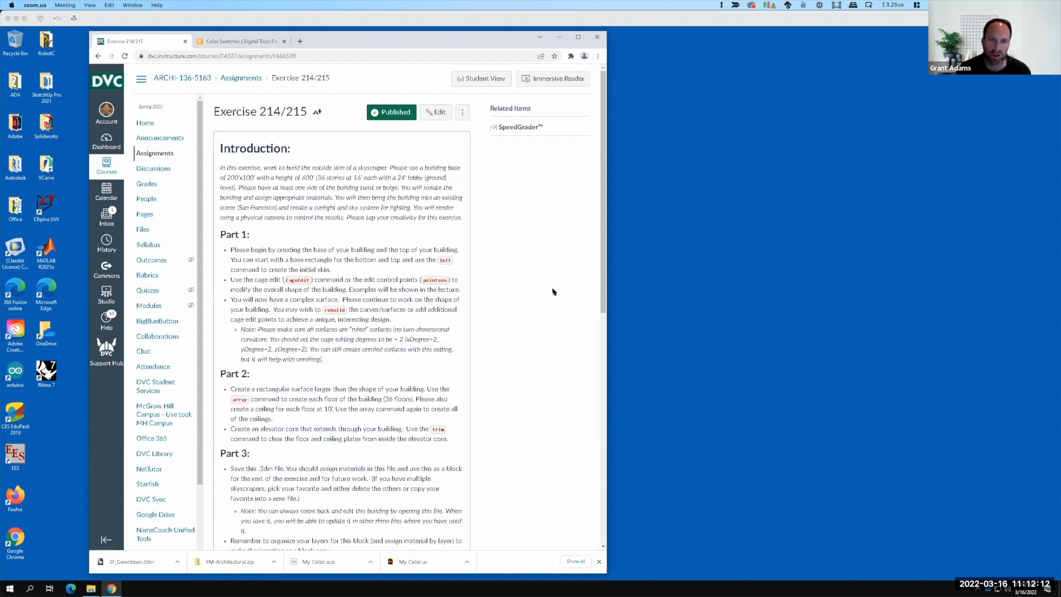
# Step: Read through the exercise instructions on the assignment page, scrolling down to the later parts and back up
pyautogui.press('F15')
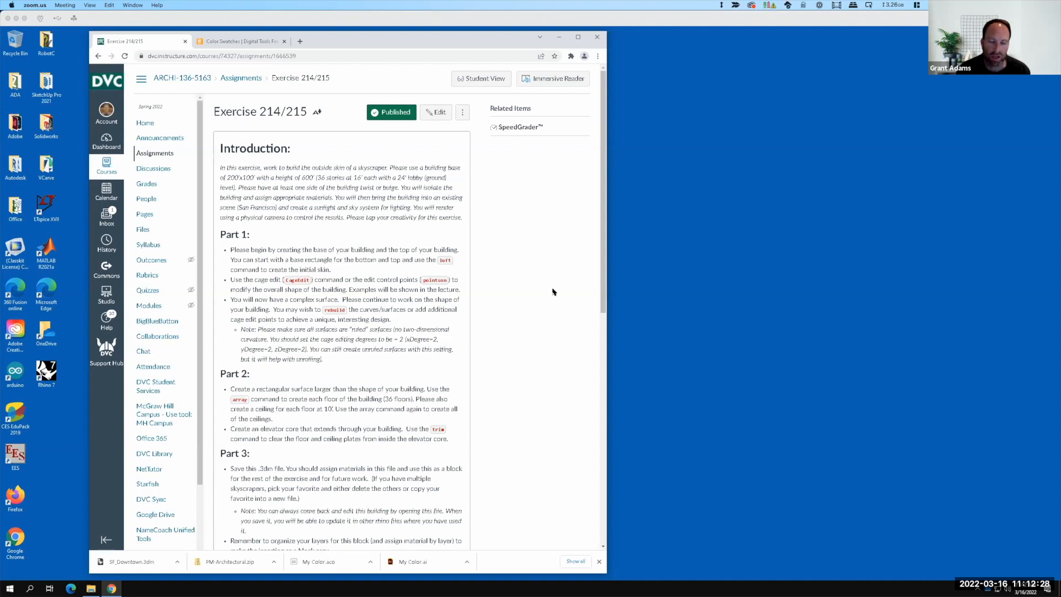
pyautogui.click(408, 338)
pyautogui.scroll(-10, 378, 336)
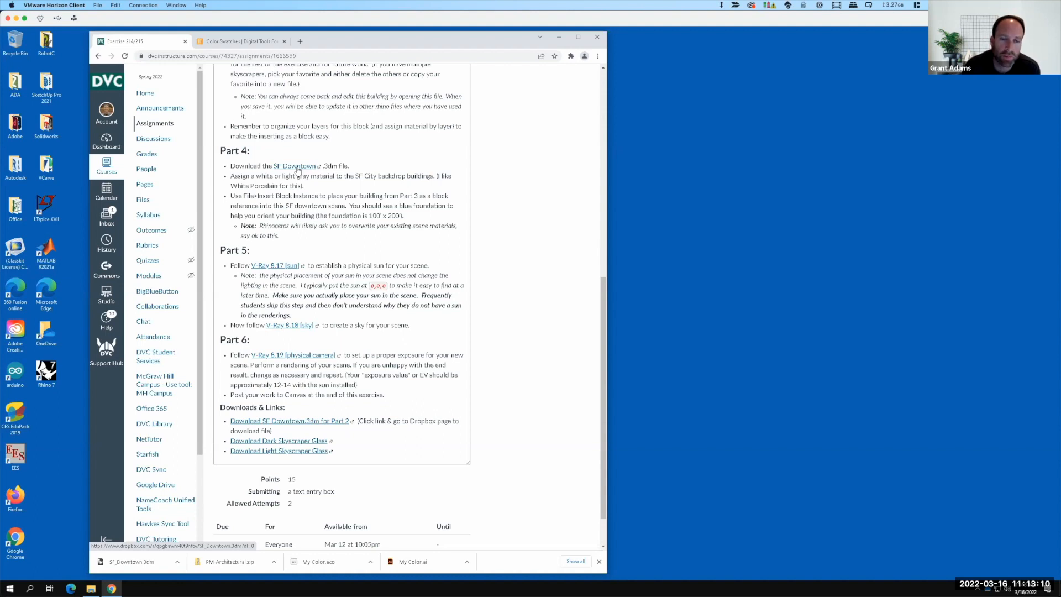
pyautogui.press('F15')
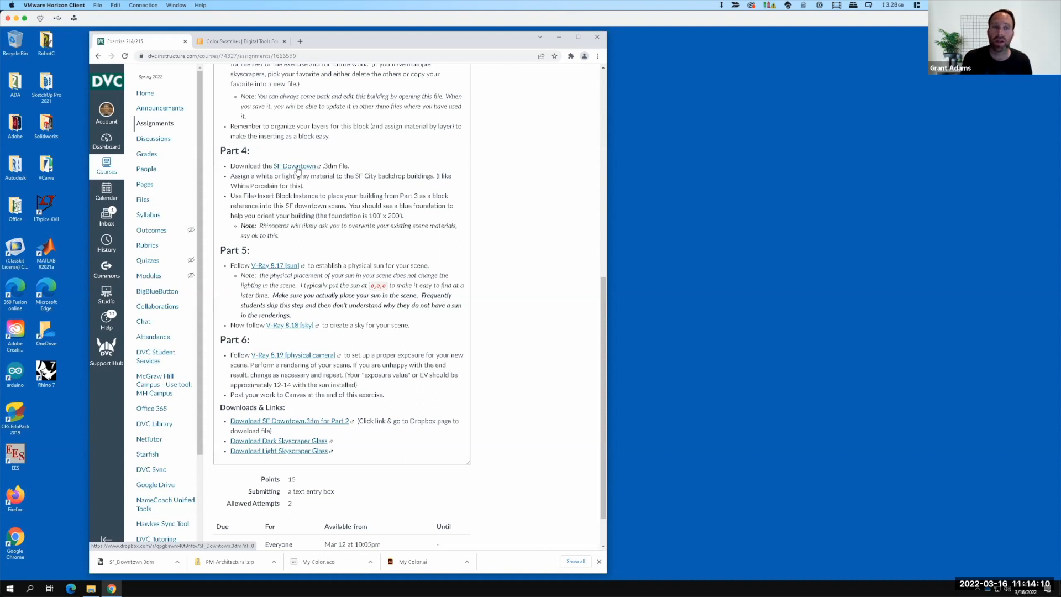
pyautogui.press('F15')
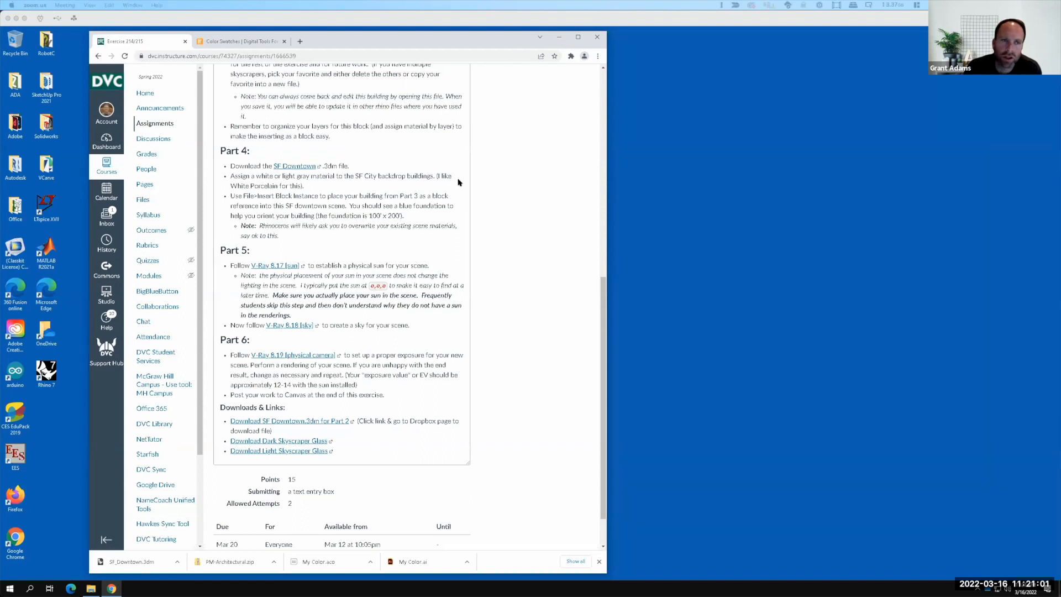
pyautogui.click(372, 212)
pyautogui.scroll(9, 372, 212)
pyautogui.press('F15')
pyautogui.scroll(4, 373, 214)
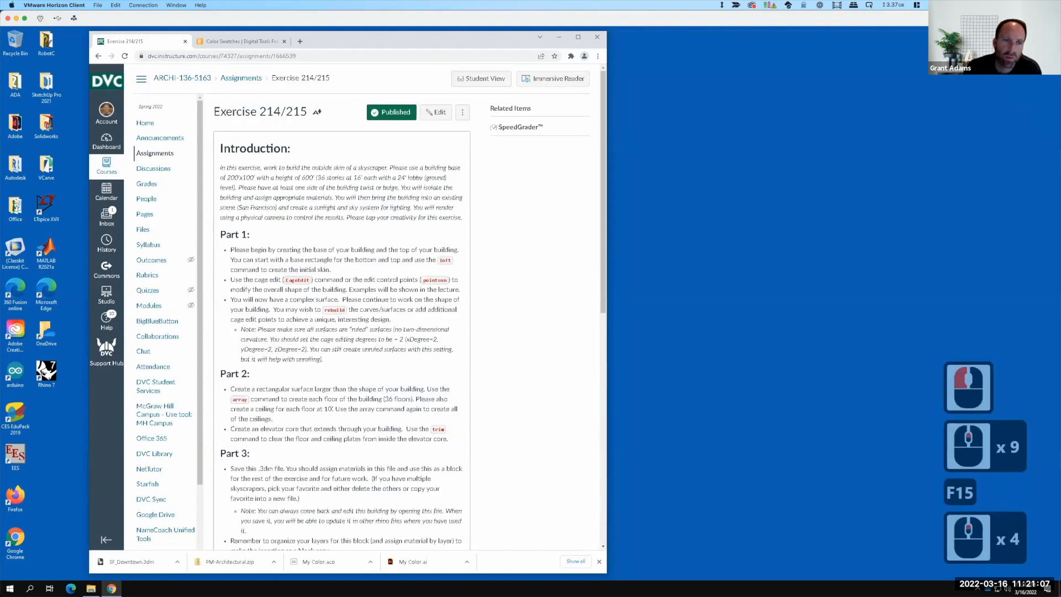
# Step: Minimize the browser and launch Rhino 7 from the desktop
pyautogui.click(559, 37)
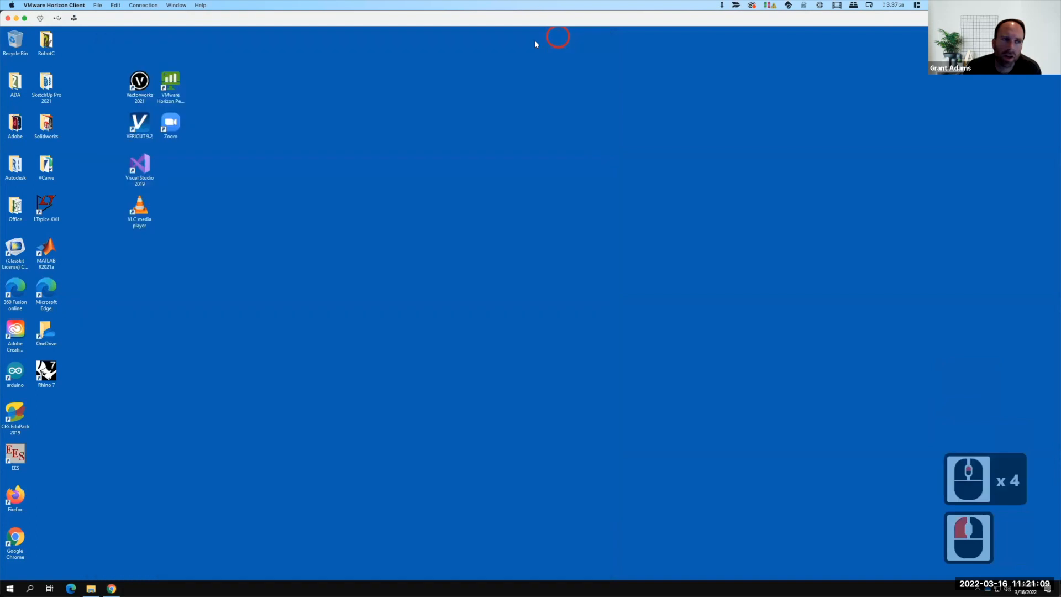
pyautogui.click(46, 374)
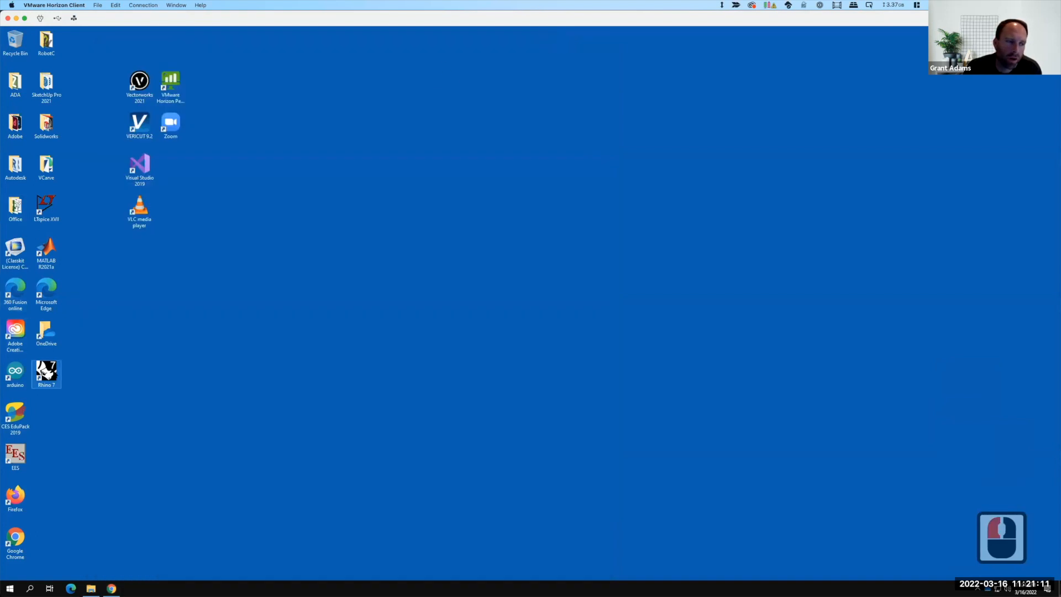
pyautogui.doubleClick(46, 372)
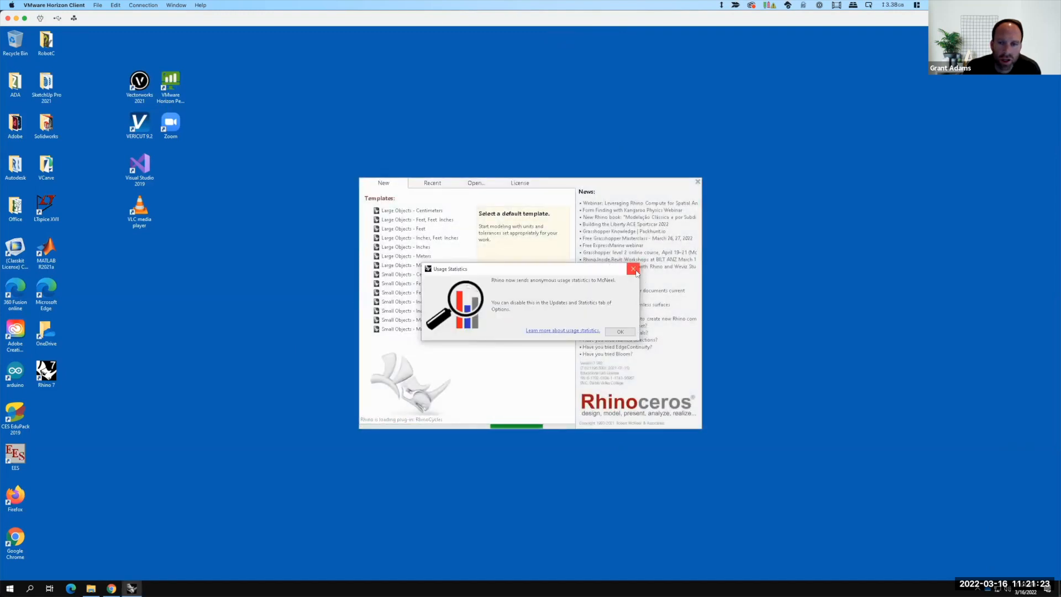
# Step: Close the usage statistics notice and start a new model from the Large Objects - Inches template
pyautogui.click(633, 268)
pyautogui.click(434, 238)
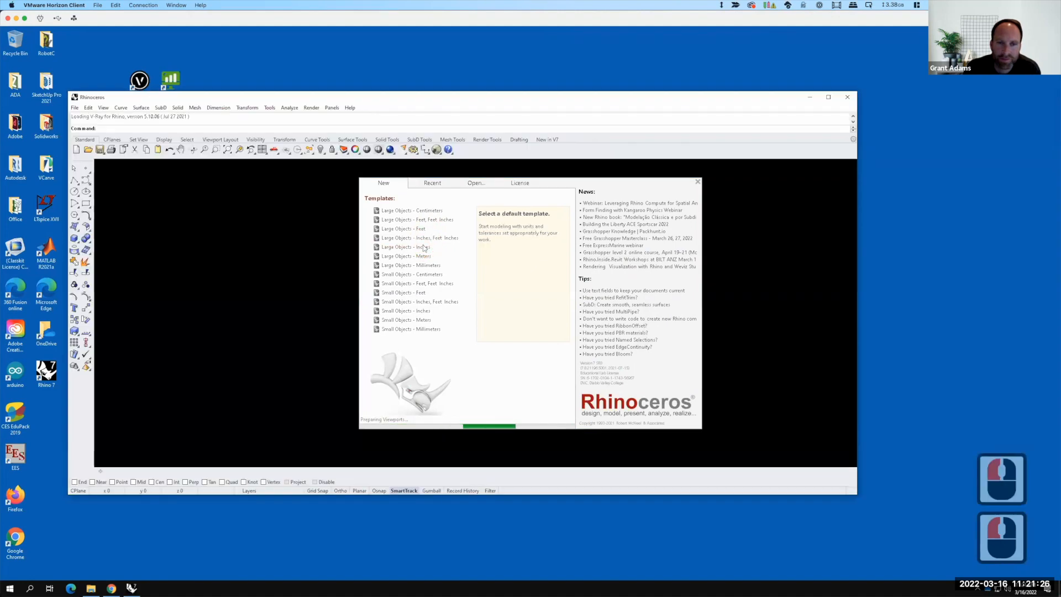
pyautogui.click(424, 247)
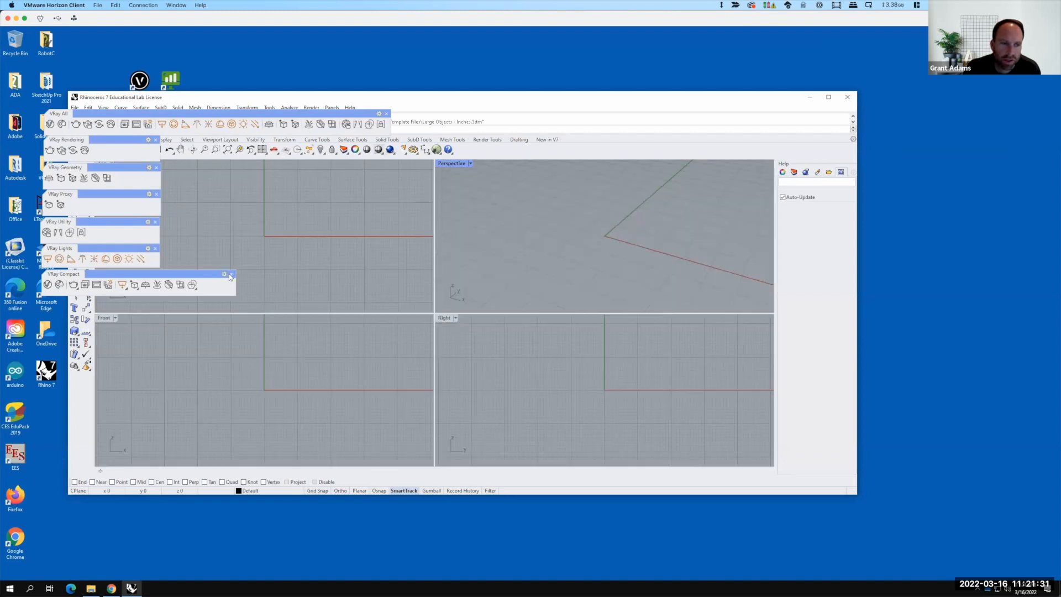
# Step: Close the floating V-Ray toolbars, keeping only the V-Ray All toolbar
pyautogui.click(231, 274)
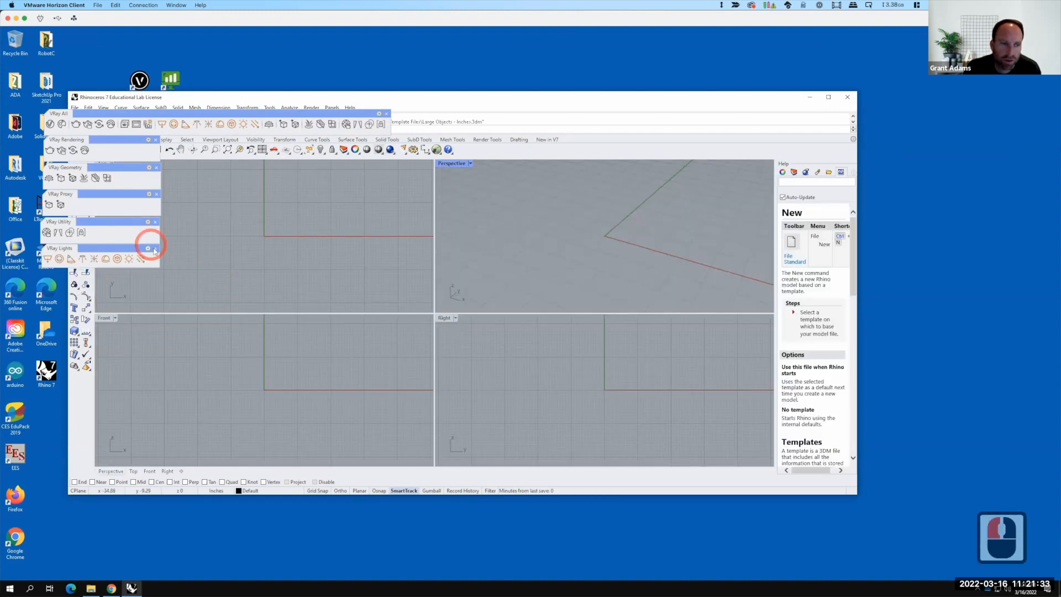
pyautogui.click(156, 248)
pyautogui.click(156, 222)
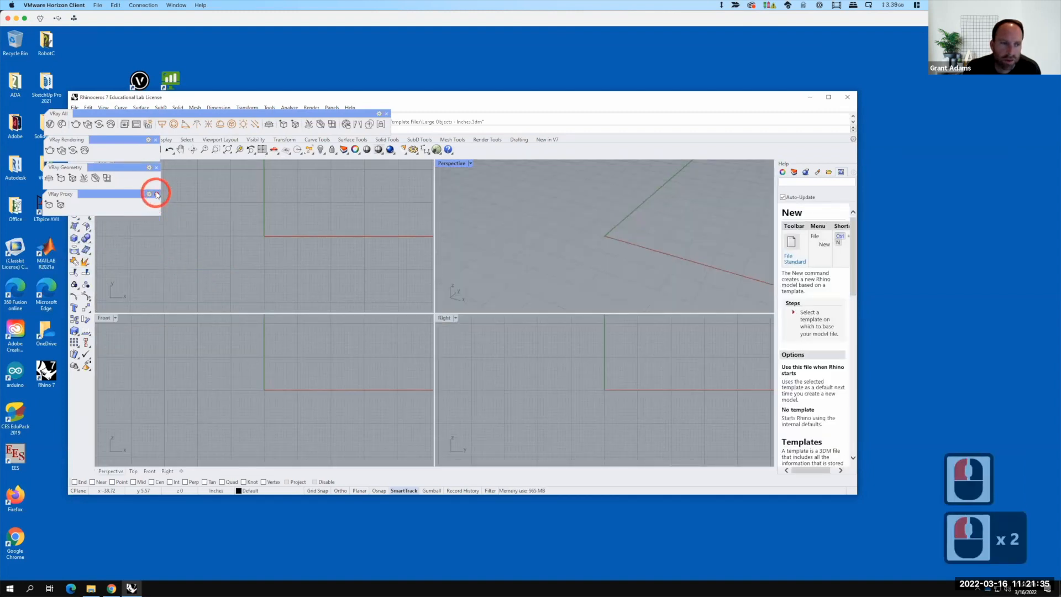
pyautogui.click(156, 194)
pyautogui.click(156, 168)
pyautogui.click(156, 139)
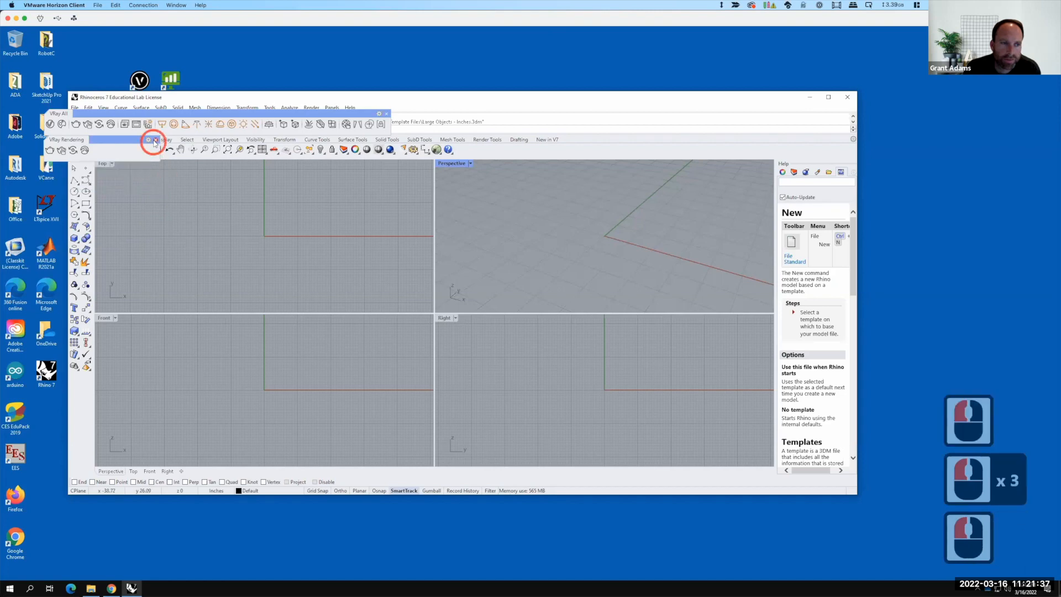
# Step: Dock the V-Ray All toolbar under the command area and maximize the Rhino window
pyautogui.moveTo(188, 114); pyautogui.dragTo(193, 134)
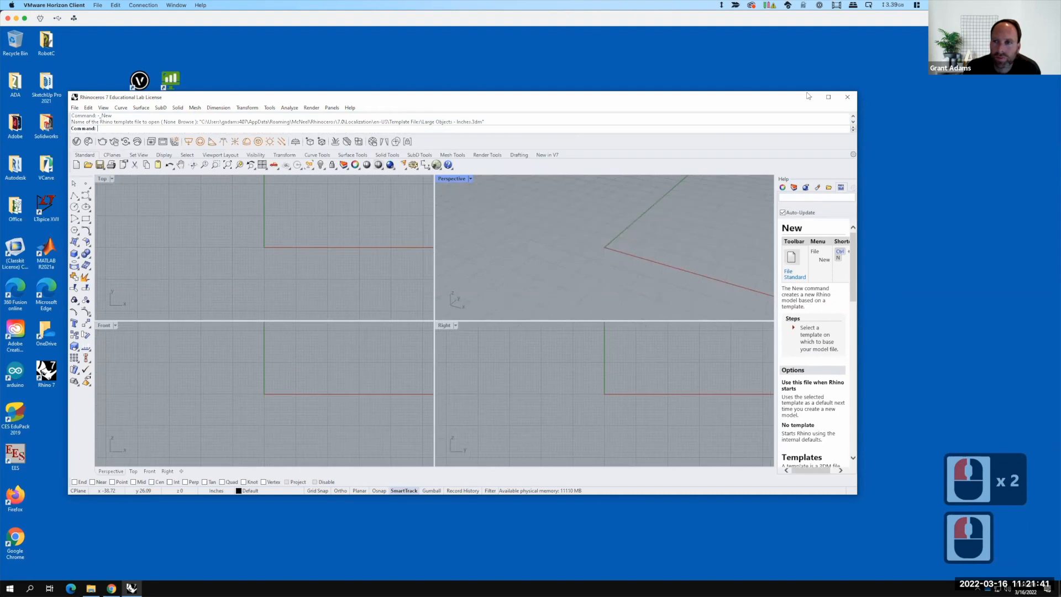
pyautogui.click(828, 97)
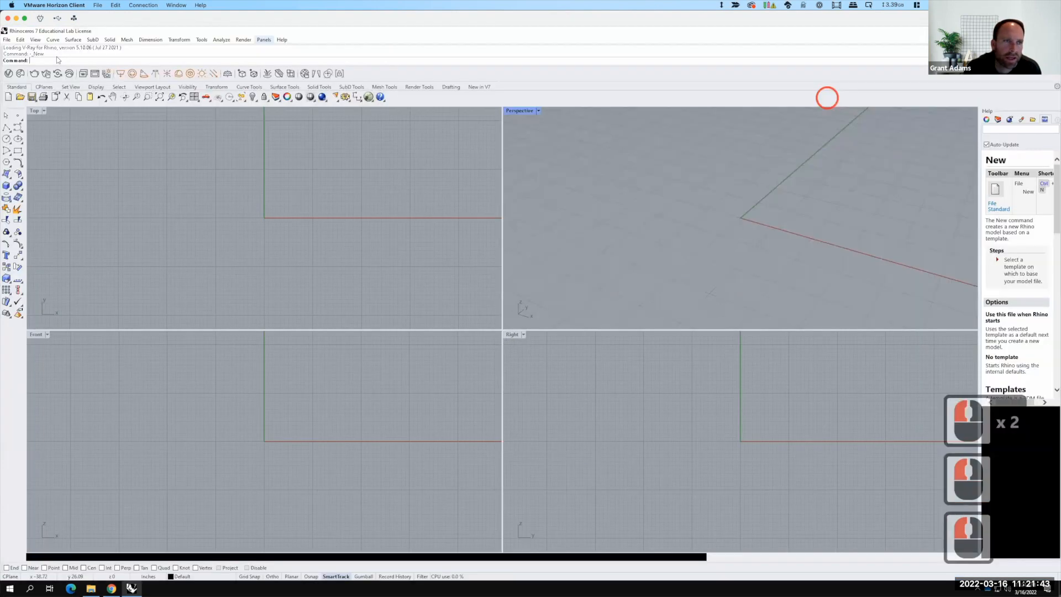
# Step: Set the current renderer to V-Ray for Rhino
pyautogui.click(249, 41)
pyautogui.moveTo(280, 265)
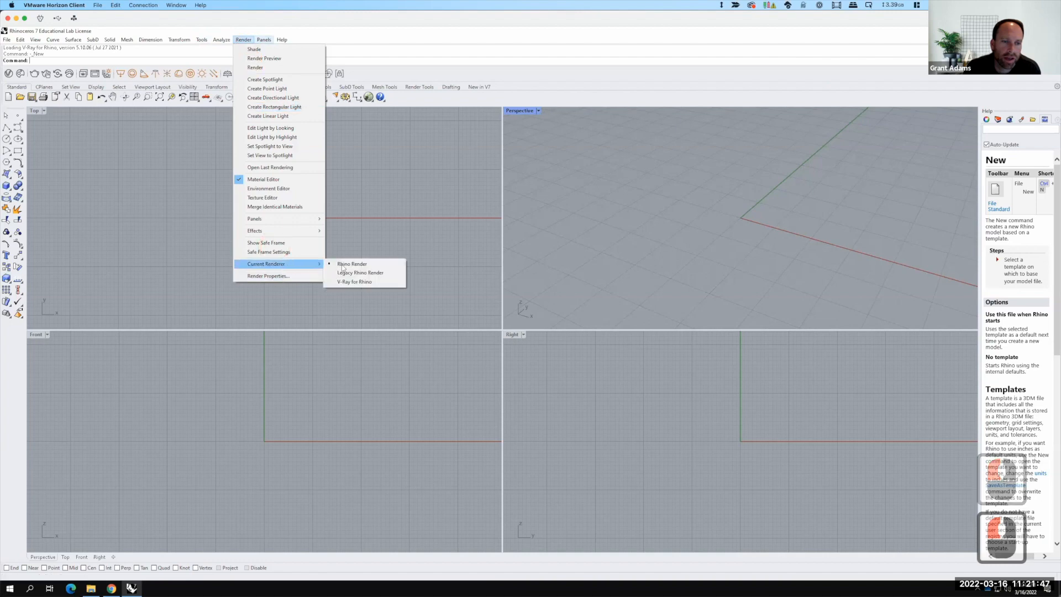
pyautogui.click(351, 282)
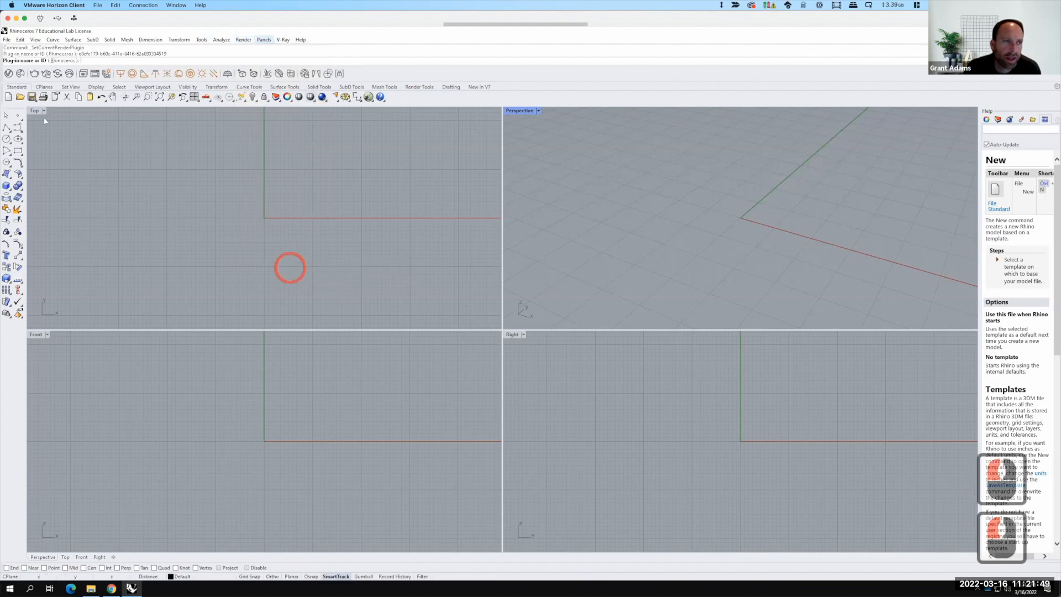
# Step: Open the V-Ray Asset Editor, start downloading the V-Ray material library, and minimize the editor
pyautogui.click(12, 75)
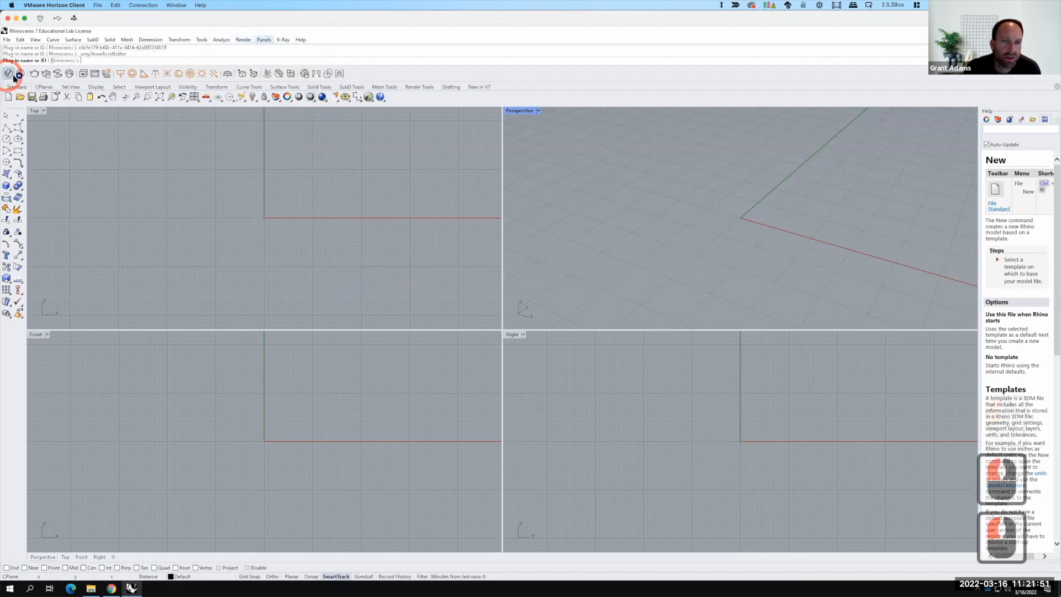
pyautogui.click(12, 75)
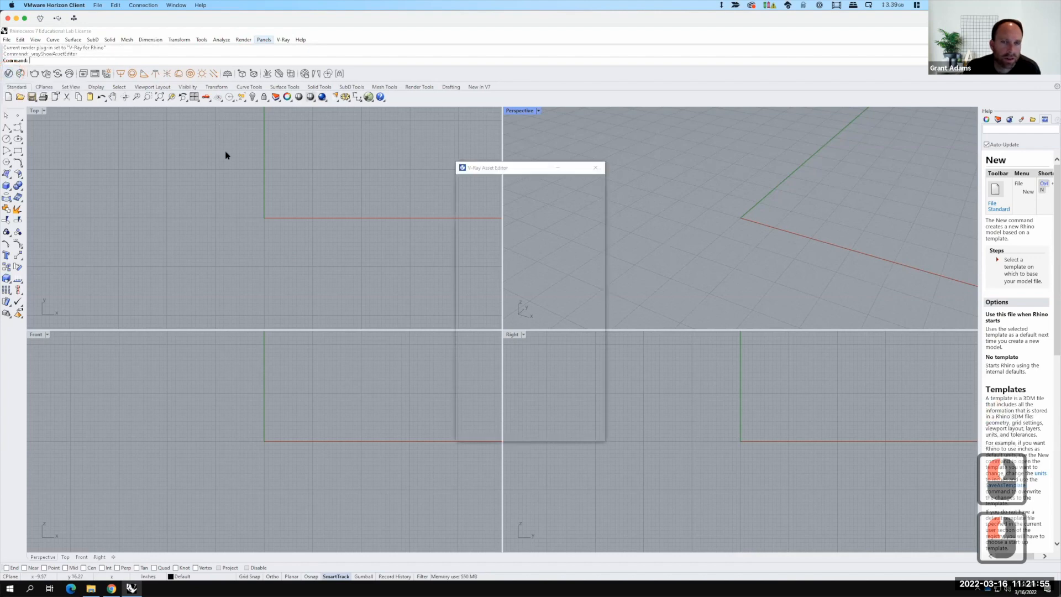
pyautogui.click(456, 308)
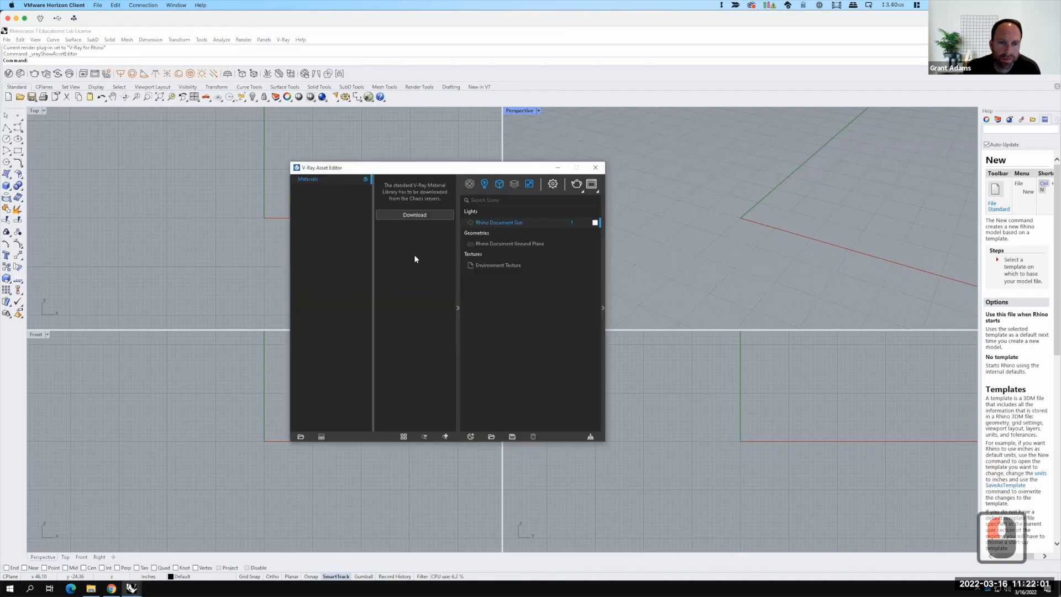
pyautogui.click(416, 215)
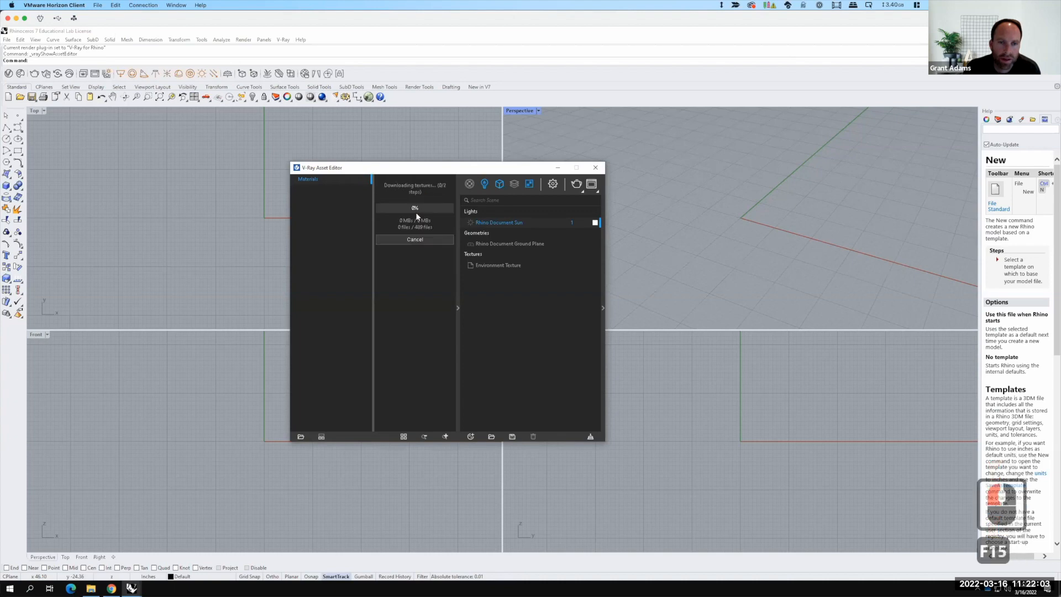
pyautogui.click(556, 169)
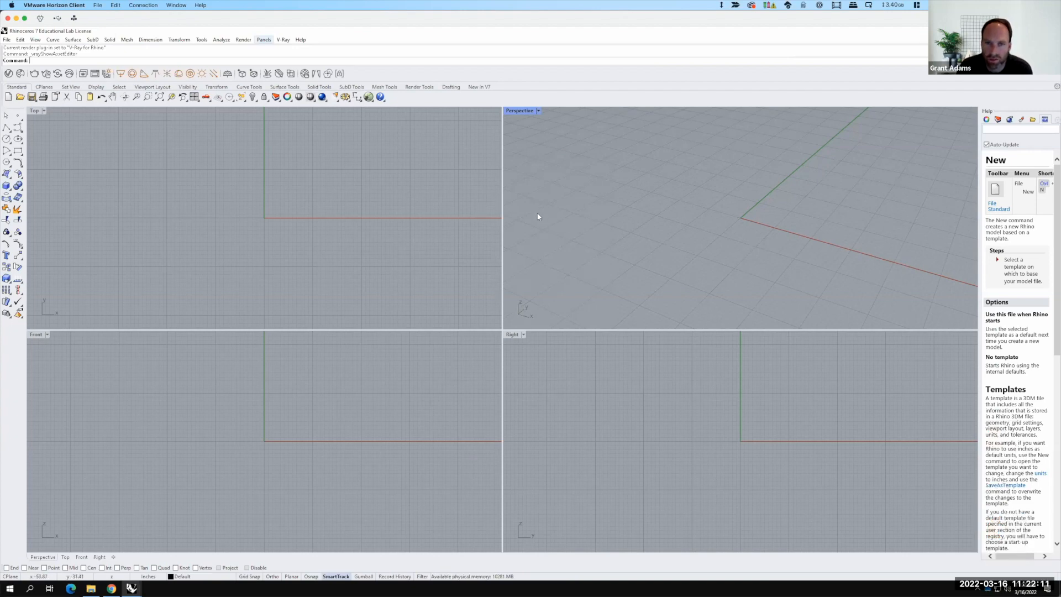
pyautogui.doubleClick(516, 109)
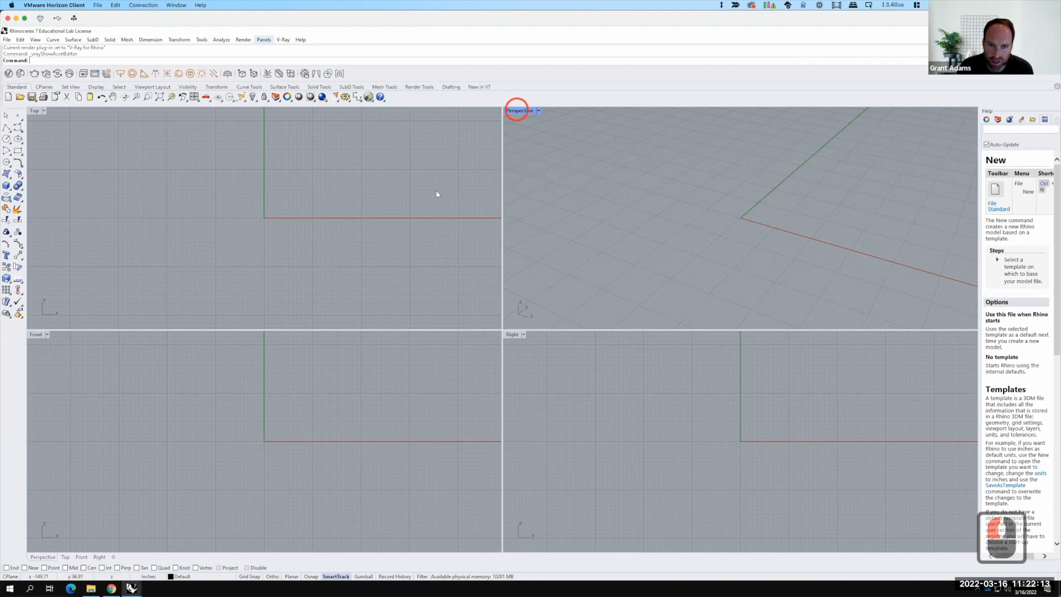
pyautogui.scroll(-2, 300, 325)
pyautogui.moveTo(299, 324); pyautogui.dragTo(424, 265, button='right')
pyautogui.scroll(-3, 434, 391)
pyautogui.scroll(2, 423, 266)
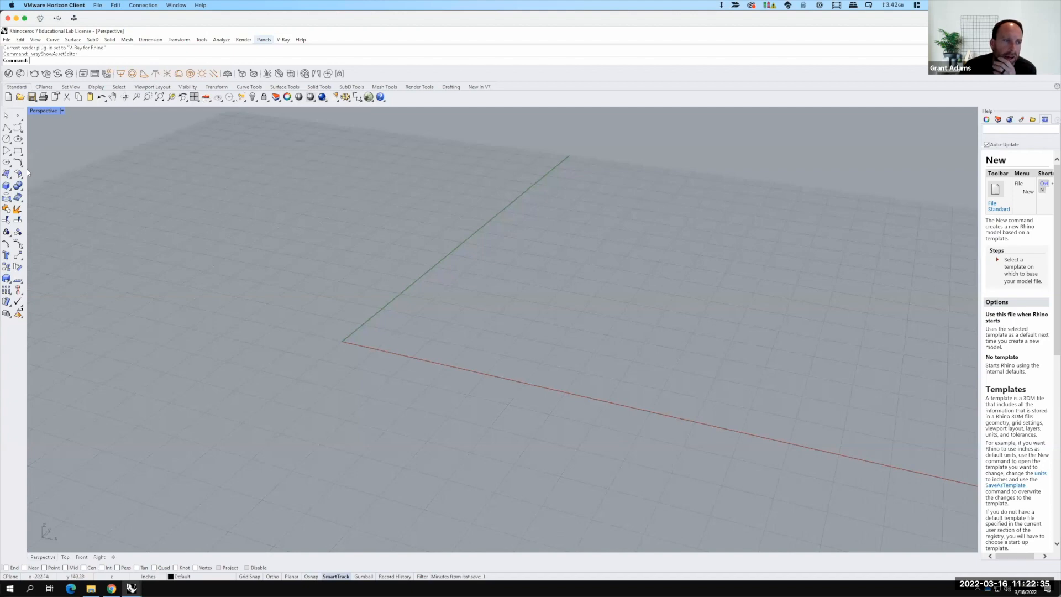
pyautogui.click(17, 187)
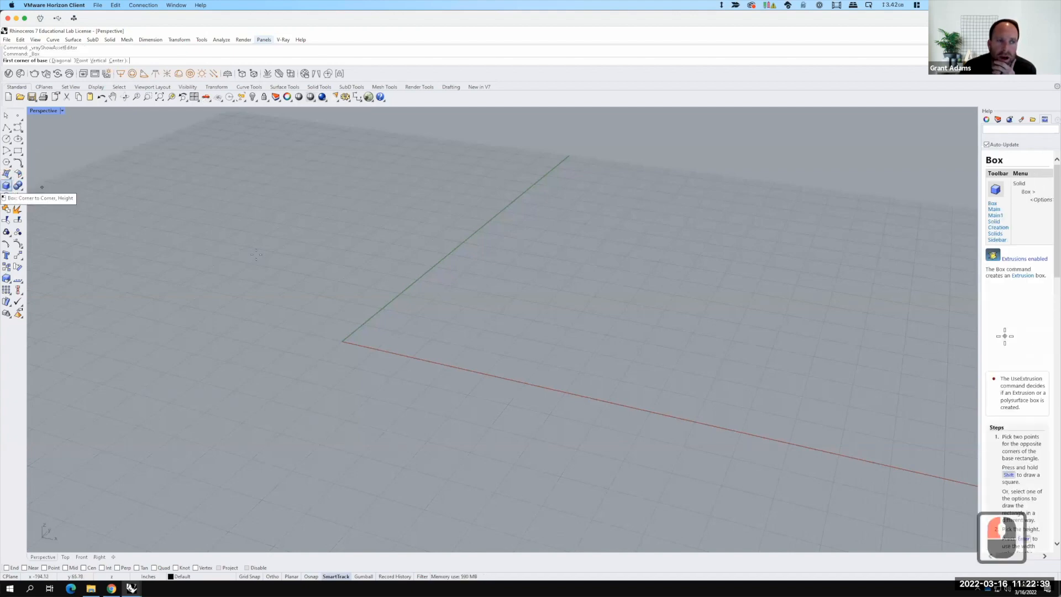
pyautogui.write('0,0')
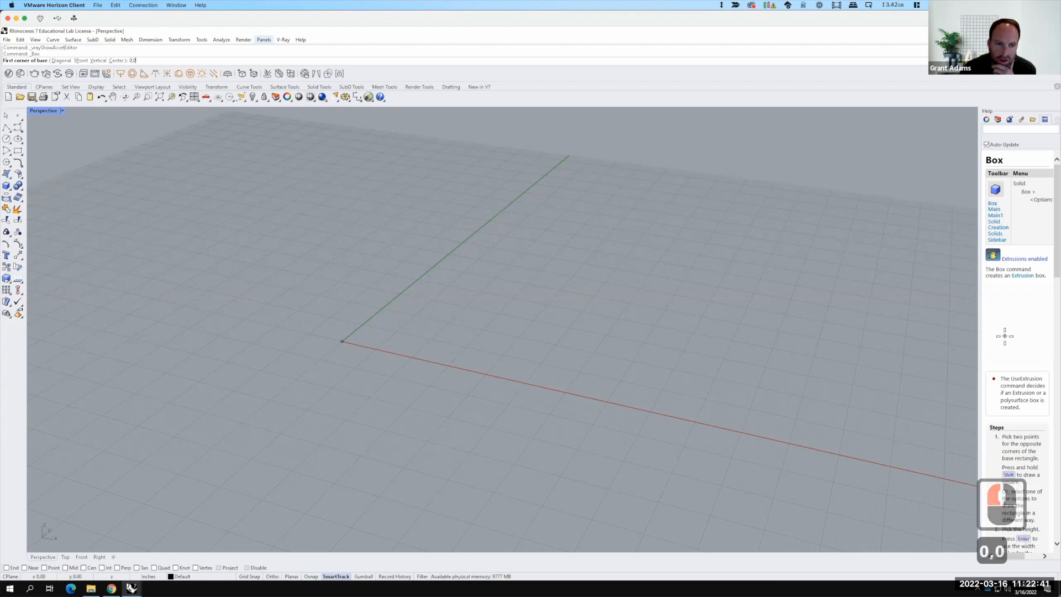
pyautogui.press('Return')
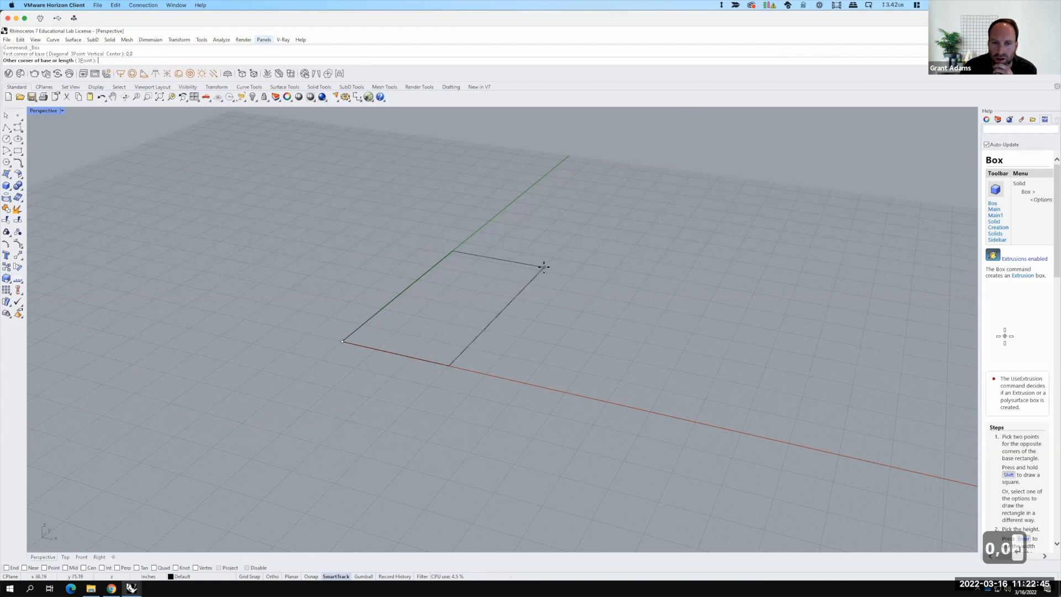
pyautogui.write('@100')
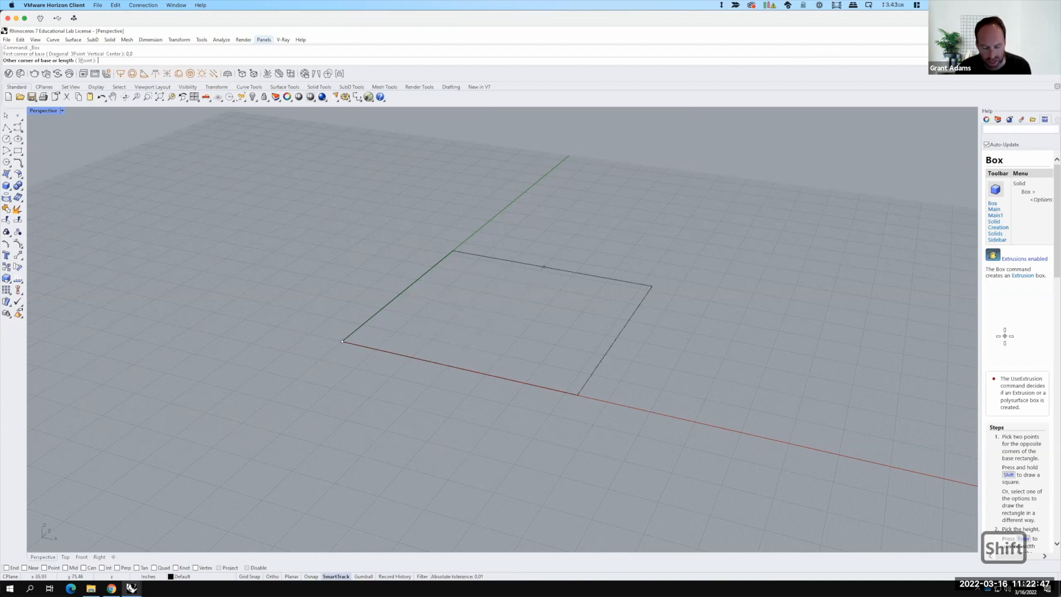
pyautogui.write(',200')
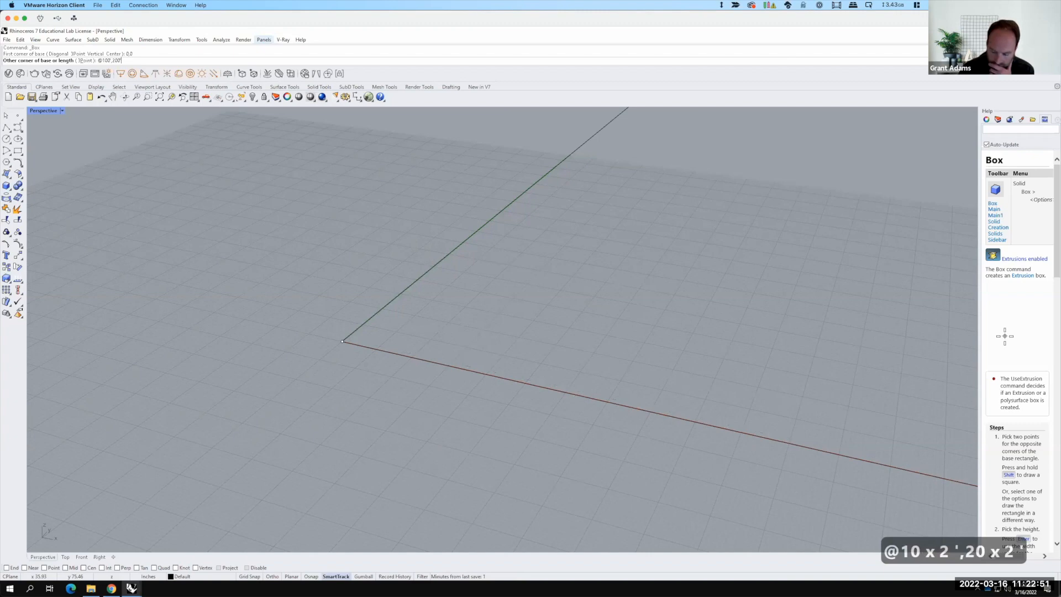
pyautogui.press('Return')
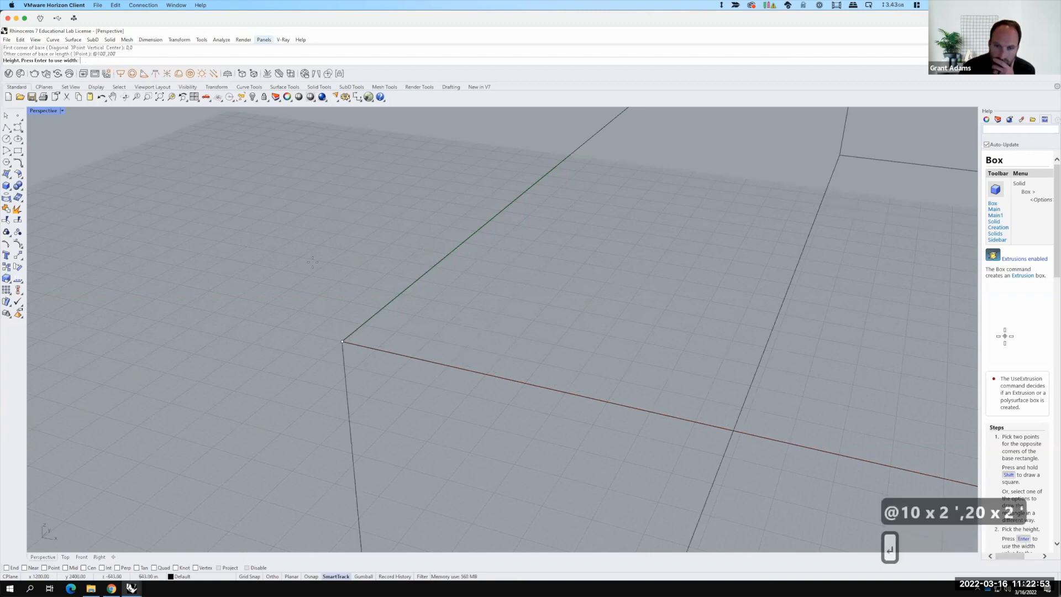
pyautogui.scroll(-17, 280, 332)
pyautogui.scroll(-6, 282, 332)
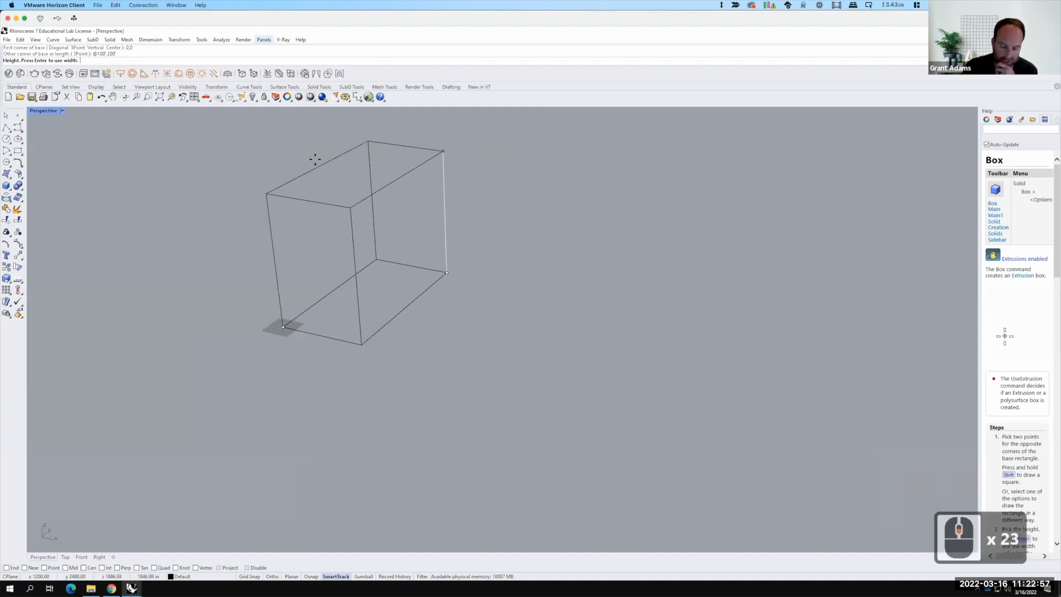
pyautogui.write('600')
pyautogui.press('Return')
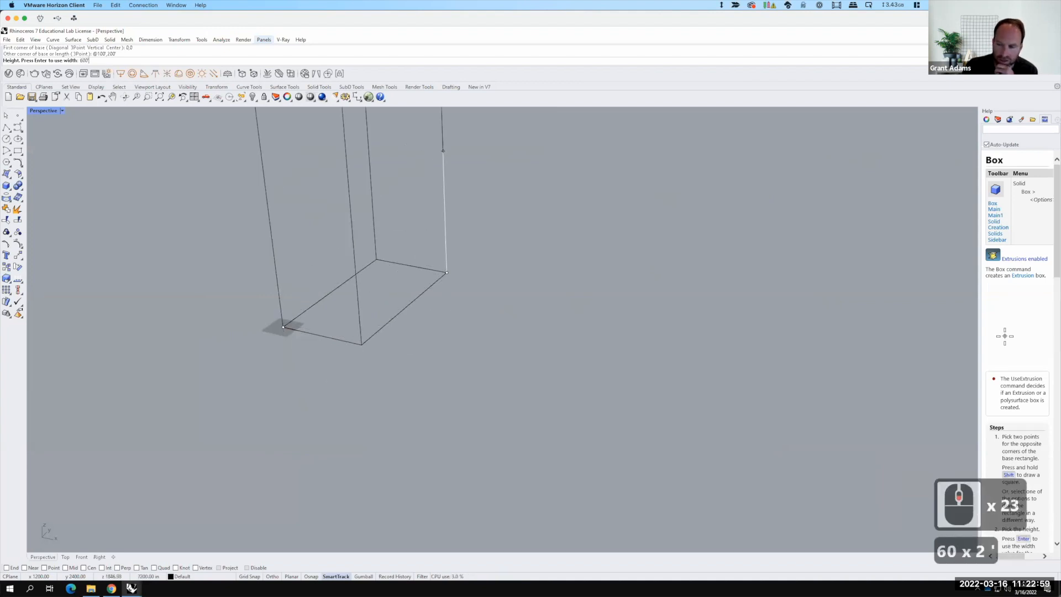
# Step: Switch the Perspective viewport to Shaded display mode
pyautogui.scroll(-6, 329, 402)
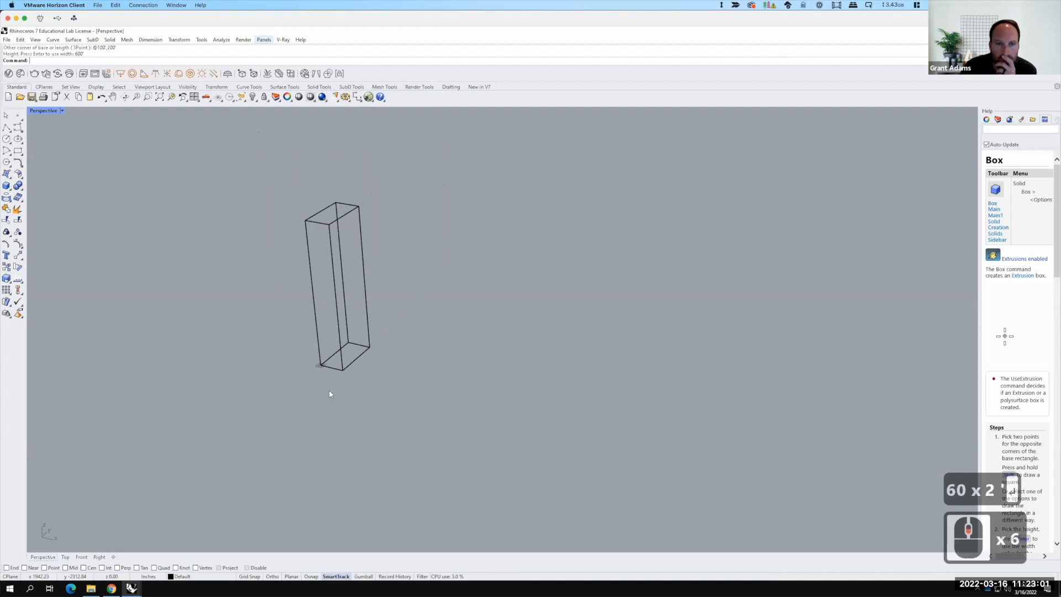
pyautogui.press('F15')
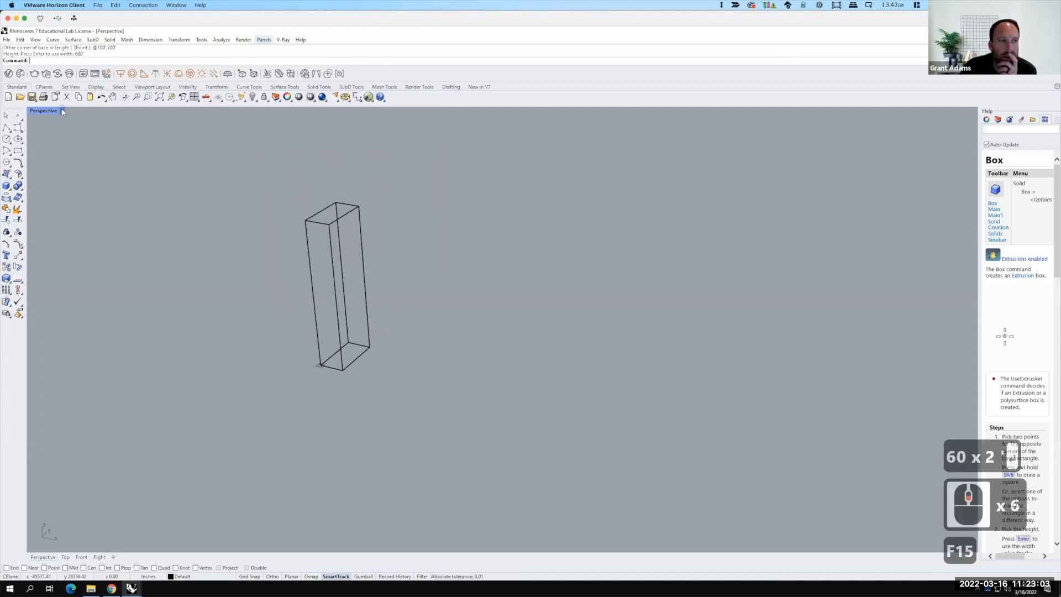
pyautogui.click(62, 112)
pyautogui.click(44, 135)
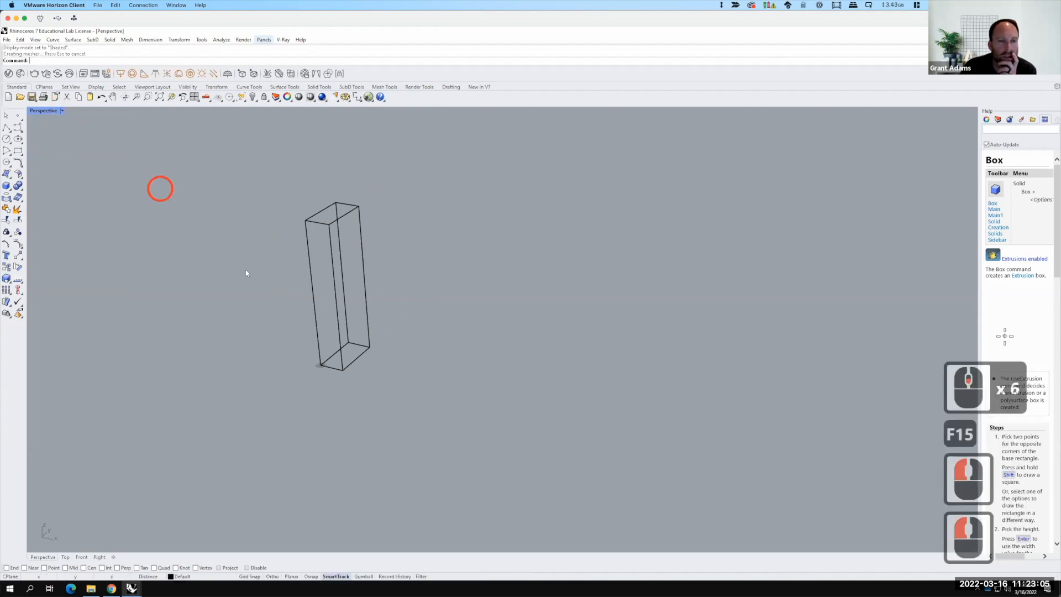
# Step: Draw a 100' x 200' rectangle on the ground plane, starting 100 feet from the tower along the x-axis
pyautogui.scroll(-3, 349, 282)
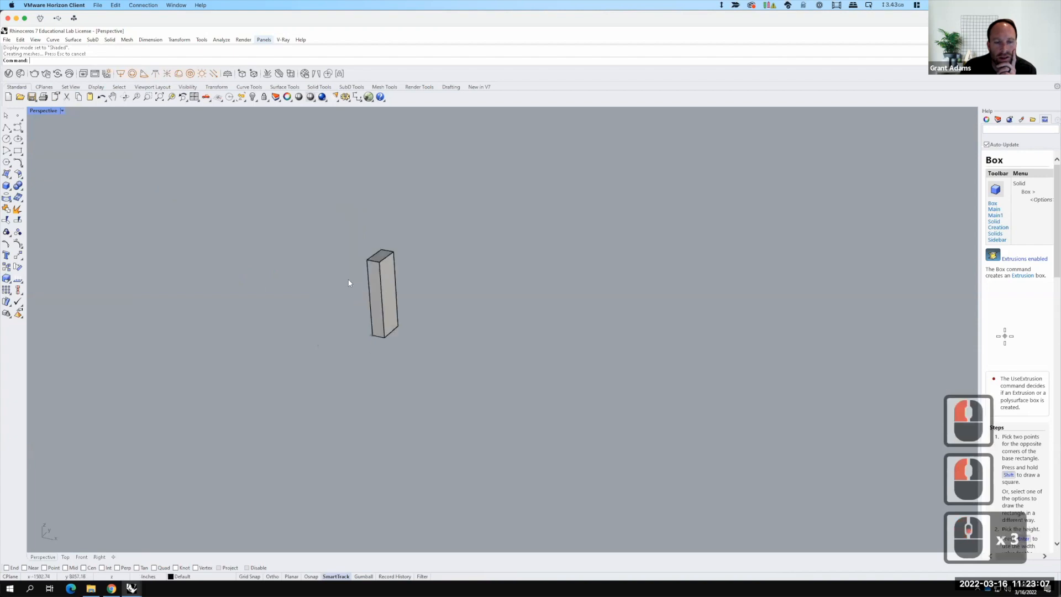
pyautogui.scroll(4, 370, 282)
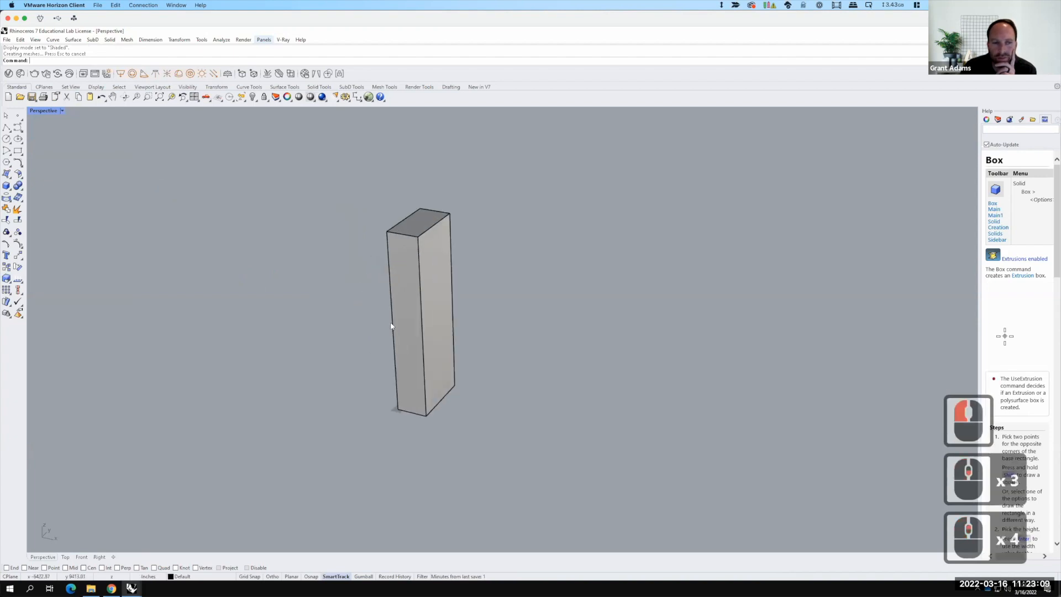
pyautogui.click(18, 150)
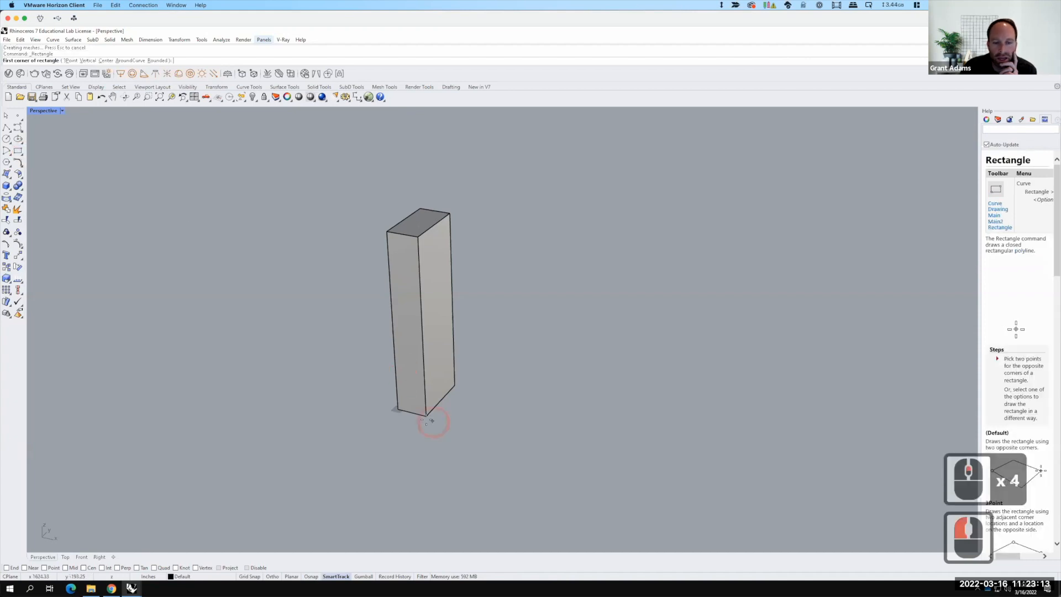
pyautogui.click(14, 568)
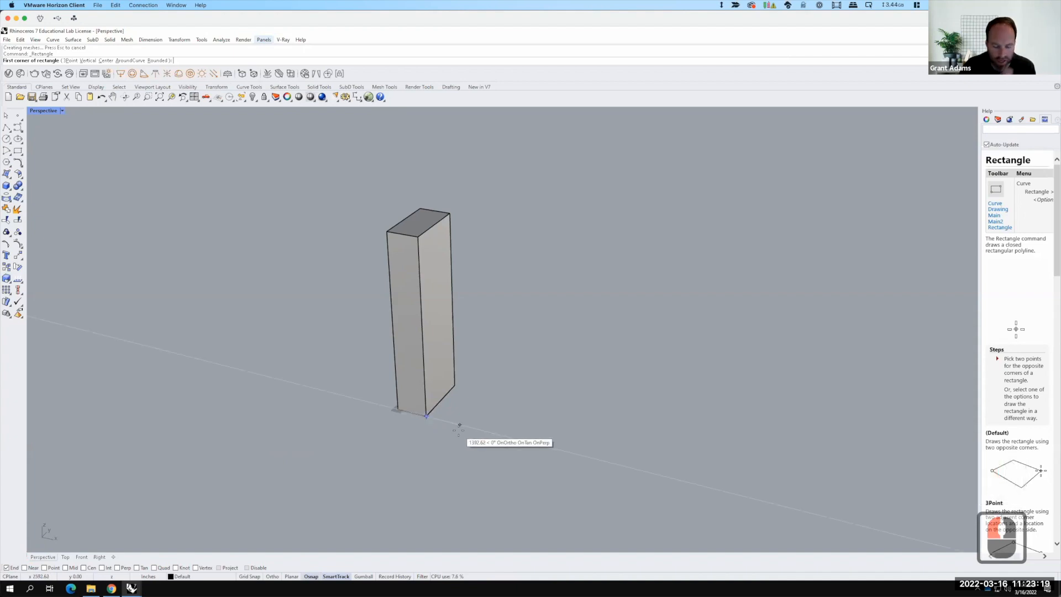
pyautogui.write("100'")
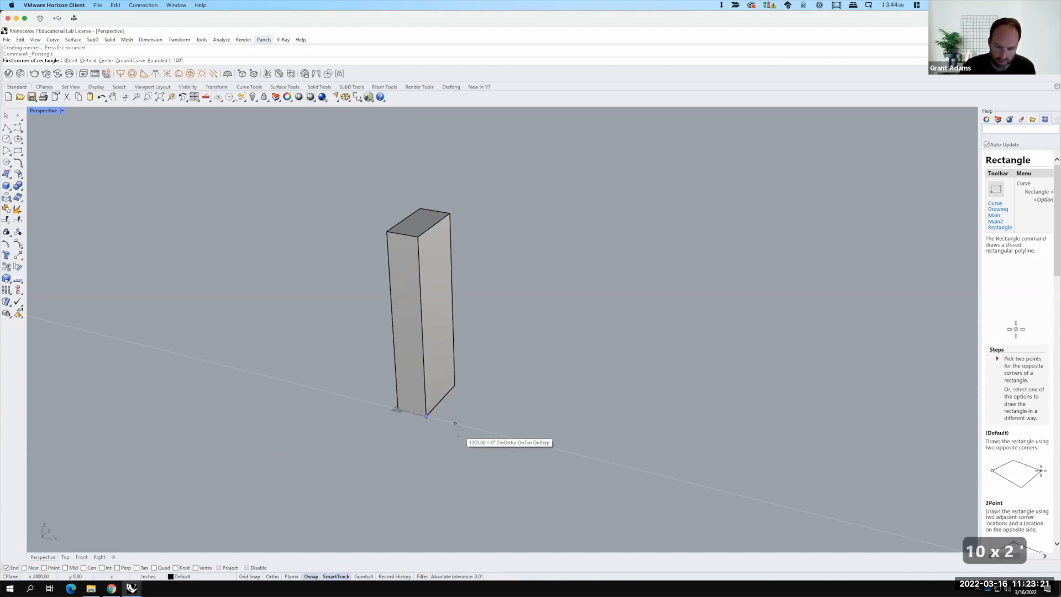
pyautogui.press('Return')
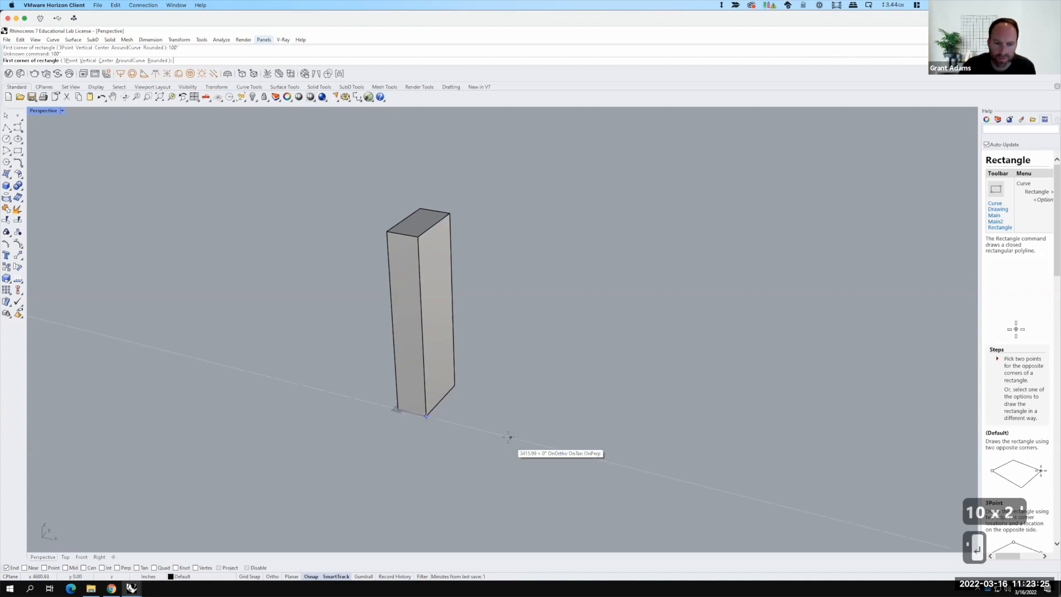
pyautogui.write("100'")
pyautogui.press('Return')
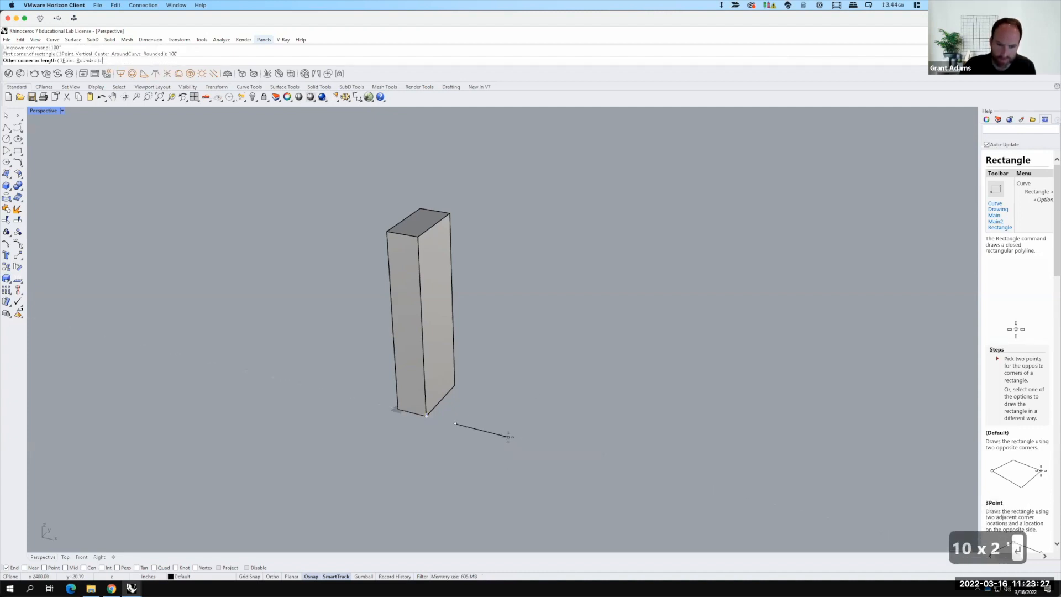
pyautogui.click(454, 423)
pyautogui.write('@10')
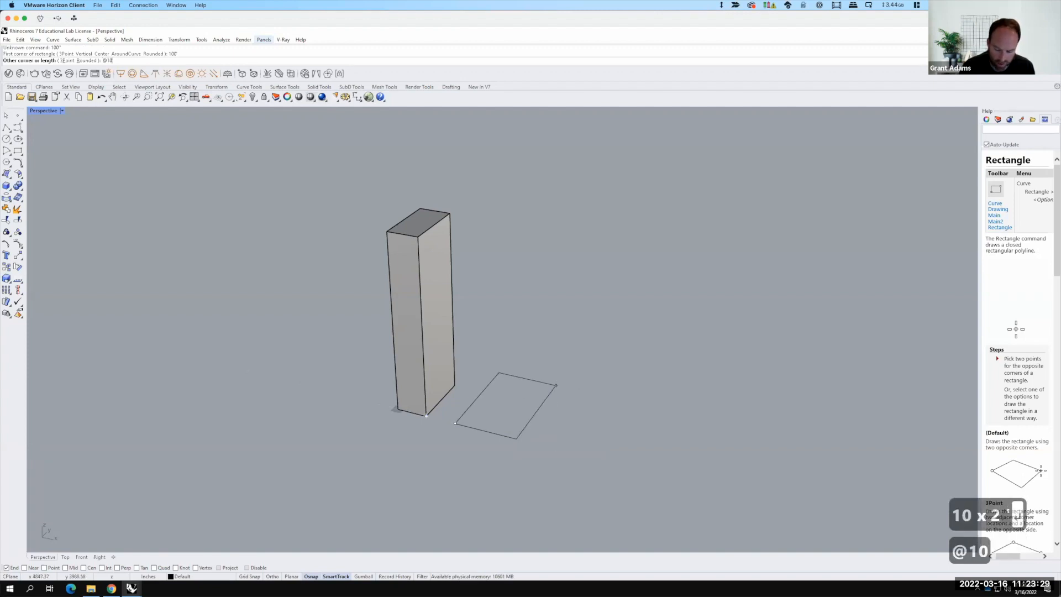
pyautogui.write("0',200'")
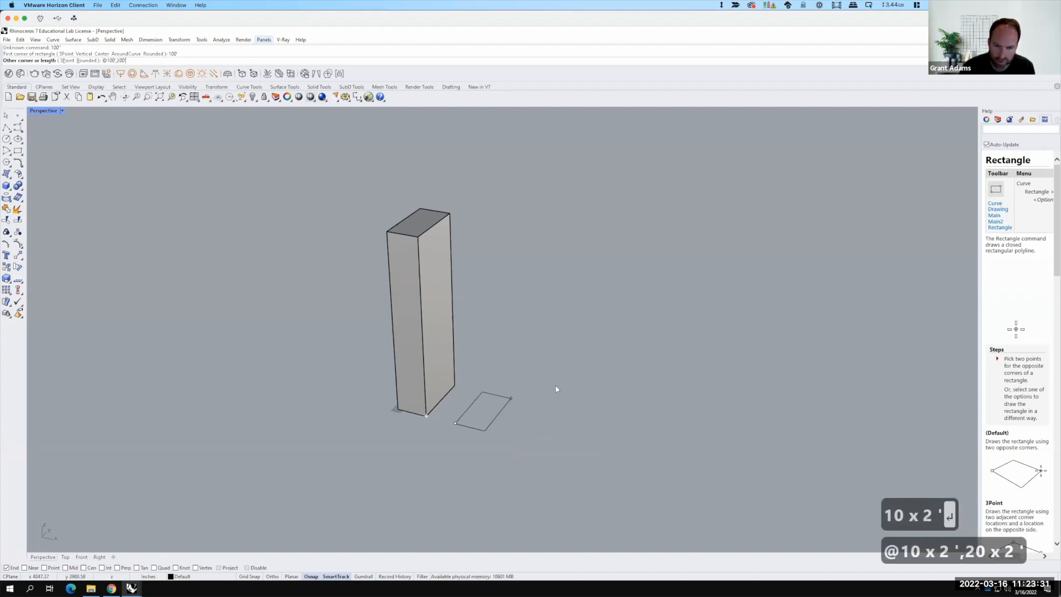
pyautogui.press('Return')
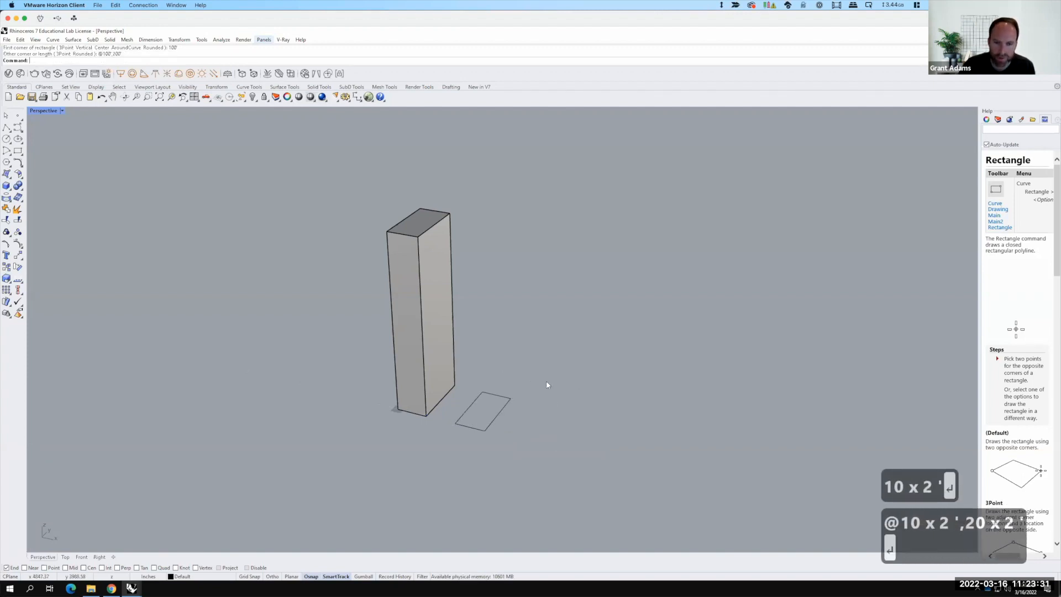
# Step: Draw a polyline across one corner of the rectangle between the midpoints of two adjacent edges
pyautogui.click(506, 399)
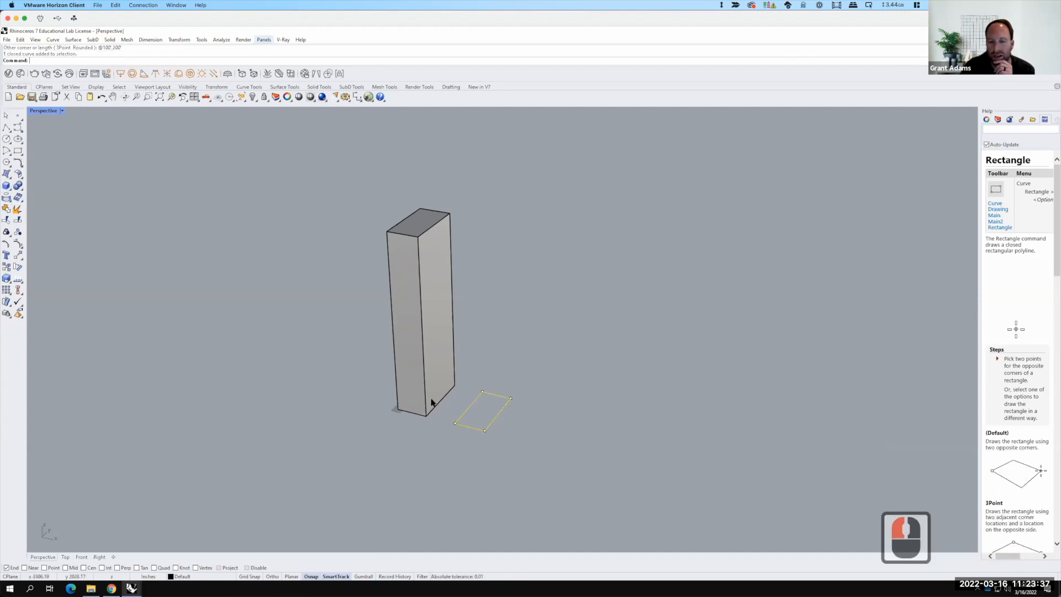
pyautogui.scroll(4, 484, 422)
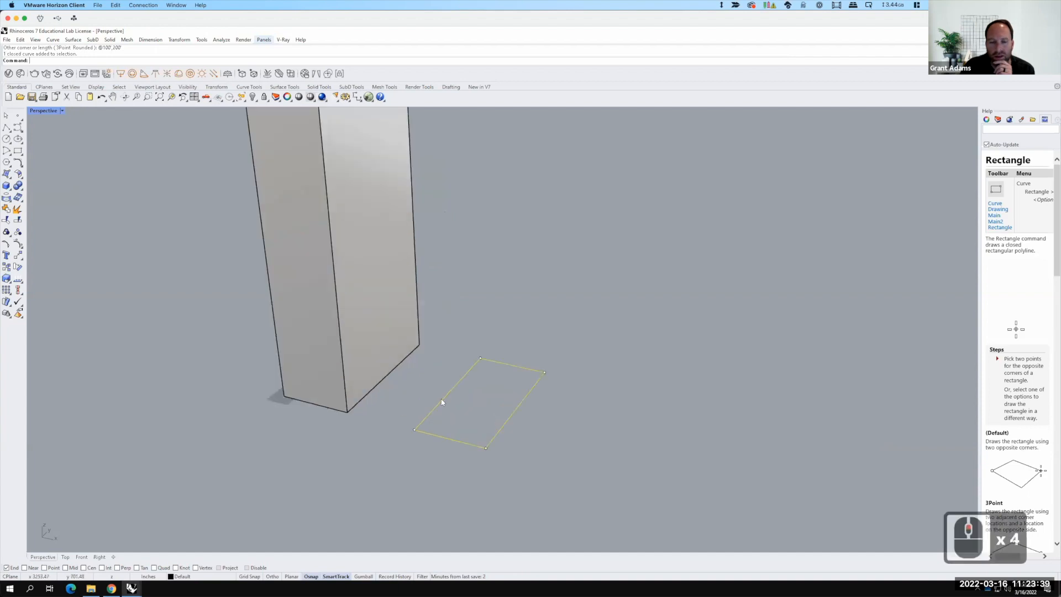
pyautogui.click(14, 127)
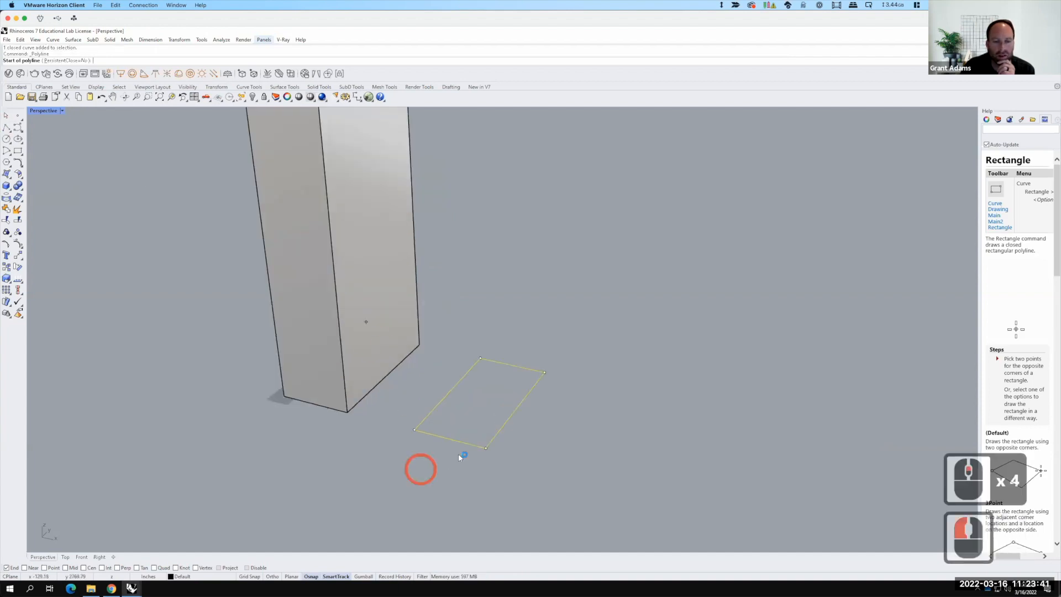
pyautogui.click(69, 568)
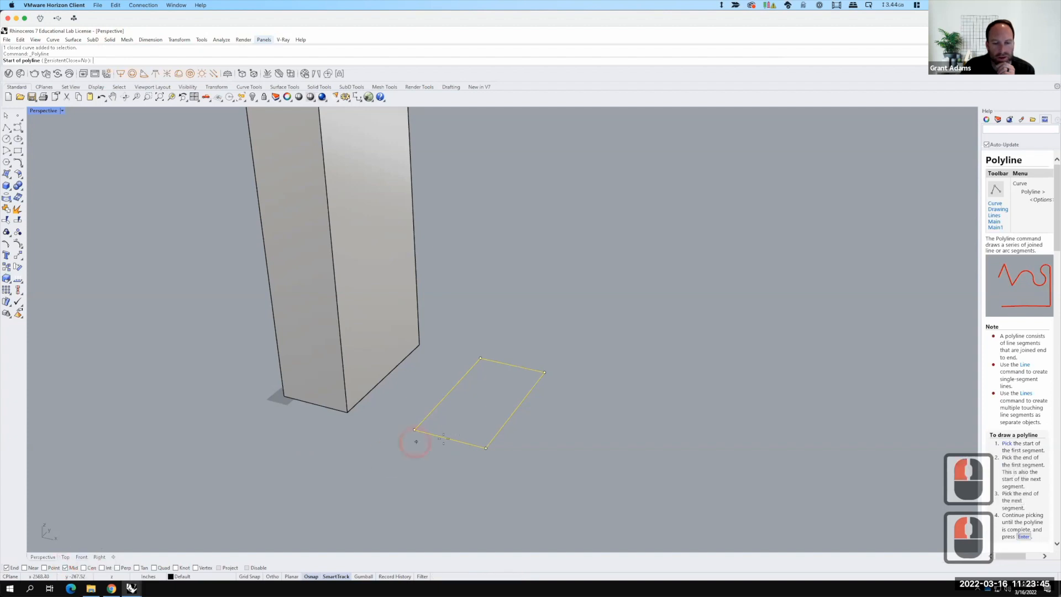
pyautogui.click(449, 438)
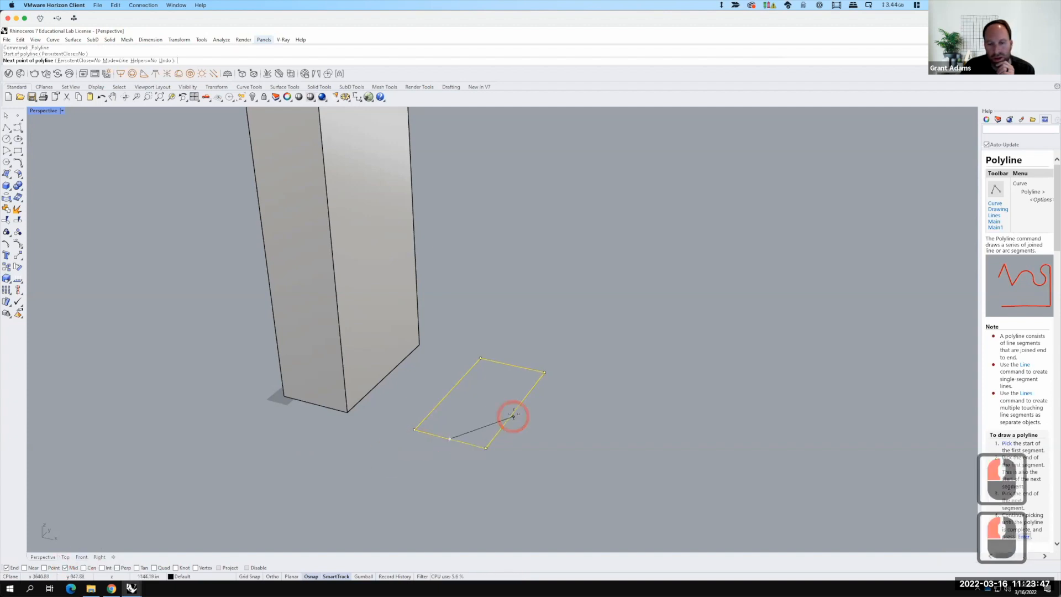
pyautogui.click(515, 409)
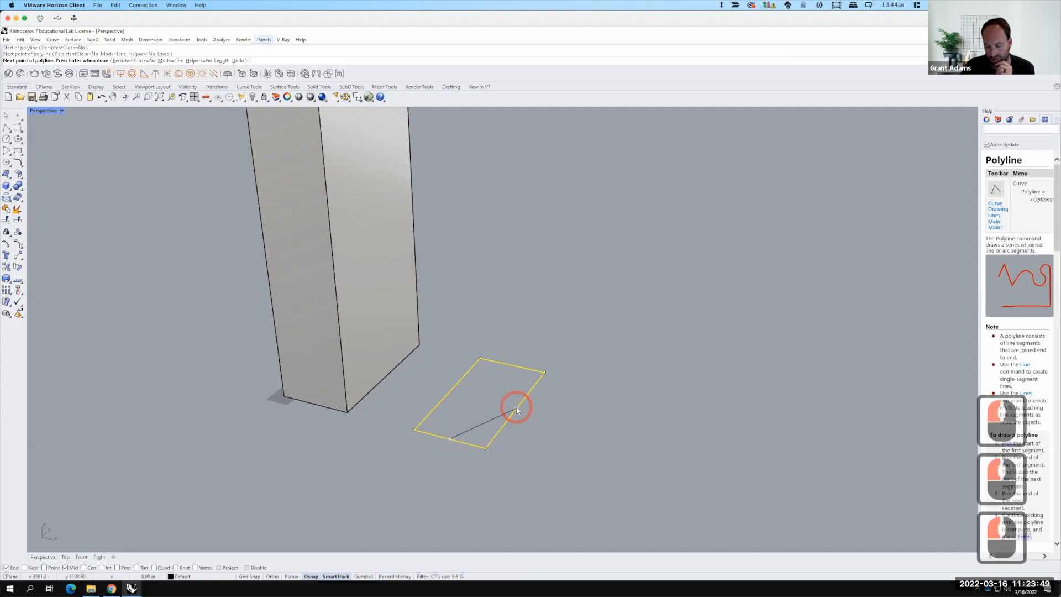
pyautogui.press('Return')
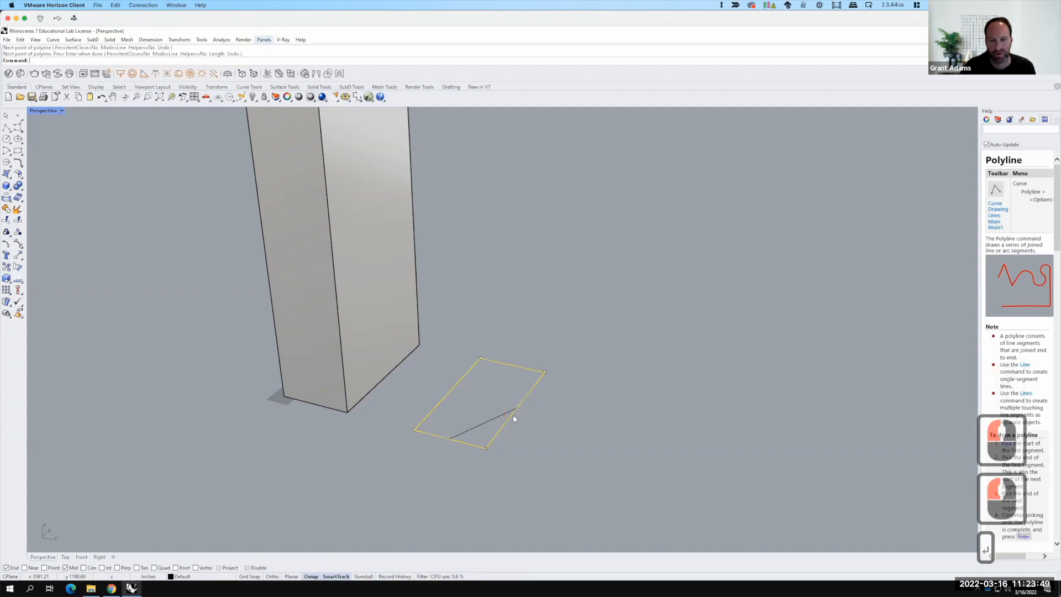
# Step: Trim off the rectangle's corner using the diagonal line as the cutting edge
pyautogui.click(482, 422)
pyautogui.write('trim')
pyautogui.press('Return')
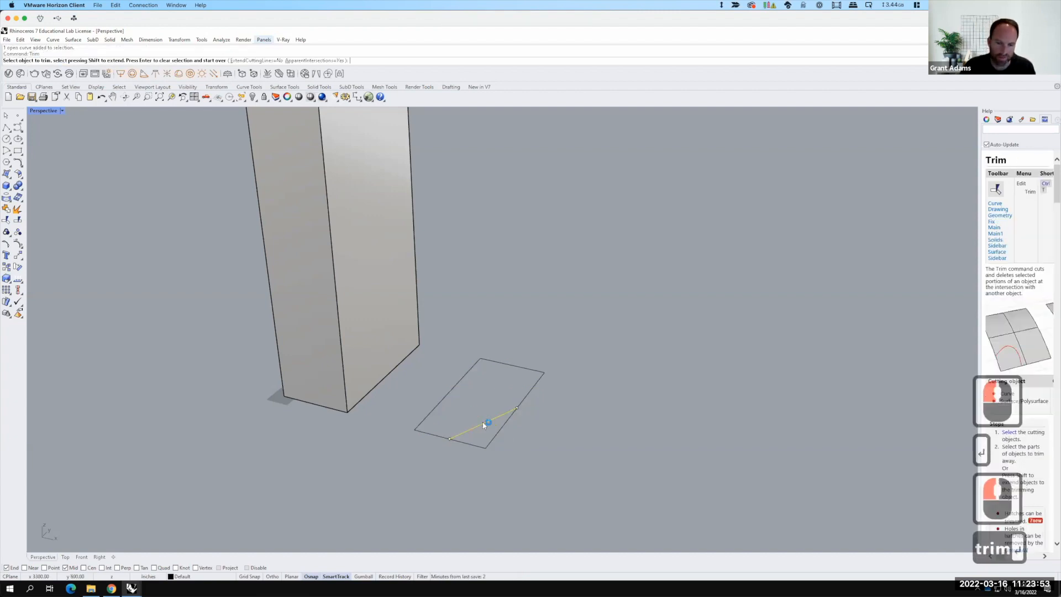
pyautogui.click(482, 445)
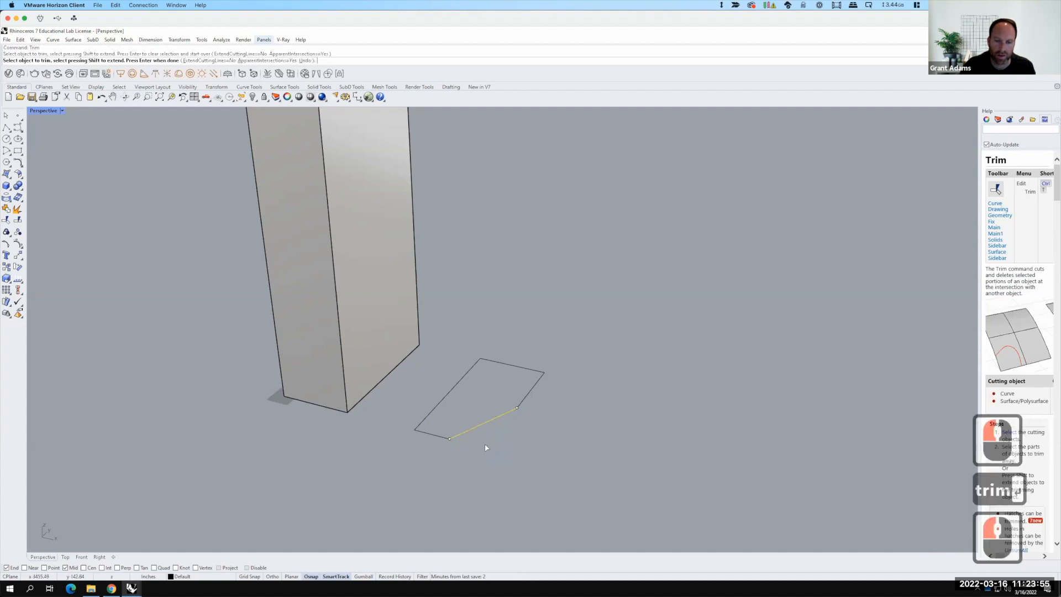
pyautogui.click(541, 452)
pyautogui.press('Escape')
pyautogui.press('Escape')
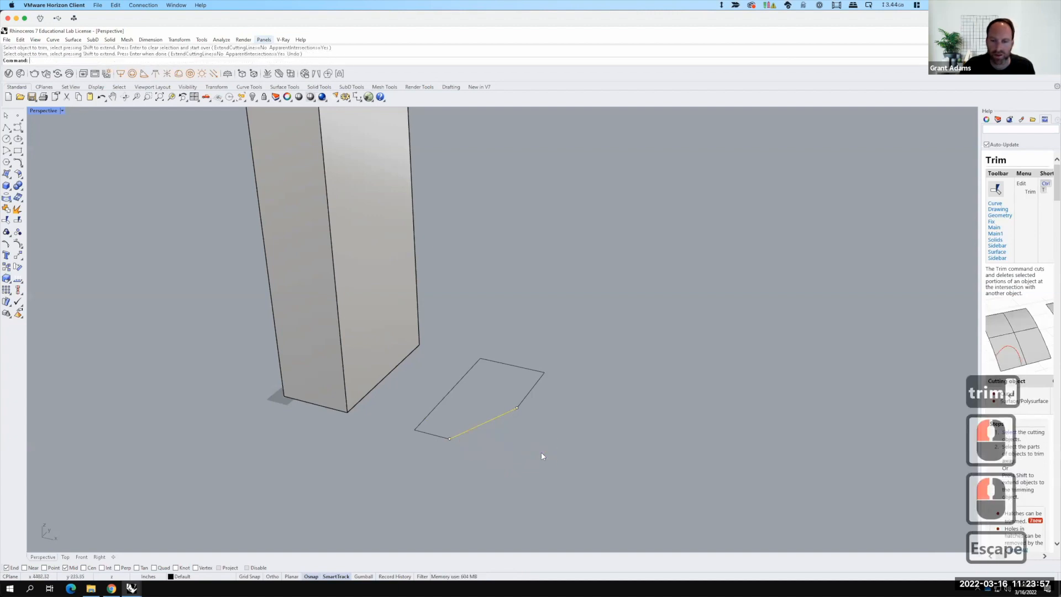
# Step: Join the trimmed rectangle and the diagonal line into one closed outline
pyautogui.click(548, 462)
pyautogui.press('Escape')
pyautogui.moveTo(560, 473); pyautogui.dragTo(451, 379)
pyautogui.press('F15')
pyautogui.write('join')
pyautogui.press('Return')
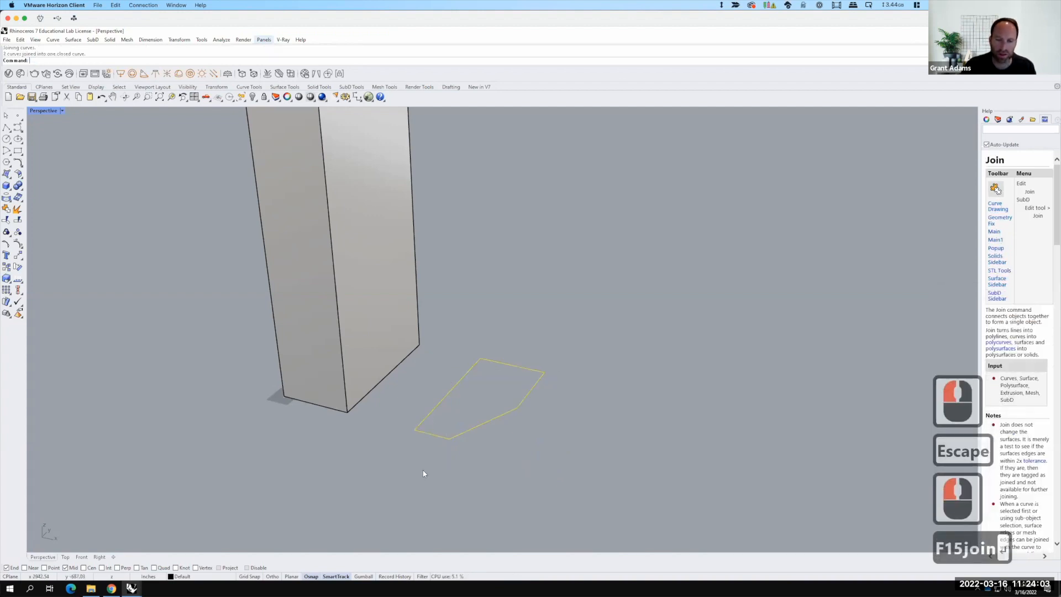
# Step: Copy the closed outline vertically 300 feet up
pyautogui.scroll(-3, 464, 442)
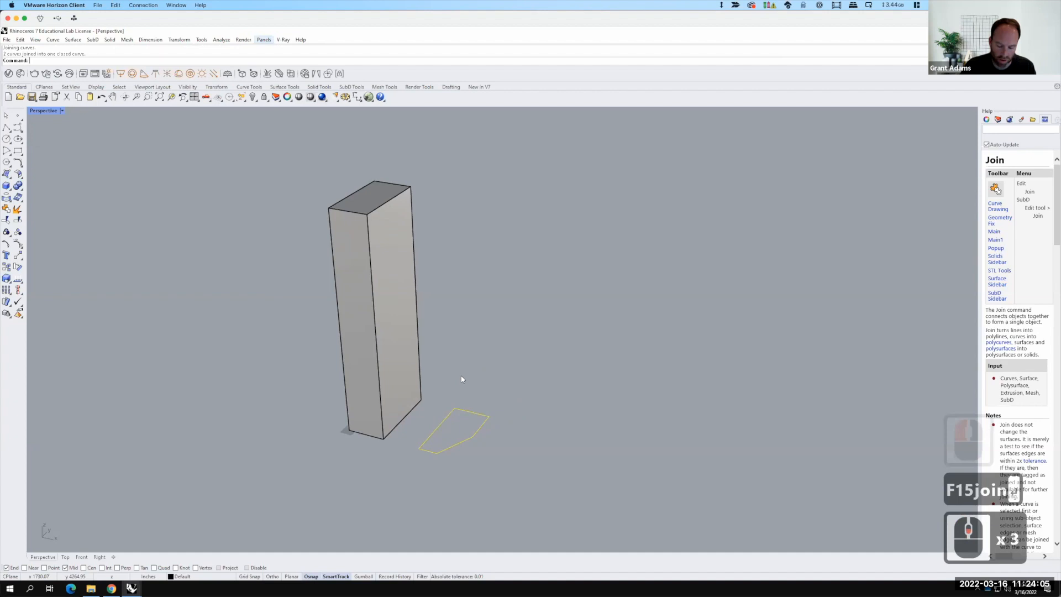
pyautogui.write('copy')
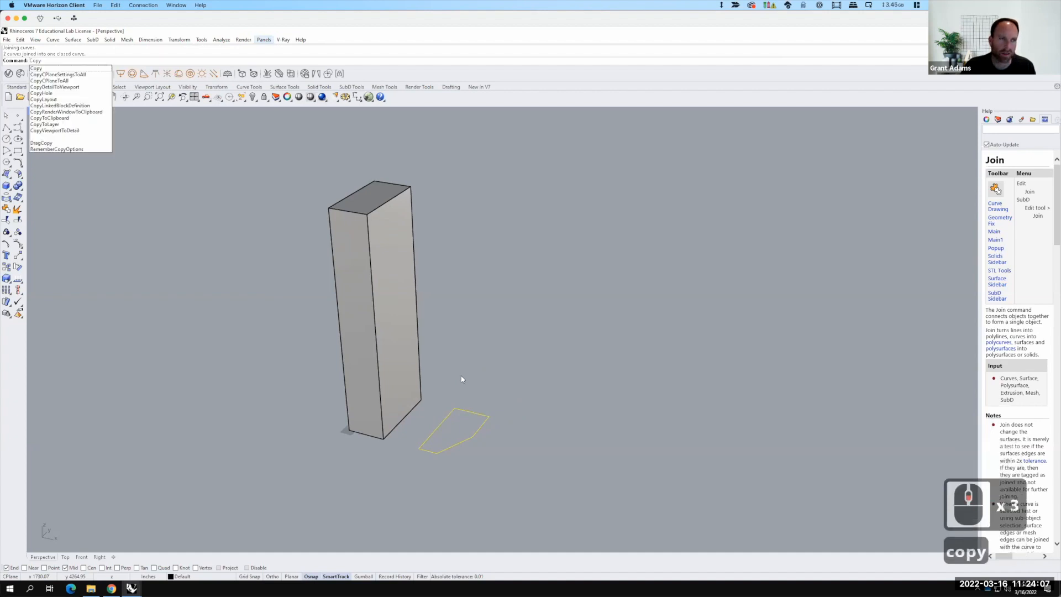
pyautogui.press('Return')
pyautogui.write('v')
pyautogui.press('Return')
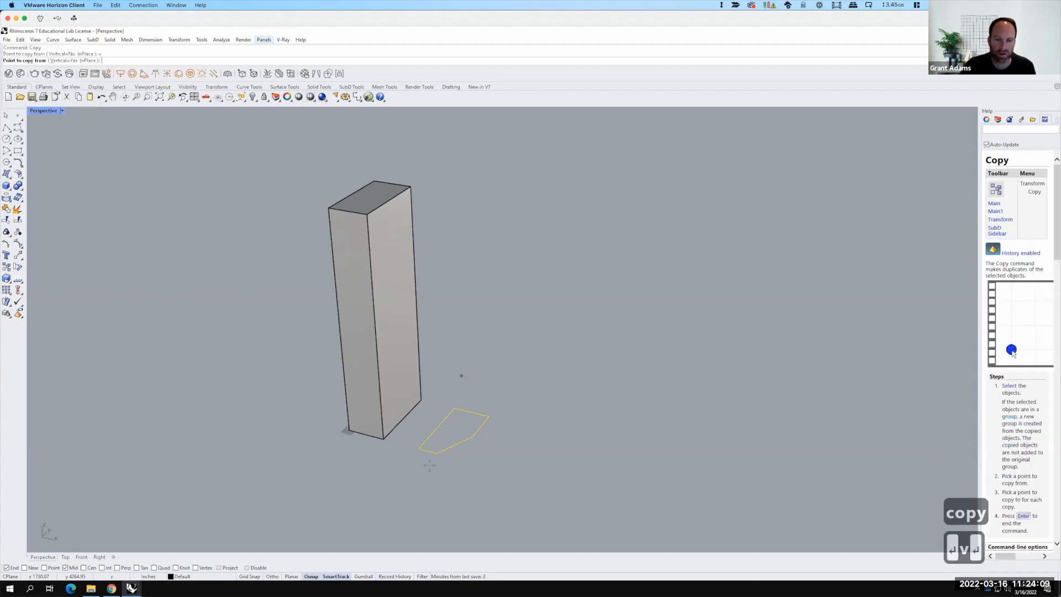
pyautogui.click(419, 448)
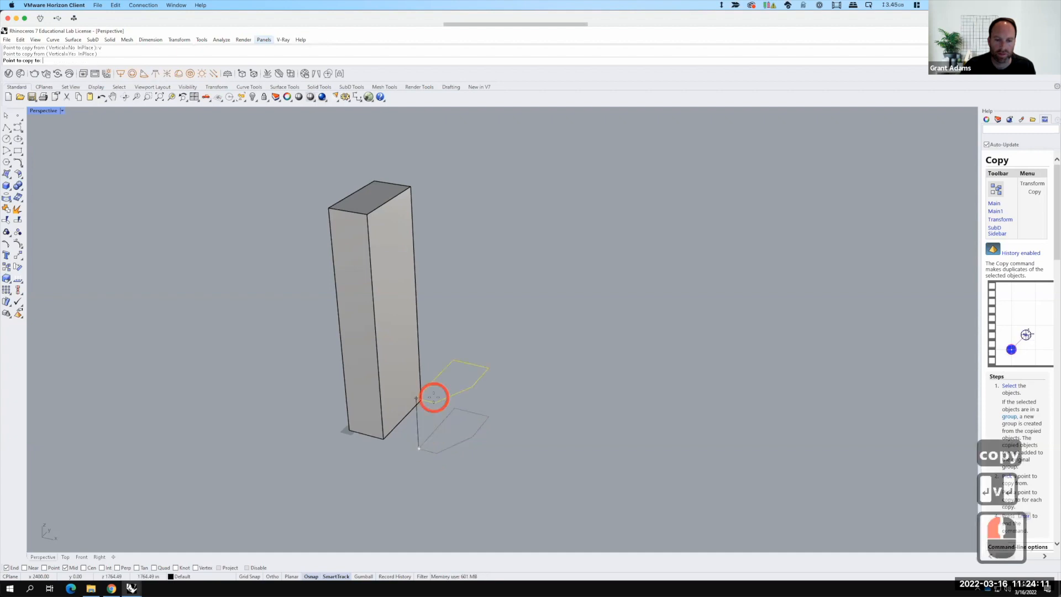
pyautogui.write("300'")
pyautogui.press('Return')
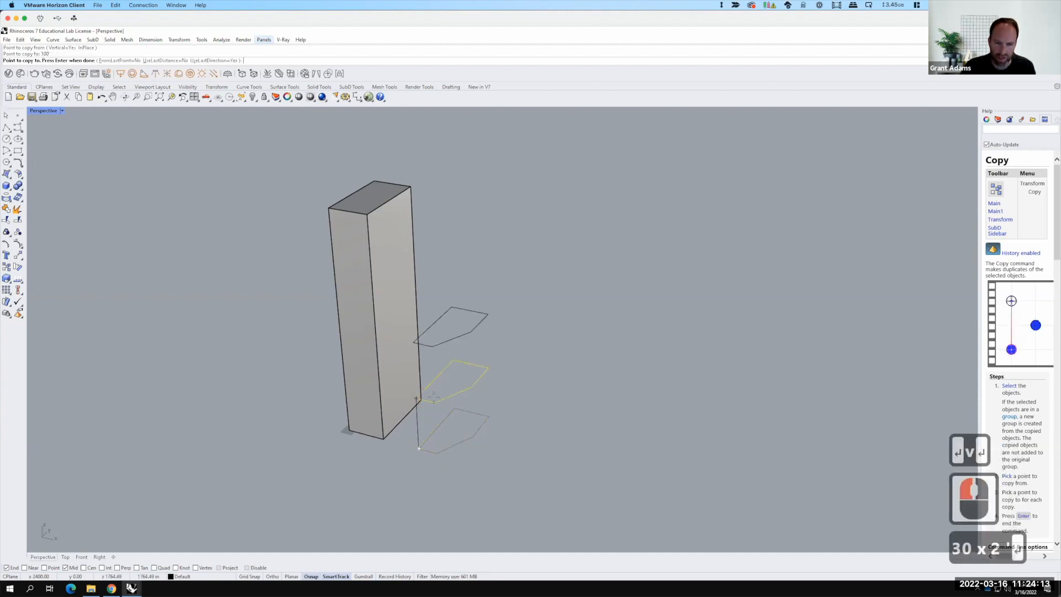
pyautogui.press('Escape')
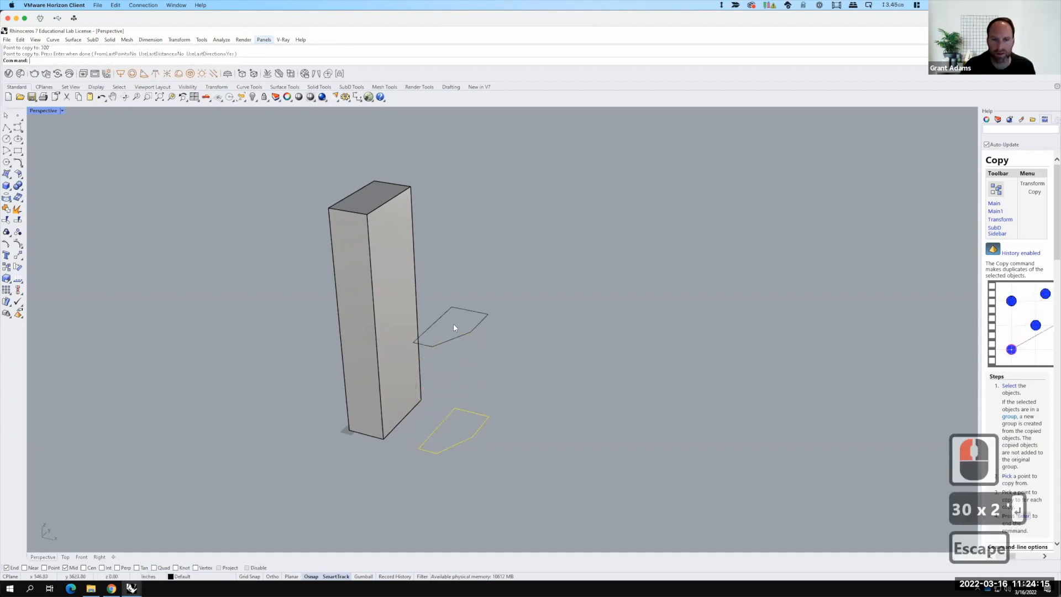
pyautogui.scroll(2, 462, 339)
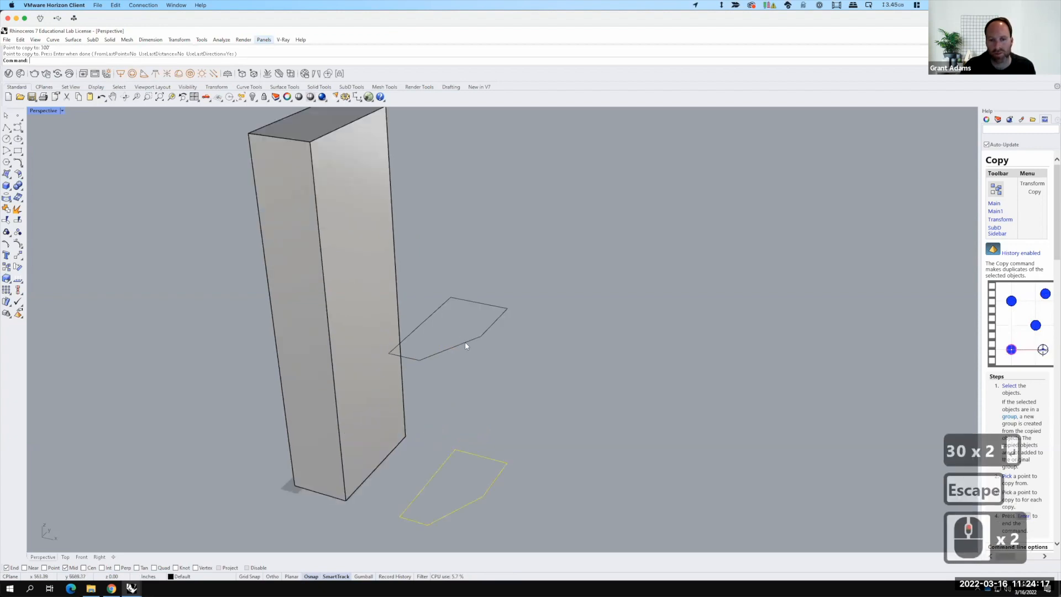
pyautogui.click(464, 342)
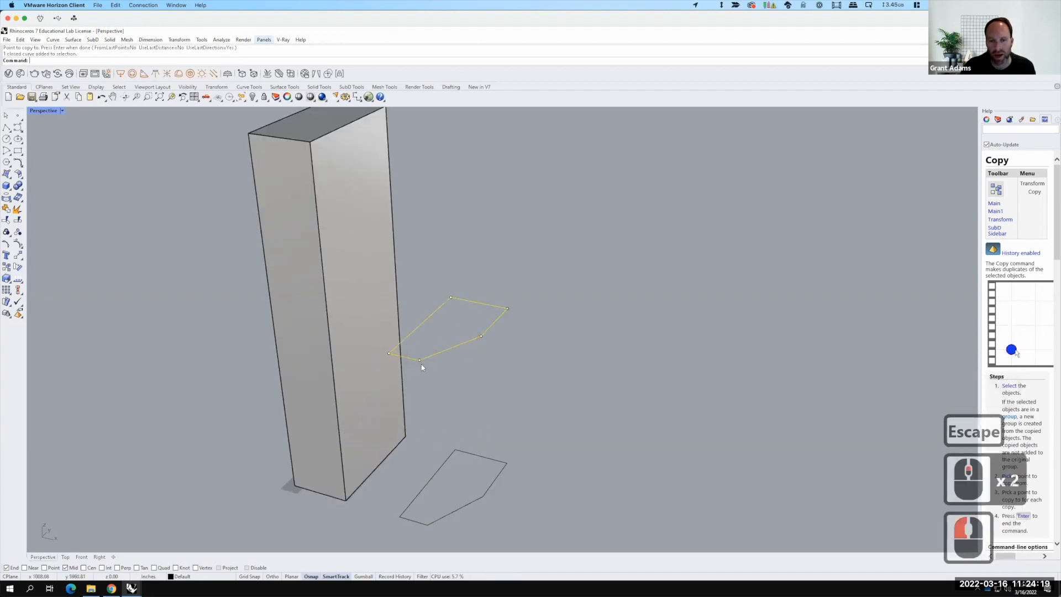
pyautogui.click(6, 128)
pyautogui.press('Escape')
pyautogui.press('Escape')
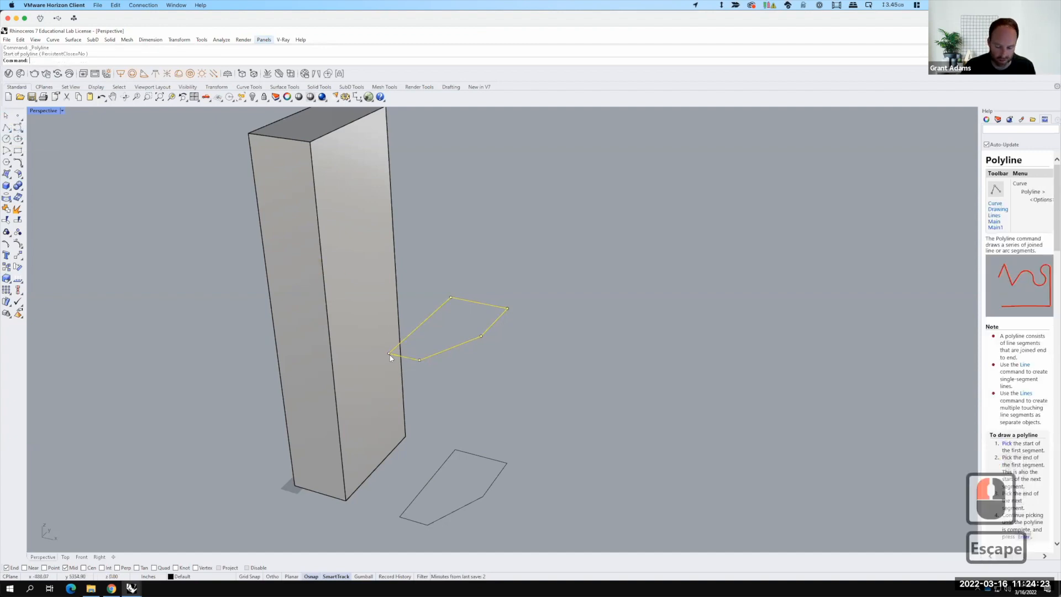
# Step: Try to fillet two segments of the copied outline with a radius of 0
pyautogui.write('fillet')
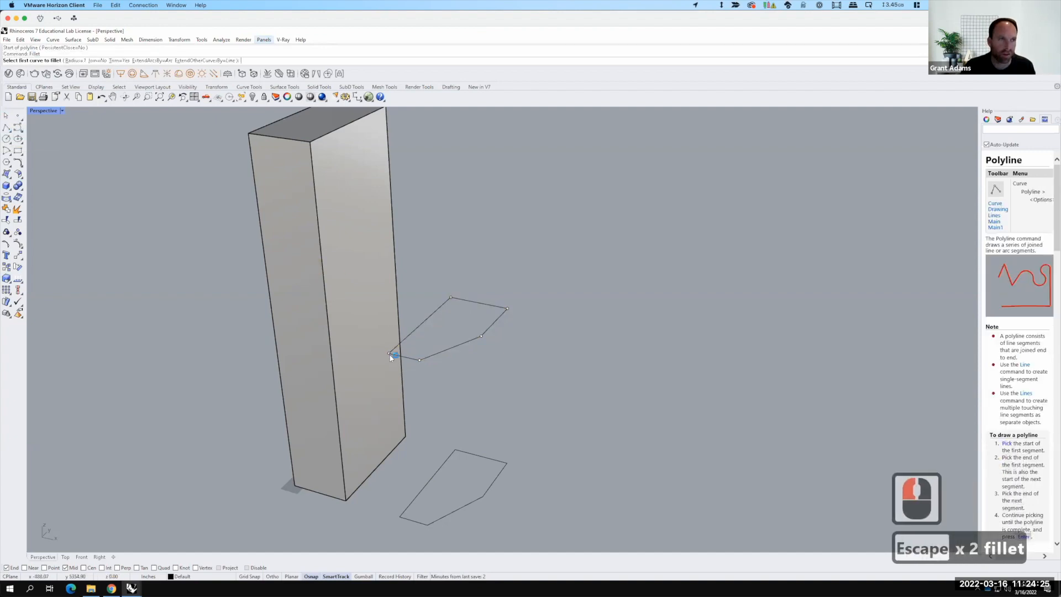
pyautogui.press('Return')
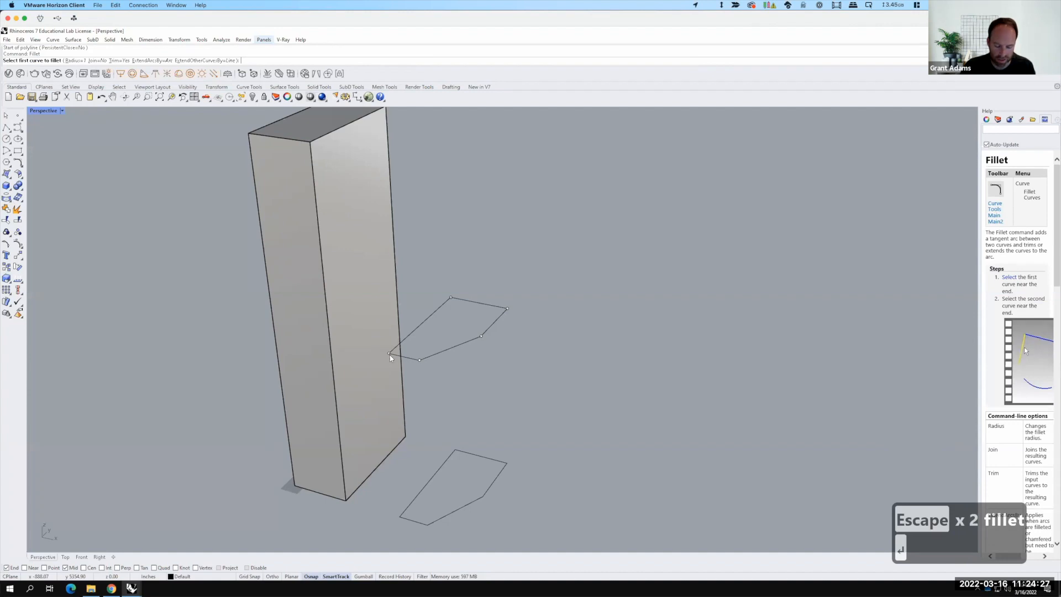
pyautogui.write('r')
pyautogui.press('Return')
pyautogui.write('0')
pyautogui.press('Return')
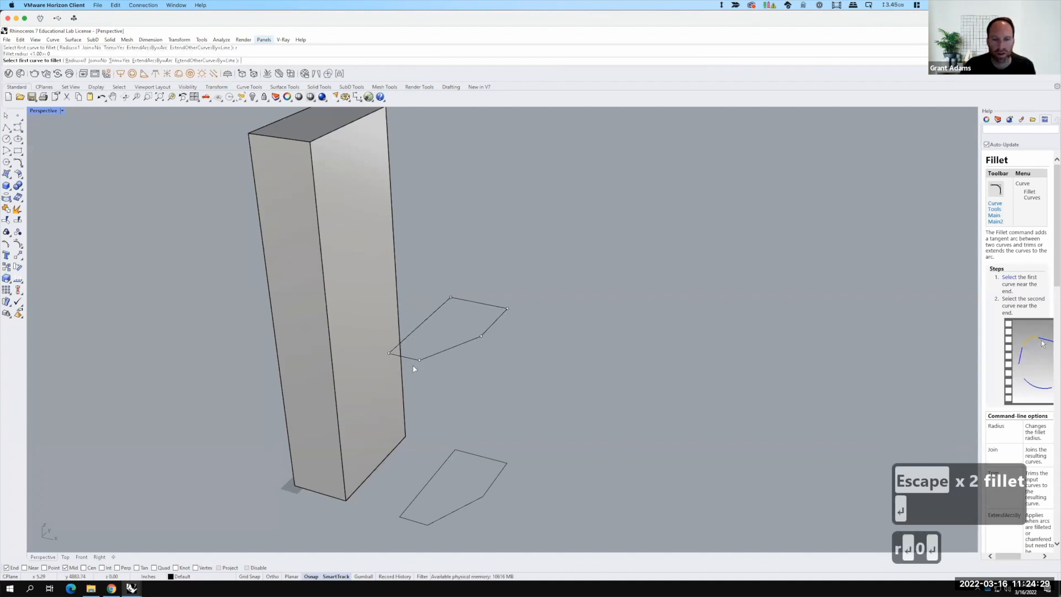
pyautogui.click(413, 360)
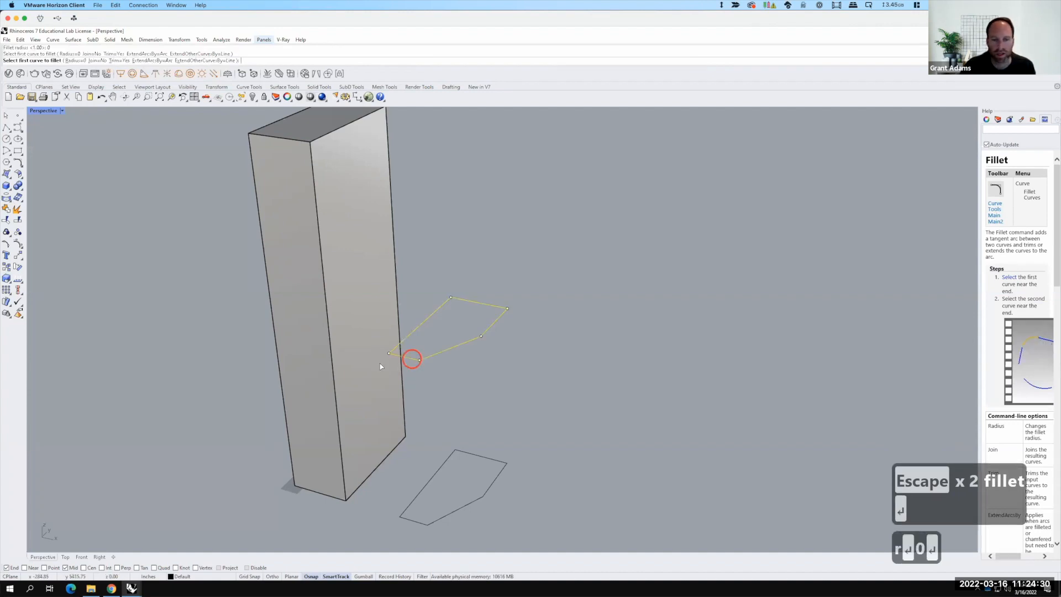
pyautogui.click(491, 330)
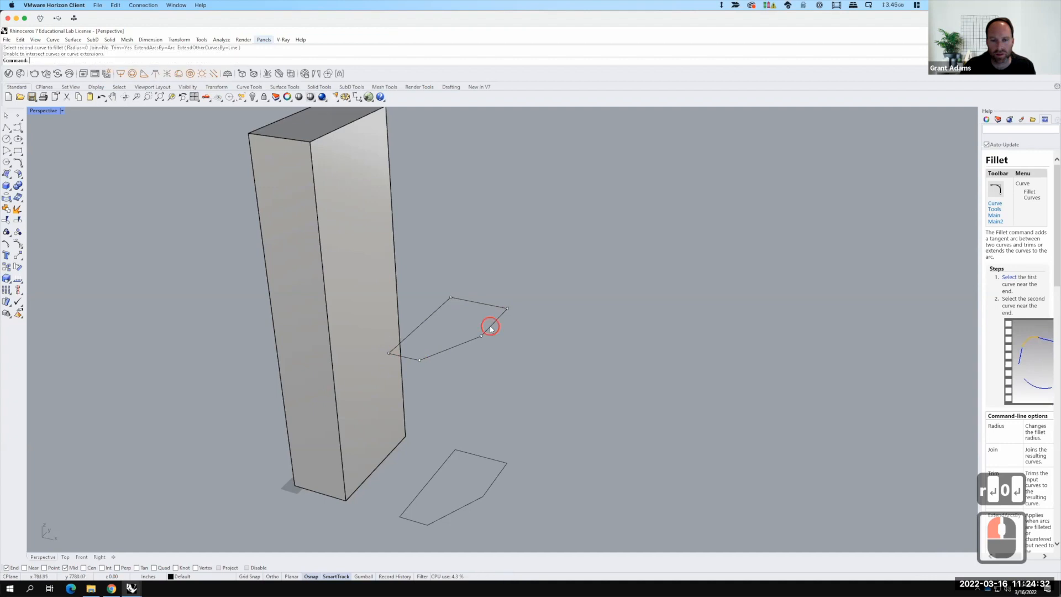
# Step: Select the copied outline and explode it into separate segments
pyautogui.click(464, 345)
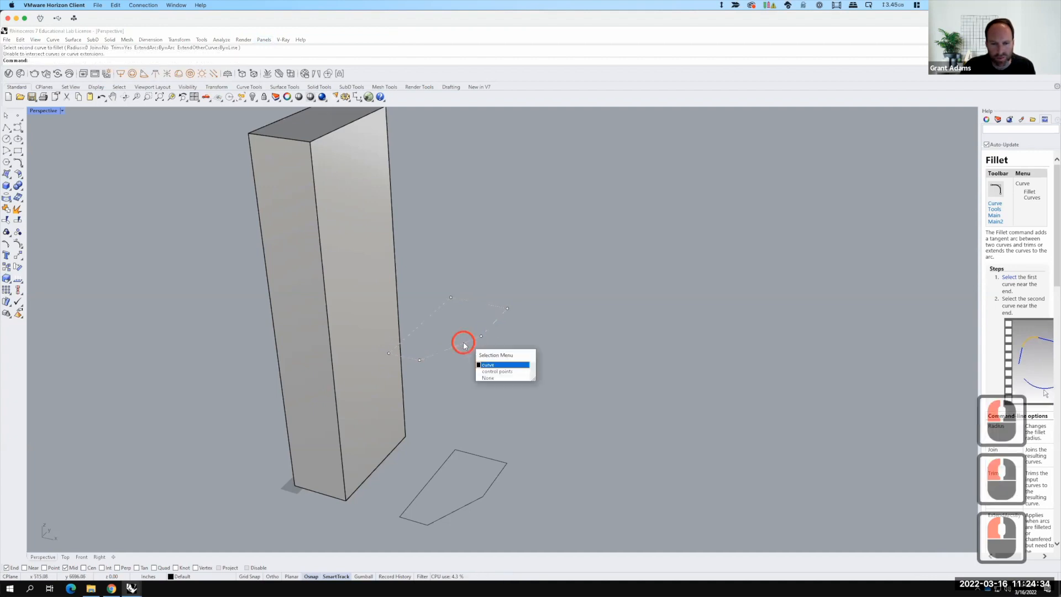
pyautogui.click(504, 364)
pyautogui.write('explode')
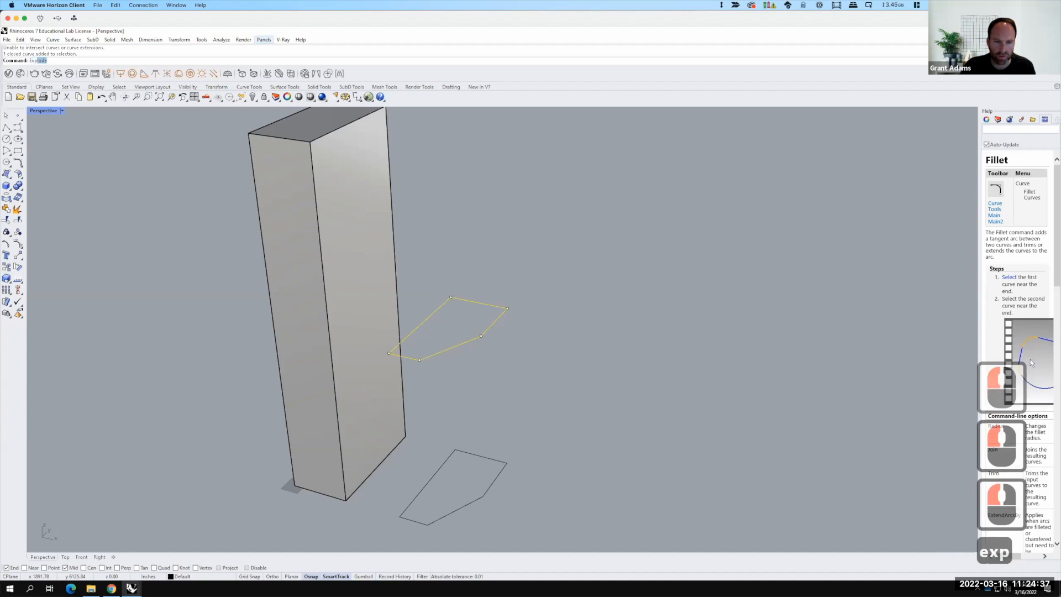
pyautogui.press('Return')
# Step: Delete the diagonal segment of the copied outline
pyautogui.click(450, 350)
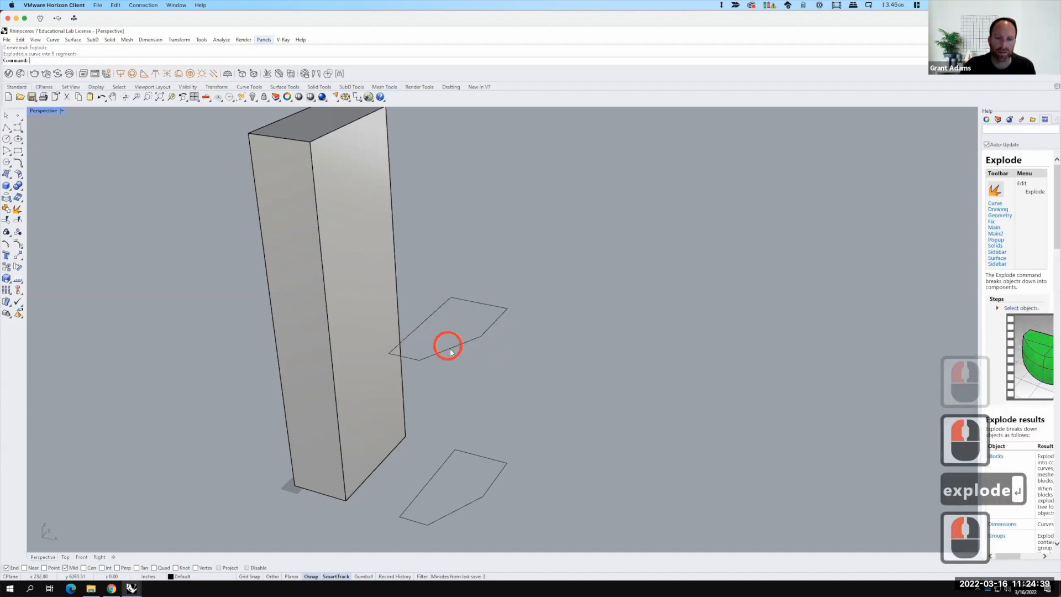
pyautogui.write('del')
pyautogui.press('Return')
# Step: Fillet the two open segments of the copied outline to close it into a sharp rectangular corner
pyautogui.write('fillet')
pyautogui.press('Return')
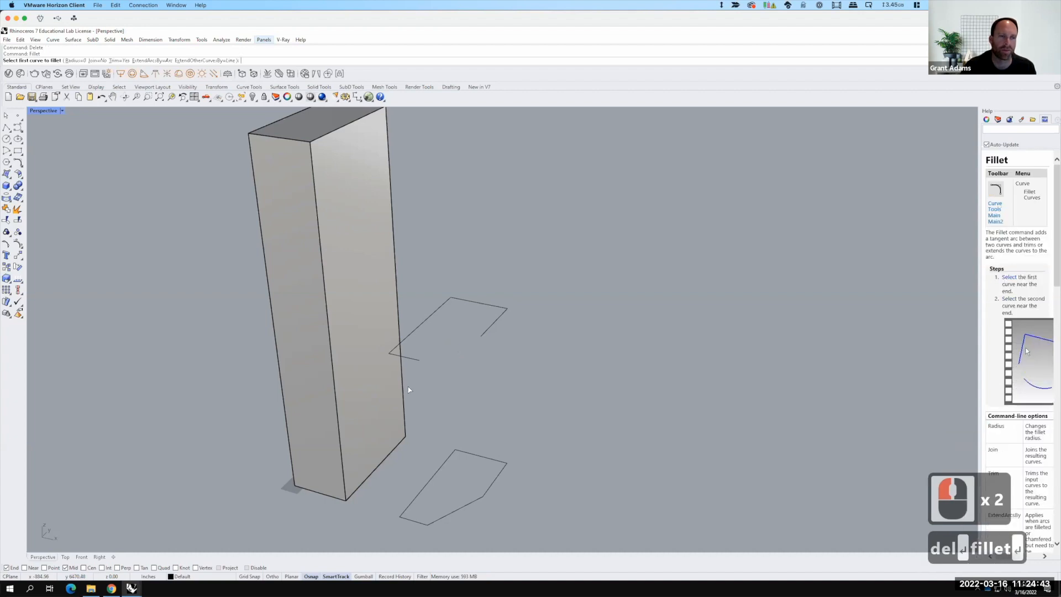
pyautogui.click(410, 361)
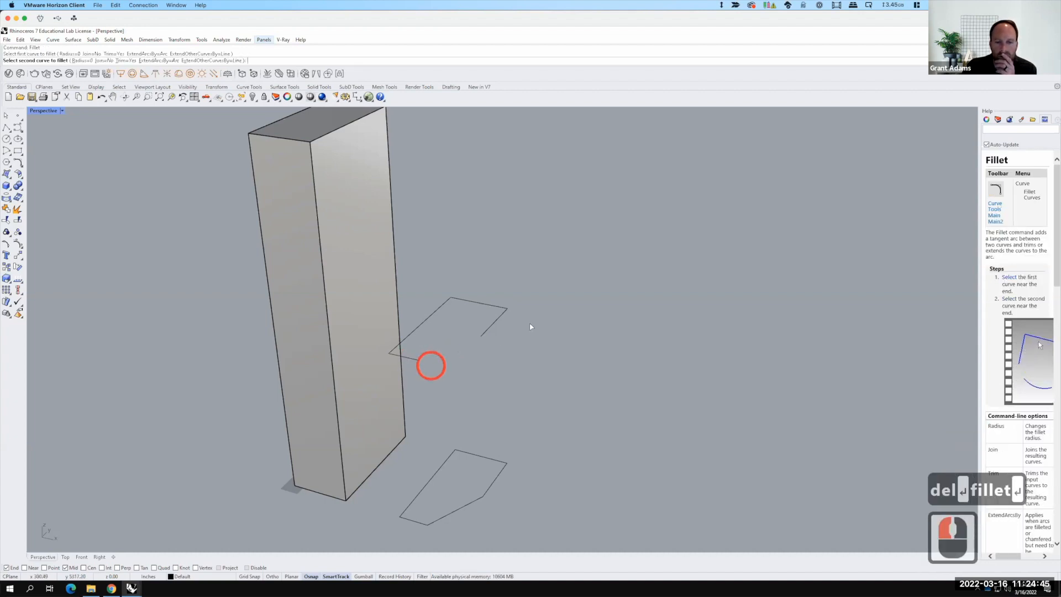
pyautogui.click(489, 328)
pyautogui.click(452, 371)
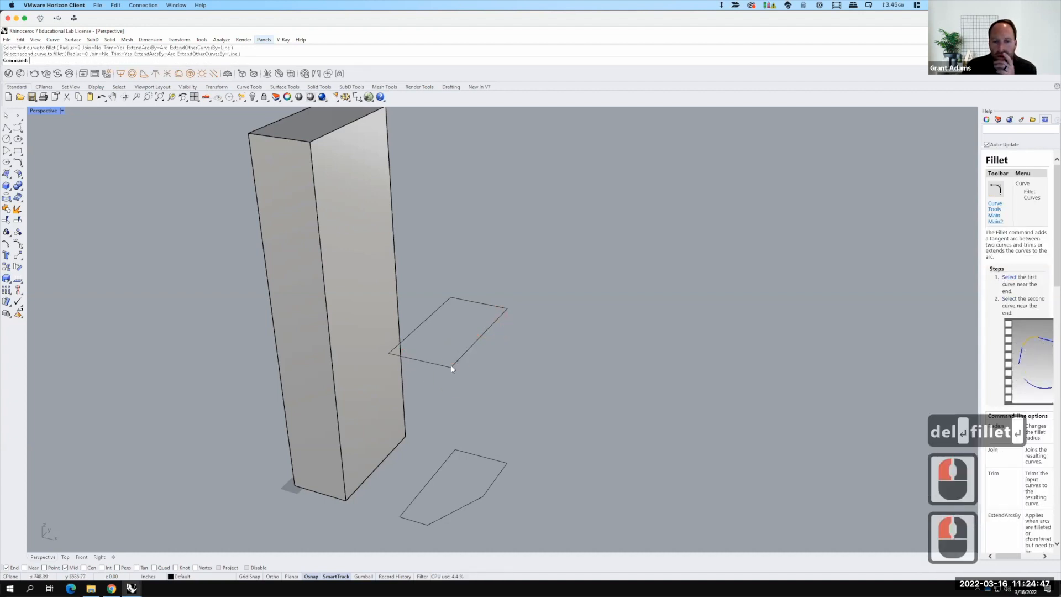
pyautogui.scroll(-2, 462, 470)
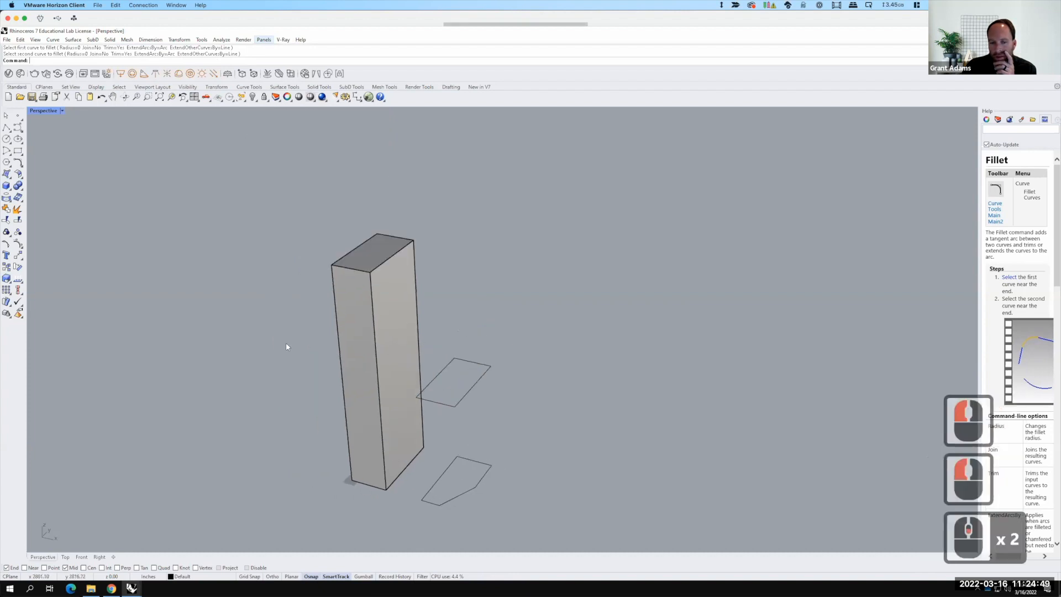
pyautogui.click(535, 392)
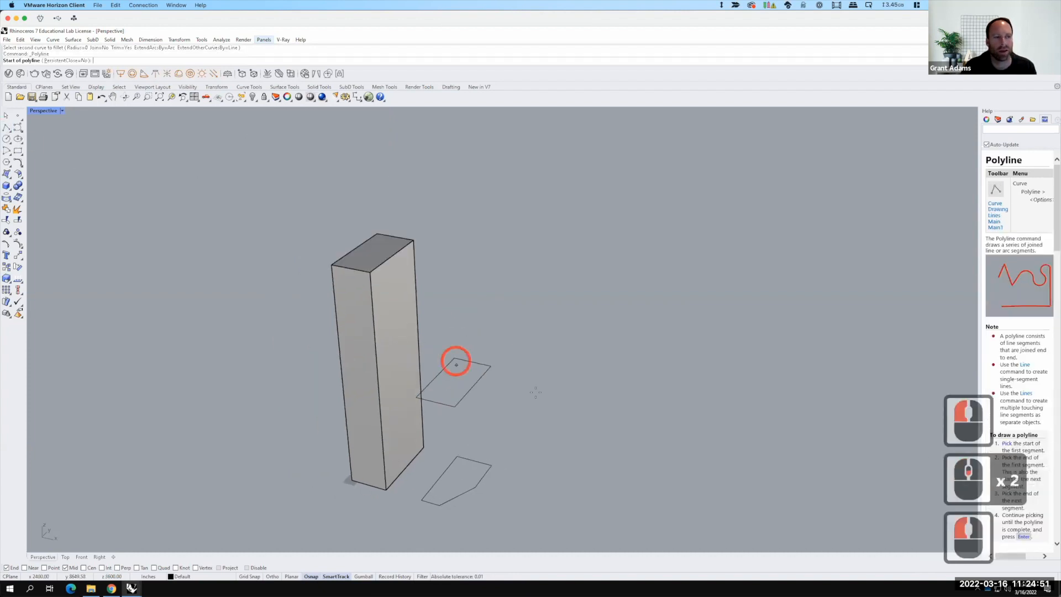
pyautogui.press('Escape')
pyautogui.press('Escape')
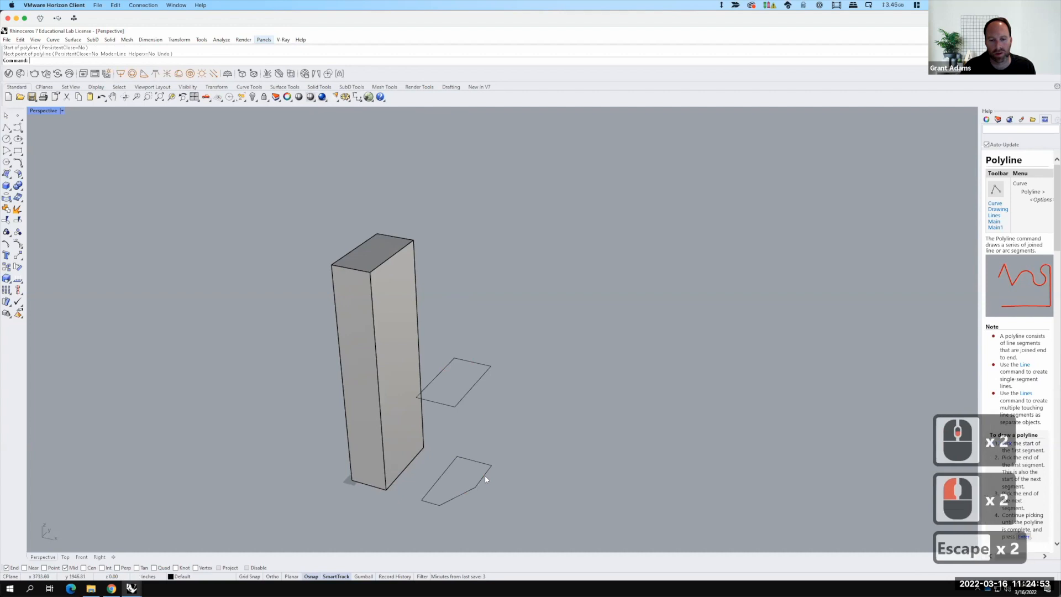
# Step: Copy the bottom outline vertically 600 up to the top of the building
pyautogui.click(483, 478)
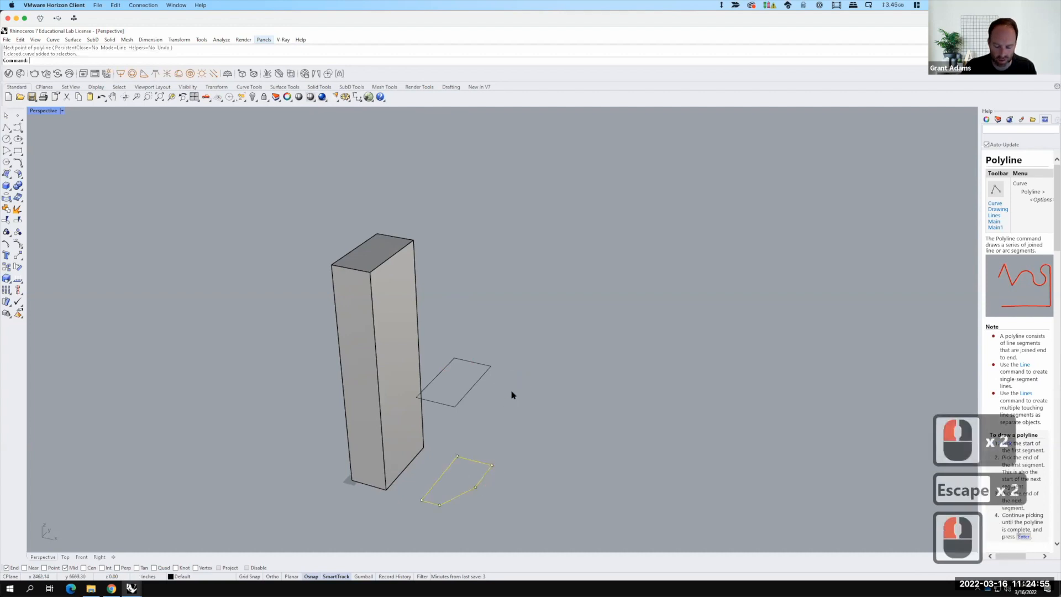
pyautogui.write('copy')
pyautogui.press('Return')
pyautogui.write('v')
pyautogui.press('Return')
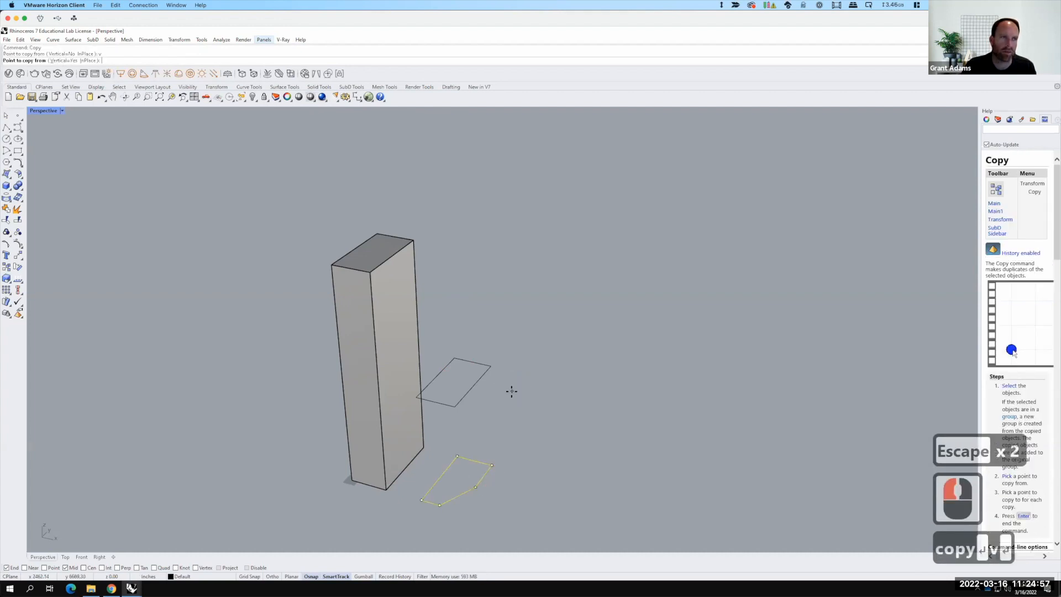
pyautogui.click(491, 463)
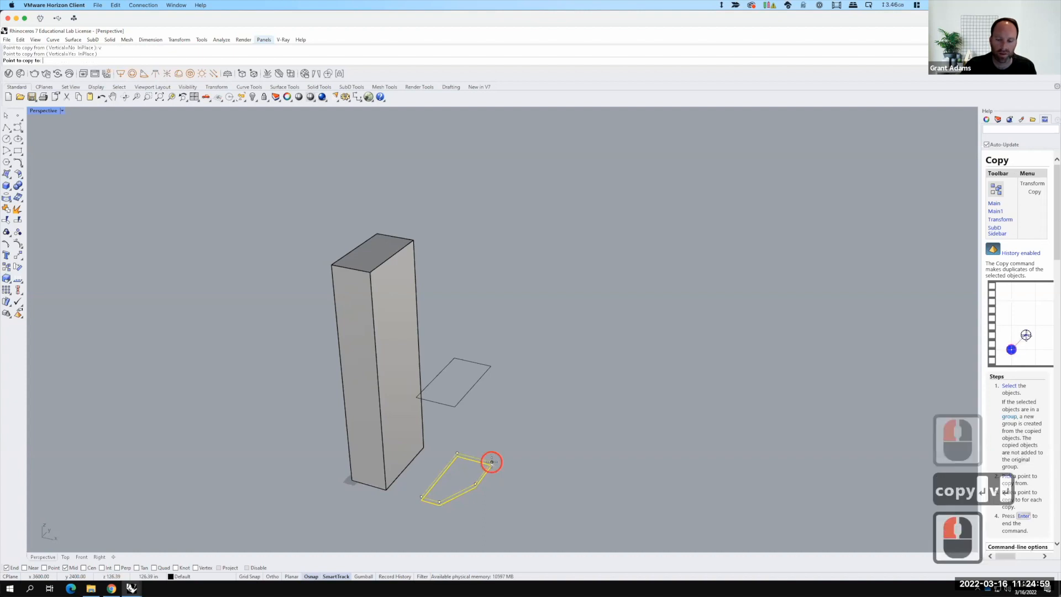
pyautogui.press('F15')
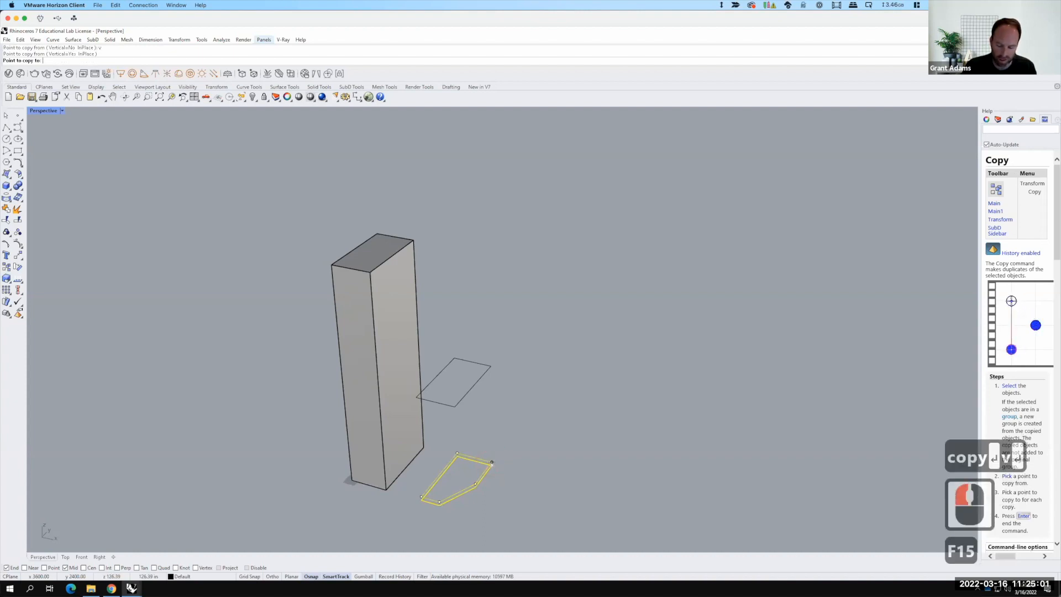
pyautogui.write('600')
pyautogui.press('Return')
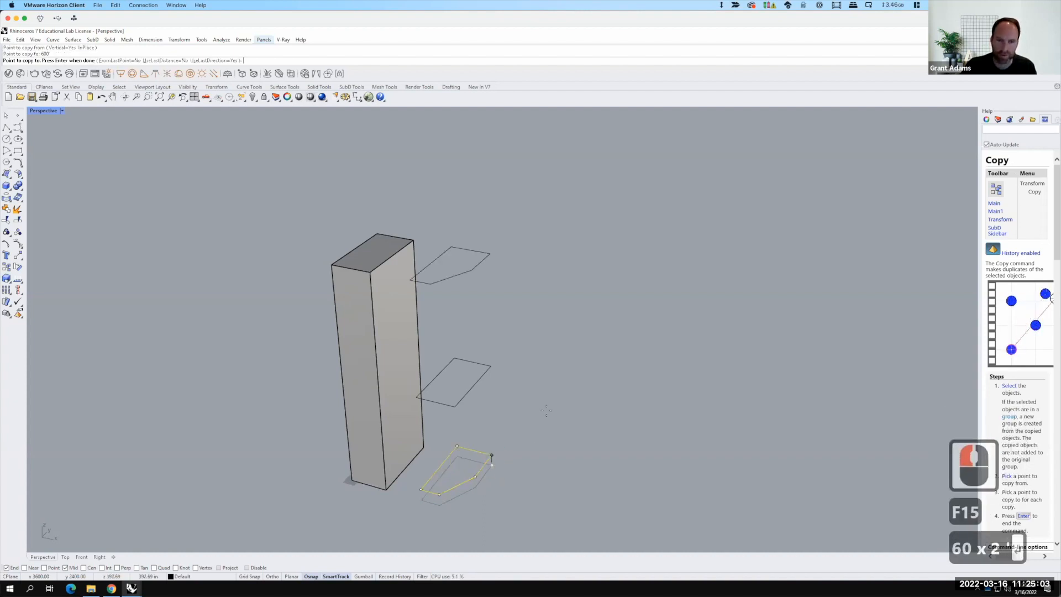
pyautogui.press('Return')
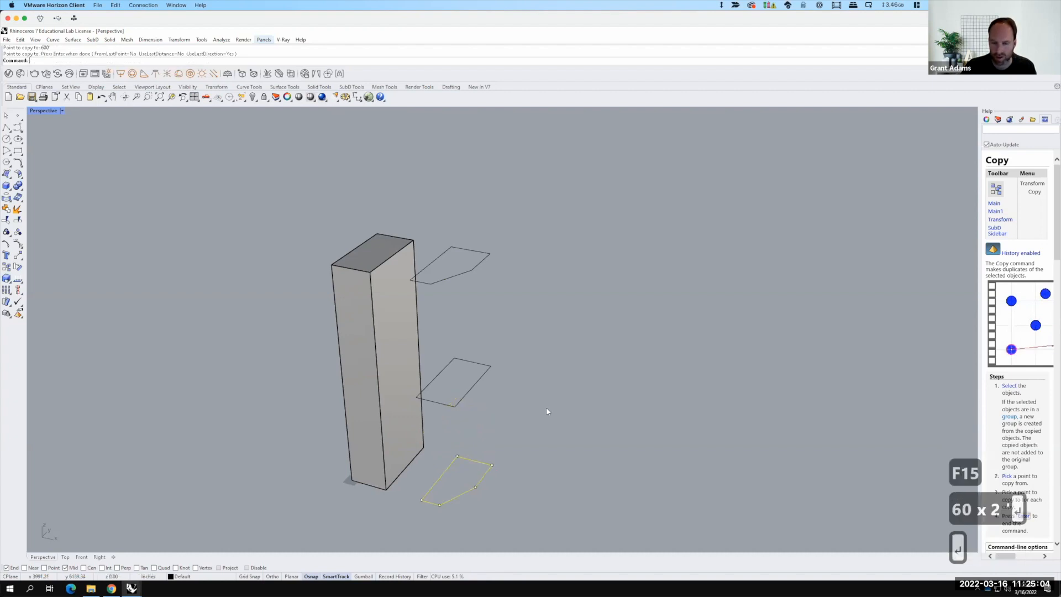
# Step: Select the middle outline's four segments and join them into one closed curve
pyautogui.scroll(-2, 439, 324)
pyautogui.scroll(1, 460, 402)
pyautogui.click(491, 386)
pyautogui.click(456, 439)
pyautogui.click(454, 440)
pyautogui.keyDown('shift'); pyautogui.click(458, 357); pyautogui.keyUp('shift')
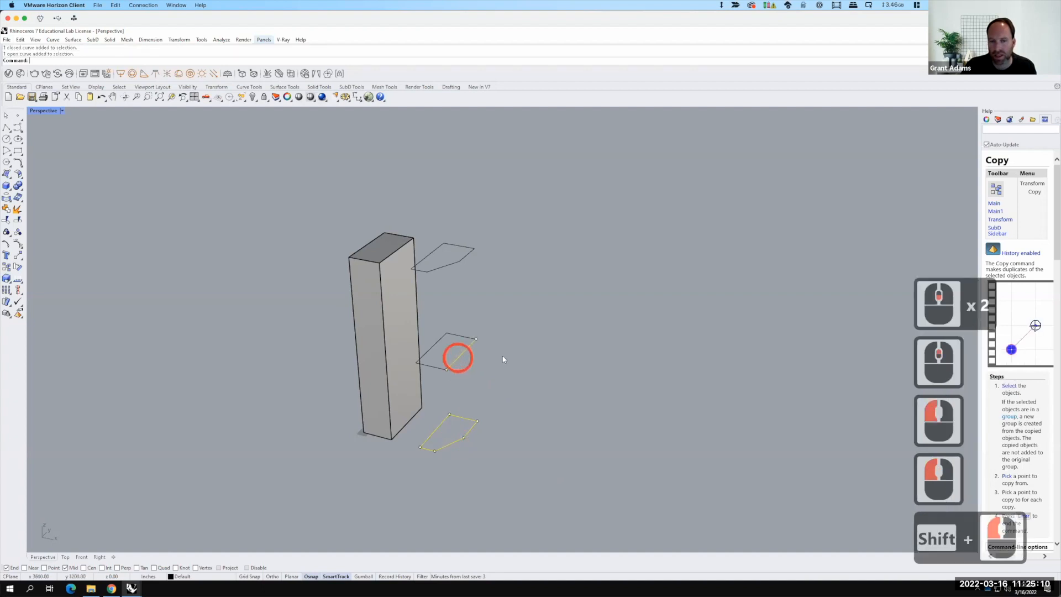
pyautogui.click(466, 381)
pyautogui.keyDown('shift'); pyautogui.click(429, 322); pyautogui.keyUp('shift')
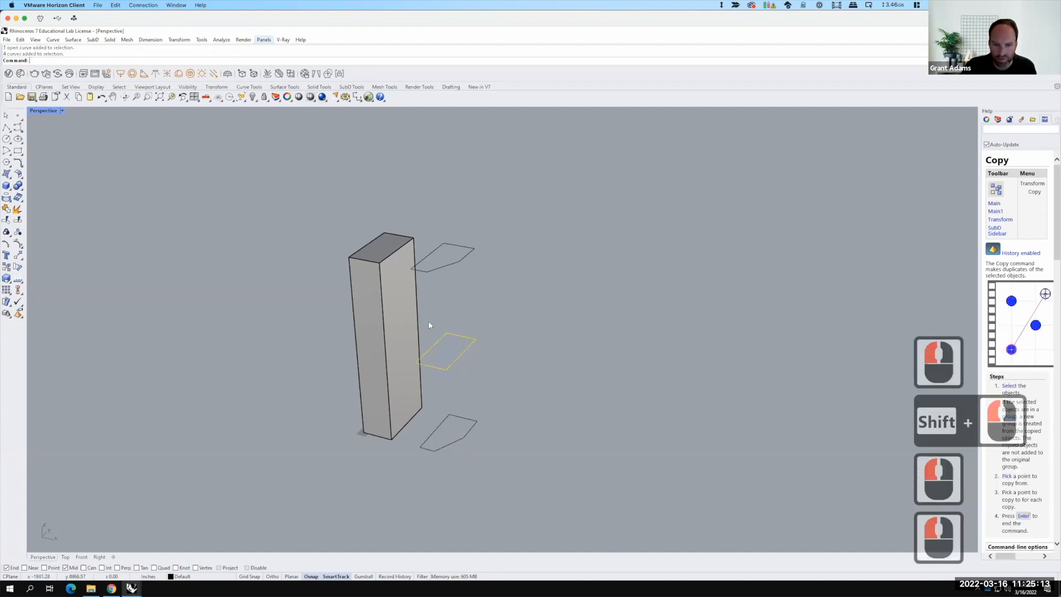
pyautogui.write('join')
pyautogui.press('Return')
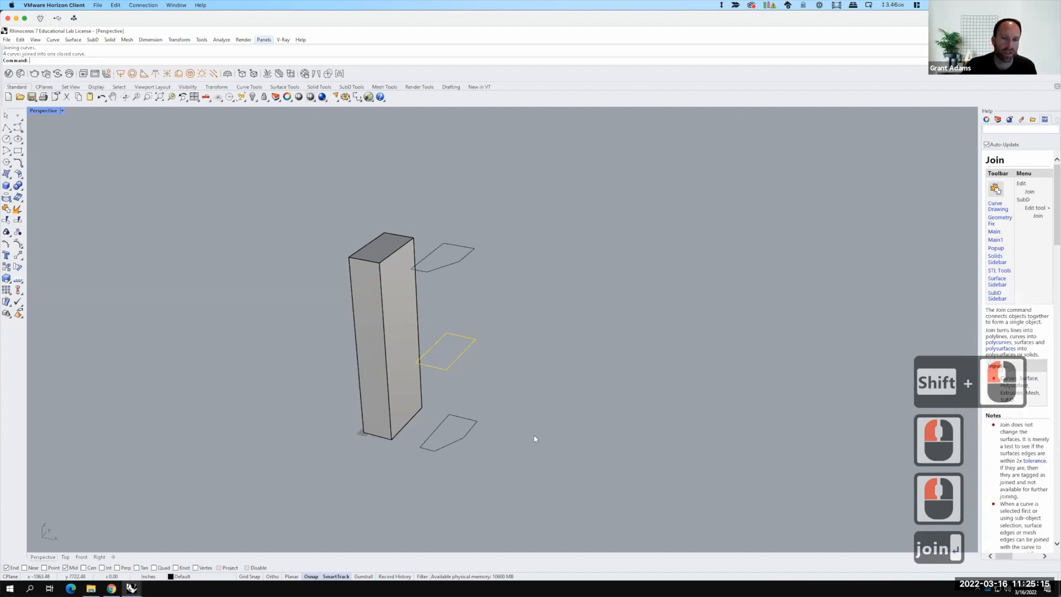
# Step: Loft a surface between the bottom and middle outlines after aligning their seam points
pyautogui.moveTo(493, 461); pyautogui.dragTo(449, 356)
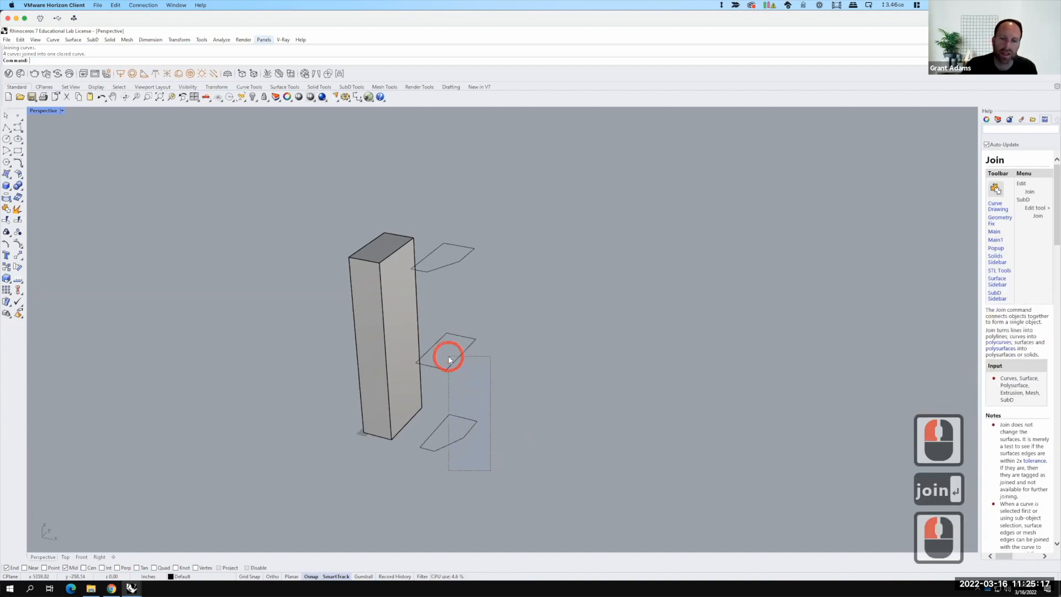
pyautogui.write('loft')
pyautogui.press('Return')
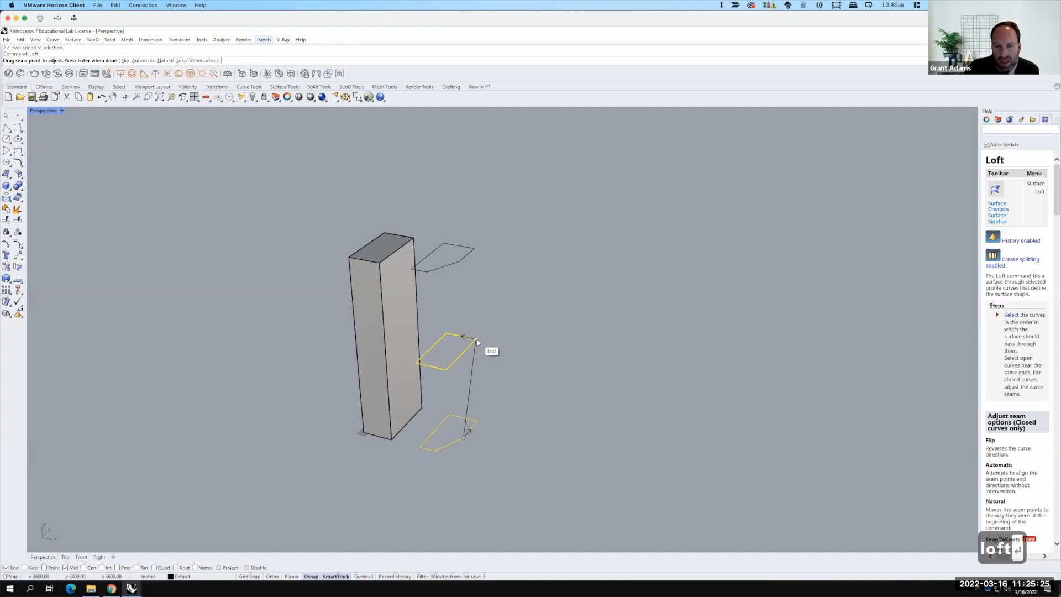
pyautogui.moveTo(477, 341); pyautogui.dragTo(449, 370)
pyautogui.click(448, 370)
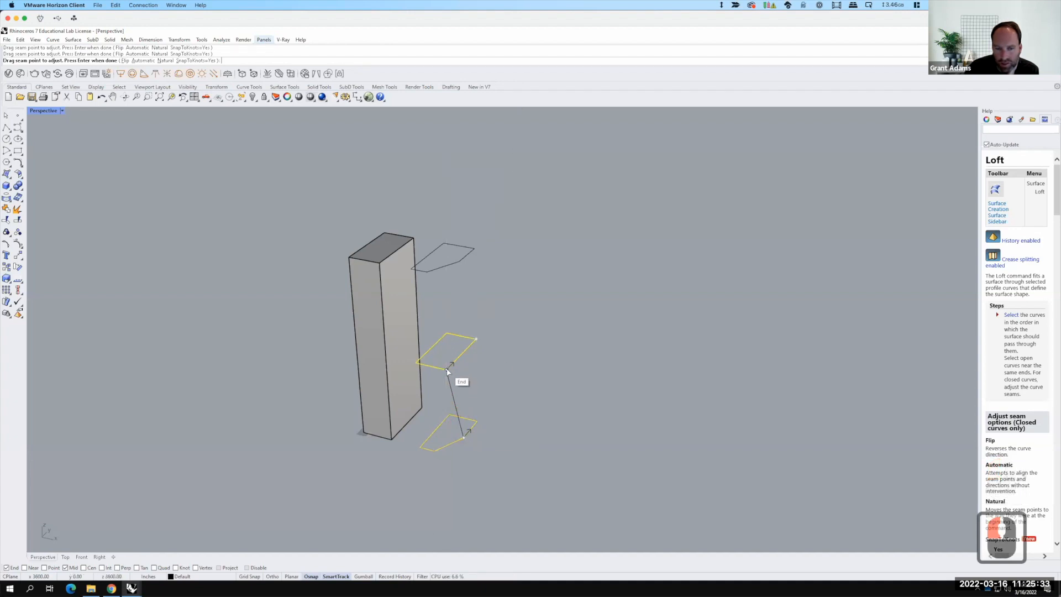
pyautogui.moveTo(447, 371)
pyautogui.mouseDown()
pyautogui.moveTo(490, 339)
pyautogui.moveTo(493, 354)
pyautogui.moveTo(447, 376)
pyautogui.mouseUp()
pyautogui.click(446, 374)
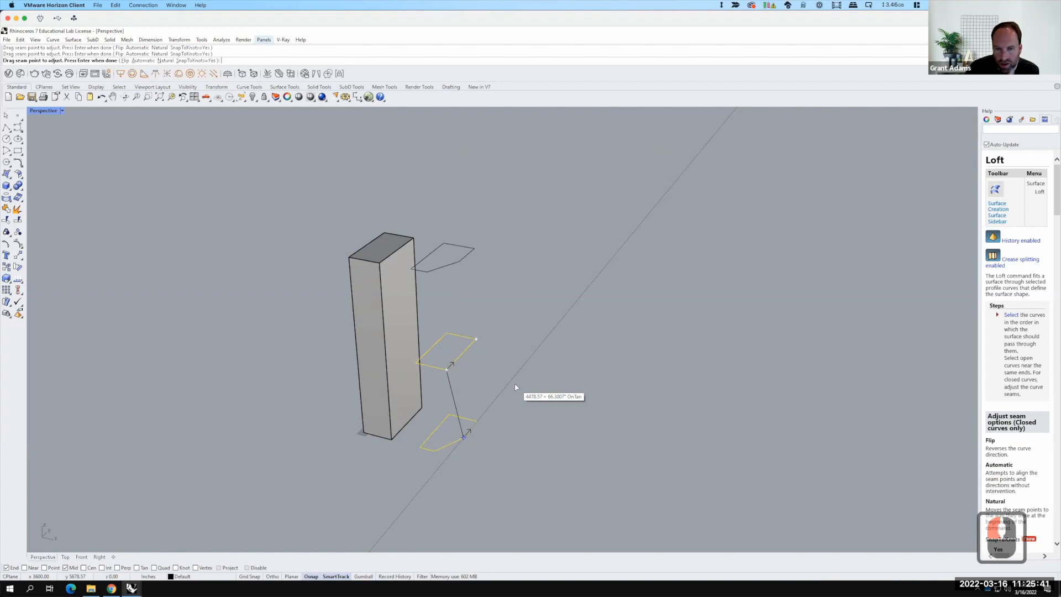
pyautogui.press('Return')
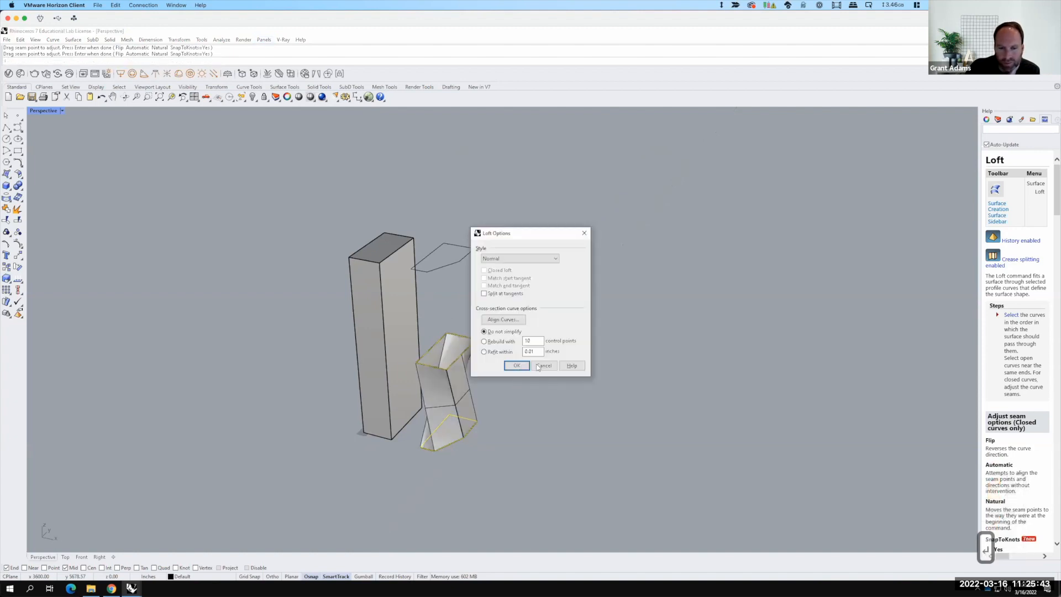
pyautogui.click(517, 365)
# Step: Delete the twisted lofted surface
pyautogui.moveTo(405, 407); pyautogui.dragTo(450, 401, button='right')
pyautogui.scroll(3, 500, 410)
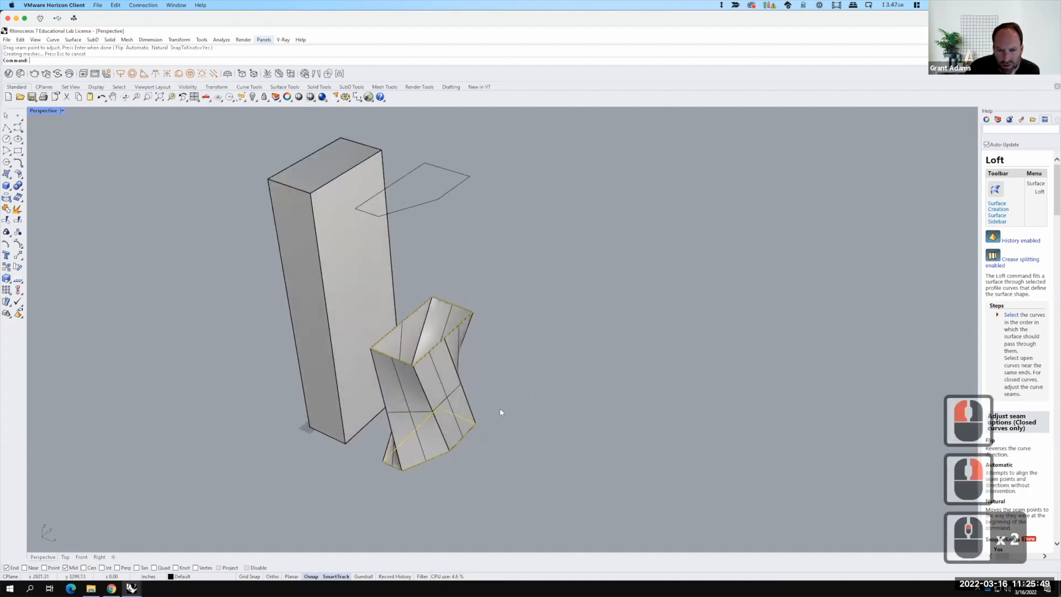
pyautogui.doubleClick(429, 388)
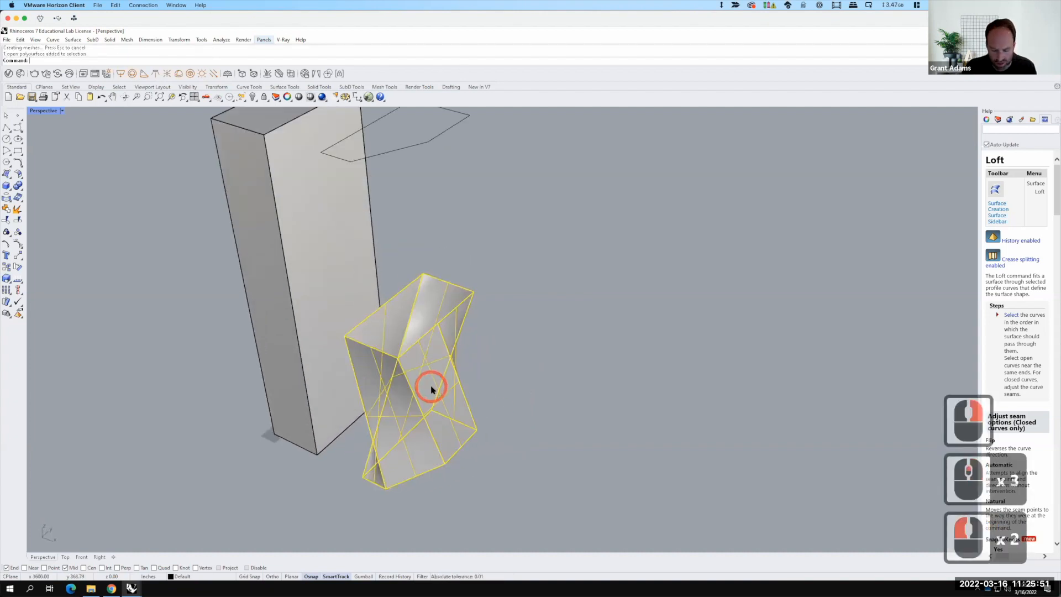
pyautogui.press('Delete')
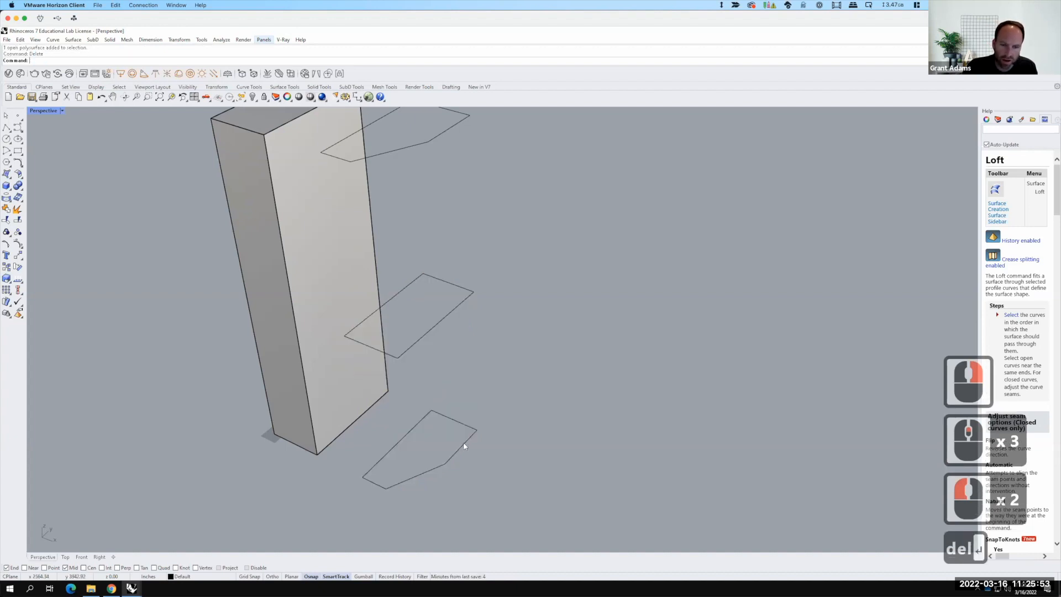
# Step: Explode the bottom and middle outlines into separate segments
pyautogui.click(464, 446)
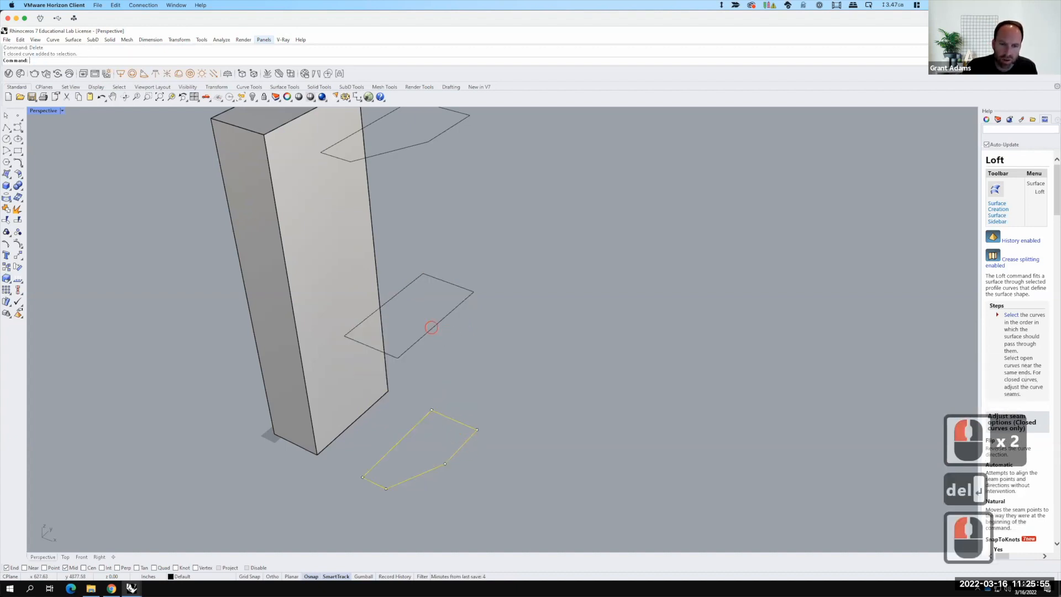
pyautogui.keyDown('shift'); pyautogui.click(431, 328); pyautogui.keyUp('shift')
pyautogui.write('explode')
pyautogui.press('Return')
pyautogui.click(500, 405)
pyautogui.press('F15')
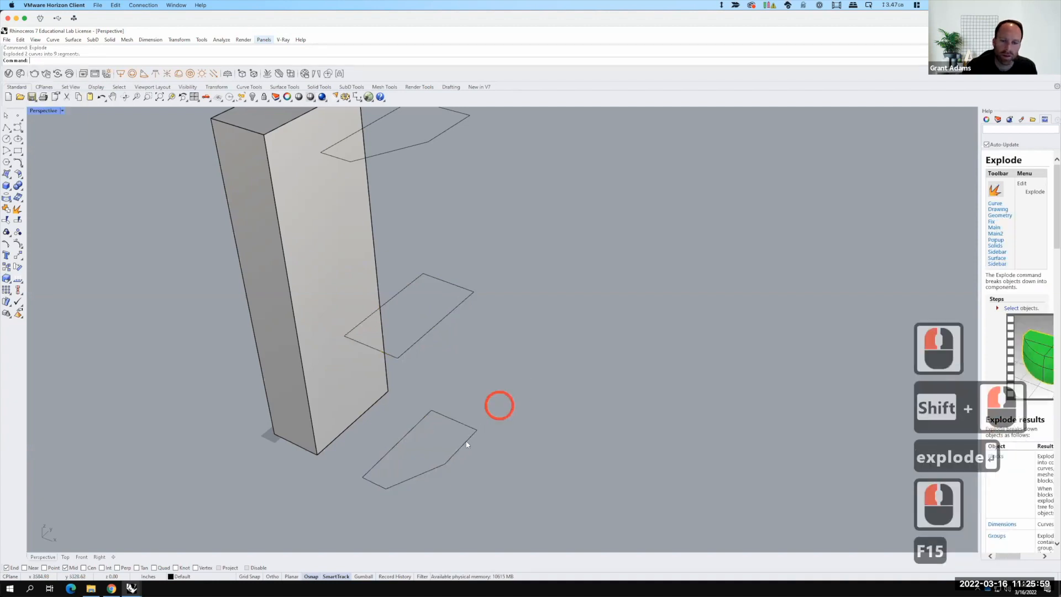
# Step: Loft a surface between the matching corner segments of the bottom and middle outlines
pyautogui.click(467, 440)
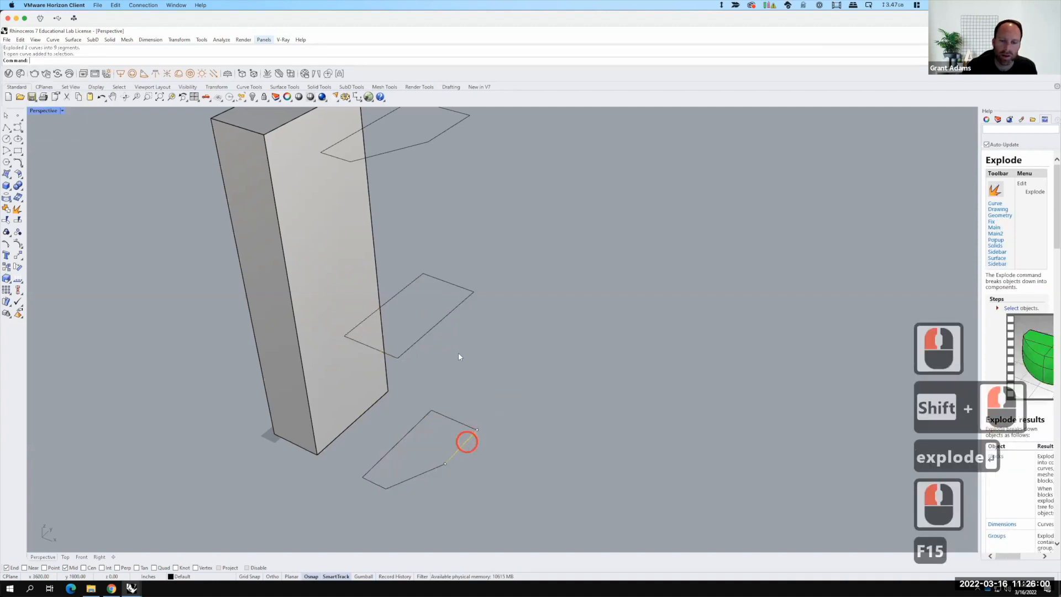
pyautogui.keyDown('shift'); pyautogui.click(442, 320); pyautogui.keyUp('shift')
pyautogui.write('lof')
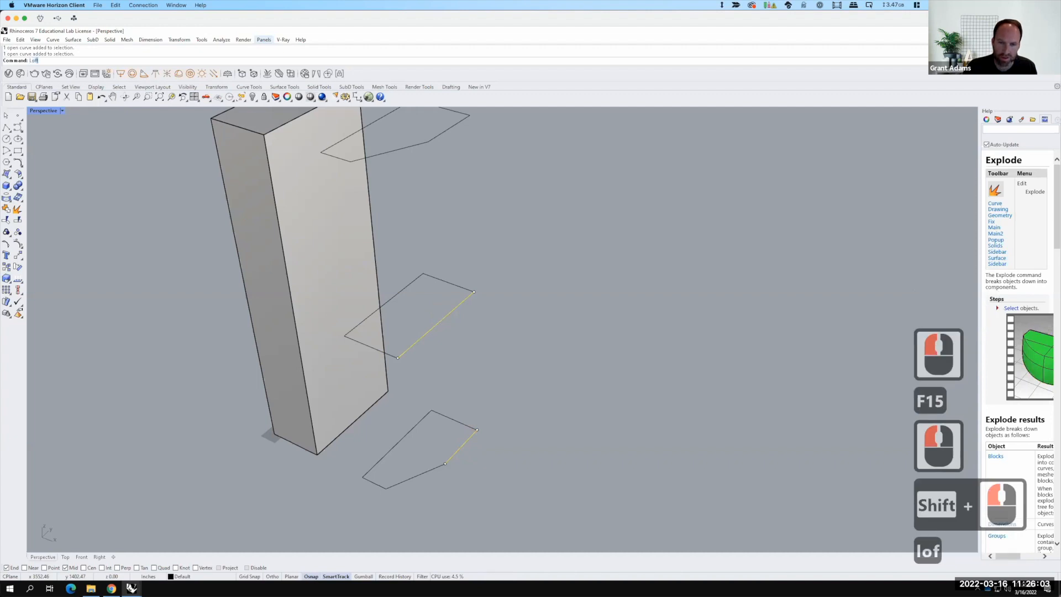
pyautogui.write('t')
pyautogui.press('Return')
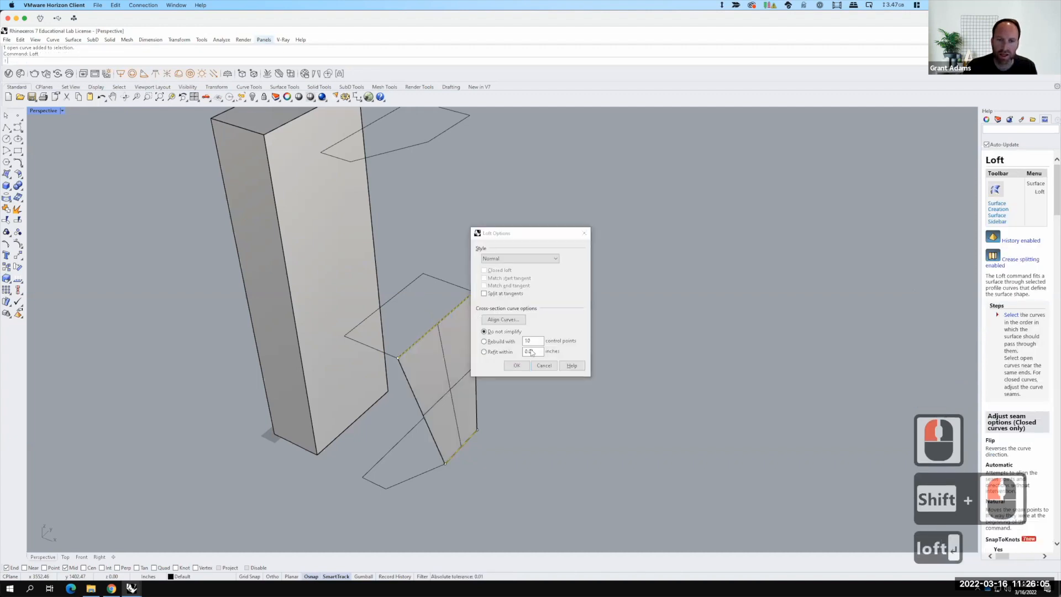
pyautogui.click(504, 369)
# Step: Join the remaining segments of the bottom and middle outlines into continuous curves
pyautogui.moveTo(495, 372); pyautogui.dragTo(469, 434, button='right')
pyautogui.click(463, 444)
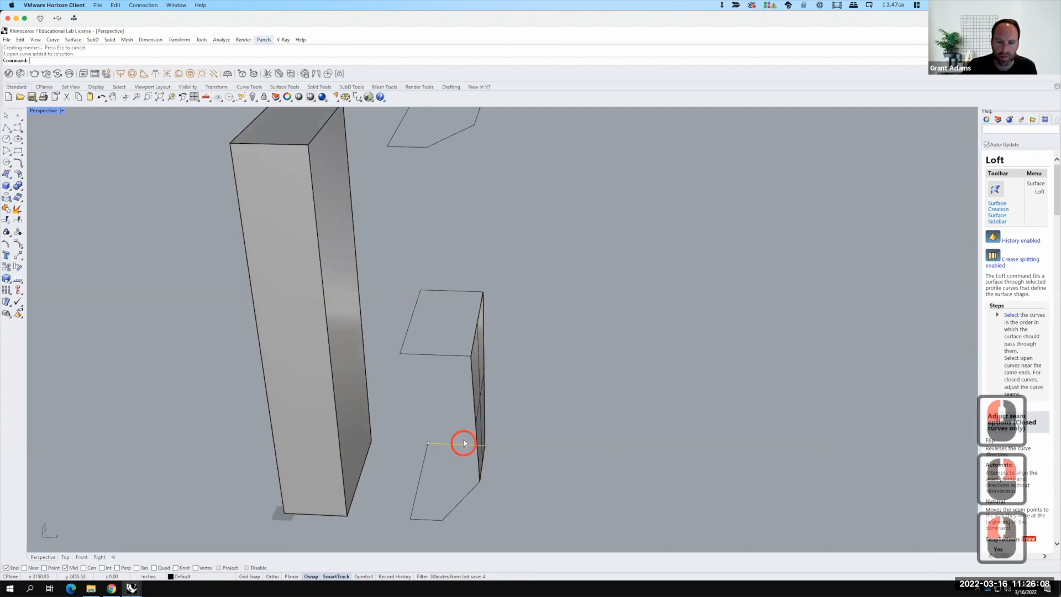
pyautogui.click(446, 292)
pyautogui.keyDown('shift'); pyautogui.click(442, 296); pyautogui.keyUp('shift')
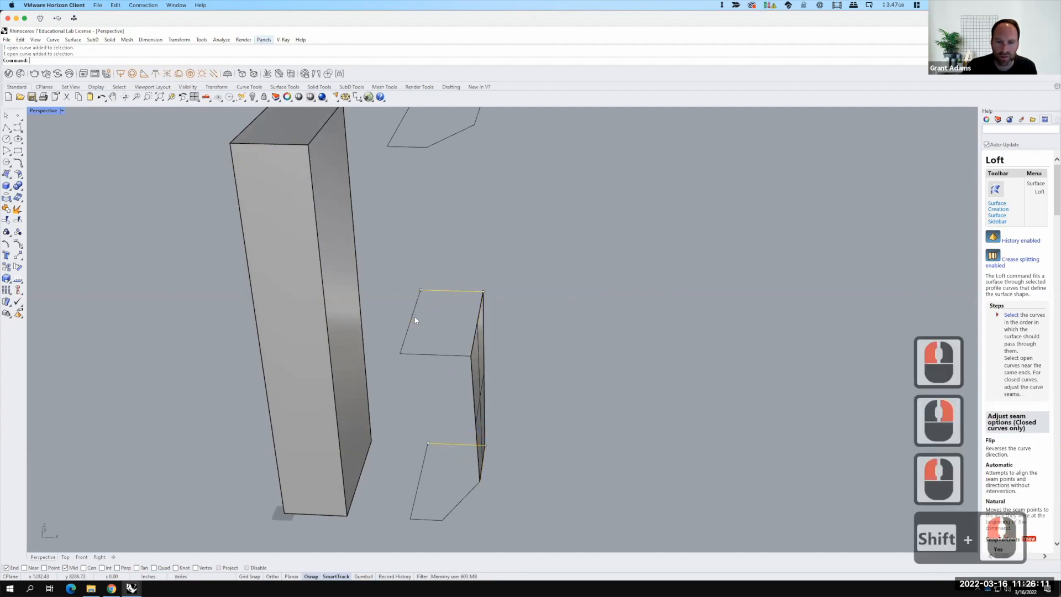
pyautogui.keyDown('shift'); pyautogui.click(427, 357); pyautogui.keyUp('shift')
pyautogui.keyDown('shift'); pyautogui.click(422, 503); pyautogui.keyUp('shift')
pyautogui.keyDown('shift'); pyautogui.click(431, 519); pyautogui.keyUp('shift')
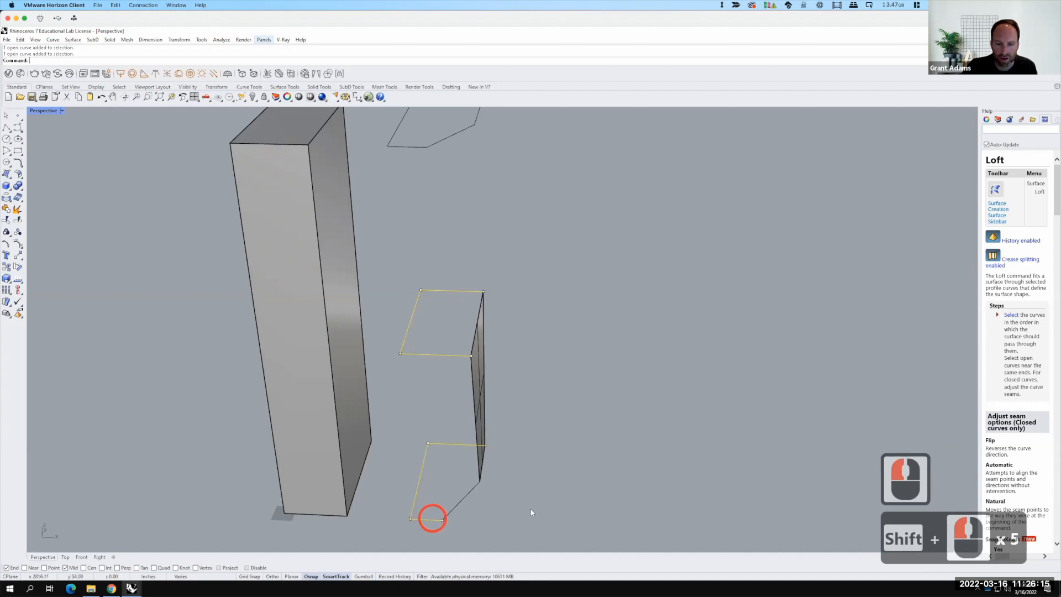
pyautogui.write('join')
pyautogui.press('Return')
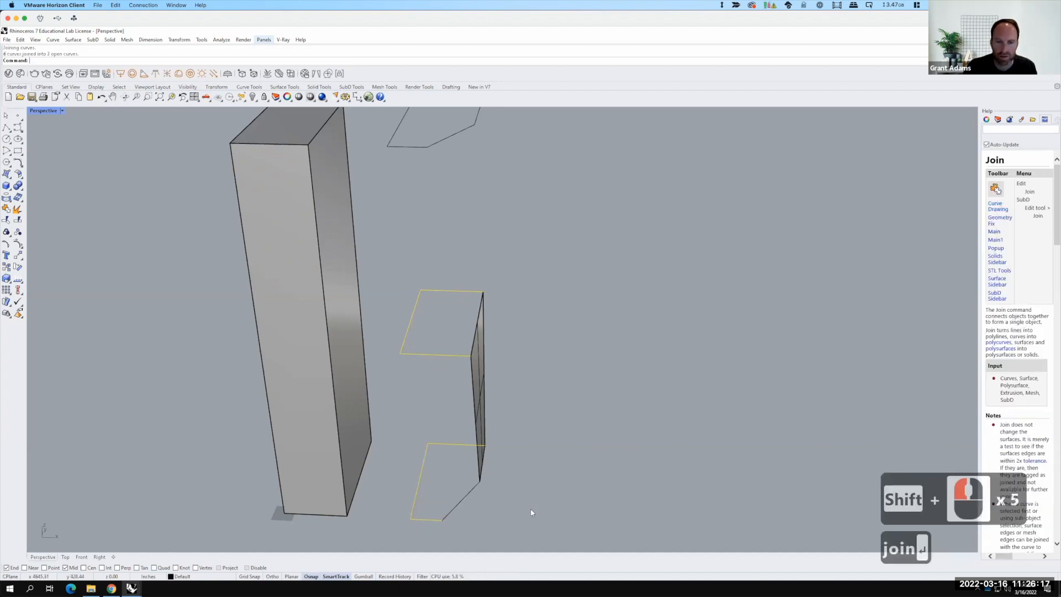
# Step: Loft a surface between the joined bottom and middle outline curves
pyautogui.write('loft')
pyautogui.press('Return')
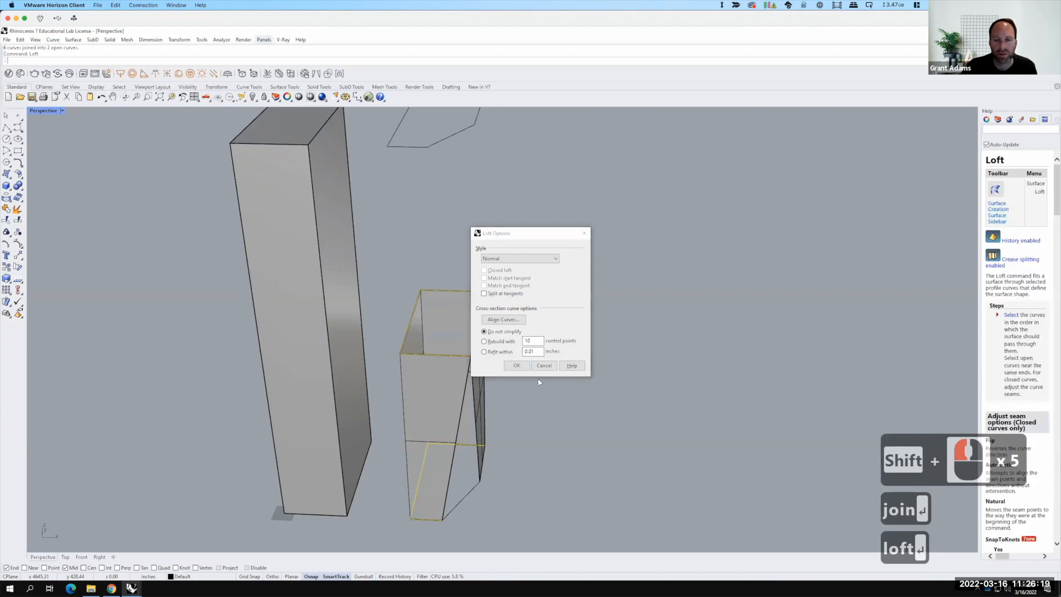
pyautogui.click(517, 365)
pyautogui.moveTo(584, 457); pyautogui.dragTo(425, 455, button='right')
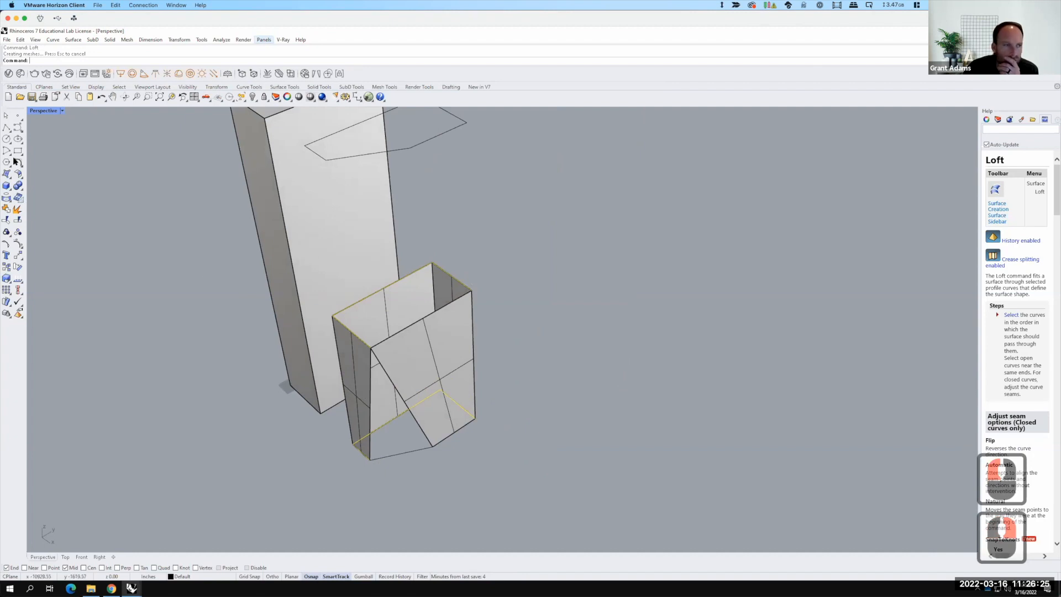
# Step: Create a triangular corner-point surface filling the gap between the lofted surfaces at the building's corner
pyautogui.click(7, 174)
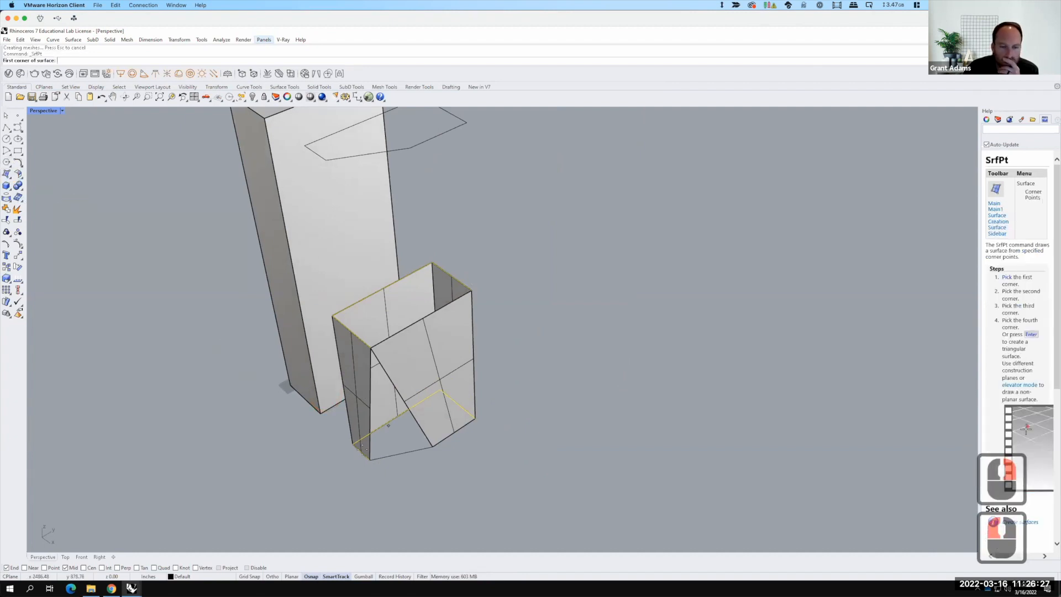
pyautogui.click(369, 458)
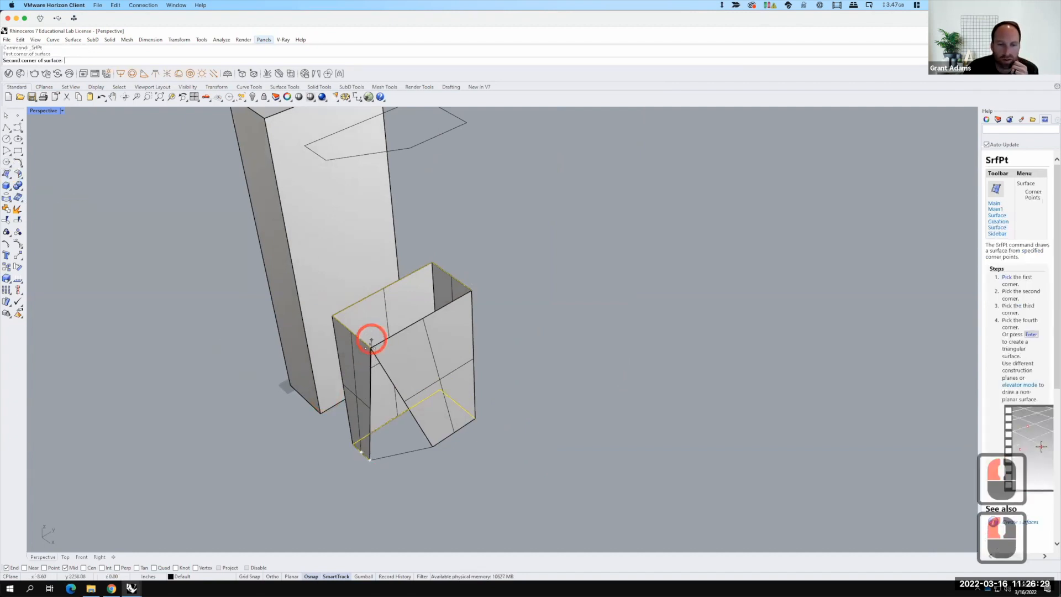
pyautogui.click(376, 353)
pyautogui.click(434, 448)
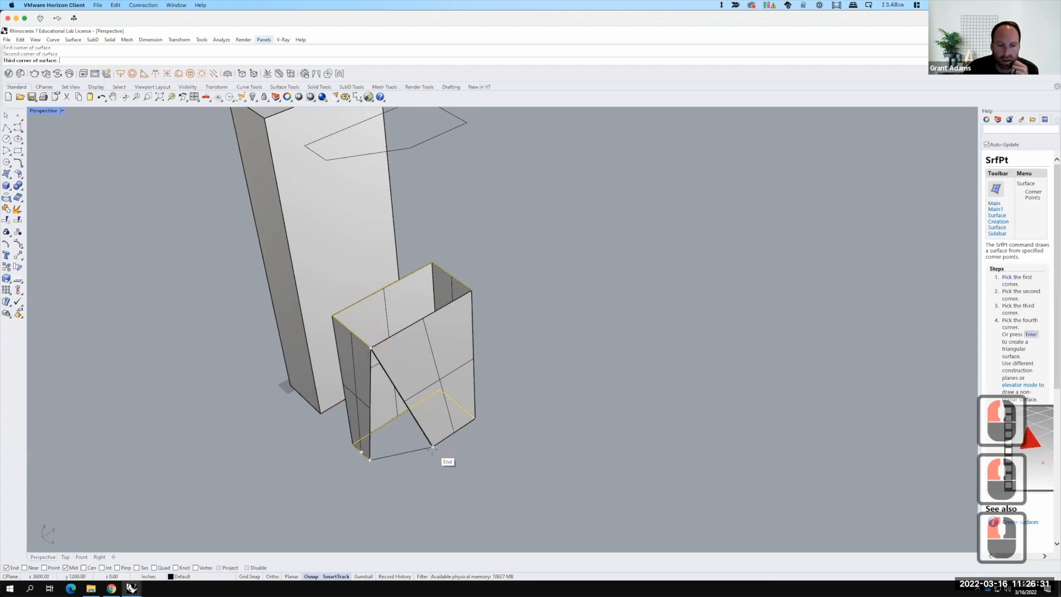
pyautogui.click(433, 447)
pyautogui.press('Return')
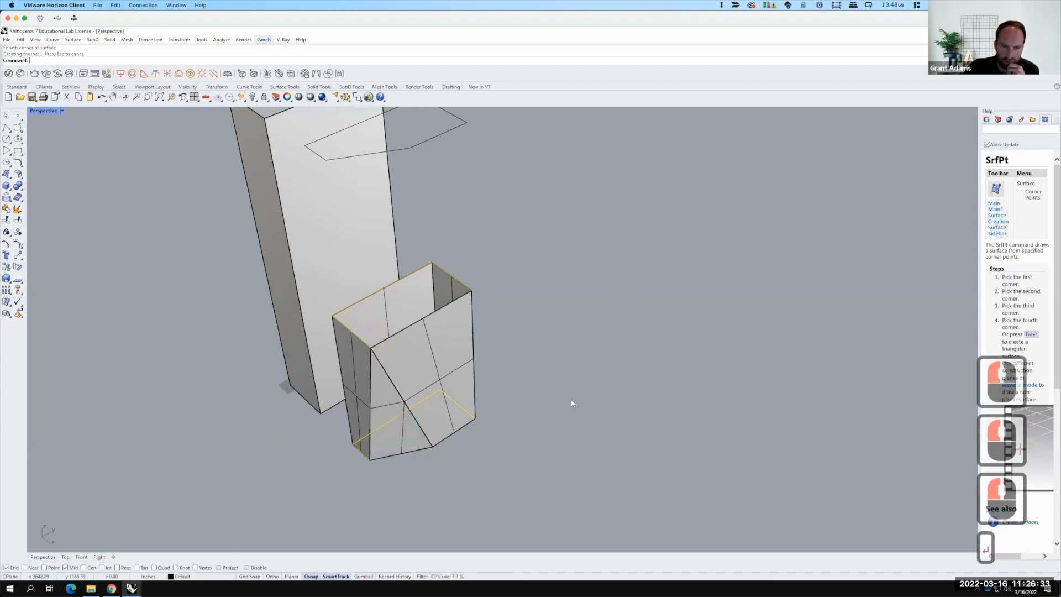
# Step: Mirror the top floor outline across a vertical plane through its corner
pyautogui.scroll(-2, 575, 406)
pyautogui.moveTo(569, 420)
pyautogui.mouseDown(button='right')
pyautogui.moveTo(608, 407)
pyautogui.moveTo(592, 469)
pyautogui.moveTo(575, 440)
pyautogui.mouseUp(button='right')
pyautogui.click(495, 226)
pyautogui.write('mirror')
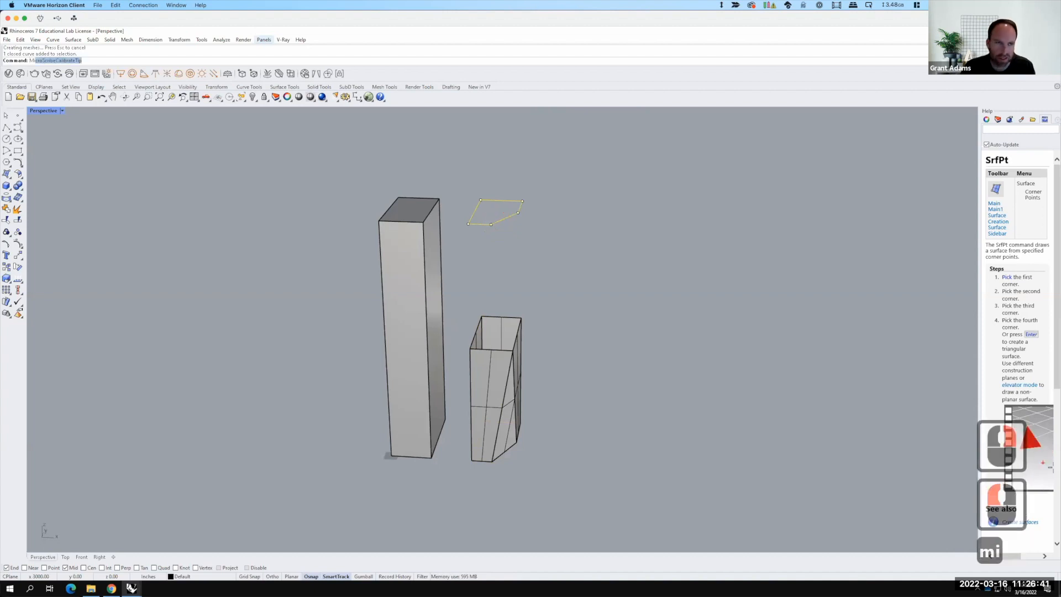
pyautogui.press('Return')
pyautogui.click(500, 201)
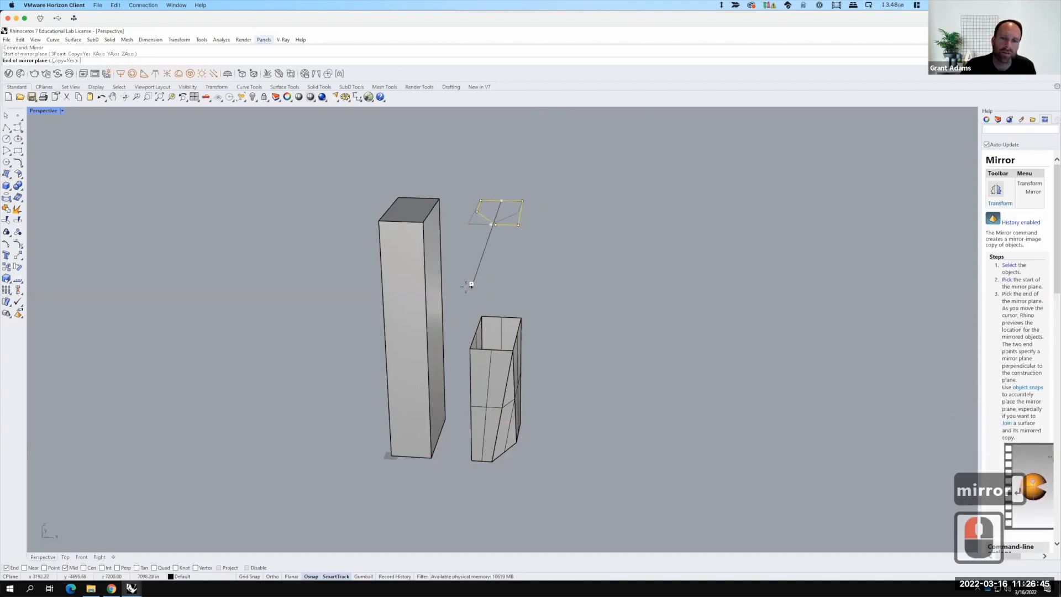
pyautogui.click(463, 286)
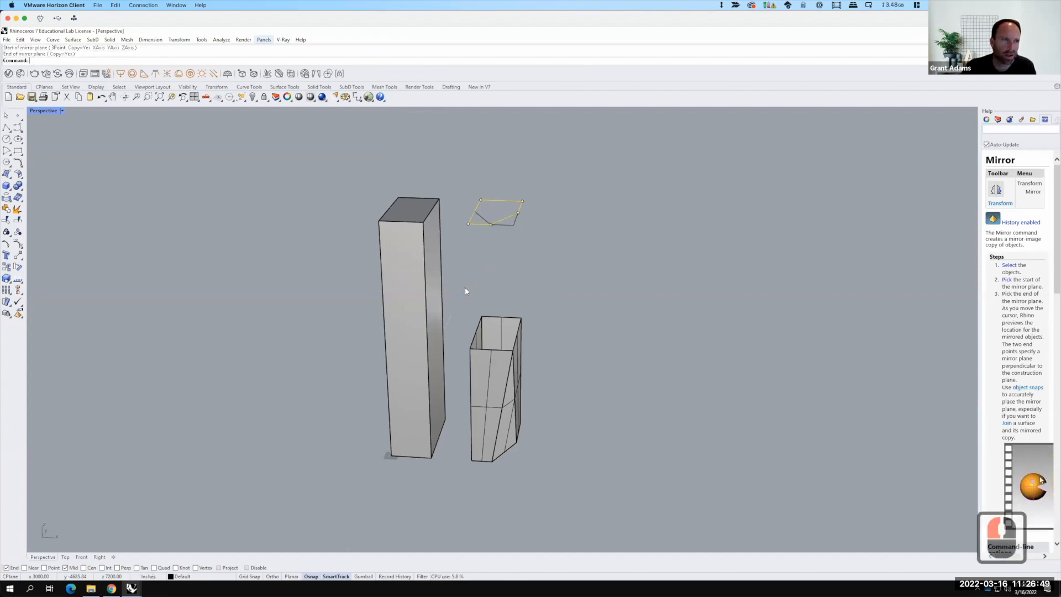
# Step: Delete the original top outline, keeping the mirrored copy
pyautogui.click(514, 217)
pyautogui.click(511, 217)
pyautogui.press('Delete')
pyautogui.press('Return')
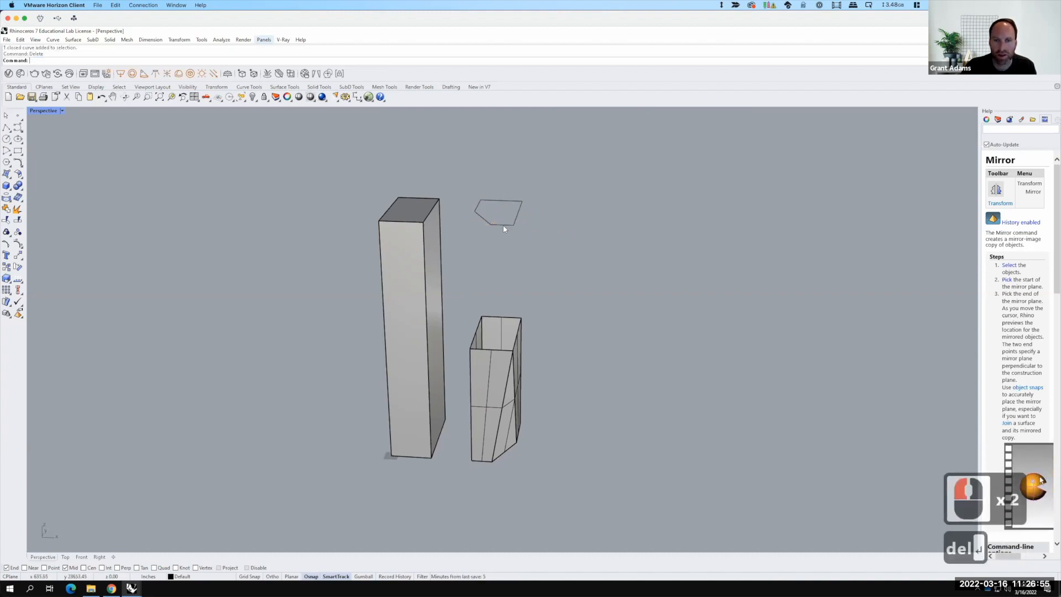
# Step: Explode the top and middle outlines into separate segments
pyautogui.click(504, 229)
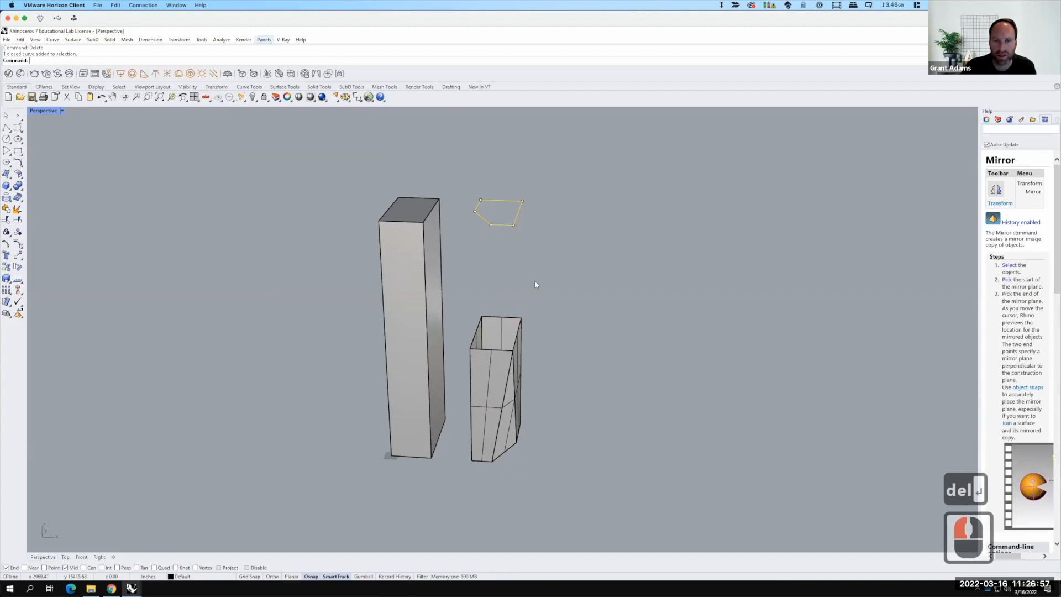
pyautogui.write('explode')
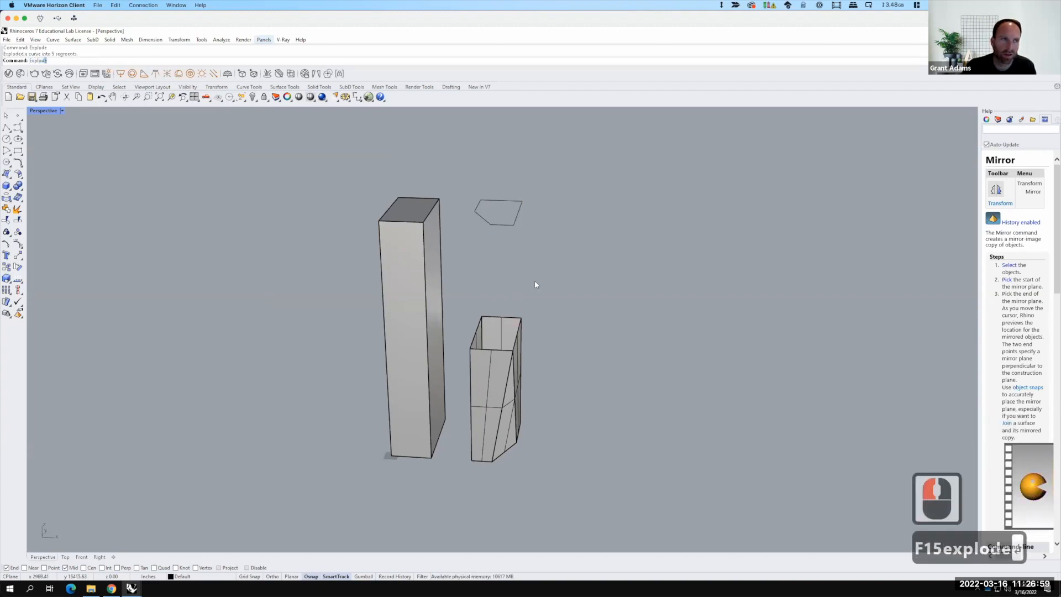
pyautogui.press('Return')
pyautogui.click(508, 319)
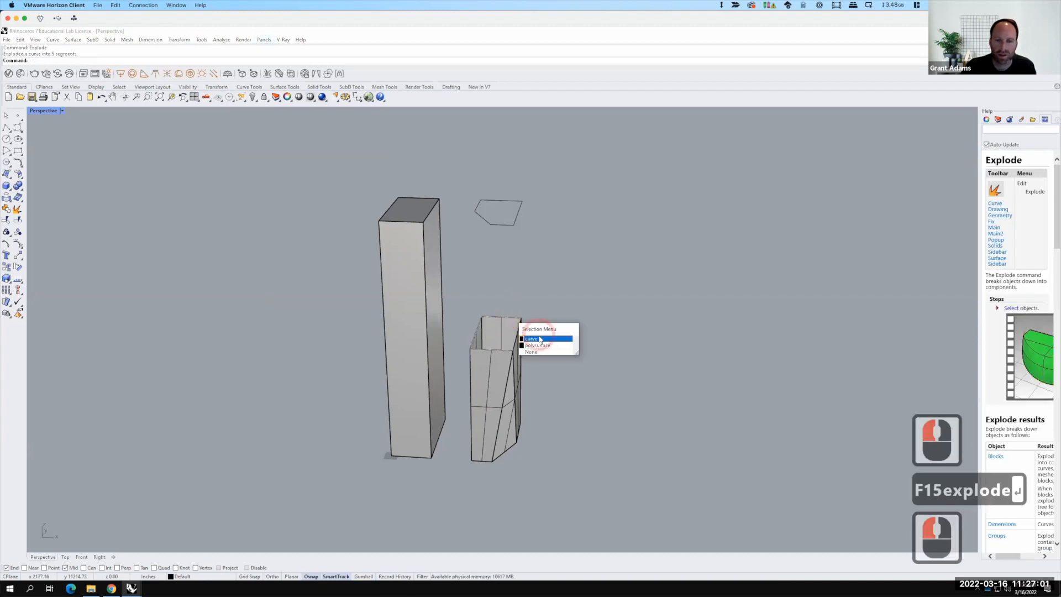
pyautogui.click(540, 339)
pyautogui.write('explo')
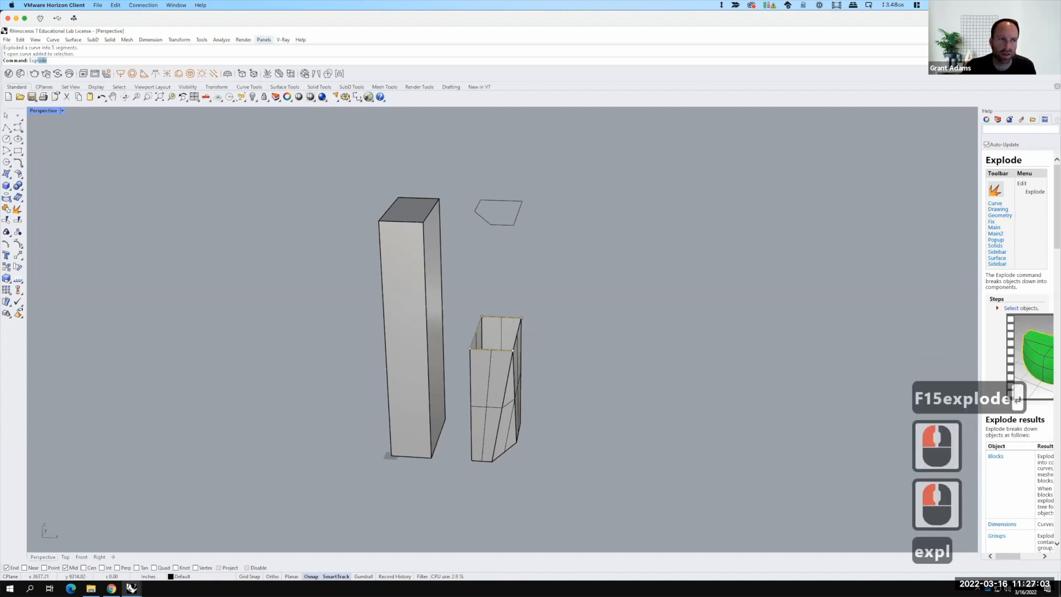
pyautogui.write('de')
pyautogui.press('Return')
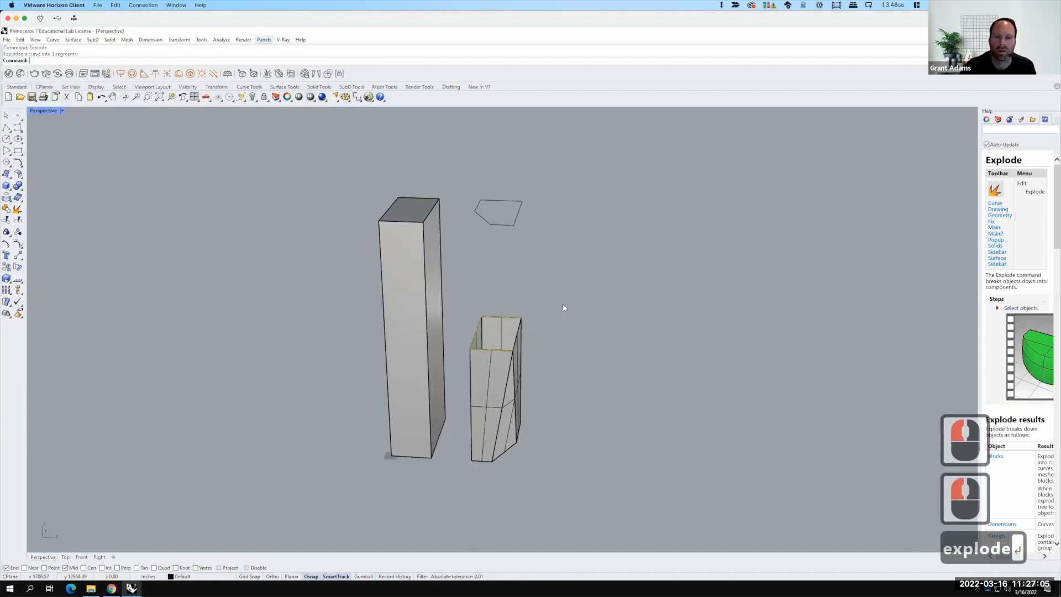
# Step: Join the selected segments of the top and middle outlines into curves
pyautogui.click(542, 282)
pyautogui.click(507, 227)
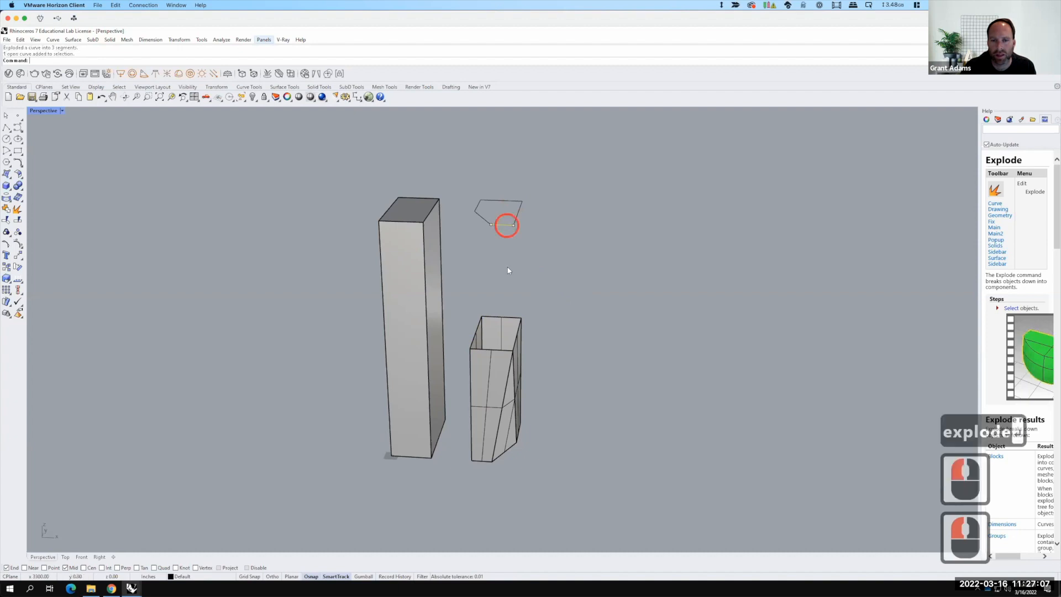
pyautogui.keyDown('shift'); pyautogui.click(500, 352); pyautogui.keyUp('shift')
pyautogui.keyDown('shift'); pyautogui.click(521, 325); pyautogui.keyUp('shift')
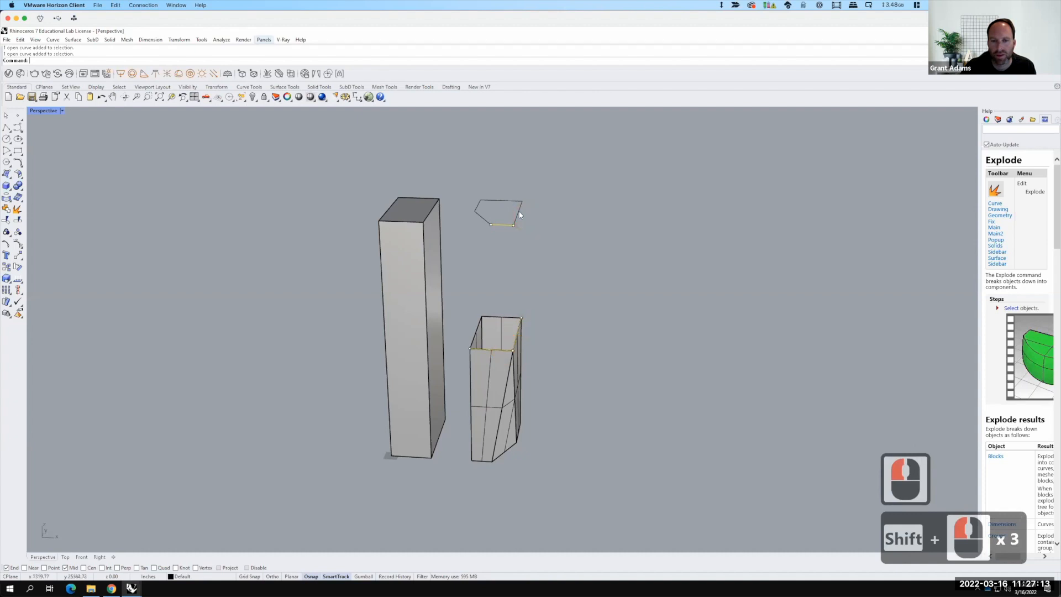
pyautogui.keyDown('shift'); pyautogui.click(508, 318); pyautogui.keyUp('shift')
pyautogui.keyDown('shift'); pyautogui.click(545, 334); pyautogui.keyUp('shift')
pyautogui.keyDown('shift'); pyautogui.click(496, 202); pyautogui.keyUp('shift')
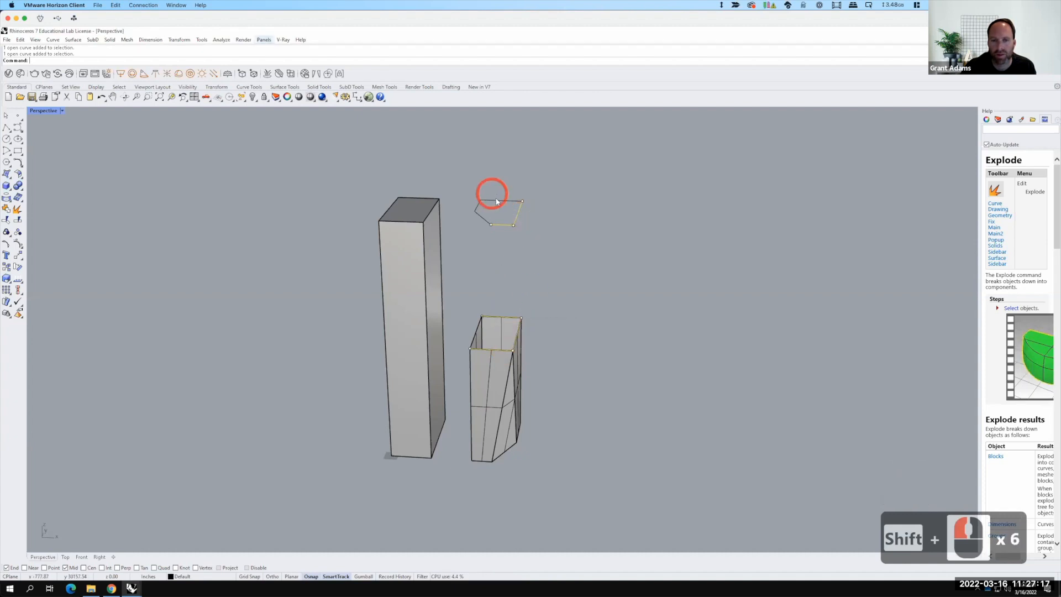
pyautogui.keyDown('shift'); pyautogui.click(498, 201); pyautogui.keyUp('shift')
pyautogui.keyDown('shift'); pyautogui.click(479, 325); pyautogui.keyUp('shift')
pyautogui.keyDown('shift'); pyautogui.click(479, 323); pyautogui.keyUp('shift')
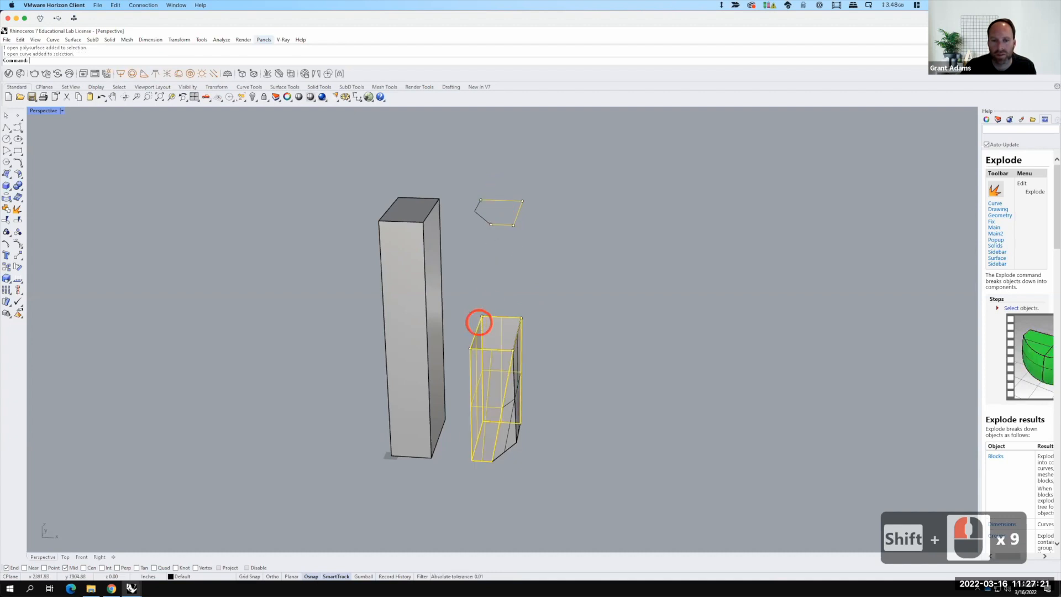
pyautogui.keyDown('shift'); pyautogui.click(478, 206); pyautogui.keyUp('shift')
pyautogui.write('j')
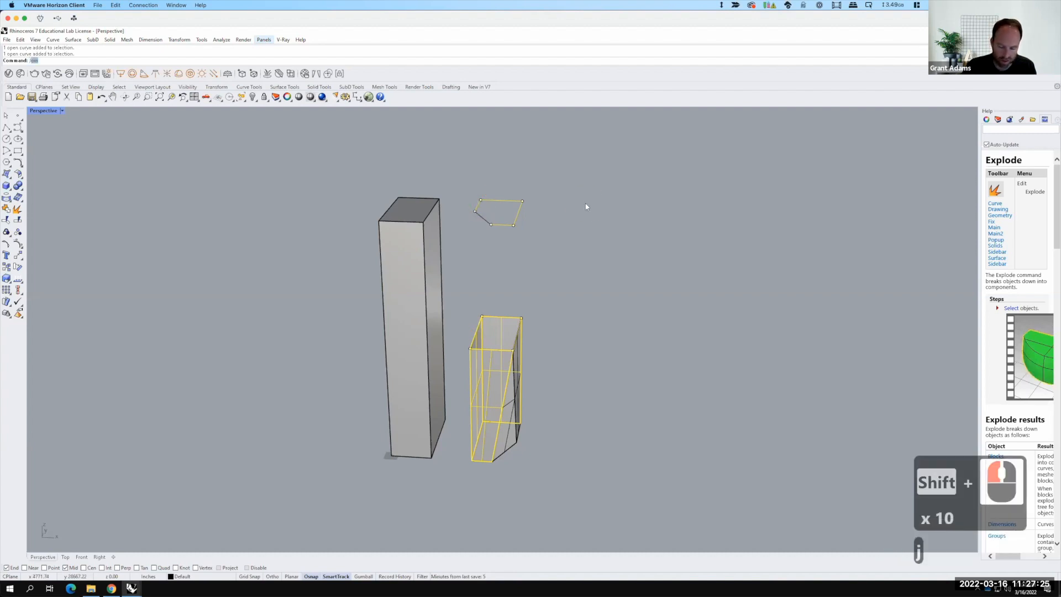
pyautogui.press('Return')
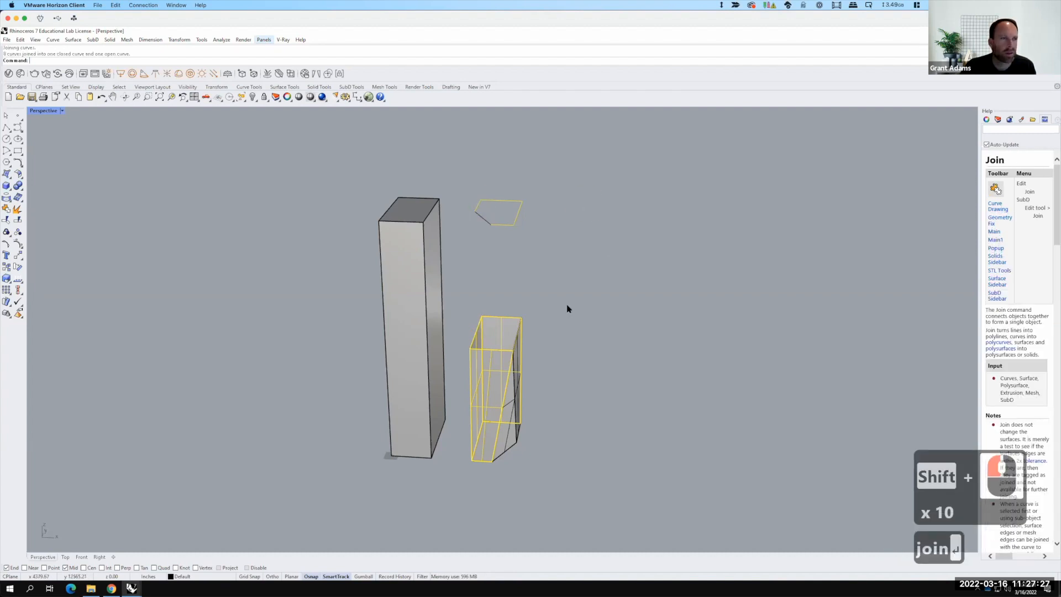
# Step: Explode the middle outline back into separate segments
pyautogui.click(573, 304)
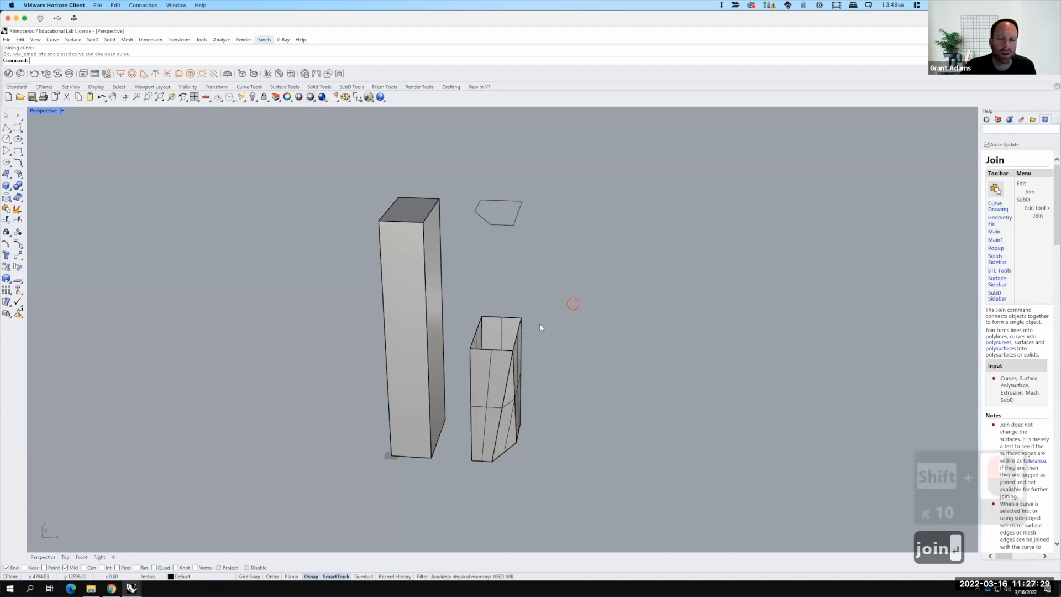
pyautogui.click(518, 330)
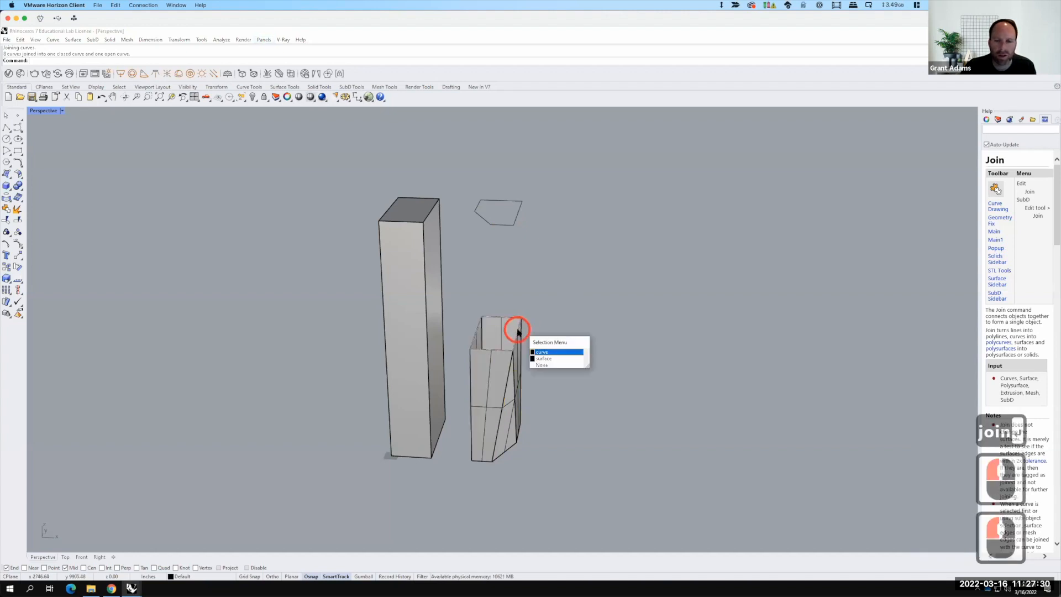
pyautogui.click(558, 352)
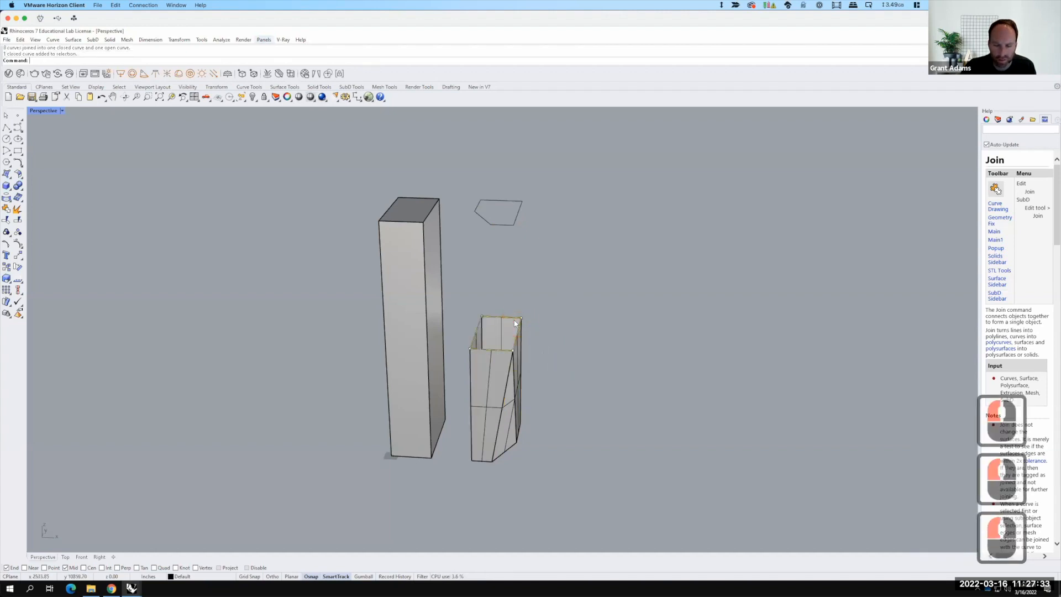
pyautogui.write('explode')
pyautogui.press('Return')
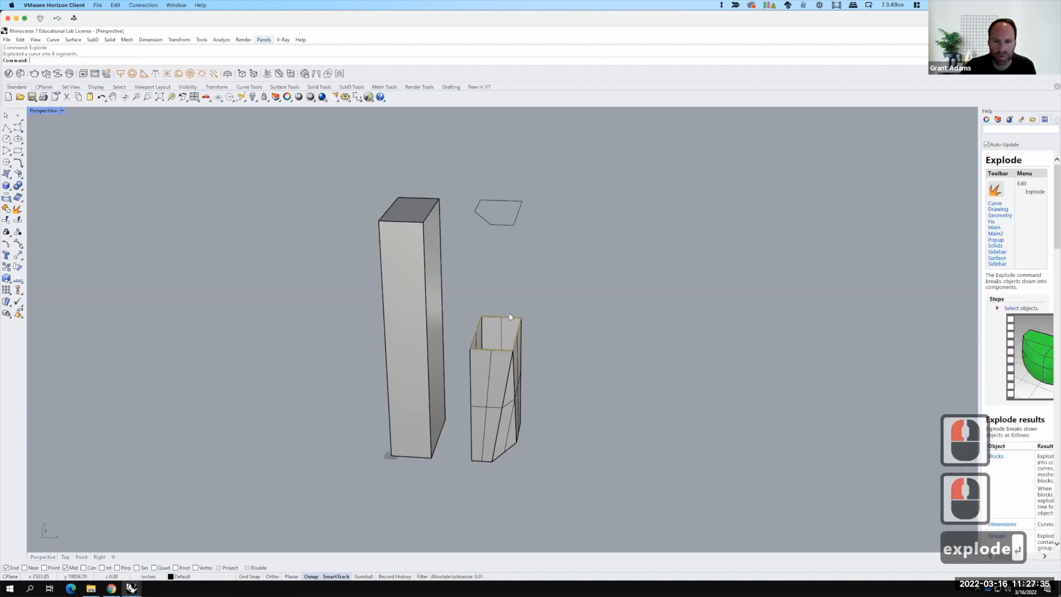
# Step: Join three segments of the middle outline into one open curve
pyautogui.click(498, 316)
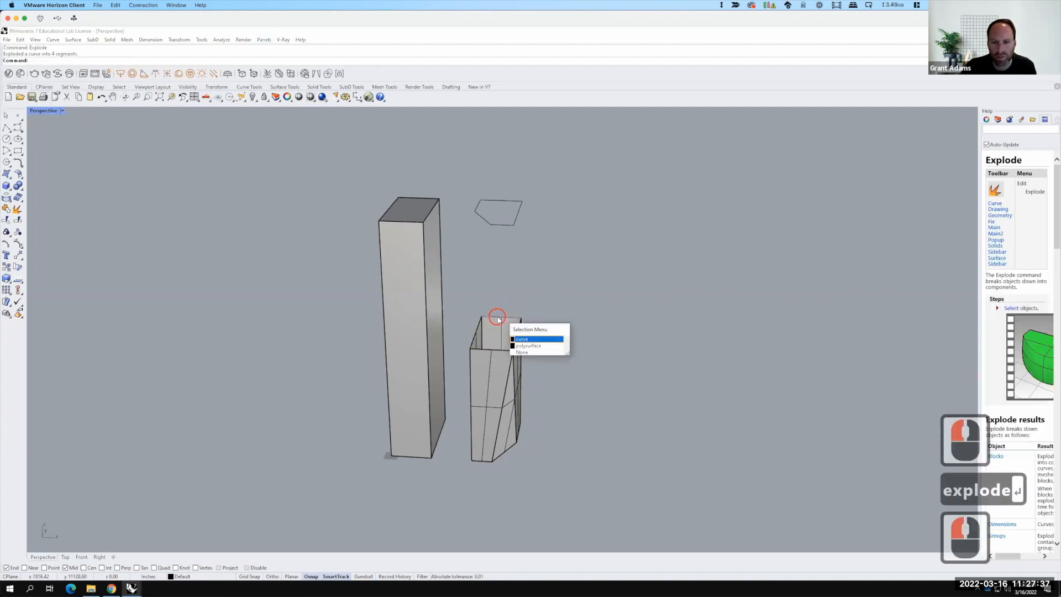
pyautogui.click(519, 338)
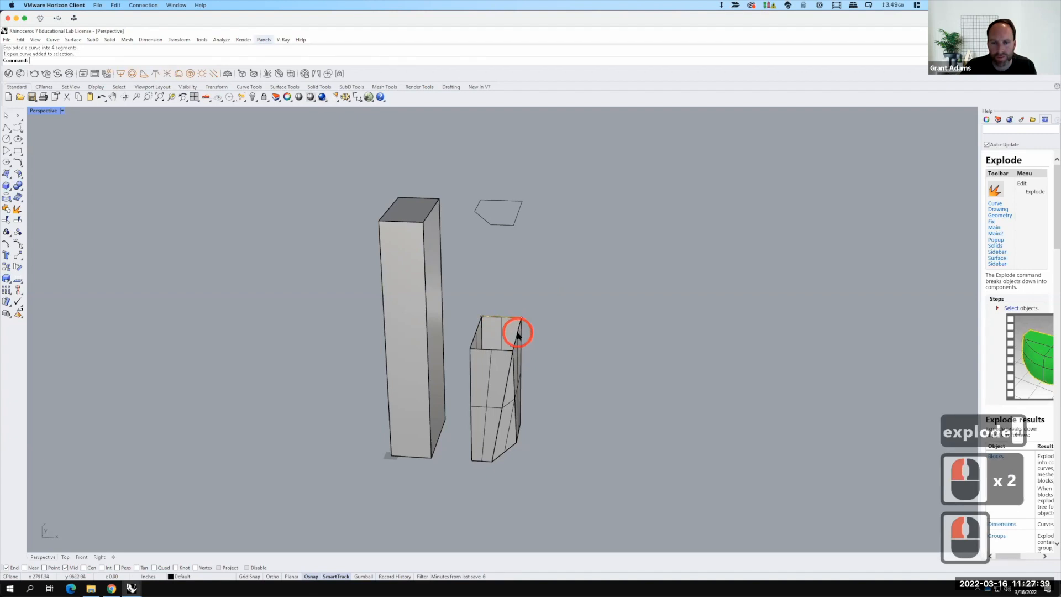
pyautogui.keyDown('shift'); pyautogui.click(516, 338); pyautogui.keyUp('shift')
pyautogui.keyDown('shift'); pyautogui.click(504, 349); pyautogui.keyUp('shift')
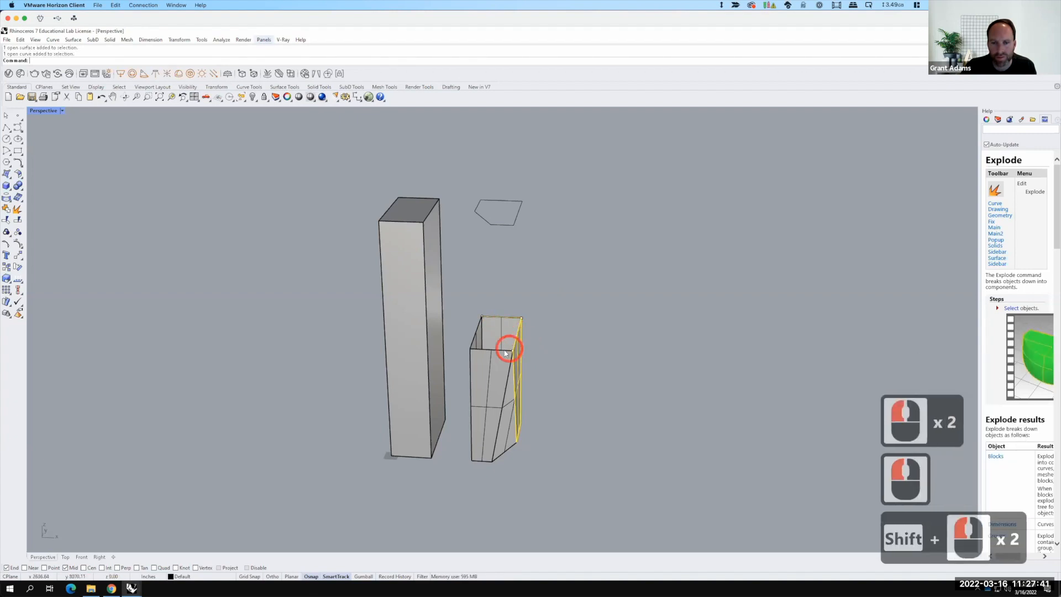
pyautogui.keyDown('shift'); pyautogui.click(504, 349); pyautogui.keyUp('shift')
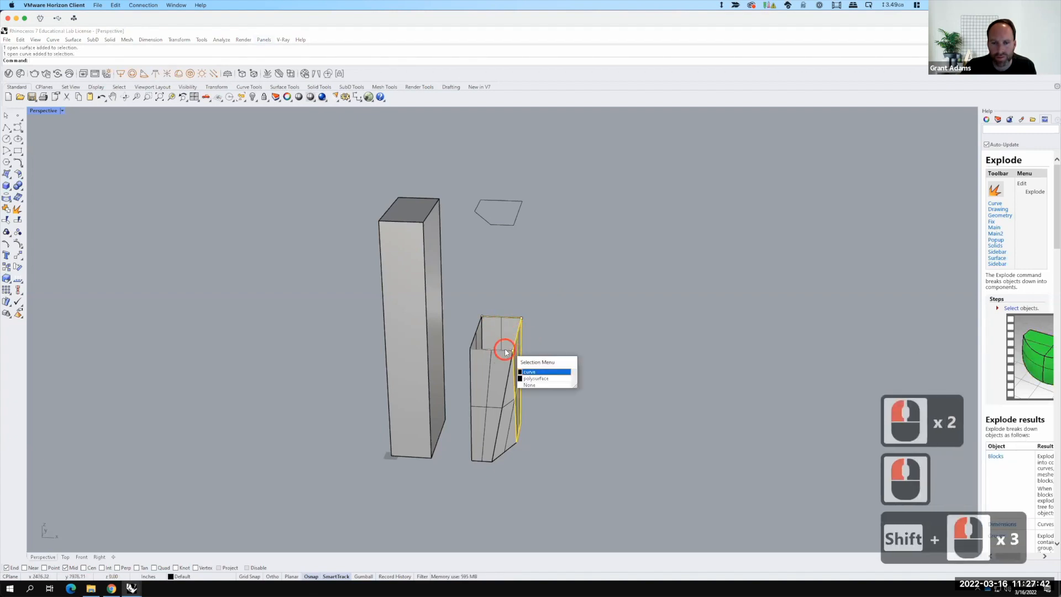
pyautogui.keyDown('shift'); pyautogui.click(533, 372); pyautogui.keyUp('shift')
pyautogui.write('join')
pyautogui.press('Return')
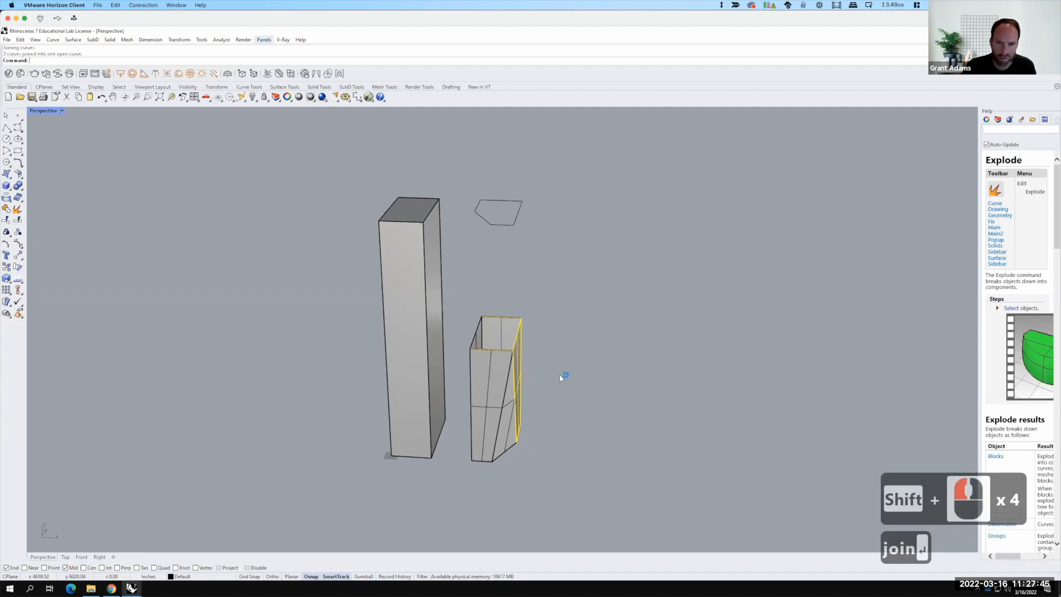
# Step: Explode the top outline and join three of its segments into one open curve
pyautogui.click(533, 222)
pyautogui.click(496, 205)
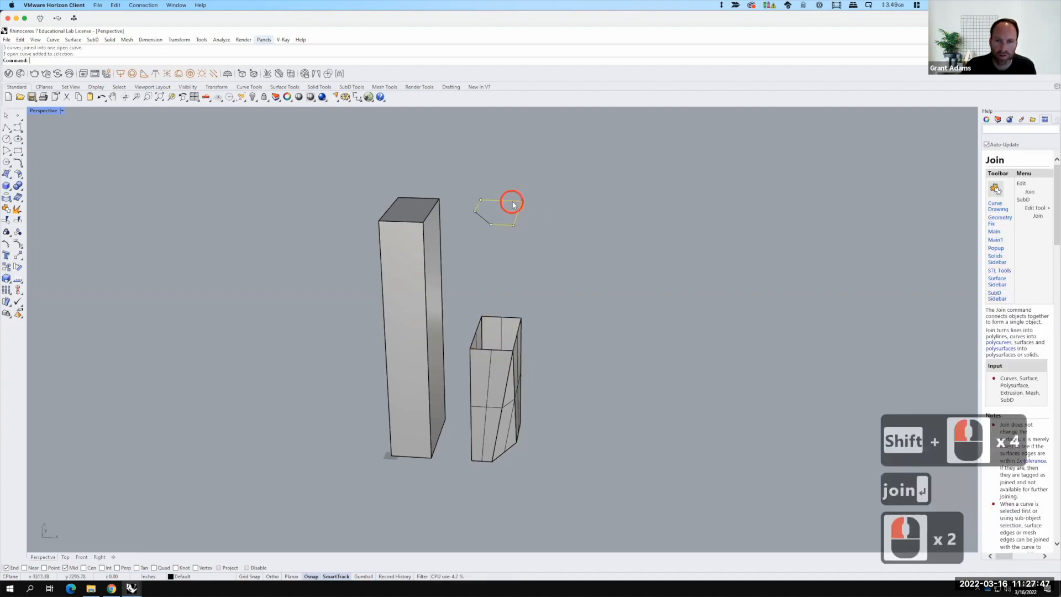
pyautogui.write('explode')
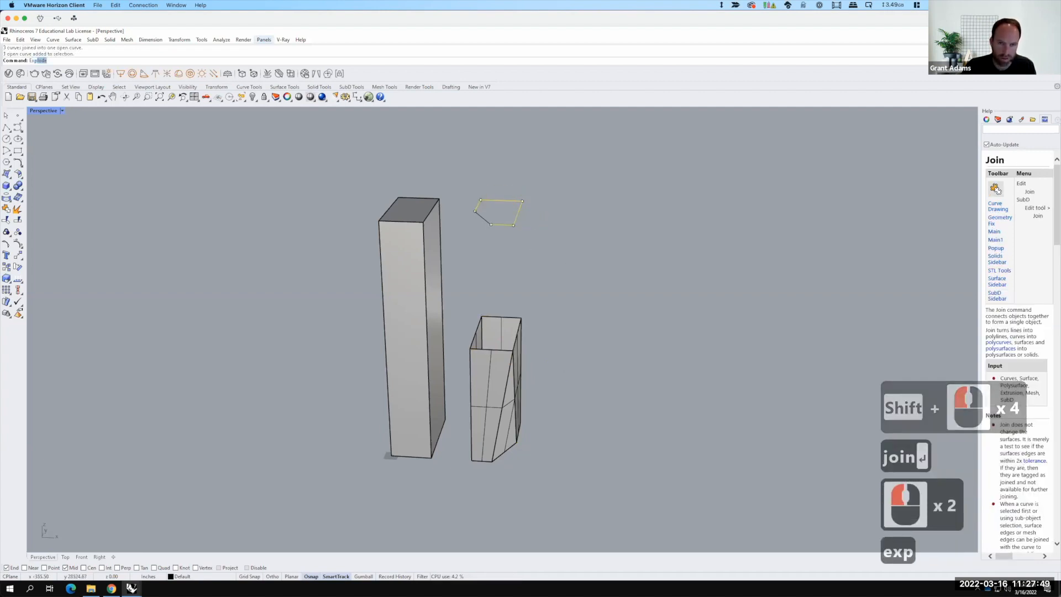
pyautogui.press('Return')
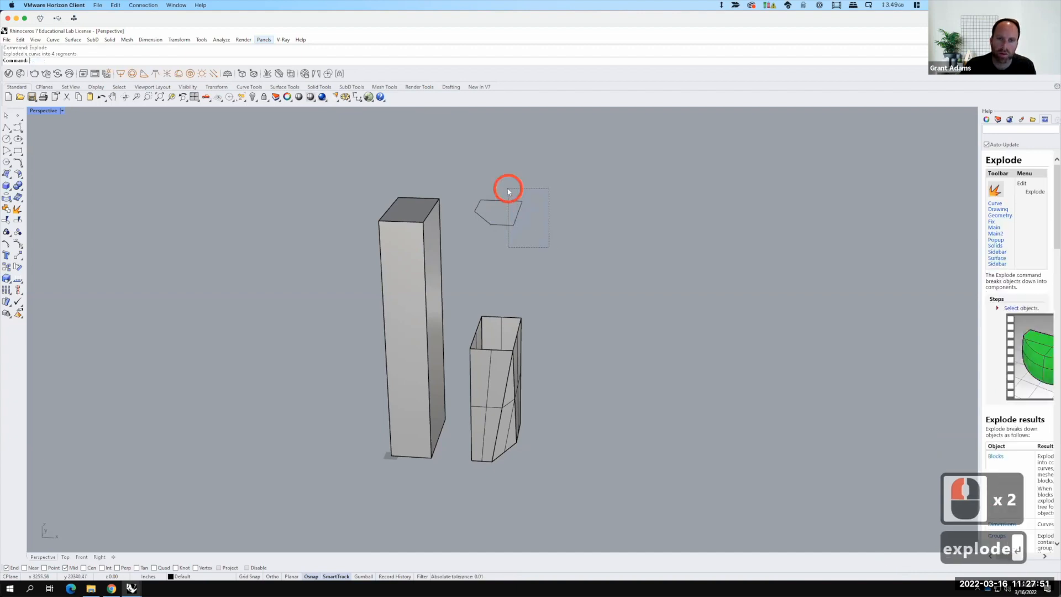
pyautogui.moveTo(507, 189); pyautogui.dragTo(509, 191)
pyautogui.write('join')
pyautogui.press('Return')
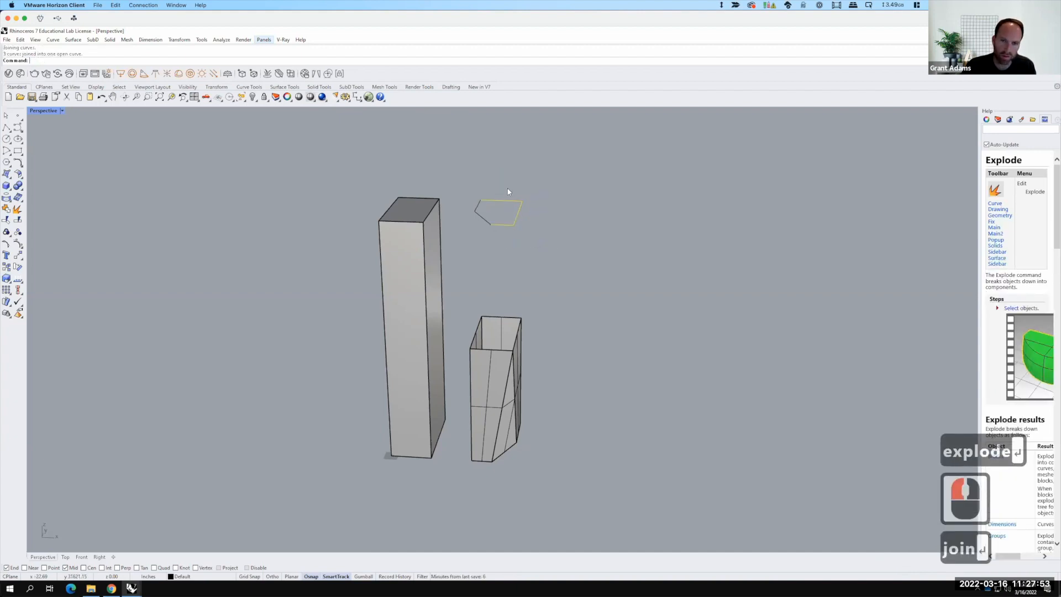
# Step: Loft the joined middle and top open curves into a surface forming the upper face of the tower skin
pyautogui.keyDown('shift'); pyautogui.click(506, 320); pyautogui.keyUp('shift')
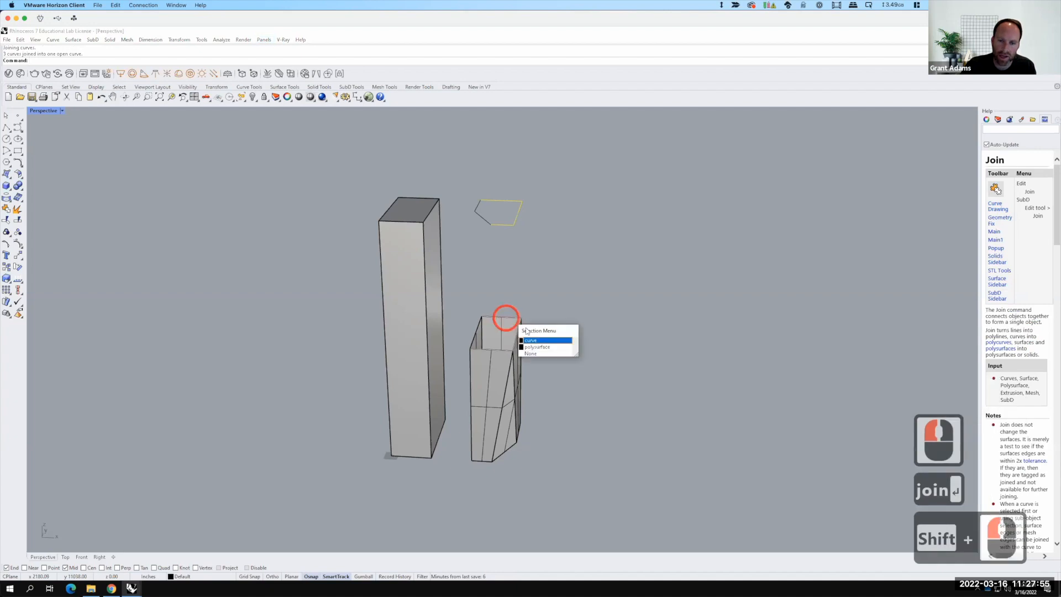
pyautogui.click(545, 341)
pyautogui.write('loft')
pyautogui.press('Return')
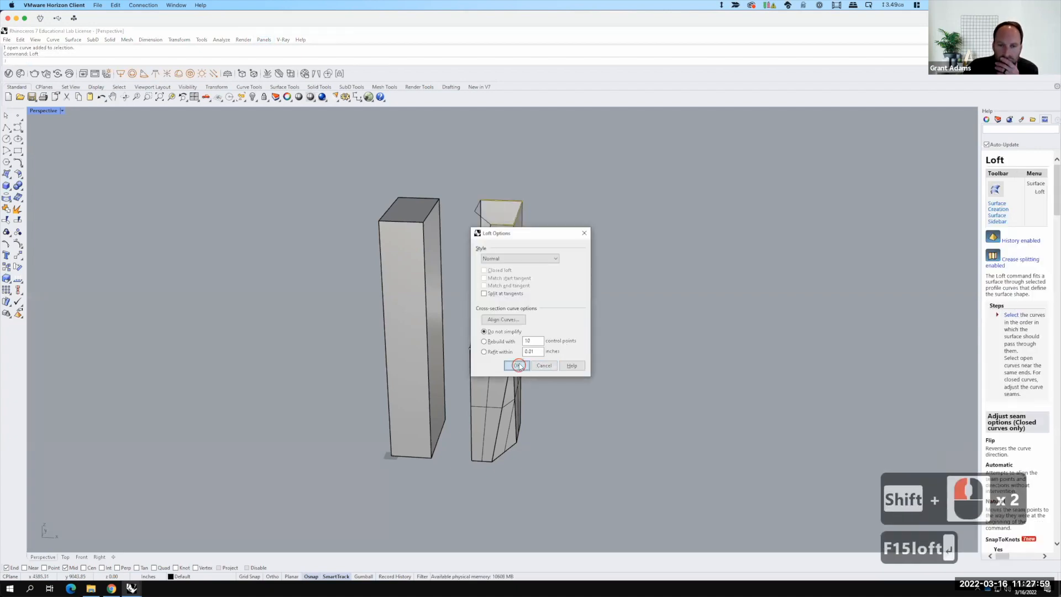
pyautogui.click(517, 366)
pyautogui.moveTo(475, 357); pyautogui.dragTo(507, 362, button='right')
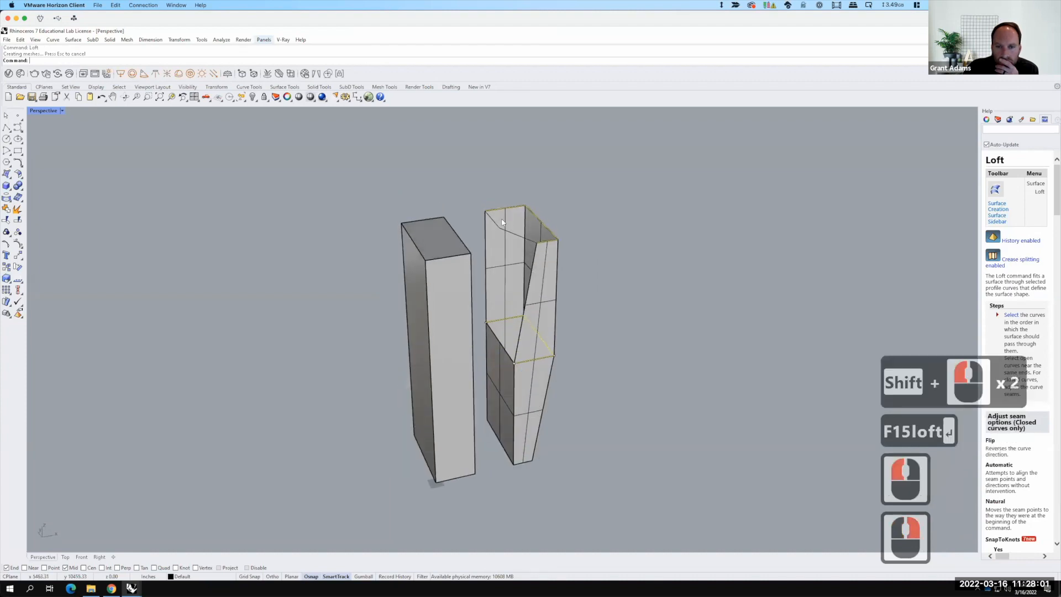
# Step: Select the remaining middle and top outline curves and loft them into the adjacent upper face
pyautogui.click(495, 222)
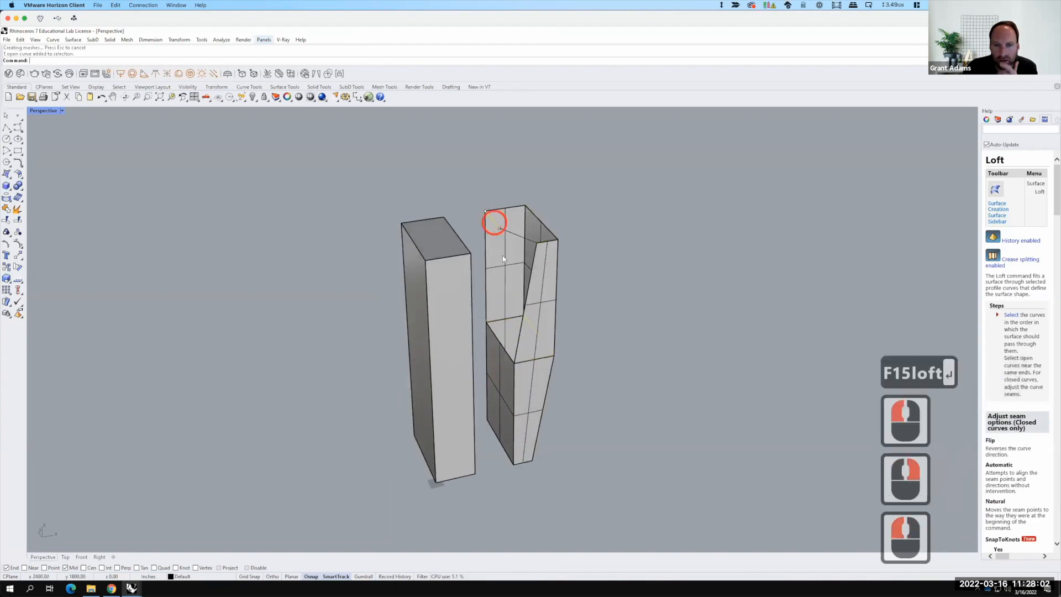
pyautogui.keyDown('shift'); pyautogui.click(504, 348); pyautogui.keyUp('shift')
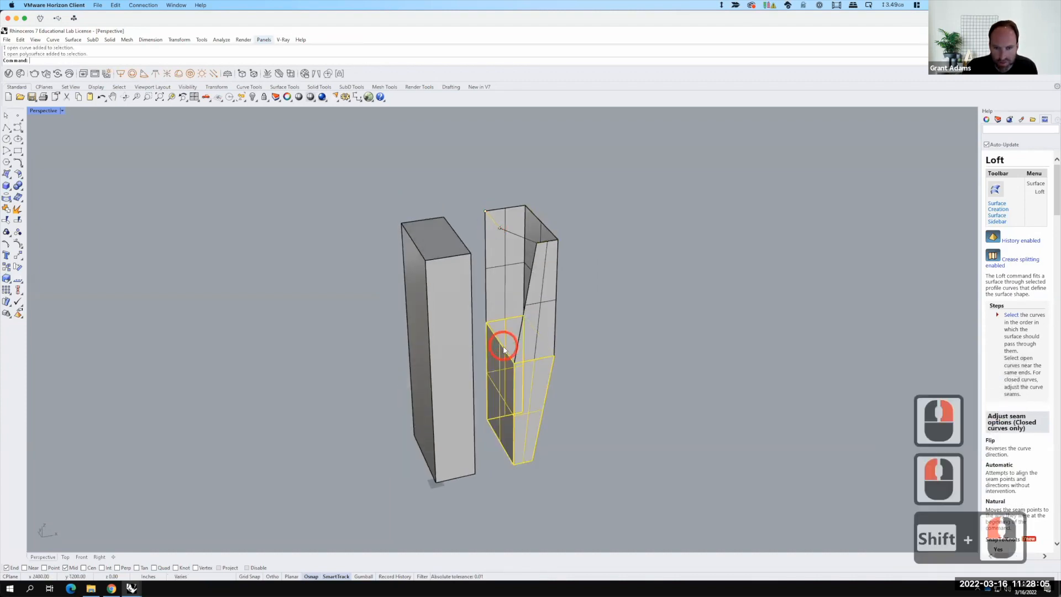
pyautogui.keyDown('shift'); pyautogui.click(504, 348); pyautogui.keyUp('shift')
pyautogui.click(604, 366)
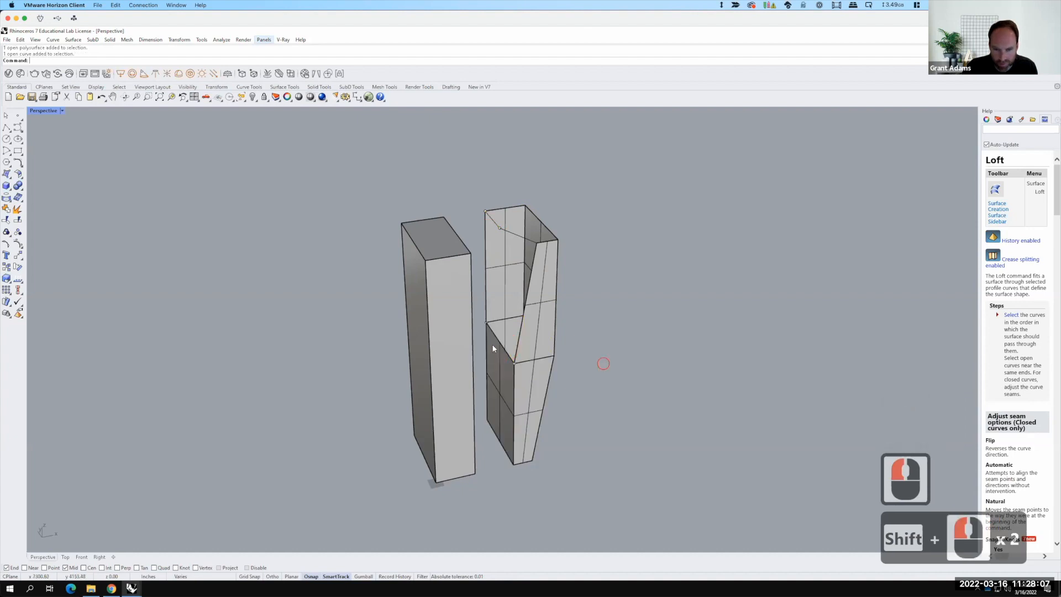
pyautogui.click(495, 345)
pyautogui.click(496, 340)
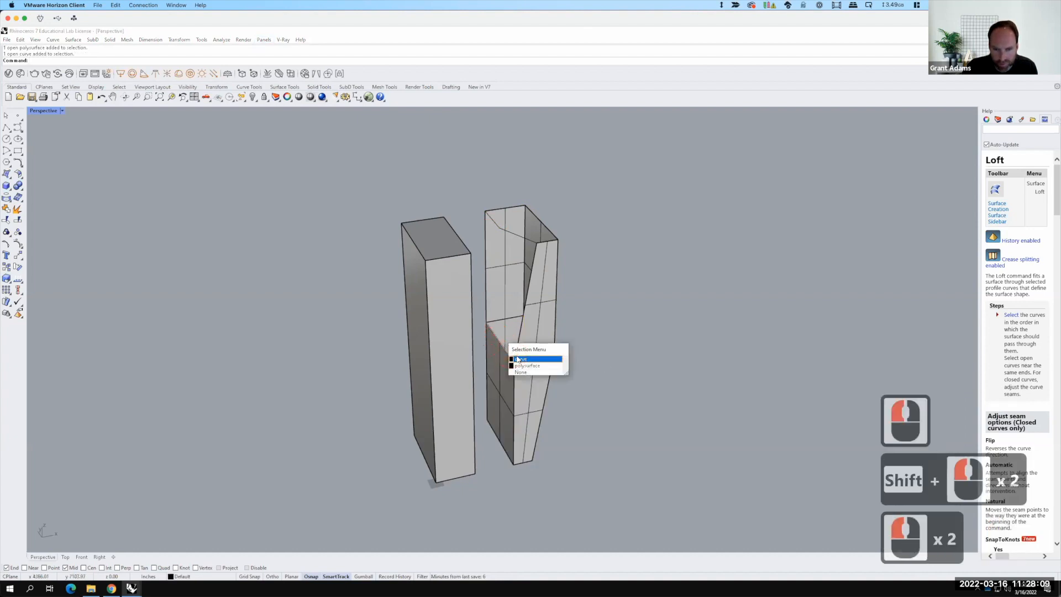
pyautogui.click(518, 359)
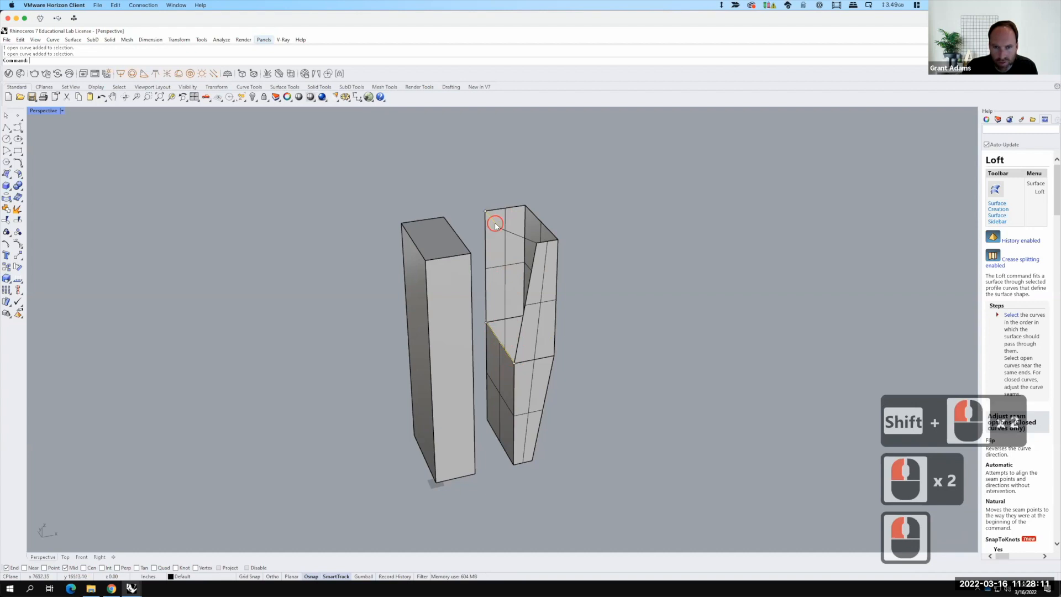
pyautogui.keyDown('shift'); pyautogui.click(496, 224); pyautogui.keyUp('shift')
pyautogui.write('loft')
pyautogui.press('Return')
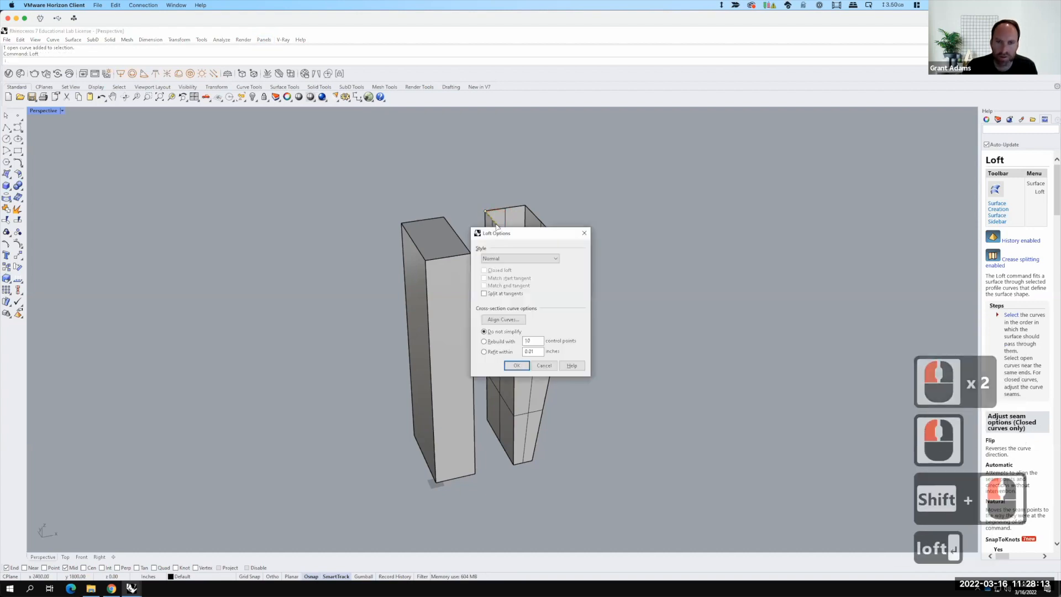
pyautogui.click(515, 370)
pyautogui.click(514, 367)
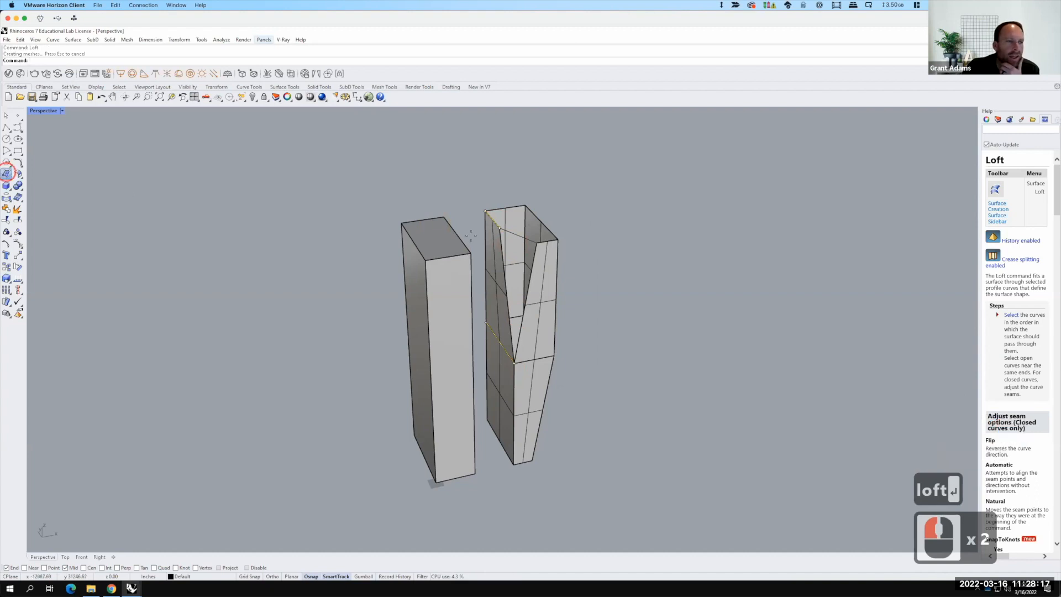
# Step: Create a triangular surface from three corner points to close the remaining gap in the upper skin
pyautogui.click(7, 173)
pyautogui.click(499, 227)
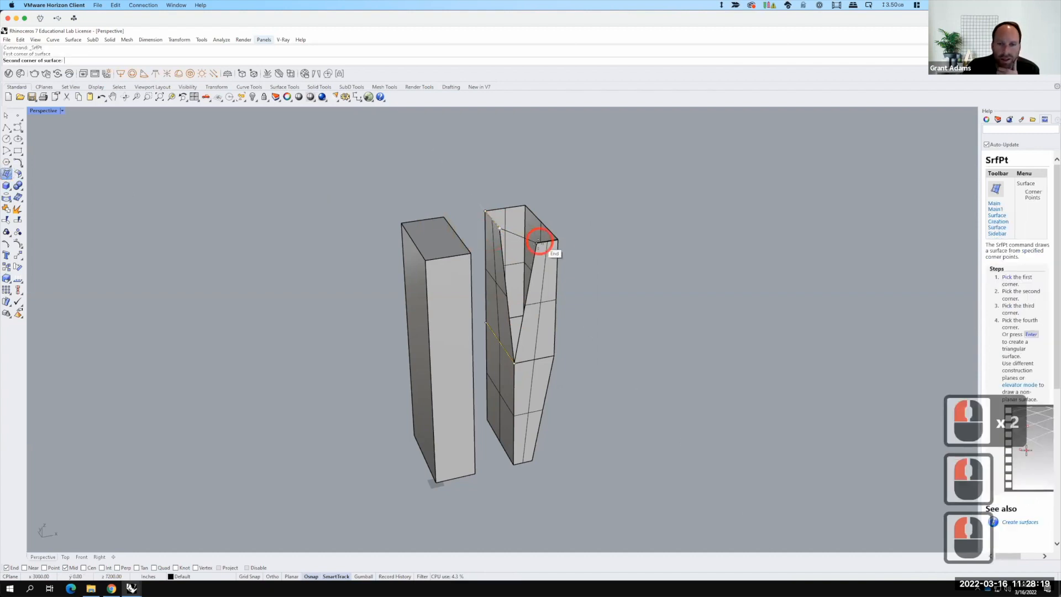
pyautogui.click(537, 242)
pyautogui.click(514, 362)
pyautogui.press('Return')
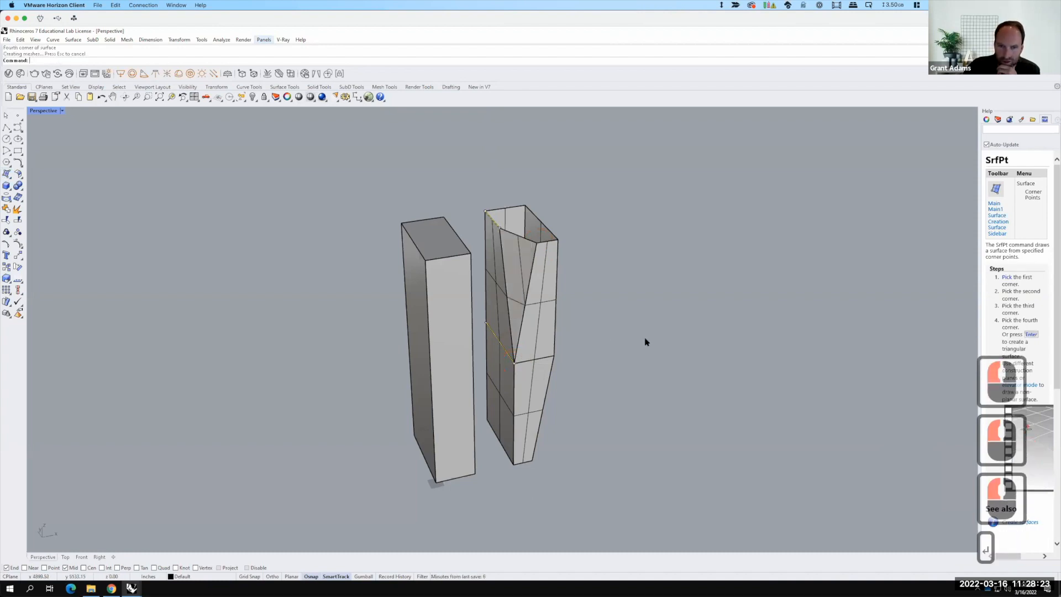
# Step: Draw a 100' by 200' rectangle on the ground plane beside the towers
pyautogui.moveTo(679, 376); pyautogui.dragTo(616, 350, button='right')
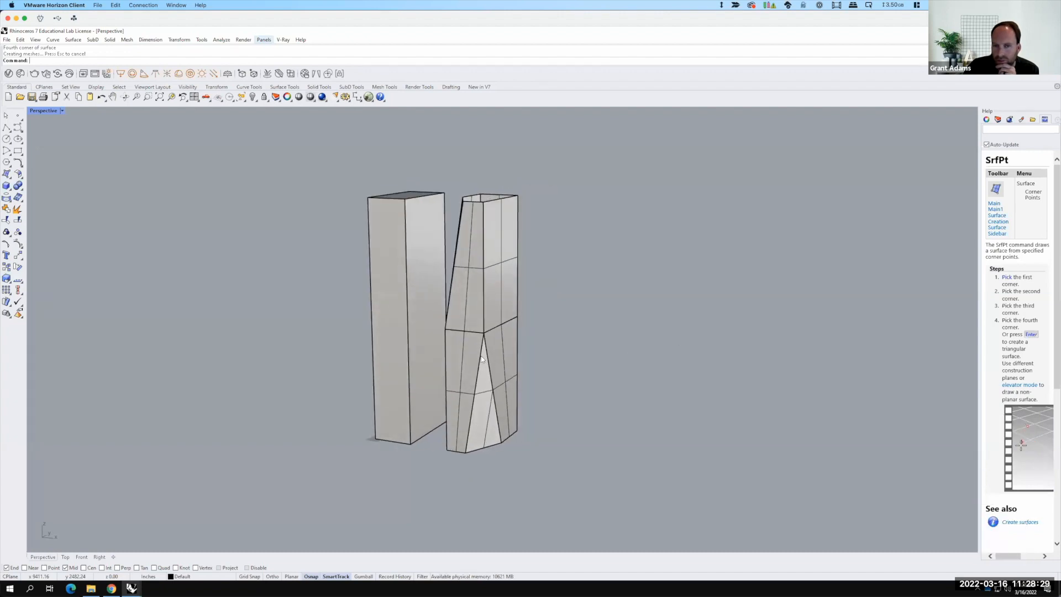
pyautogui.scroll(-3, 431, 378)
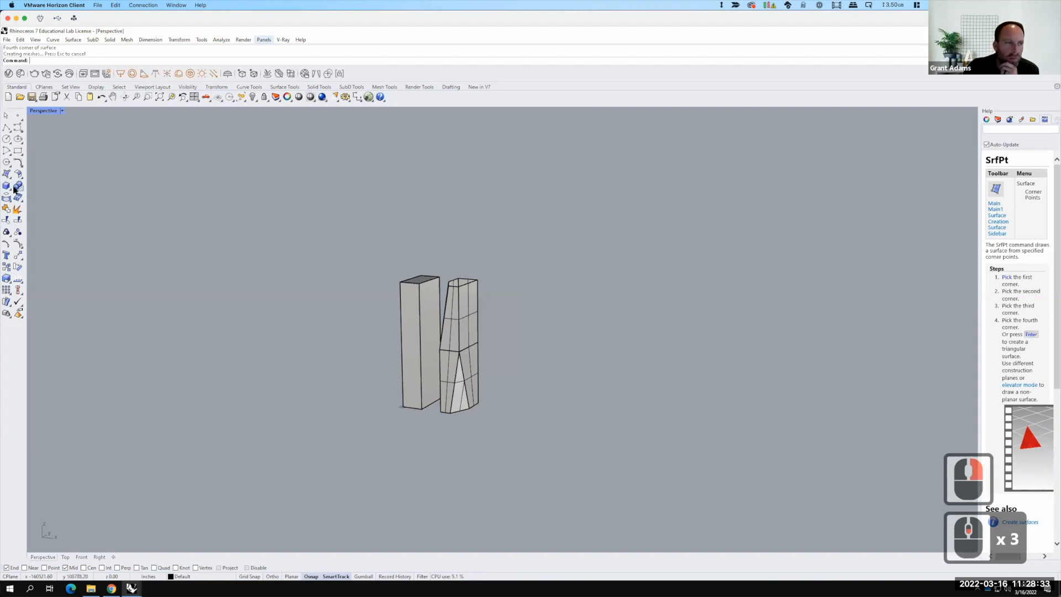
pyautogui.click(19, 151)
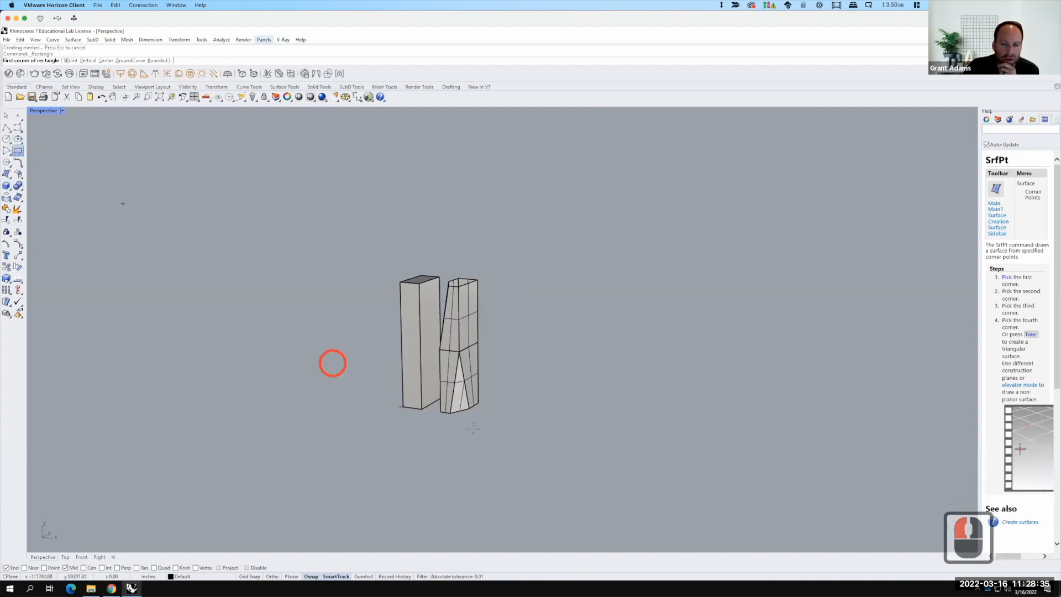
pyautogui.scroll(4, 474, 428)
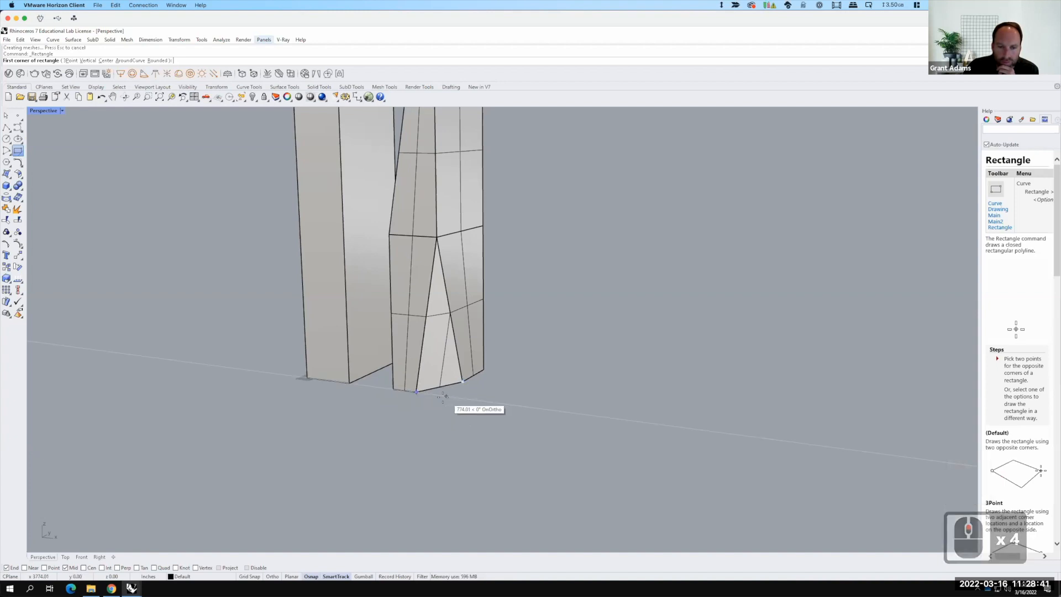
pyautogui.click(439, 395)
pyautogui.click(571, 395)
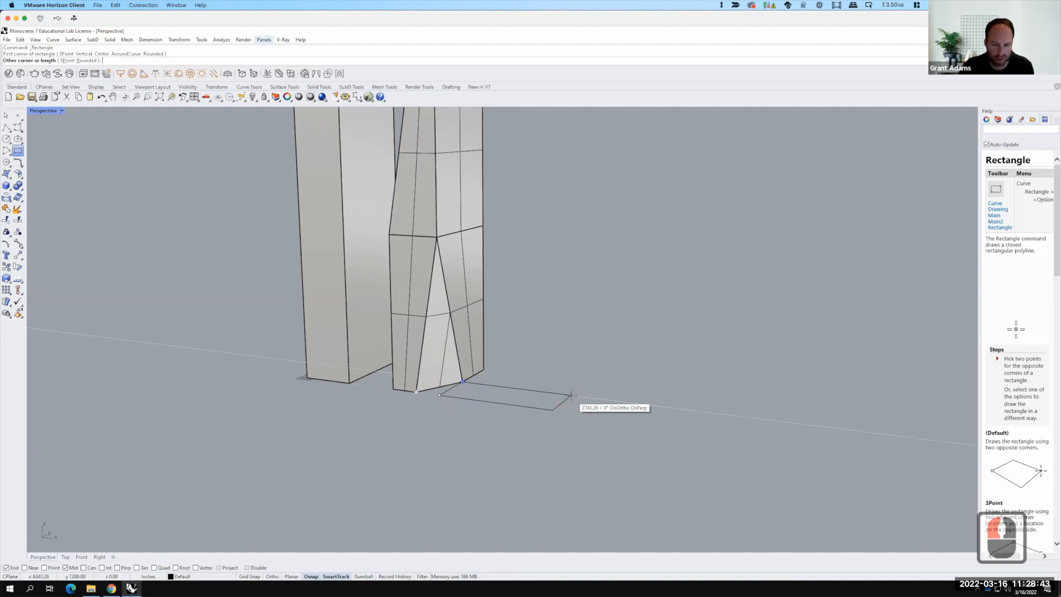
pyautogui.write("@100',200")
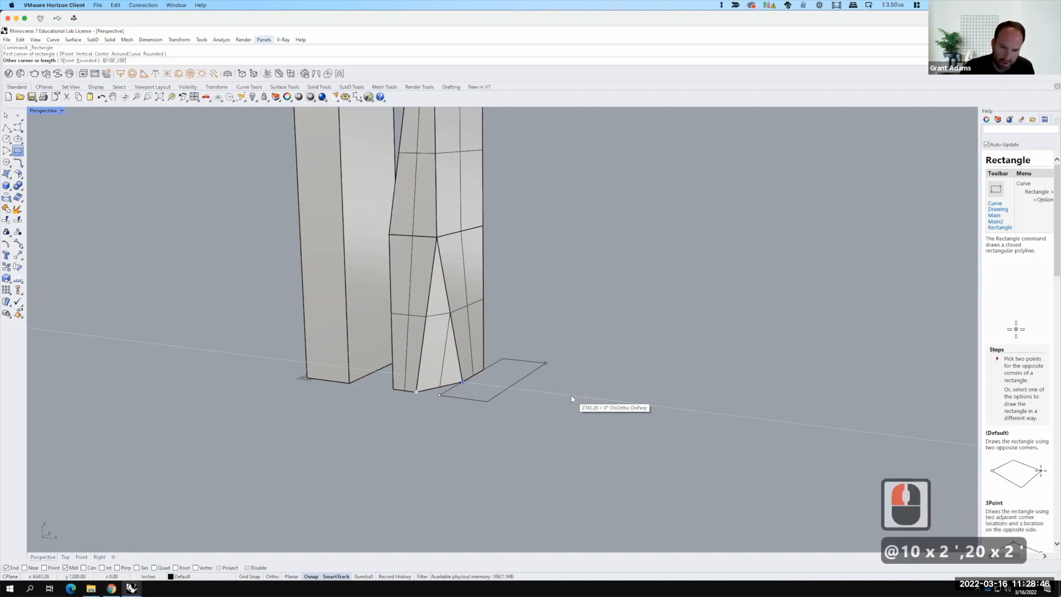
pyautogui.press('Return')
# Step: Move the new rectangle 100 units away from the towers along the ground
pyautogui.click(507, 386)
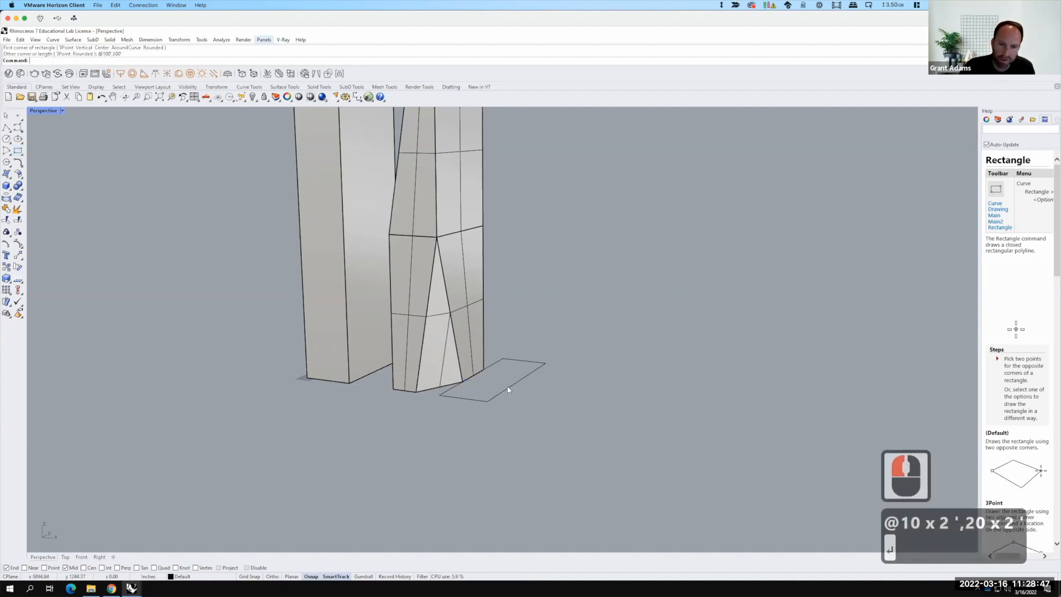
pyautogui.write('move')
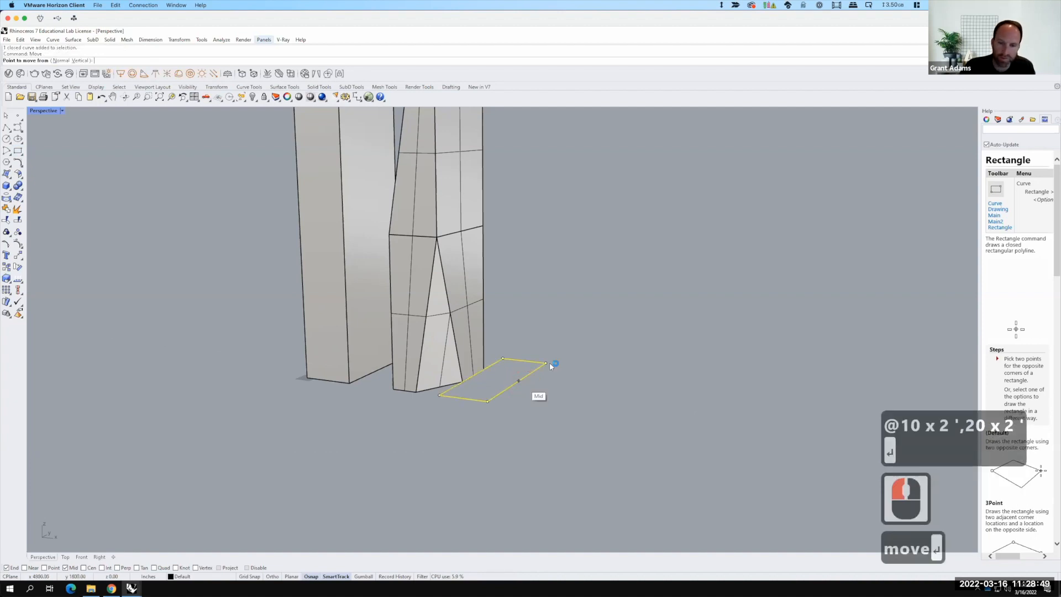
pyautogui.press('Return')
pyautogui.click(549, 454)
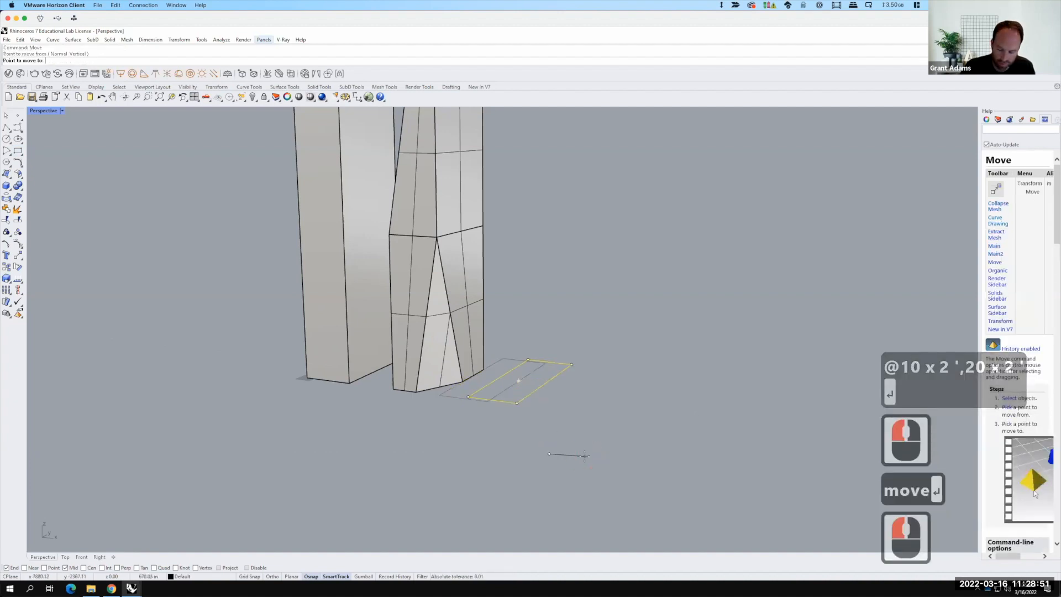
pyautogui.write('100')
pyautogui.press('Return')
pyautogui.write("'")
pyautogui.press('Return')
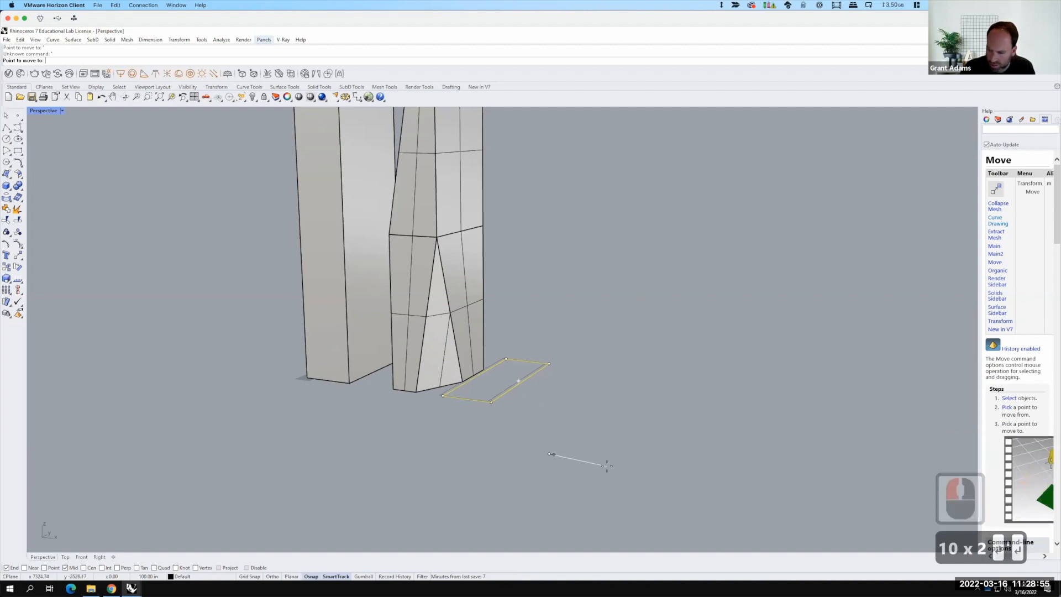
pyautogui.press('F15')
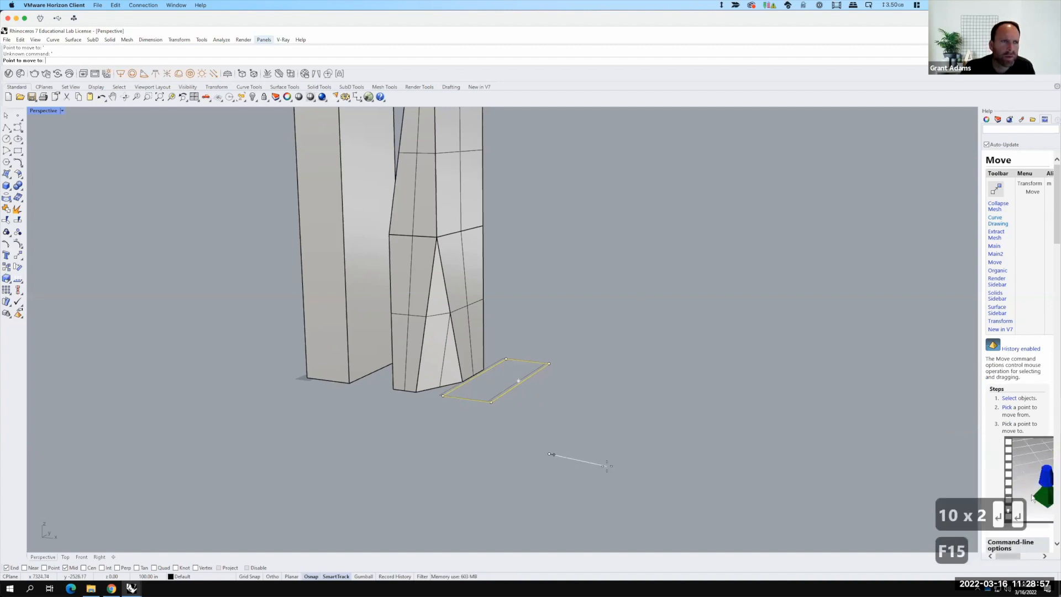
pyautogui.write('100')
pyautogui.press('Return')
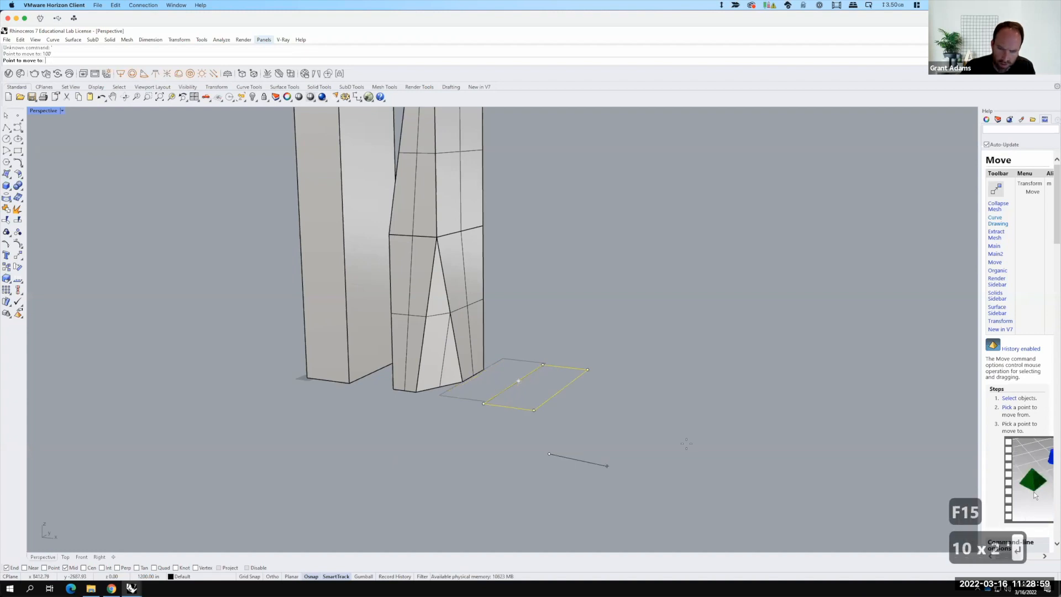
pyautogui.press('shift')
pyautogui.keyDown('shift'); pyautogui.click(704, 494); pyautogui.keyUp('shift')
pyautogui.scroll(-2, 577, 467)
pyautogui.scroll(-3, 576, 464)
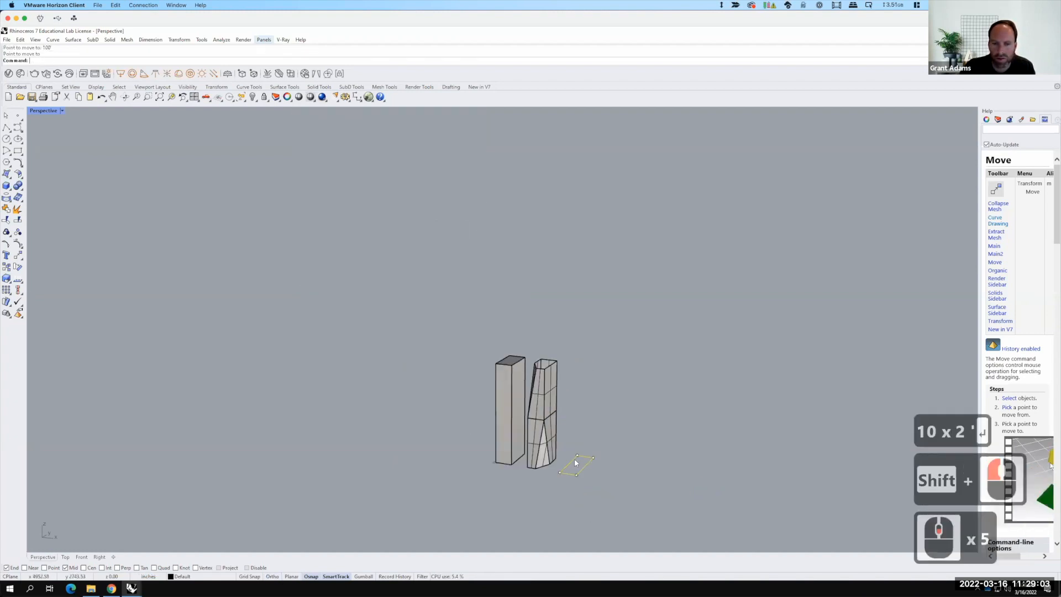
pyautogui.scroll(2, 577, 464)
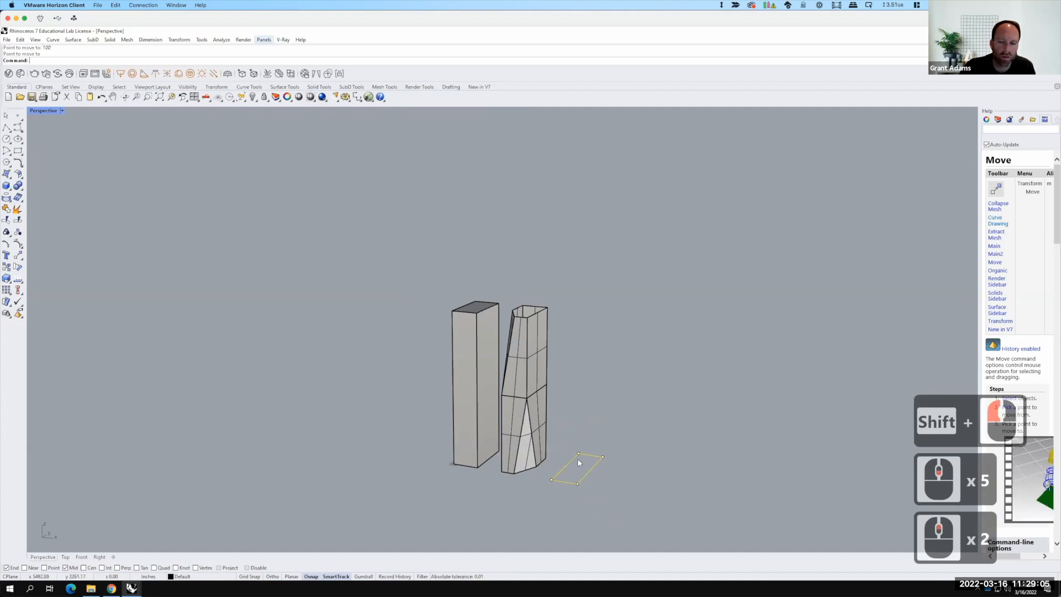
pyautogui.click(17, 140)
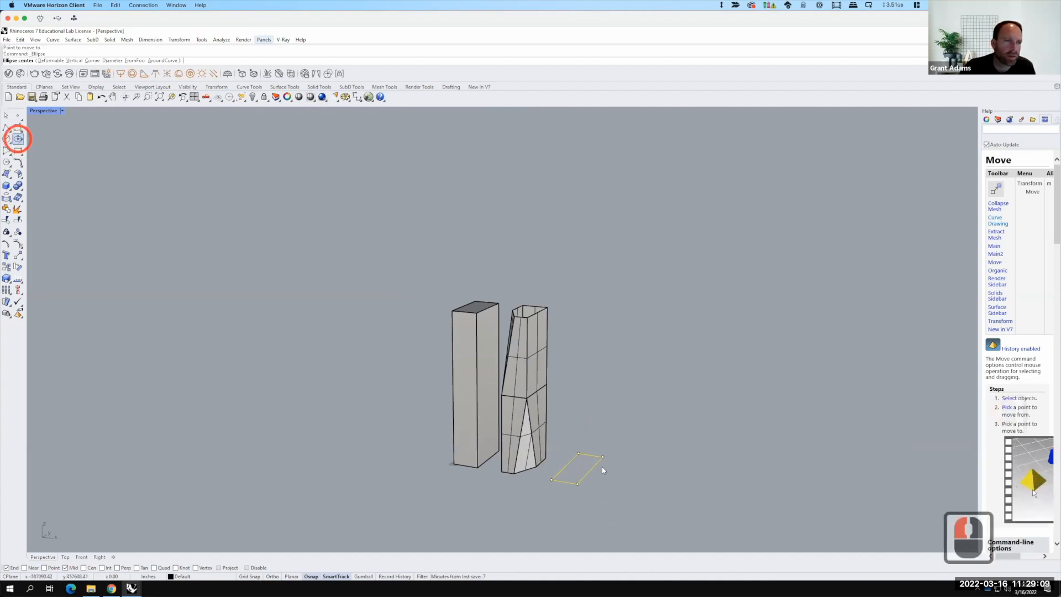
pyautogui.click(596, 464)
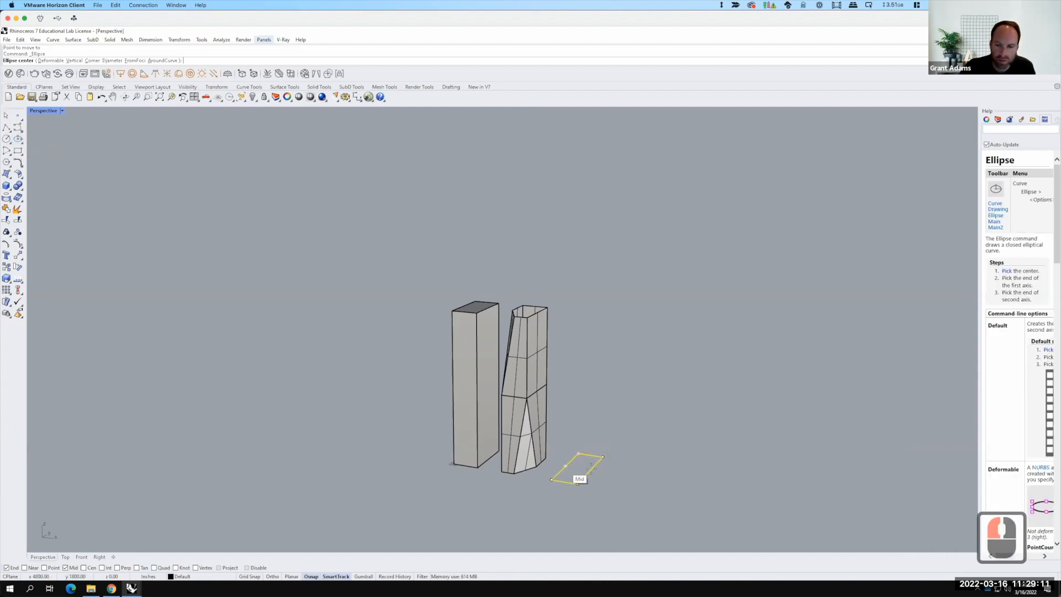
pyautogui.click(564, 466)
pyautogui.click(590, 470)
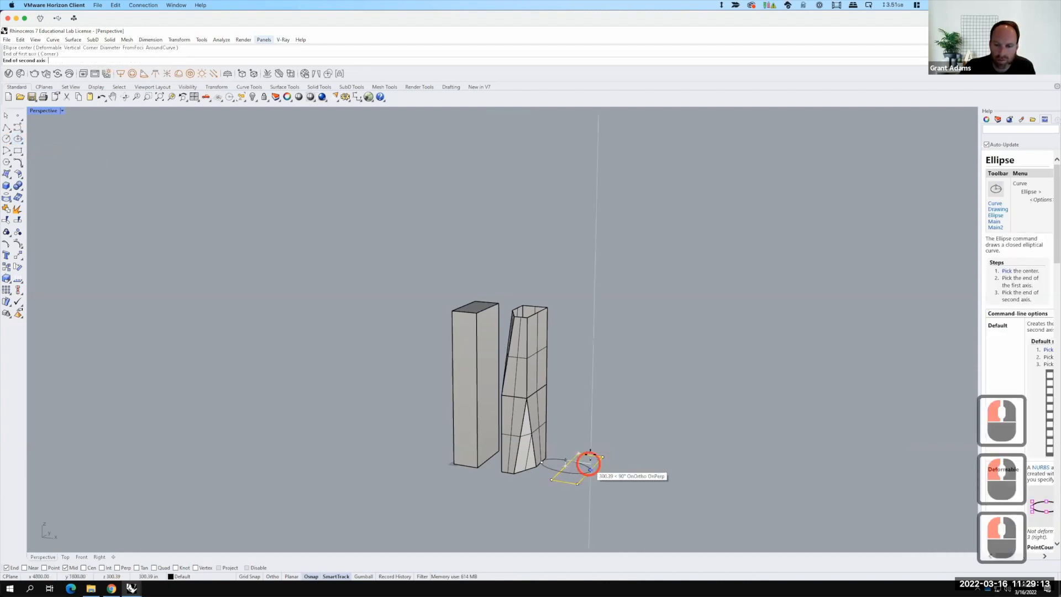
pyautogui.press('Escape')
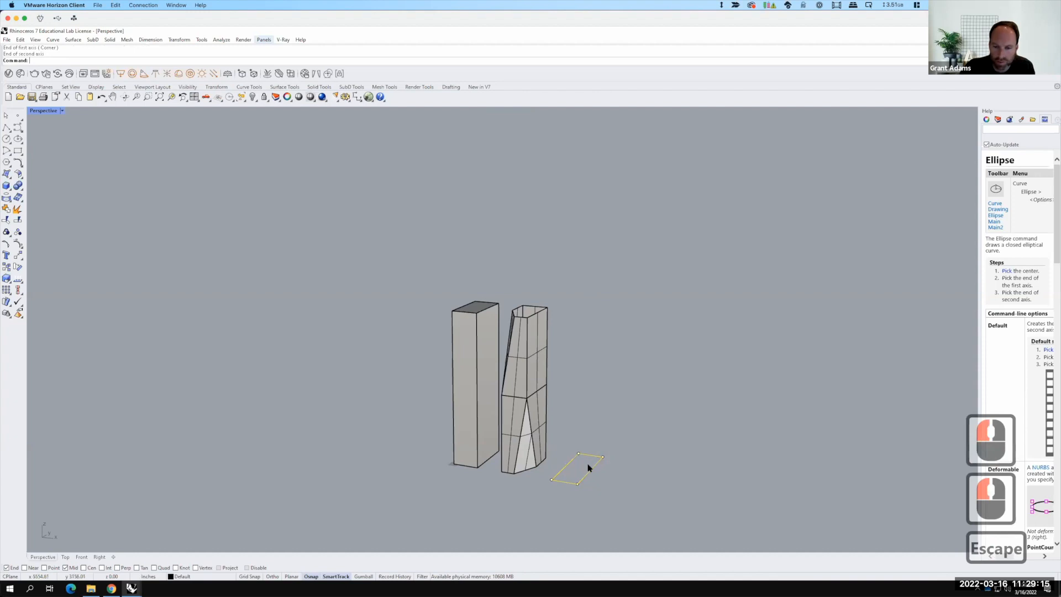
# Step: Draw an ellipse centred in the rectangle with its axes ending at the rectangle's side midpoints
pyautogui.scroll(3, 586, 467)
pyautogui.rightClick(578, 470)
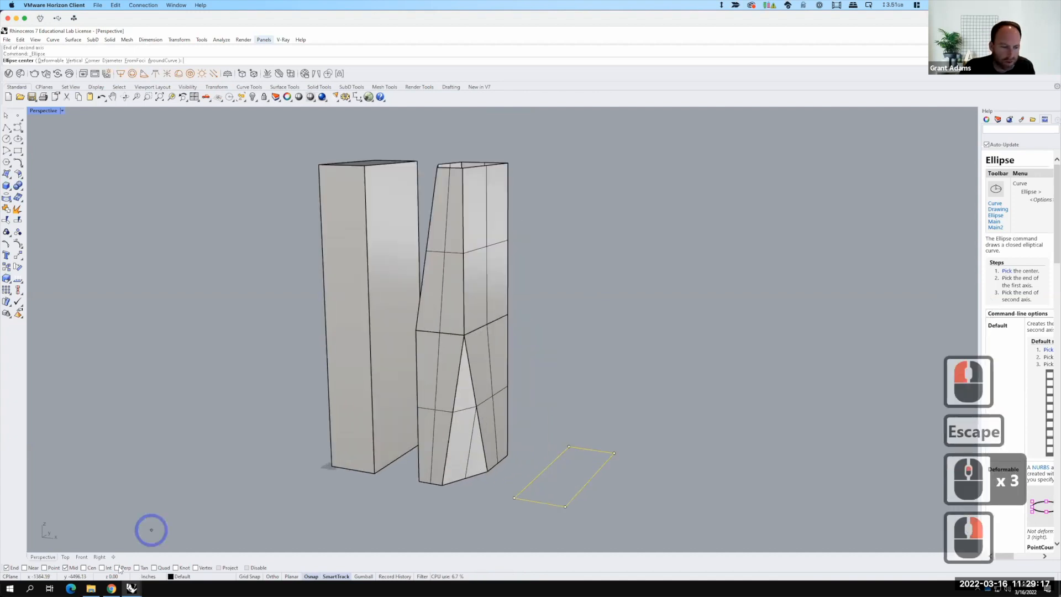
pyautogui.click(84, 567)
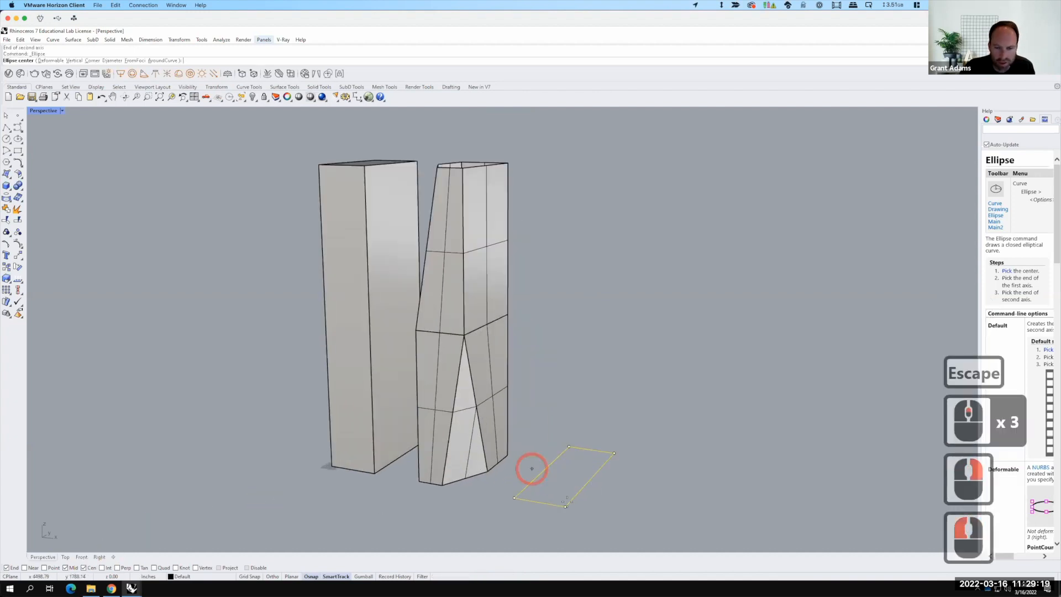
pyautogui.click(583, 486)
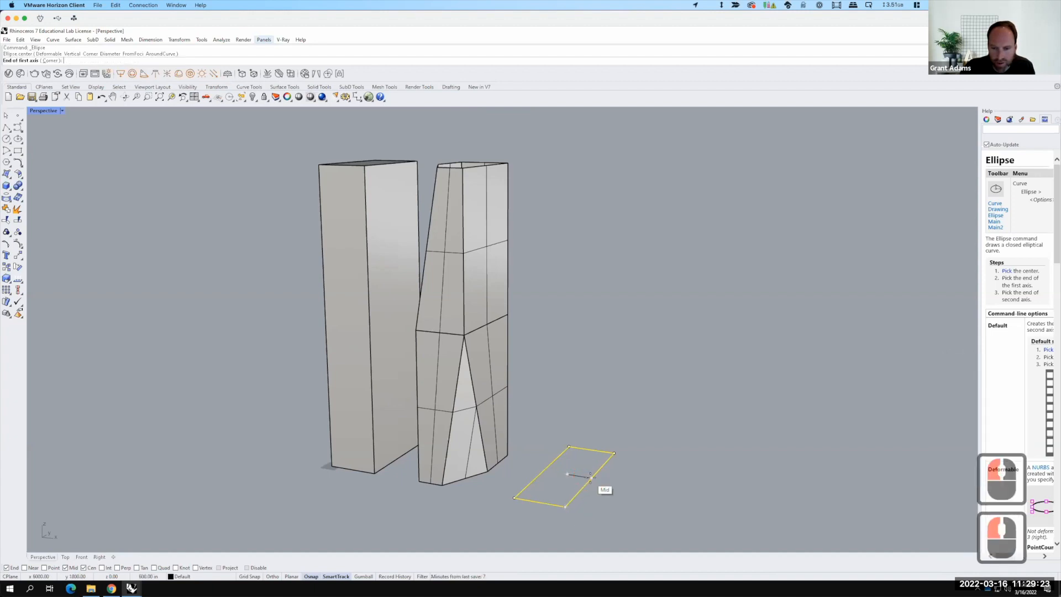
pyautogui.click(589, 476)
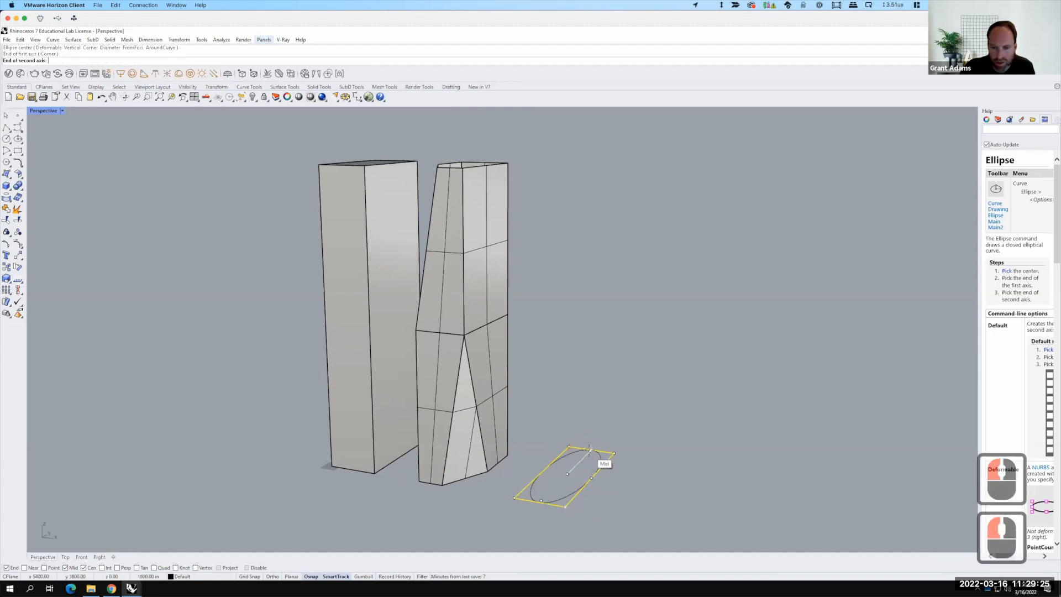
pyautogui.click(590, 451)
pyautogui.click(600, 456)
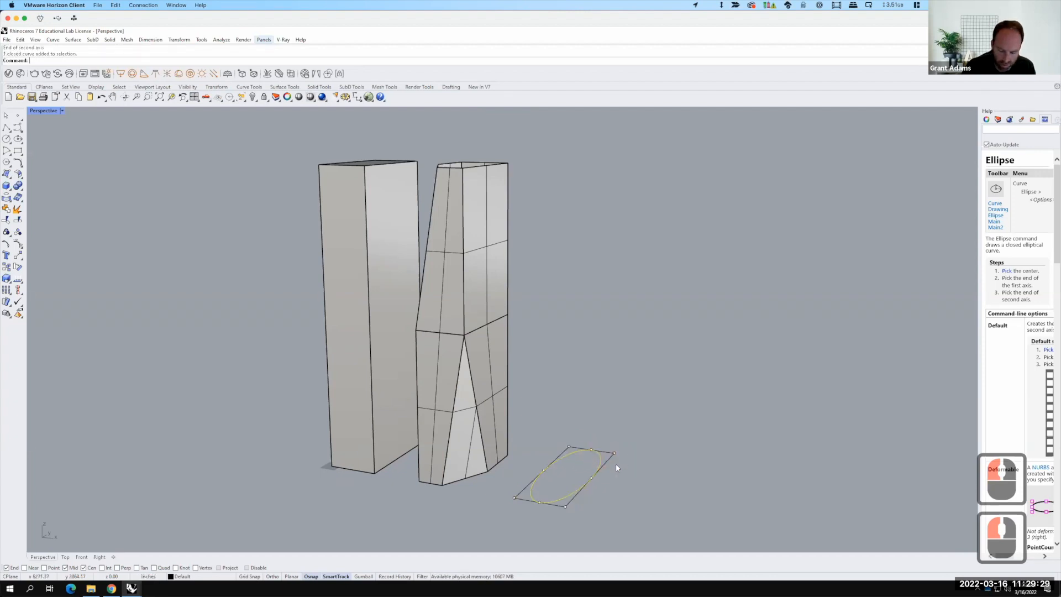
# Step: Move the ellipse vertically 600 units above the rectangle
pyautogui.write('move')
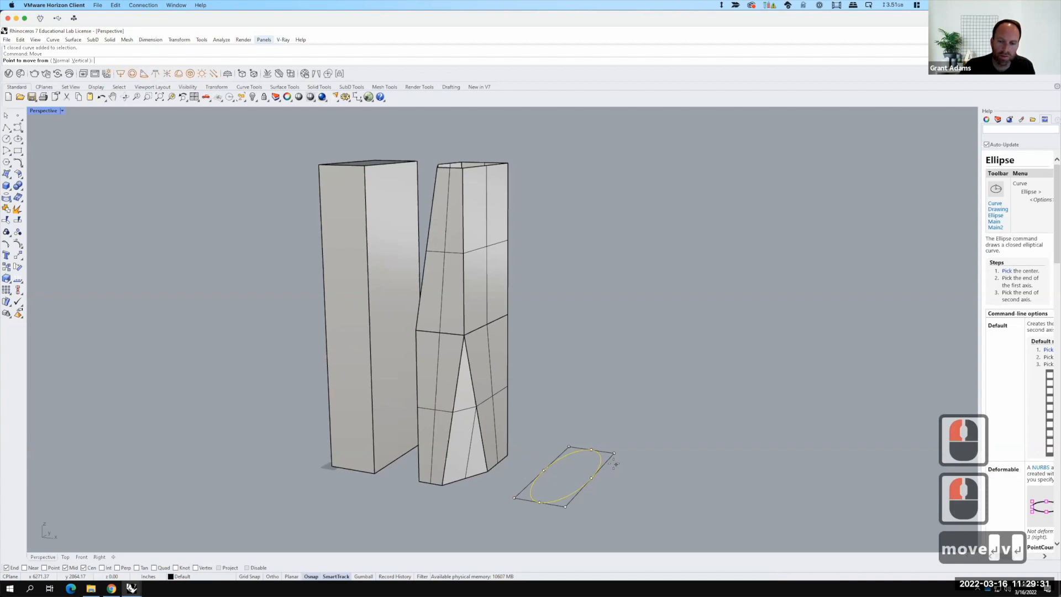
pyautogui.press('Return')
pyautogui.write('v')
pyautogui.press('Return')
pyautogui.click(615, 453)
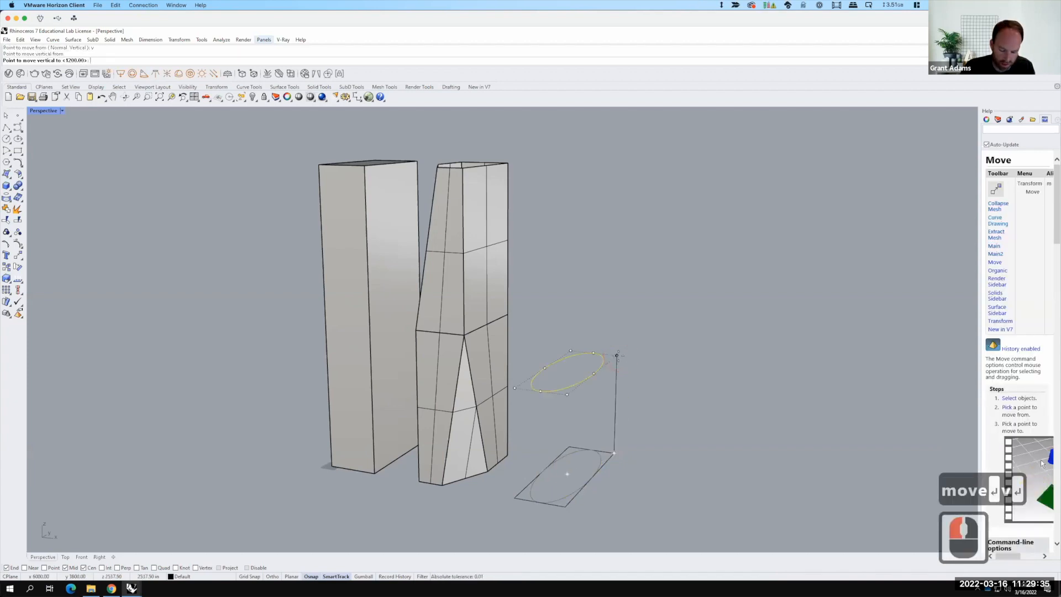
pyautogui.write('600')
pyautogui.press('Return')
# Step: Loft a surface between the rectangle and the raised ellipse, aligning the rectangle's seam to its edge midpoint
pyautogui.click(673, 314)
pyautogui.scroll(-3, 650, 316)
pyautogui.click(619, 408)
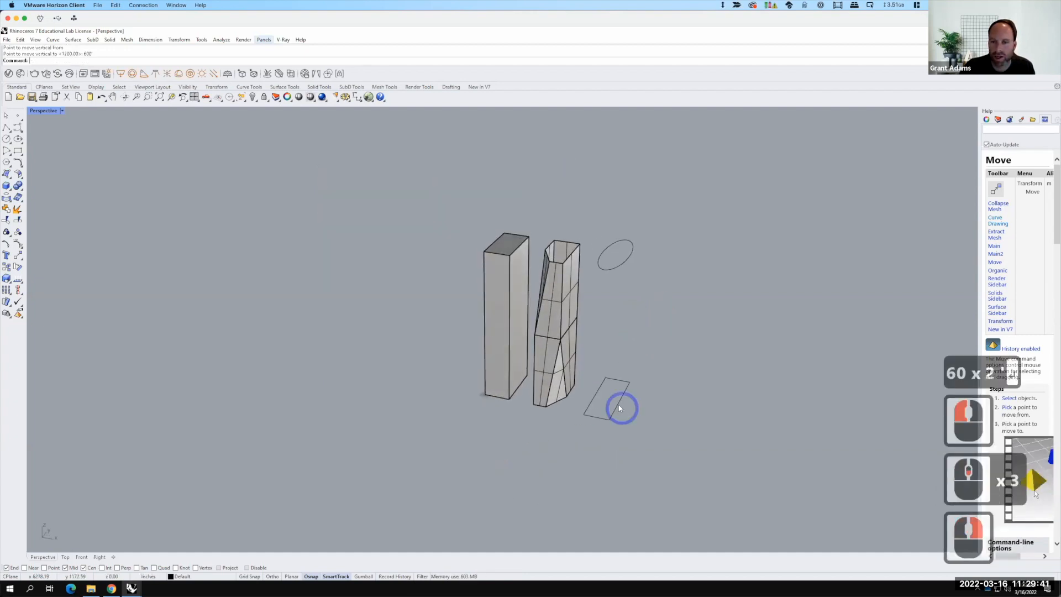
pyautogui.click(618, 408)
pyautogui.keyDown('shift'); pyautogui.click(624, 264); pyautogui.keyUp('shift')
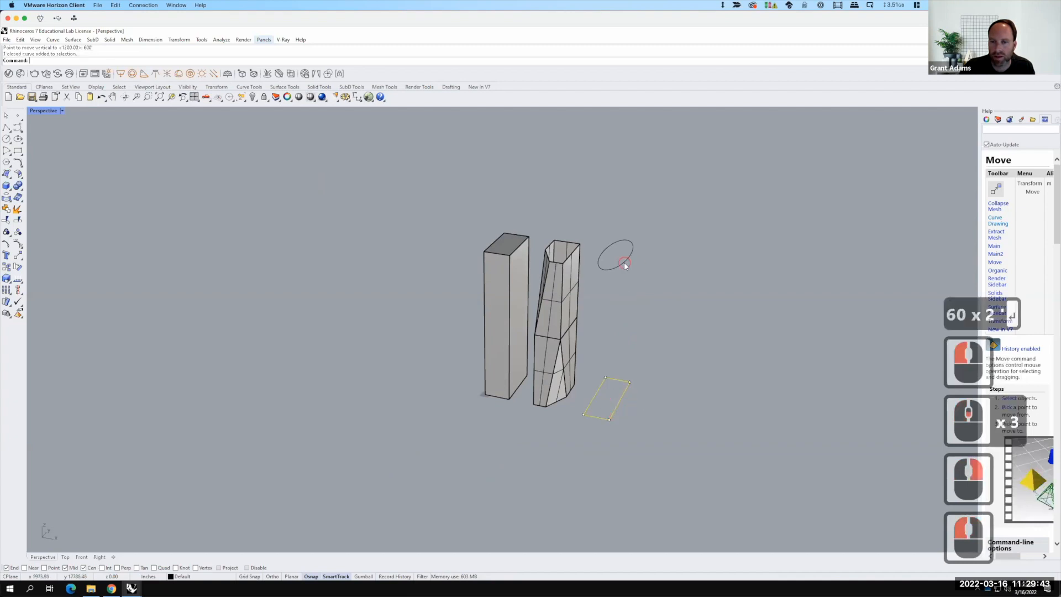
pyautogui.write('loft')
pyautogui.press('Return')
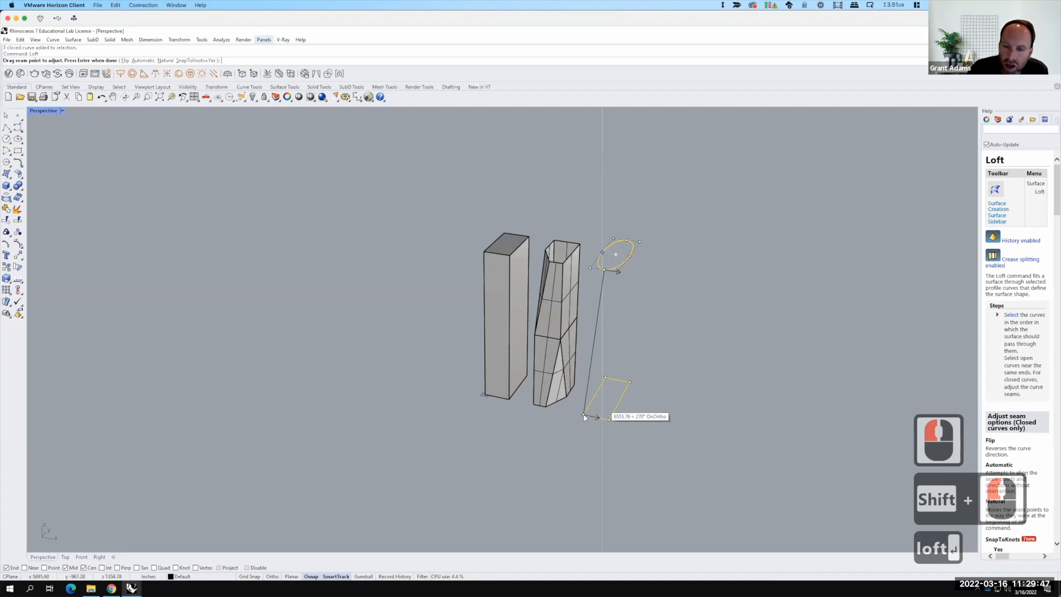
pyautogui.moveTo(584, 414); pyautogui.dragTo(598, 422)
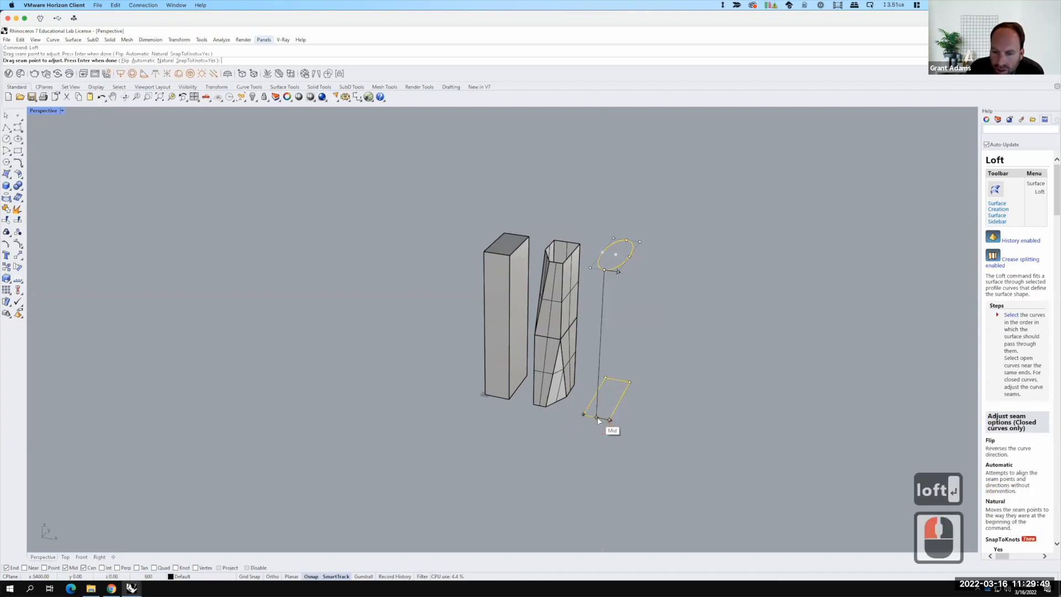
pyautogui.click(597, 422)
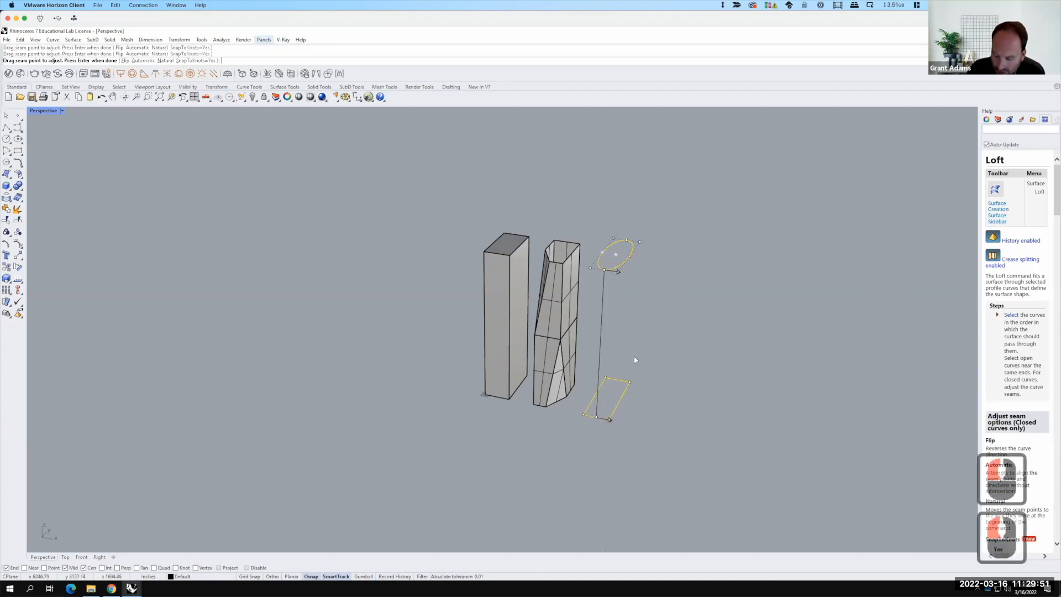
pyautogui.press('Return')
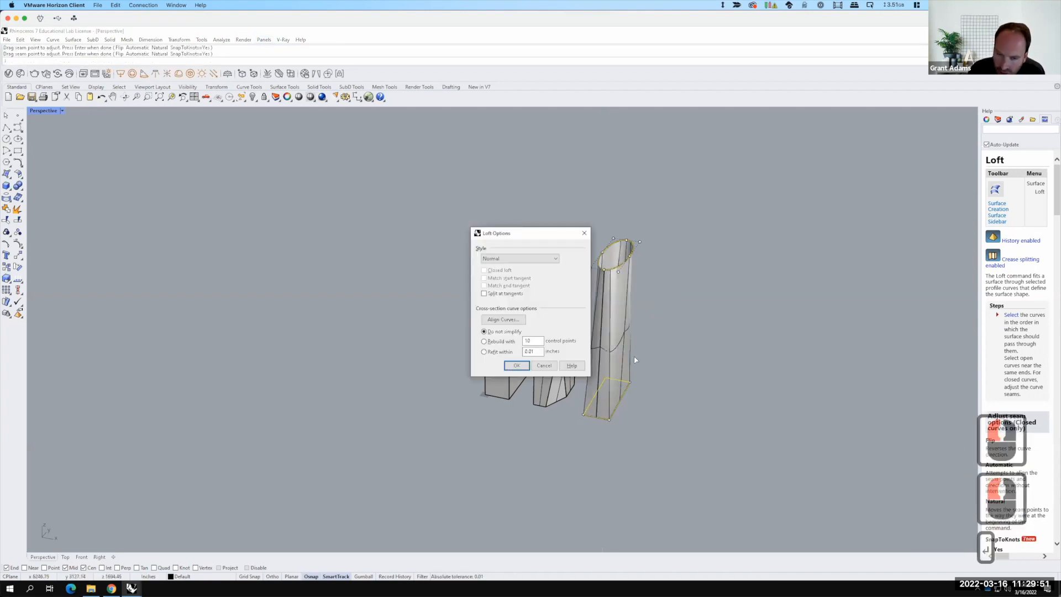
pyautogui.click(516, 365)
# Step: Scale the lofted tower in one direction from its base corner, using 200 as the second reference length
pyautogui.moveTo(694, 301); pyautogui.dragTo(655, 419, button='right')
pyautogui.rightClick(645, 471)
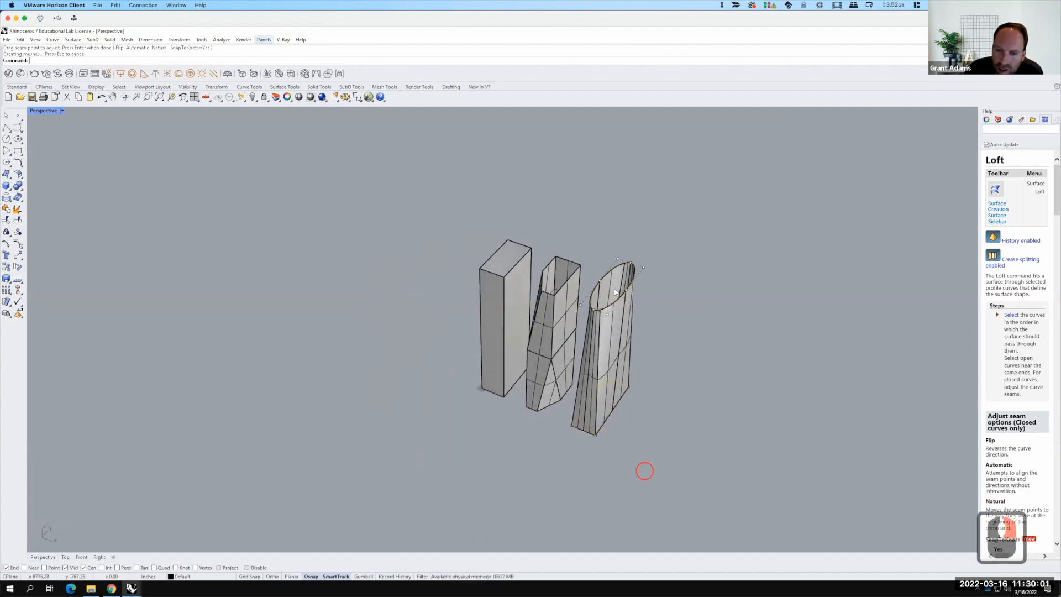
pyautogui.rightClick(616, 270)
pyautogui.write('s')
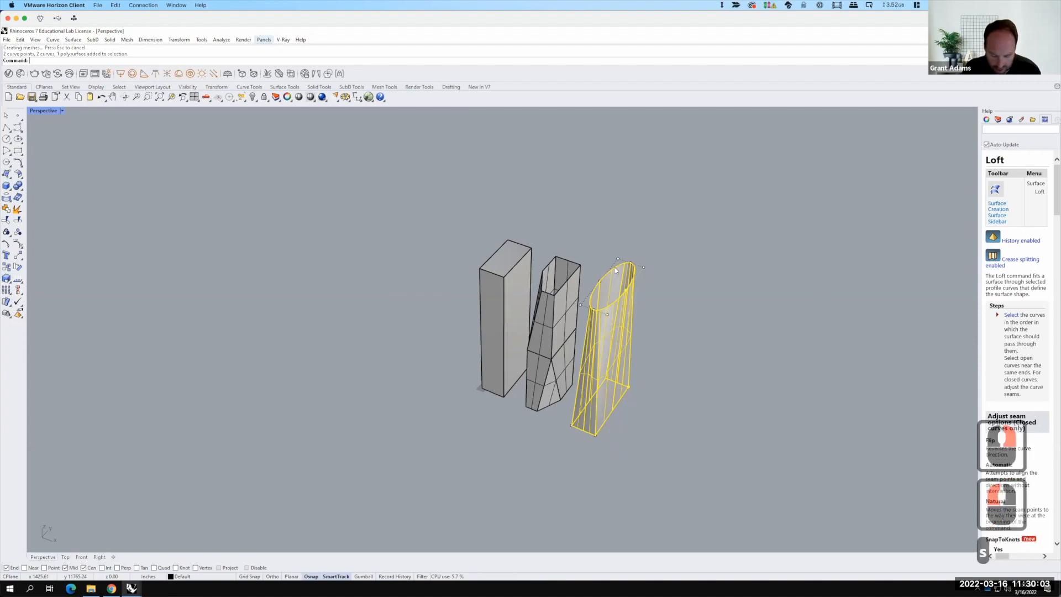
pyautogui.write('cale1d')
pyautogui.press('Return')
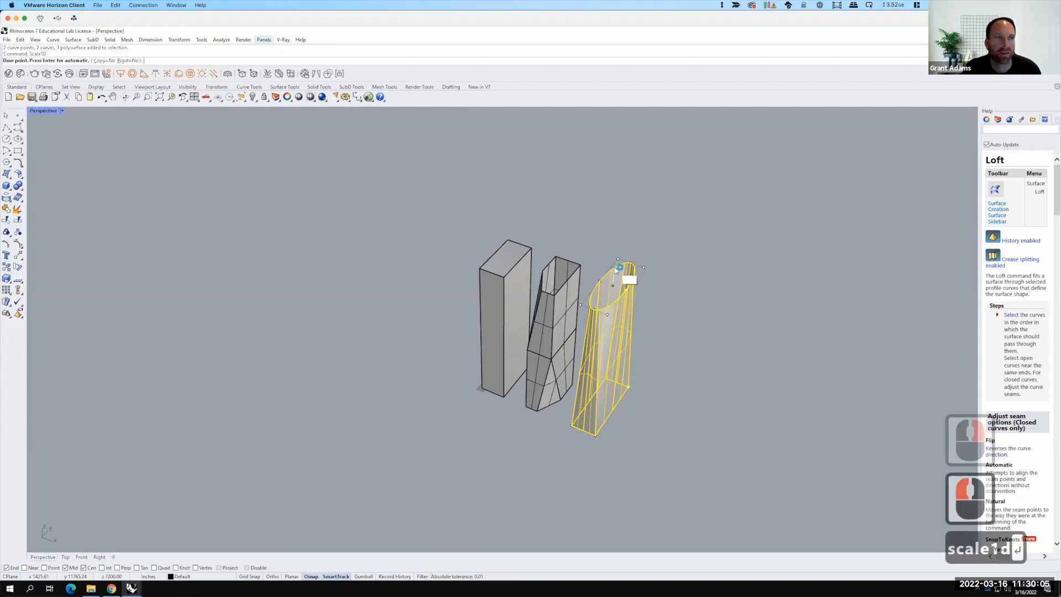
pyautogui.click(595, 435)
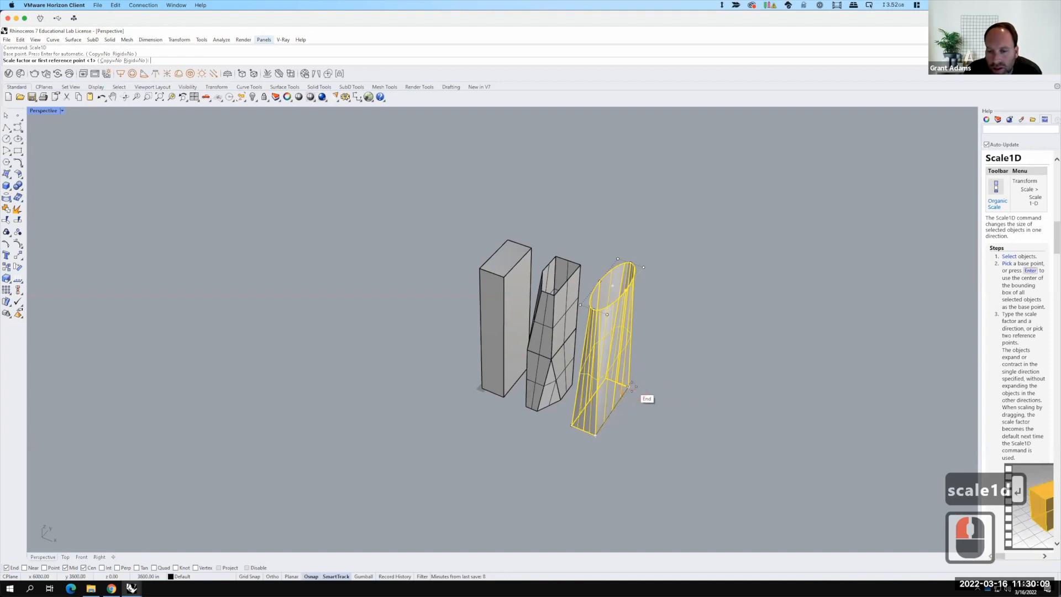
pyautogui.click(628, 385)
pyautogui.write('200')
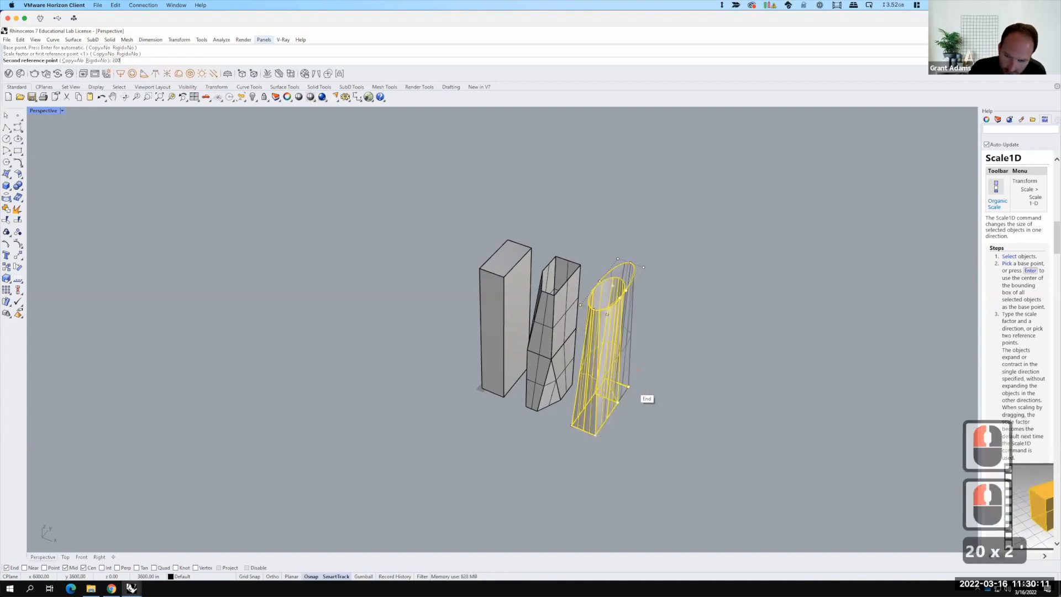
pyautogui.press('Return')
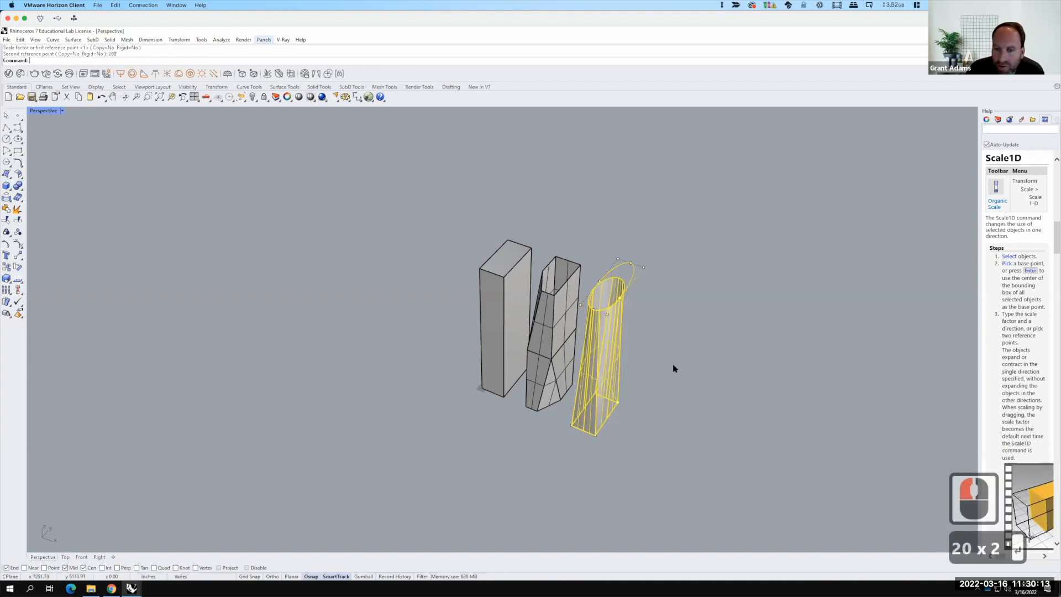
# Step: Delete the leftover ellipse curve at the top of the lofted tower
pyautogui.click(675, 366)
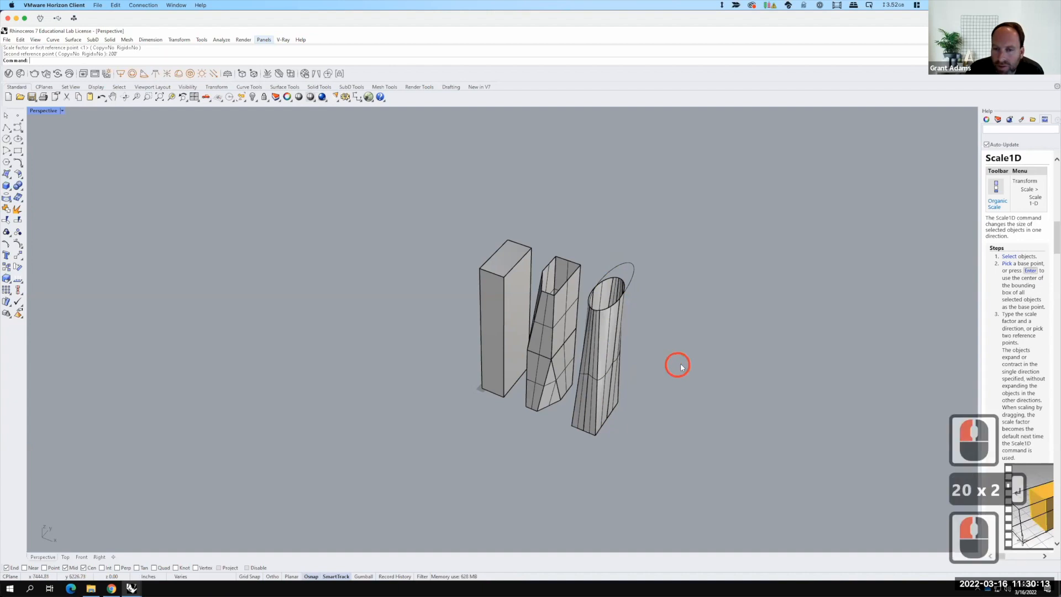
pyautogui.click(634, 270)
pyautogui.press('Delete')
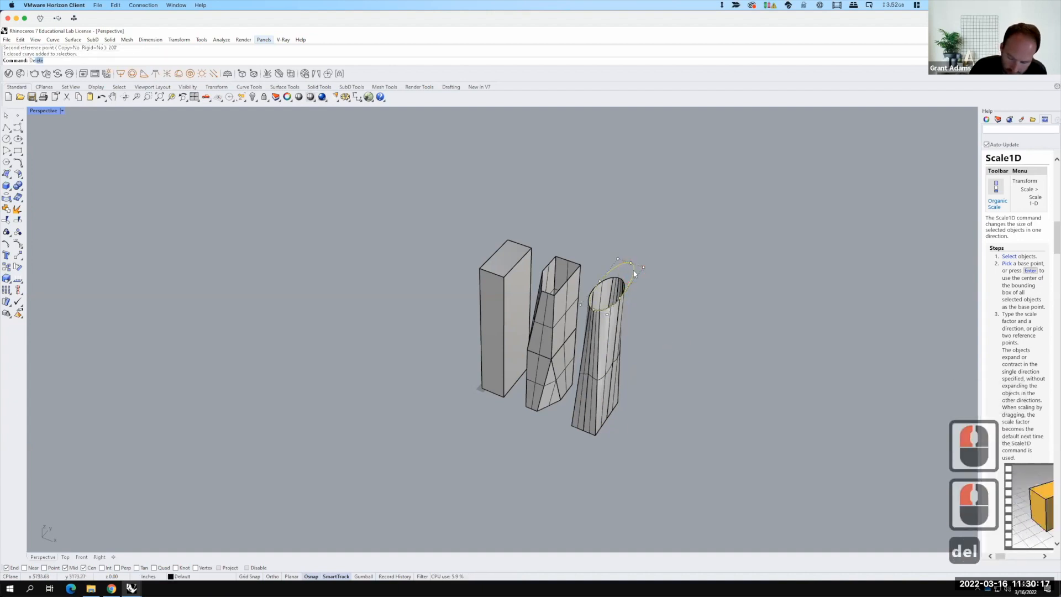
# Step: Copy the faceted second tower to a new position beside the elliptical tower
pyautogui.scroll(-2, 510, 347)
pyautogui.moveTo(583, 315); pyautogui.dragTo(492, 355, button='right')
pyautogui.scroll(5, 608, 314)
pyautogui.scroll(-5, 550, 353)
pyautogui.scroll(1, 541, 356)
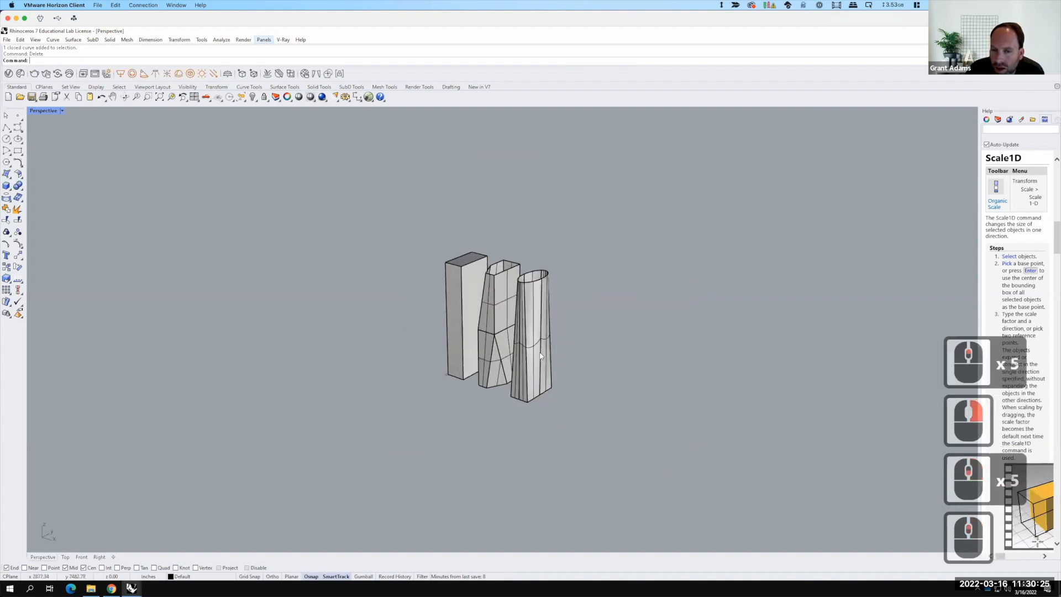
pyautogui.scroll(3, 504, 321)
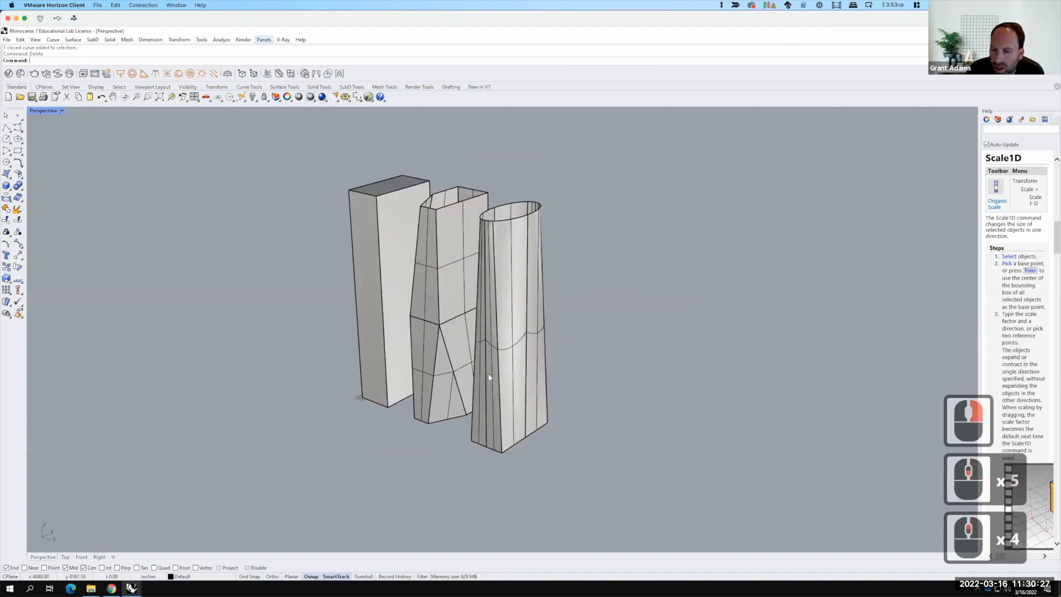
pyautogui.scroll(-3, 388, 373)
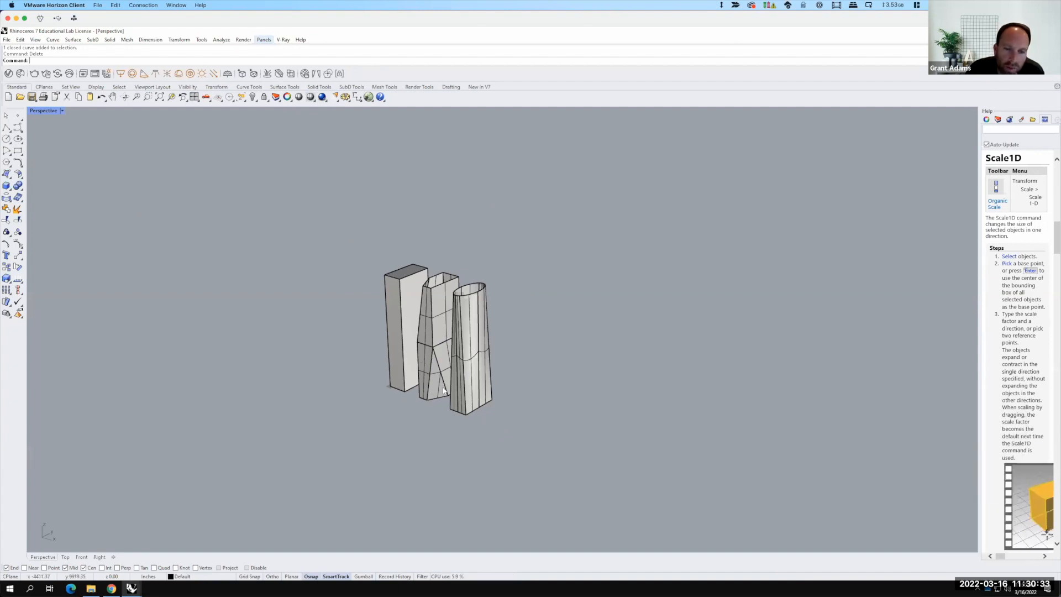
pyautogui.moveTo(427, 385); pyautogui.dragTo(434, 263, button='right')
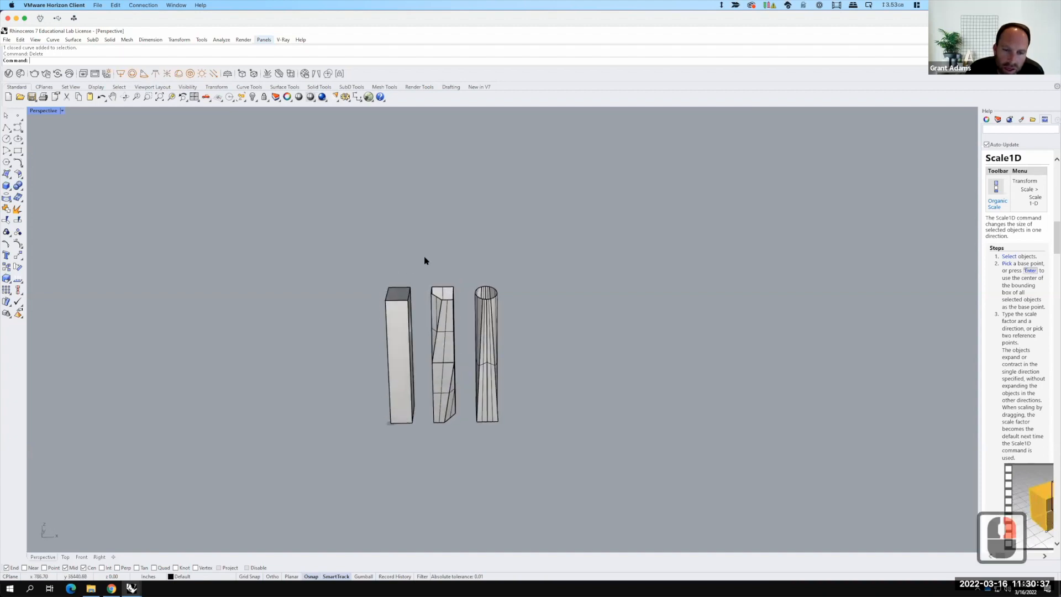
pyautogui.moveTo(425, 263); pyautogui.dragTo(467, 453)
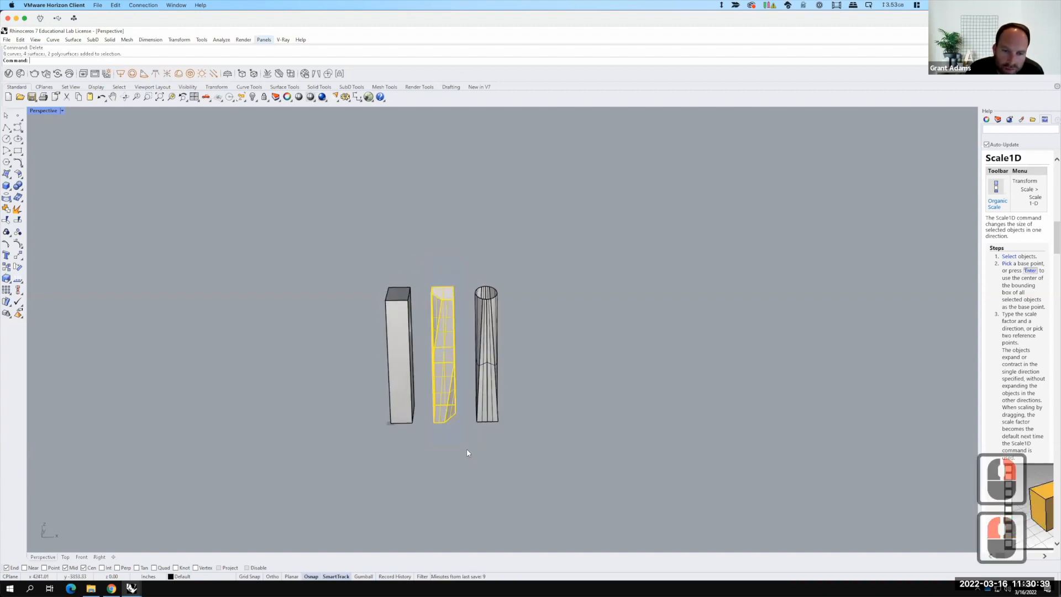
pyautogui.write('copy')
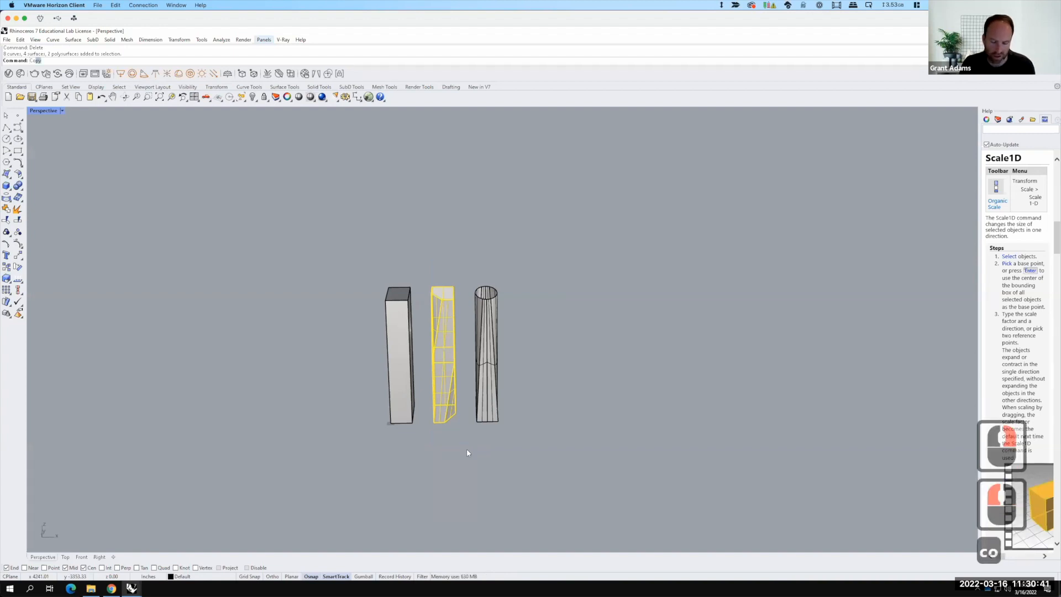
pyautogui.press('Return')
pyautogui.moveTo(390, 423); pyautogui.dragTo(467, 422)
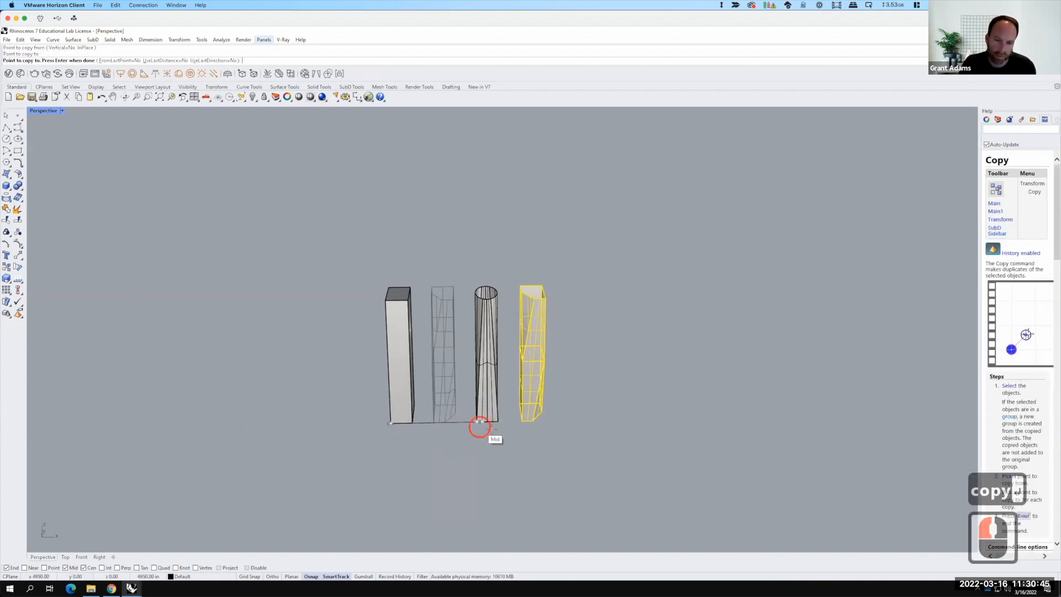
pyautogui.click(478, 424)
pyautogui.press('Escape')
pyautogui.press('Escape')
# Step: Draw a corner-to-corner planar surface across the top of the copied tower
pyautogui.scroll(4, 572, 339)
pyautogui.moveTo(565, 359); pyautogui.dragTo(562, 363, button='right')
pyautogui.scroll(2, 472, 282)
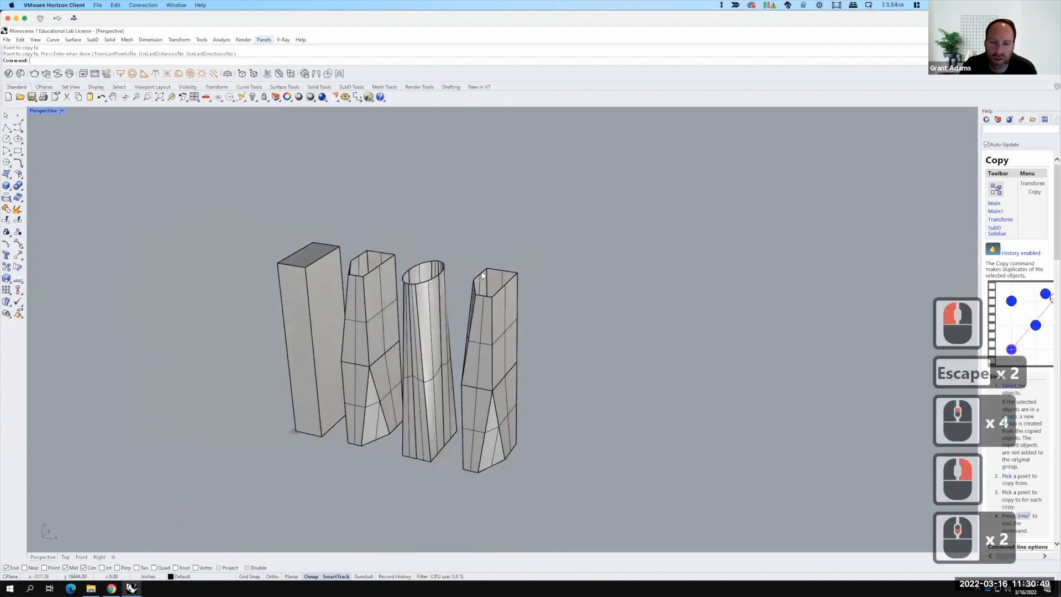
pyautogui.scroll(2, 492, 270)
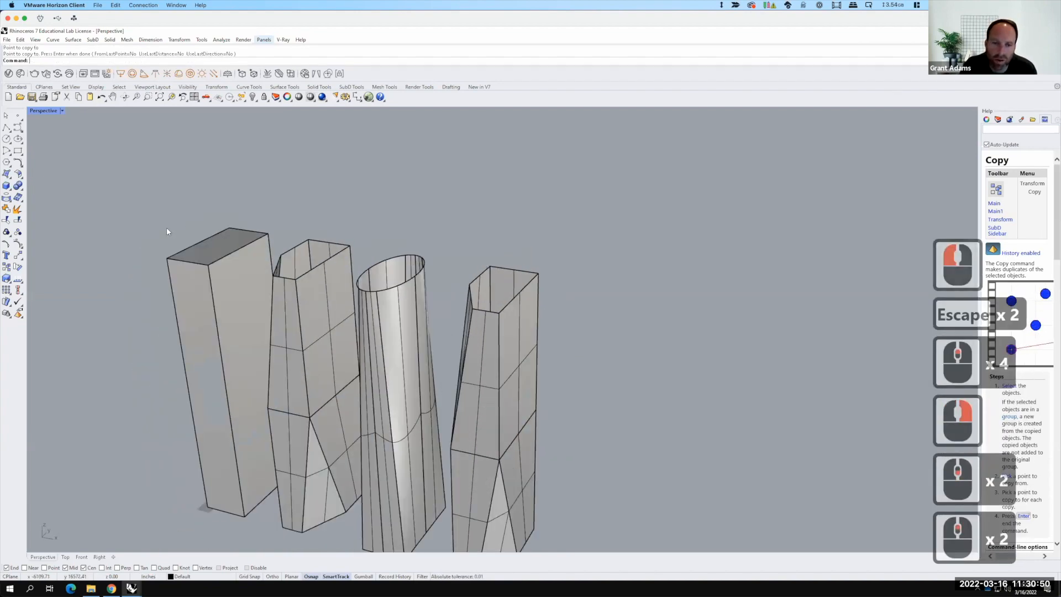
pyautogui.click(13, 176)
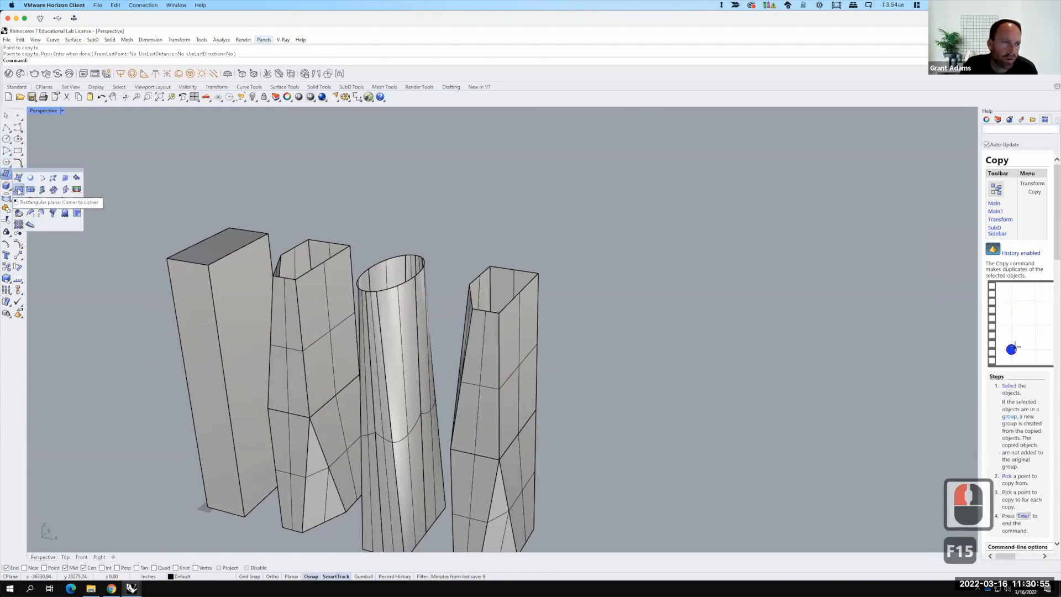
pyautogui.click(19, 189)
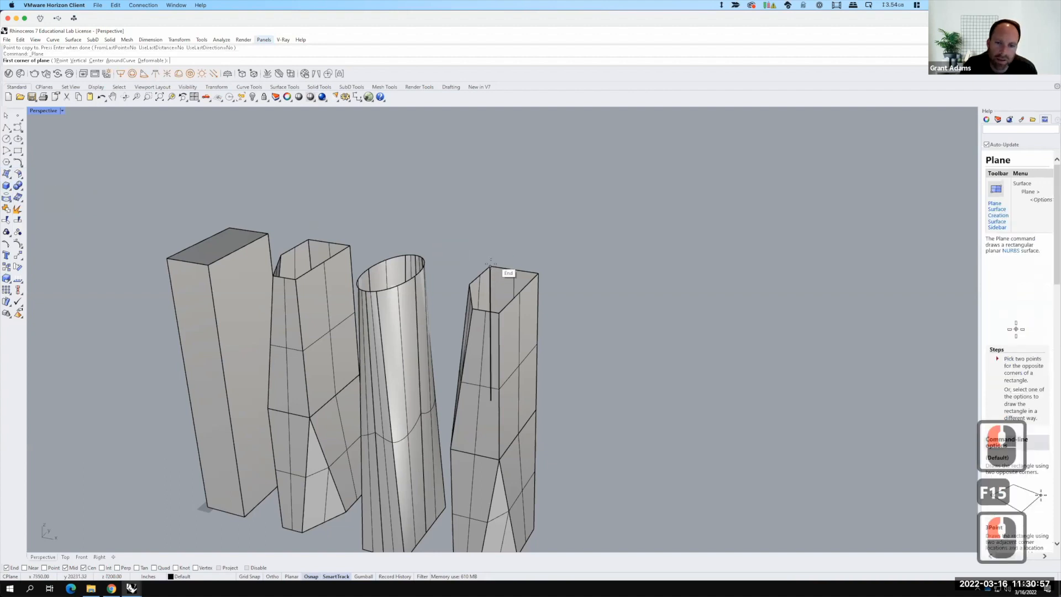
pyautogui.click(490, 268)
pyautogui.click(497, 309)
# Step: Draw another corner-to-corner planar surface across the bottom of the copied tower
pyautogui.scroll(-4, 480, 225)
pyautogui.moveTo(509, 294); pyautogui.dragTo(509, 254, button='right')
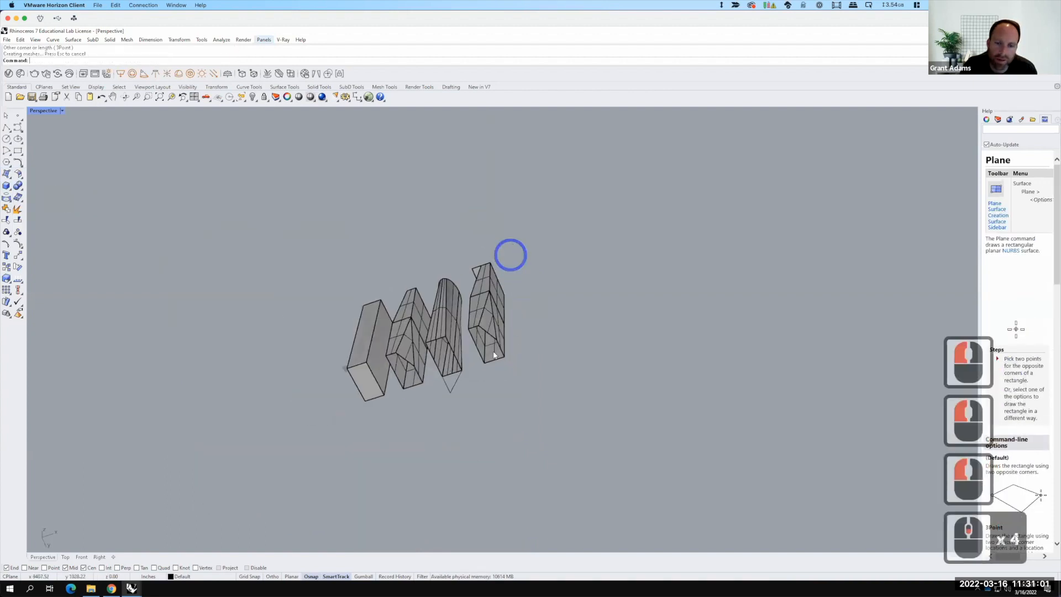
pyautogui.scroll(2, 470, 335)
pyautogui.rightClick(473, 333)
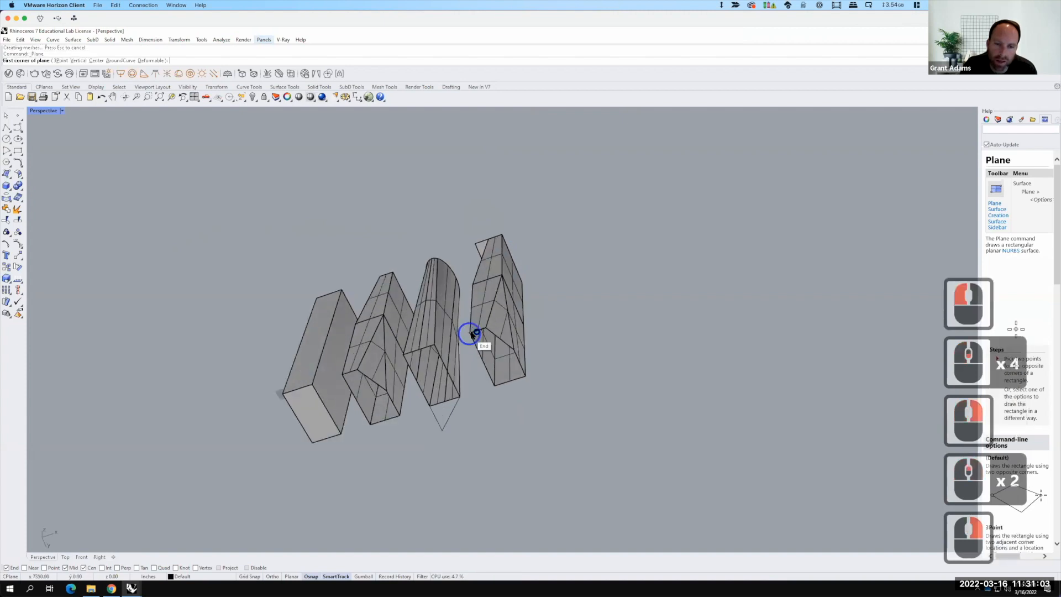
pyautogui.click(527, 372)
pyautogui.click(528, 376)
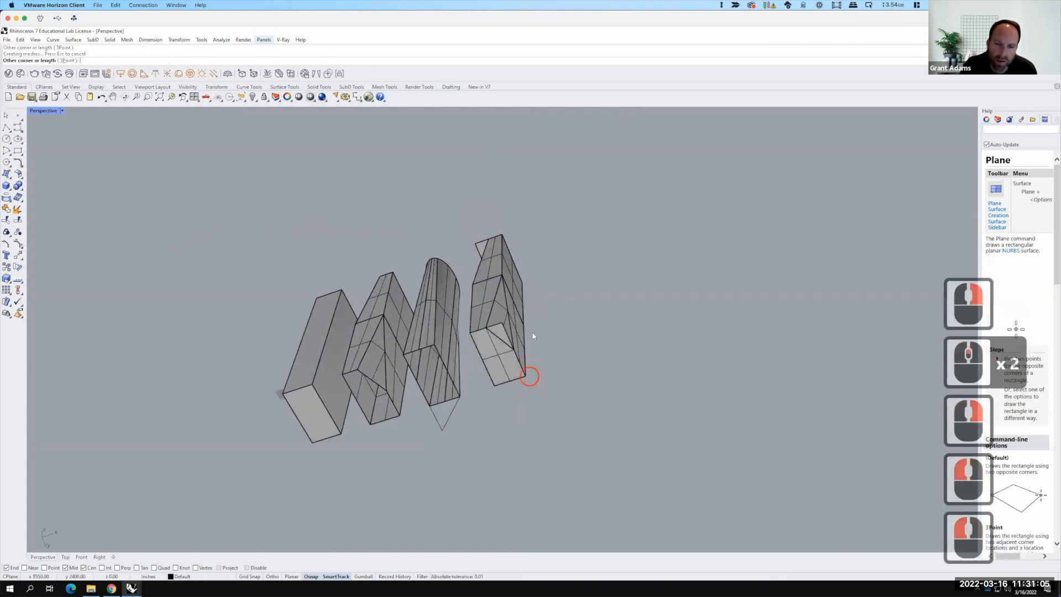
# Step: Trim the top and bottom planar surfaces back to the copied tower's outline, removing their overhanging parts
pyautogui.moveTo(533, 303); pyautogui.dragTo(512, 366, button='right')
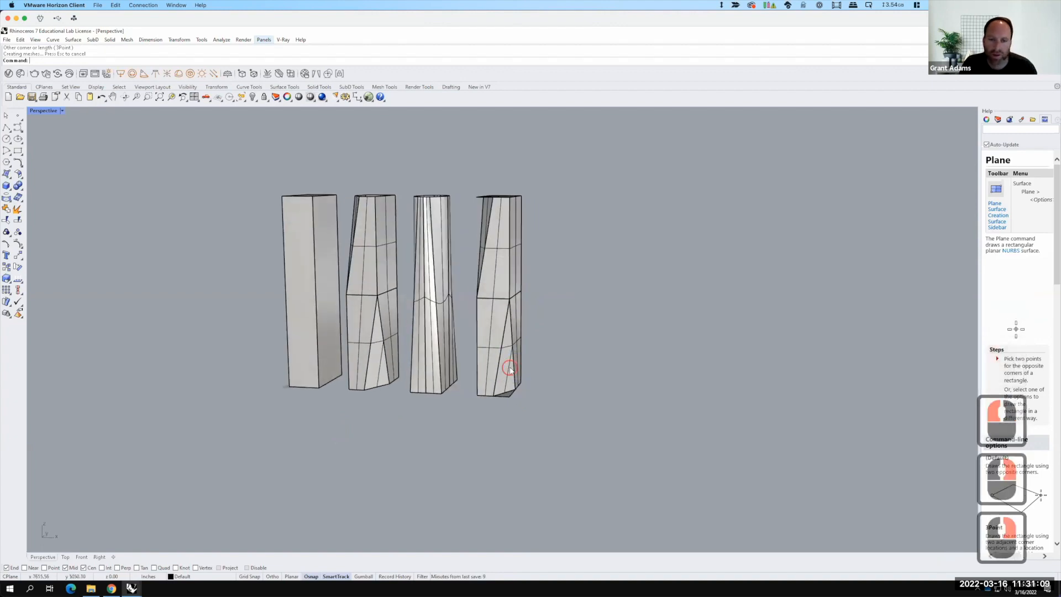
pyautogui.click(508, 367)
pyautogui.keyDown('shift'); pyautogui.click(490, 209); pyautogui.keyUp('shift')
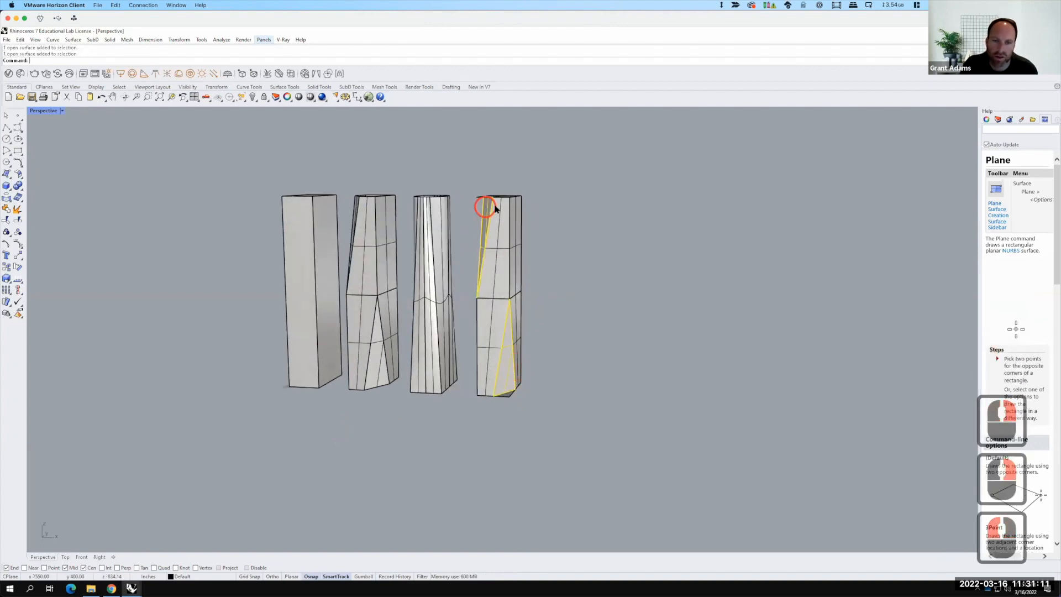
pyautogui.write('trim')
pyautogui.press('Return')
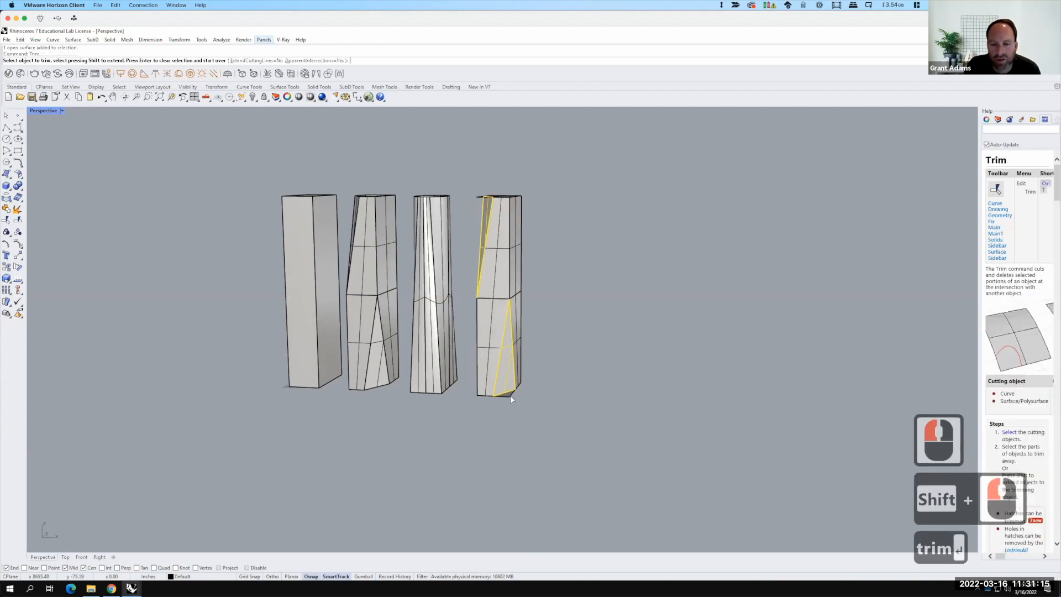
pyautogui.click(508, 395)
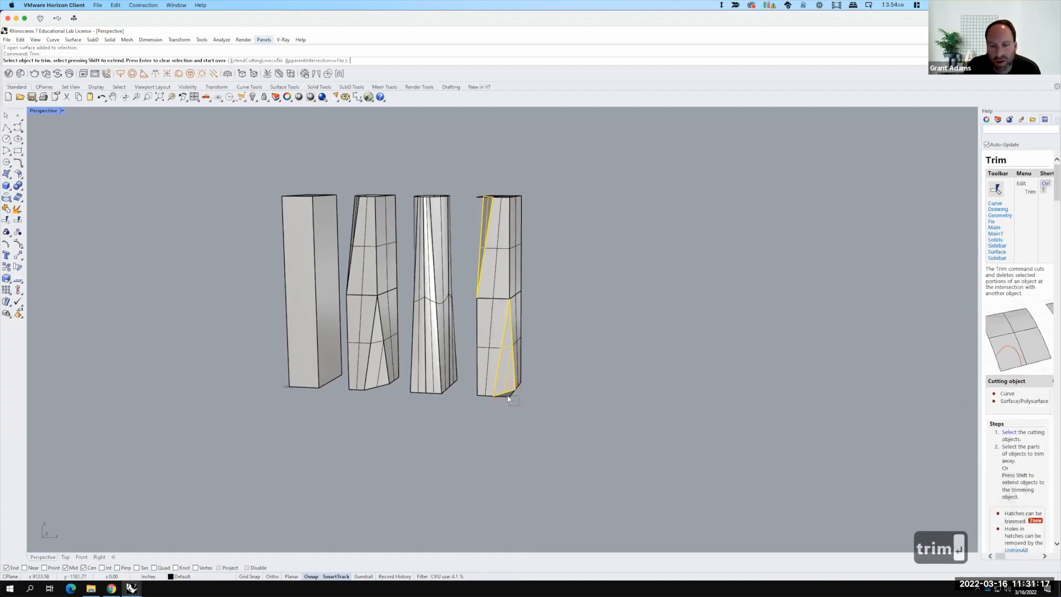
pyautogui.click(478, 197)
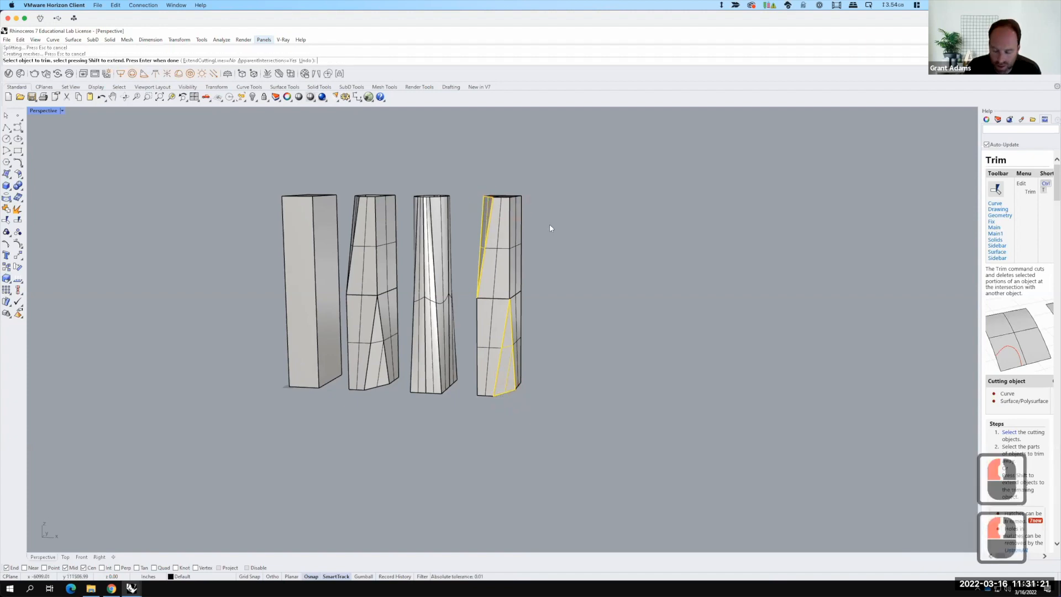
pyautogui.press('Return')
# Step: Join the copied tower's side faces and its top and bottom caps into one polysurface
pyautogui.click(434, 187)
pyautogui.moveTo(492, 252); pyautogui.dragTo(423, 219, button='right')
pyautogui.moveTo(485, 232)
pyautogui.mouseDown(button='right')
pyautogui.moveTo(469, 199)
pyautogui.moveTo(486, 214)
pyautogui.mouseUp(button='right')
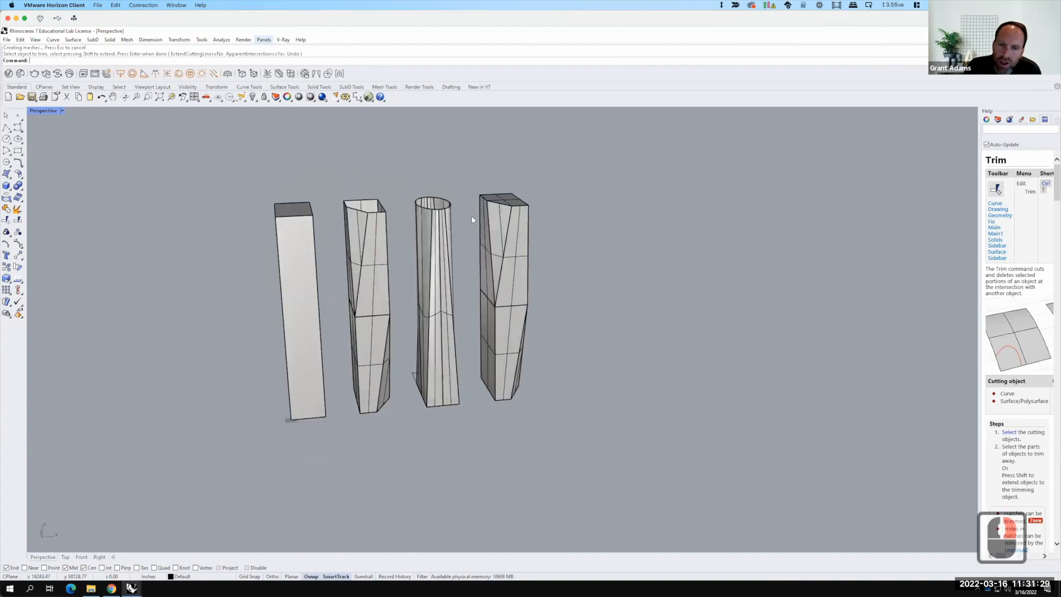
pyautogui.moveTo(469, 175); pyautogui.dragTo(580, 454)
pyautogui.write('join')
pyautogui.press('Return')
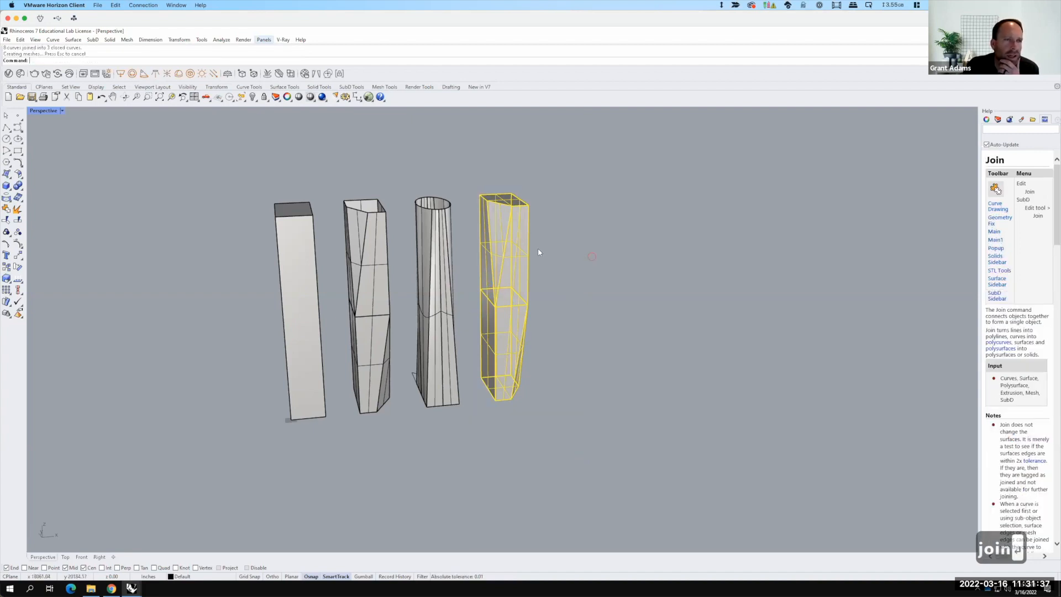
# Step: Start a Cage Edit on the copied tower using a bounding-box cage in World coordinates
pyautogui.click(592, 257)
pyautogui.click(506, 248)
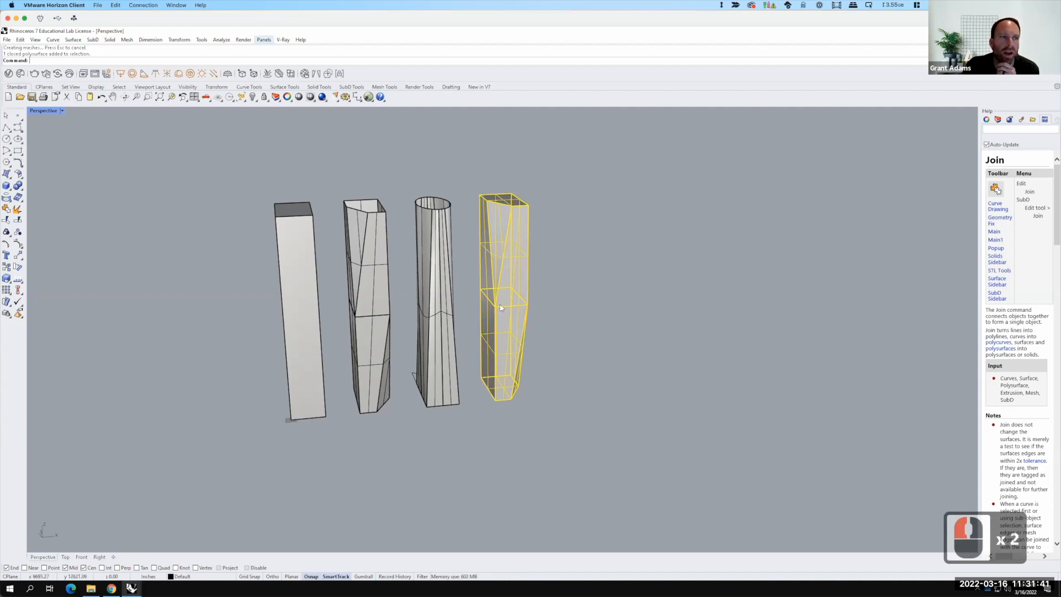
pyautogui.moveTo(562, 323); pyautogui.dragTo(501, 289, button='right')
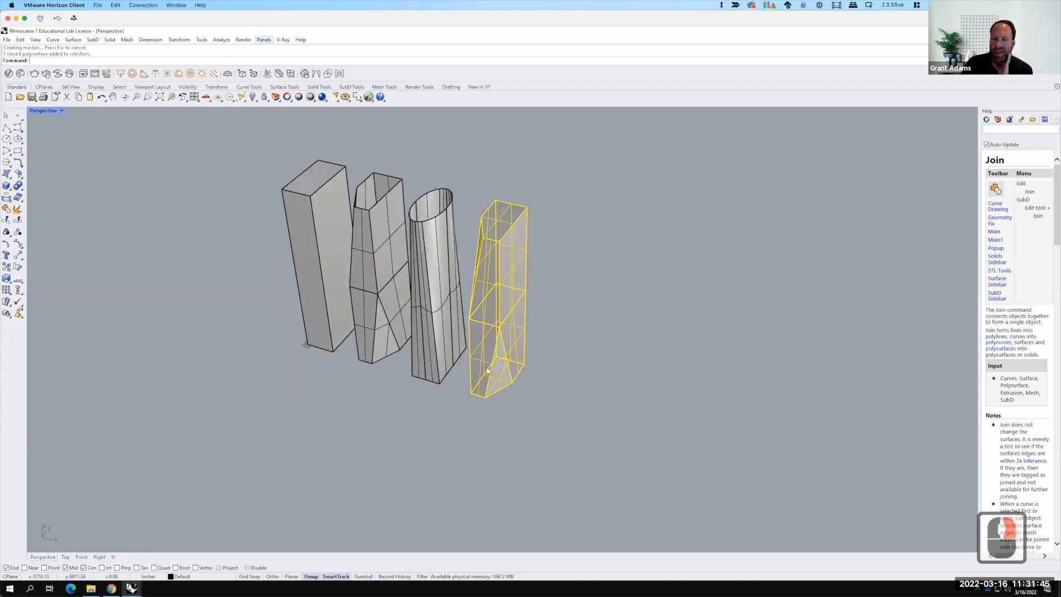
pyautogui.moveTo(525, 363); pyautogui.dragTo(552, 361, button='right')
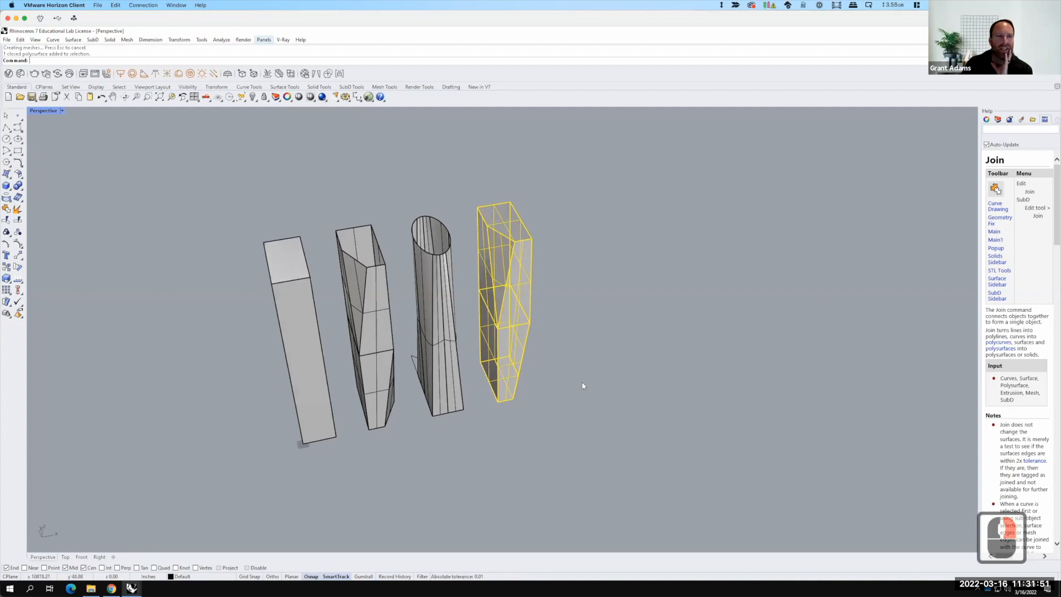
pyautogui.press('F15')
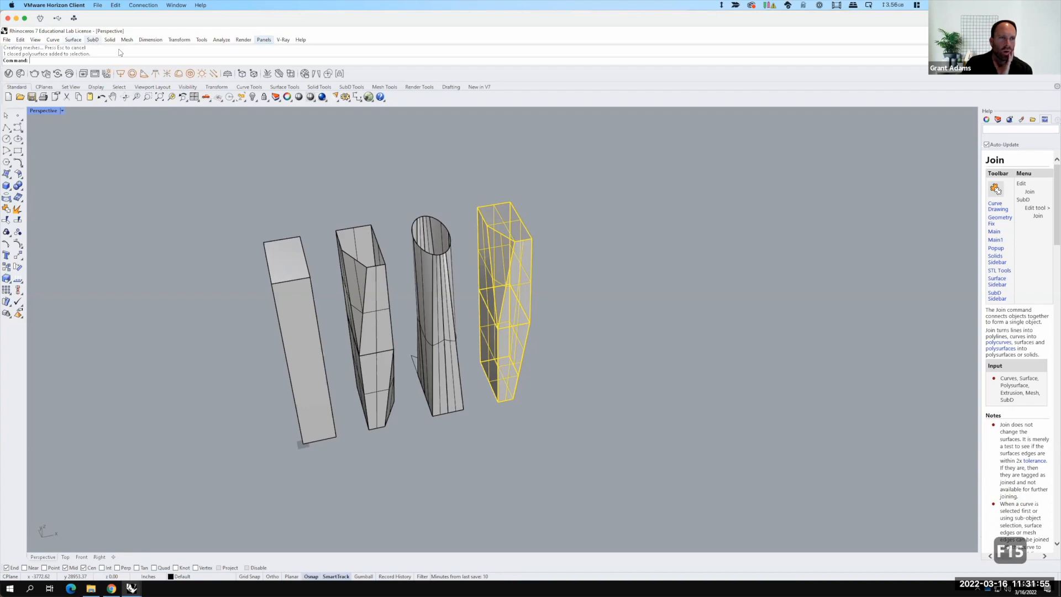
pyautogui.click(180, 39)
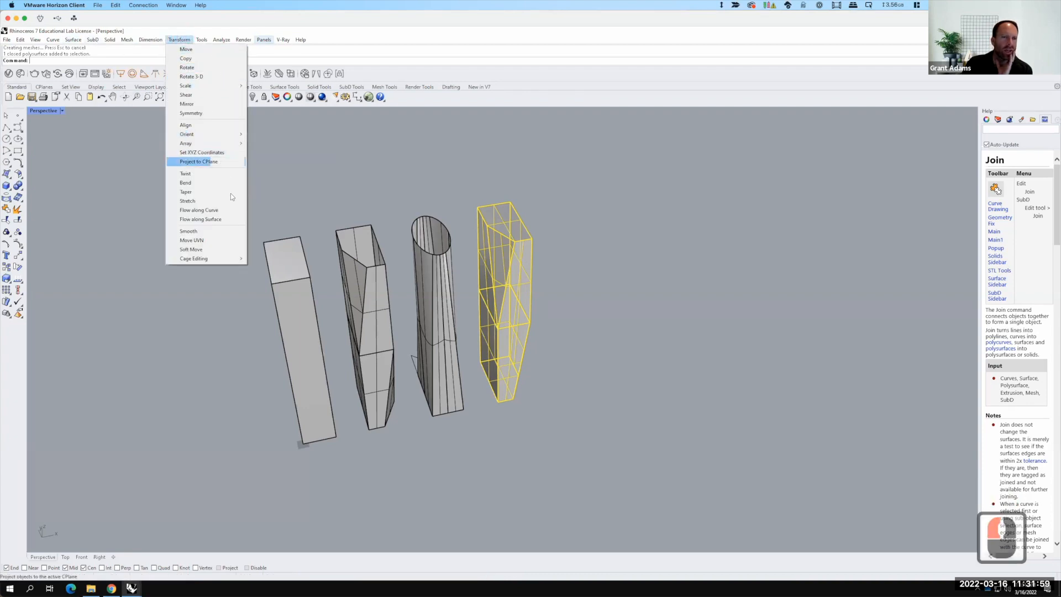
pyautogui.click(222, 260)
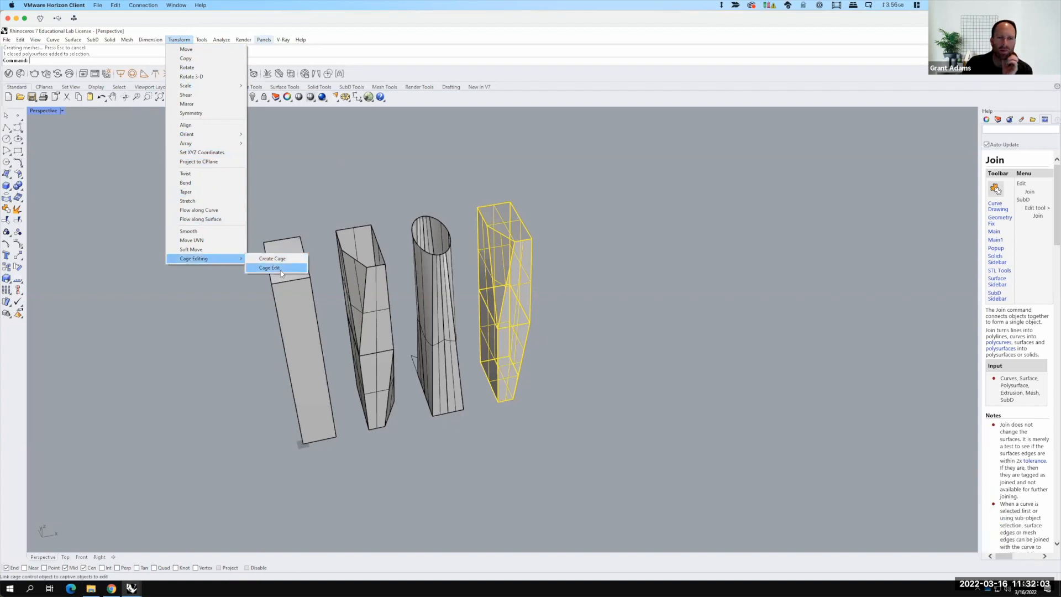
pyautogui.click(281, 270)
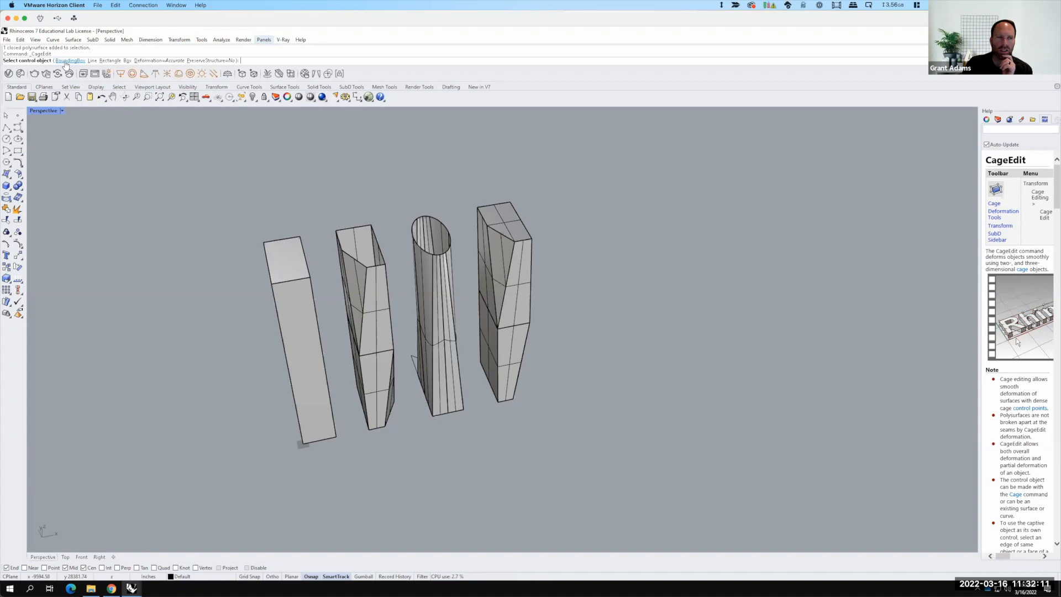
pyautogui.click(65, 61)
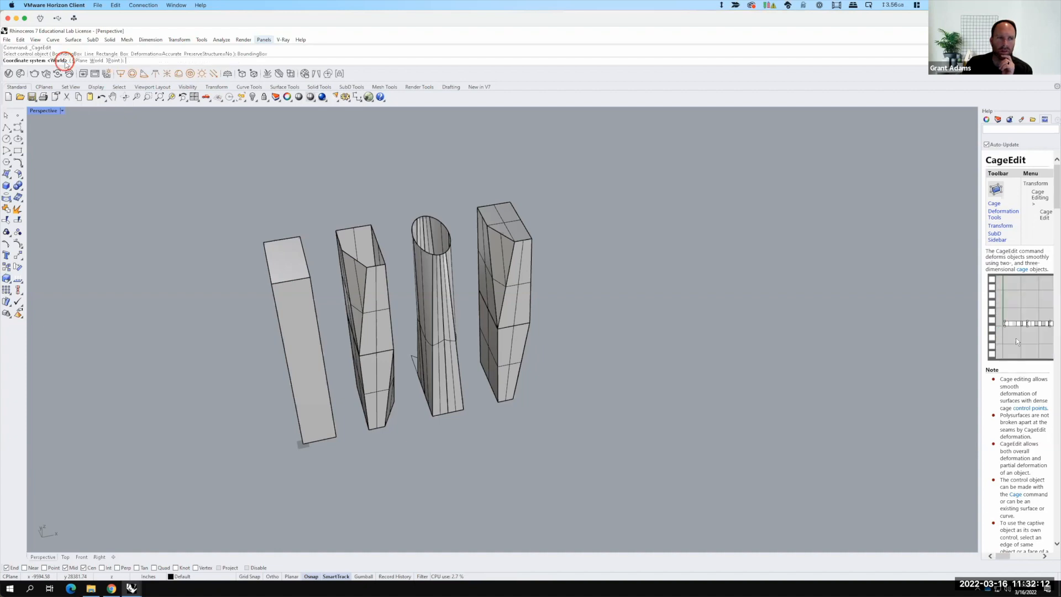
pyautogui.click(96, 61)
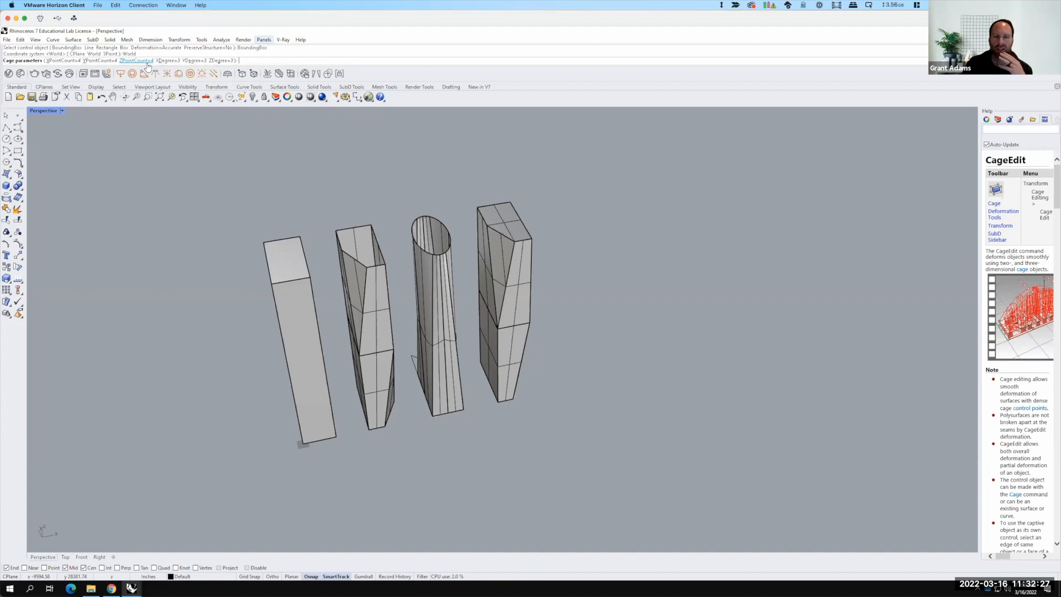
# Step: Set the cage point counts to 2 in X, 2 in Y and 3 in Z, and accept global editing
pyautogui.click(66, 61)
pyautogui.write('2')
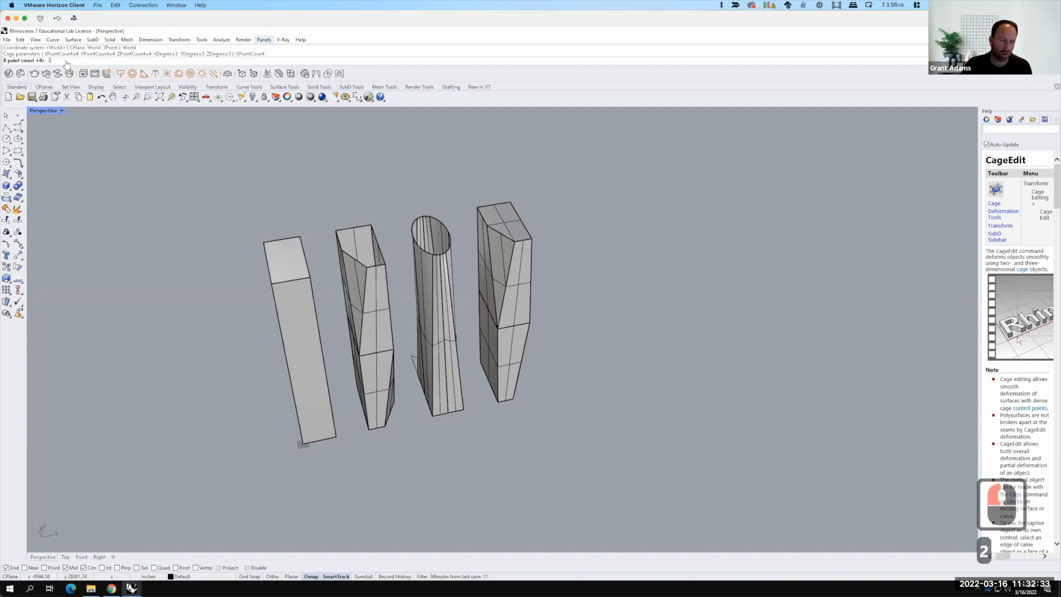
pyautogui.press('Return')
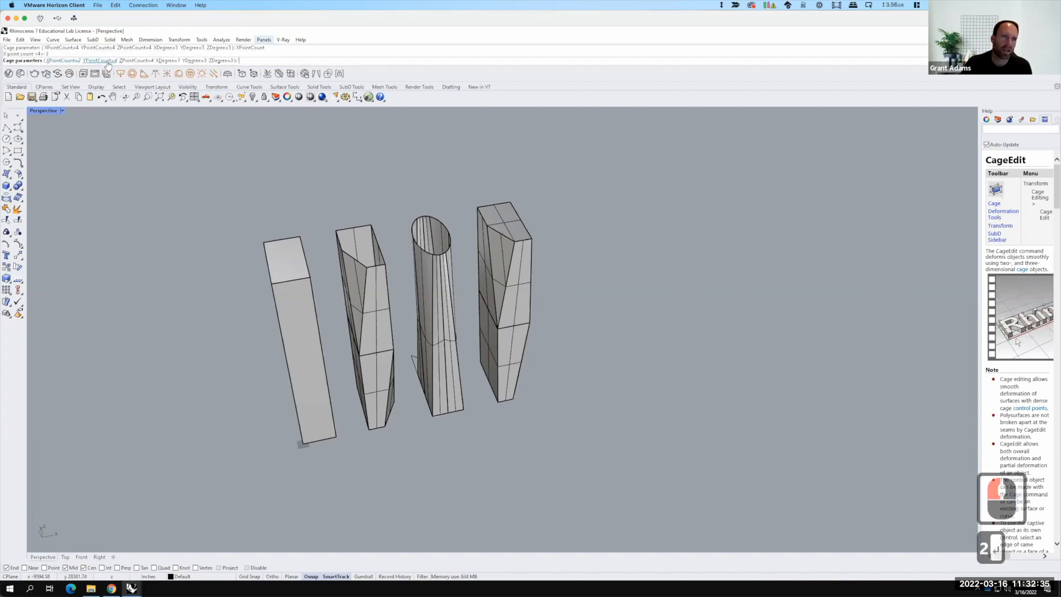
pyautogui.click(108, 61)
pyautogui.write('2')
pyautogui.press('Return')
pyautogui.click(137, 61)
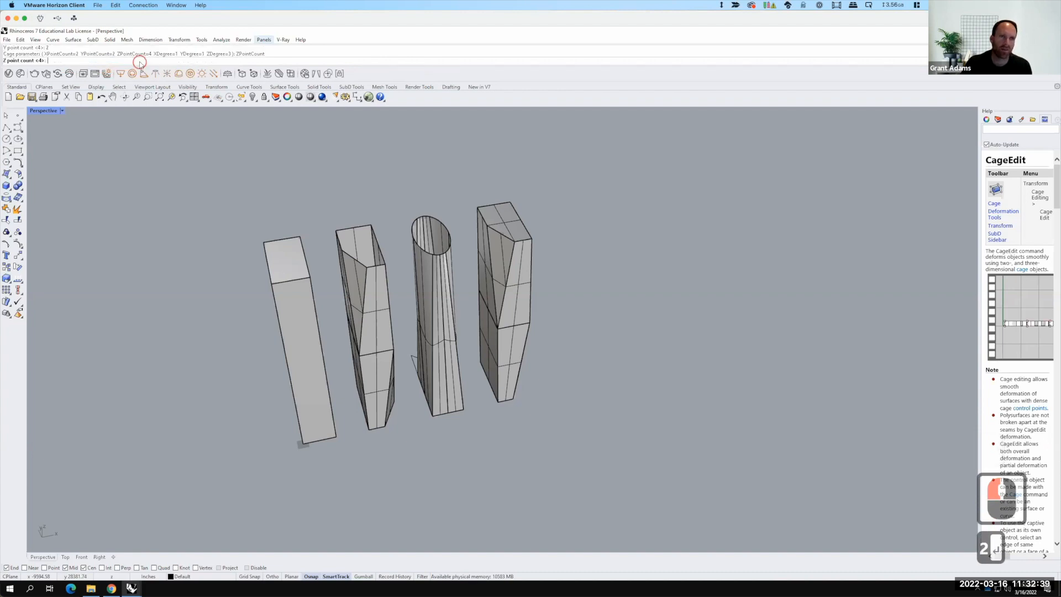
pyautogui.write('3')
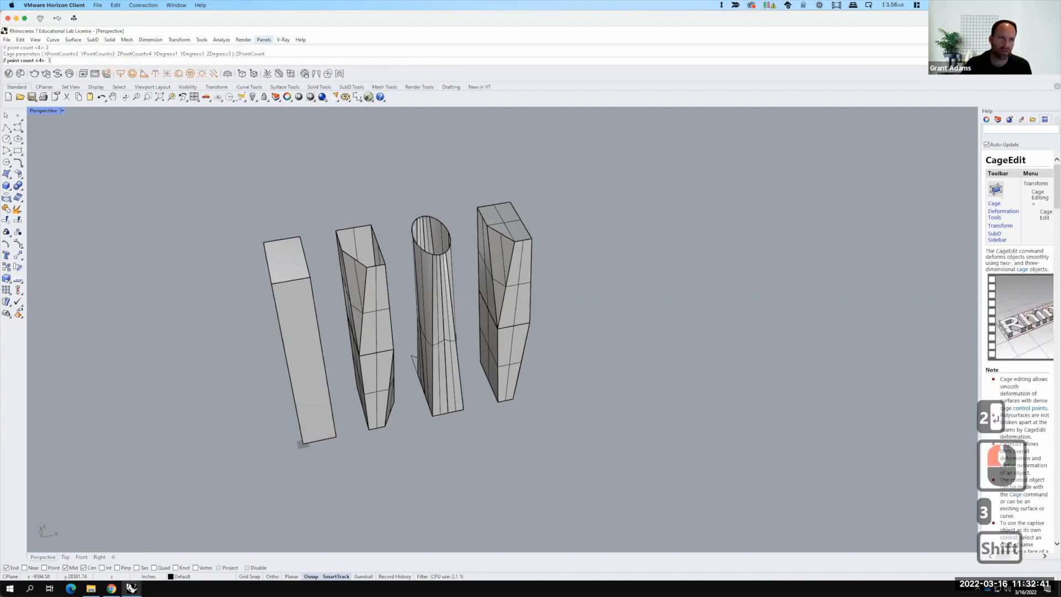
pyautogui.press('Return')
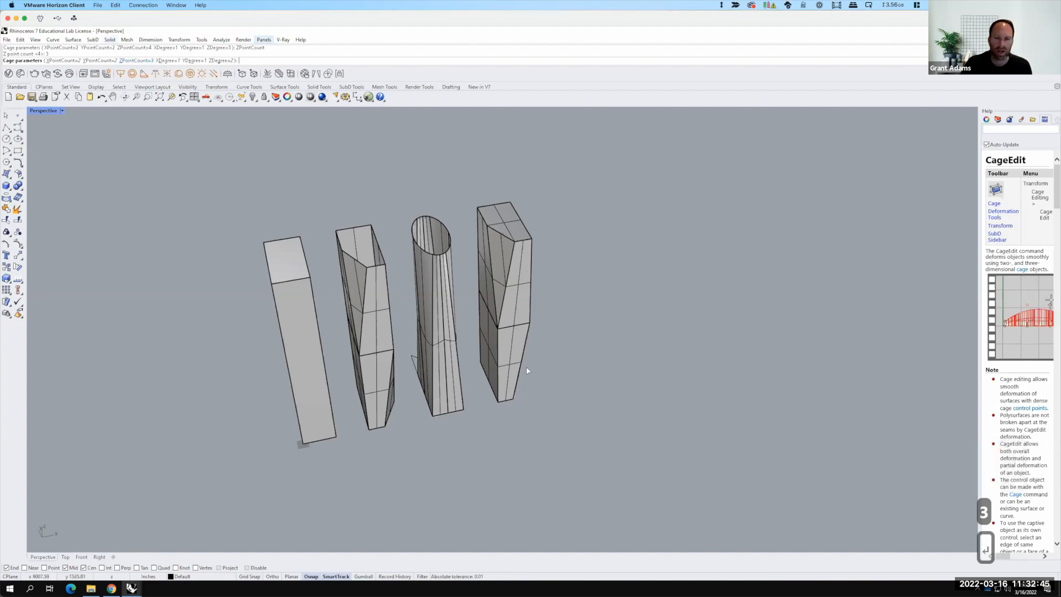
pyautogui.press('Return')
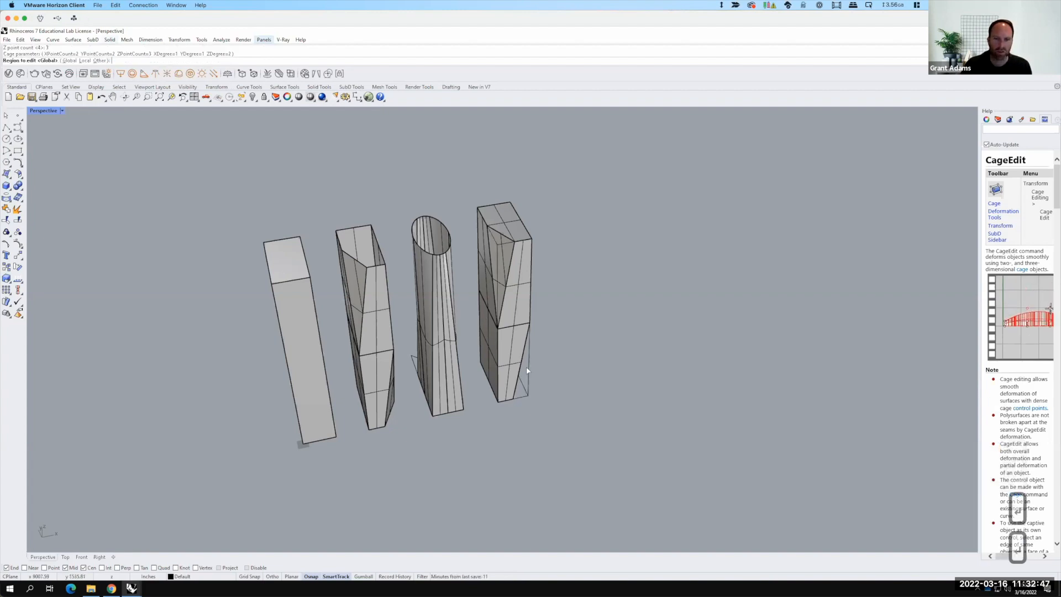
pyautogui.press('Return')
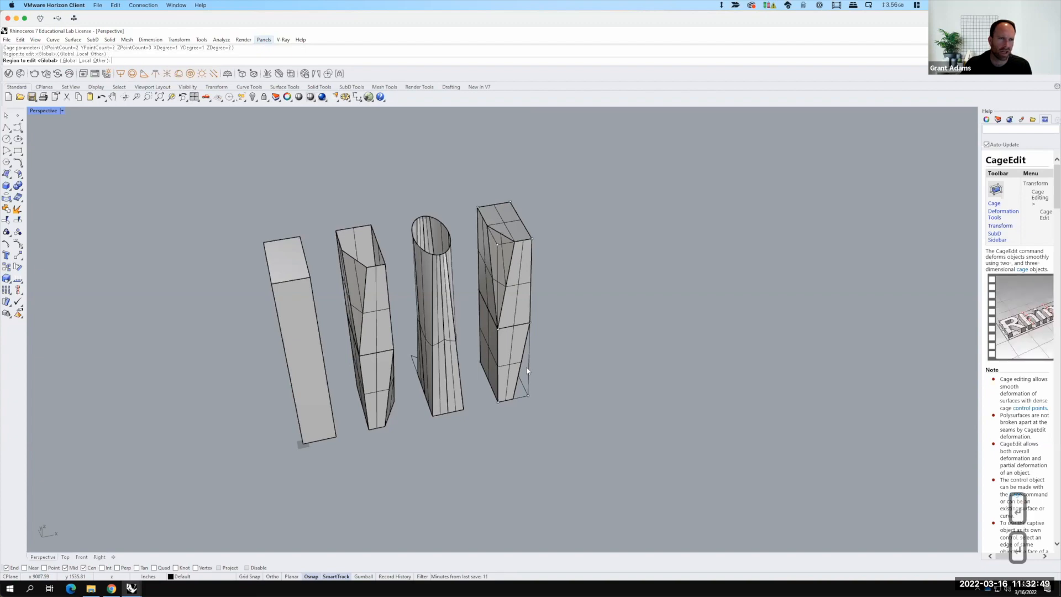
# Step: Try selecting the cage's bottom and top control points of the copied tower
pyautogui.scroll(2, 529, 370)
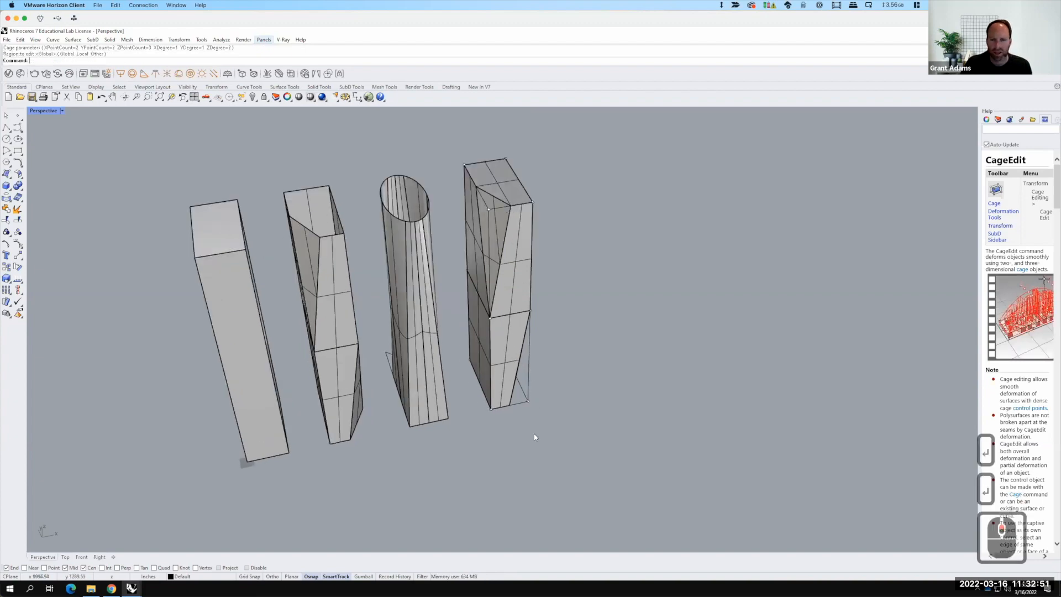
pyautogui.moveTo(492, 415); pyautogui.dragTo(476, 398, button='right')
pyautogui.moveTo(443, 361); pyautogui.dragTo(575, 464)
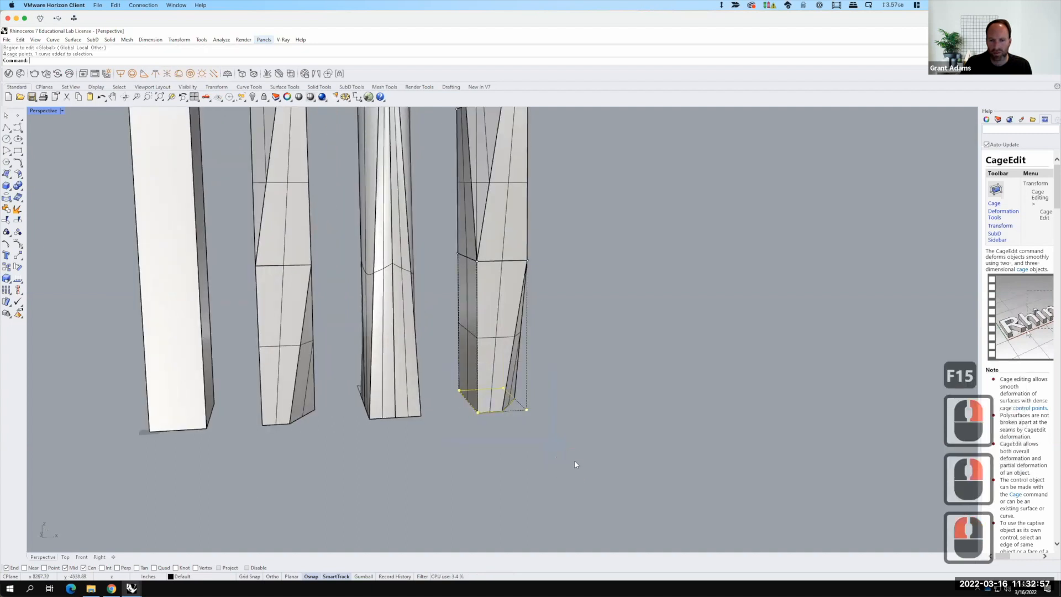
pyautogui.moveTo(437, 213); pyautogui.dragTo(573, 299)
pyautogui.scroll(-4, 493, 237)
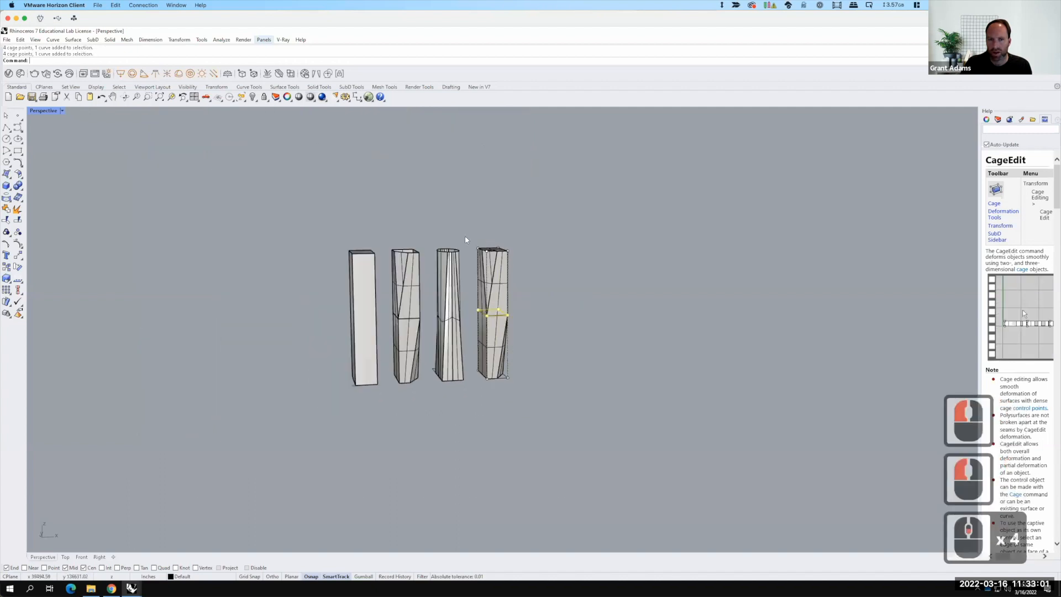
pyautogui.scroll(3, 466, 240)
pyautogui.moveTo(450, 227); pyautogui.dragTo(536, 280)
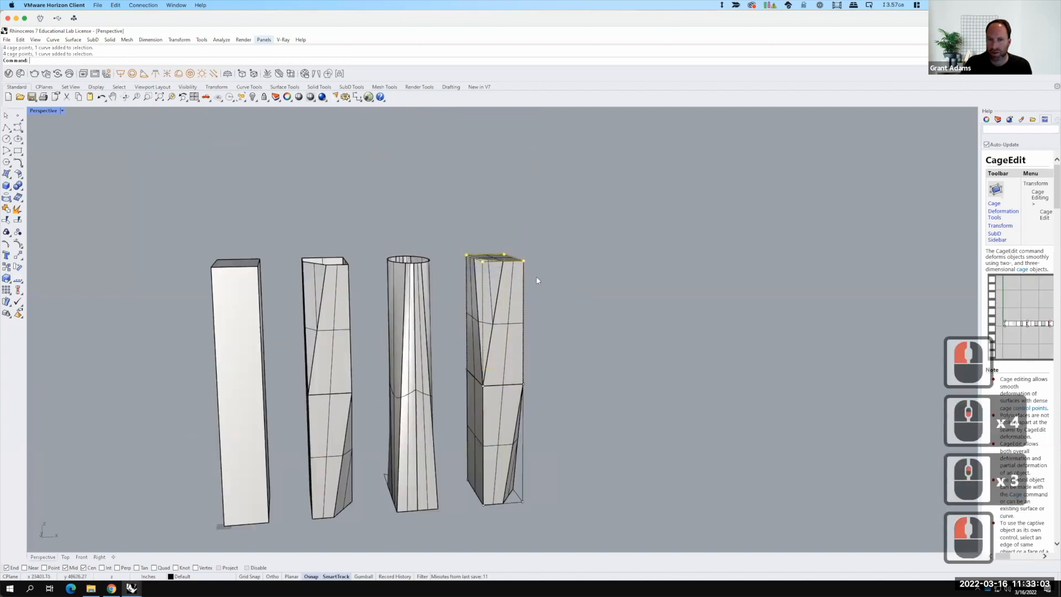
pyautogui.moveTo(529, 283); pyautogui.dragTo(520, 318, button='right')
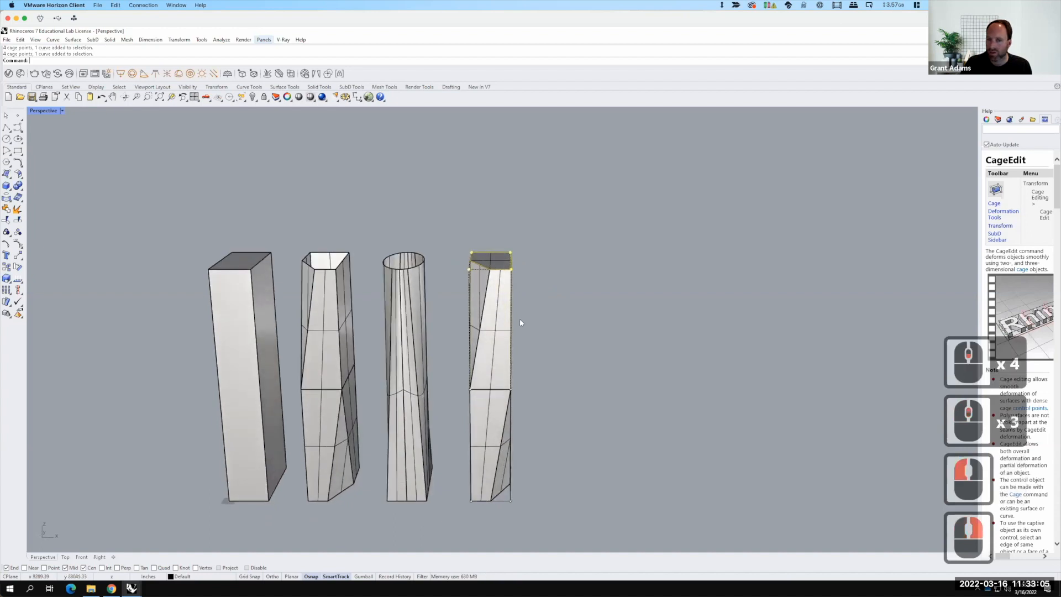
pyautogui.scroll(-2, 495, 339)
pyautogui.scroll(3, 460, 334)
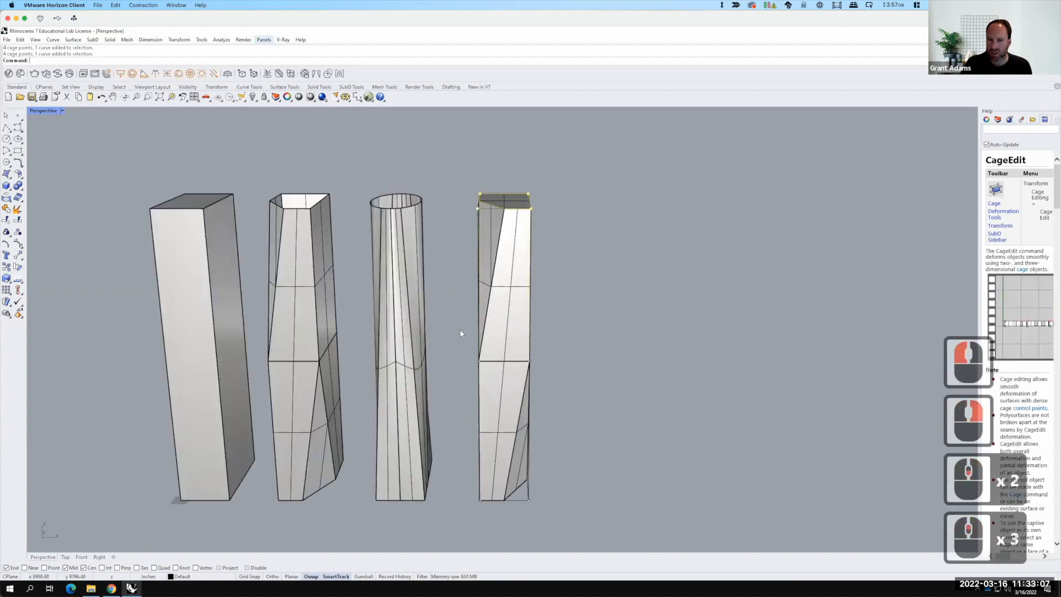
# Step: Rotate the cage's middle control points 30 degrees about the tower's centre
pyautogui.moveTo(462, 321); pyautogui.dragTo(577, 418)
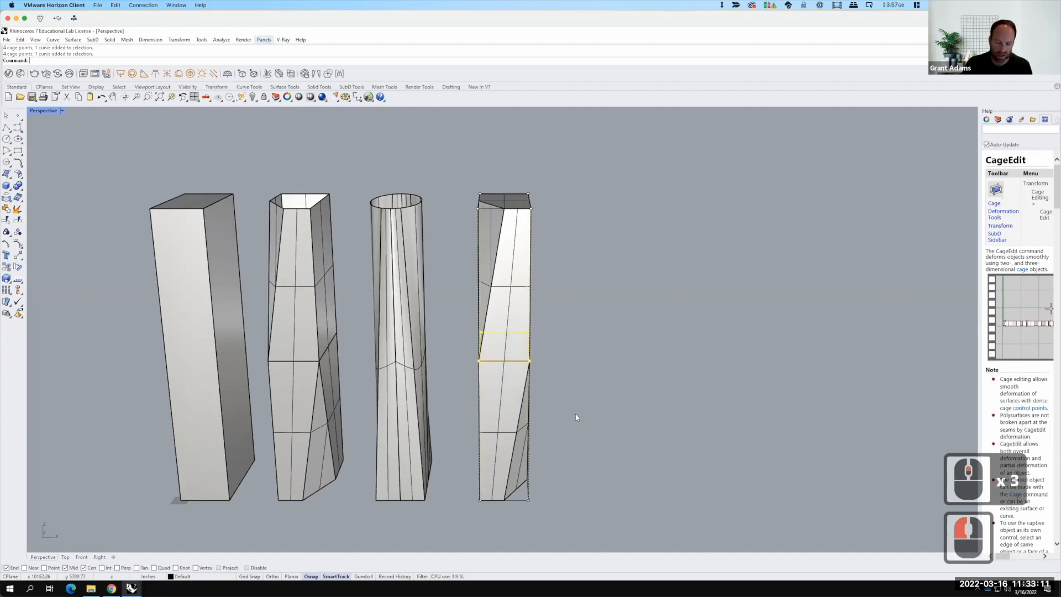
pyautogui.write('rotate')
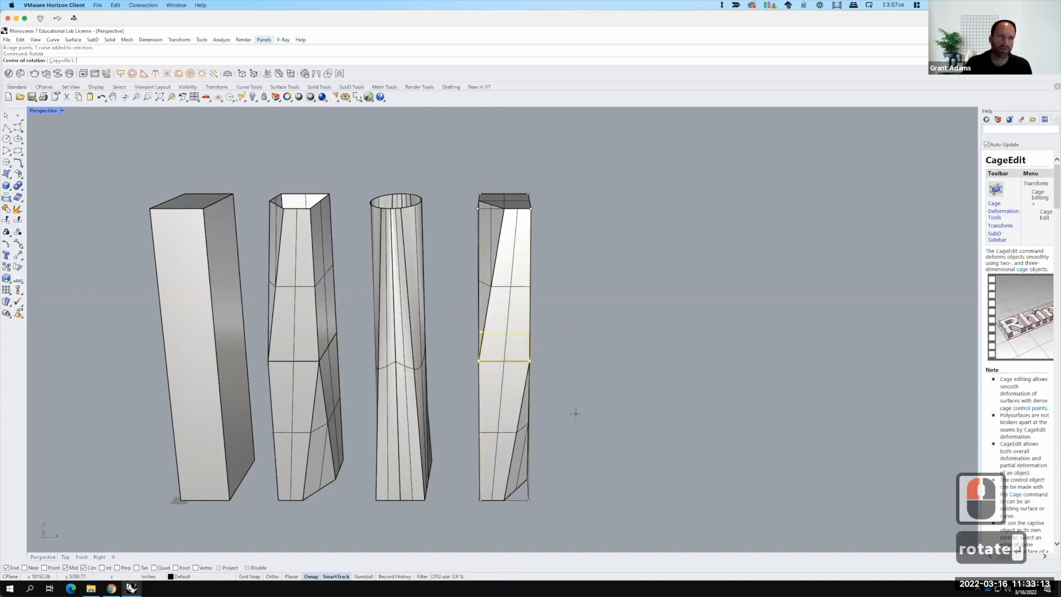
pyautogui.press('Return')
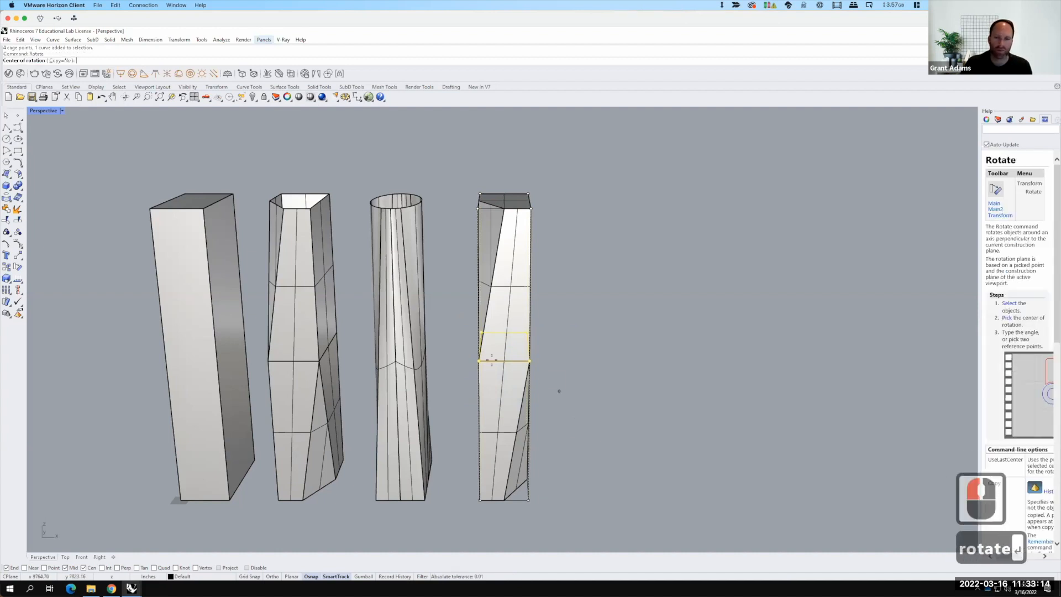
pyautogui.click(504, 345)
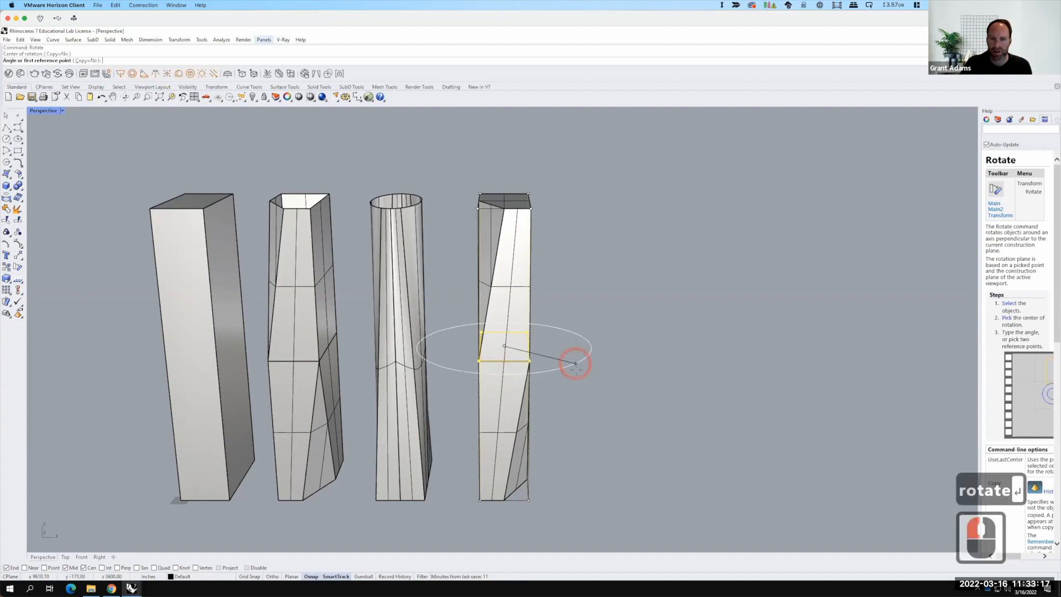
pyautogui.click(576, 370)
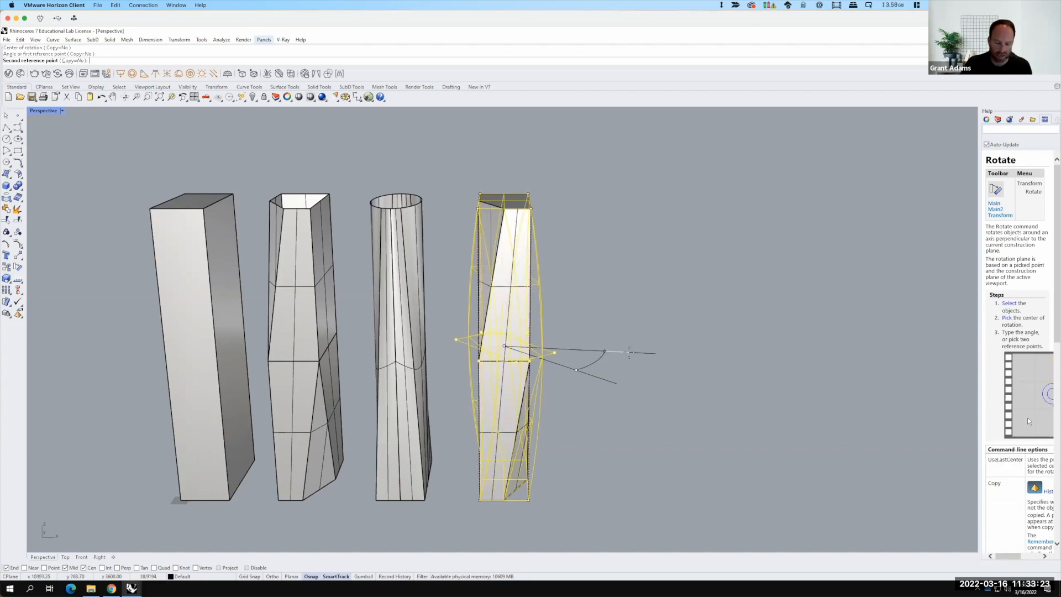
pyautogui.write('0')
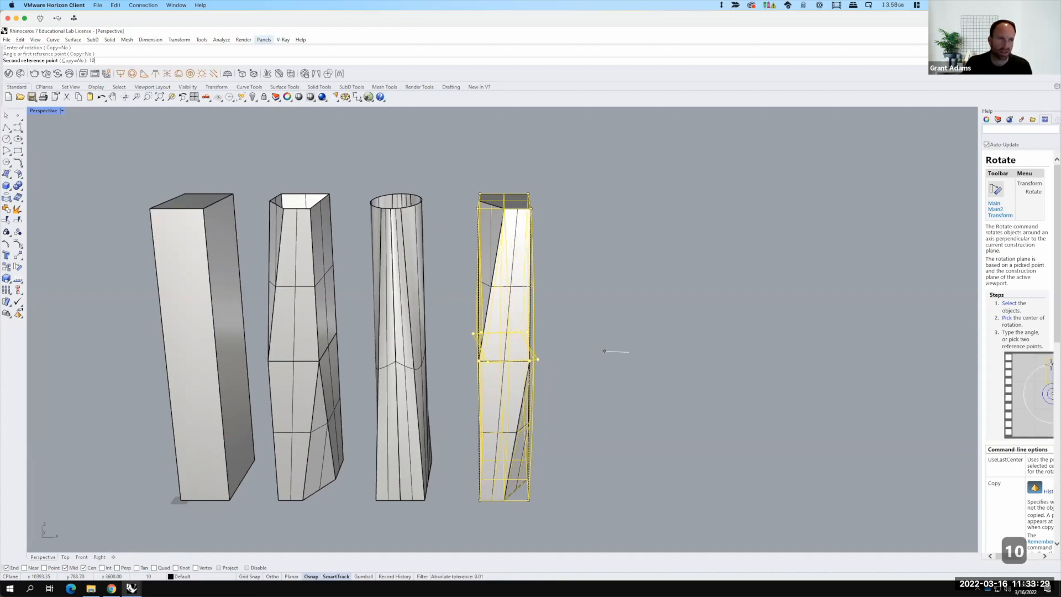
pyautogui.press('BackSpace')
pyautogui.press('BackSpace')
pyautogui.write('30')
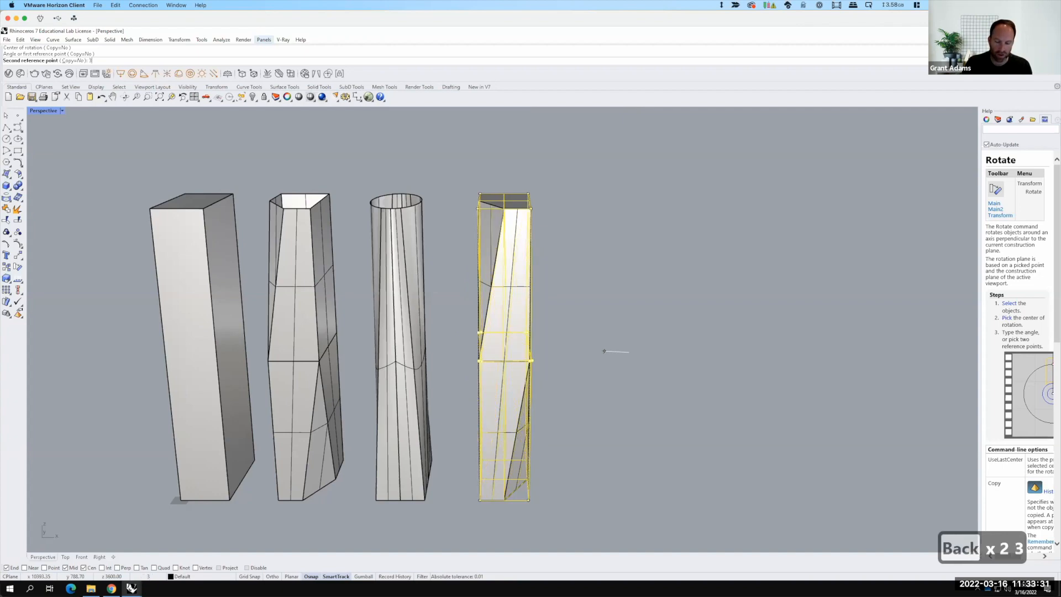
pyautogui.press('Tab')
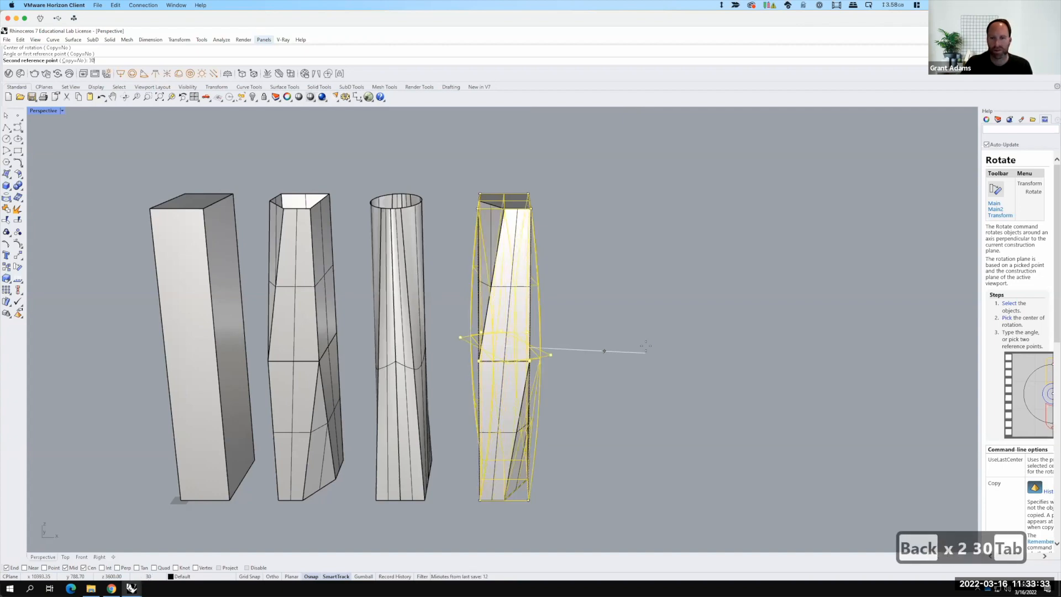
pyautogui.click(645, 346)
# Step: Move the cage's top control points 20 units horizontally
pyautogui.scroll(2, 655, 390)
pyautogui.moveTo(655, 390); pyautogui.dragTo(675, 393, button='right')
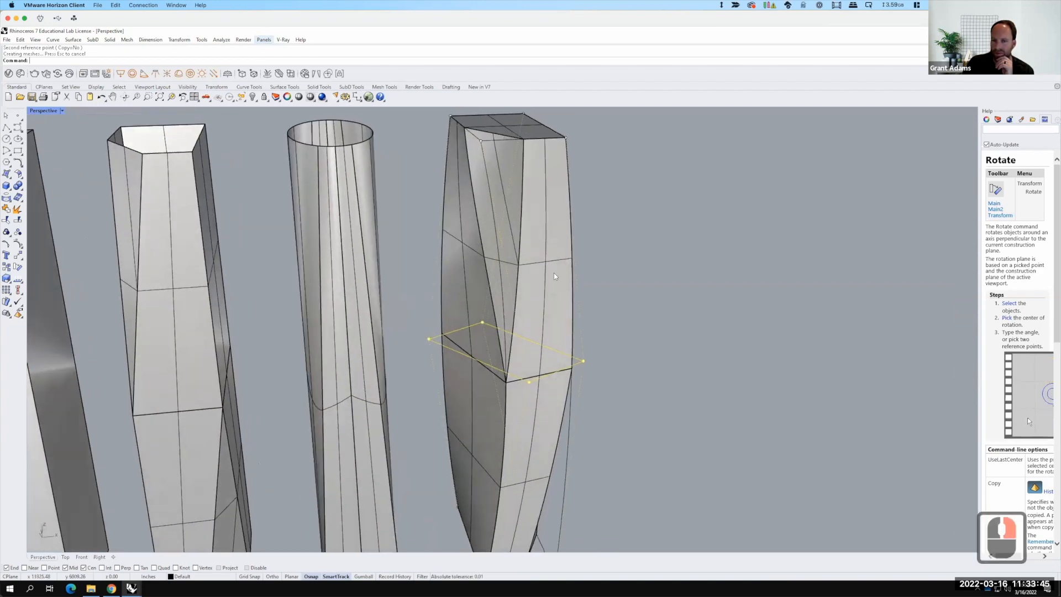
pyautogui.scroll(-2, 526, 248)
pyautogui.scroll(2, 512, 174)
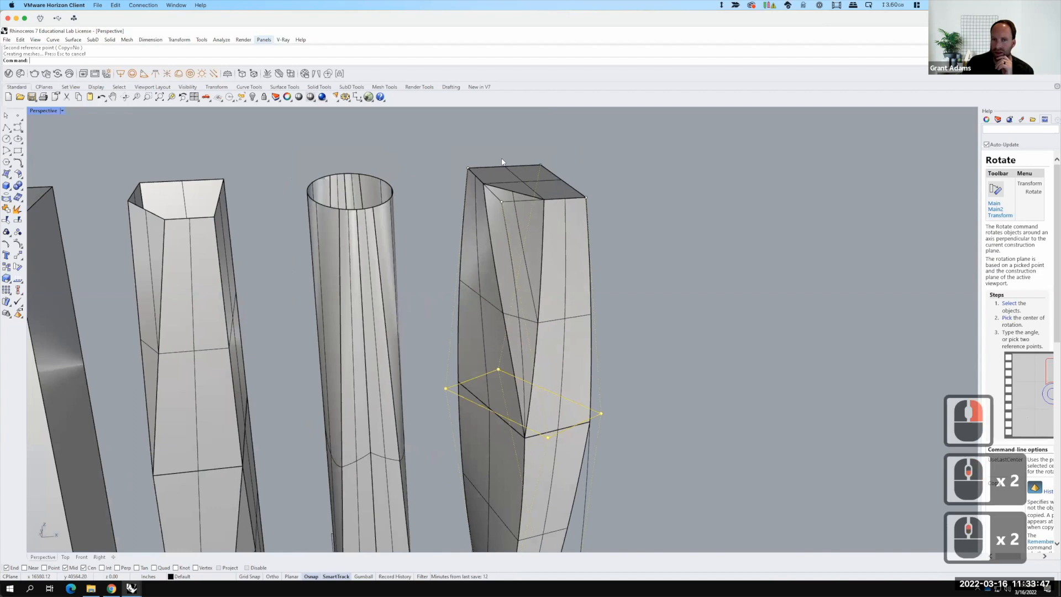
pyautogui.moveTo(440, 131); pyautogui.dragTo(633, 267)
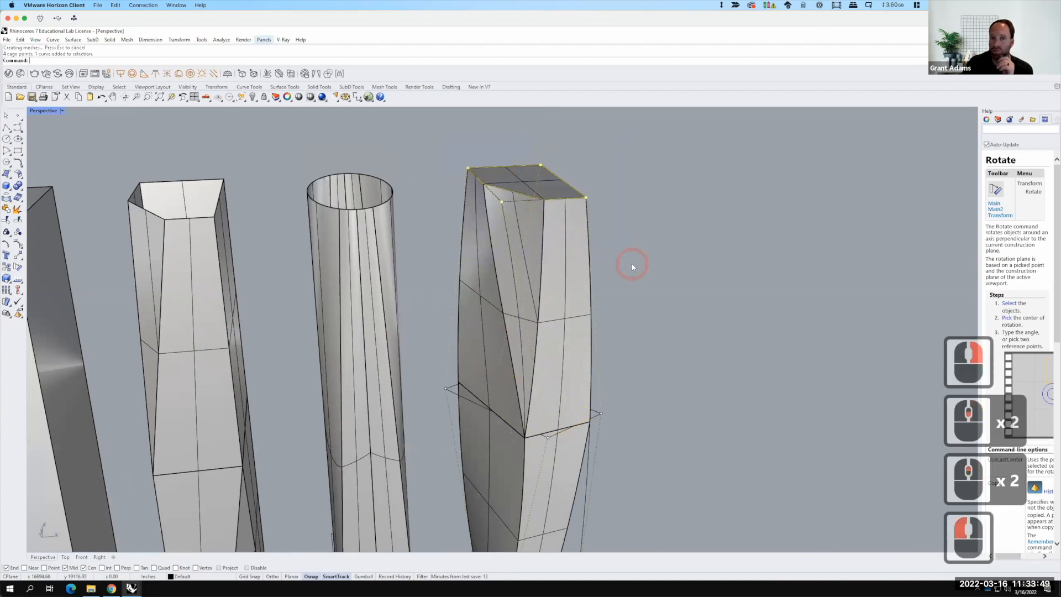
pyautogui.write('move')
pyautogui.press('Return')
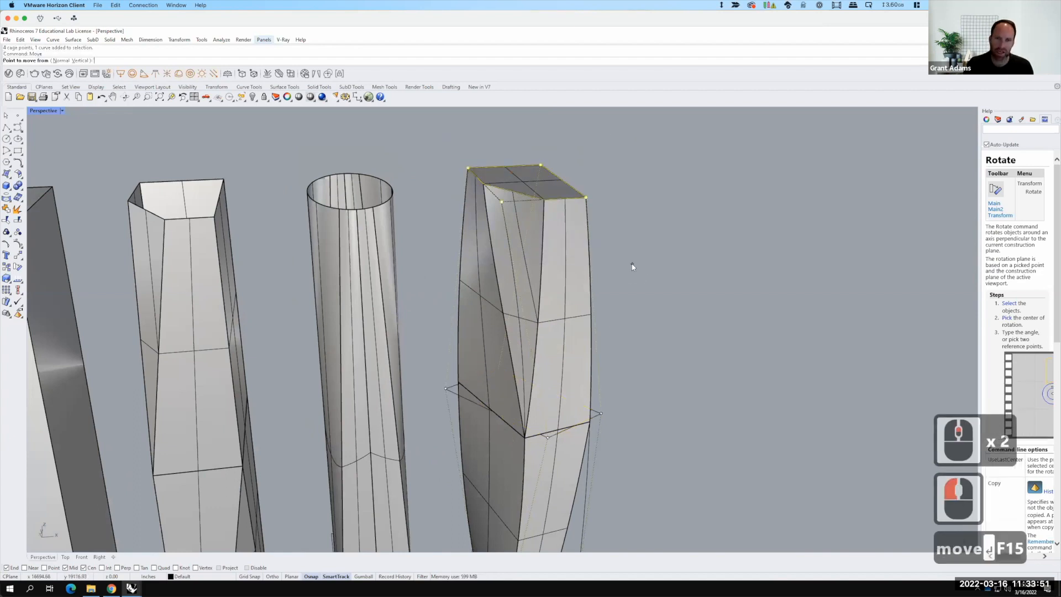
pyautogui.click(676, 314)
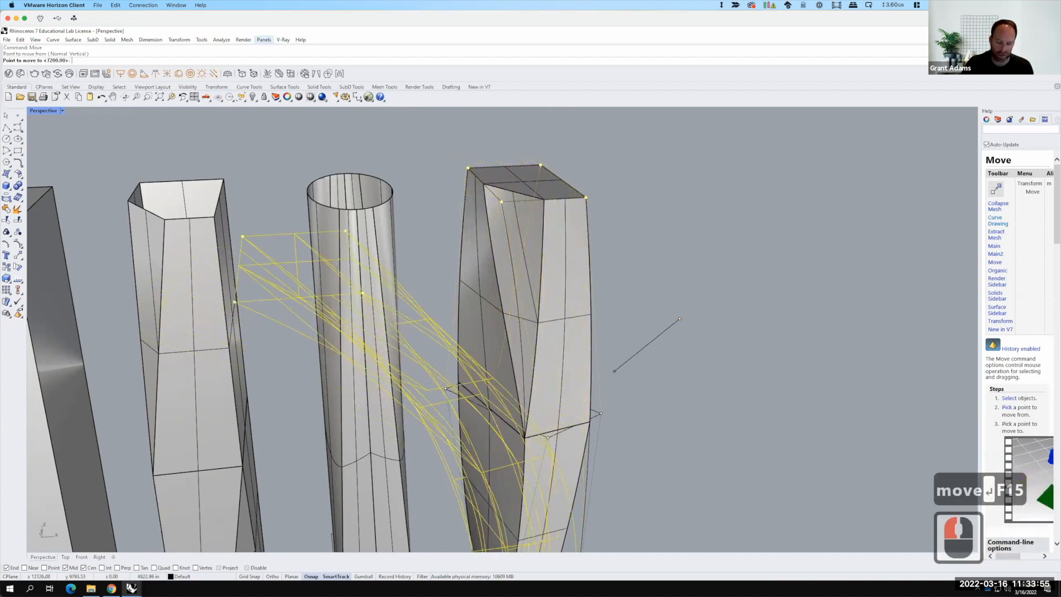
pyautogui.write('20')
pyautogui.press('Return')
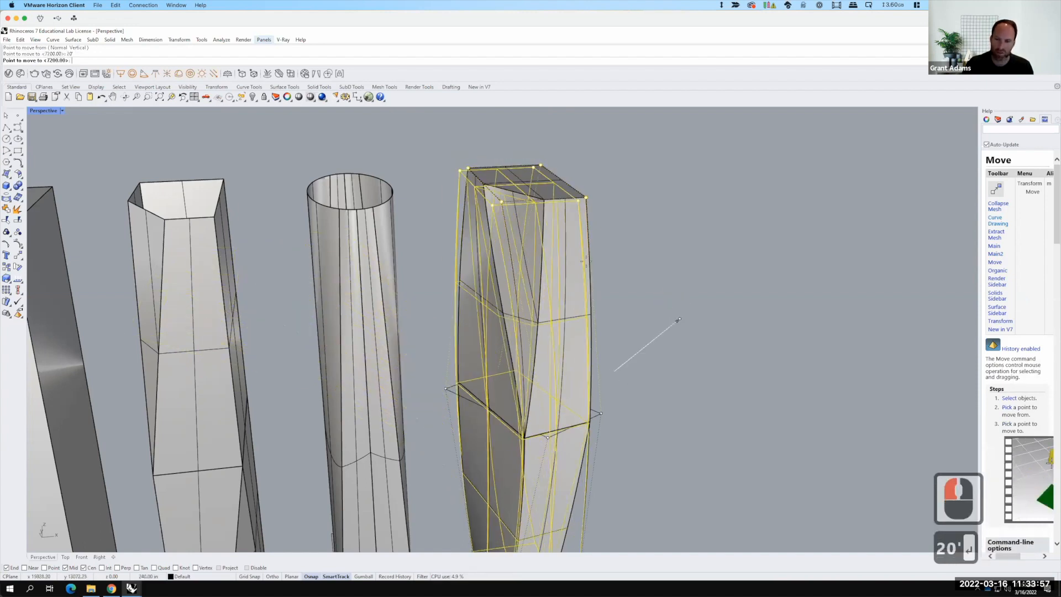
pyautogui.keyDown('shift'); pyautogui.click(644, 254); pyautogui.keyUp('shift')
# Step: Move the cage's top control points a further 80' horizontally
pyautogui.moveTo(558, 350); pyautogui.dragTo(486, 330, button='right')
pyautogui.scroll(-4, 503, 312)
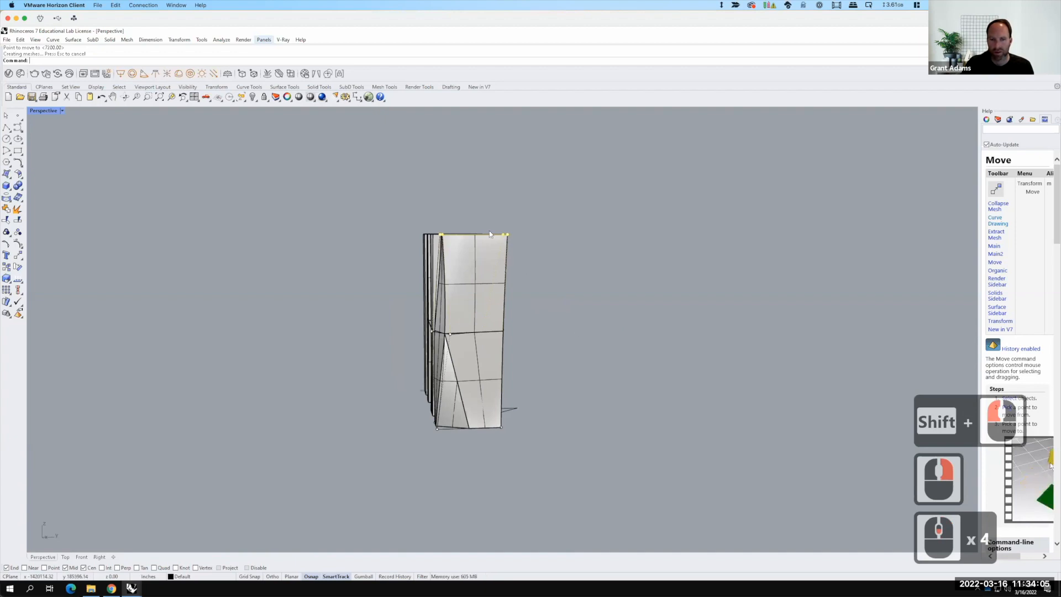
pyautogui.scroll(4, 489, 234)
pyautogui.moveTo(490, 234); pyautogui.dragTo(481, 266, button='right')
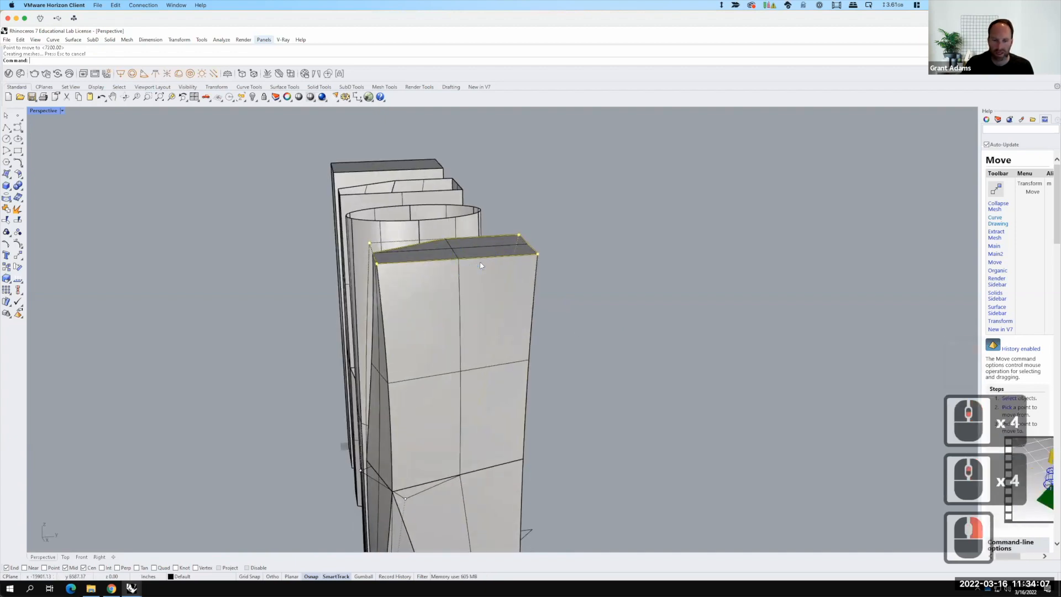
pyautogui.write('move')
pyautogui.press('Return')
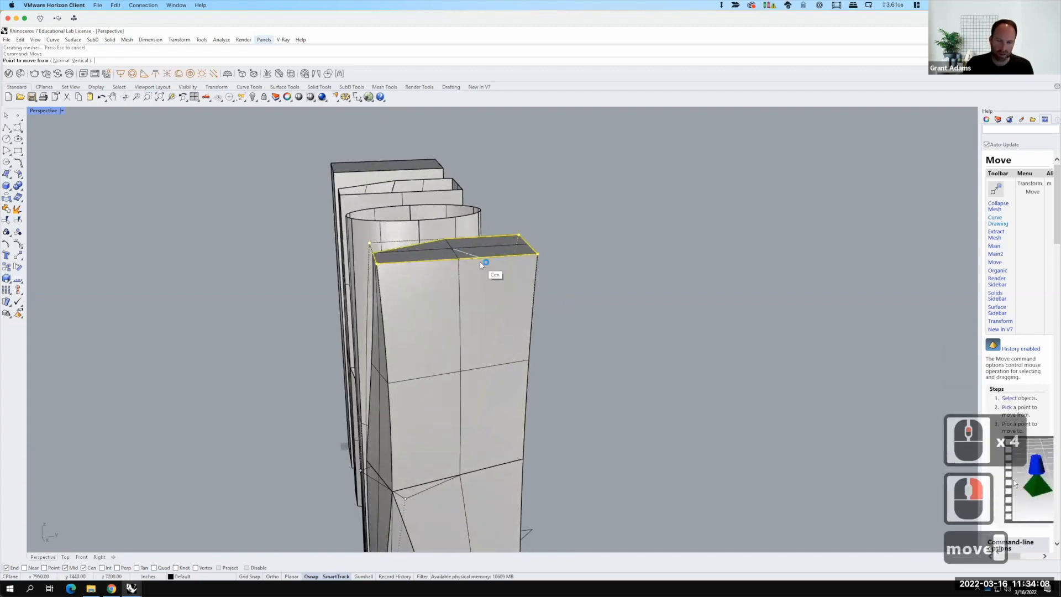
pyautogui.click(601, 382)
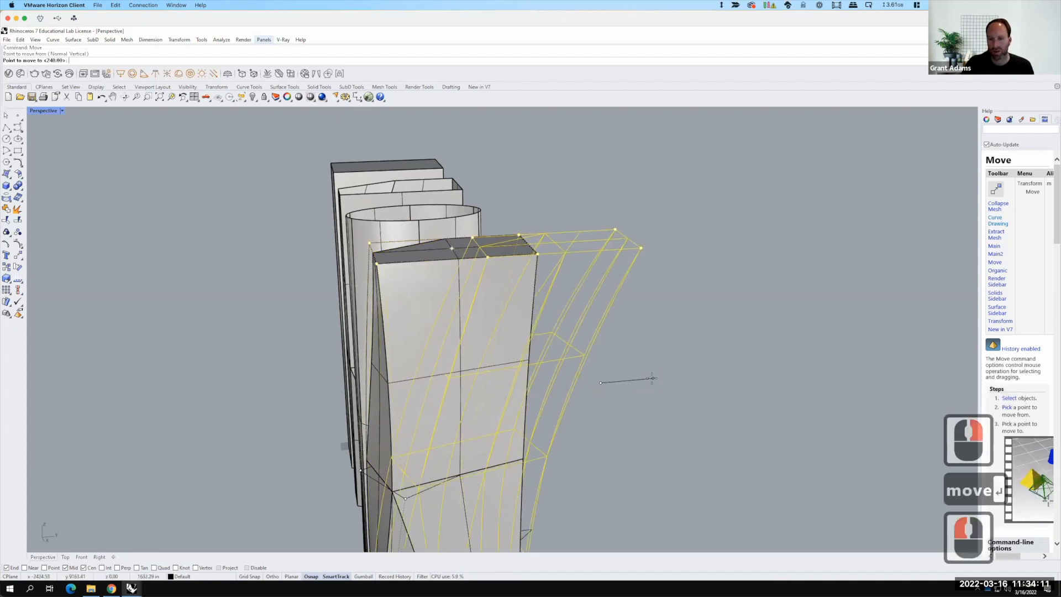
pyautogui.write("80'")
pyautogui.press('Return')
pyautogui.press('shift')
pyautogui.keyDown('shift'); pyautogui.click(671, 368); pyautogui.keyUp('shift')
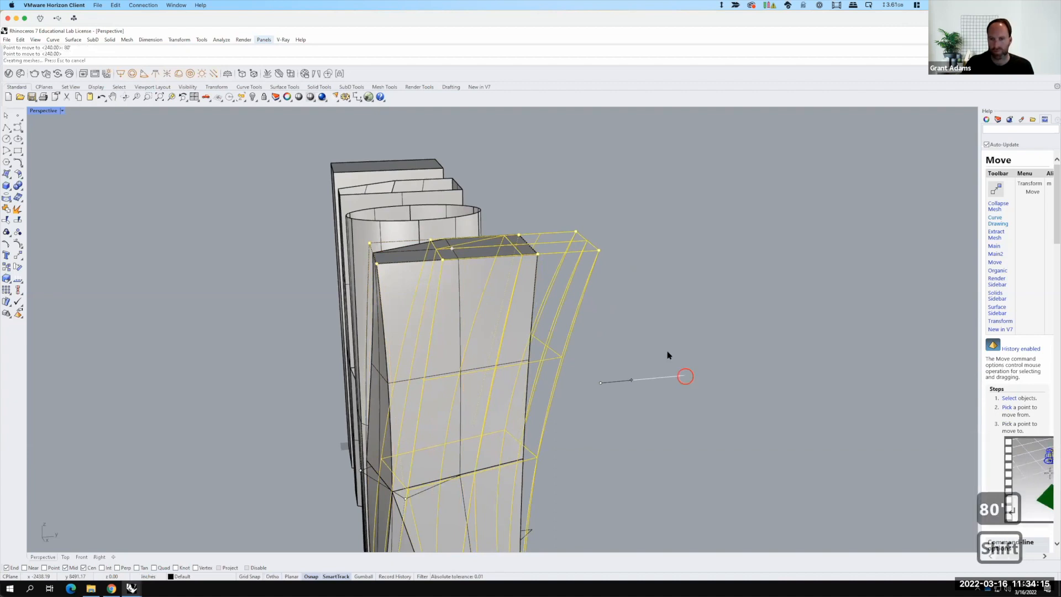
# Step: Copy the plain box tower to a new spot to the right of the other towers
pyautogui.scroll(-5, 666, 382)
pyautogui.moveTo(649, 381); pyautogui.dragTo(601, 459, button='right')
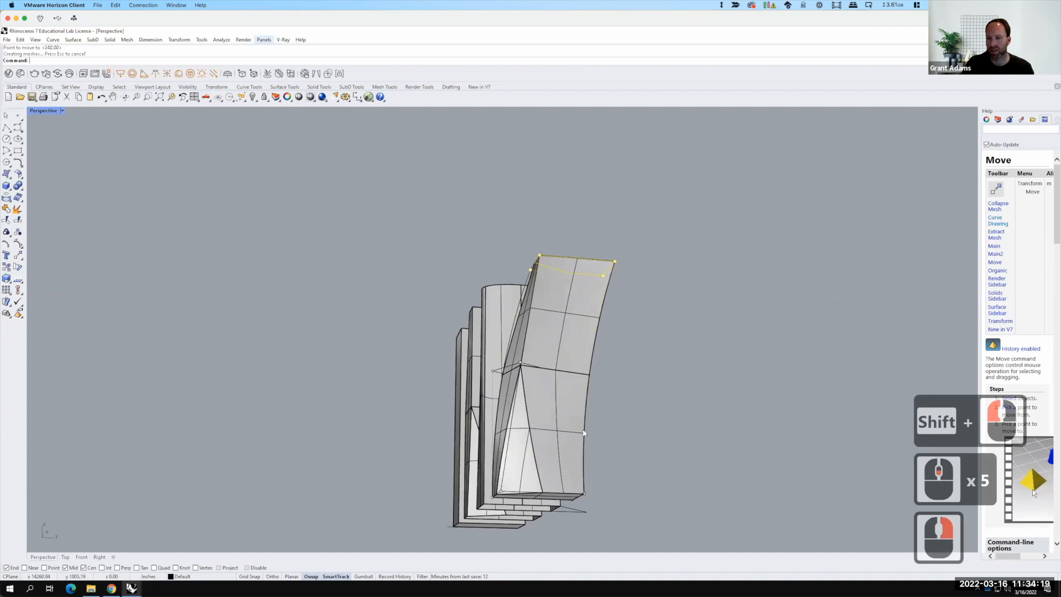
pyautogui.moveTo(558, 420)
pyautogui.mouseDown(button='right')
pyautogui.moveTo(509, 443)
pyautogui.moveTo(554, 421)
pyautogui.moveTo(585, 429)
pyautogui.moveTo(558, 420)
pyautogui.mouseUp(button='right')
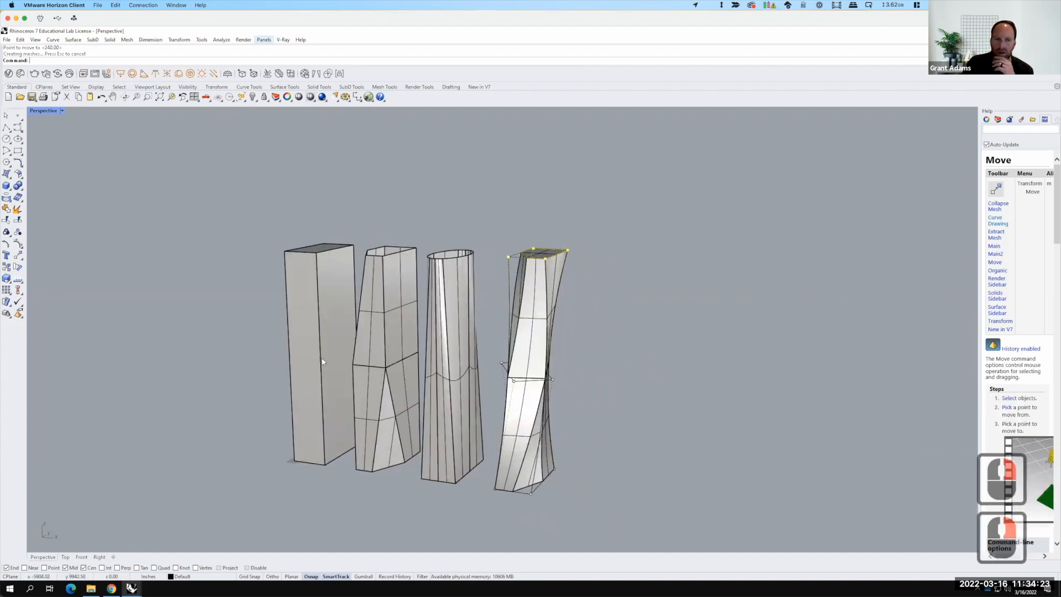
pyautogui.click(300, 305)
pyautogui.write('copy')
pyautogui.press('Return')
pyautogui.scroll(-2, 172, 366)
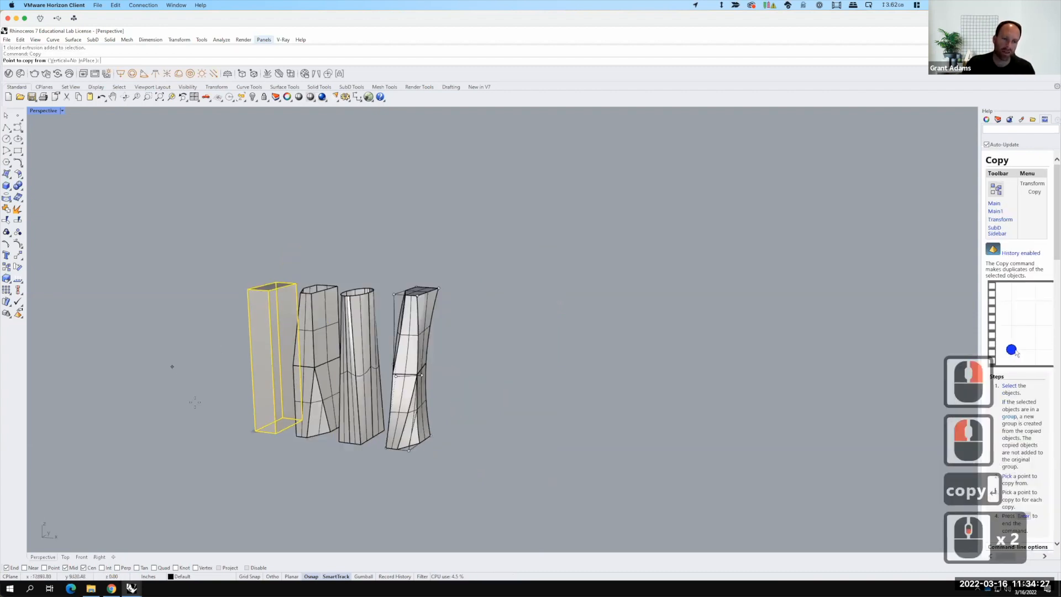
pyautogui.scroll(-1, 195, 402)
pyautogui.click(208, 425)
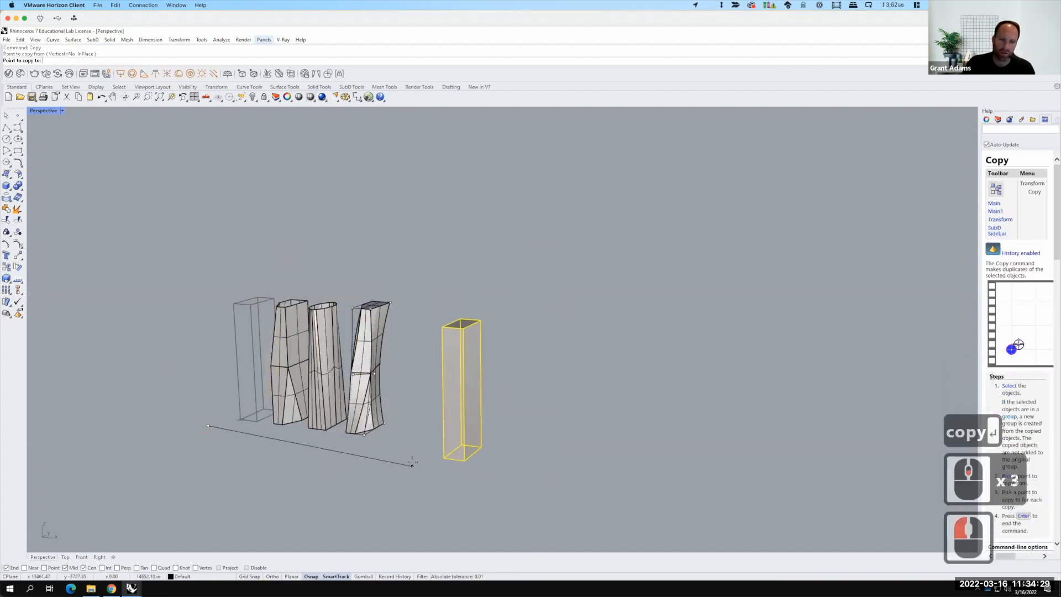
pyautogui.press('shift')
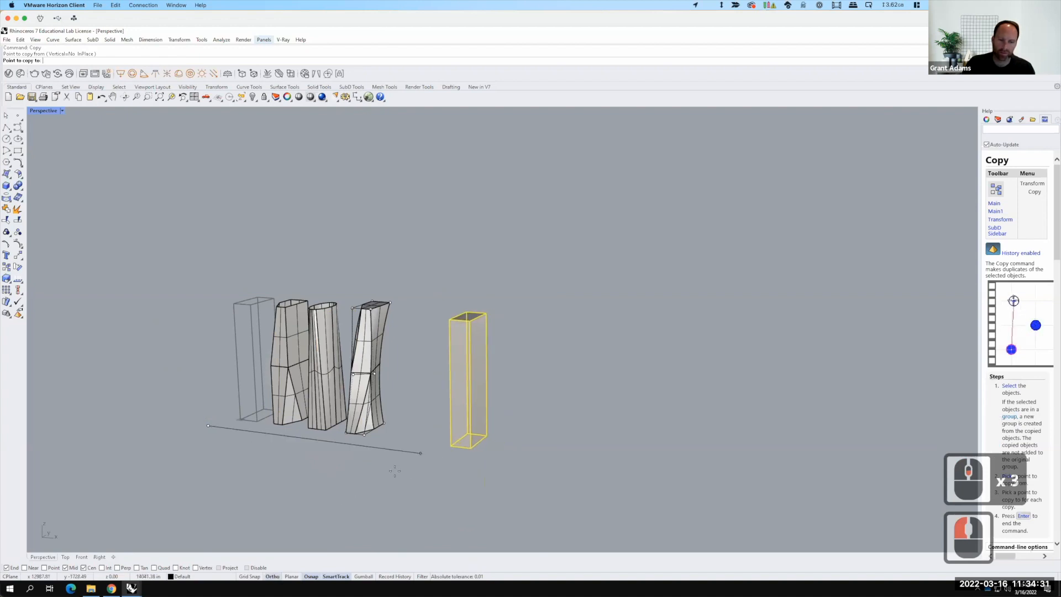
pyautogui.keyDown('shift'); pyautogui.click(398, 436); pyautogui.keyUp('shift')
pyautogui.press('Escape')
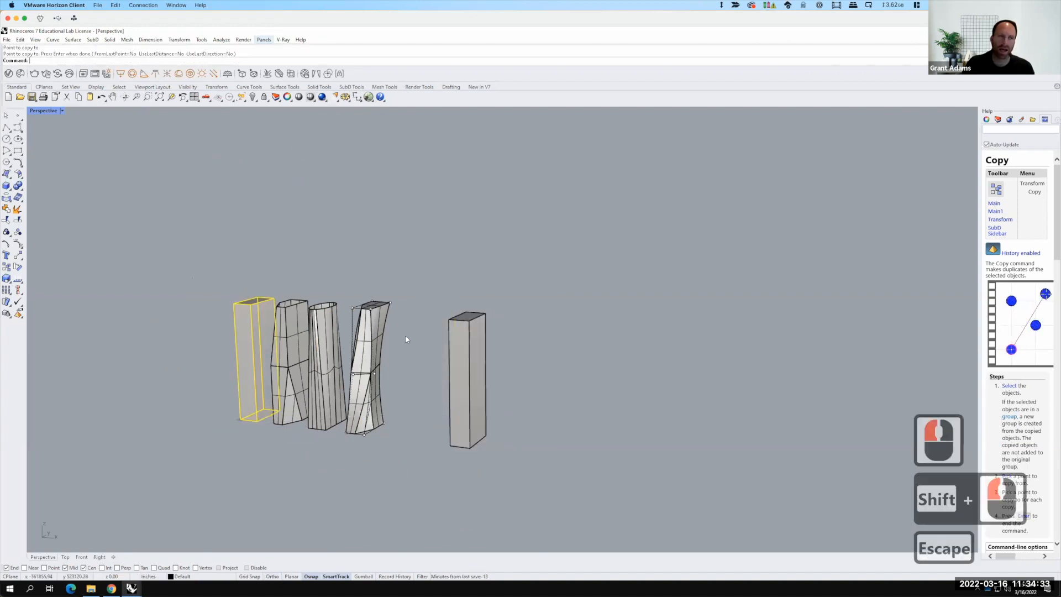
# Step: Start a Cage Edit on the newly copied box tower with a World bounding-box cage
pyautogui.click(460, 348)
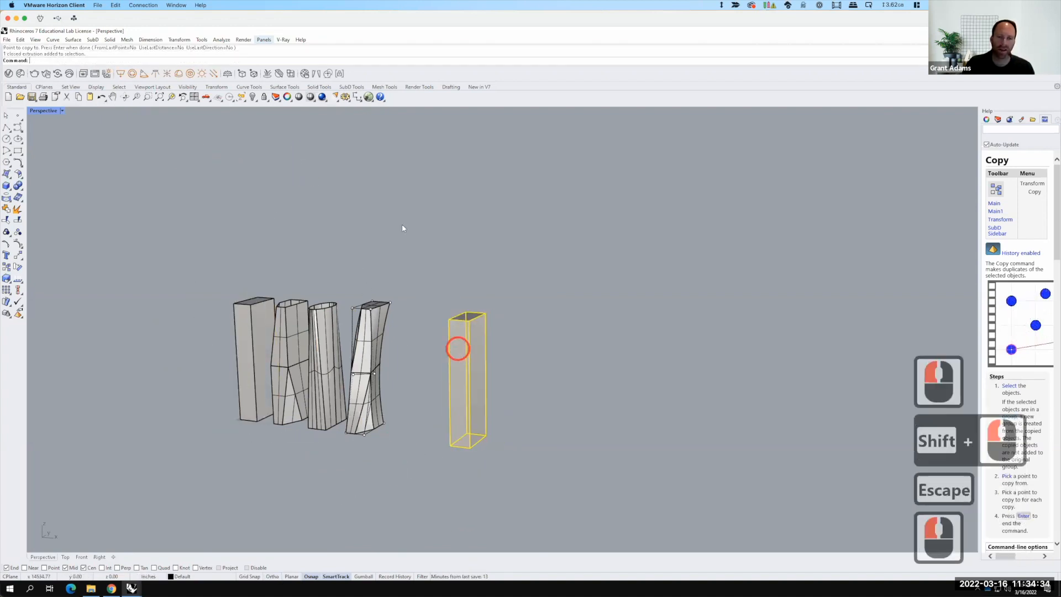
pyautogui.click(180, 41)
pyautogui.moveTo(205, 258)
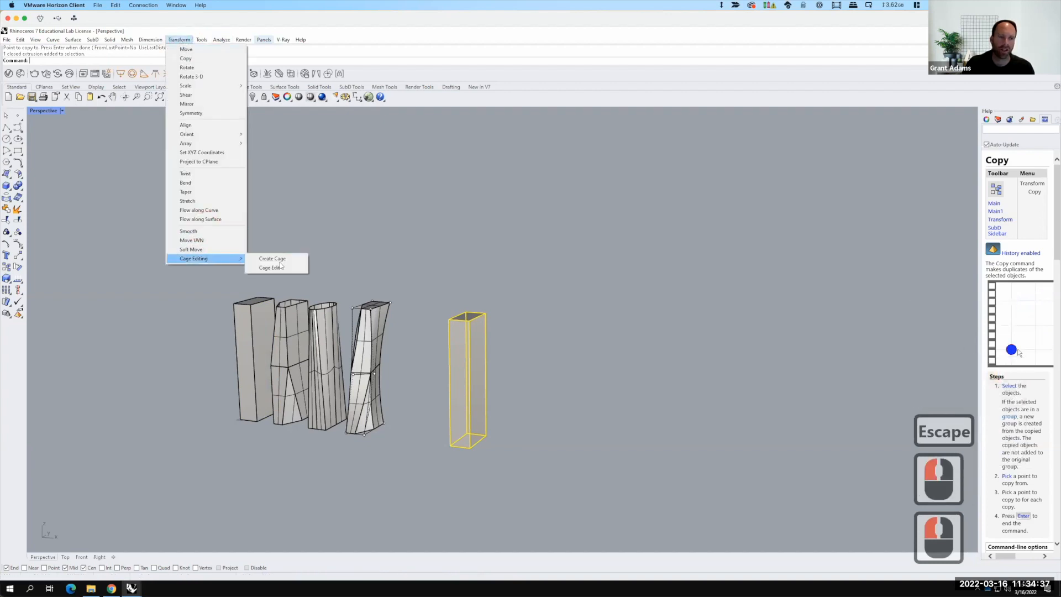
pyautogui.click(281, 266)
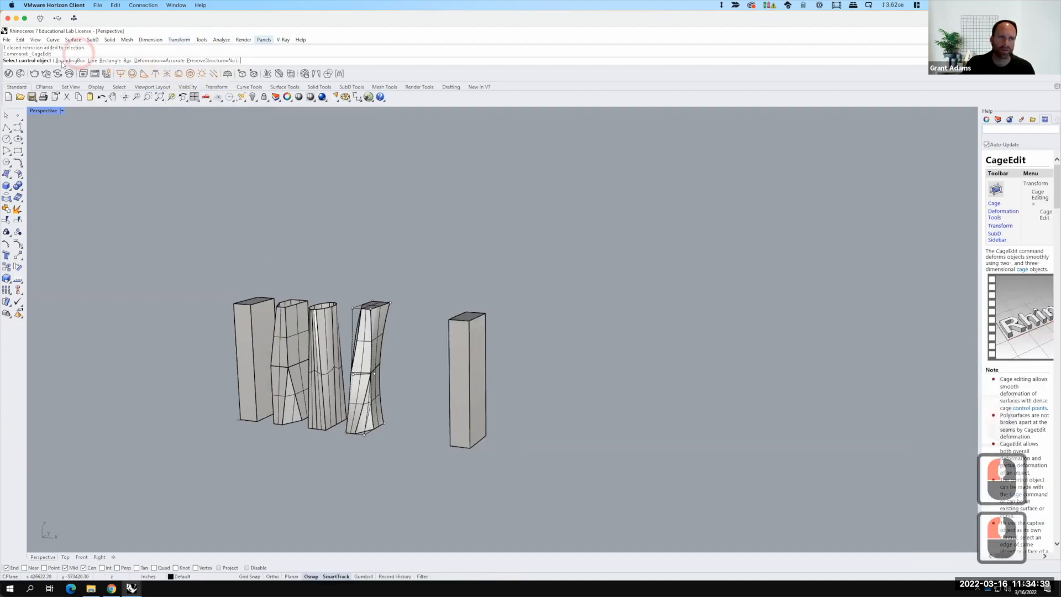
pyautogui.click(66, 61)
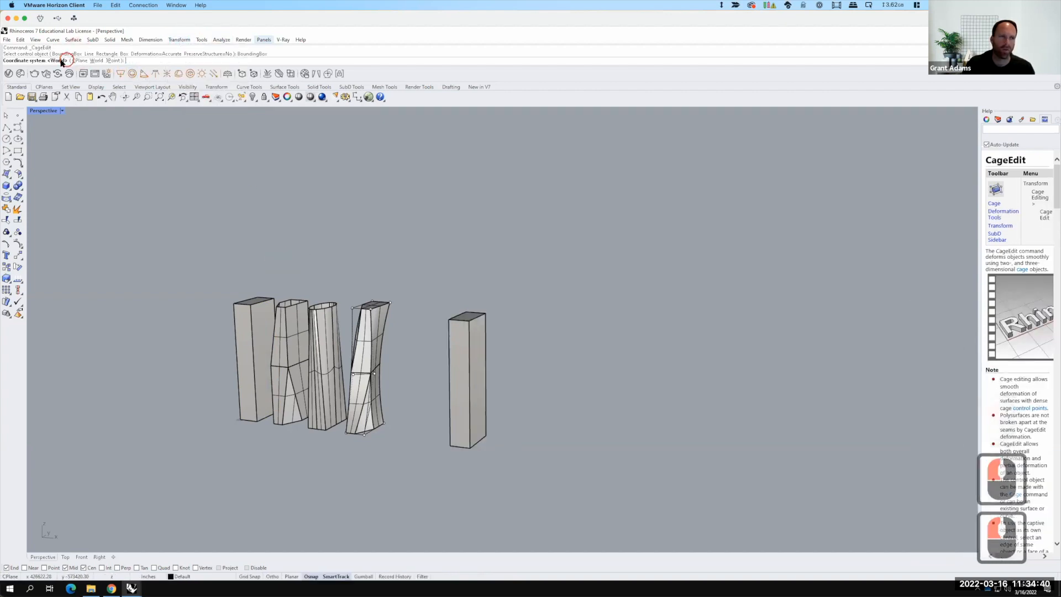
pyautogui.click(96, 61)
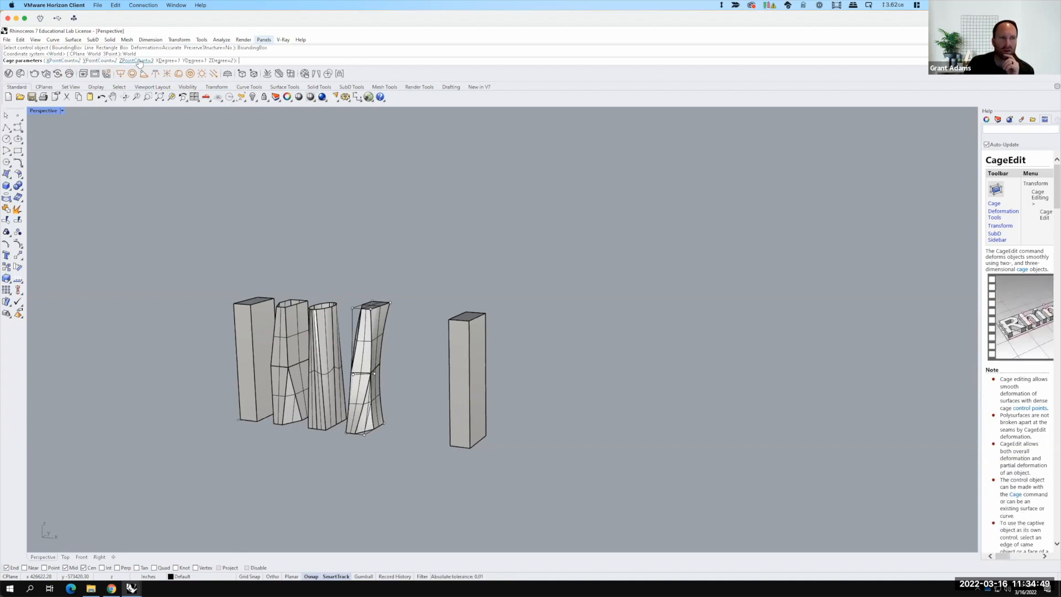
pyautogui.press('F15')
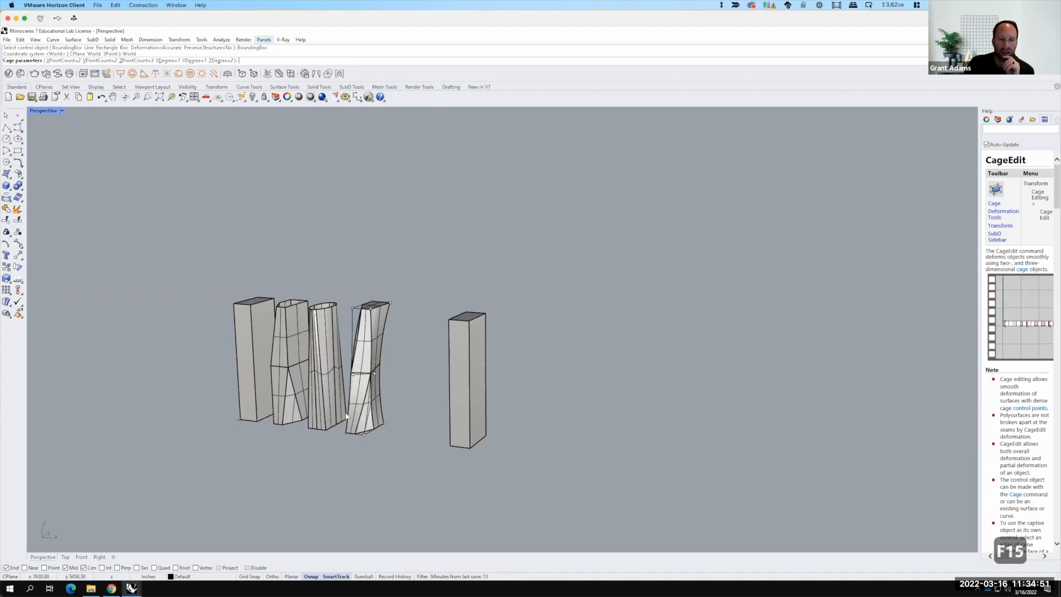
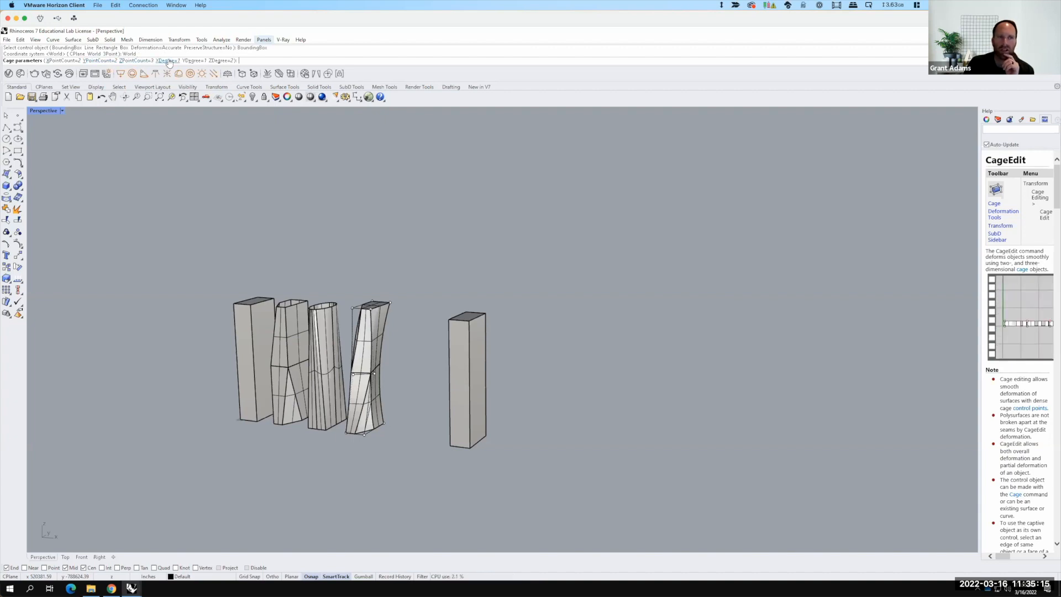
# Step: Set the cage's Z degree to 1 and finish the cage edit with a global region
pyautogui.click(222, 60)
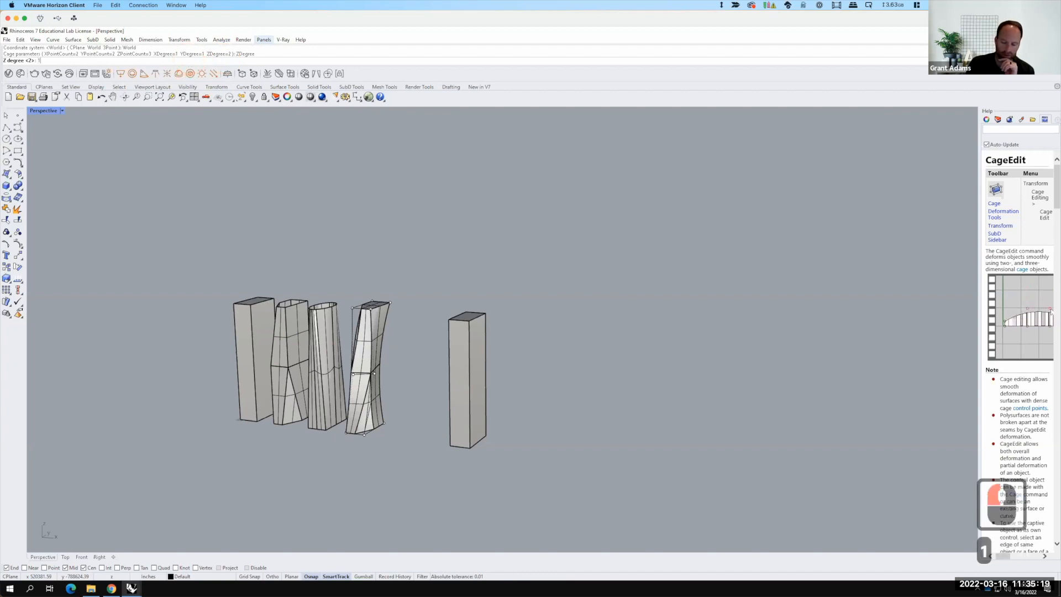
pyautogui.write('1')
pyautogui.press('Return')
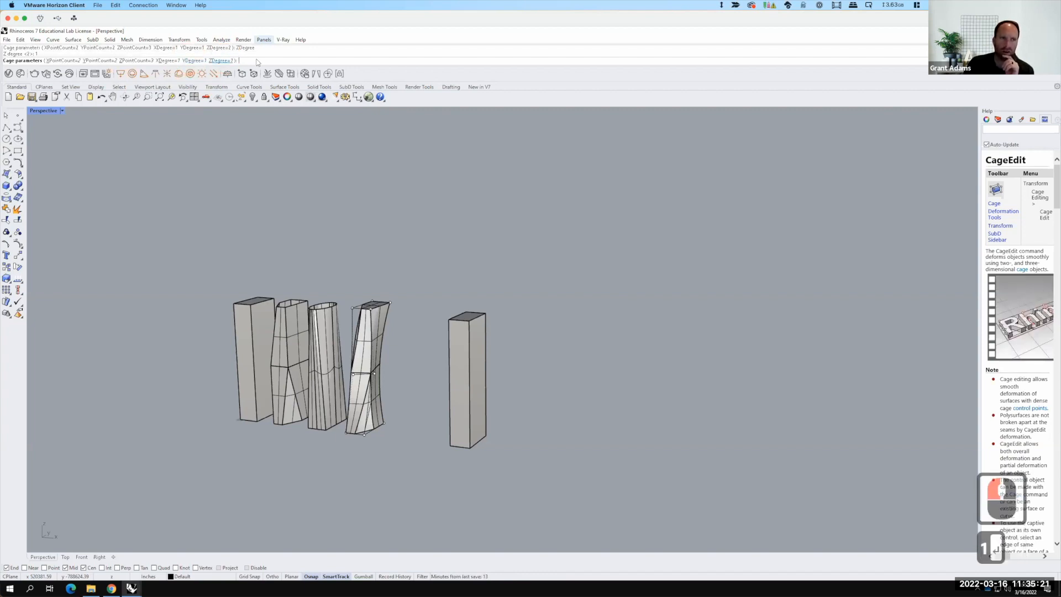
pyautogui.press('Return')
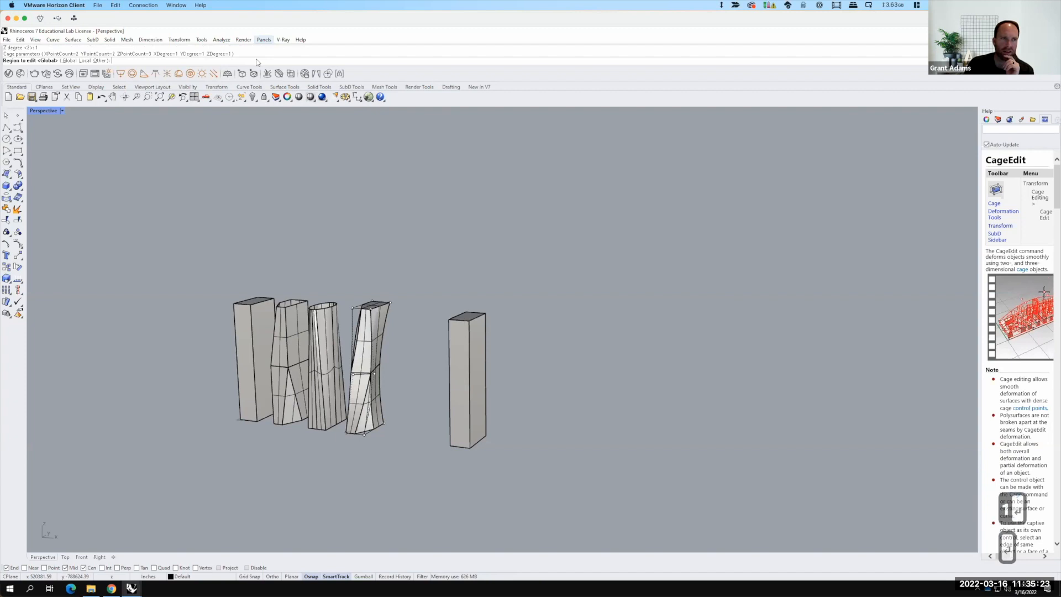
pyautogui.press('Return')
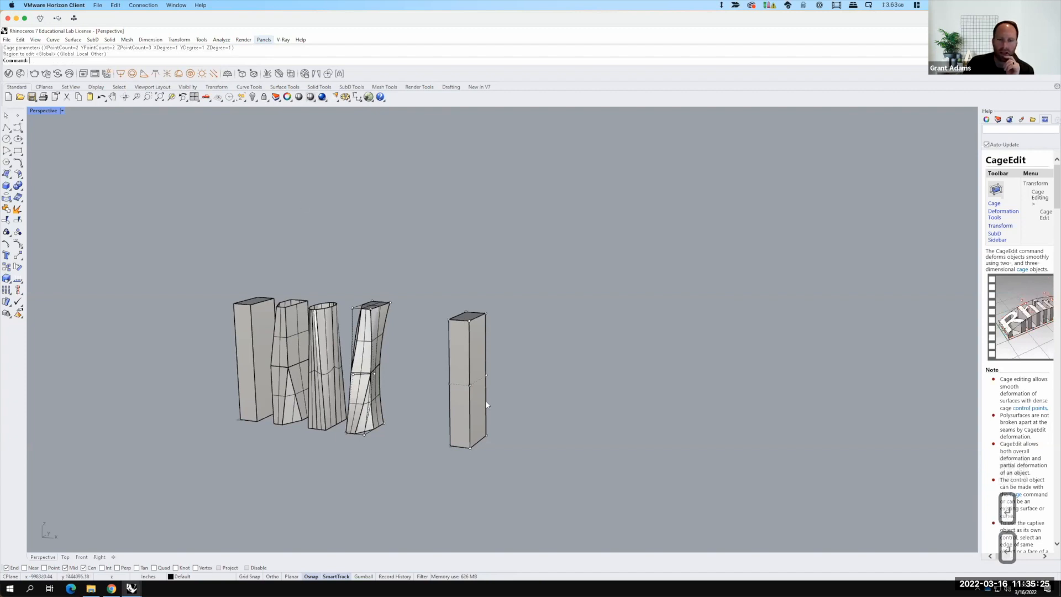
# Step: Rotate the four middle cage control points 30 degrees around the tower's central axis
pyautogui.scroll(3, 459, 385)
pyautogui.moveTo(383, 339); pyautogui.dragTo(501, 395)
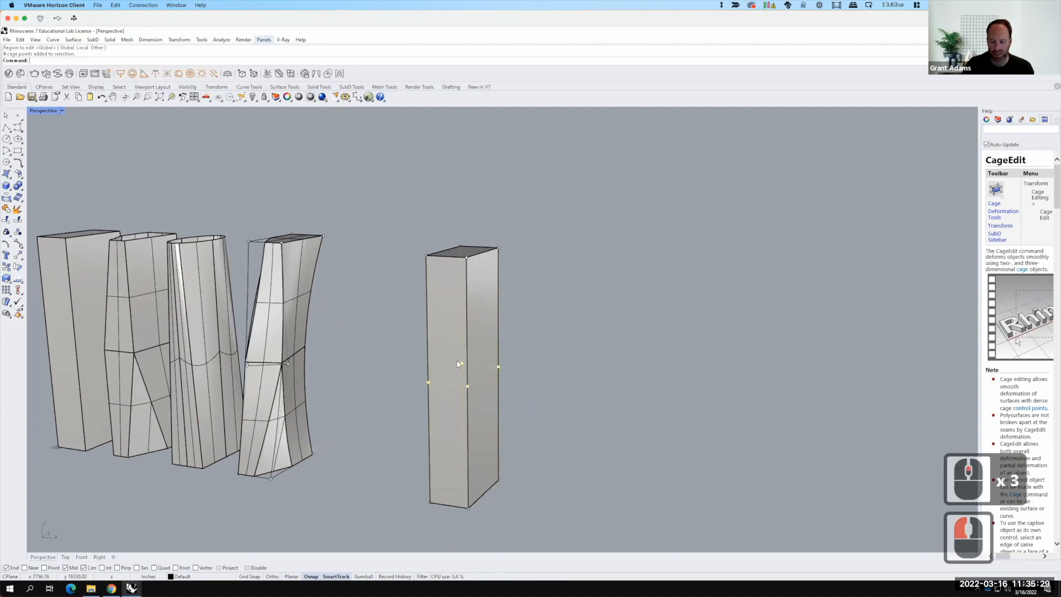
pyautogui.write('rotate')
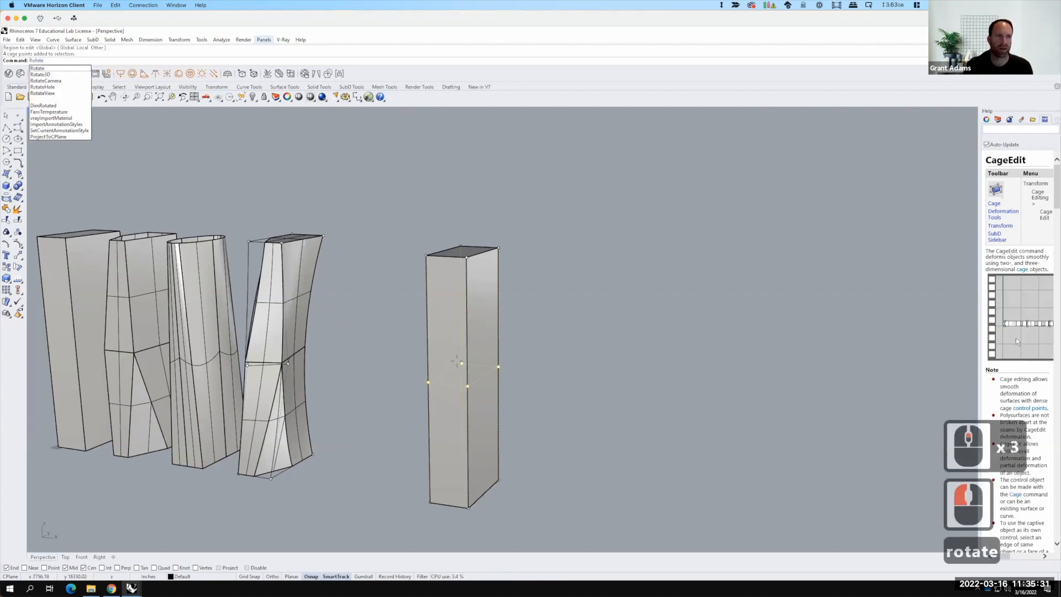
pyautogui.press('Return')
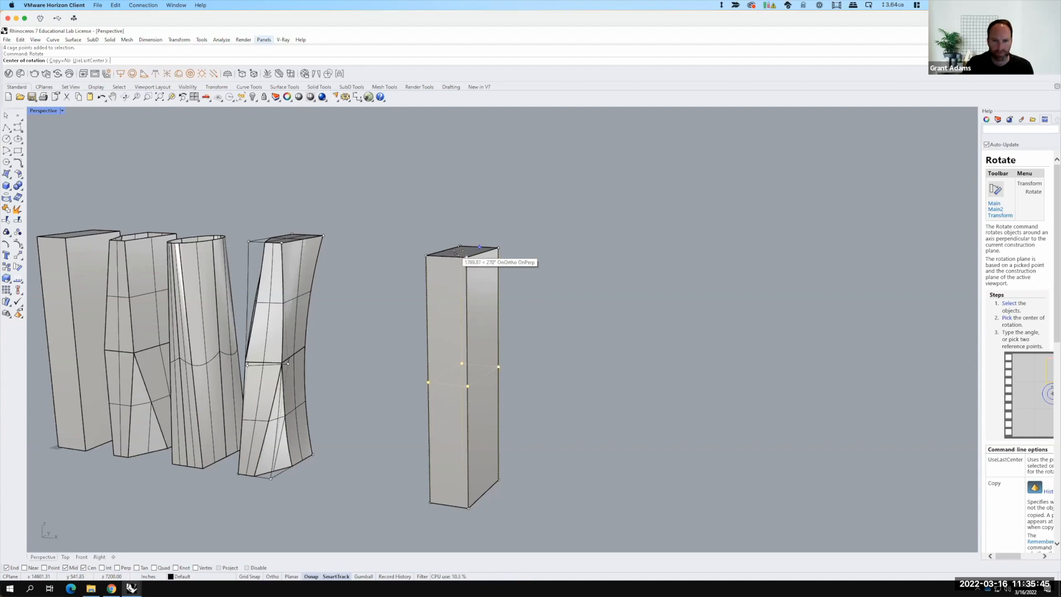
pyautogui.scroll(3, 462, 251)
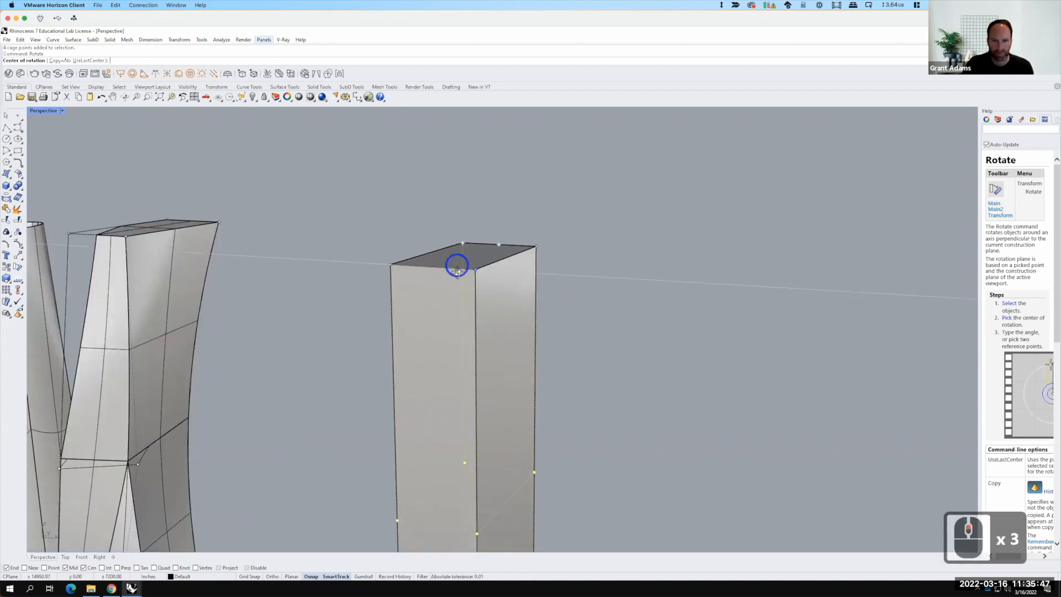
pyautogui.moveTo(464, 300); pyautogui.dragTo(475, 353, button='right')
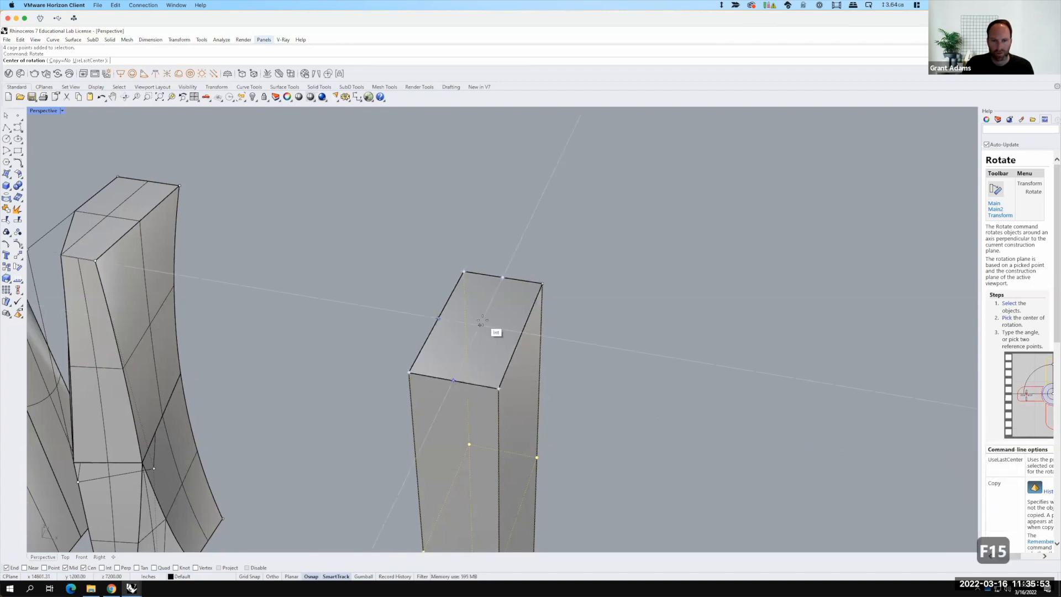
pyautogui.click(497, 322)
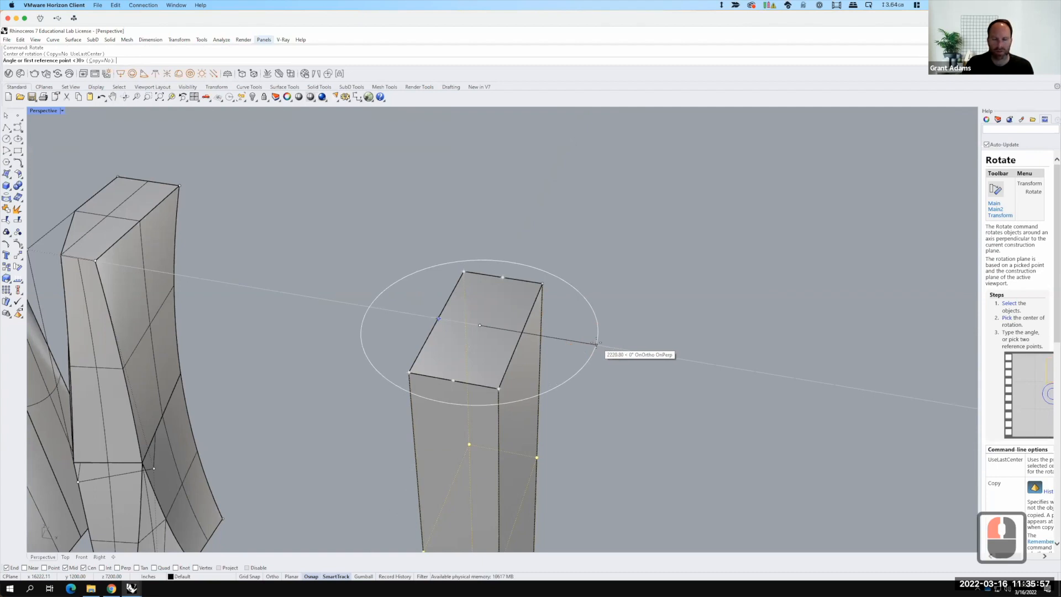
pyautogui.click(602, 318)
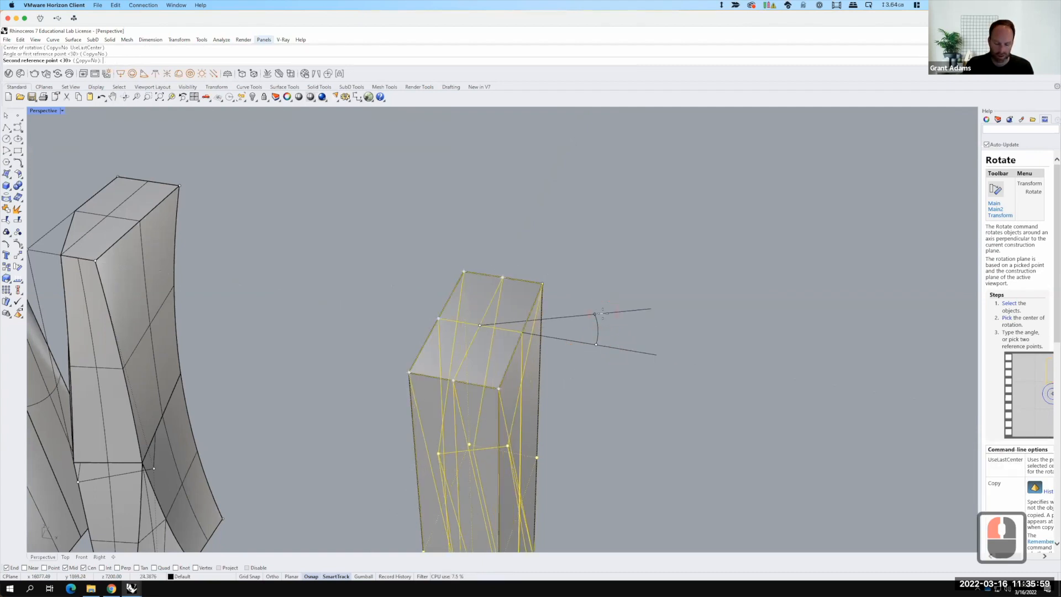
pyautogui.write('30')
pyautogui.press('Return')
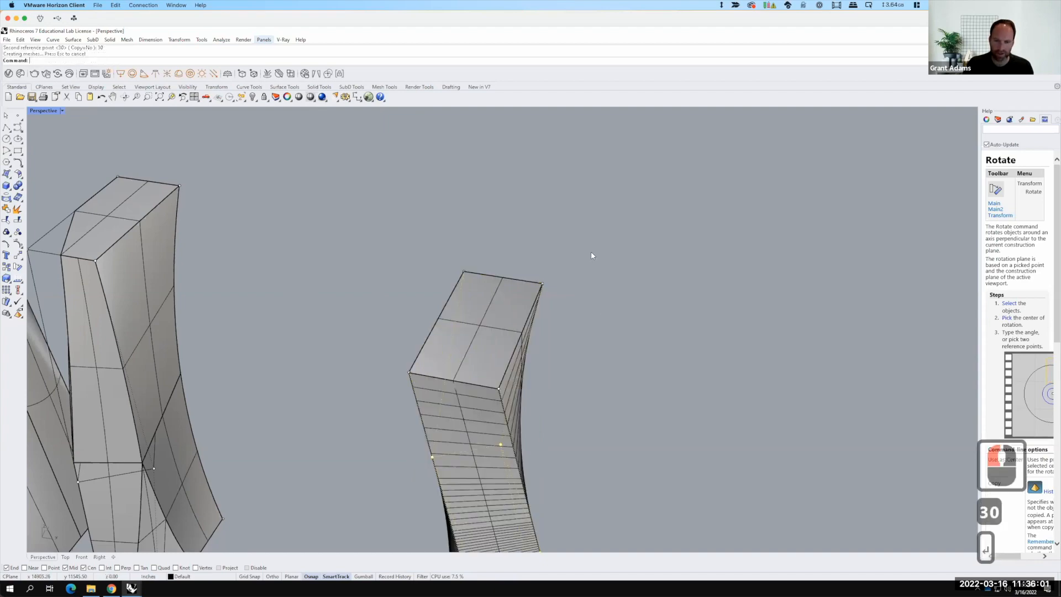
# Step: Examine the twisted tower from several angles
pyautogui.scroll(-3, 584, 246)
pyautogui.moveTo(491, 399); pyautogui.dragTo(344, 249, button='right')
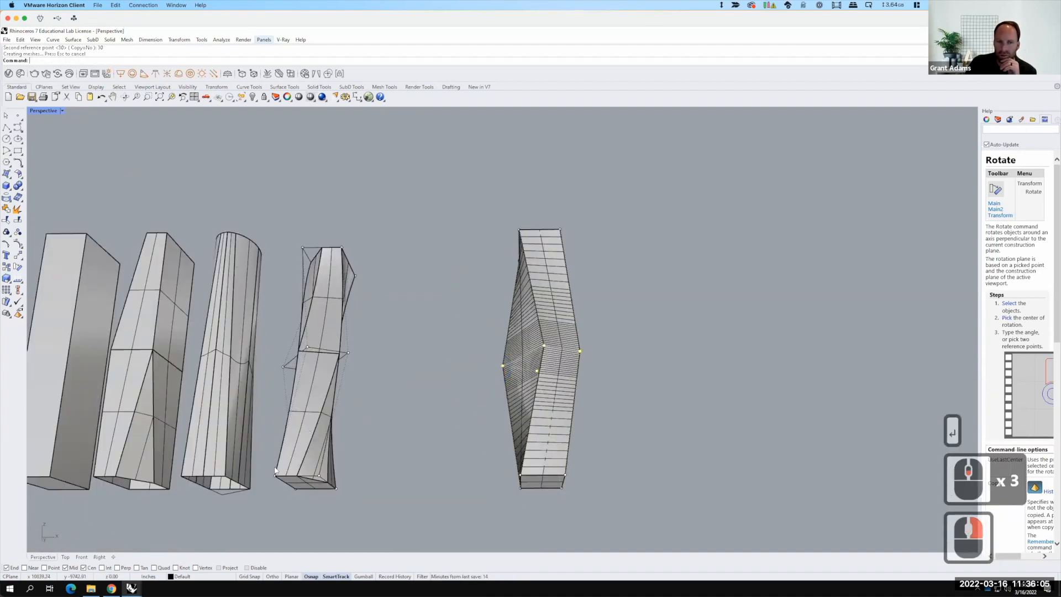
pyautogui.moveTo(593, 308); pyautogui.dragTo(522, 326, button='right')
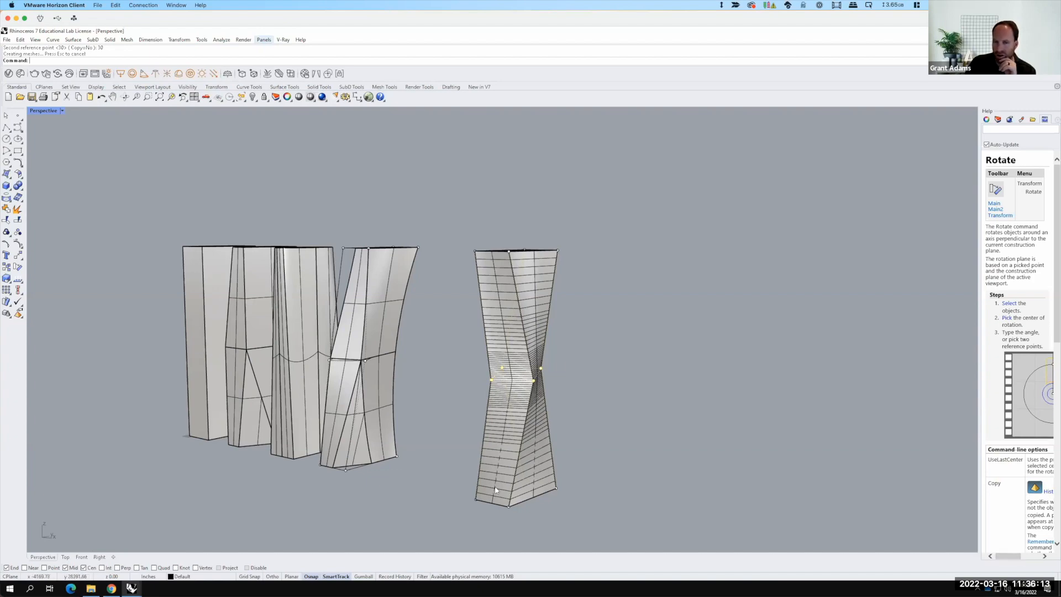
pyautogui.moveTo(452, 401); pyautogui.dragTo(331, 408, button='right')
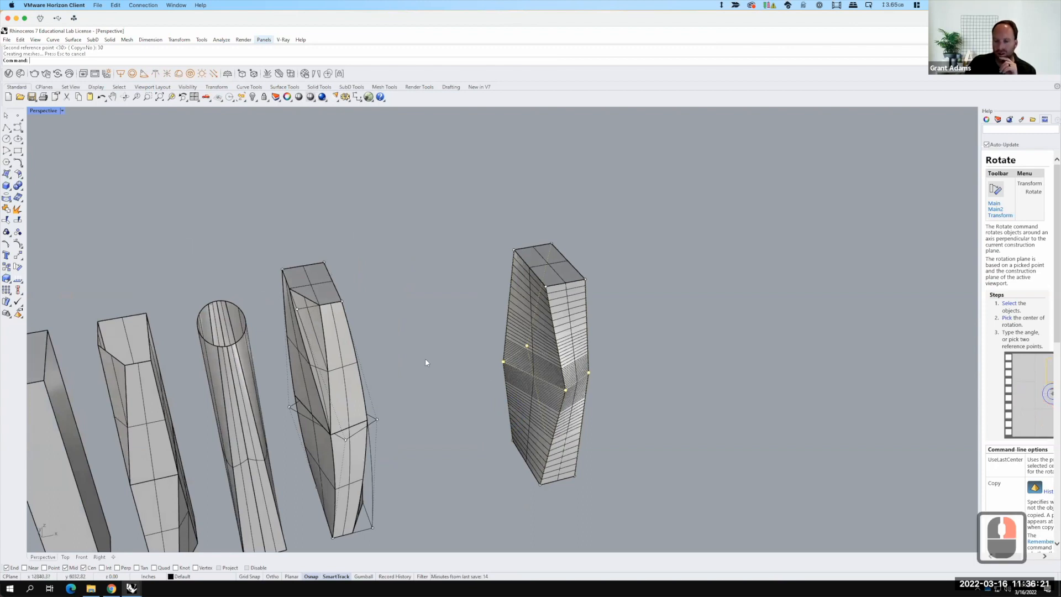
pyautogui.scroll(-2, 469, 341)
pyautogui.scroll(-2, 503, 344)
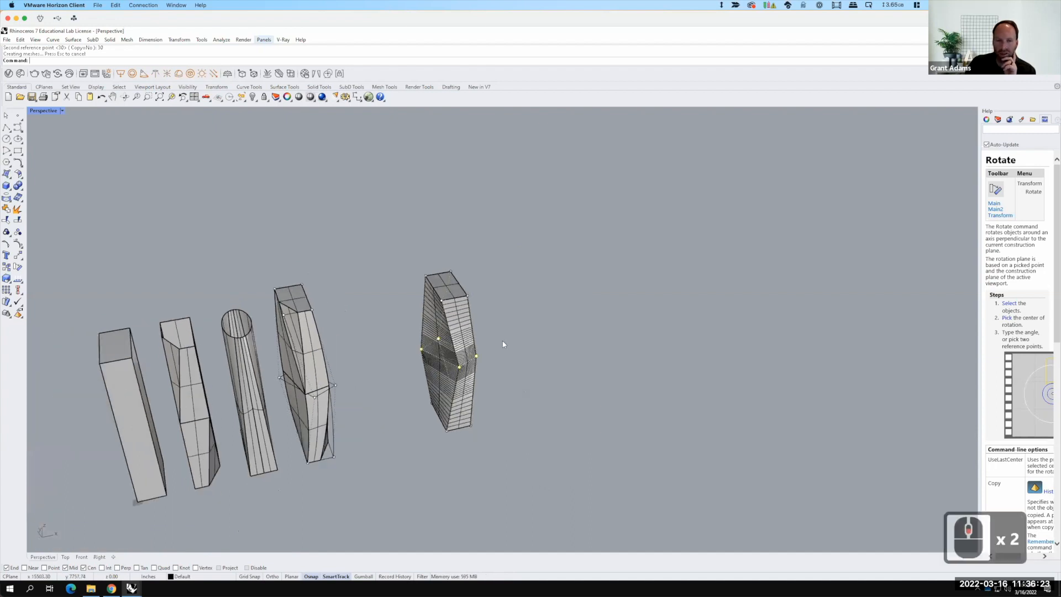
pyautogui.moveTo(474, 349); pyautogui.dragTo(307, 308, button='right')
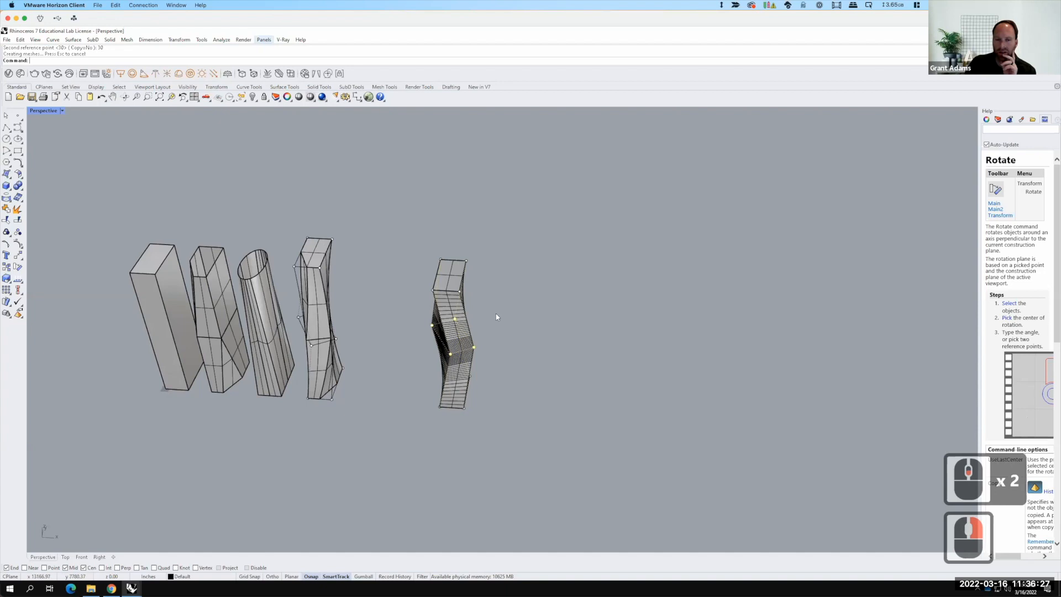
# Step: Copy the plain box tower to a new spot to the right of the twisted tower
pyautogui.click(164, 309)
pyautogui.write('Copy')
pyautogui.press('Return')
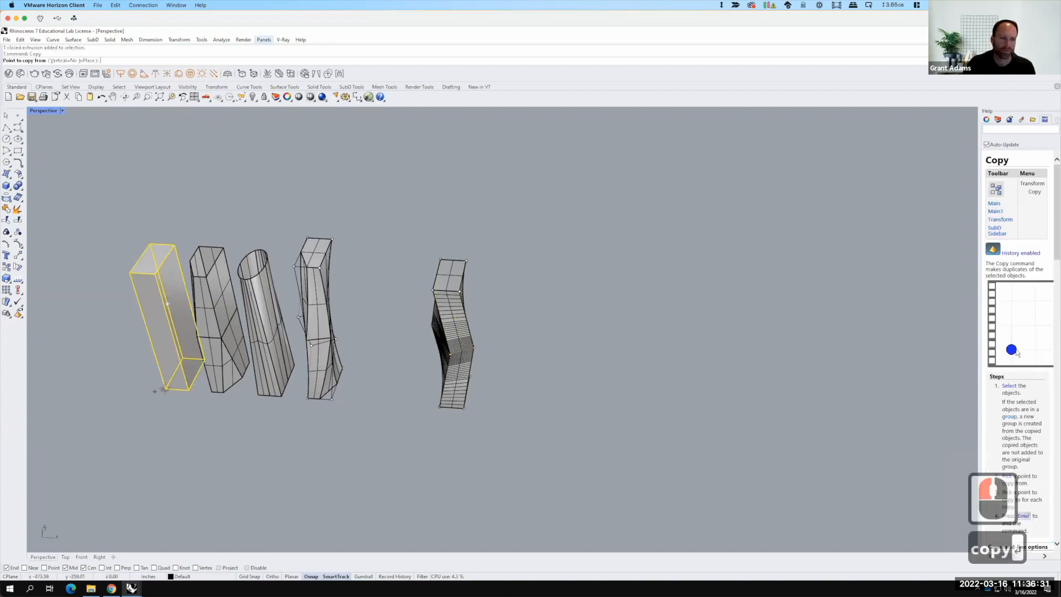
pyautogui.click(166, 389)
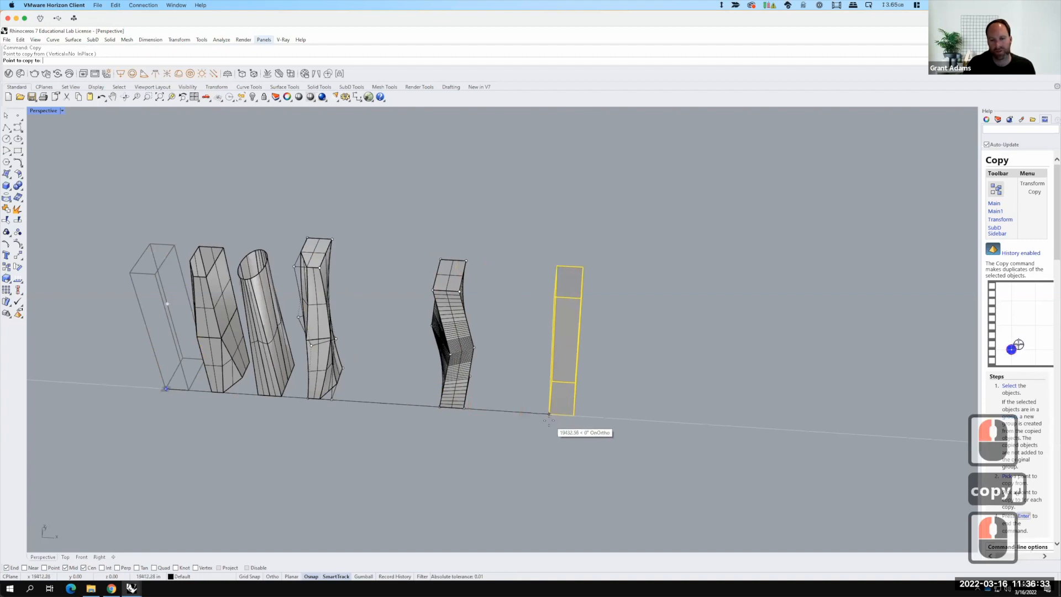
pyautogui.click(547, 415)
pyautogui.press('Escape')
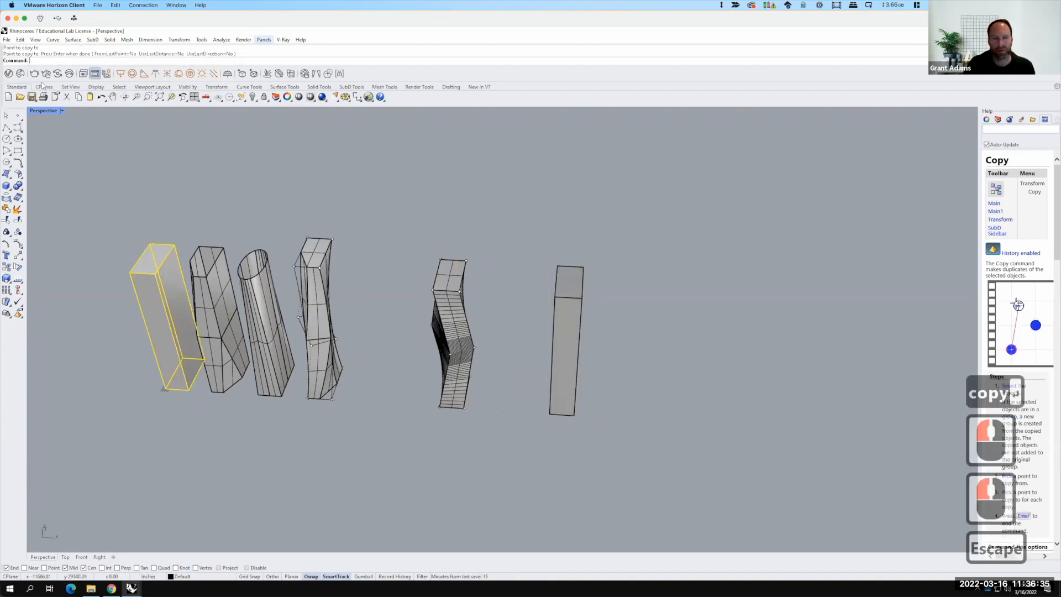
# Step: Start a Cage Edit on the new copy using a World bounding-box cage
pyautogui.click(556, 325)
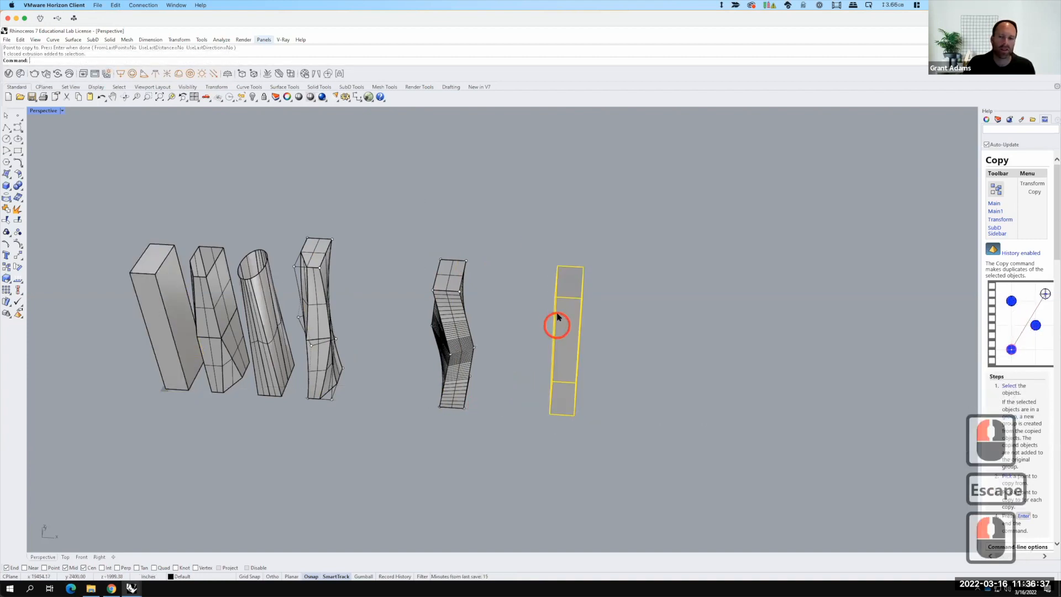
pyautogui.click(179, 40)
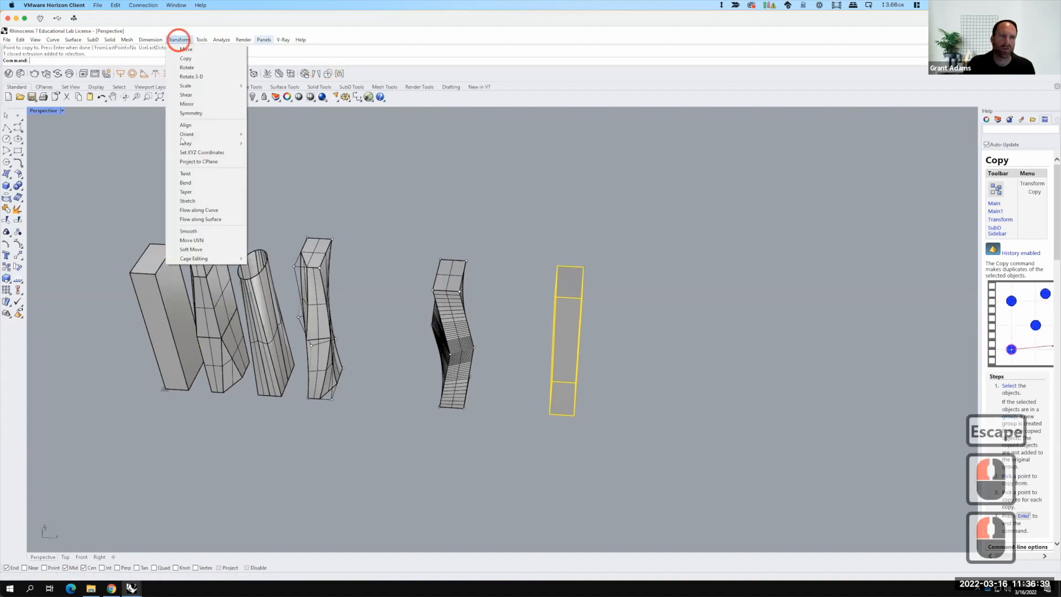
pyautogui.moveTo(210, 258)
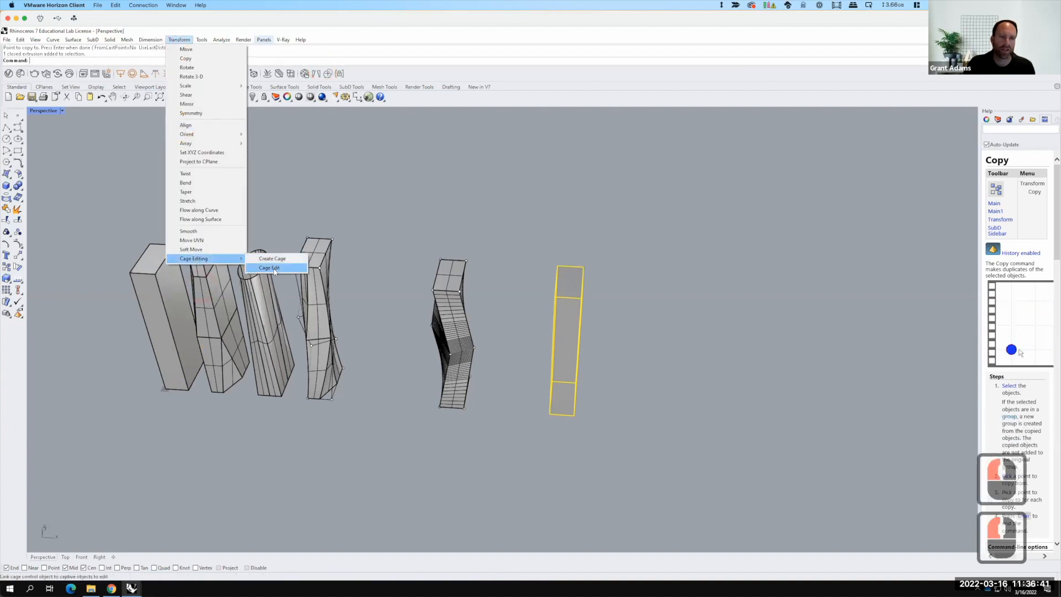
pyautogui.click(273, 267)
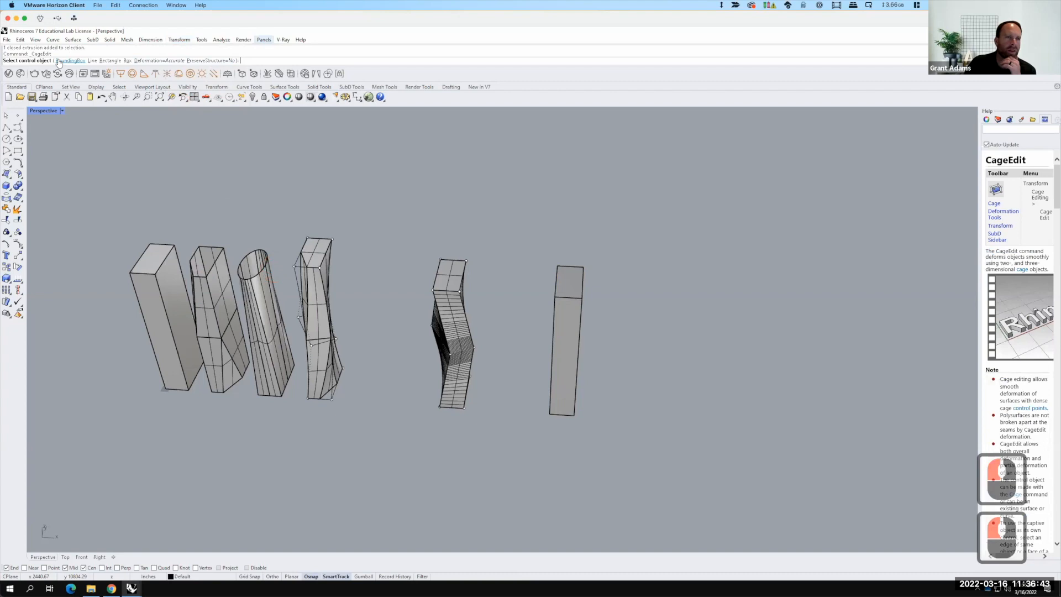
pyautogui.click(70, 60)
pyautogui.click(94, 60)
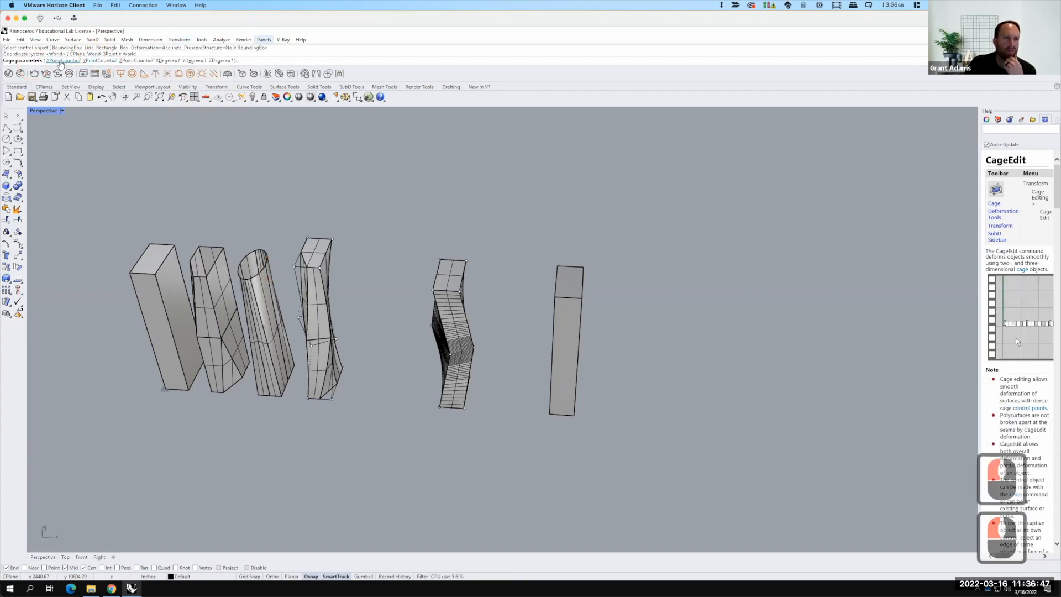
# Step: Set the cage's X and Y point counts to 3
pyautogui.click(62, 60)
pyautogui.press('F15')
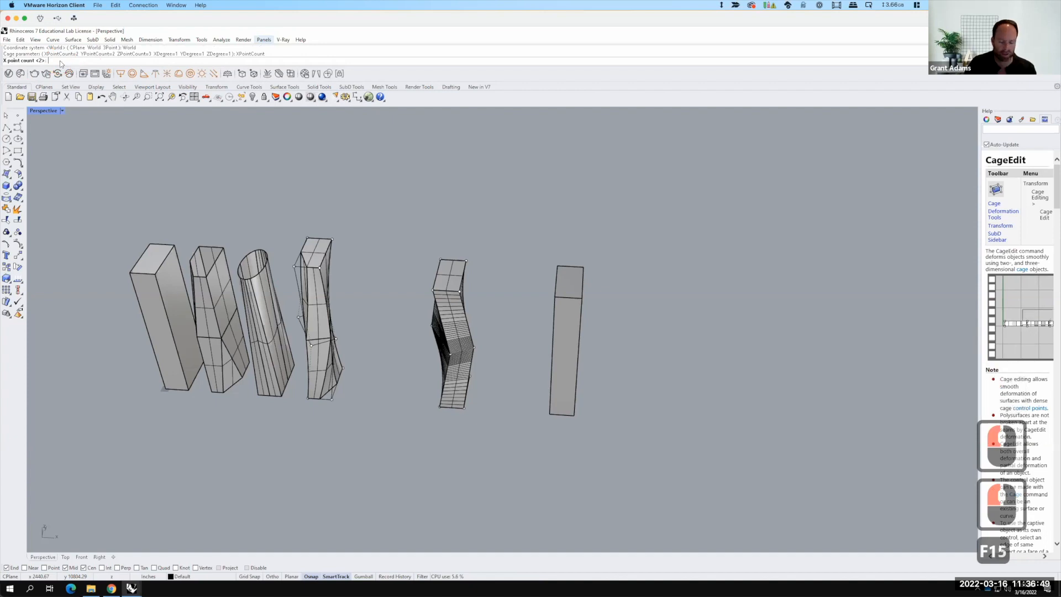
pyautogui.write('3')
pyautogui.press('Return')
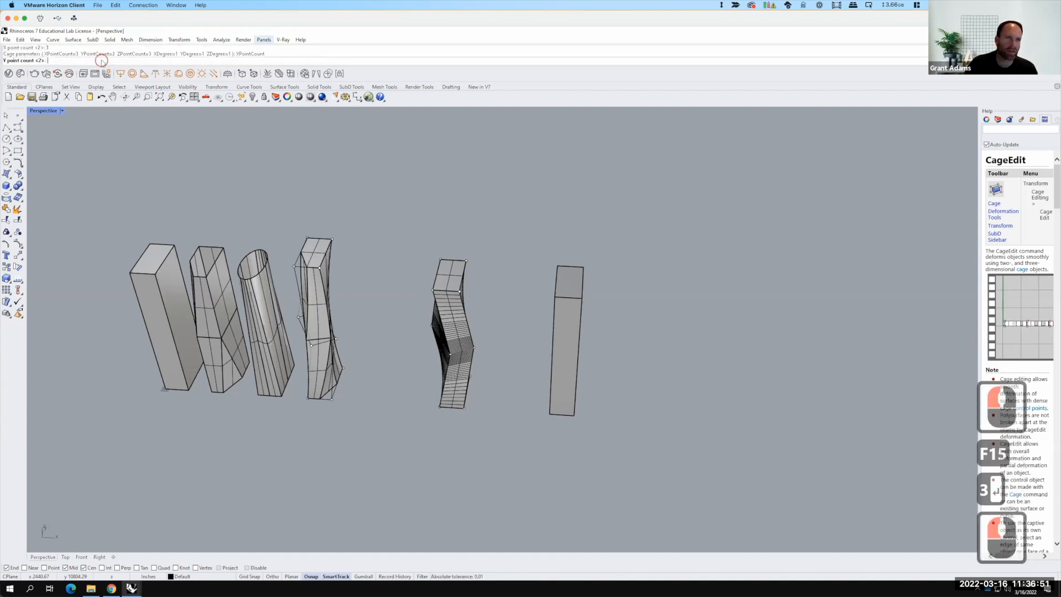
pyautogui.click(101, 60)
pyautogui.write('3')
pyautogui.press('Return')
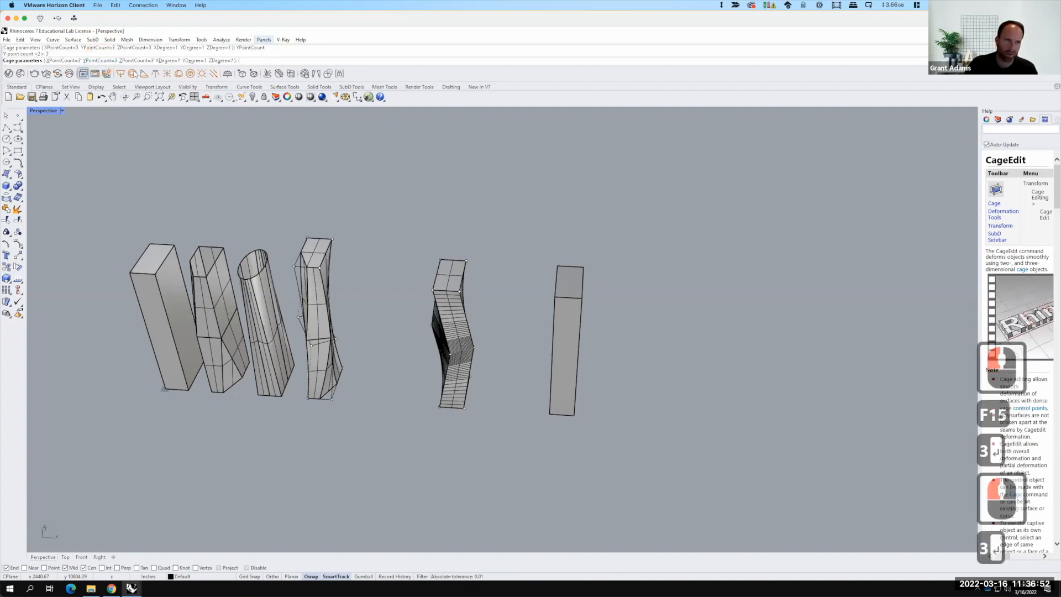
pyautogui.click(135, 60)
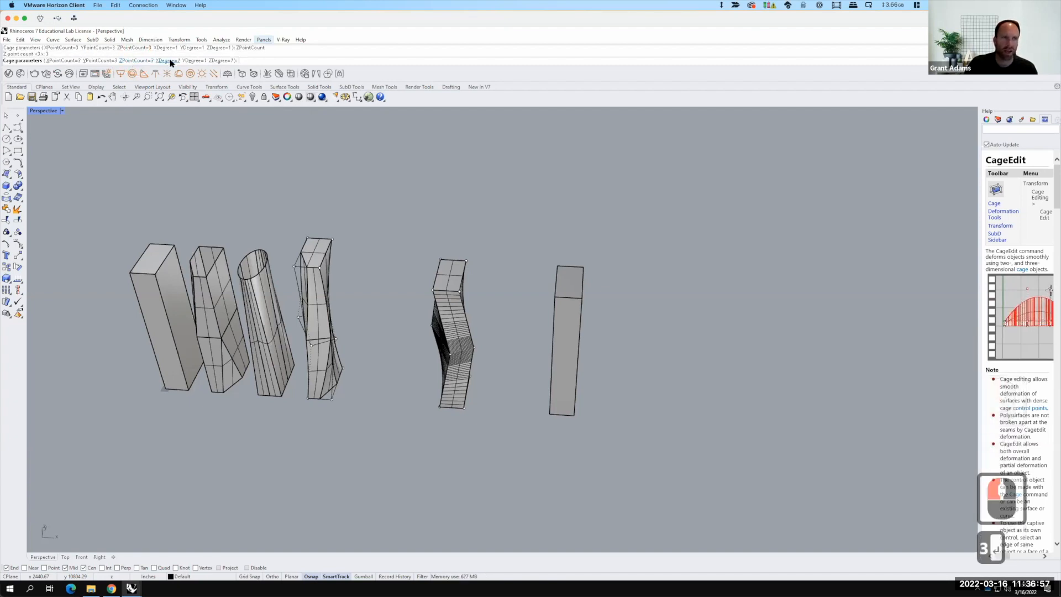
# Step: Set the cage's X, Y and Z degrees to 3 and finish the cage edit with a global region
pyautogui.click(168, 61)
pyautogui.write('3')
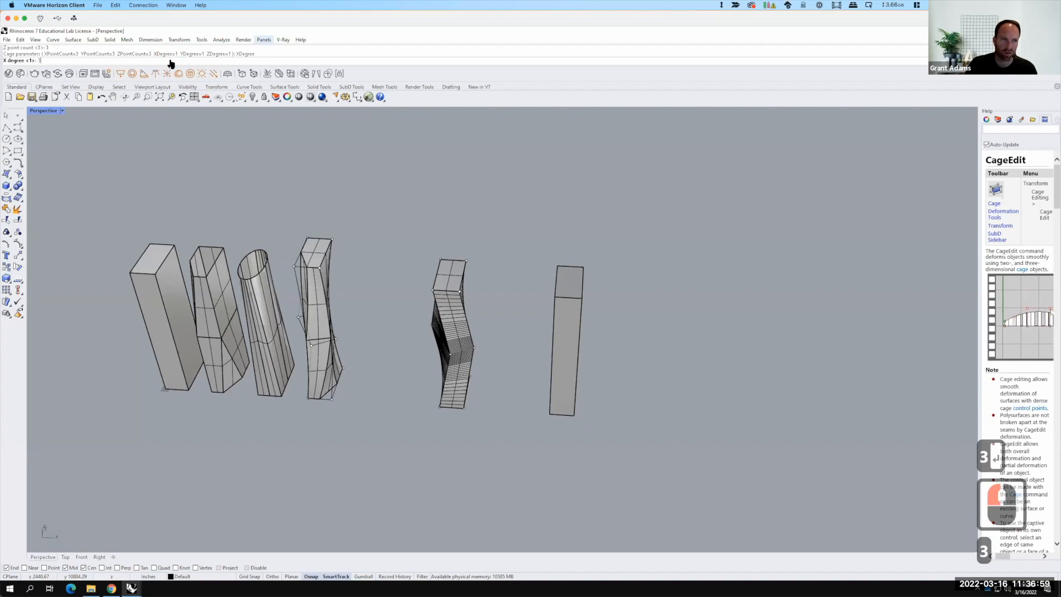
pyautogui.press('Return')
pyautogui.click(194, 61)
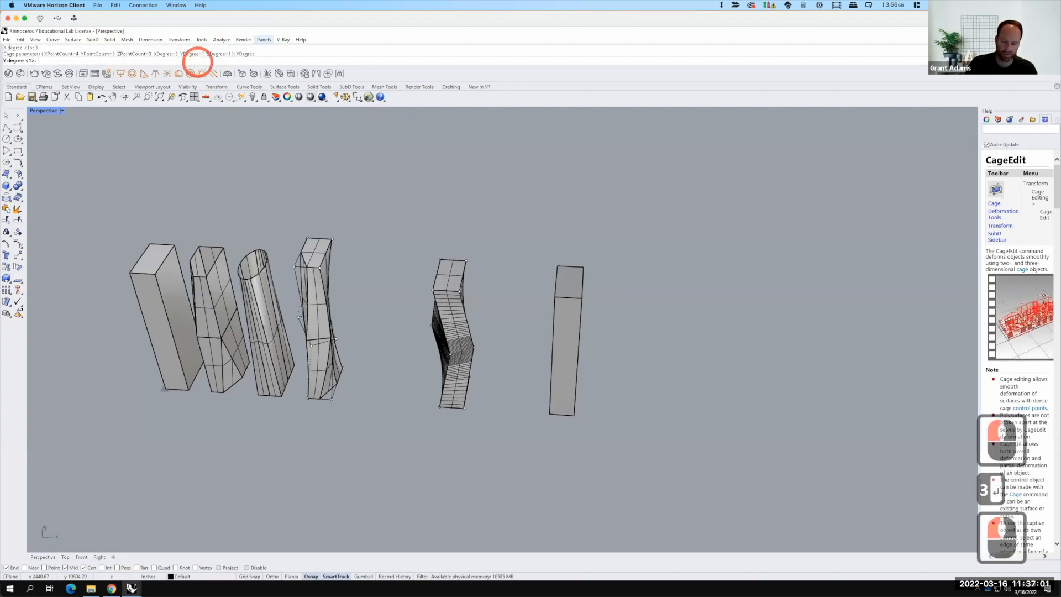
pyautogui.write('3')
pyautogui.press('Return')
pyautogui.click(220, 59)
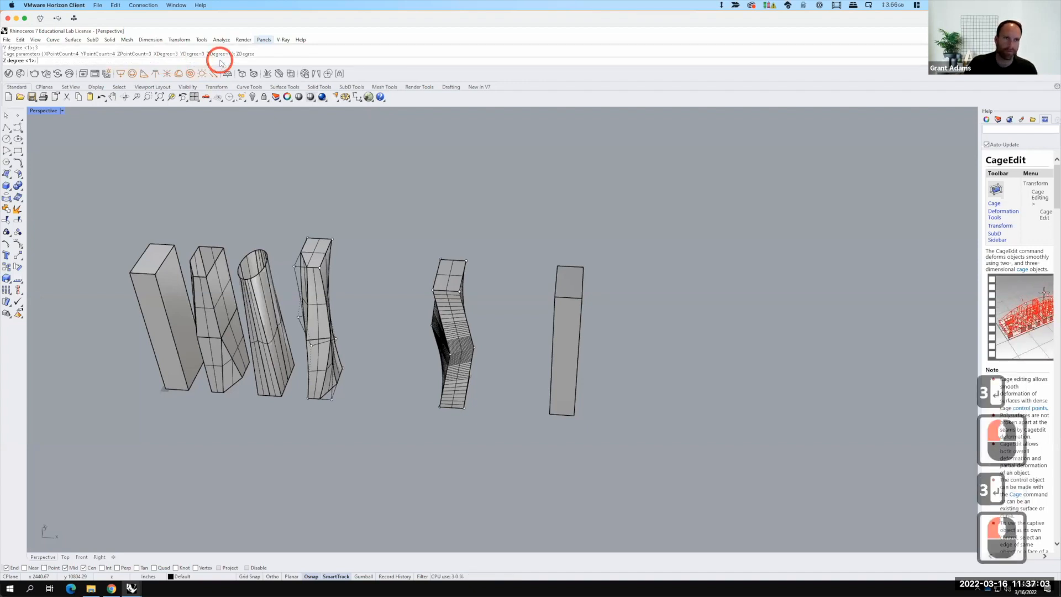
pyautogui.write('3')
pyautogui.press('Return')
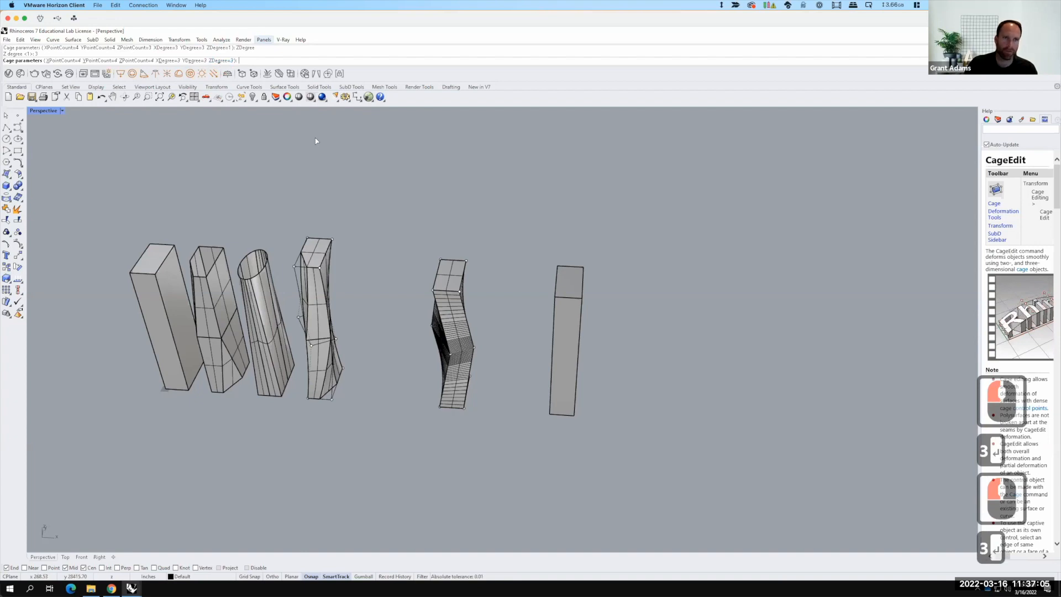
pyautogui.press('Return')
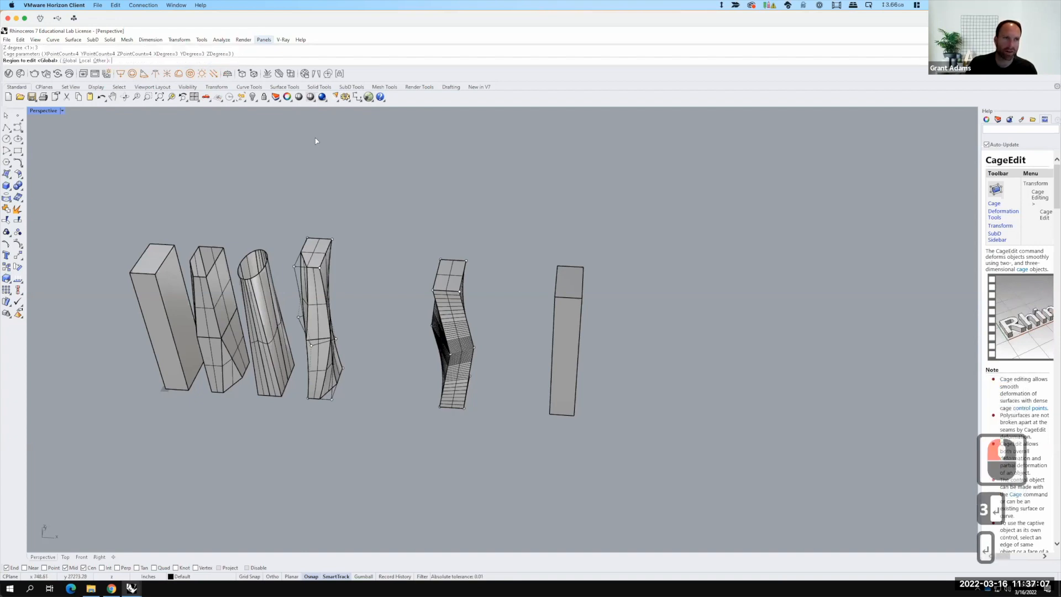
pyautogui.press('Return')
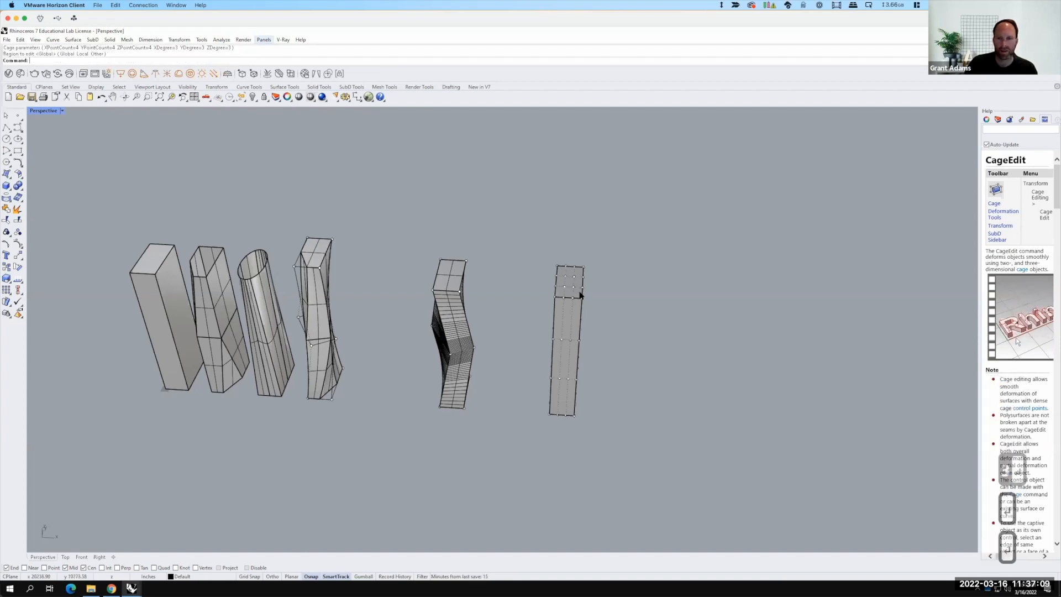
# Step: Select four middle cage points on the new tower's side face and move them slightly outward
pyautogui.scroll(2, 533, 308)
pyautogui.moveTo(624, 423); pyautogui.dragTo(535, 354, button='middle')
pyautogui.moveTo(535, 353); pyautogui.dragTo(566, 379, button='right')
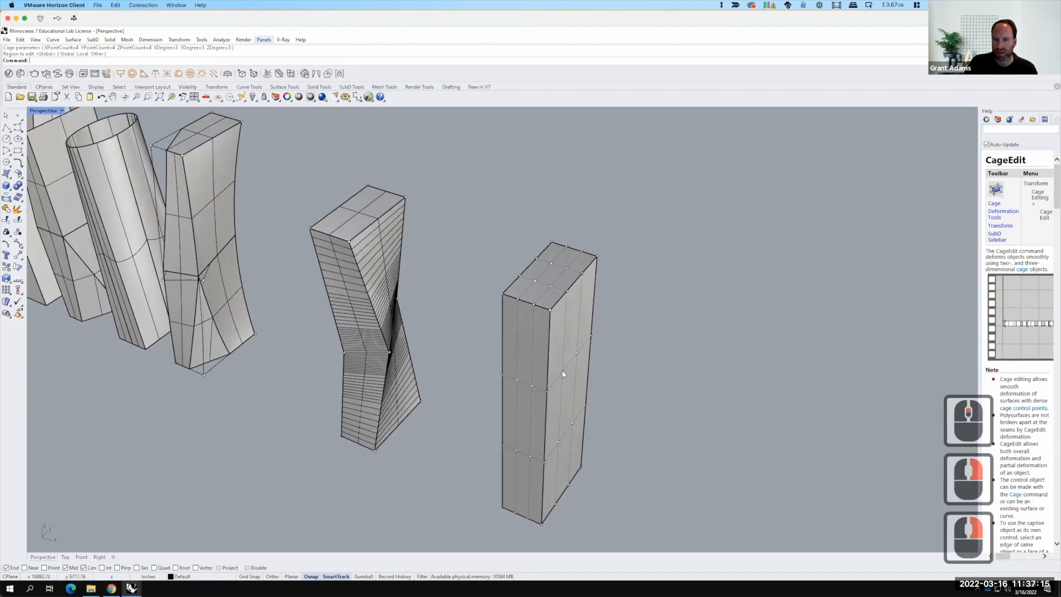
pyautogui.click(562, 372)
pyautogui.keyDown('shift'); pyautogui.click(577, 353); pyautogui.keyUp('shift')
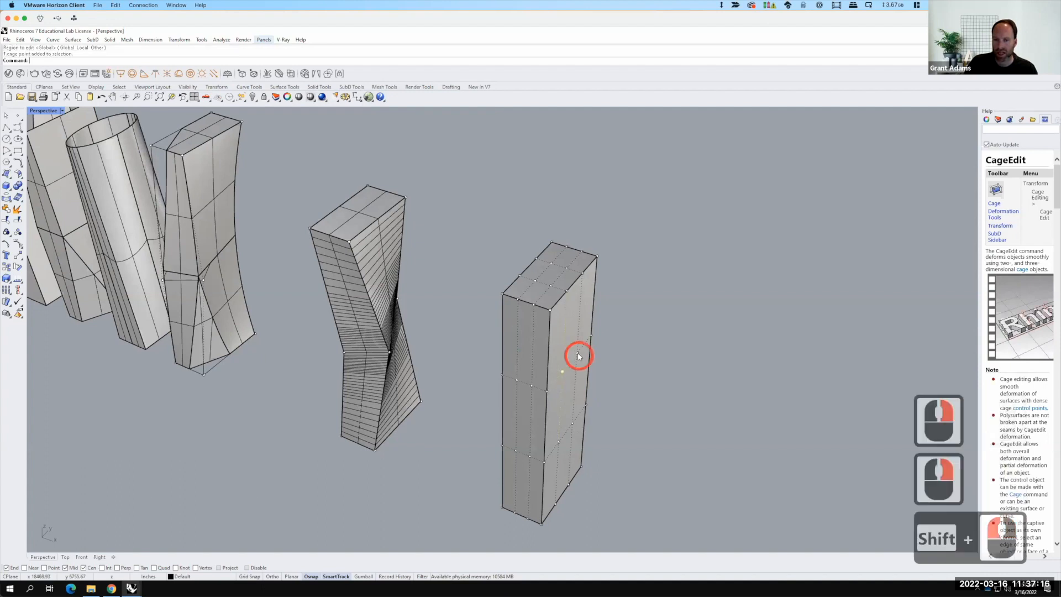
pyautogui.keyDown('shift'); pyautogui.click(558, 442); pyautogui.keyUp('shift')
pyautogui.keyDown('shift'); pyautogui.click(572, 424); pyautogui.keyUp('shift')
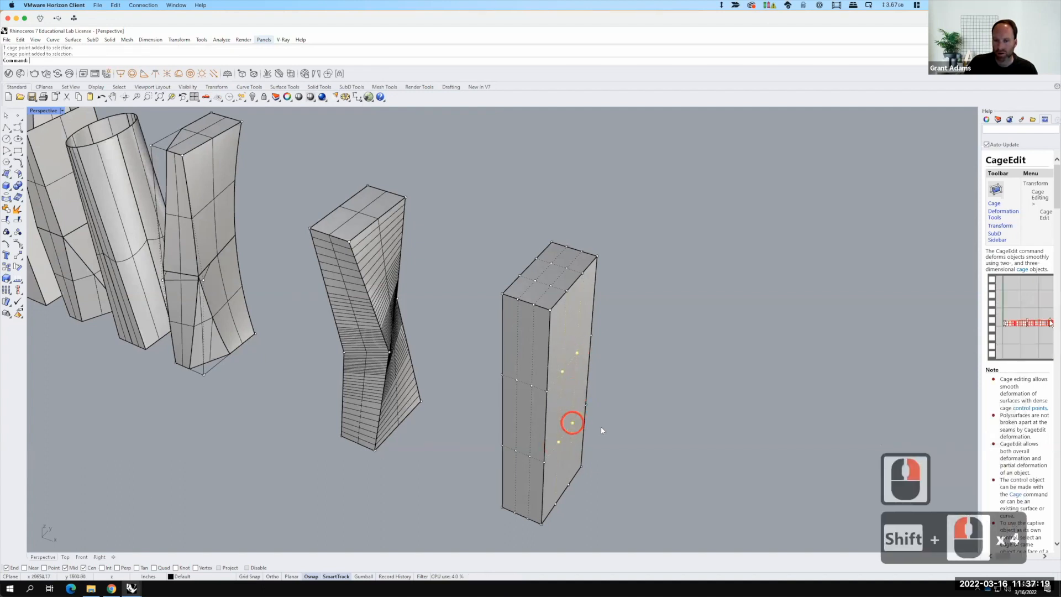
pyautogui.write('move')
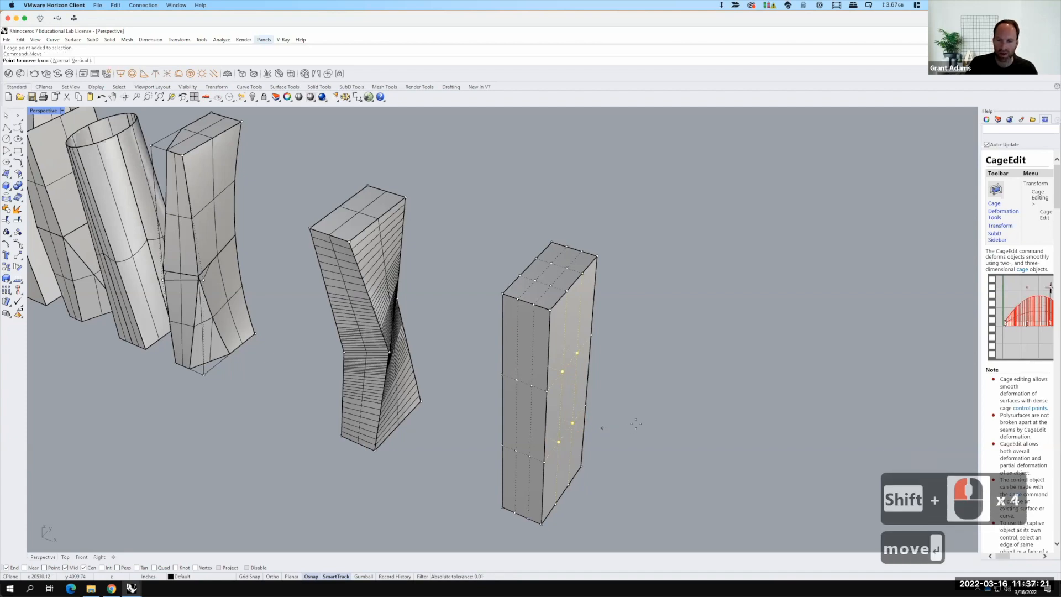
pyautogui.press('Return')
pyautogui.click(644, 431)
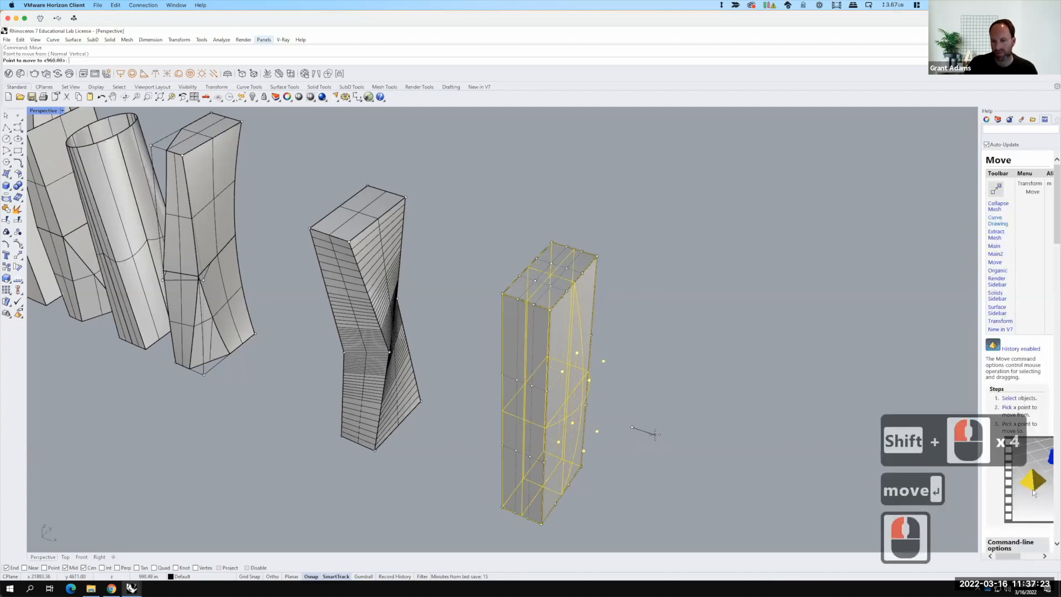
pyautogui.click(655, 435)
# Step: Select the middle row of cage points and rotate them 15 degrees about the tower's centre point
pyautogui.moveTo(545, 428); pyautogui.dragTo(436, 373, button='right')
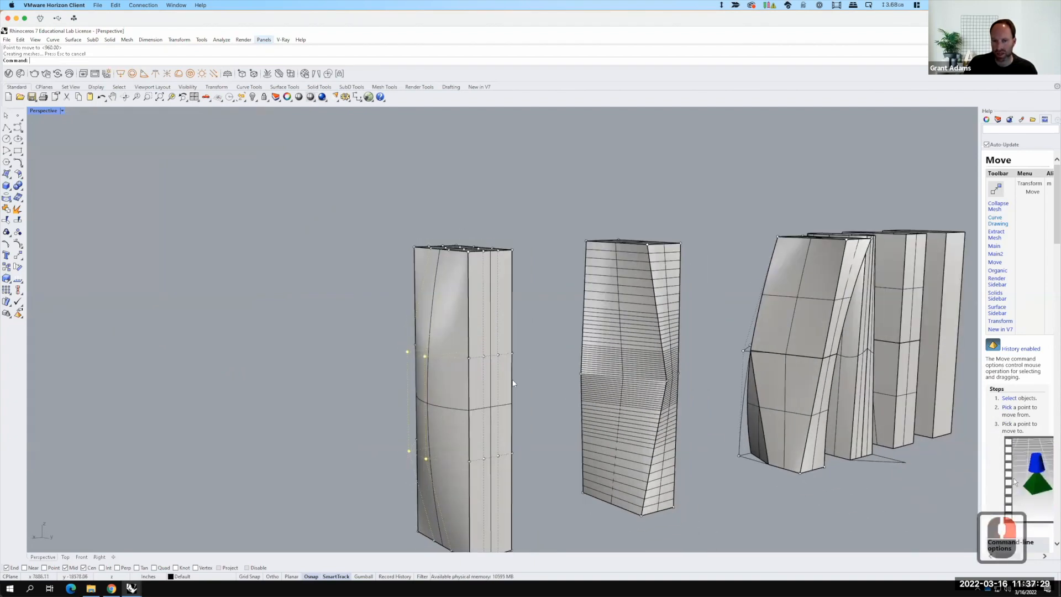
pyautogui.moveTo(352, 315); pyautogui.dragTo(518, 387)
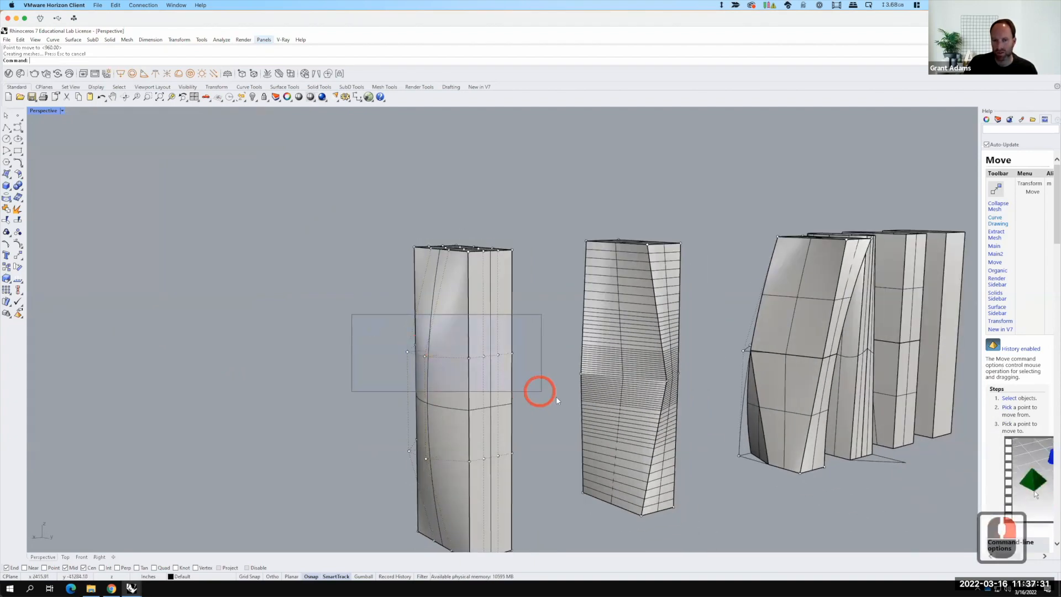
pyautogui.write('rotate')
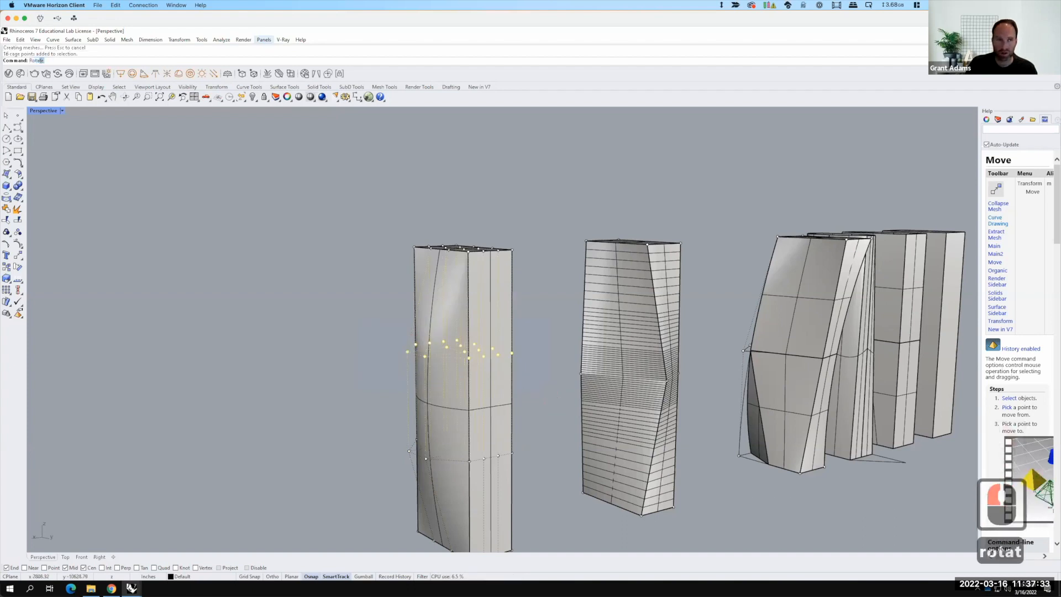
pyautogui.press('Return')
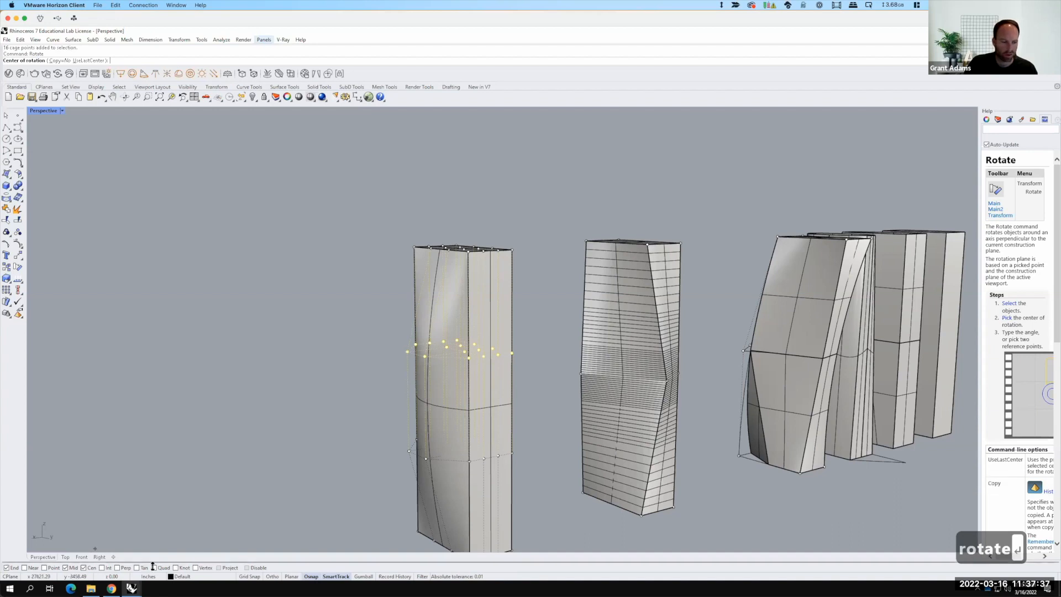
pyautogui.click(44, 567)
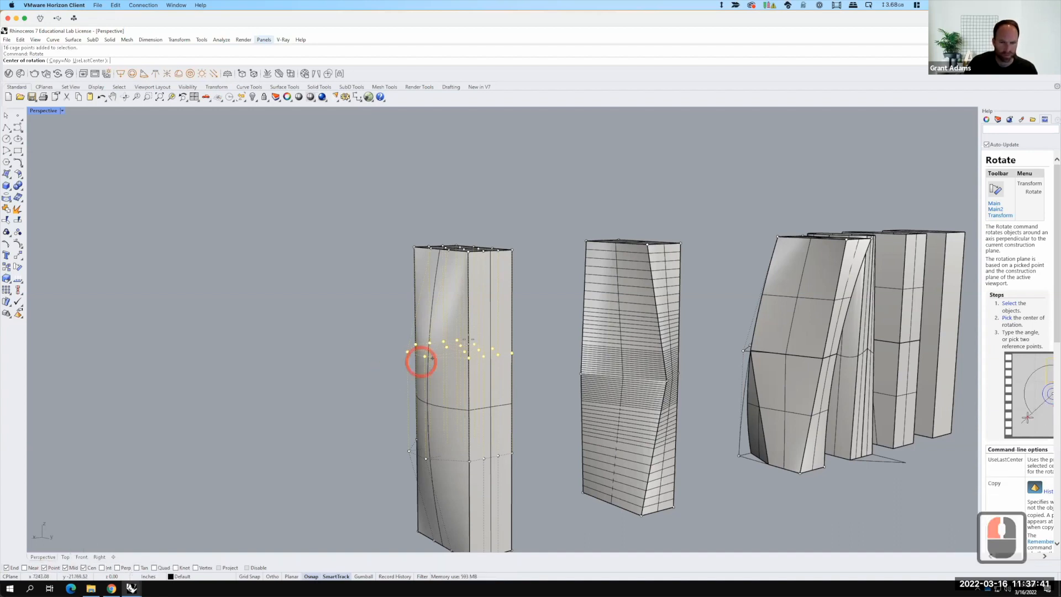
pyautogui.click(462, 348)
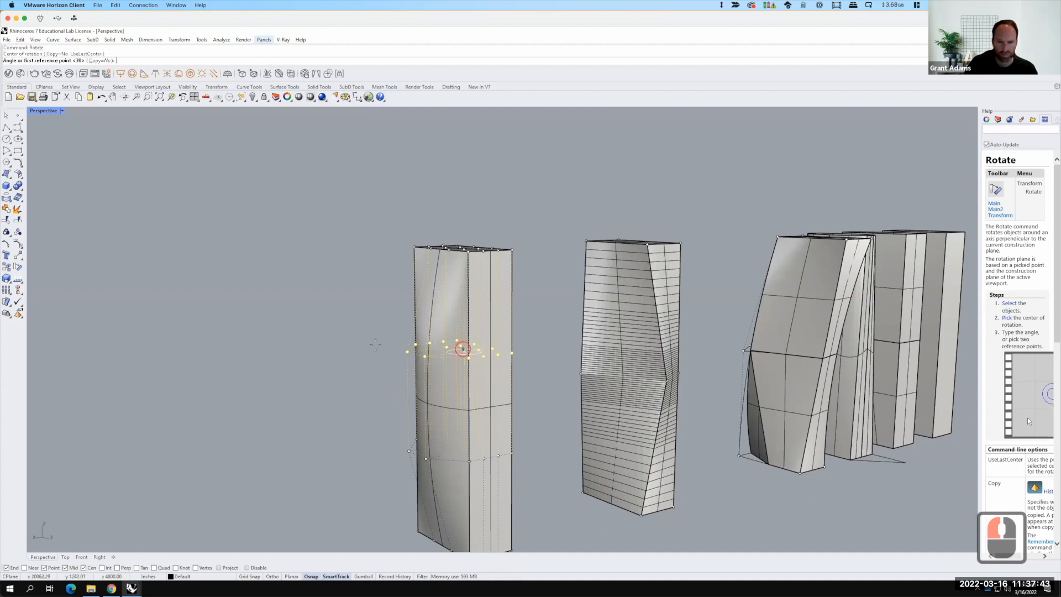
pyautogui.click(349, 348)
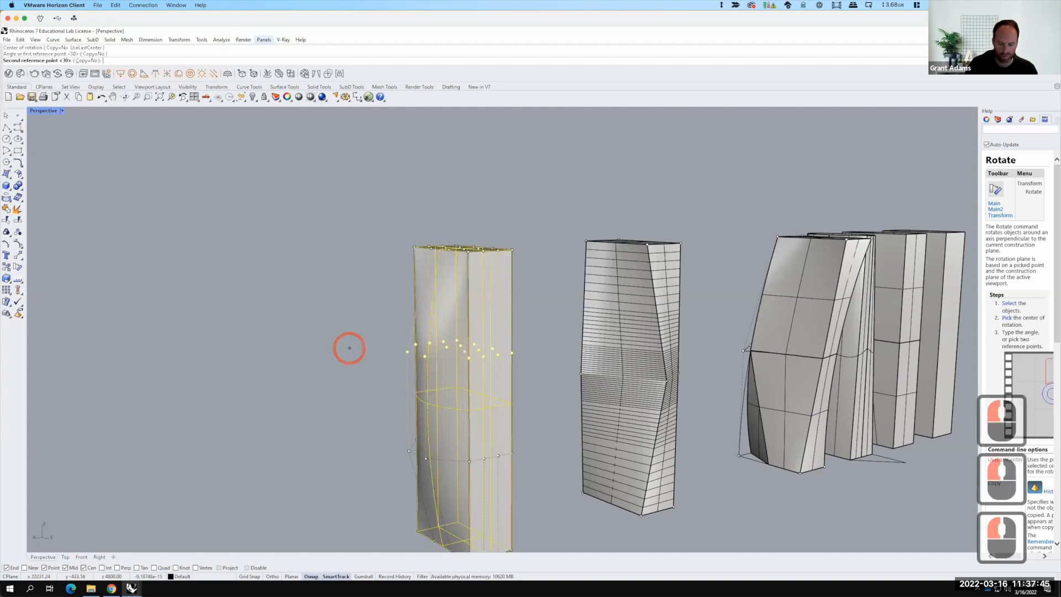
pyautogui.write('15')
pyautogui.press('Return')
# Step: Select the lower row of cage points, rotate them about the tower's centre by picking two reference points, and clear the selection
pyautogui.scroll(2, 495, 376)
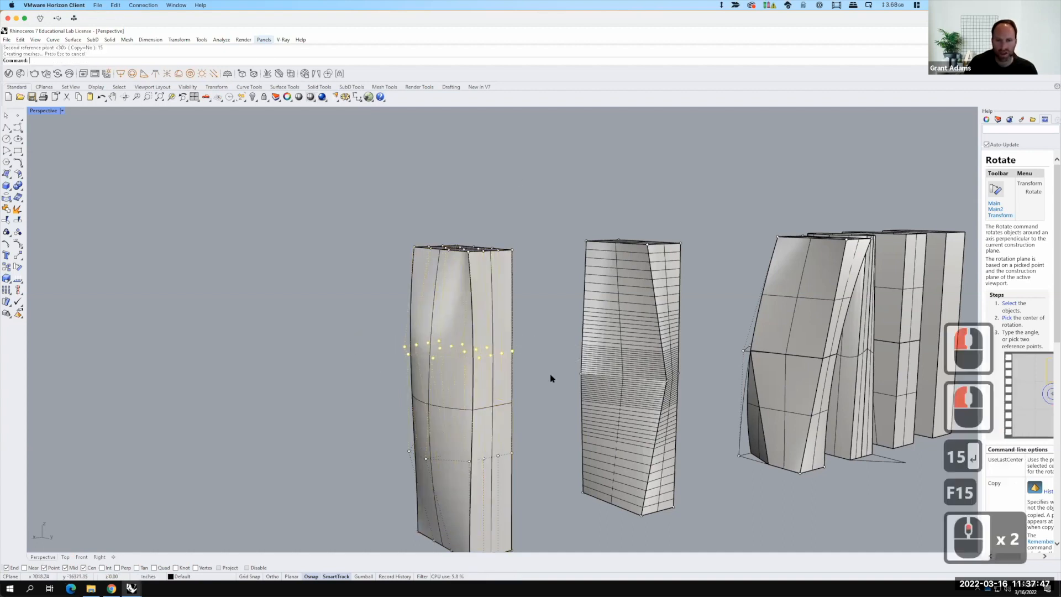
pyautogui.moveTo(530, 439); pyautogui.dragTo(774, 388, button='right')
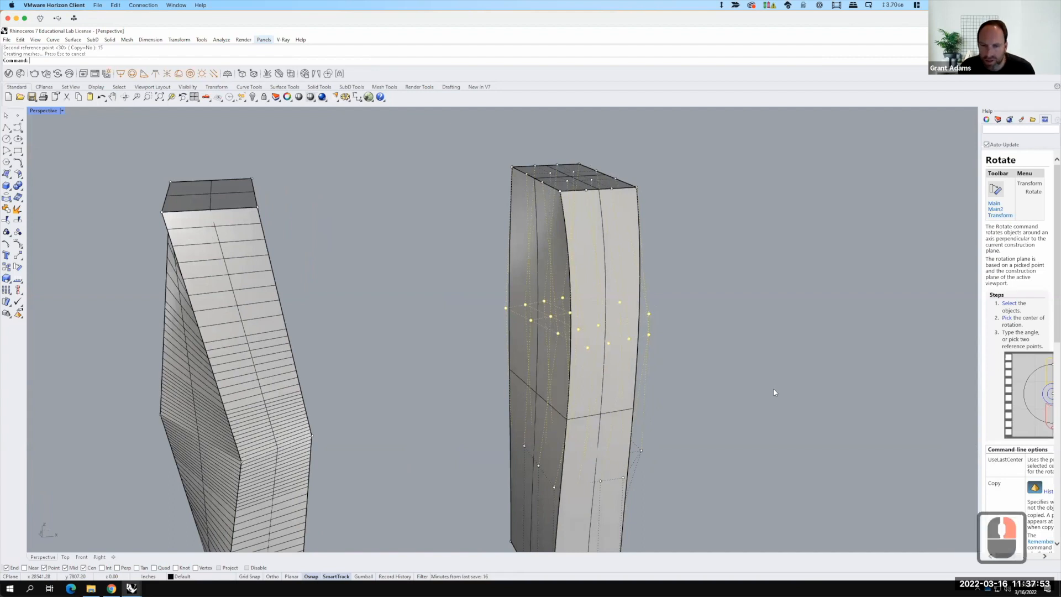
pyautogui.moveTo(451, 354); pyautogui.dragTo(694, 509)
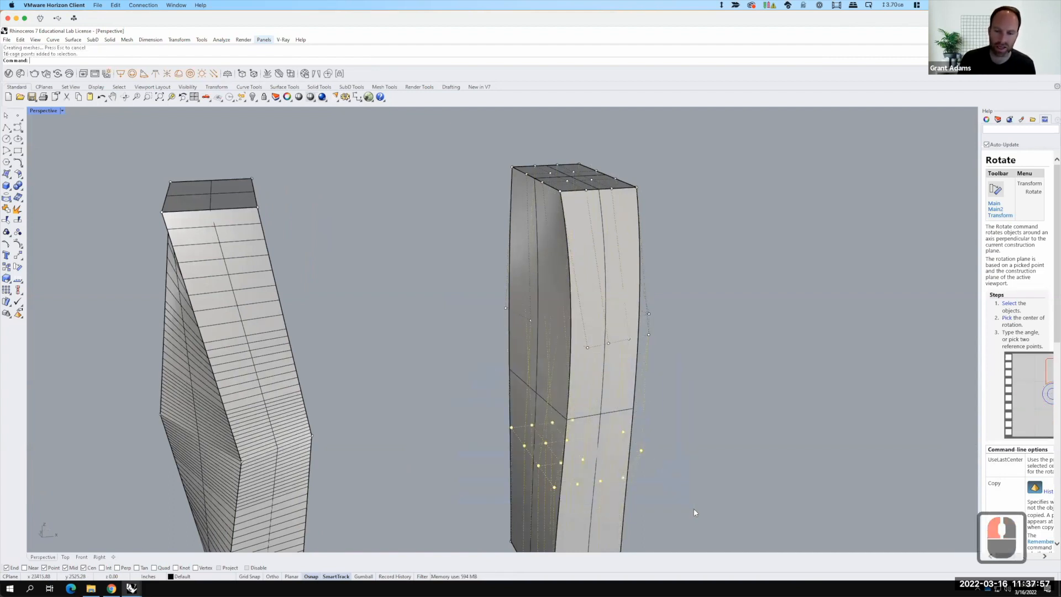
pyautogui.write('rotate')
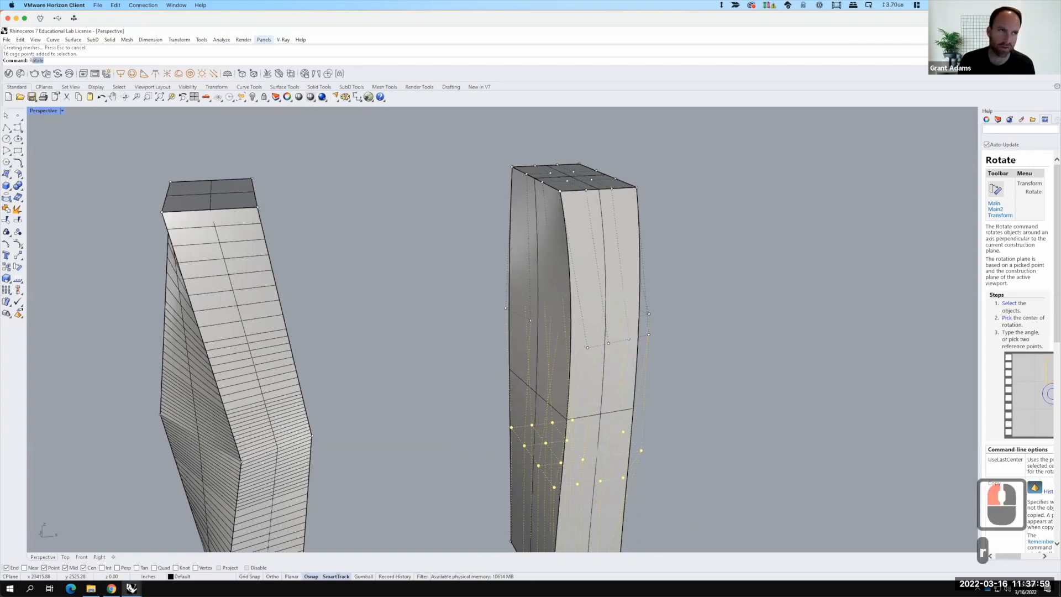
pyautogui.press('Return')
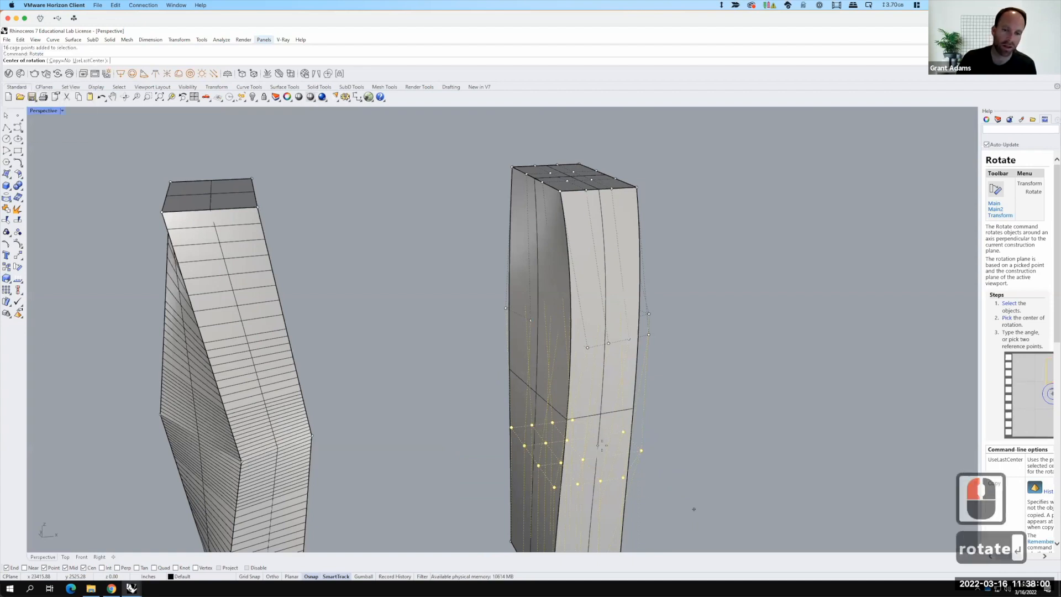
pyautogui.click(566, 441)
pyautogui.scroll(-3, 566, 441)
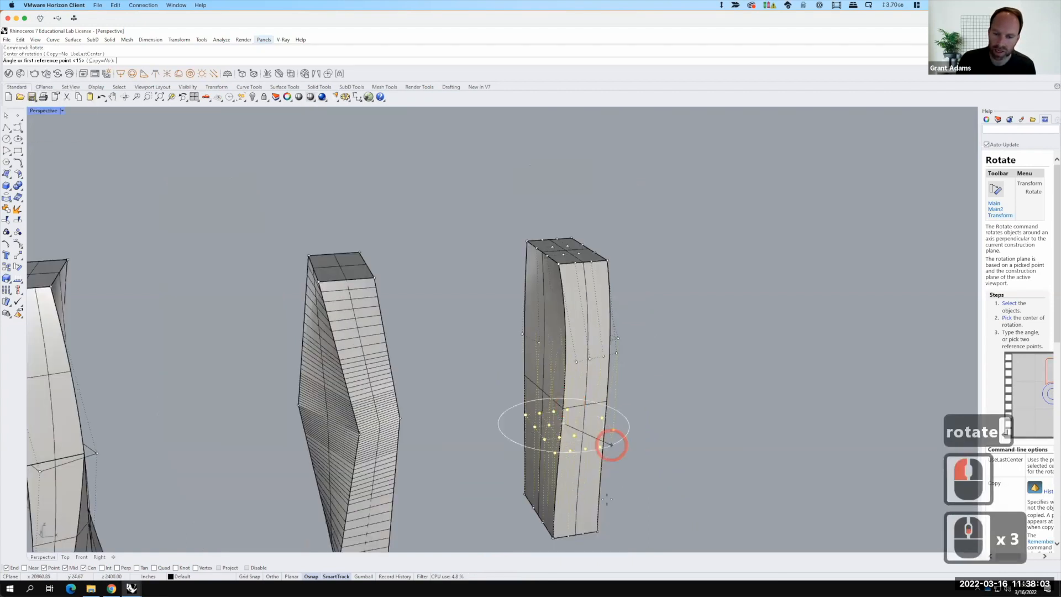
pyautogui.click(621, 497)
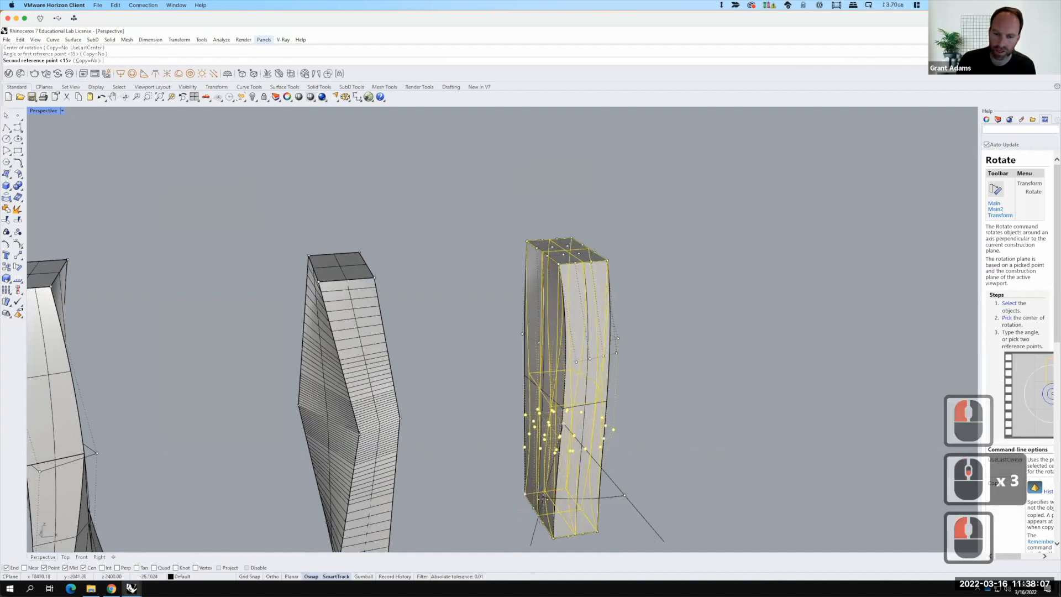
pyautogui.click(606, 467)
pyautogui.click(676, 431)
pyautogui.press('Escape')
pyautogui.press('Escape')
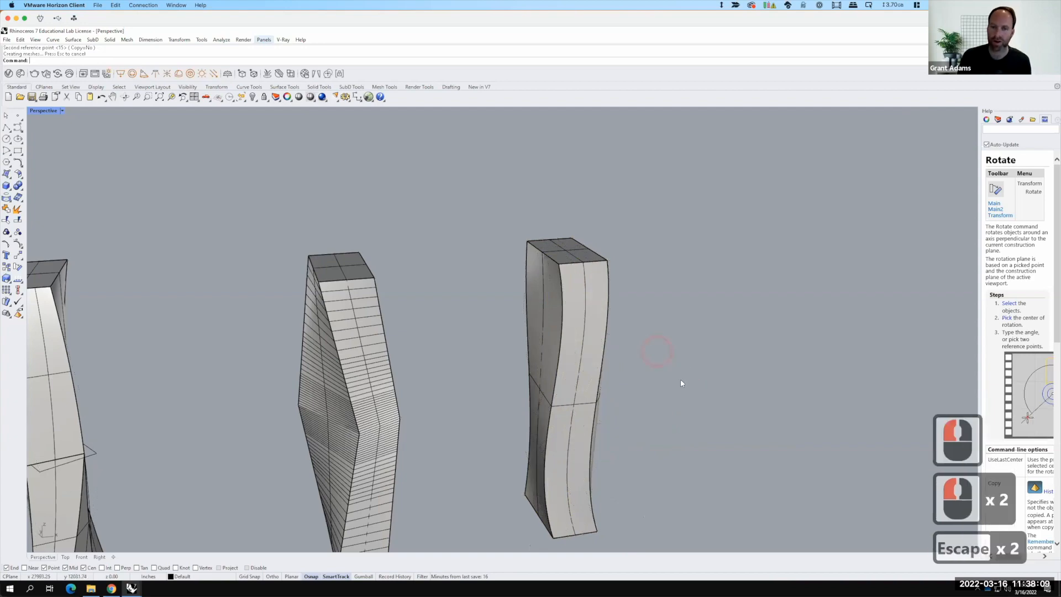
# Step: Orbit and zoom around the row of towers, selecting individual towers to inspect their deformed shapes
pyautogui.scroll(3, 679, 387)
pyautogui.scroll(3, 566, 368)
pyautogui.scroll(-4, 566, 368)
pyautogui.moveTo(566, 368); pyautogui.dragTo(571, 317, button='right')
pyautogui.click(571, 317)
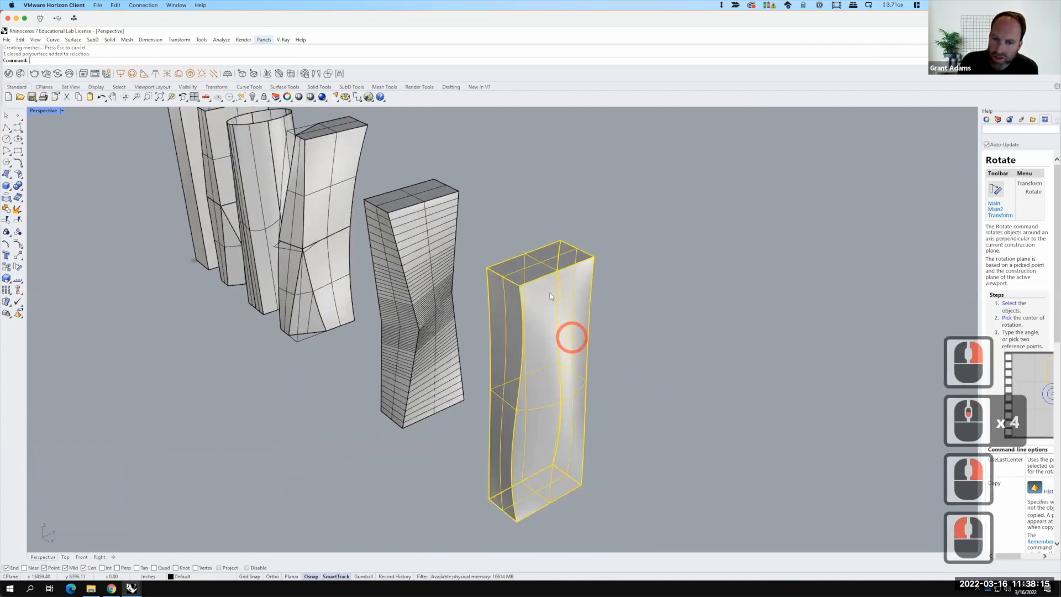
pyautogui.click(575, 445)
pyautogui.click(555, 499)
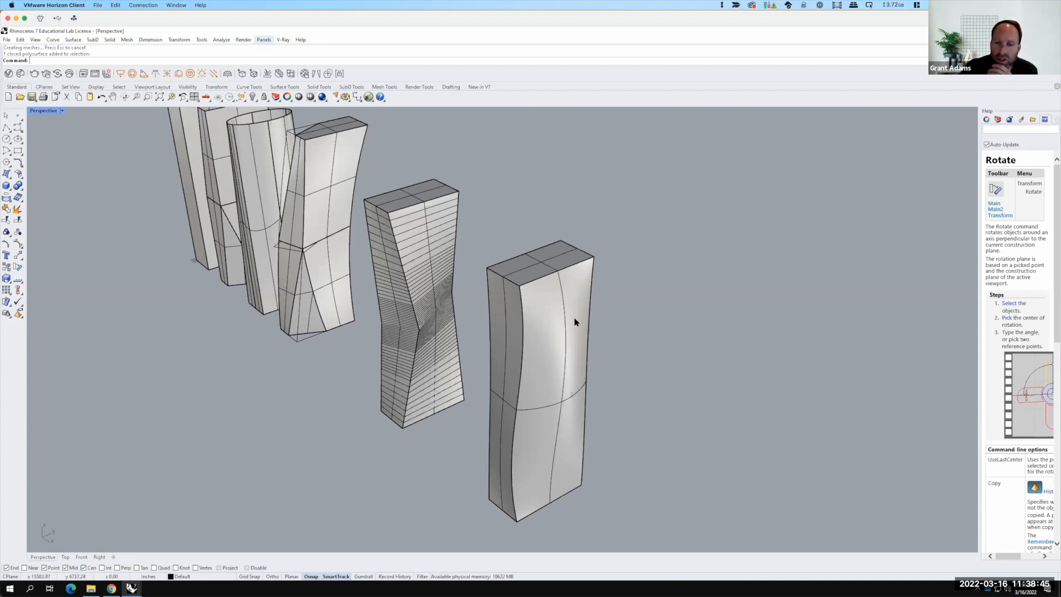
pyautogui.press('F15')
pyautogui.scroll(-2, 388, 315)
pyautogui.moveTo(388, 316); pyautogui.dragTo(296, 277, button='right')
pyautogui.scroll(-2, 287, 264)
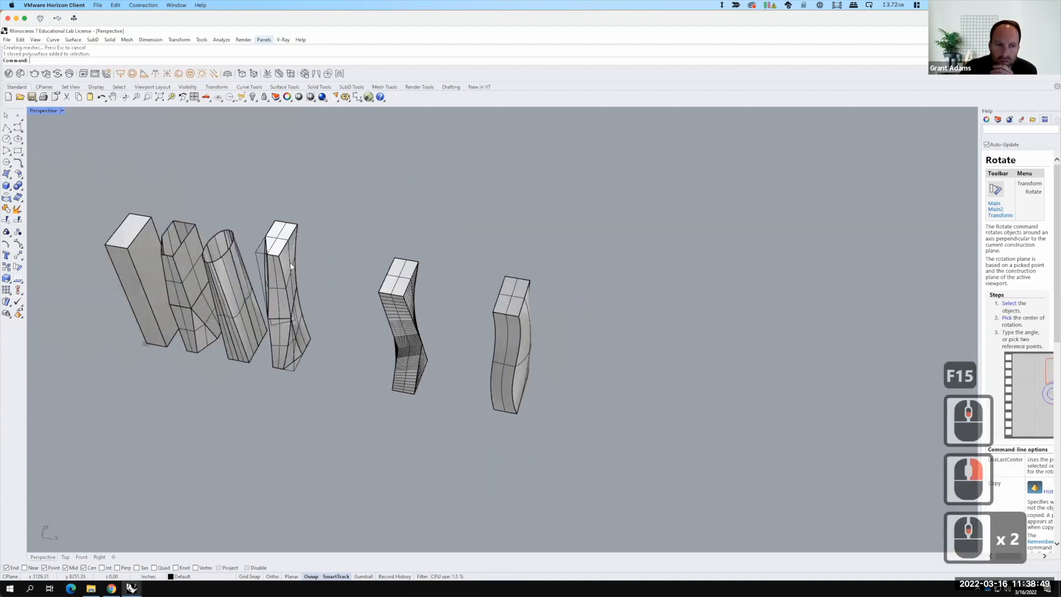
pyautogui.scroll(6, 291, 266)
pyautogui.scroll(-3, 483, 300)
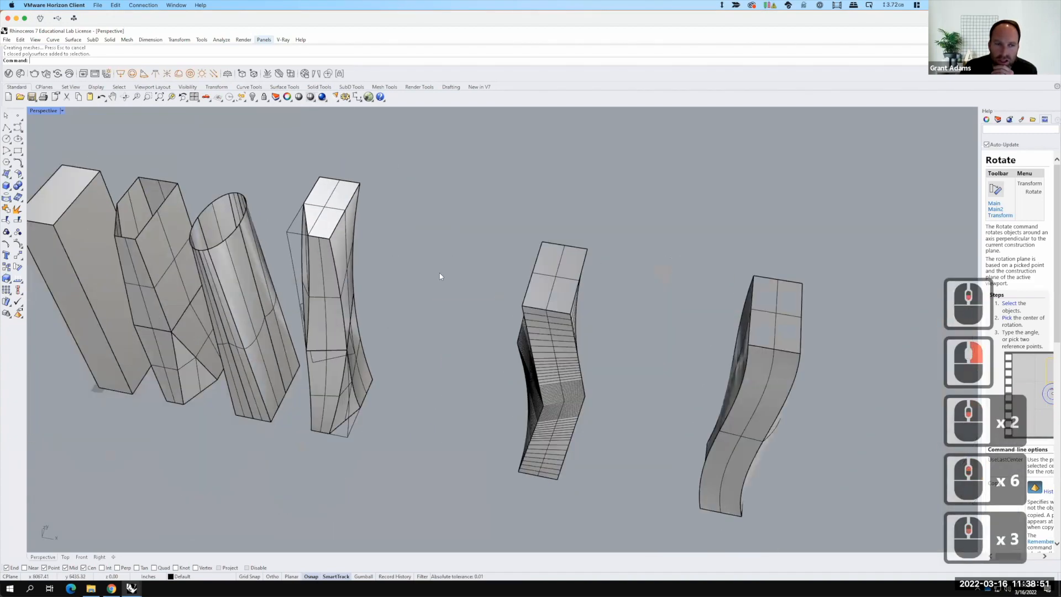
pyautogui.scroll(-1, 440, 276)
pyautogui.scroll(3, 399, 261)
pyautogui.moveTo(374, 278); pyautogui.dragTo(452, 232, button='right')
pyautogui.click(453, 233)
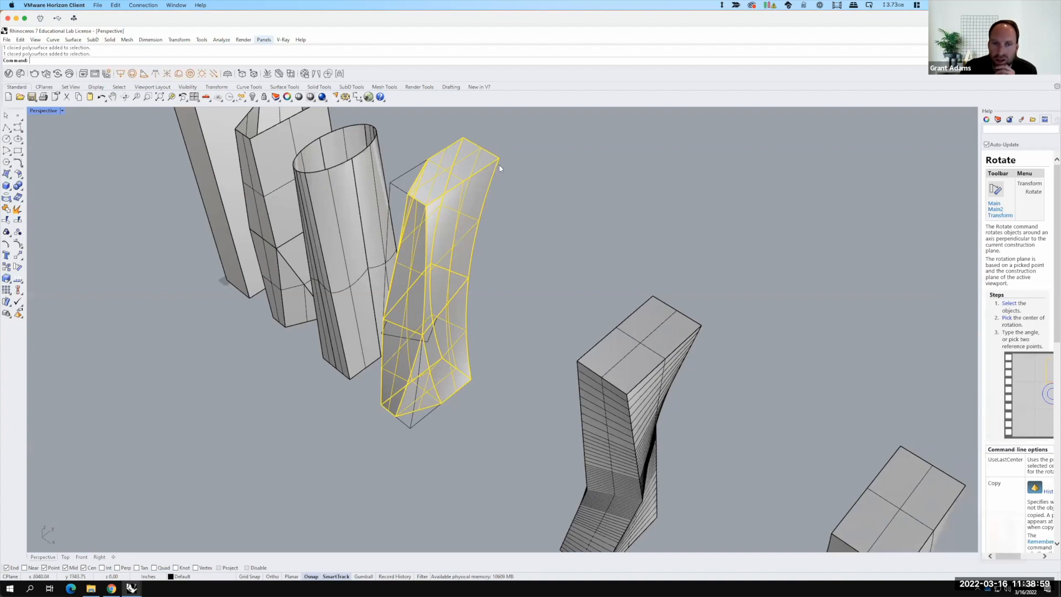
pyautogui.scroll(-2, 495, 246)
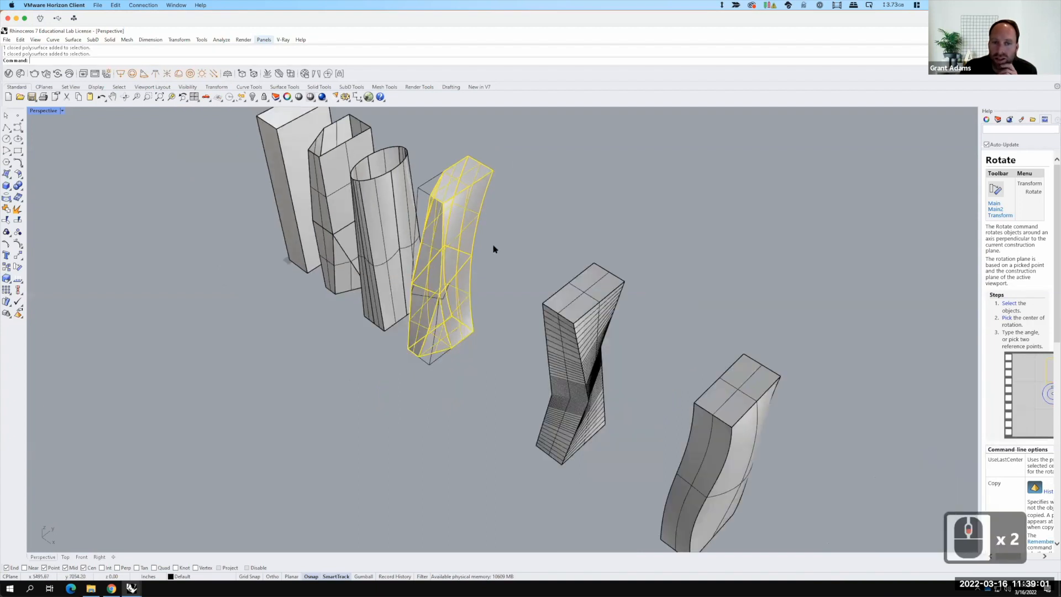
pyautogui.click(492, 242)
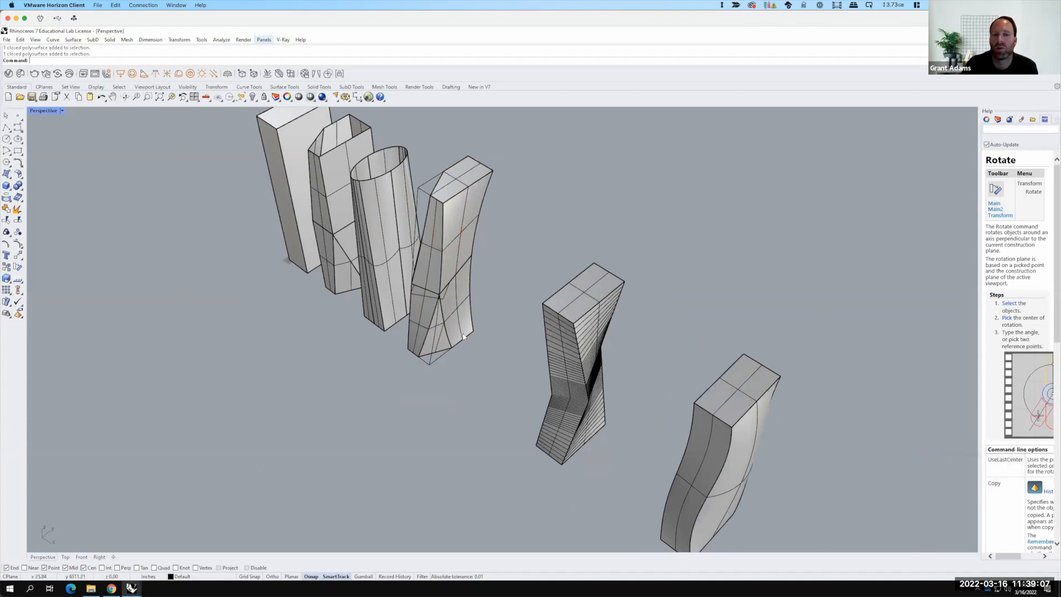
pyautogui.moveTo(476, 281); pyautogui.dragTo(483, 322, button='right')
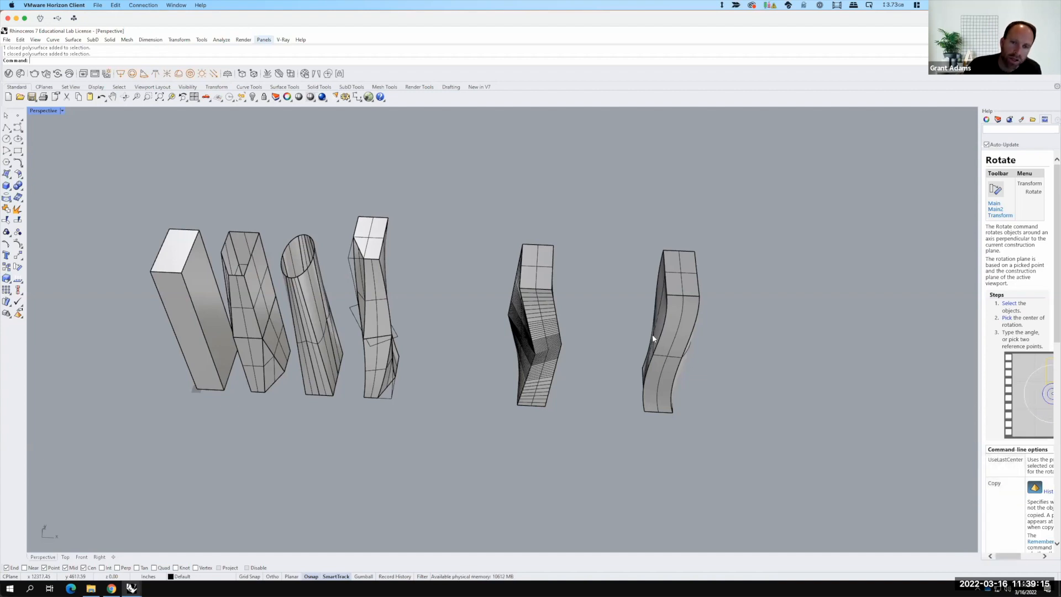
pyautogui.moveTo(717, 335); pyautogui.dragTo(699, 354, button='right')
pyautogui.moveTo(597, 405)
pyautogui.mouseDown(button='right')
pyautogui.moveTo(533, 398)
pyautogui.moveTo(611, 398)
pyautogui.mouseUp(button='right')
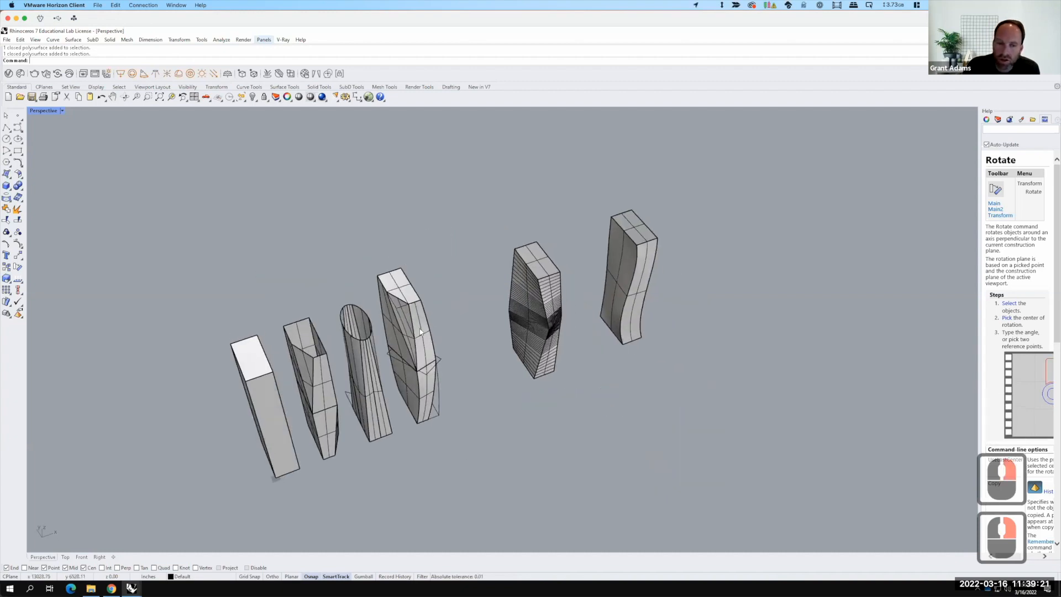
pyautogui.moveTo(495, 430); pyautogui.dragTo(405, 329, button='right')
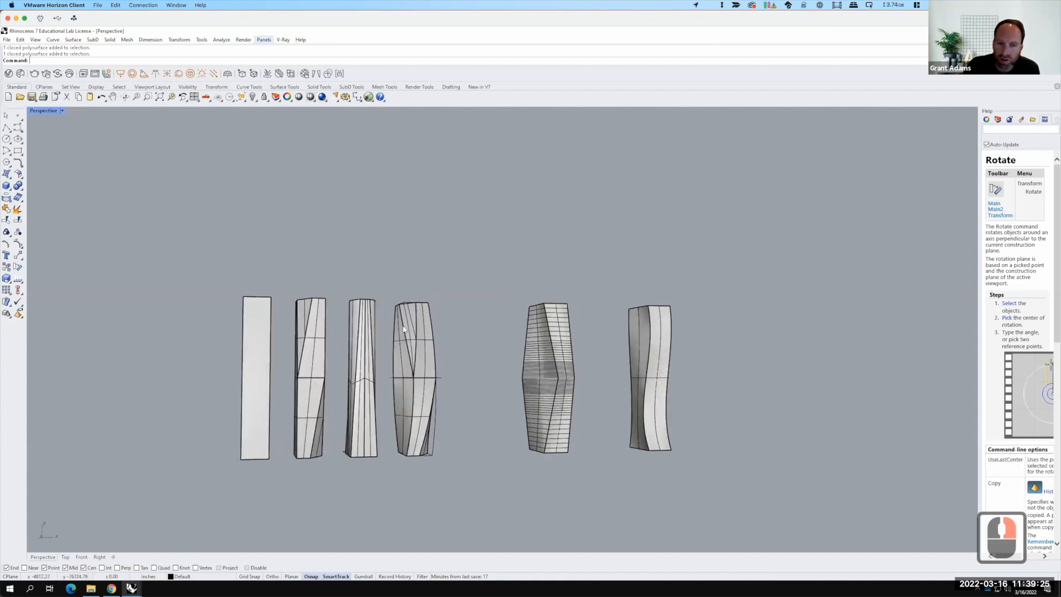
# Step: Select the fourth tower together with its cage and copy them to the clipboard
pyautogui.moveTo(387, 286); pyautogui.dragTo(482, 498)
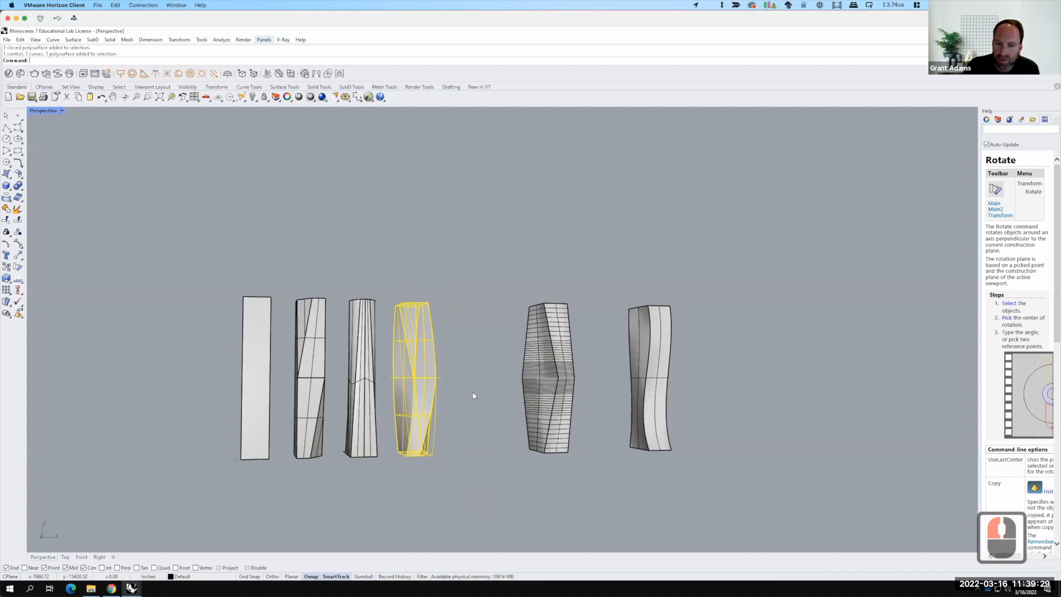
pyautogui.click(20, 40)
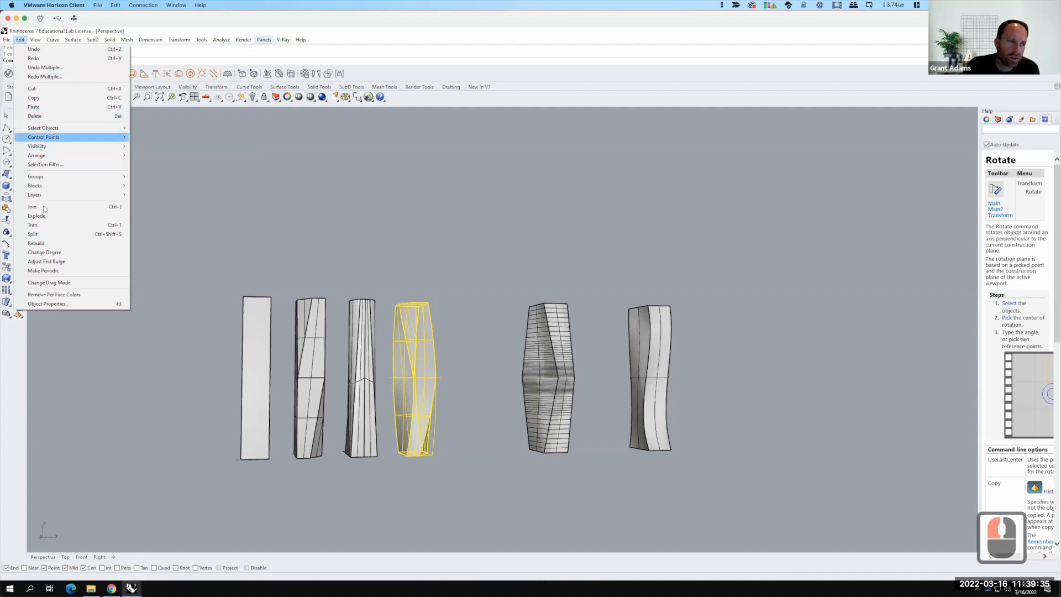
pyautogui.click(41, 100)
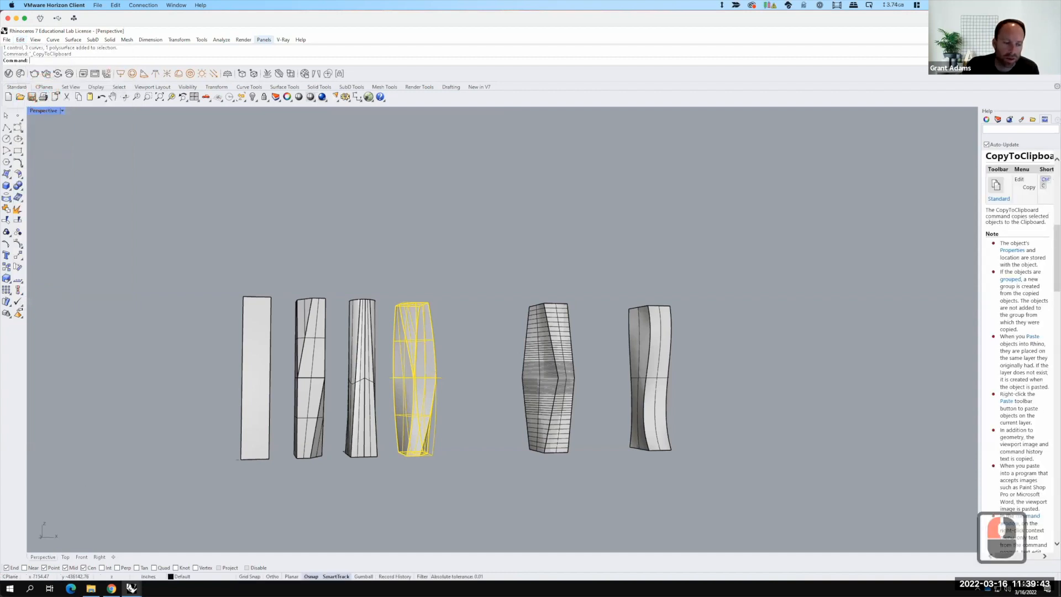
# Step: Switch to the desktop and launch a second instance of Rhino 7
pyautogui.press('F15')
pyautogui.click(64, 188)
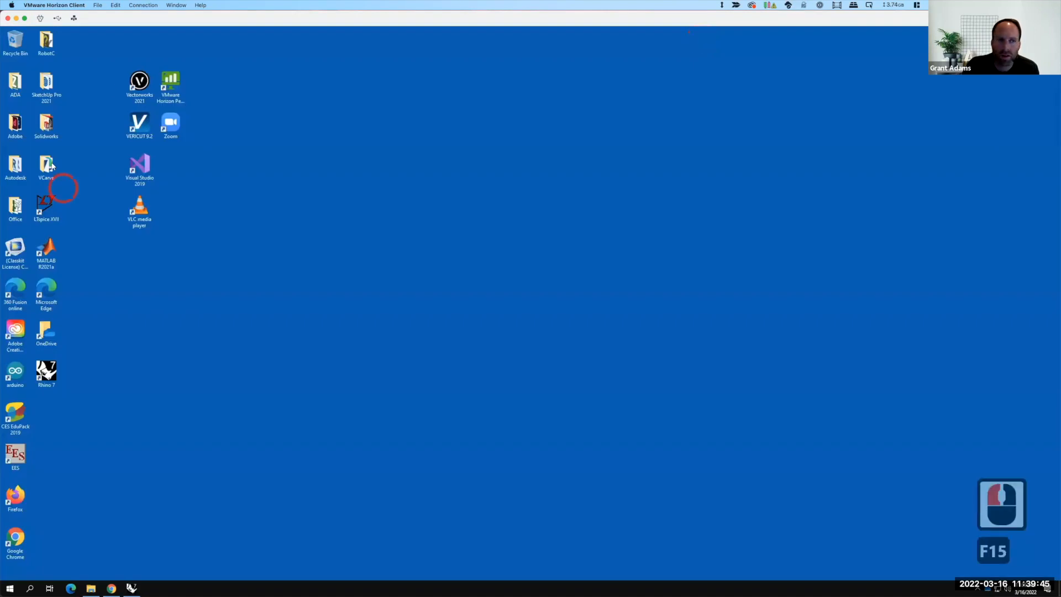
pyautogui.doubleClick(47, 372)
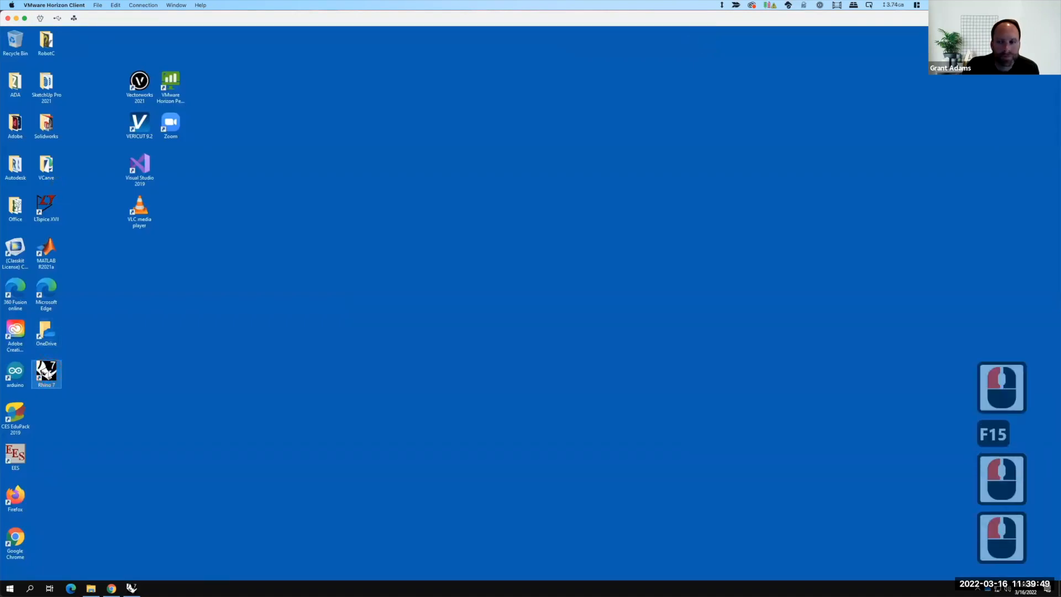
# Step: Decline saving the untitled file in the new Rhino instance and close the floating V-Ray toolbars
pyautogui.click(390, 248)
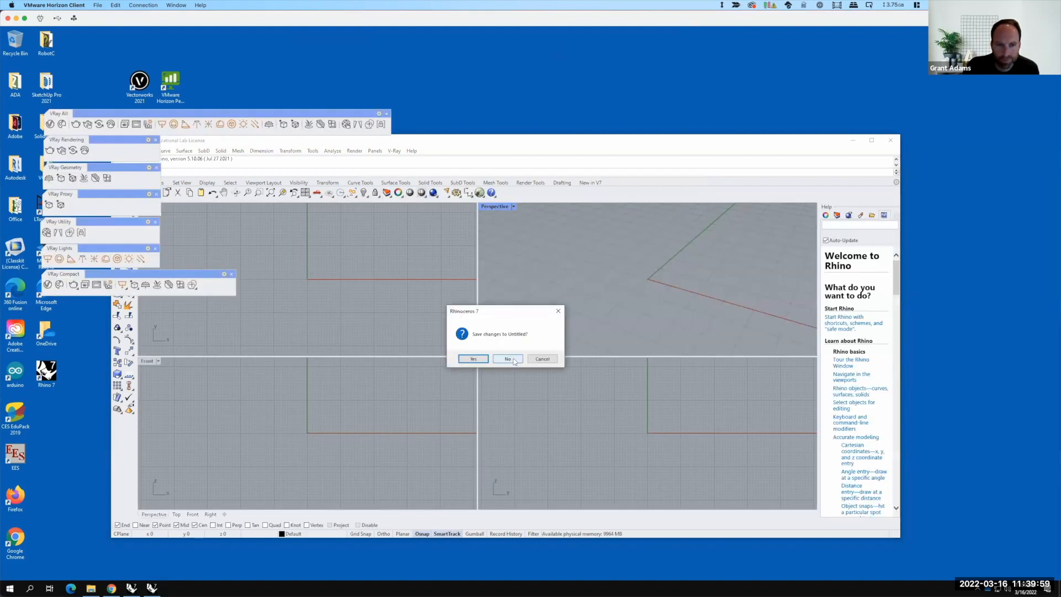
pyautogui.click(508, 359)
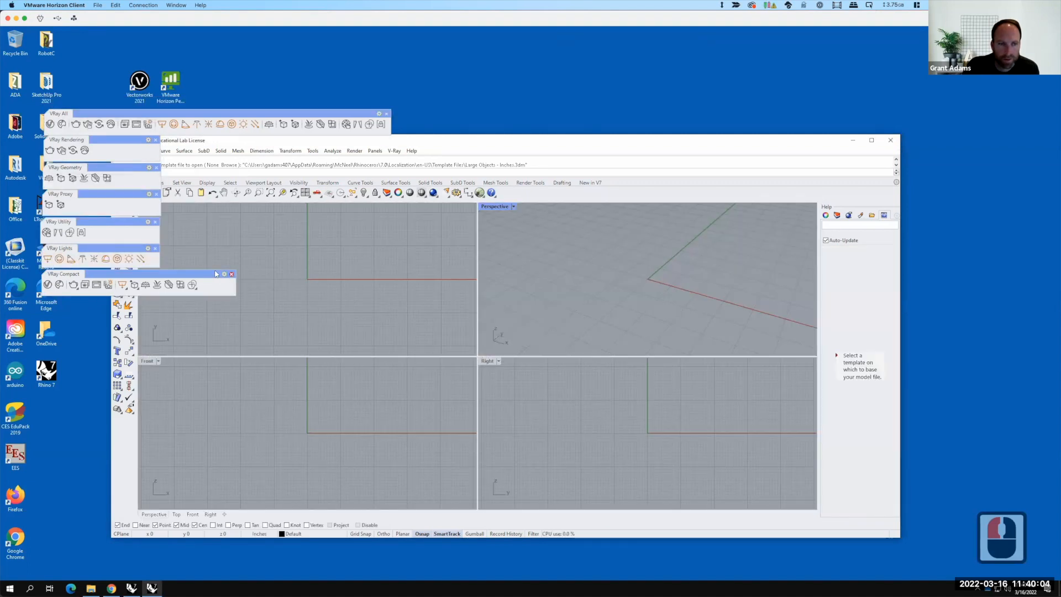
pyautogui.click(232, 274)
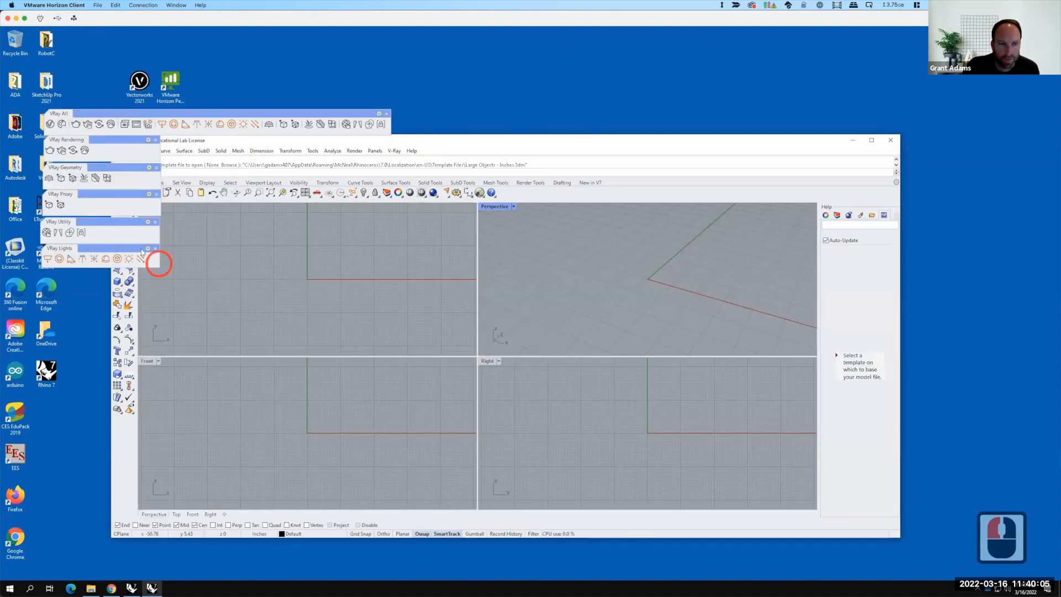
pyautogui.click(156, 249)
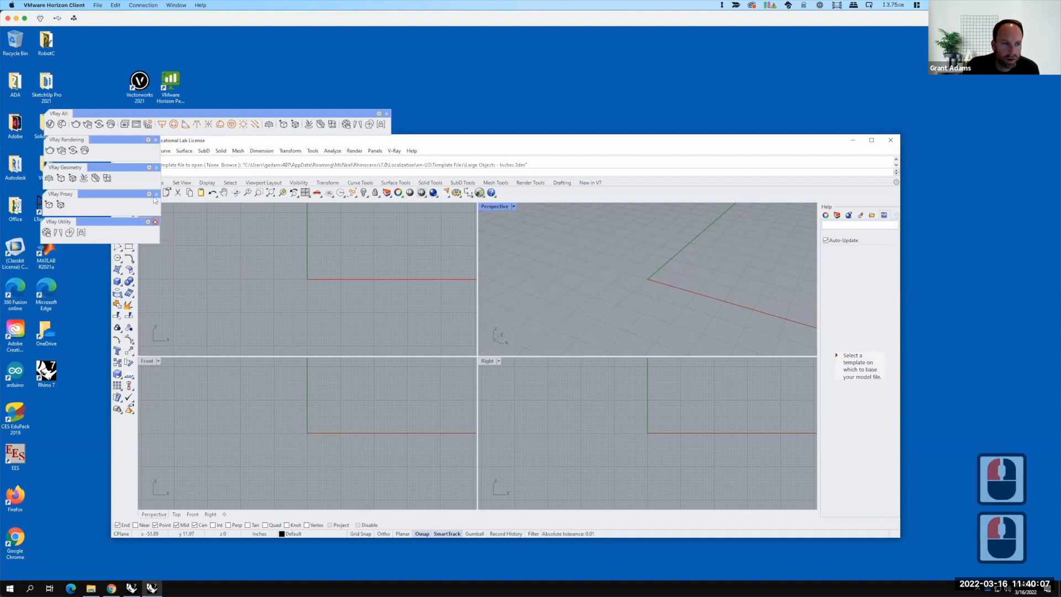
pyautogui.click(156, 221)
pyautogui.click(156, 194)
pyautogui.click(157, 167)
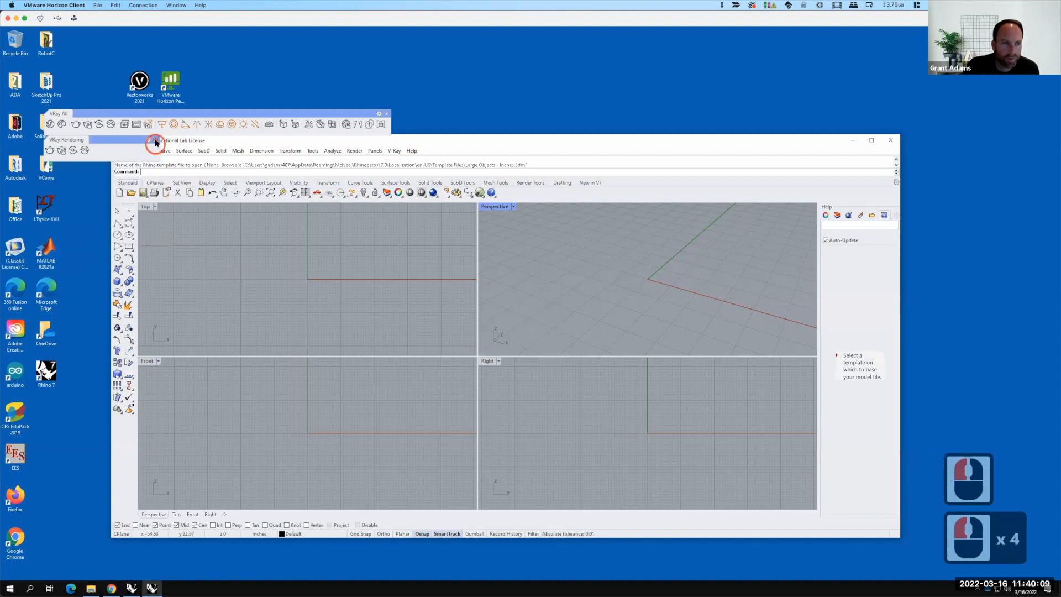
pyautogui.click(156, 143)
# Step: Dock the V-Ray All toolbar and maximize the Rhino window
pyautogui.moveTo(224, 112); pyautogui.dragTo(264, 163)
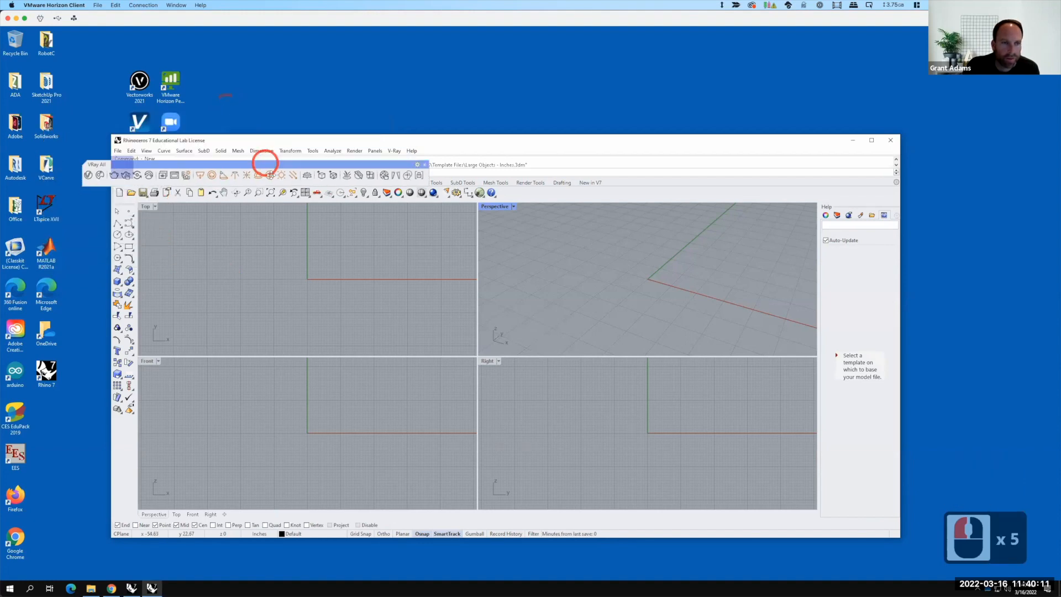
pyautogui.click(875, 140)
pyautogui.click(834, 142)
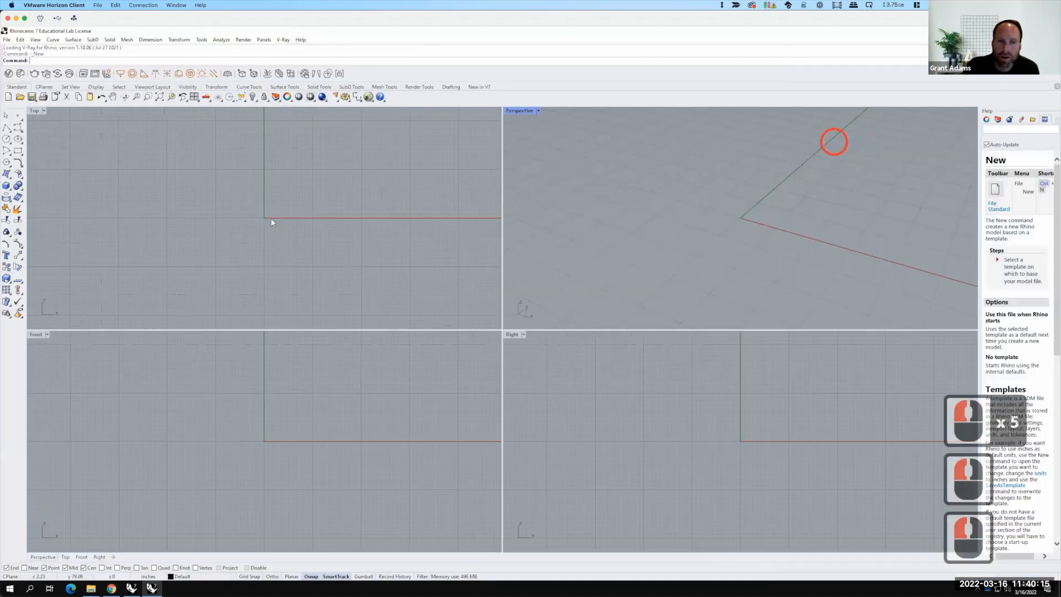
# Step: Paste the copied tower and cage into the new file and maximize the Perspective viewport
pyautogui.click(21, 40)
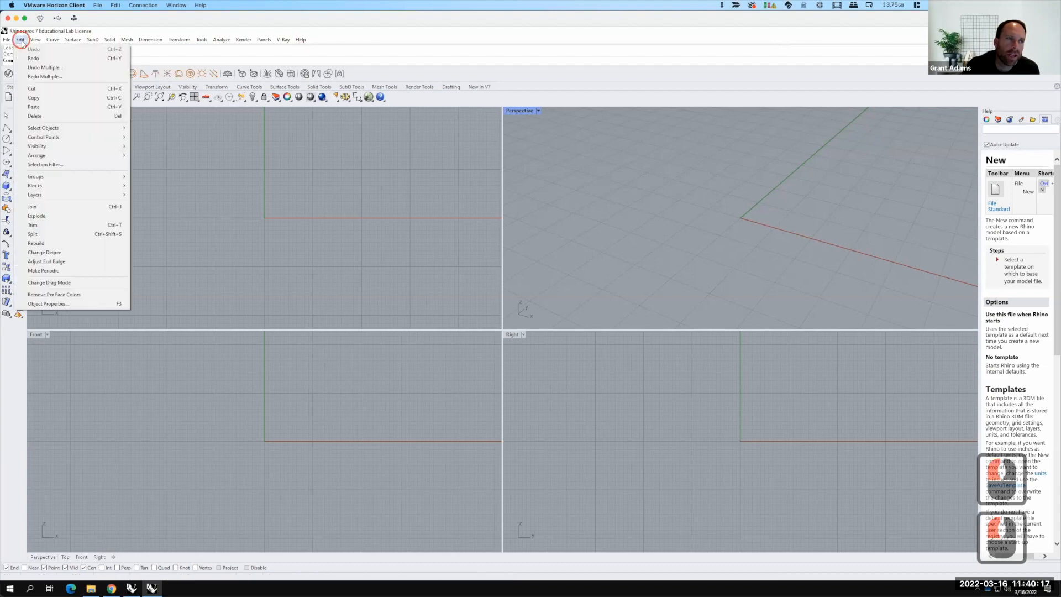
pyautogui.click(34, 107)
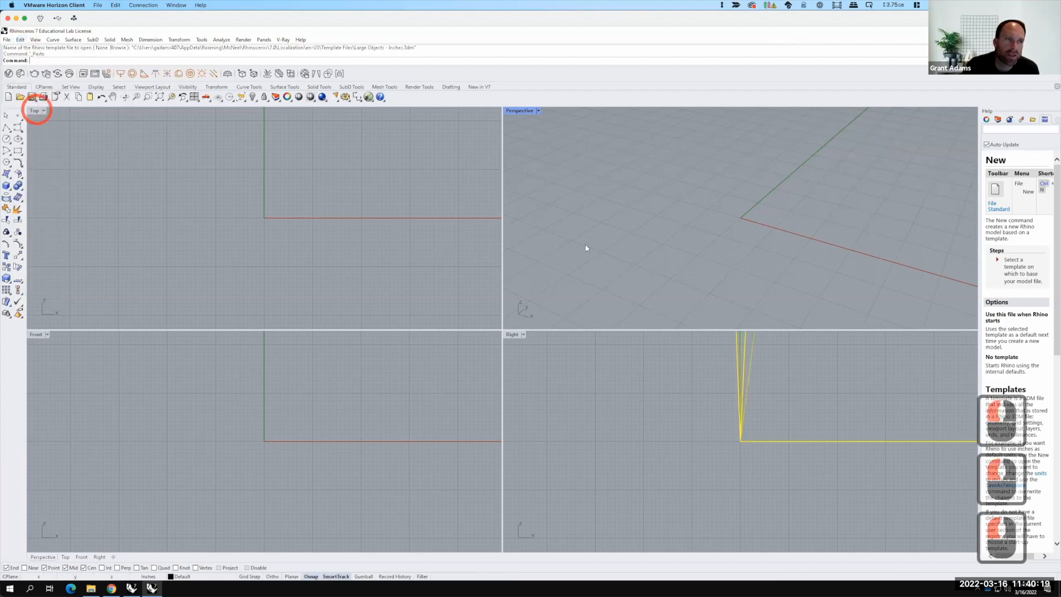
pyautogui.doubleClick(523, 111)
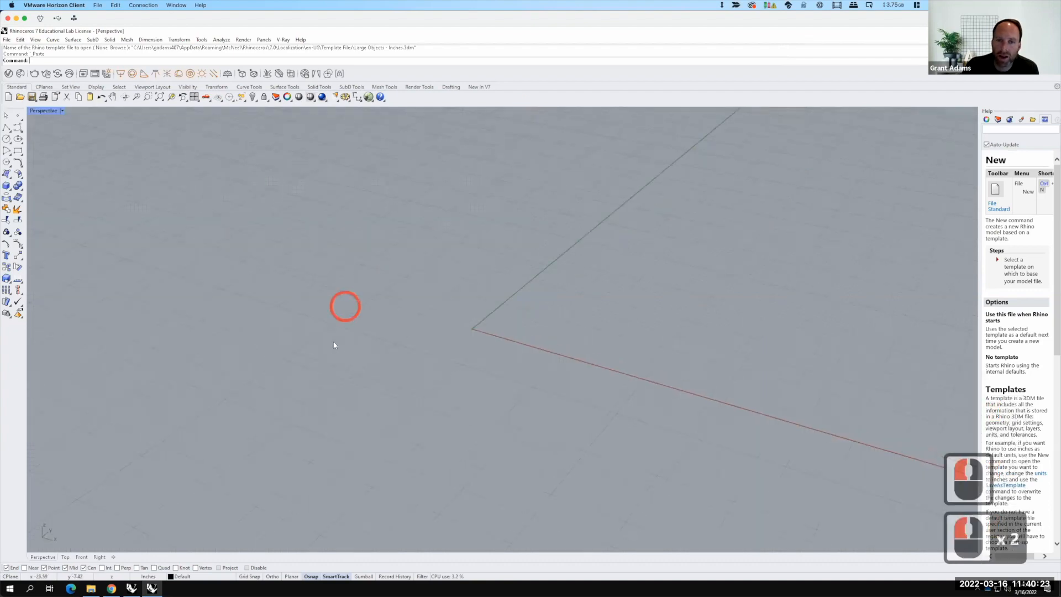
pyautogui.scroll(-20, 334, 345)
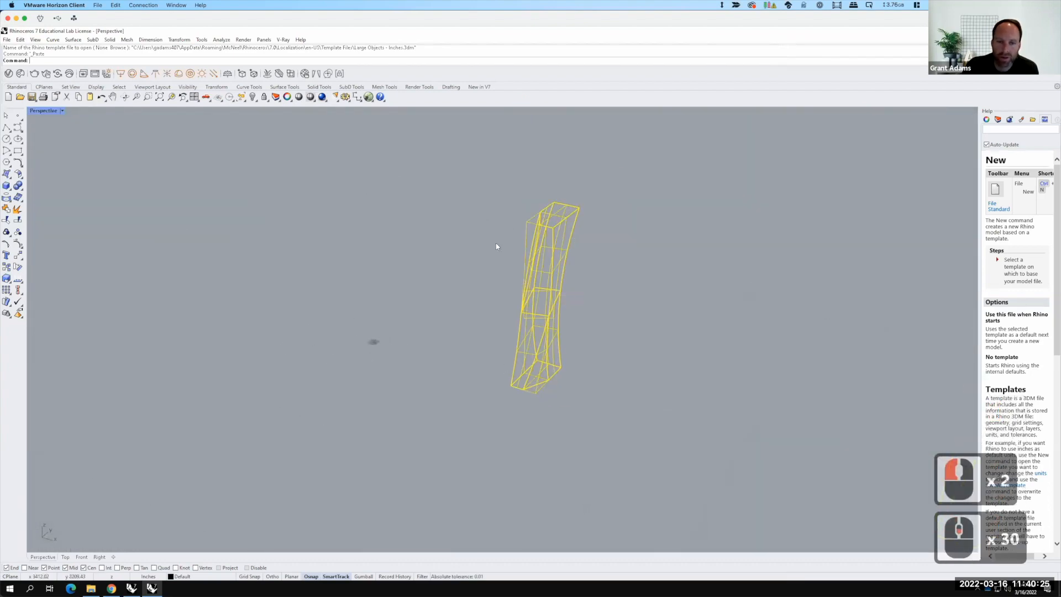
# Step: Select the pasted tower and cage and move them from the tower's base corner to 0,0,0
pyautogui.press('Escape')
pyautogui.moveTo(451, 161); pyautogui.dragTo(608, 449)
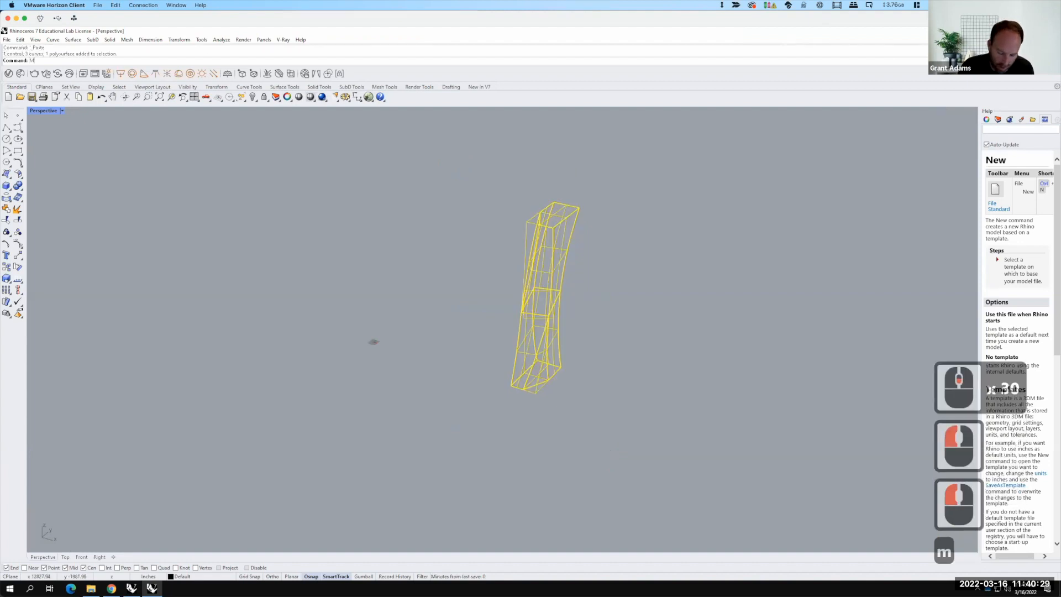
pyautogui.write('move')
pyautogui.press('Return')
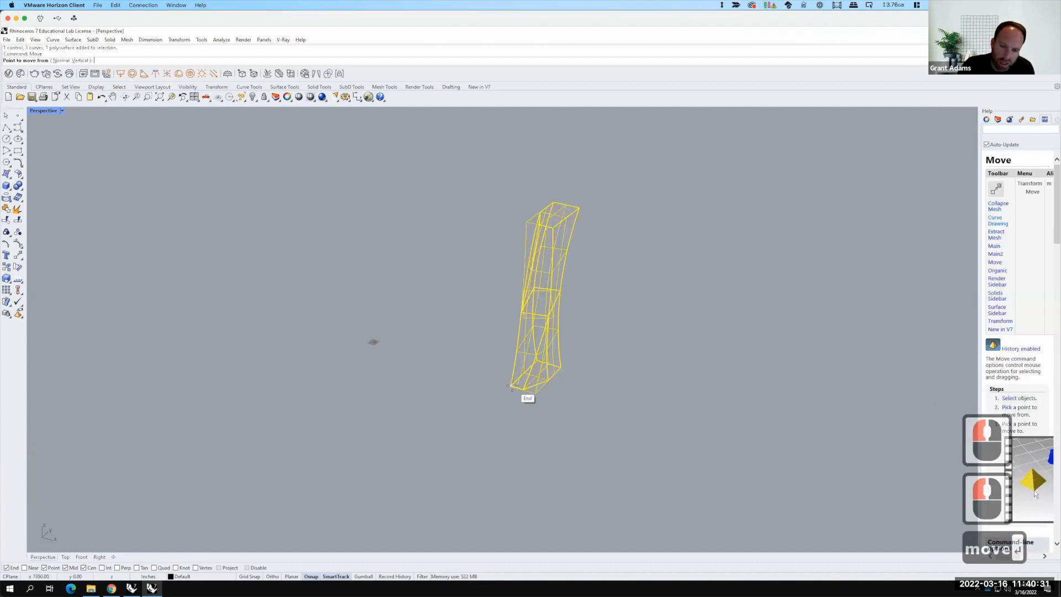
pyautogui.click(511, 384)
pyautogui.write('0,0,0')
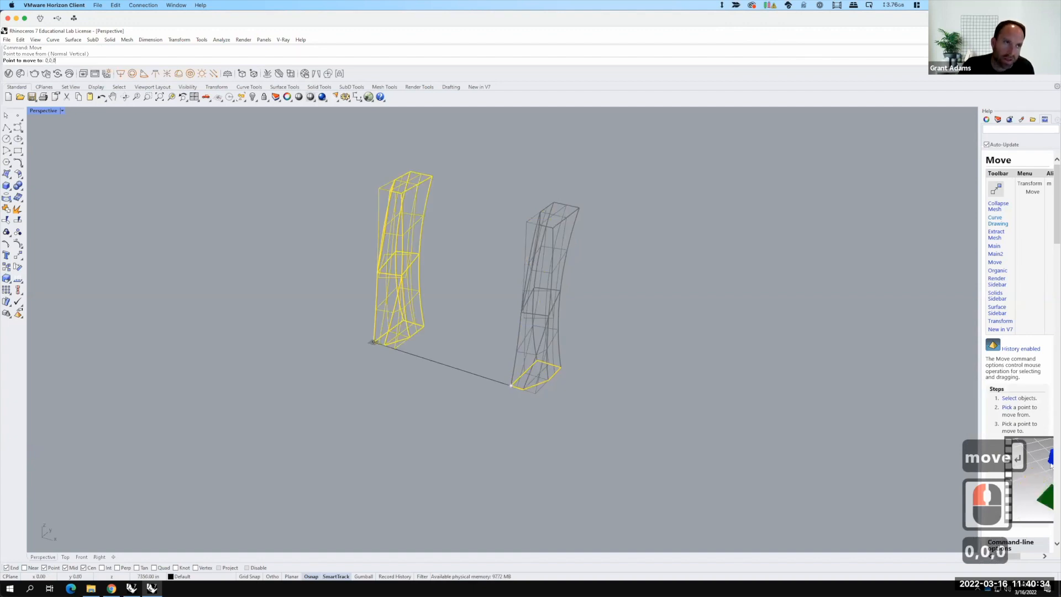
pyautogui.press('Return')
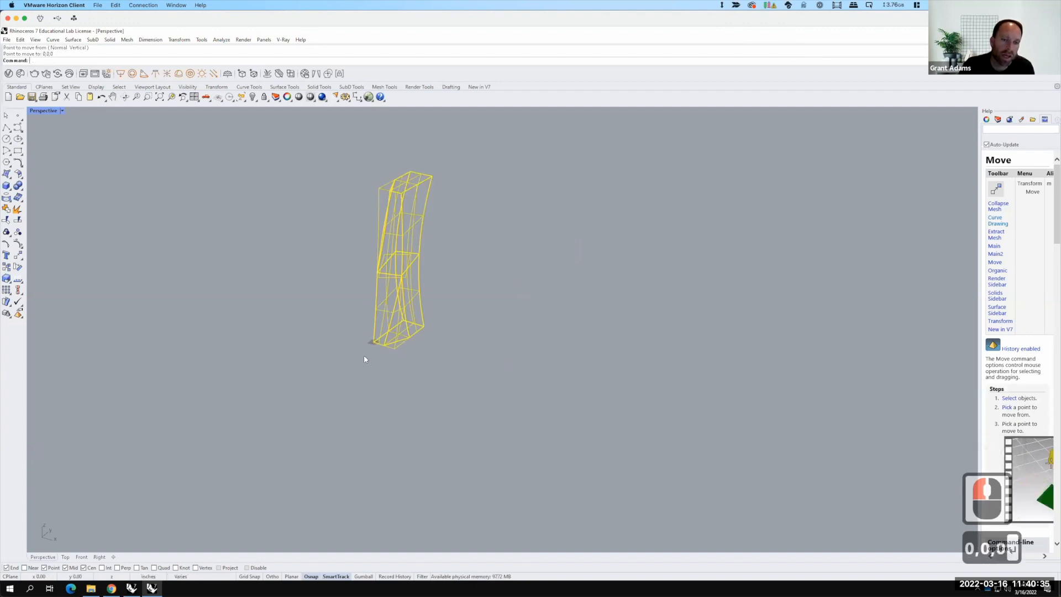
# Step: Set the Perspective viewport display mode to Shaded
pyautogui.scroll(2, 351, 334)
pyautogui.moveTo(419, 369); pyautogui.dragTo(522, 364, button='right')
pyautogui.click(569, 339)
pyautogui.scroll(2, 509, 297)
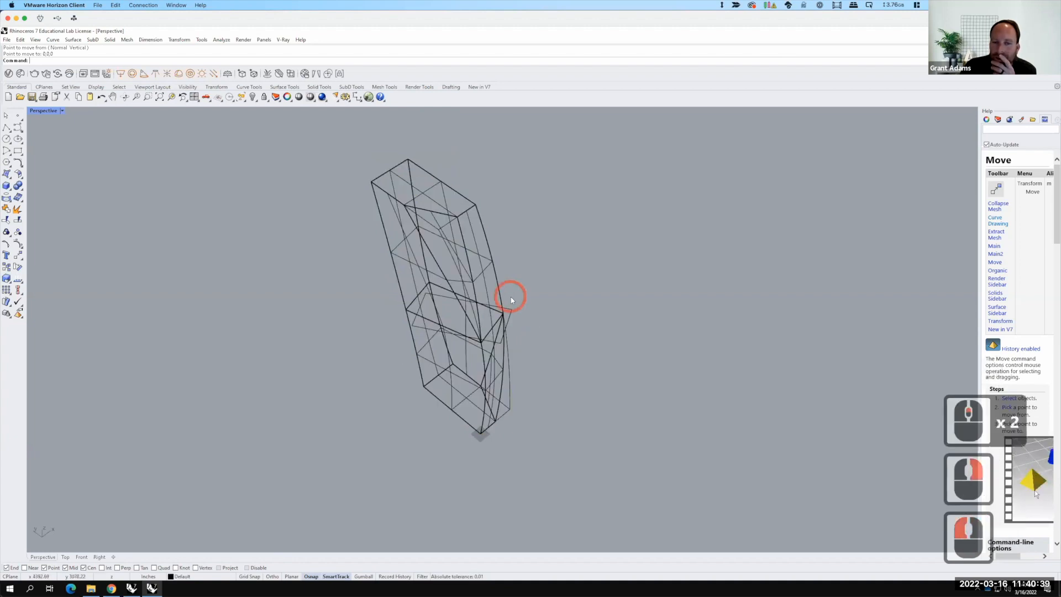
pyautogui.click(63, 111)
pyautogui.click(55, 153)
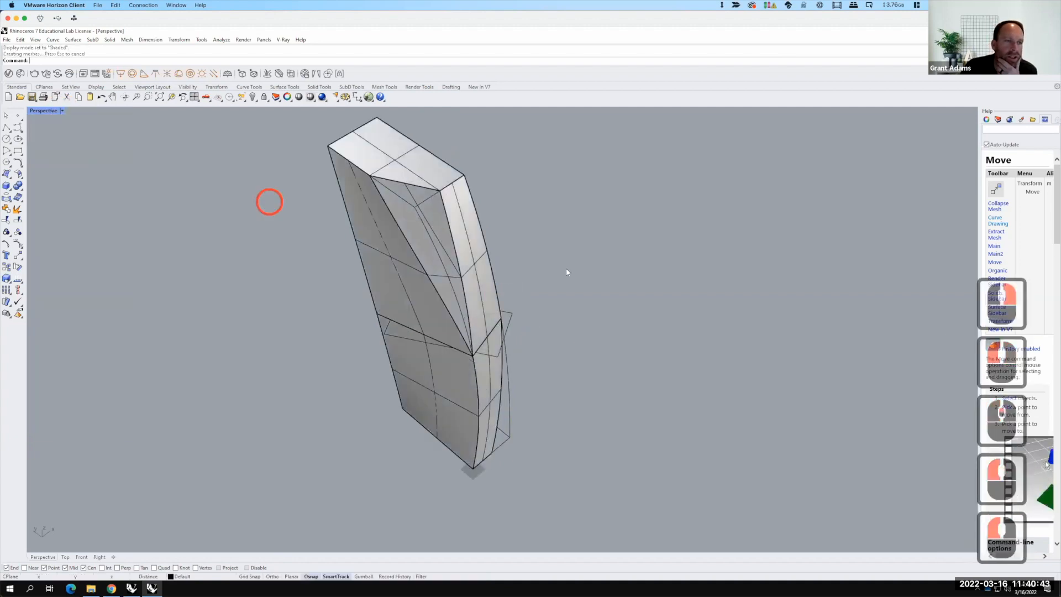
# Step: Open the Layers panel and rename the Default layer to Skin
pyautogui.scroll(-2, 641, 334)
pyautogui.moveTo(639, 340); pyautogui.dragTo(623, 338, button='right')
pyautogui.moveTo(491, 320); pyautogui.dragTo(449, 323, button='right')
pyautogui.scroll(-3, 450, 323)
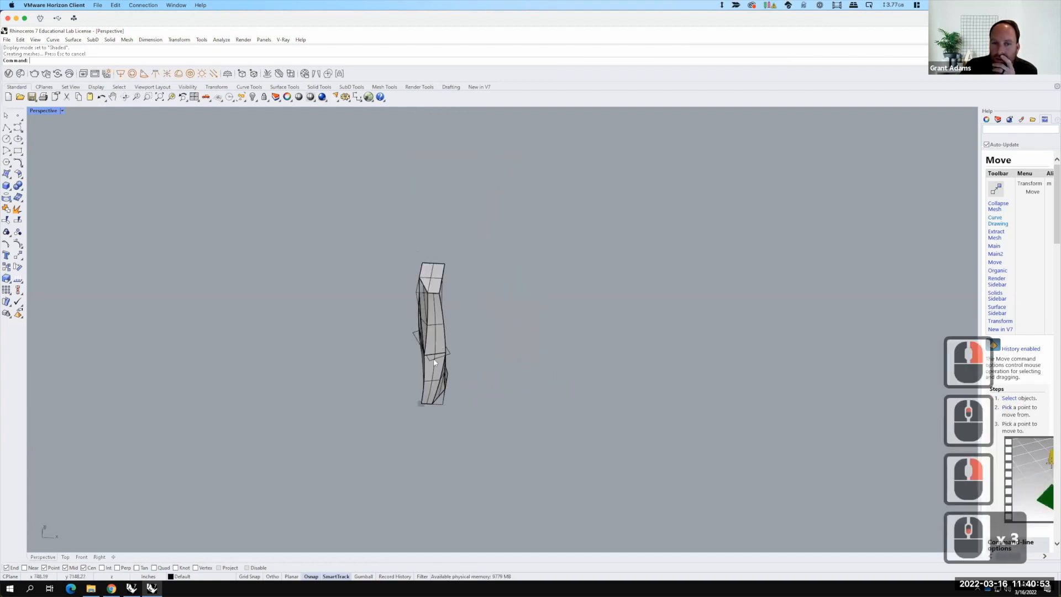
pyautogui.scroll(3, 436, 380)
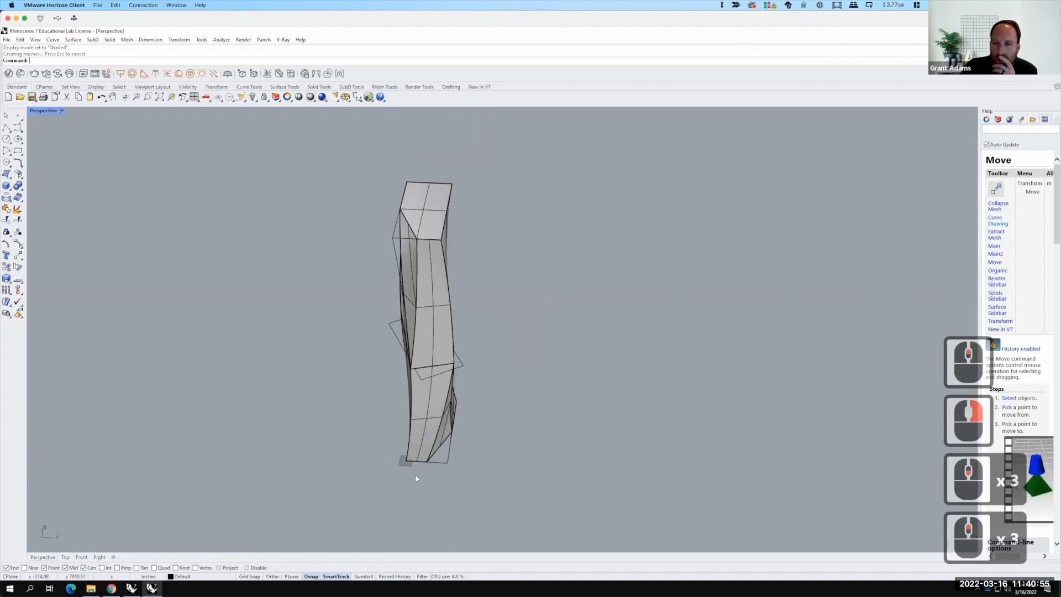
pyautogui.click(998, 120)
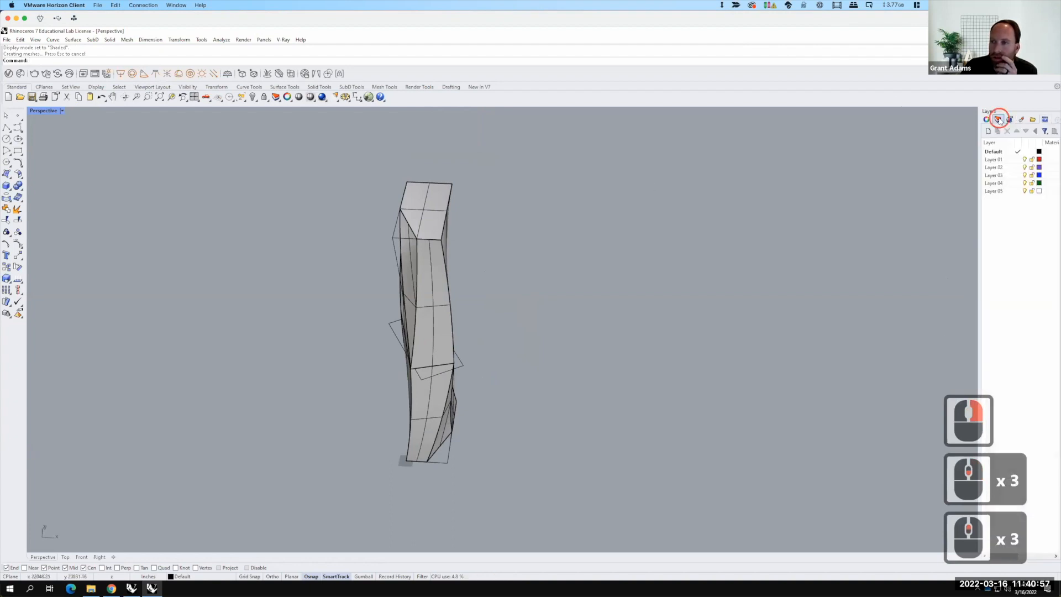
pyautogui.doubleClick(996, 153)
pyautogui.click(998, 152)
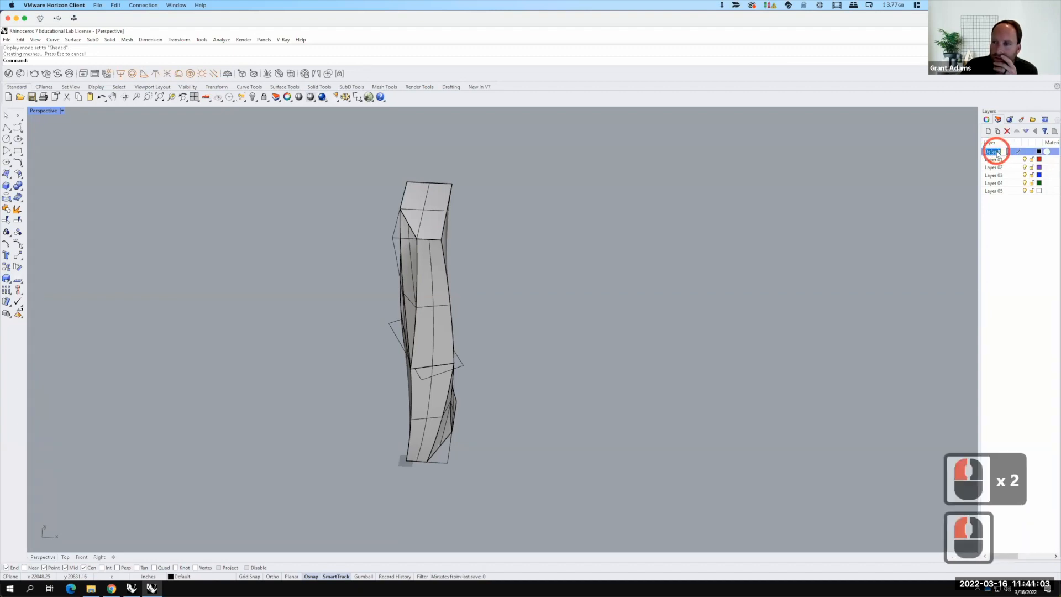
pyautogui.write('Ski')
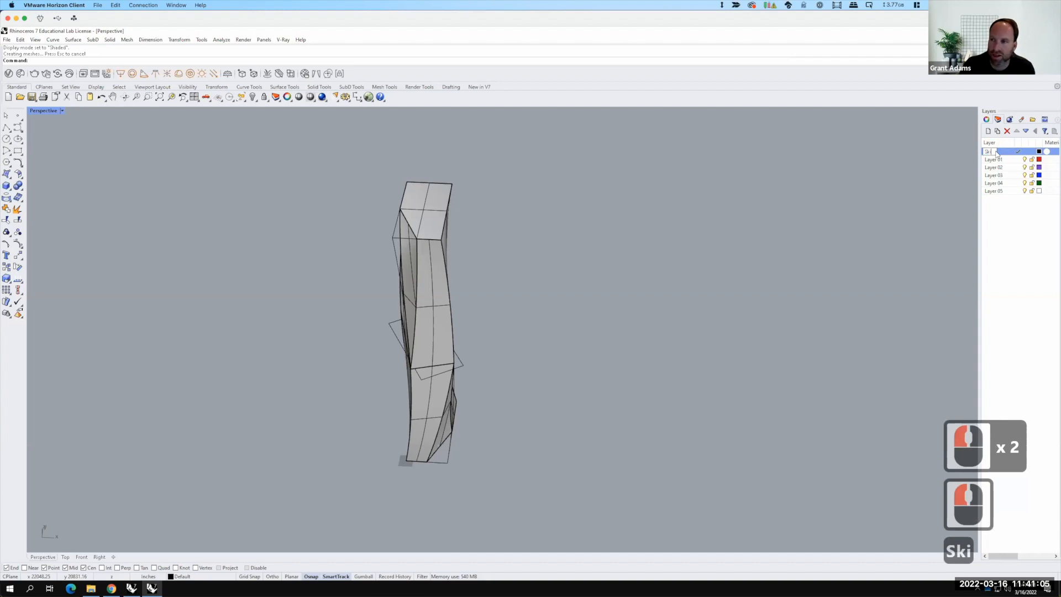
pyautogui.press('BackSpace')
pyautogui.write('in')
pyautogui.press('Return')
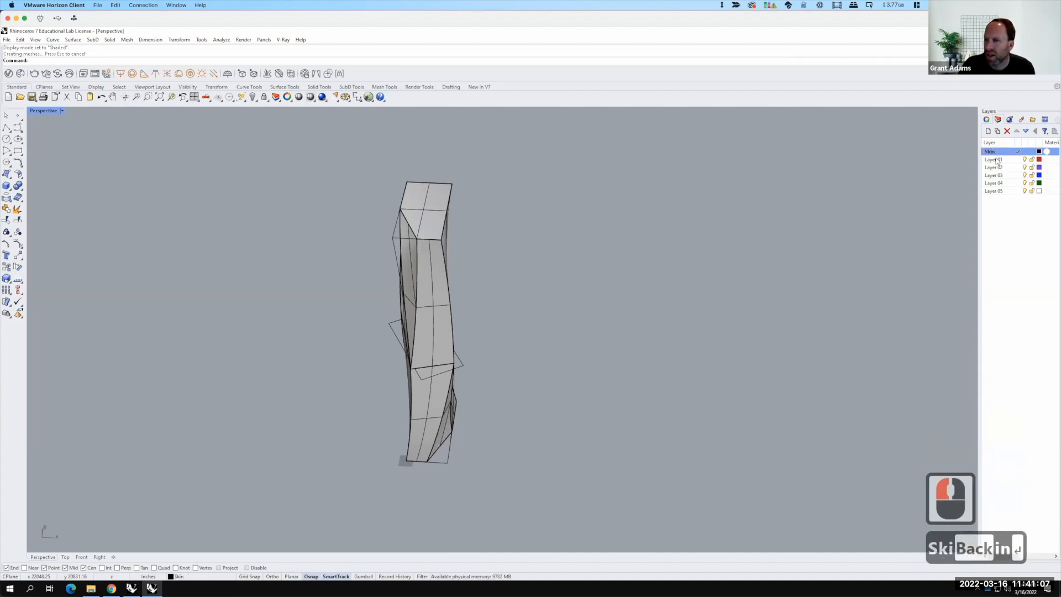
# Step: Rename Layer 01 to Skyscraper
pyautogui.click(997, 160)
pyautogui.doubleClick(1001, 160)
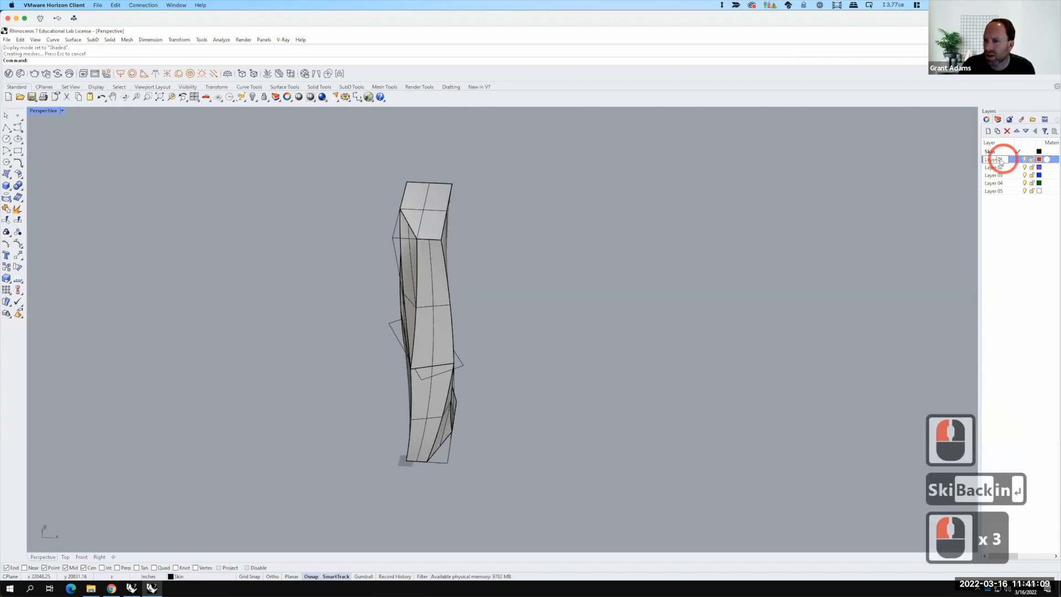
pyautogui.click(971, 158)
pyautogui.write('Sk')
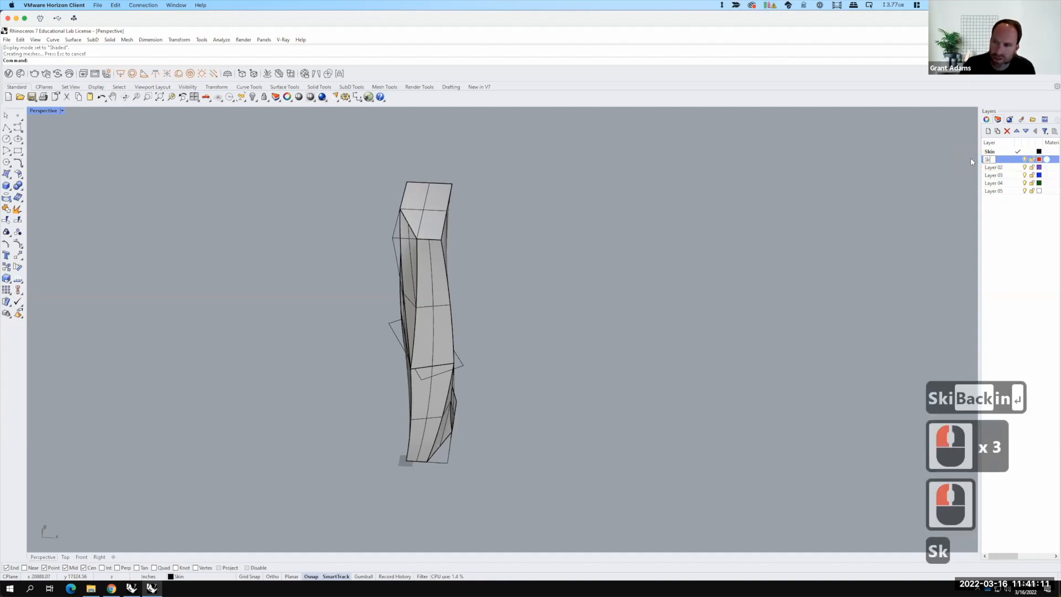
pyautogui.write('yscraper')
pyautogui.press('Return')
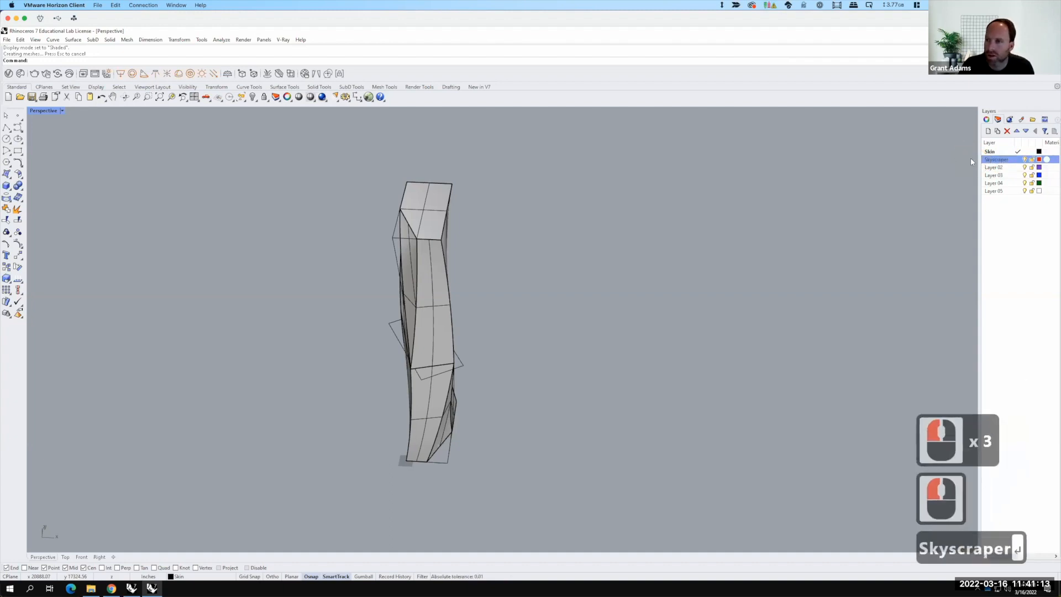
# Step: Nest the Skin layer under the Skyscraper layer
pyautogui.click(991, 152)
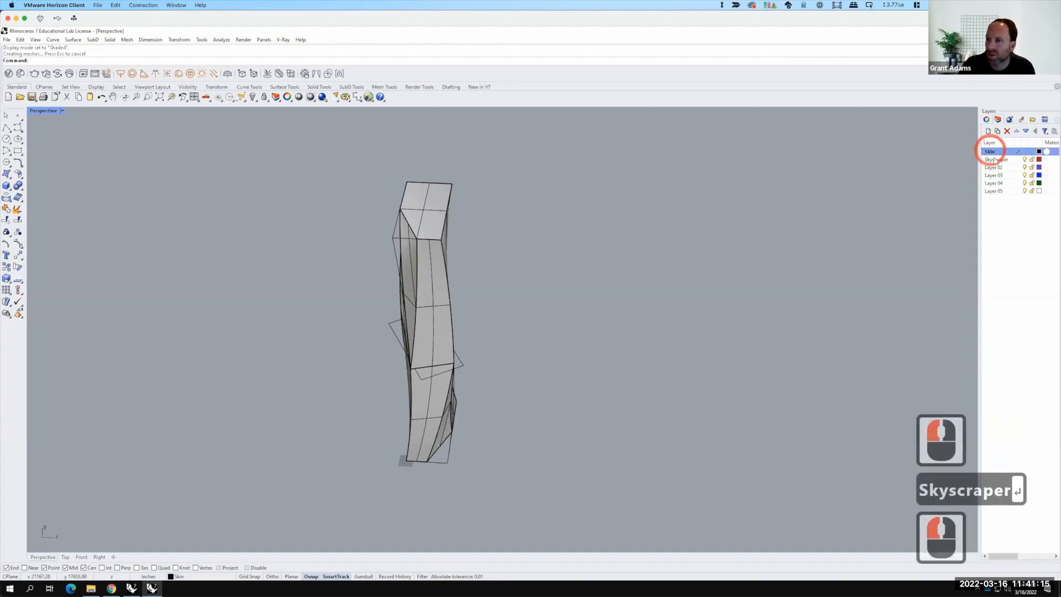
pyautogui.moveTo(990, 152); pyautogui.dragTo(995, 160)
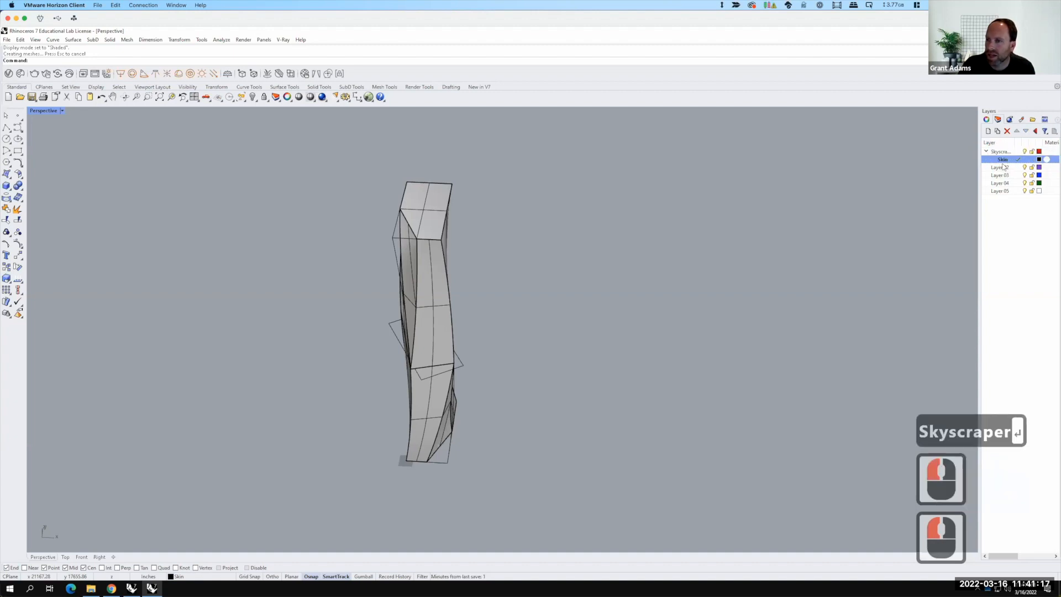
# Step: Rename Layer 02 to Floors and make it the current layer
pyautogui.click(1008, 168)
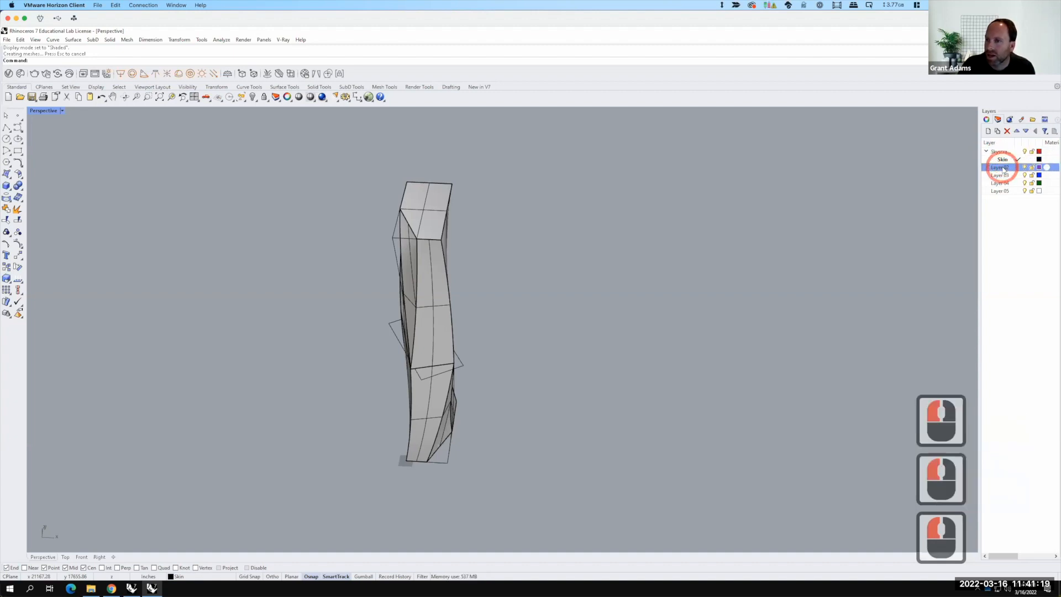
pyautogui.doubleClick(1005, 167)
pyautogui.click(971, 166)
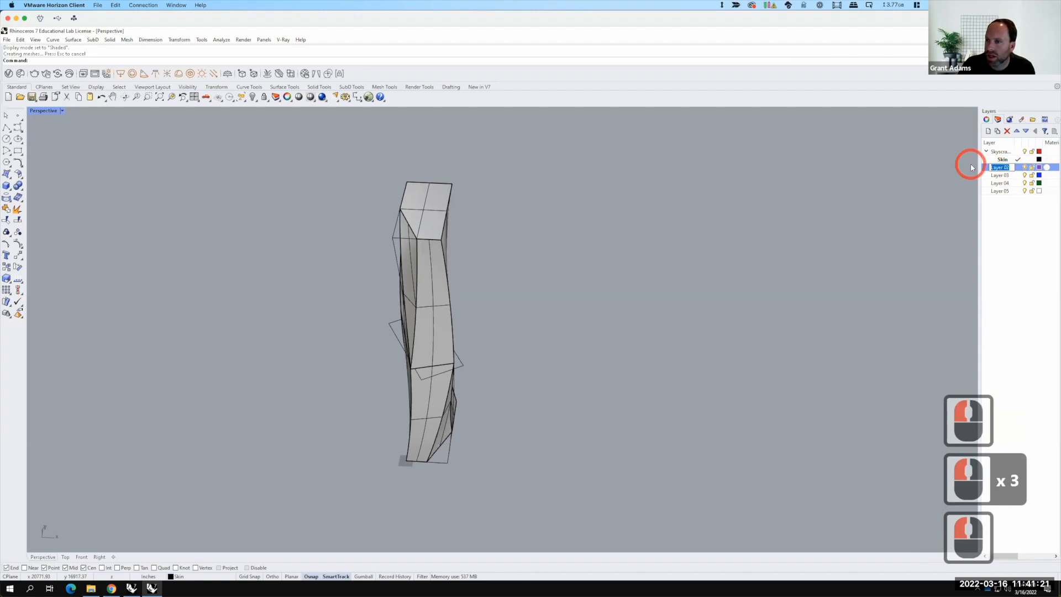
pyautogui.write('Floors')
pyautogui.press('Return')
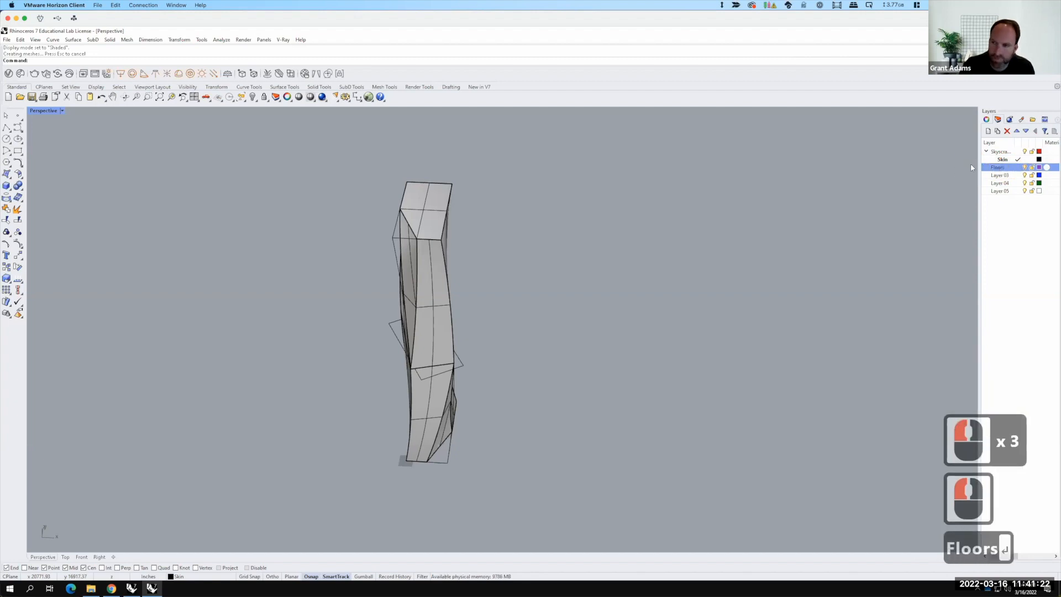
pyautogui.click(1018, 166)
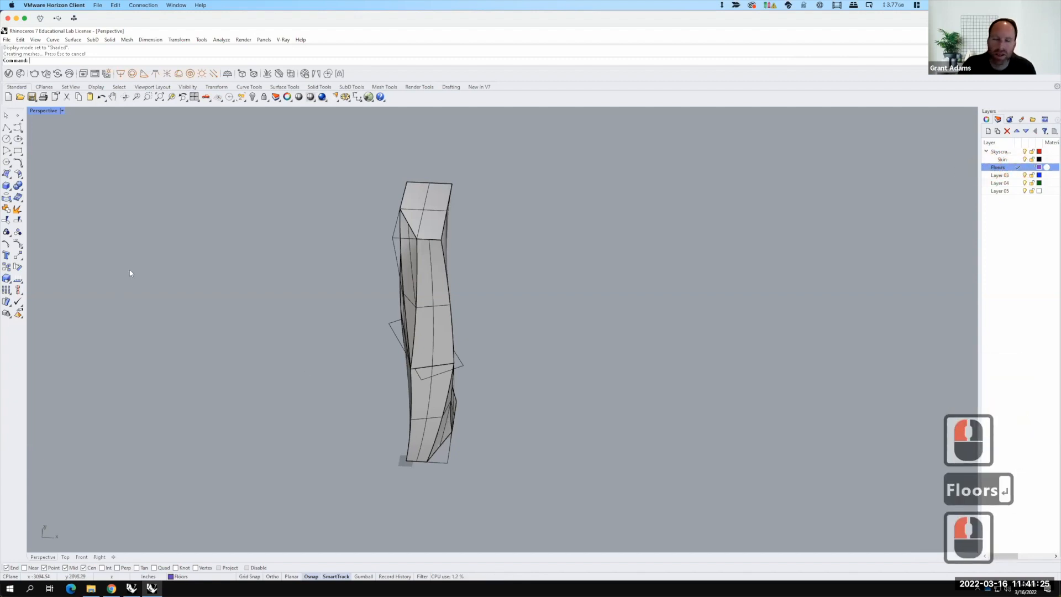
# Step: Draw a rectangular plane corner to corner around the tower's base in the Top view
pyautogui.click(14, 178)
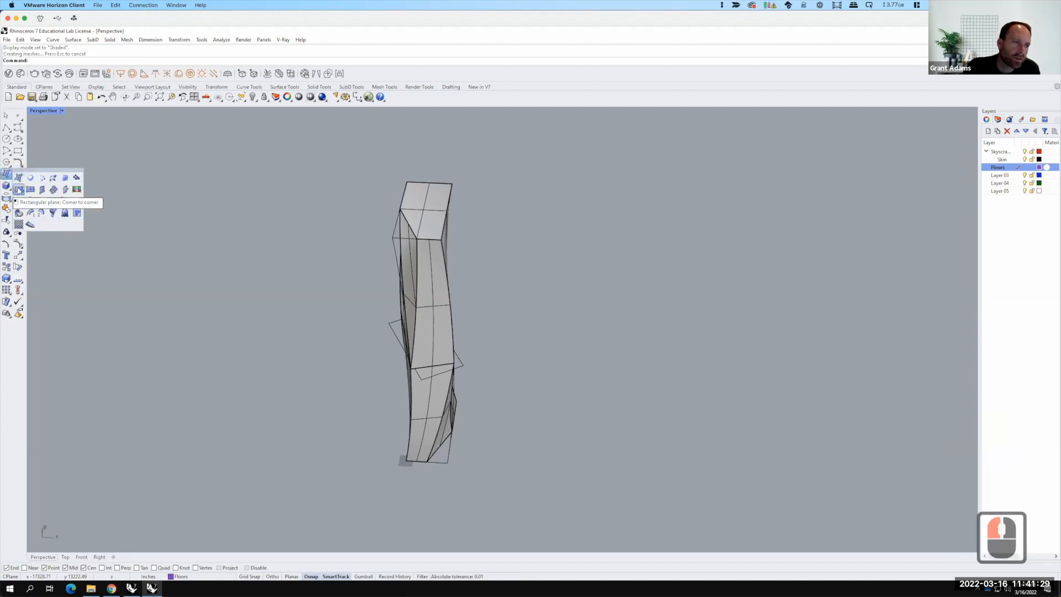
pyautogui.click(19, 190)
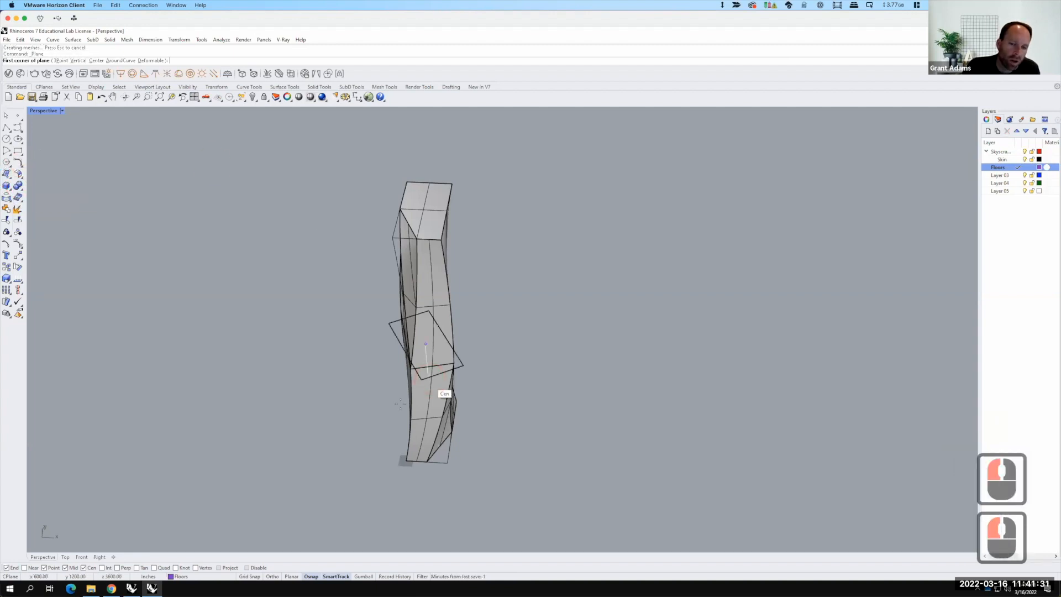
pyautogui.doubleClick(43, 110)
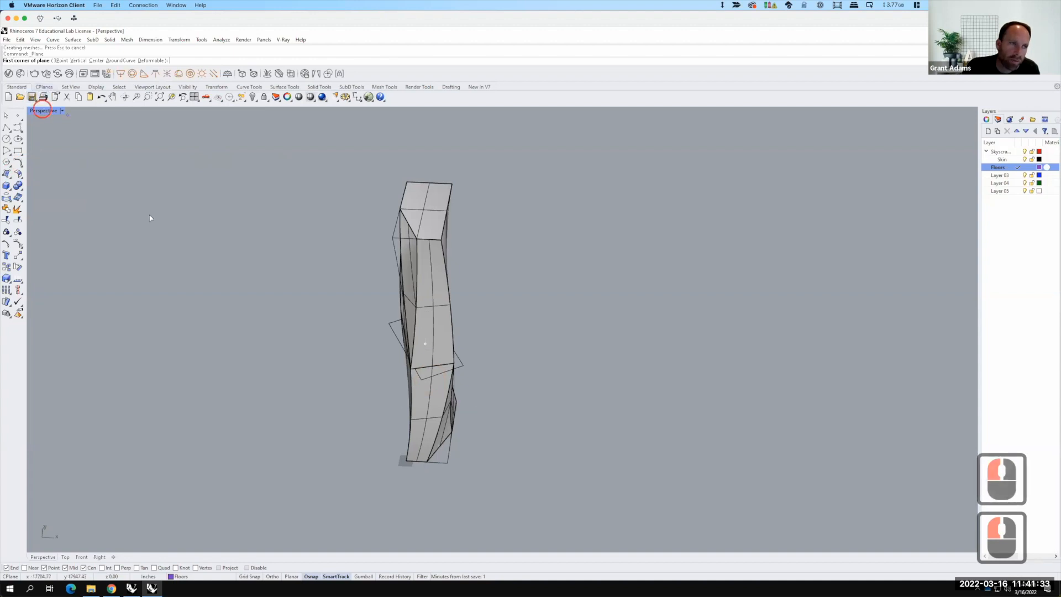
pyautogui.scroll(20, 316, 276)
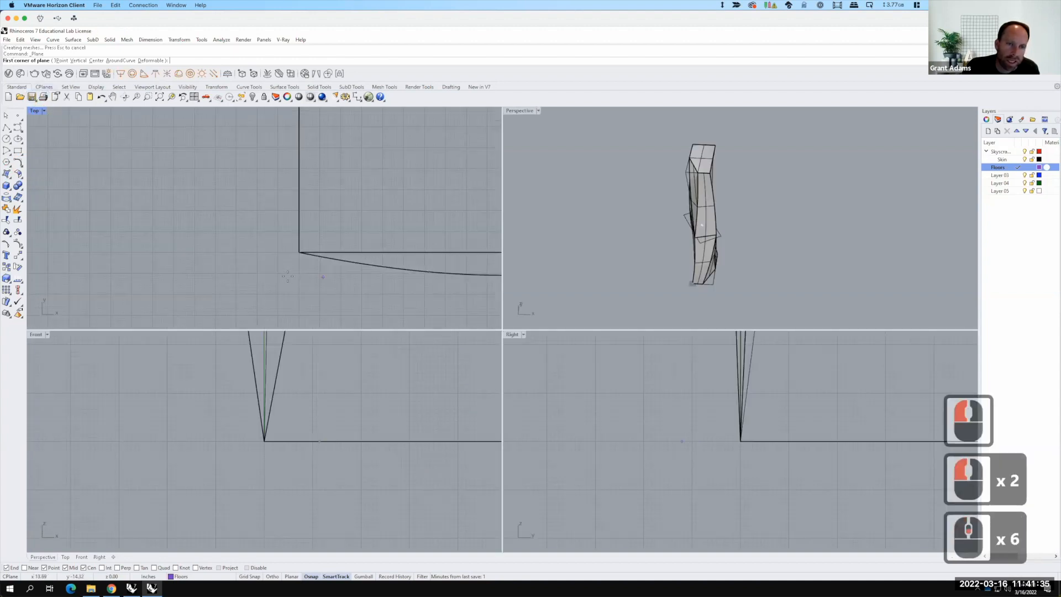
pyautogui.scroll(-9, 287, 276)
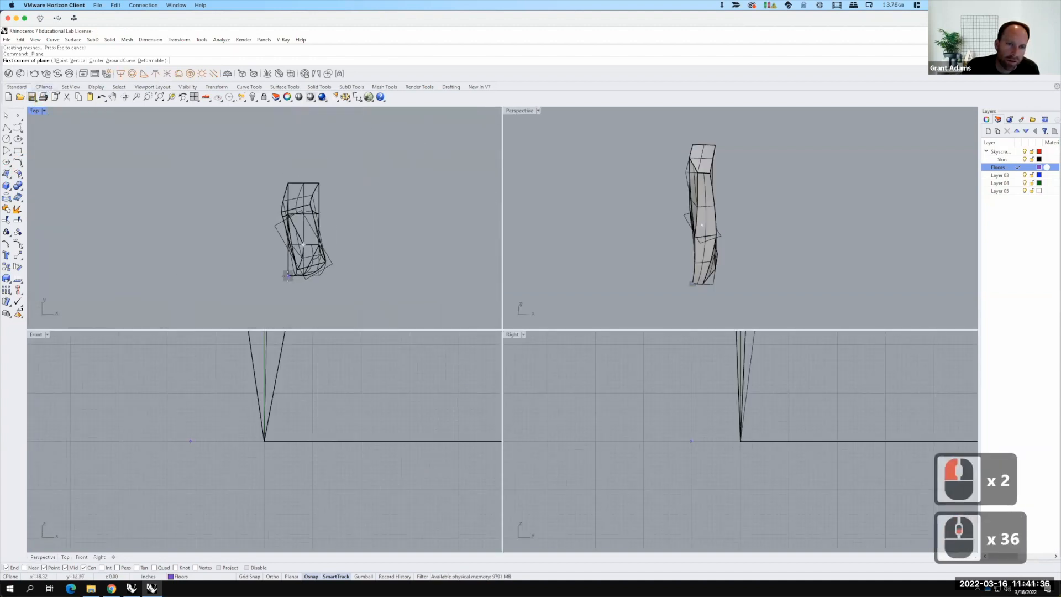
pyautogui.click(269, 173)
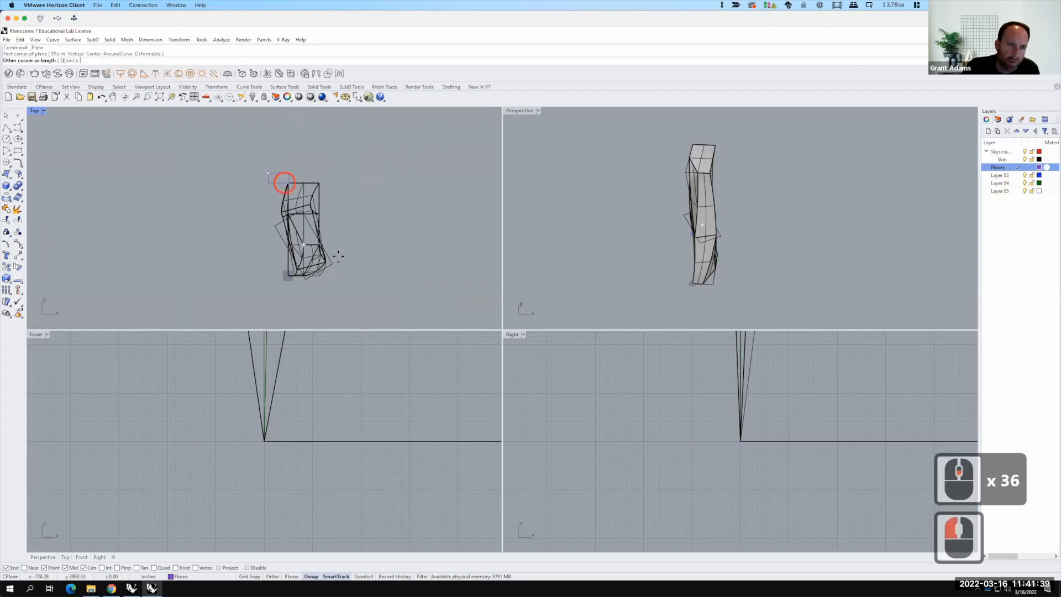
pyautogui.click(340, 286)
pyautogui.click(411, 244)
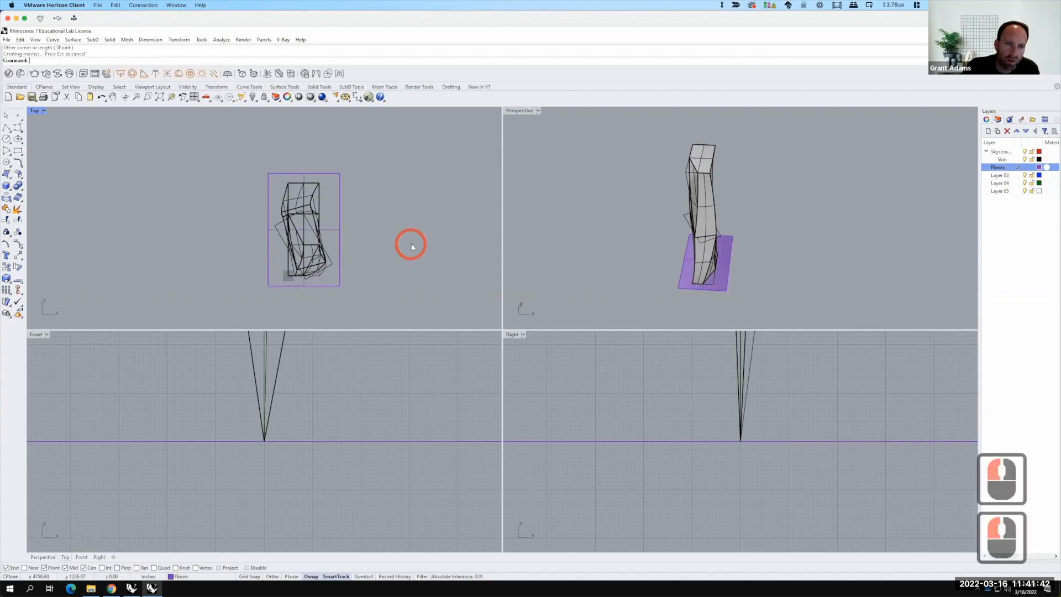
pyautogui.doubleClick(521, 111)
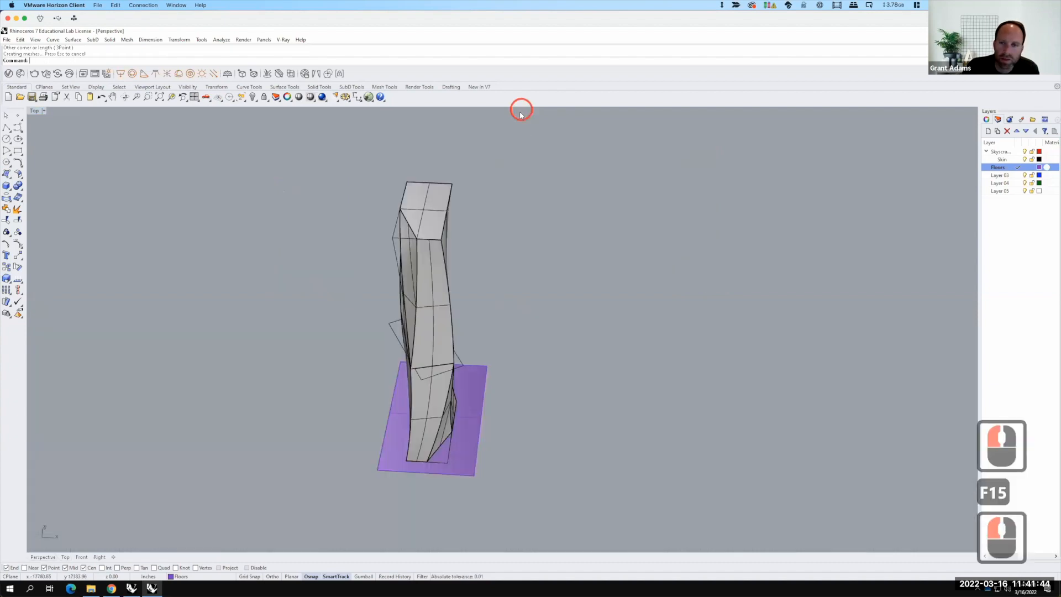
# Step: Copy the base plane vertically 24' upward from its corner
pyautogui.click(467, 390)
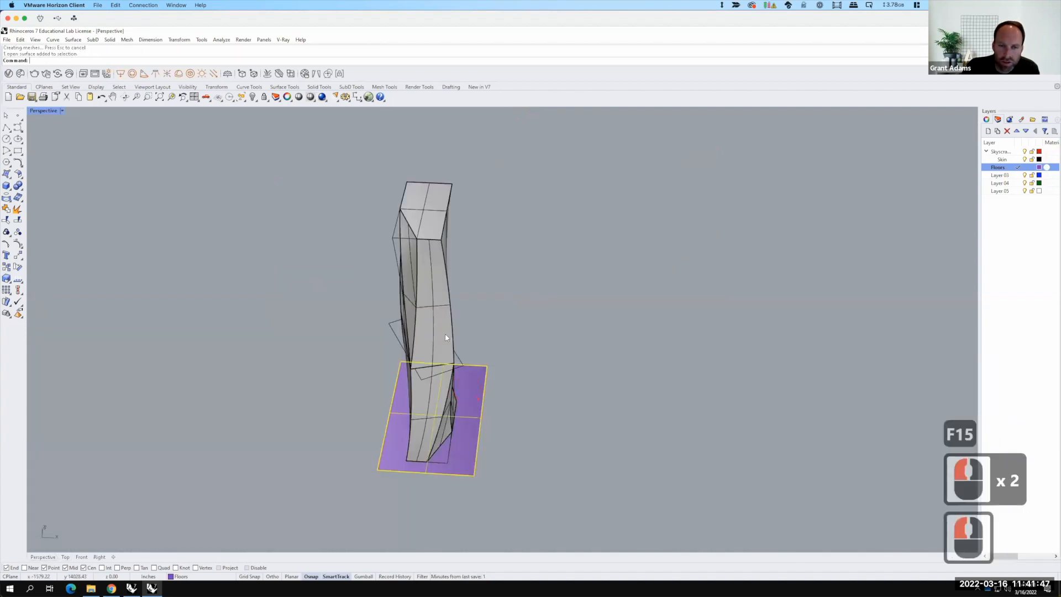
pyautogui.moveTo(514, 412); pyautogui.dragTo(476, 414, button='right')
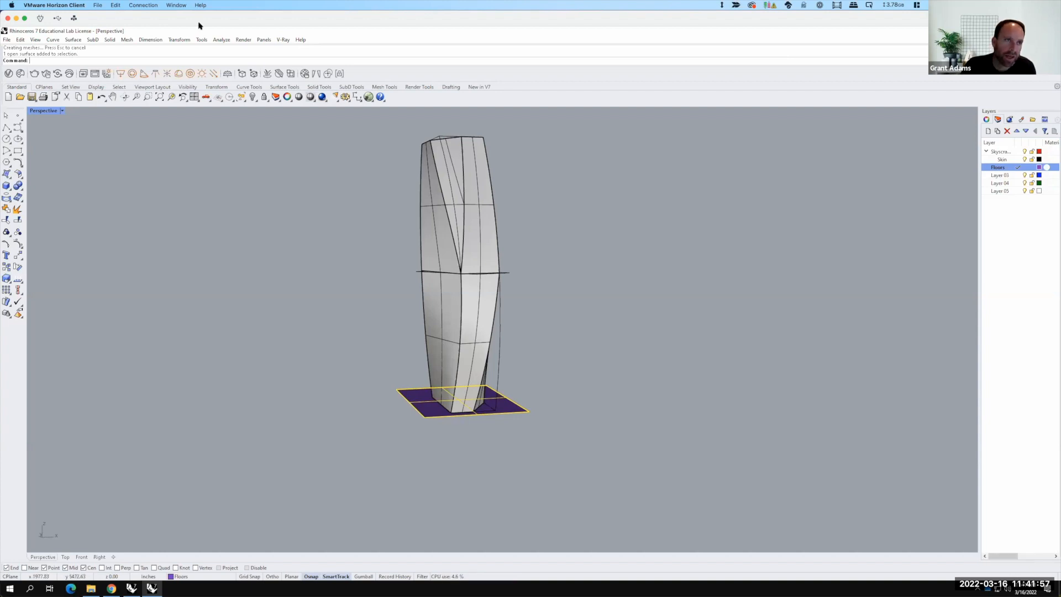
pyautogui.click(179, 40)
pyautogui.click(186, 58)
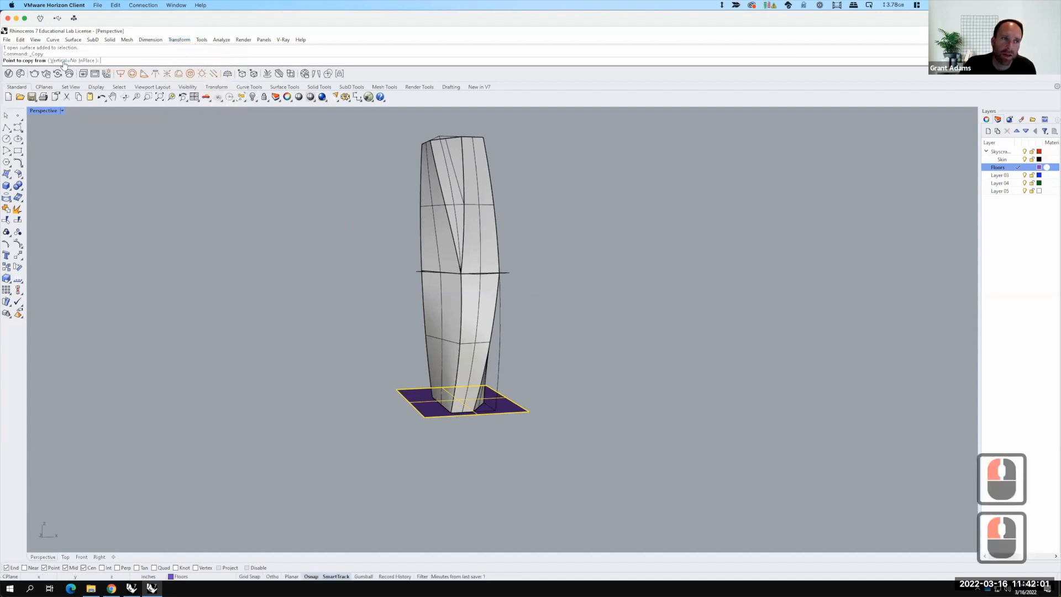
pyautogui.click(64, 61)
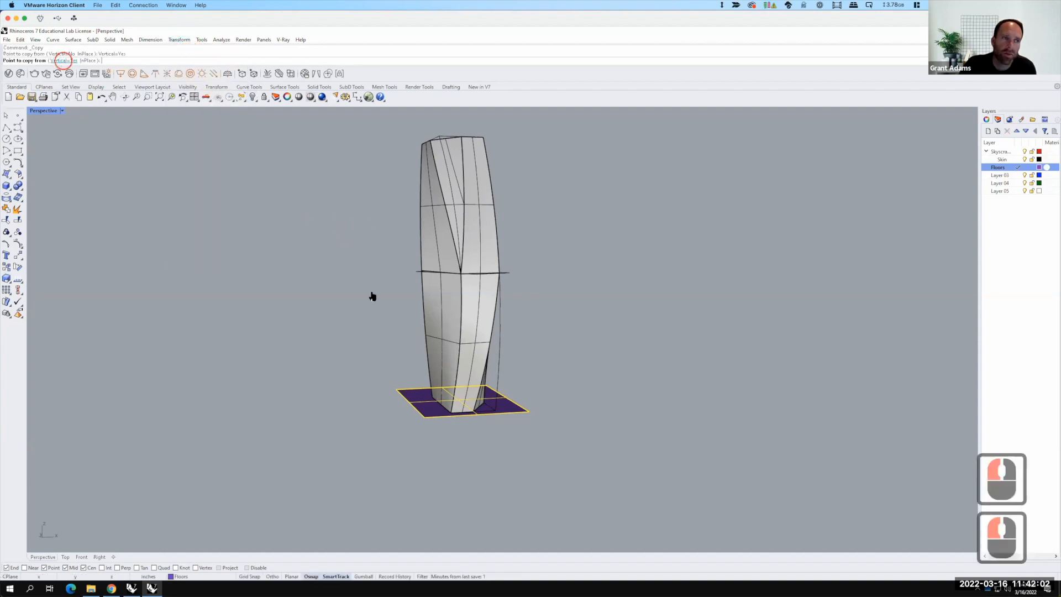
pyautogui.click(529, 412)
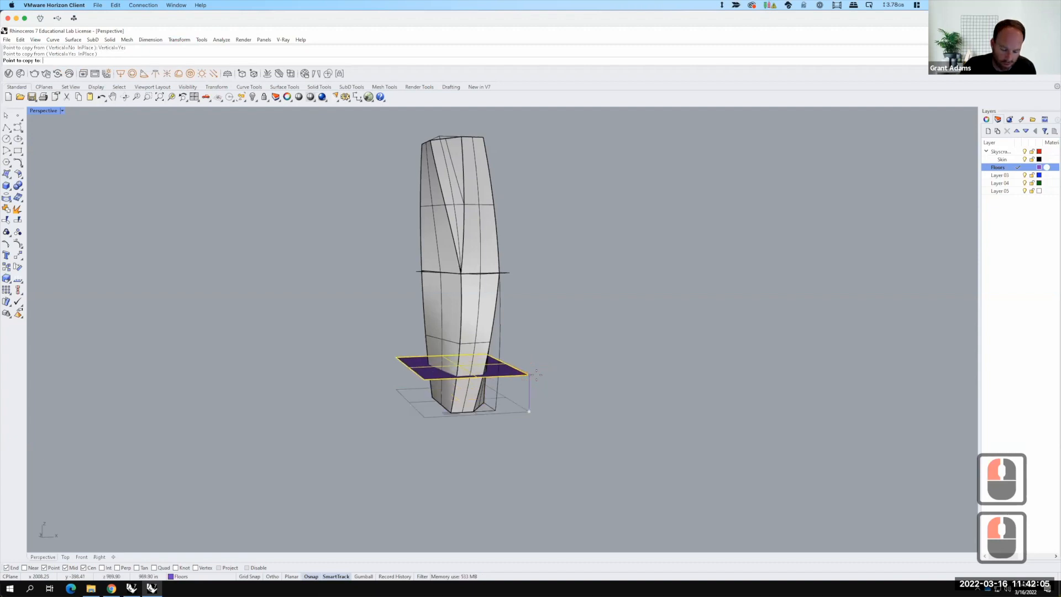
pyautogui.write("24'")
pyautogui.press('Return')
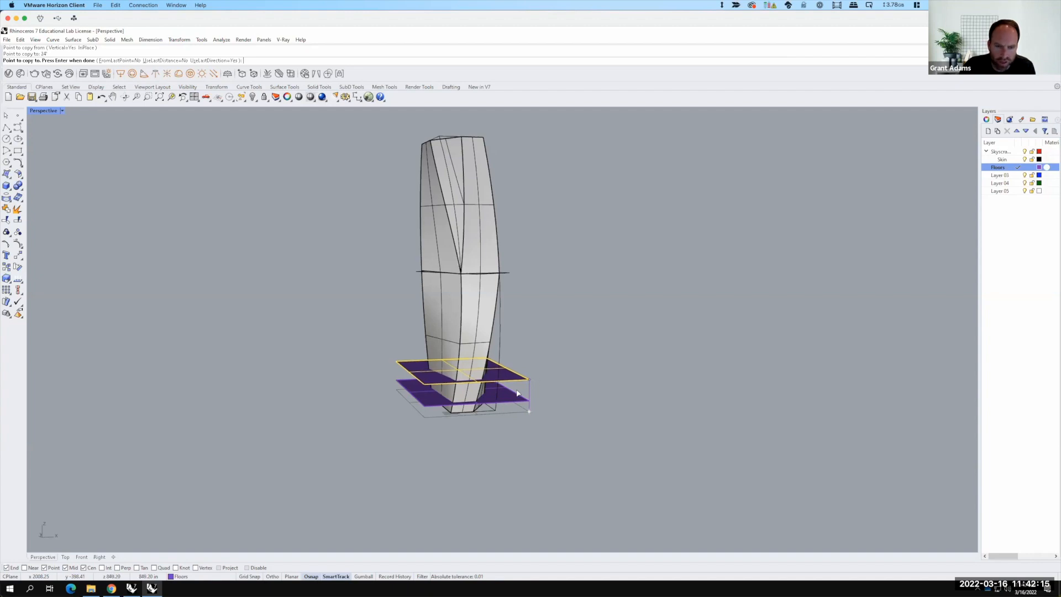
pyautogui.press('Escape')
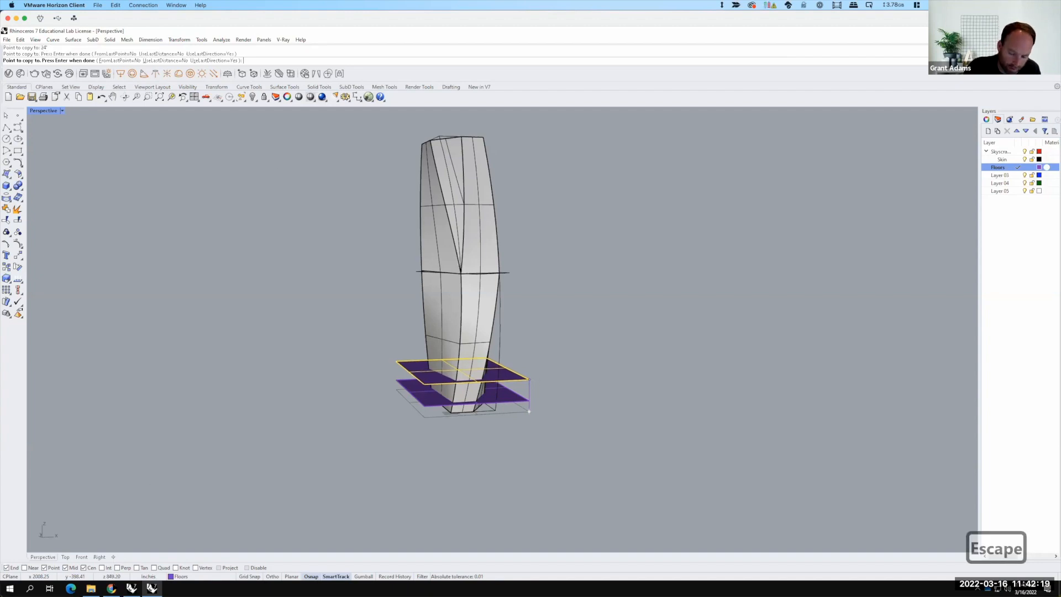
pyautogui.press('Return')
pyautogui.click(328, 433)
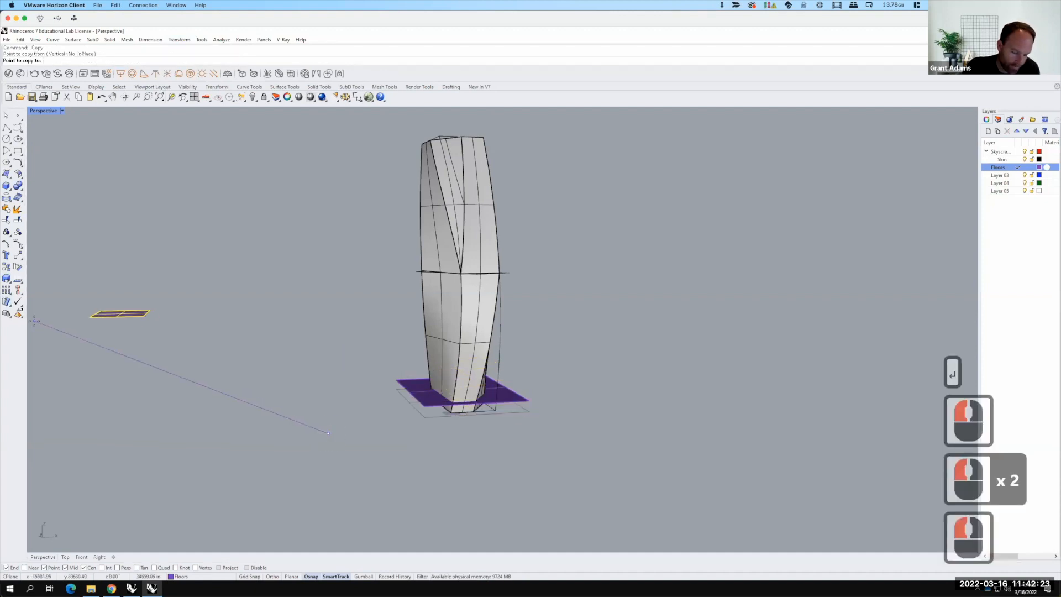
pyautogui.press('Escape')
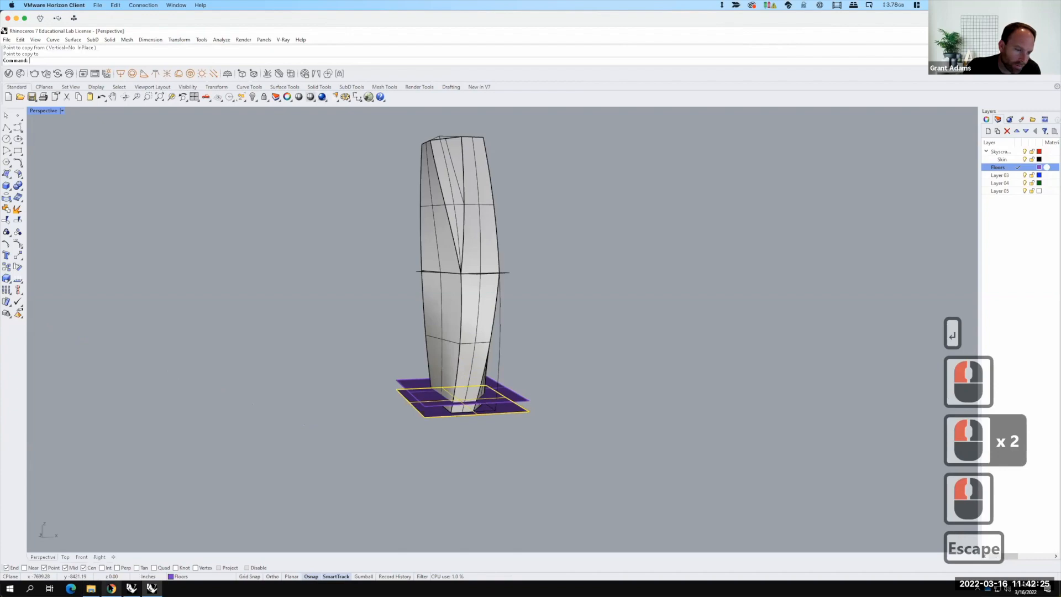
# Step: Review the exercise instructions in the browser, then return to the model
pyautogui.click(111, 589)
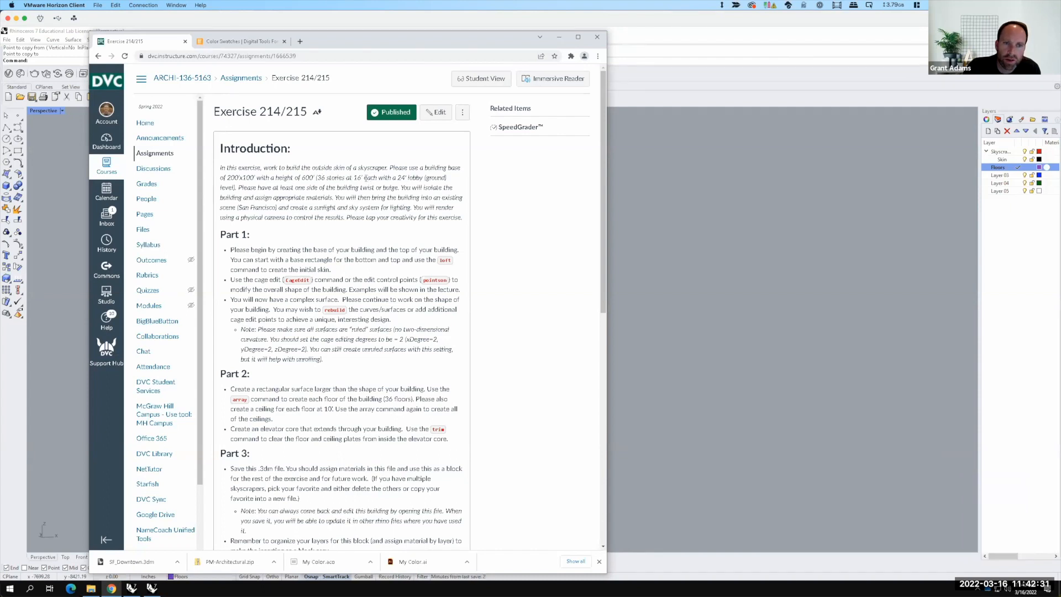
pyautogui.click(660, 253)
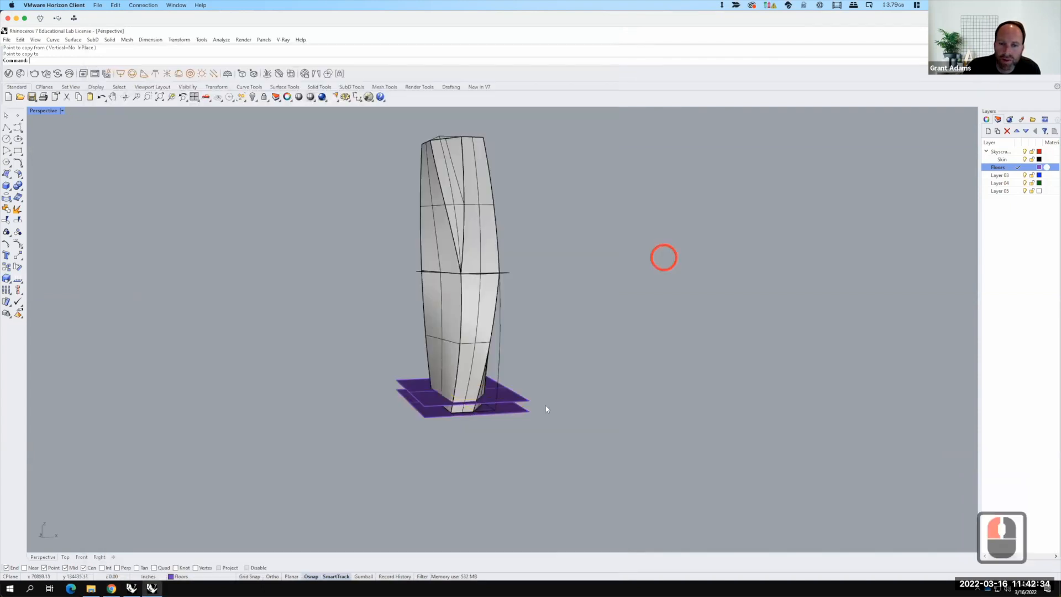
# Step: Copy the selected plane vertically 16' upward from its corner point
pyautogui.click(516, 348)
pyautogui.write('Copy')
pyautogui.press('Return')
pyautogui.write('v')
pyautogui.press('Return')
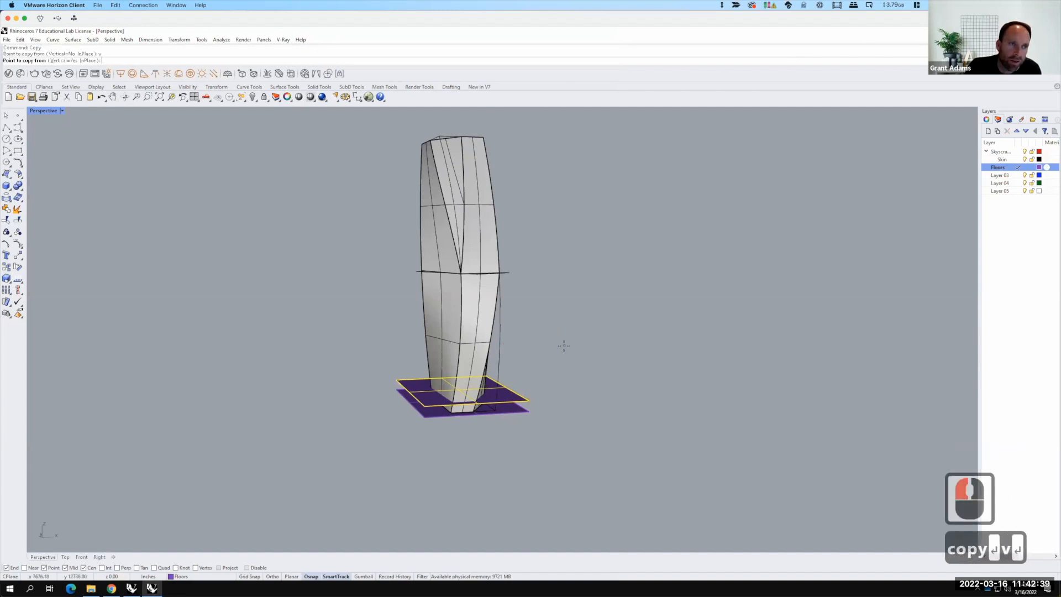
pyautogui.click(529, 402)
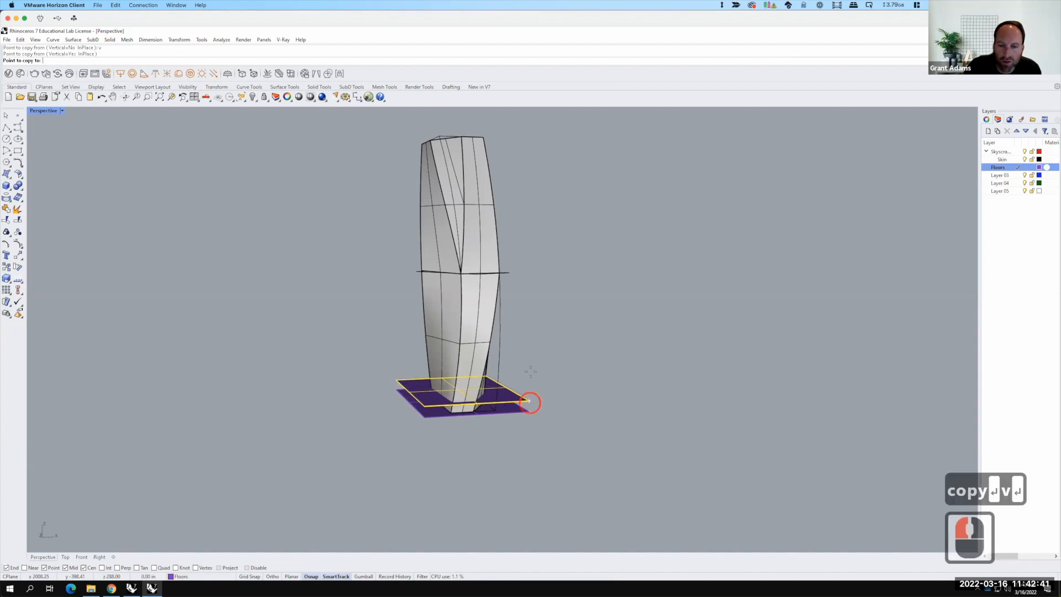
pyautogui.write("16'")
pyautogui.press('Return')
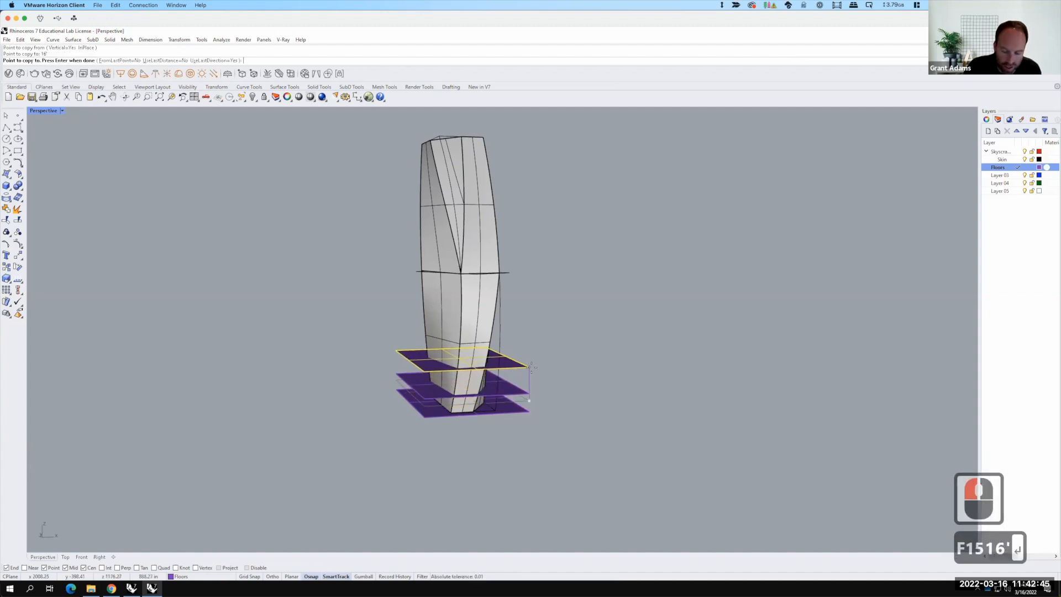
pyautogui.press('Escape')
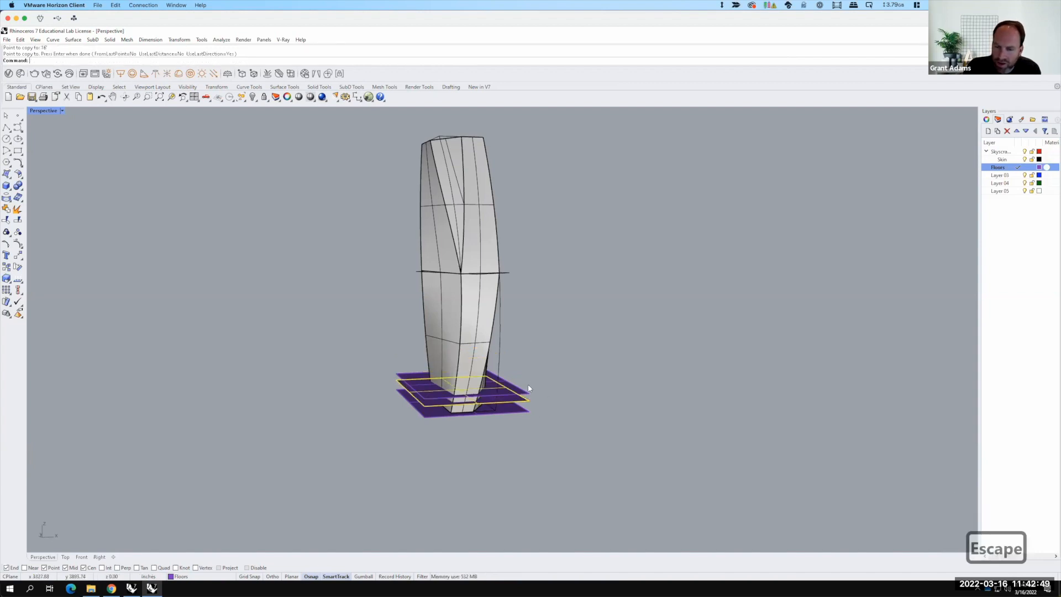
# Step: Select the upper copied plane and delete it
pyautogui.click(530, 395)
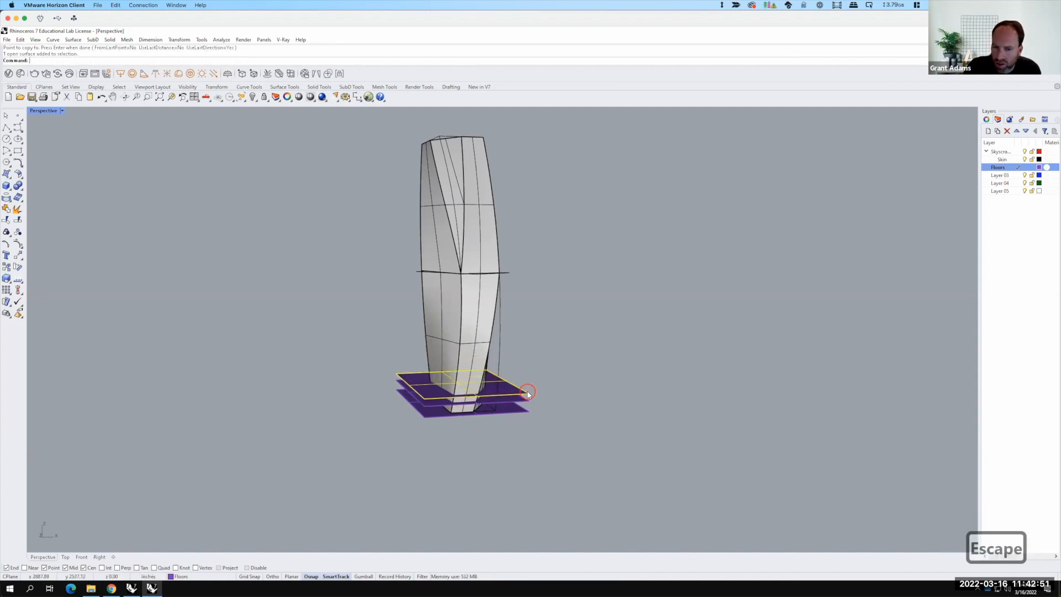
pyautogui.press('Delete')
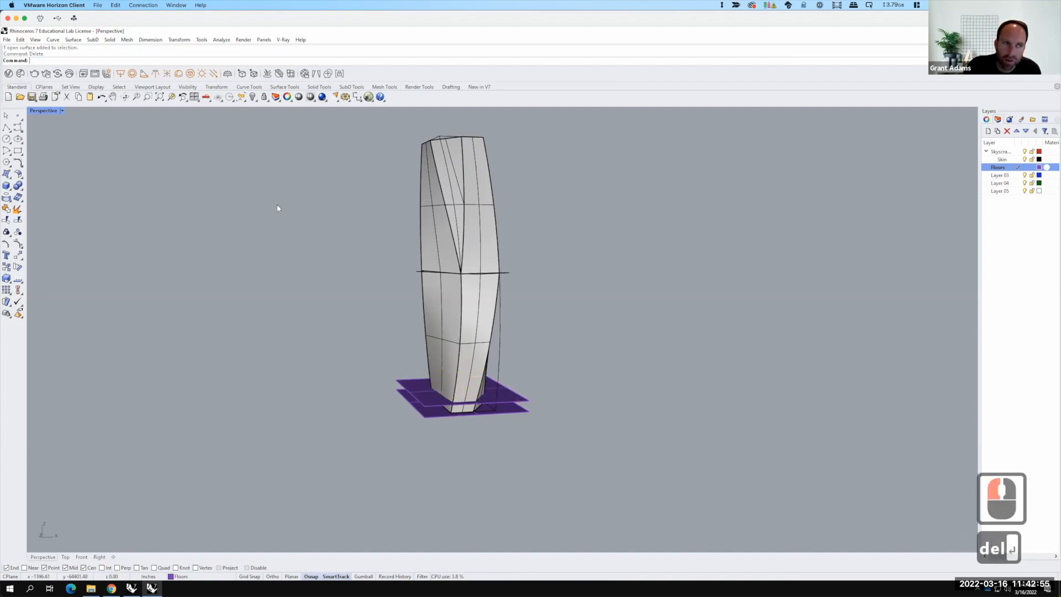
# Step: Array the selected floor plane 36 times vertically with 16' spacing from its corner point
pyautogui.write('array')
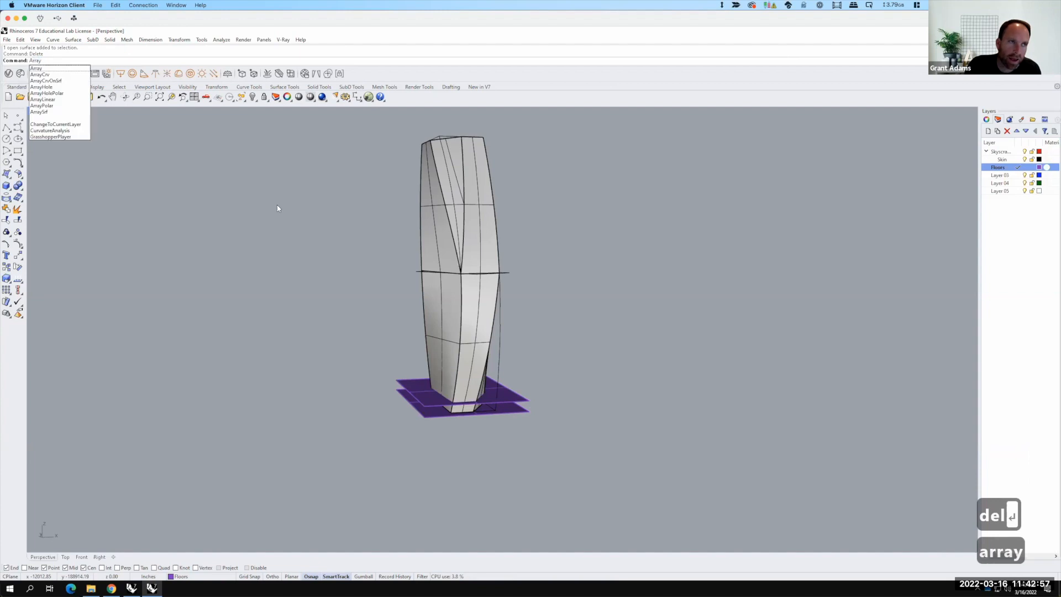
pyautogui.press('Return')
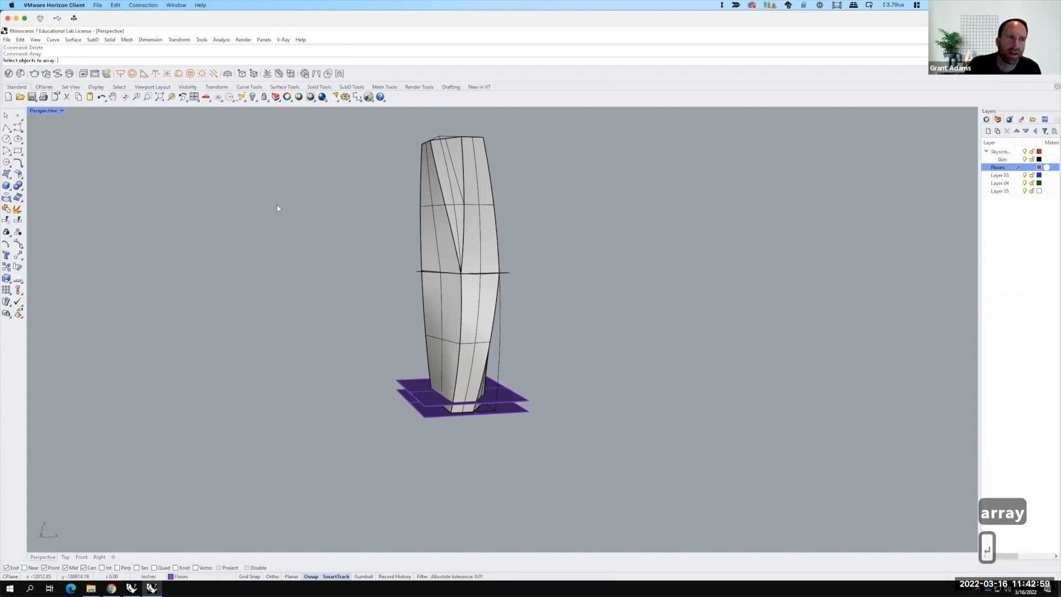
pyautogui.click(516, 395)
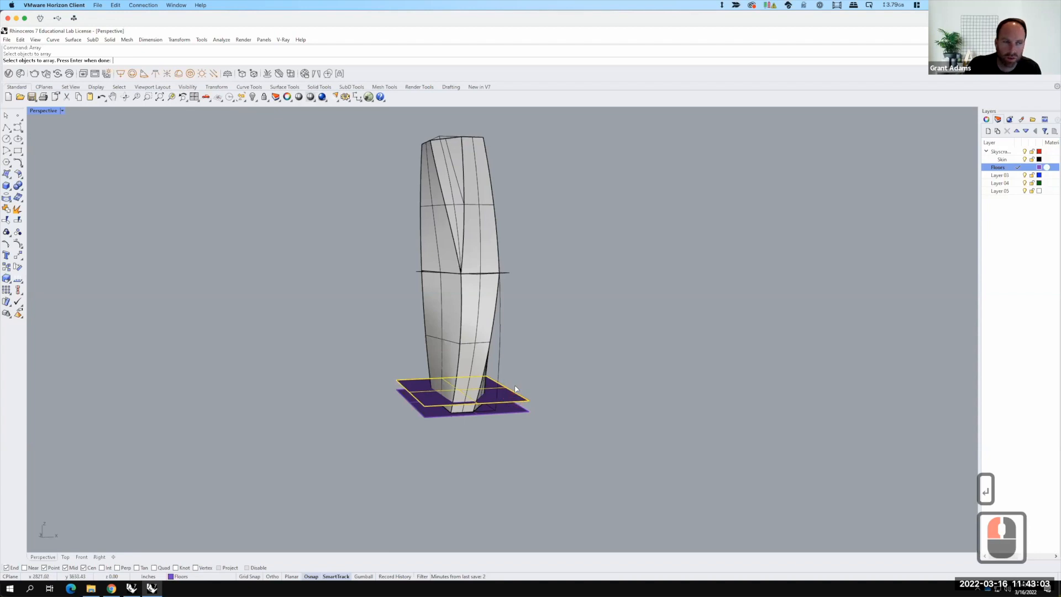
pyautogui.press('Return')
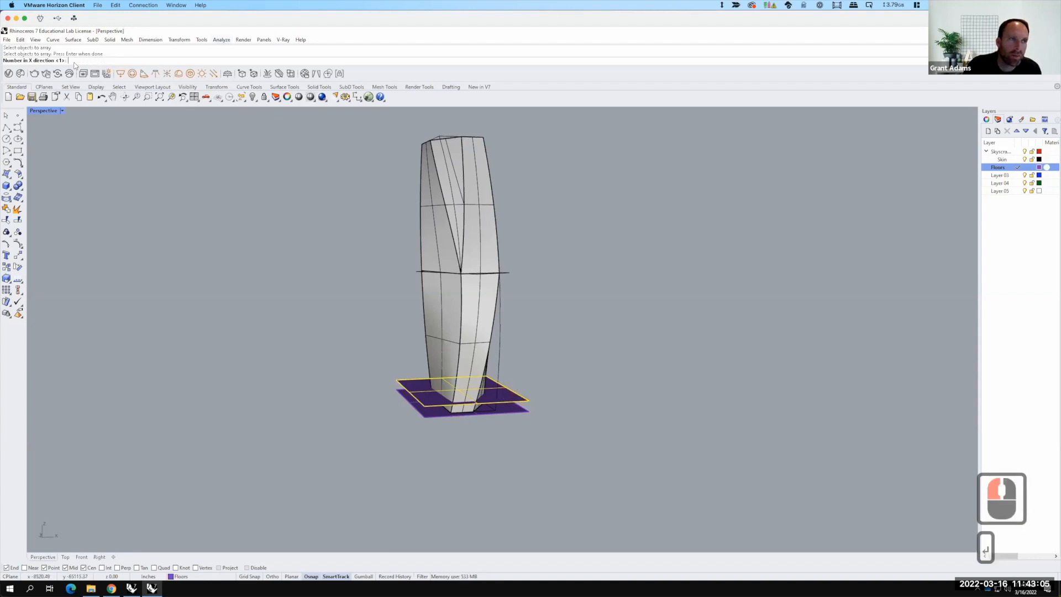
pyautogui.press('Return')
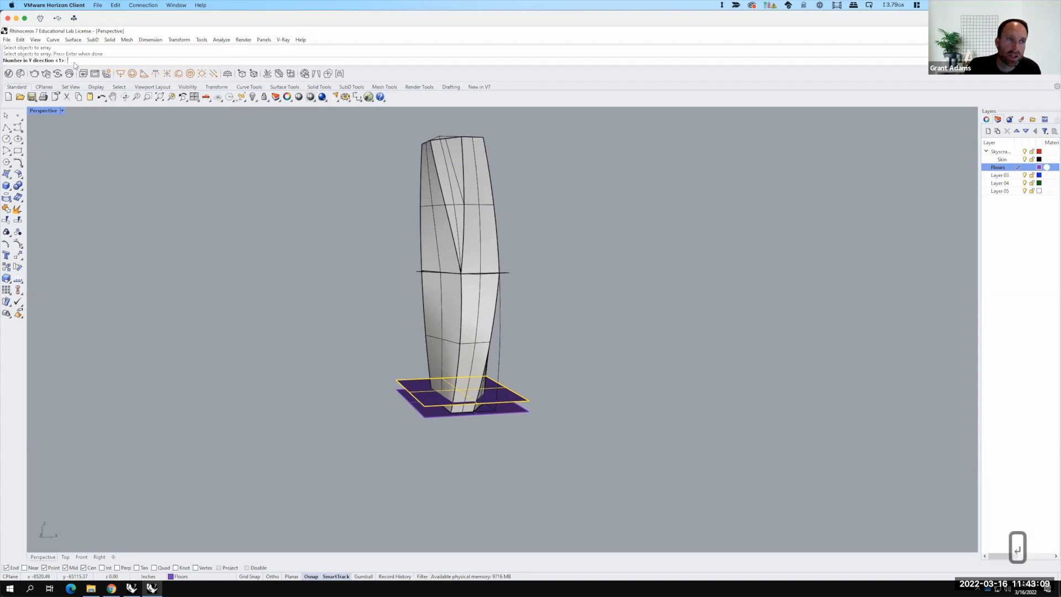
pyautogui.press('Return')
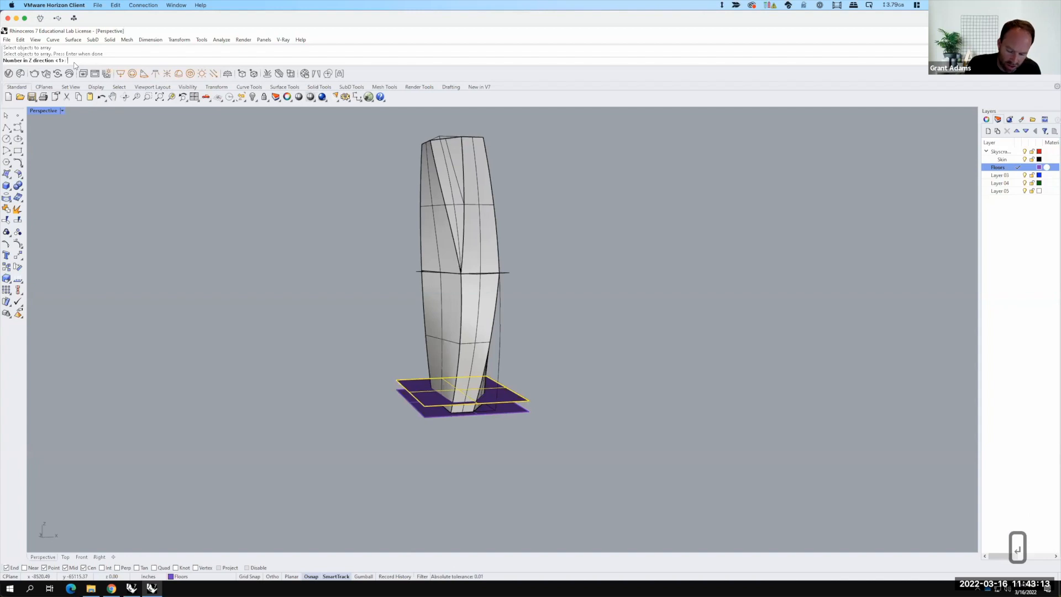
pyautogui.write('36')
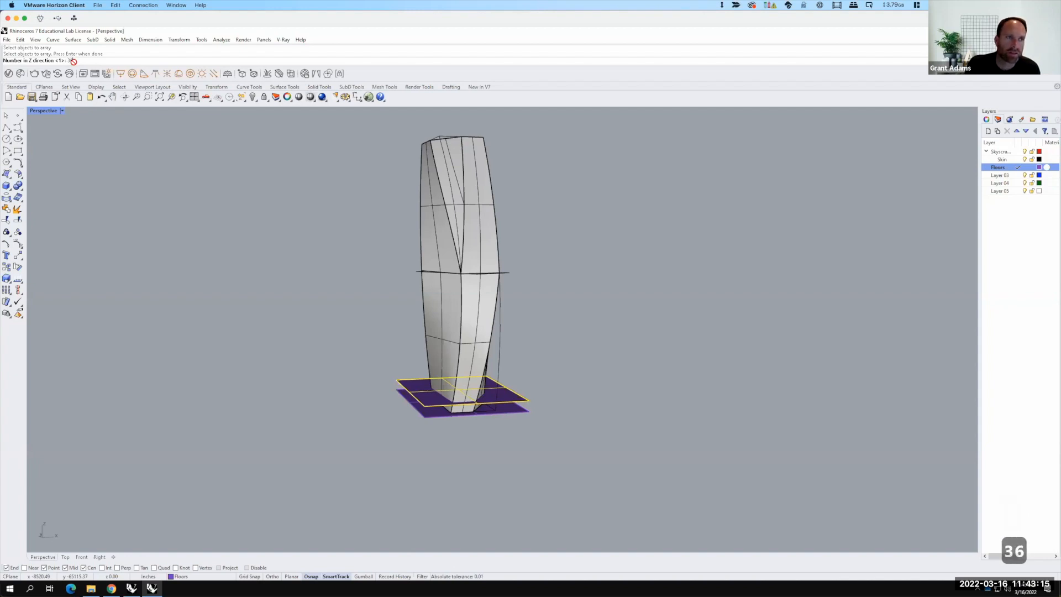
pyautogui.press('Return')
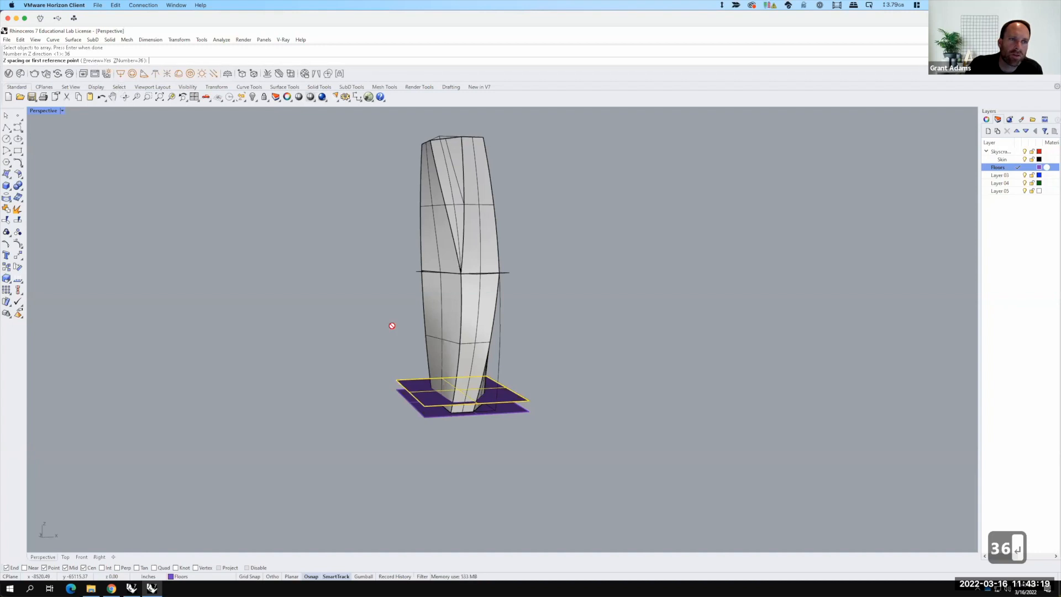
pyautogui.click(531, 399)
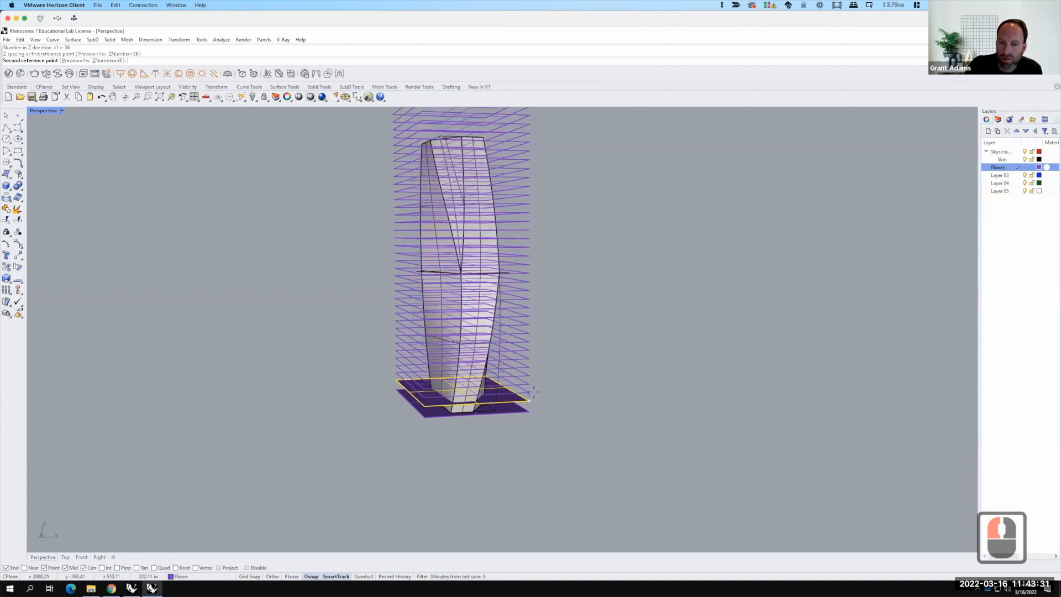
pyautogui.write('1')
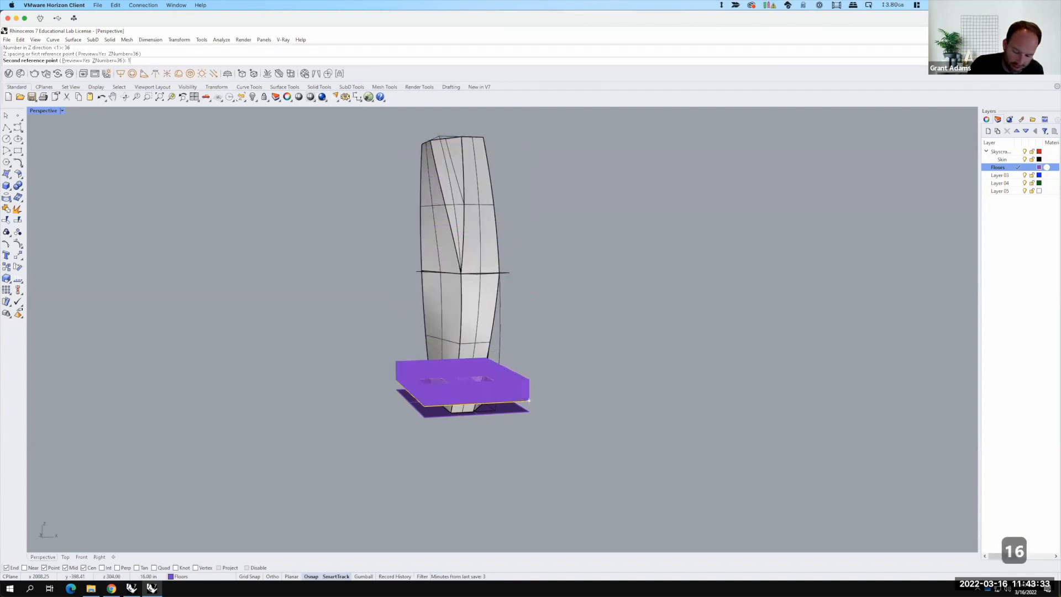
pyautogui.write("6'")
pyautogui.press('Return')
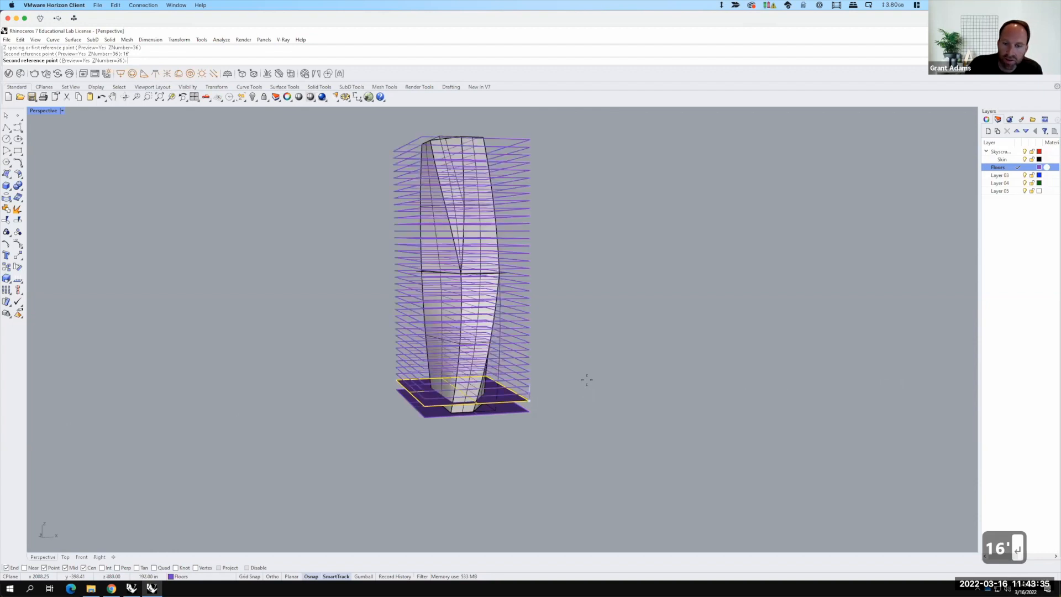
pyautogui.click(535, 160)
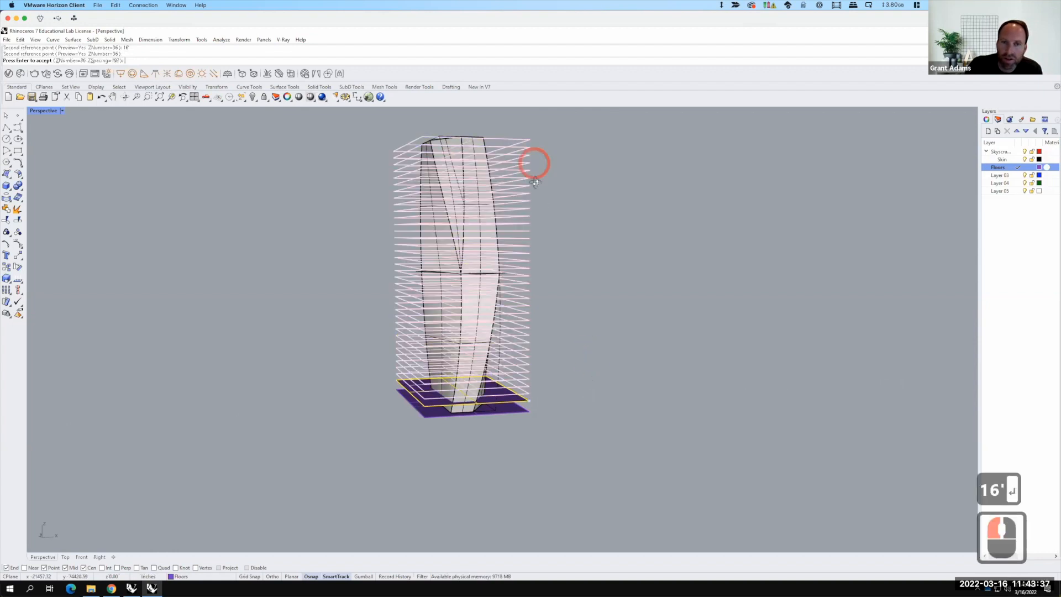
pyautogui.moveTo(535, 186); pyautogui.dragTo(542, 170, button='right')
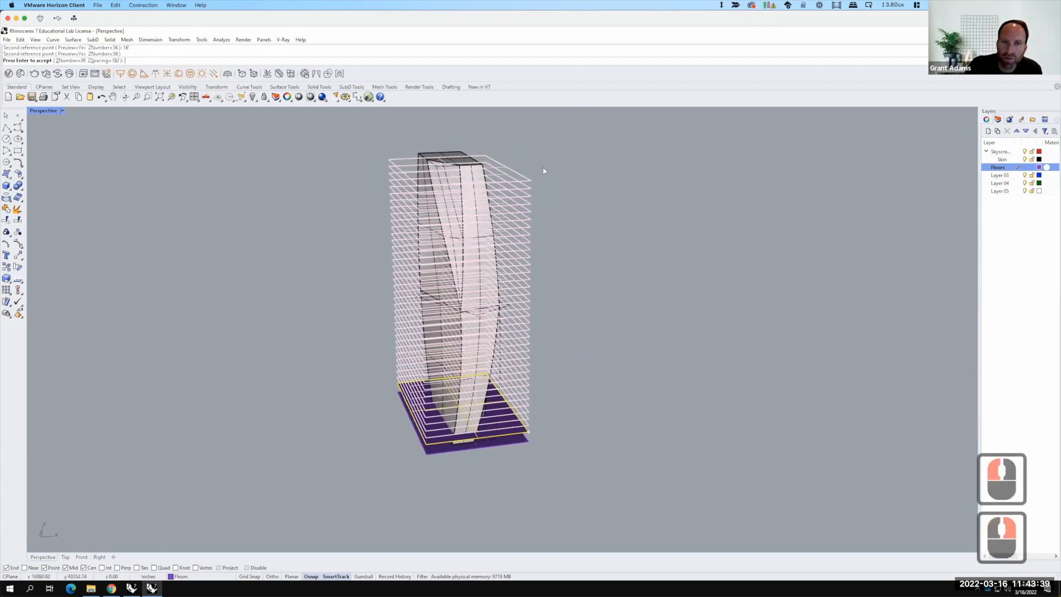
pyautogui.click(543, 169)
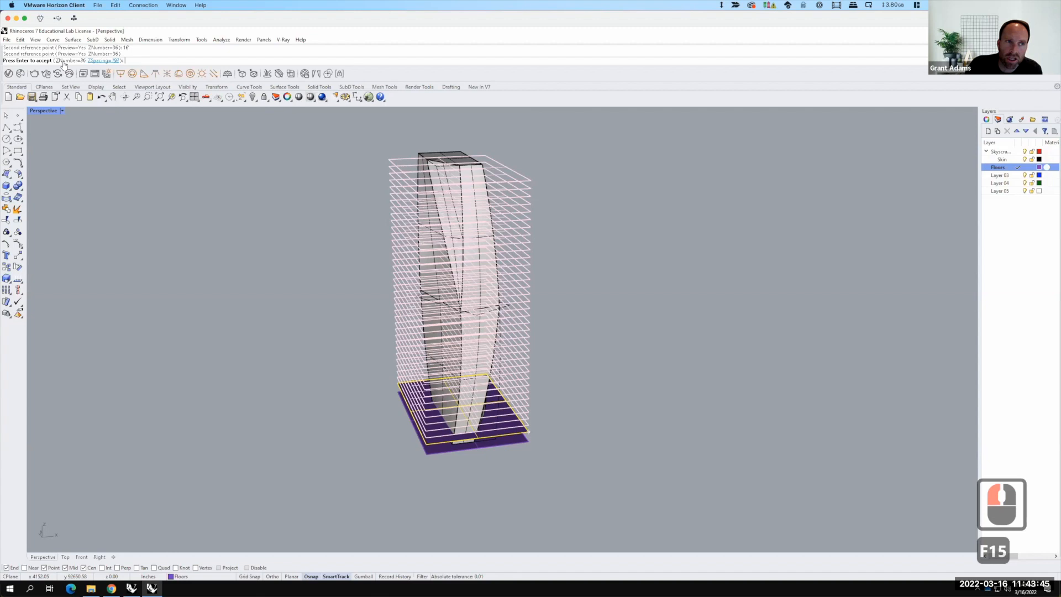
pyautogui.moveTo(465, 158); pyautogui.dragTo(483, 165, button='right')
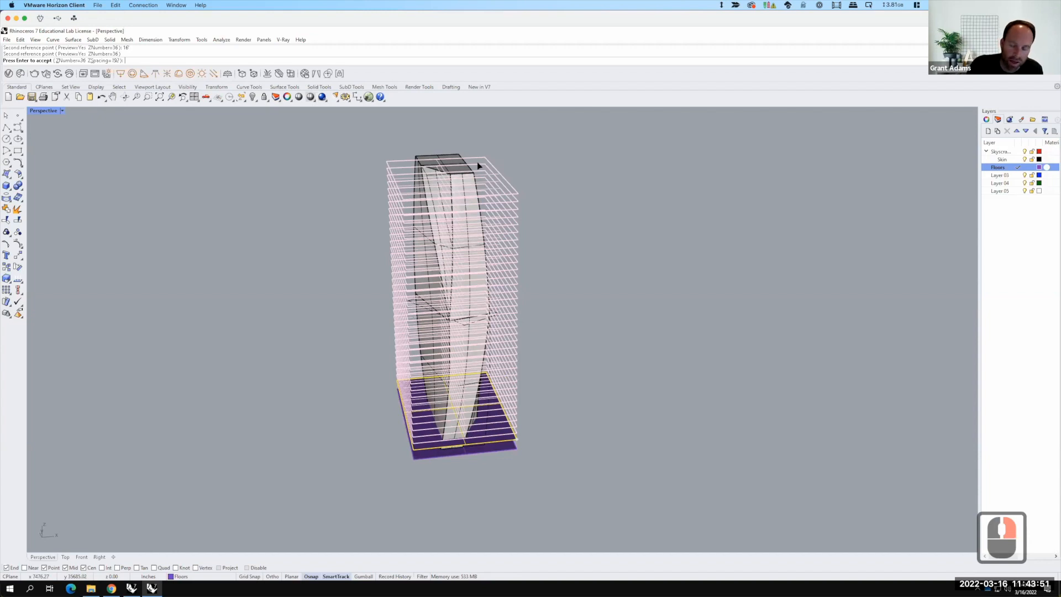
pyautogui.press('Return')
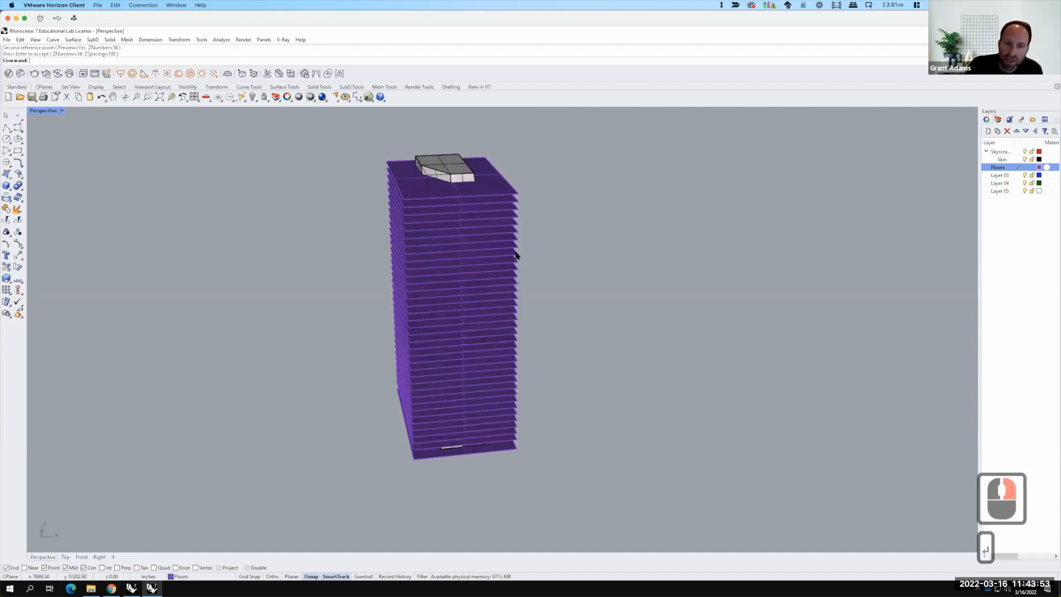
# Step: Trim the arrayed floor plates with the tower skin, removing the parts outside the skin
pyautogui.moveTo(543, 334)
pyautogui.mouseDown(button='right')
pyautogui.moveTo(519, 324)
pyautogui.moveTo(514, 308)
pyautogui.moveTo(547, 350)
pyautogui.mouseUp(button='right')
pyautogui.moveTo(408, 170); pyautogui.dragTo(408, 170, button='right')
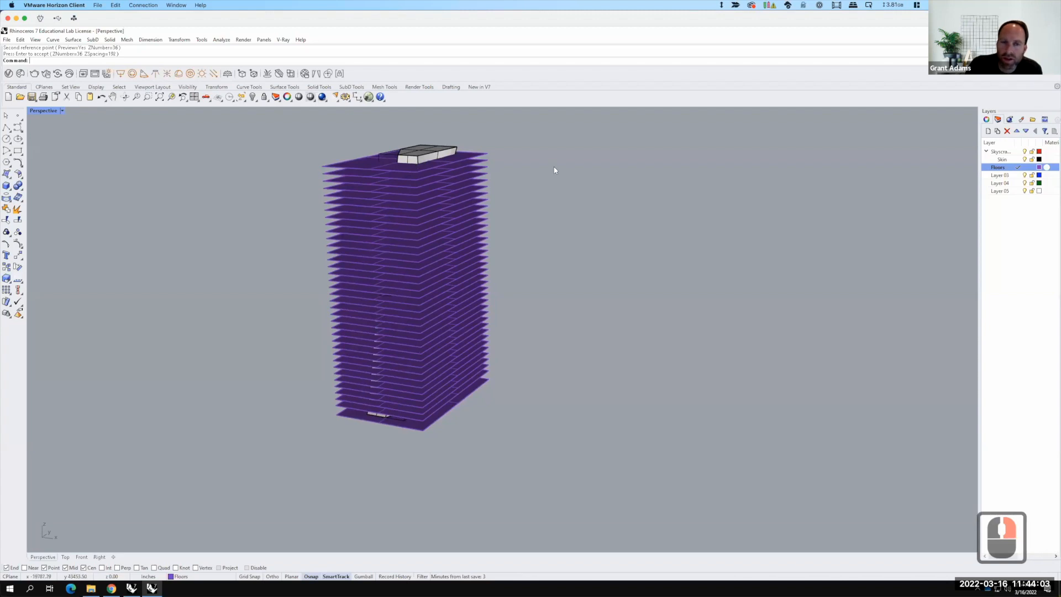
pyautogui.rightClick(412, 162)
pyautogui.click(411, 162)
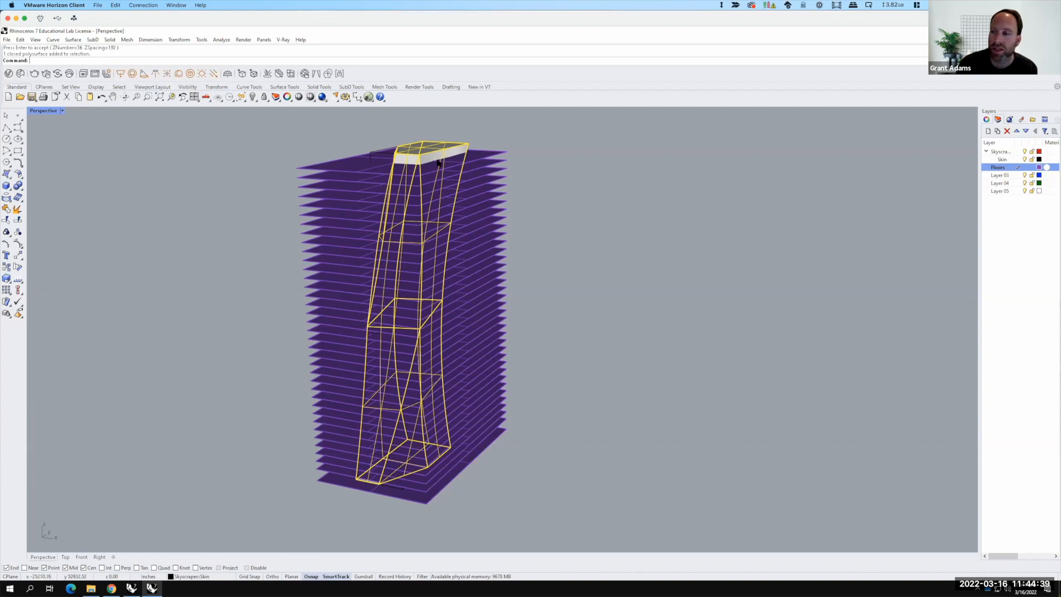
pyautogui.press('F15')
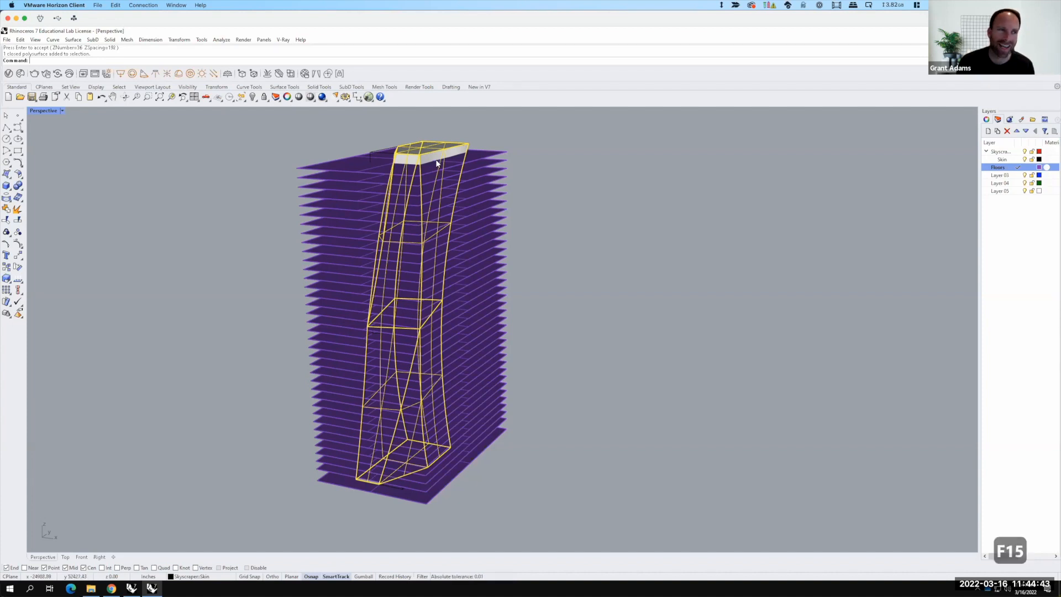
pyautogui.write('trim')
pyautogui.press('Return')
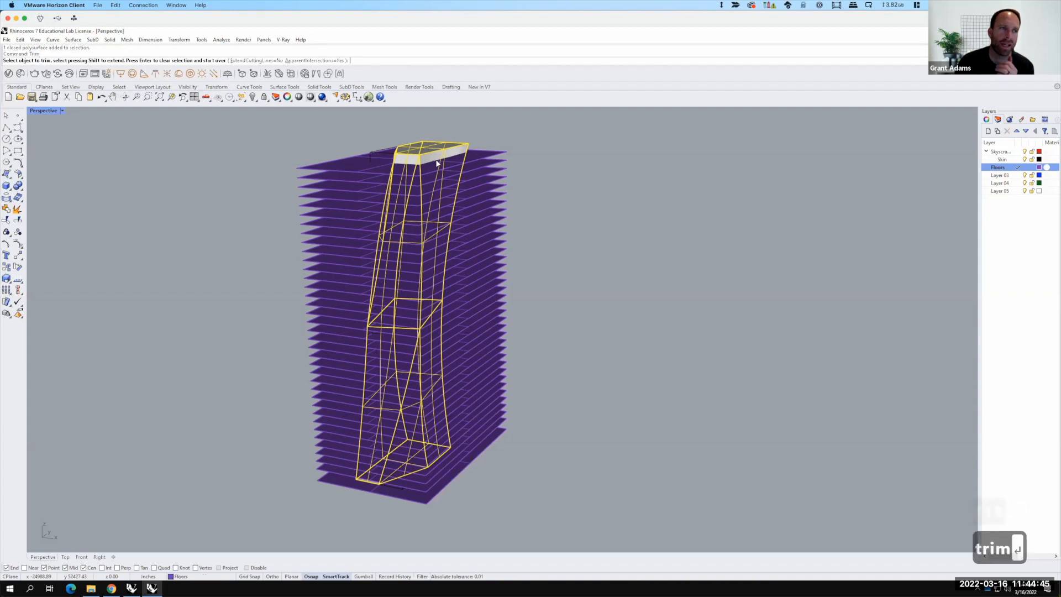
pyautogui.moveTo(516, 134); pyautogui.dragTo(523, 514)
pyautogui.moveTo(526, 554); pyautogui.dragTo(531, 153)
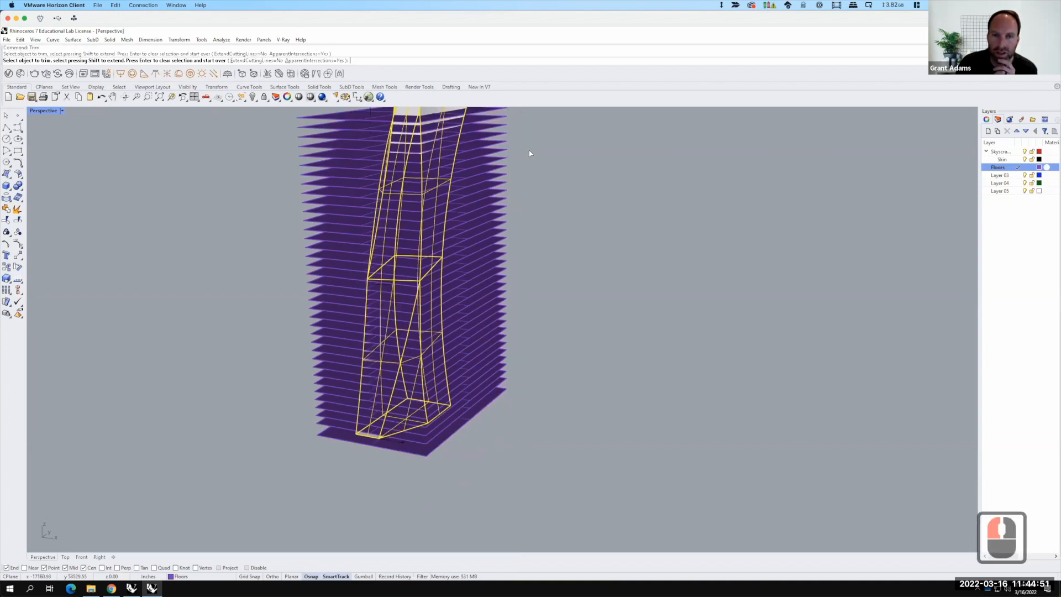
pyautogui.scroll(3, 492, 251)
pyautogui.scroll(-5, 502, 180)
pyautogui.click(483, 202)
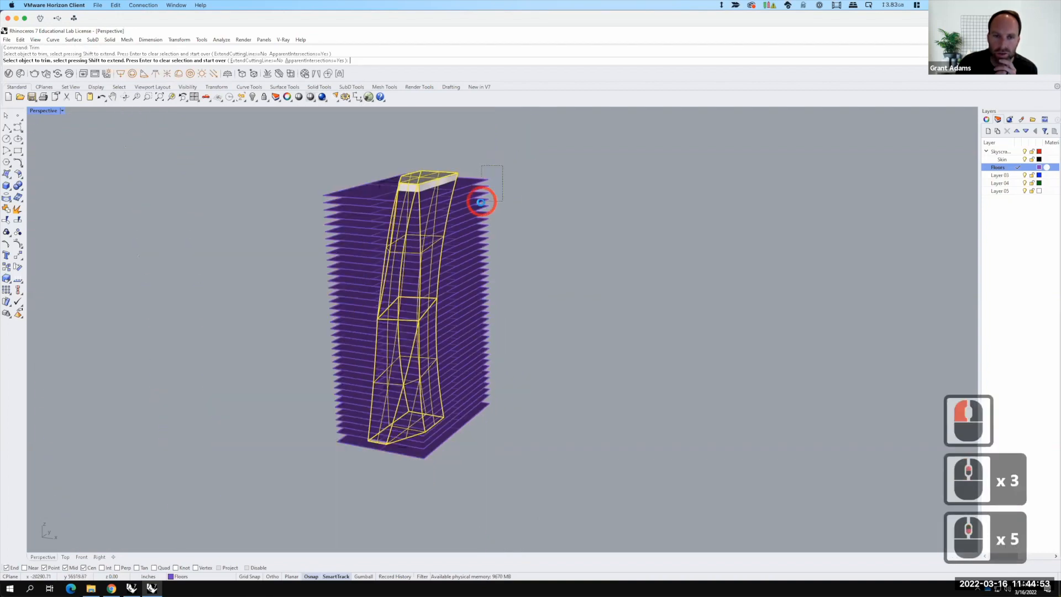
pyautogui.click(490, 232)
pyautogui.click(480, 262)
pyautogui.click(488, 301)
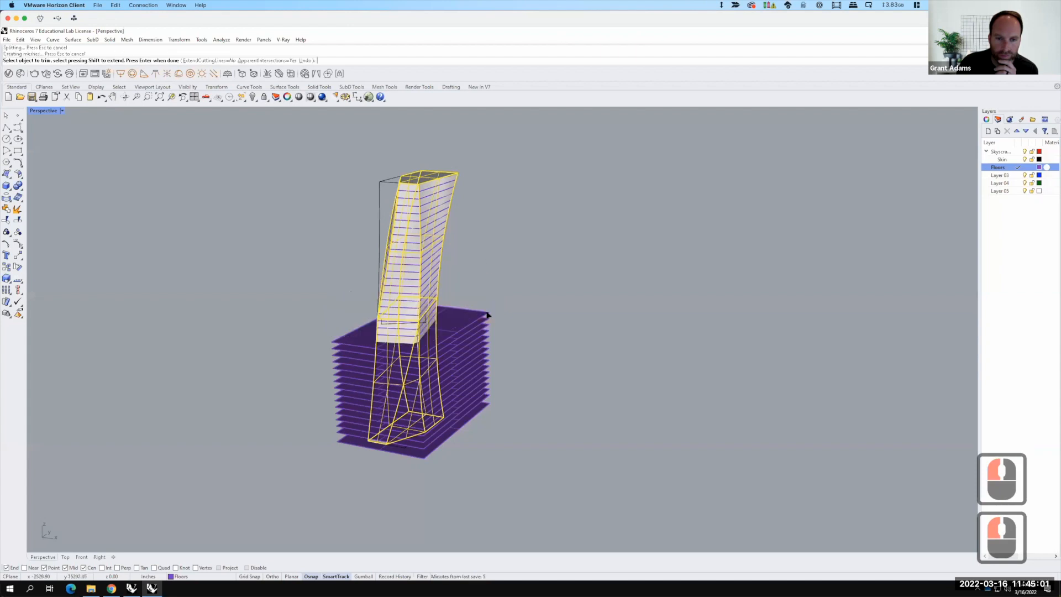
pyautogui.click(474, 350)
pyautogui.click(484, 381)
pyautogui.moveTo(501, 352); pyautogui.dragTo(487, 399)
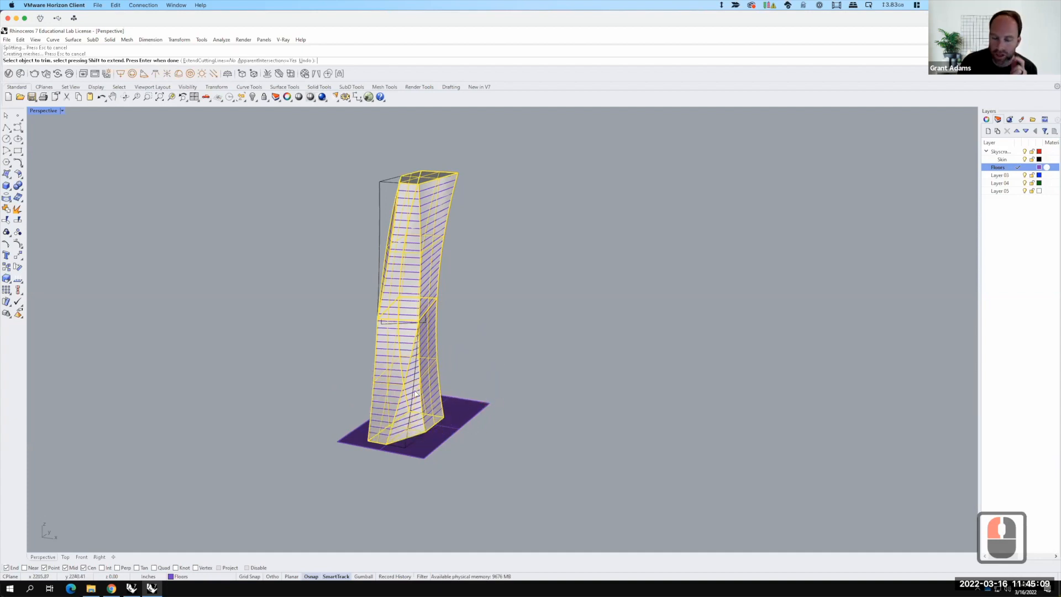
pyautogui.press('Return')
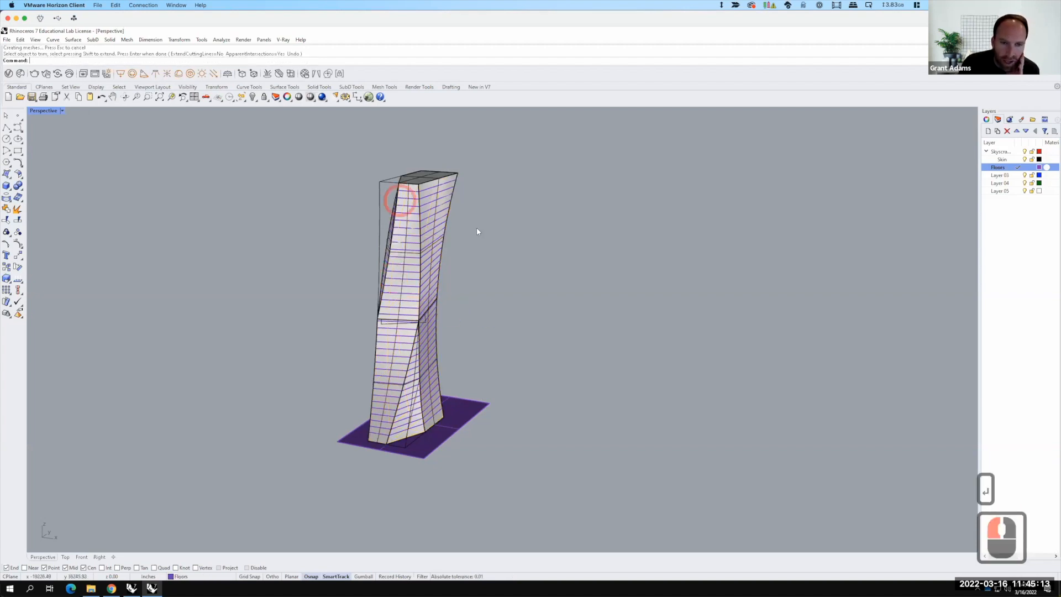
# Step: Hide the Skin layer
pyautogui.click(1025, 159)
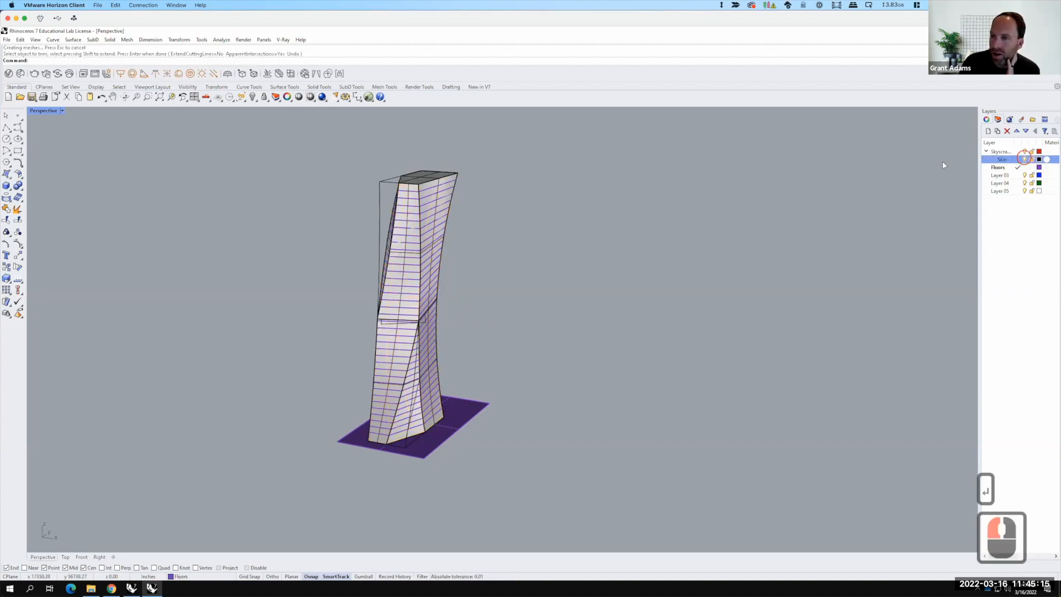
pyautogui.moveTo(497, 258); pyautogui.dragTo(526, 269, button='right')
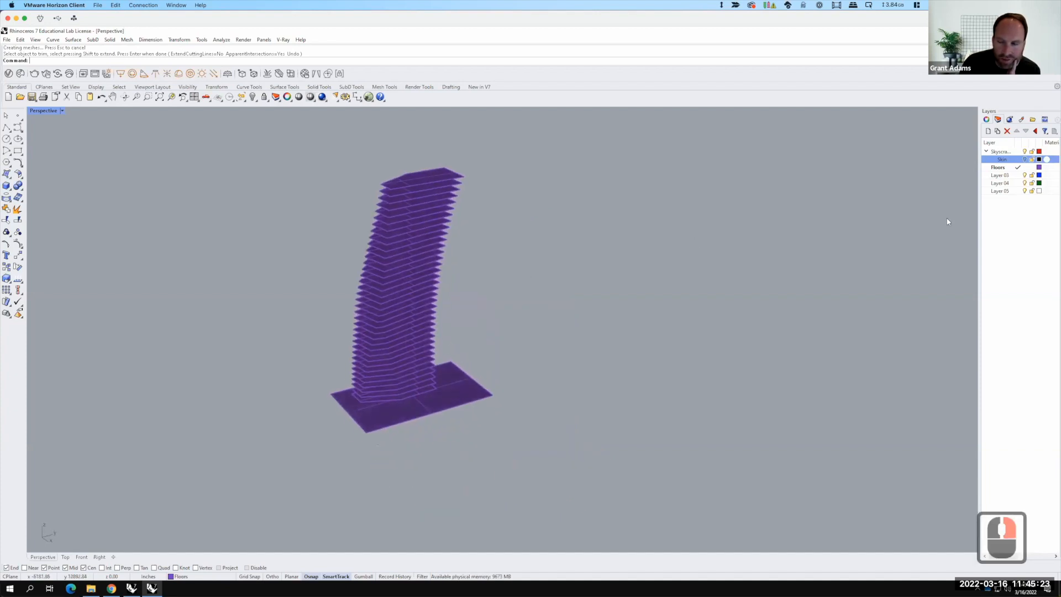
# Step: Rename Layer 03 to Ceilings and make it the current layer
pyautogui.click(998, 176)
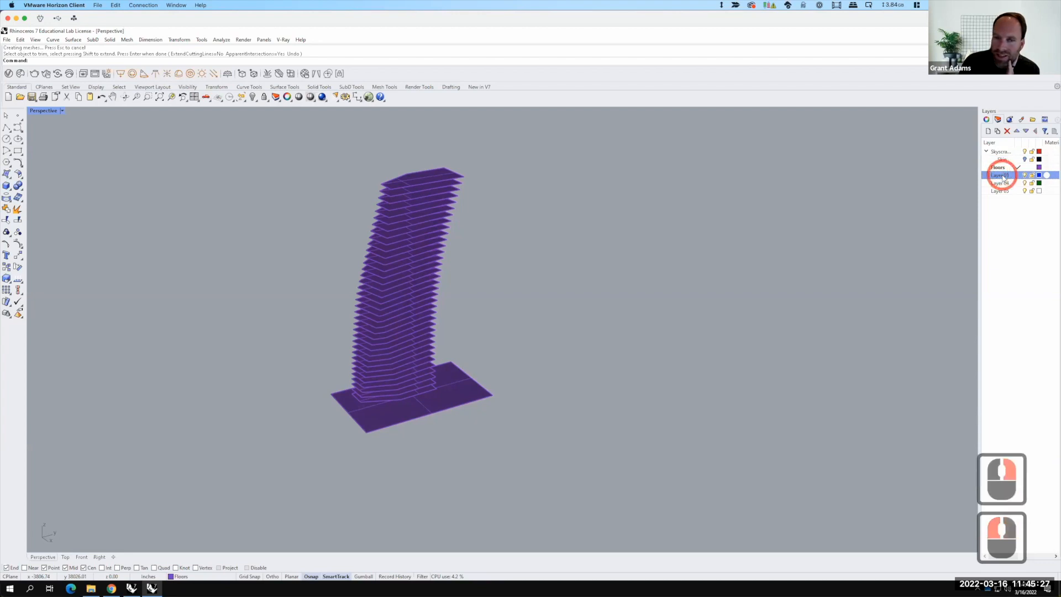
pyautogui.click(1009, 177)
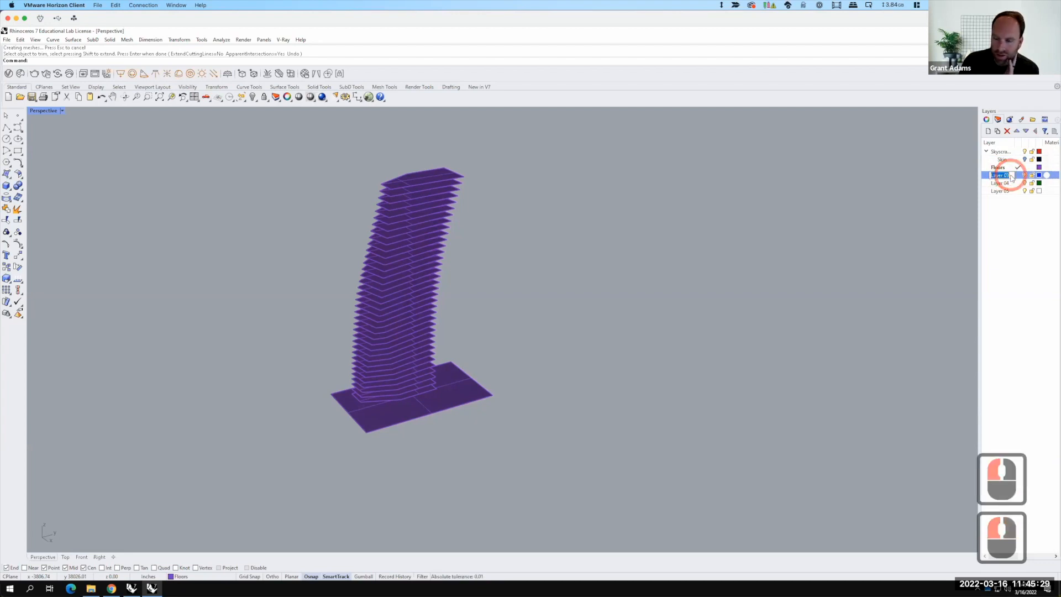
pyautogui.write('C')
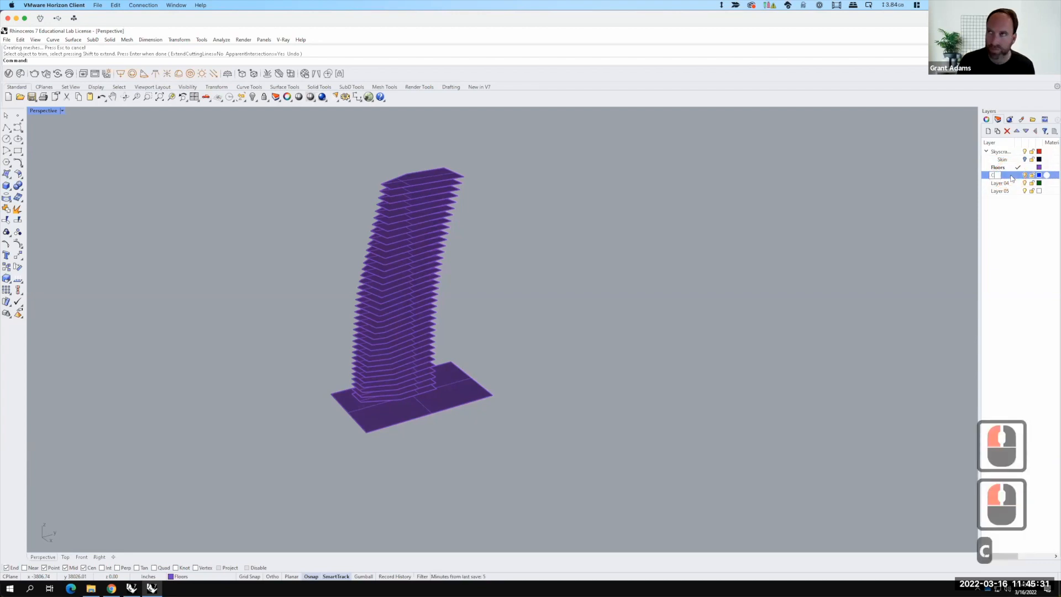
pyautogui.write('eilings')
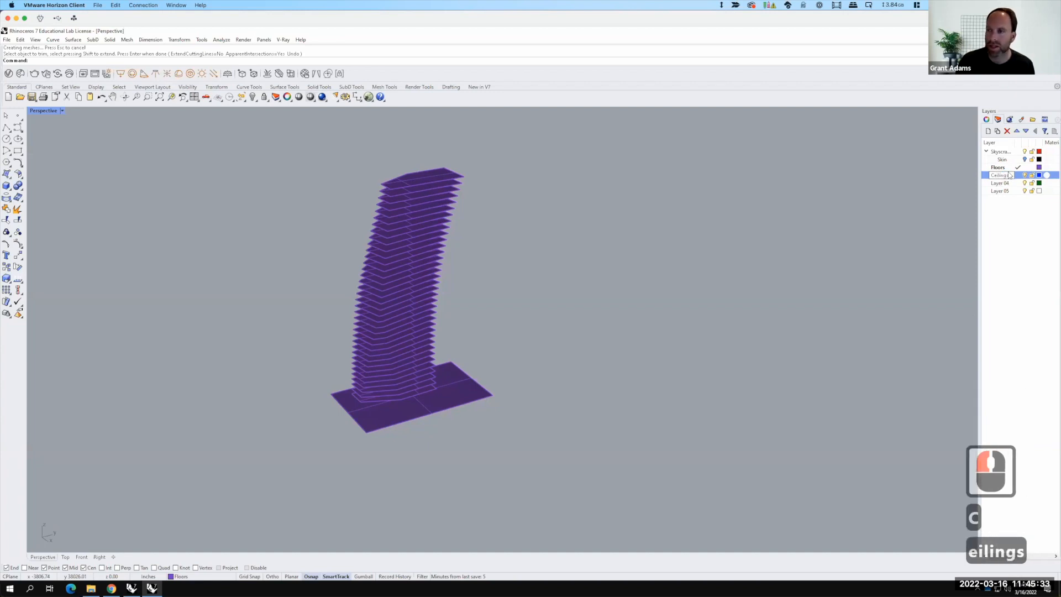
pyautogui.click(1018, 175)
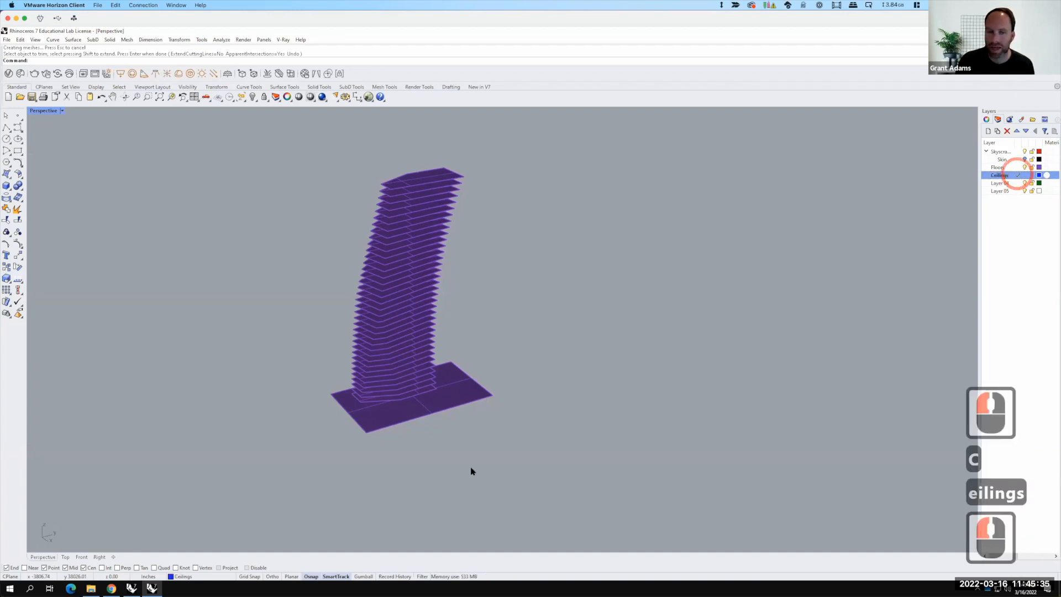
# Step: Move the base plane onto the Ceilings layer
pyautogui.click(464, 398)
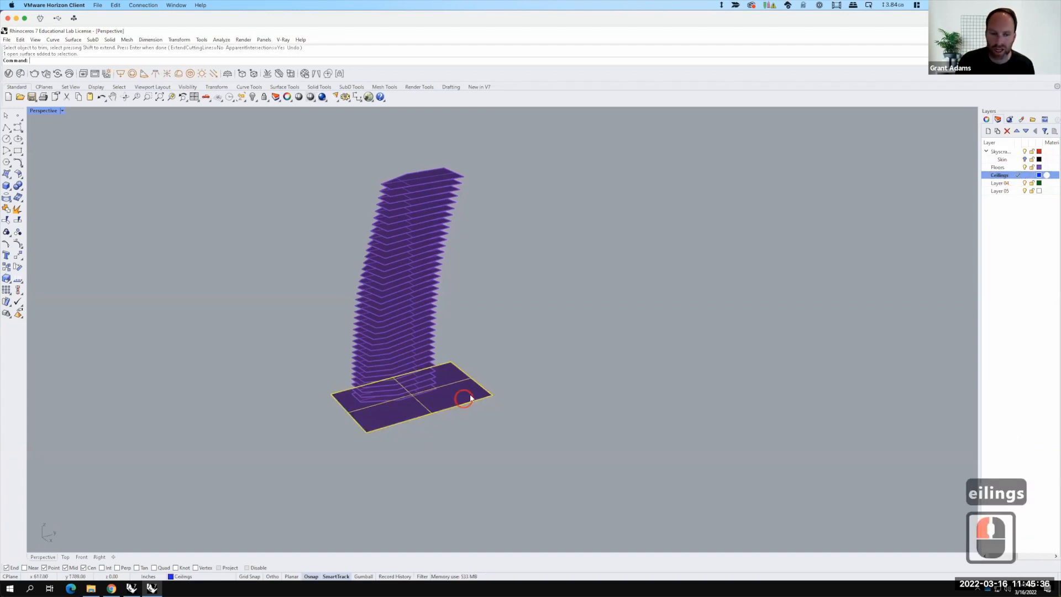
pyautogui.click(996, 176)
pyautogui.rightClick(996, 176)
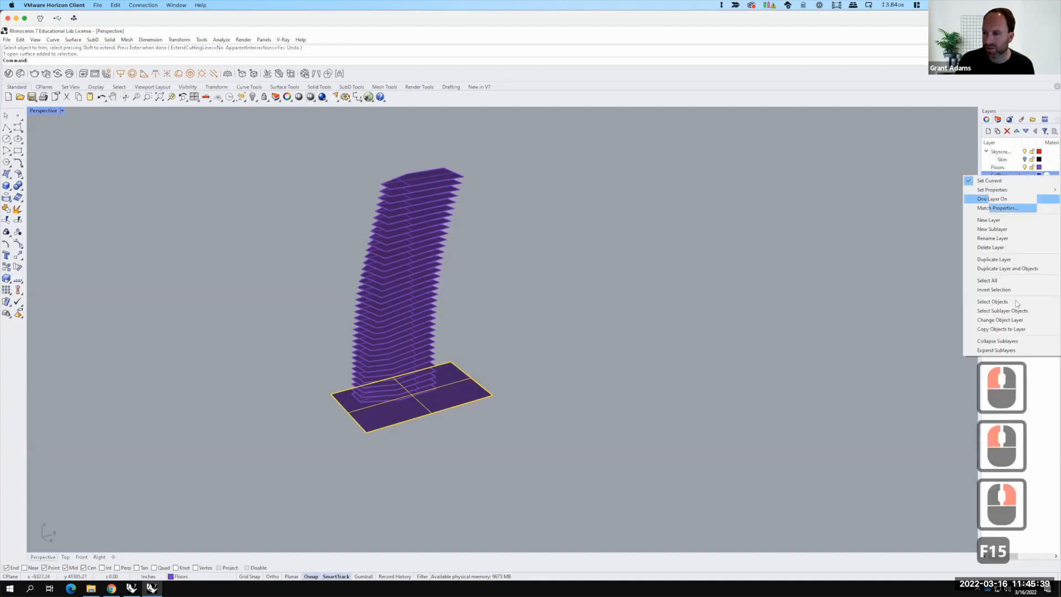
pyautogui.click(1005, 321)
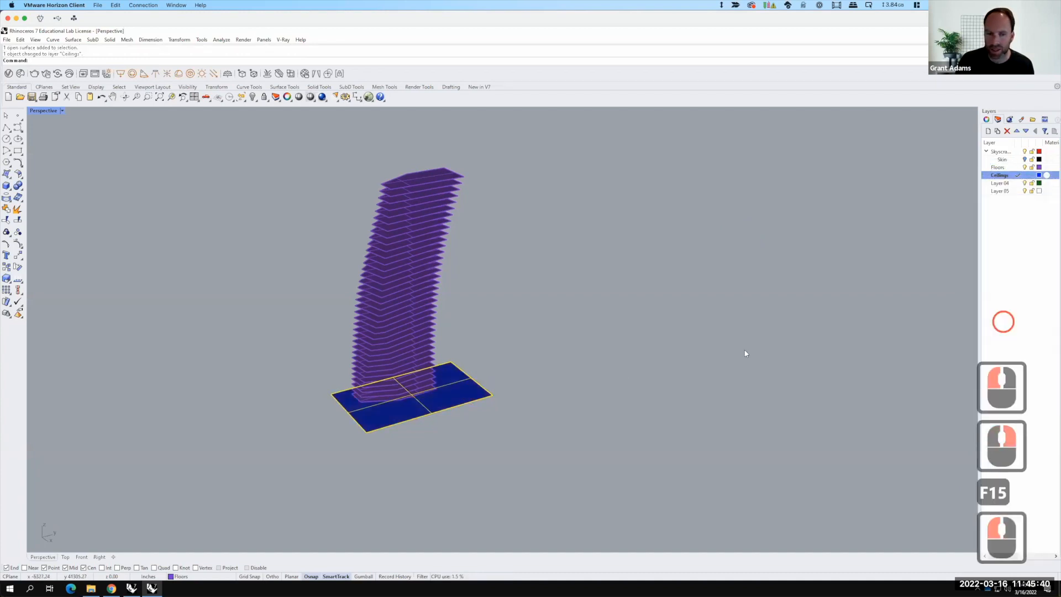
# Step: Move the base plane vertically up by 20'
pyautogui.click(572, 356)
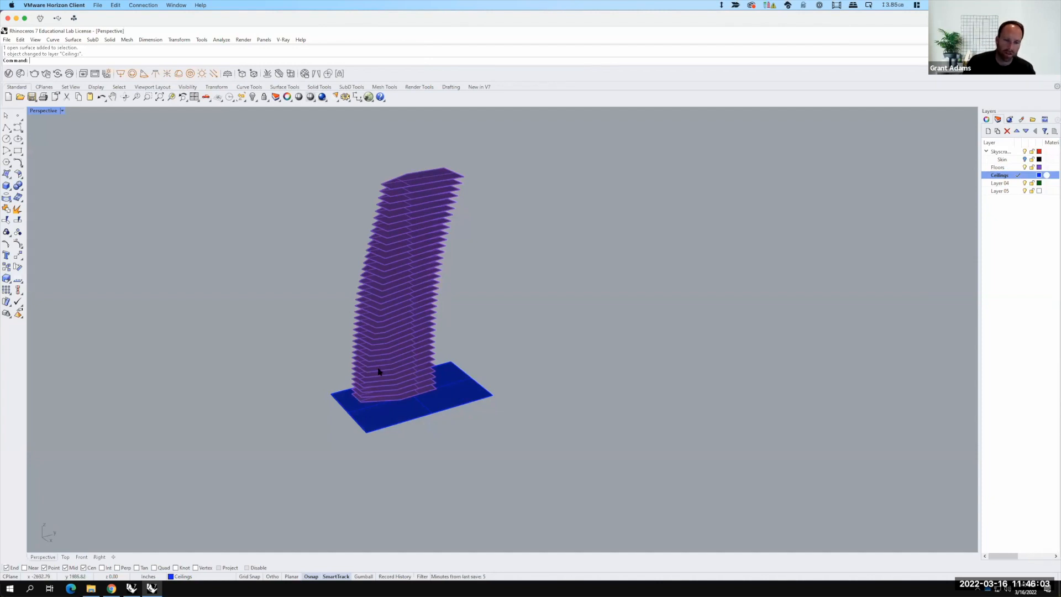
pyautogui.scroll(4, 367, 463)
pyautogui.scroll(4, 390, 438)
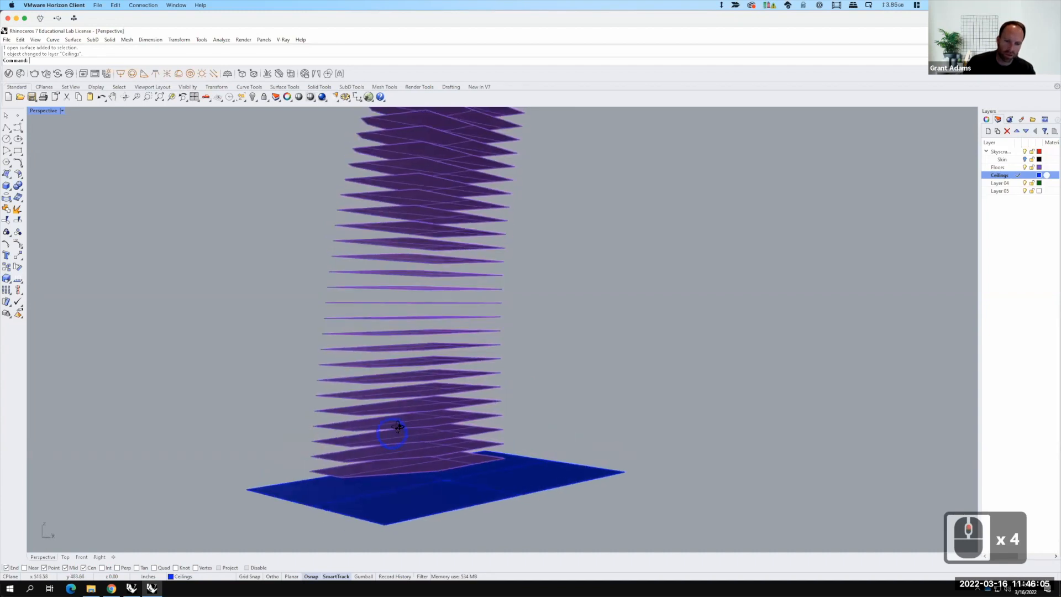
pyautogui.rightClick(390, 503)
pyautogui.scroll(3, 357, 493)
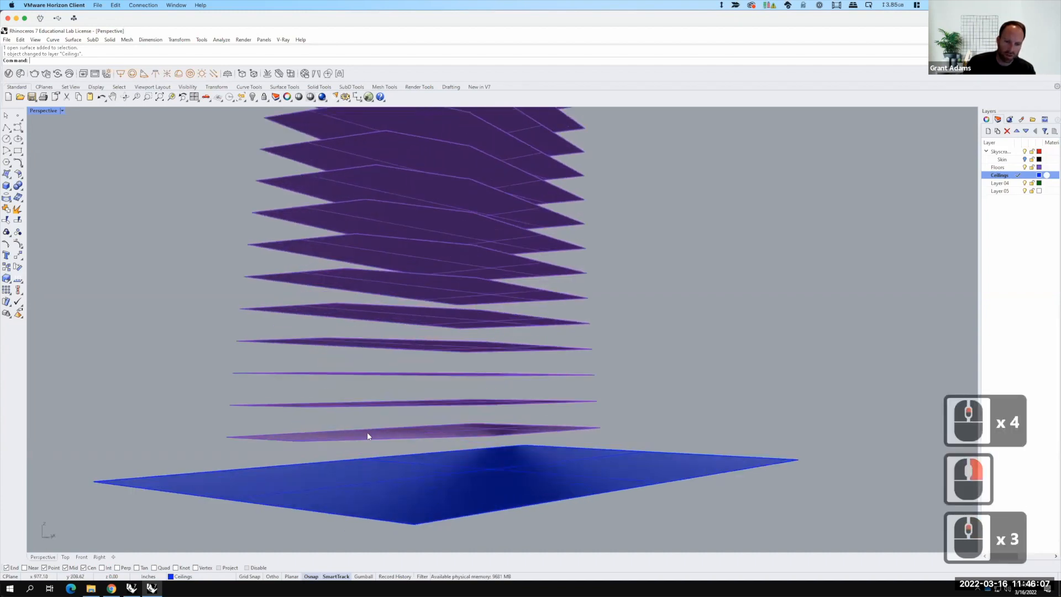
pyautogui.click(379, 503)
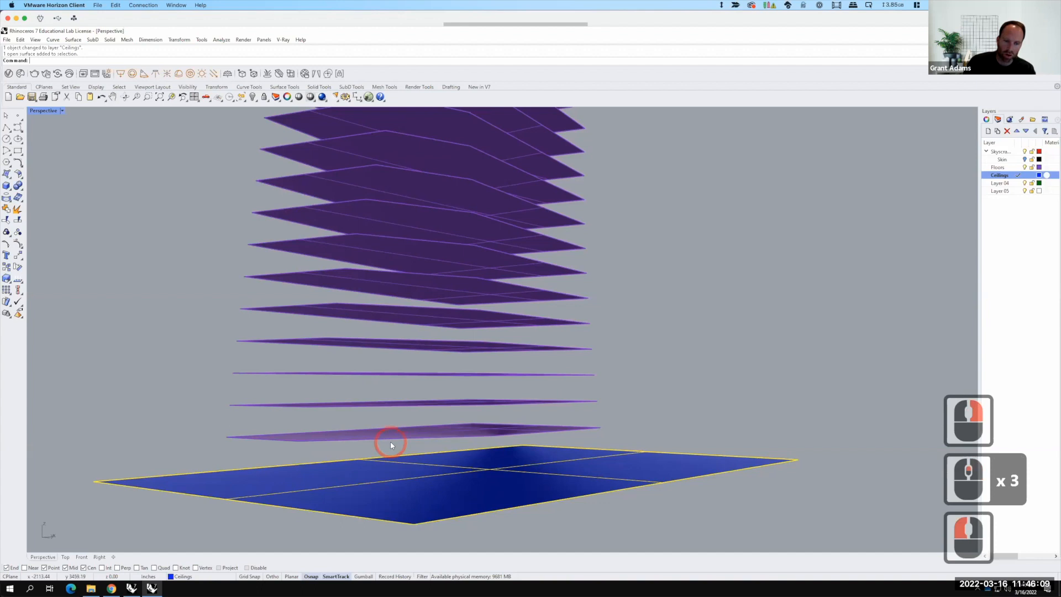
pyautogui.write('move')
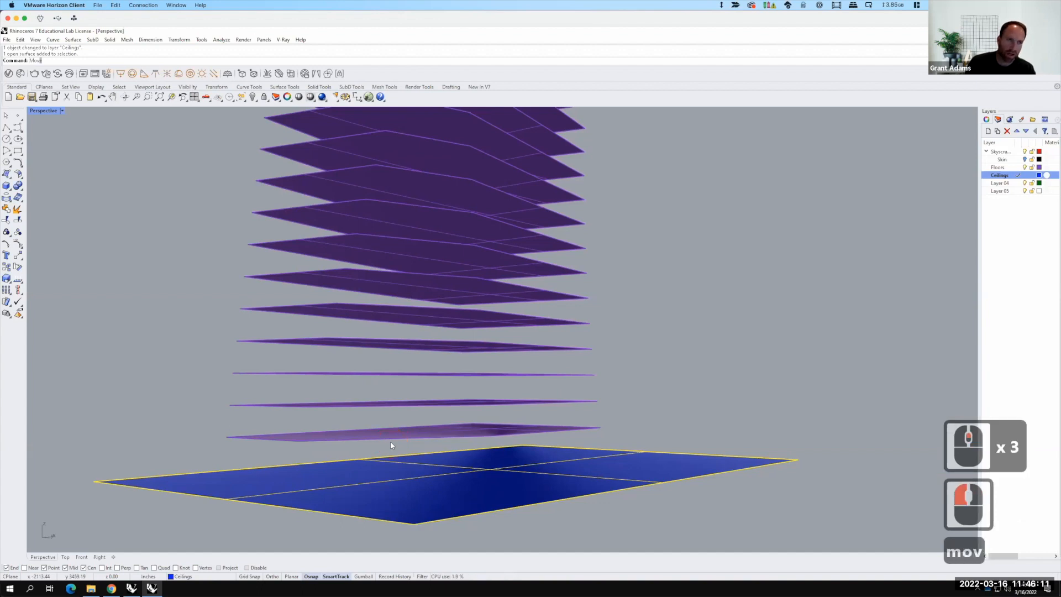
pyautogui.press('Return')
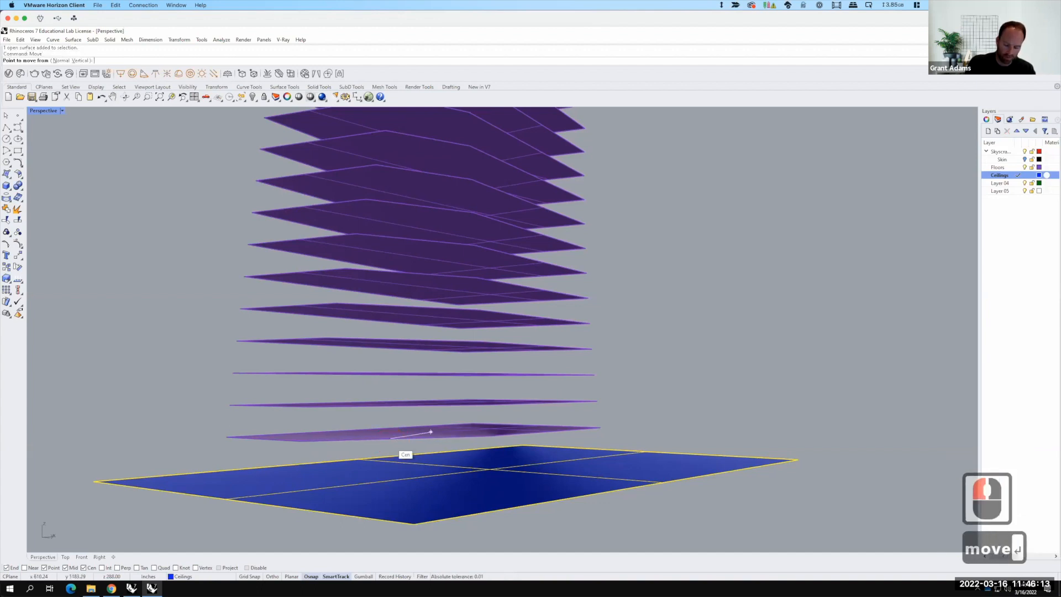
pyautogui.write('v')
pyautogui.press('Return')
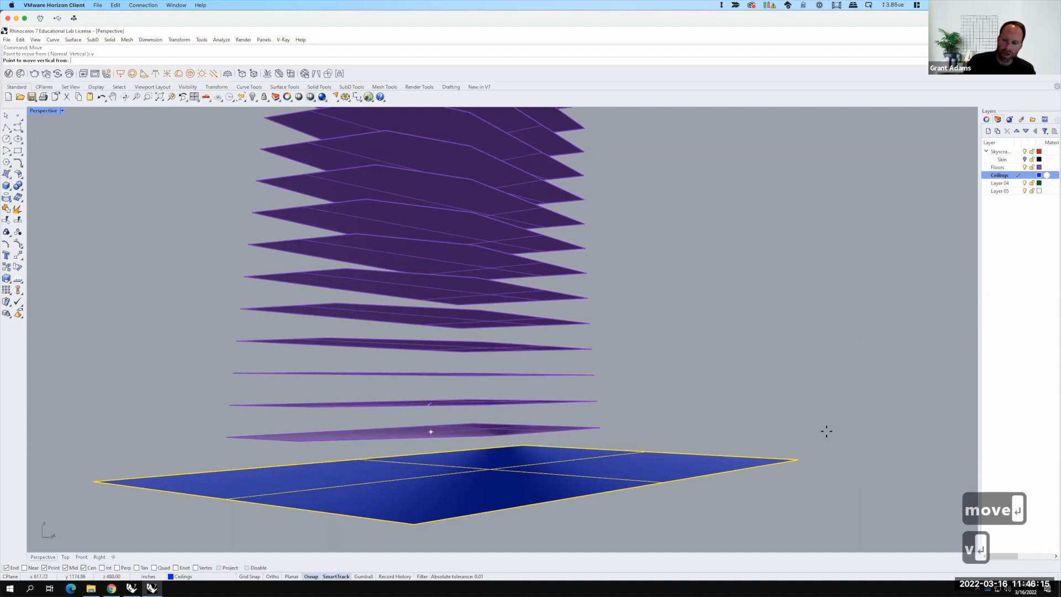
pyautogui.click(798, 459)
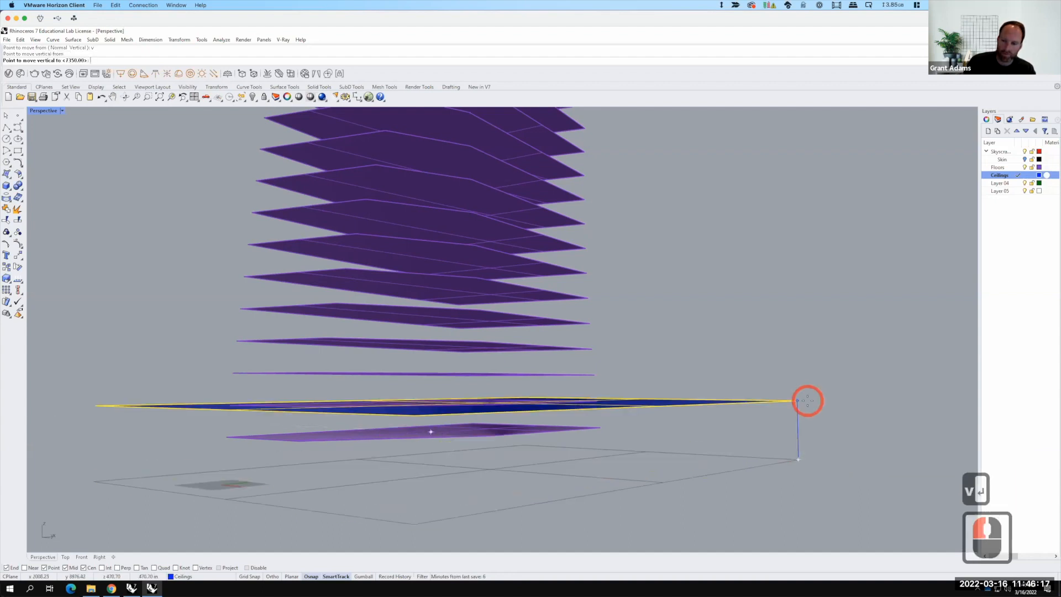
pyautogui.write("20'")
pyautogui.press('Return')
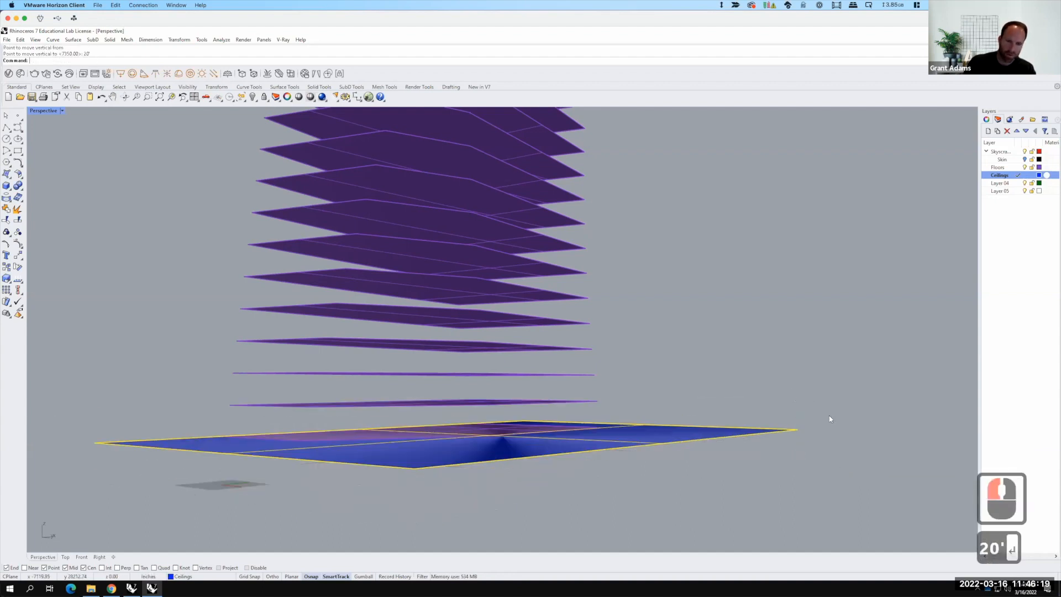
# Step: Array the raised ceiling plane into 36 copies stacked vertically with 16' spacing
pyautogui.moveTo(836, 462); pyautogui.dragTo(786, 440, button='right')
pyautogui.scroll(-3, 745, 421)
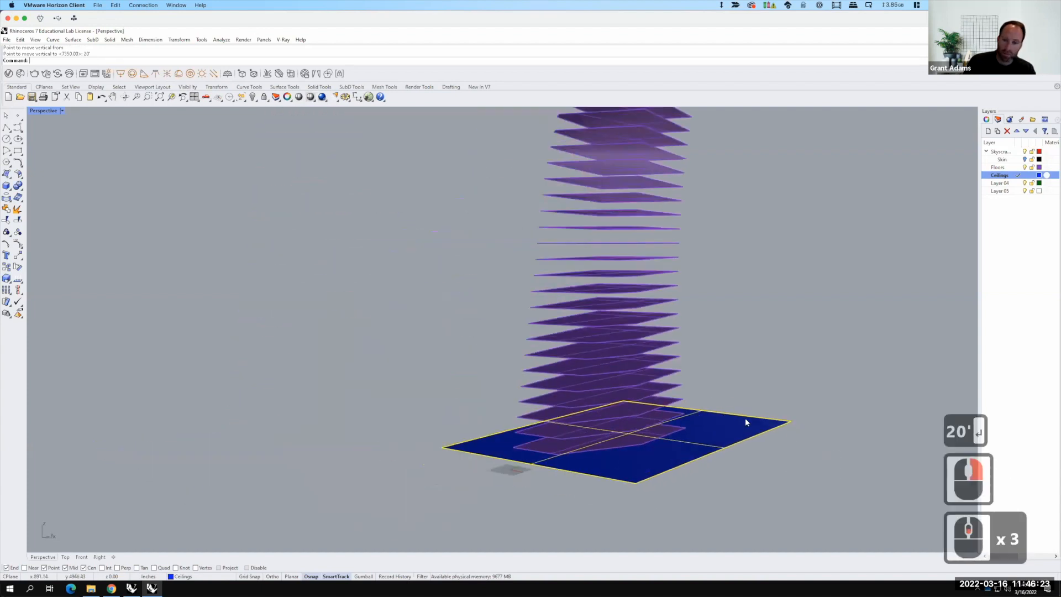
pyautogui.write('array')
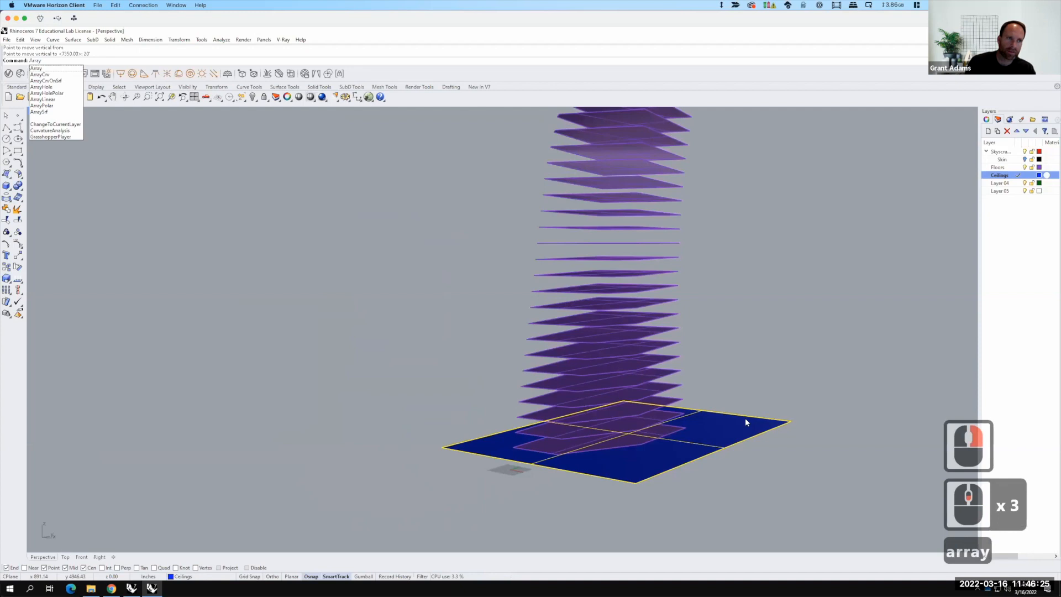
pyautogui.press('Return')
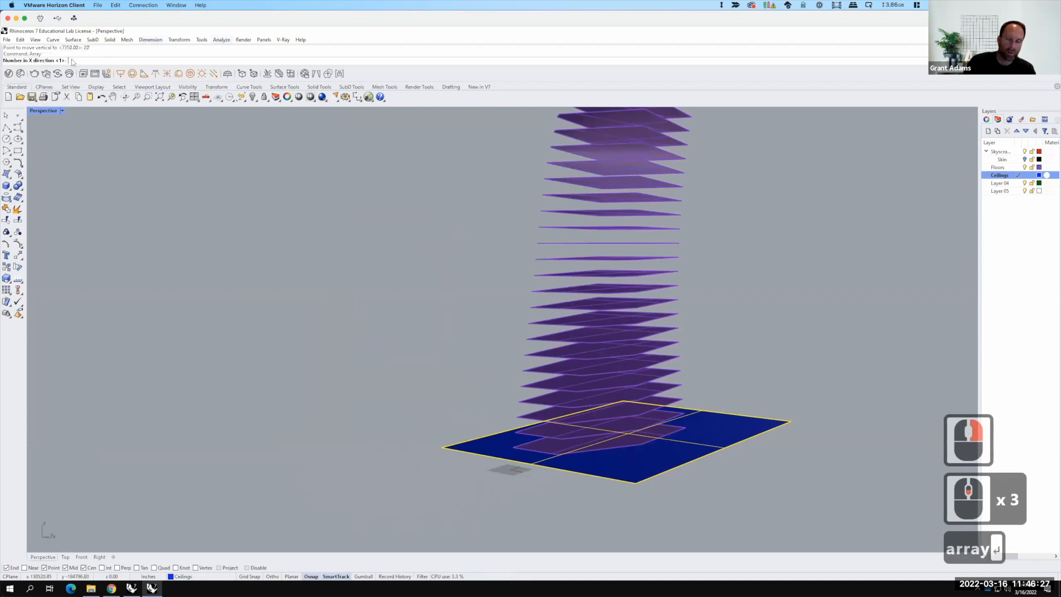
pyautogui.press('Return')
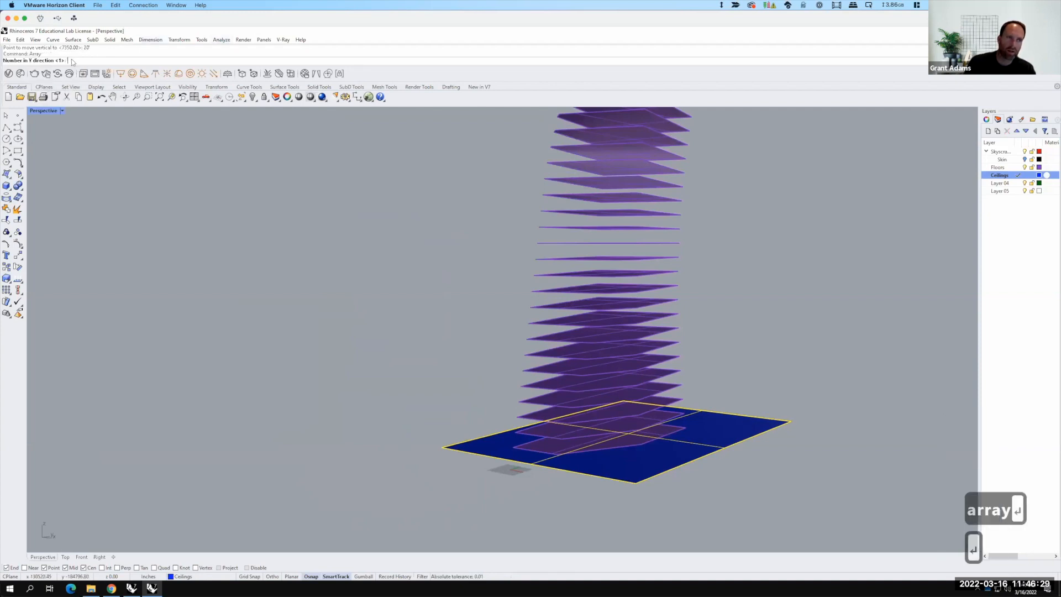
pyautogui.press('Return')
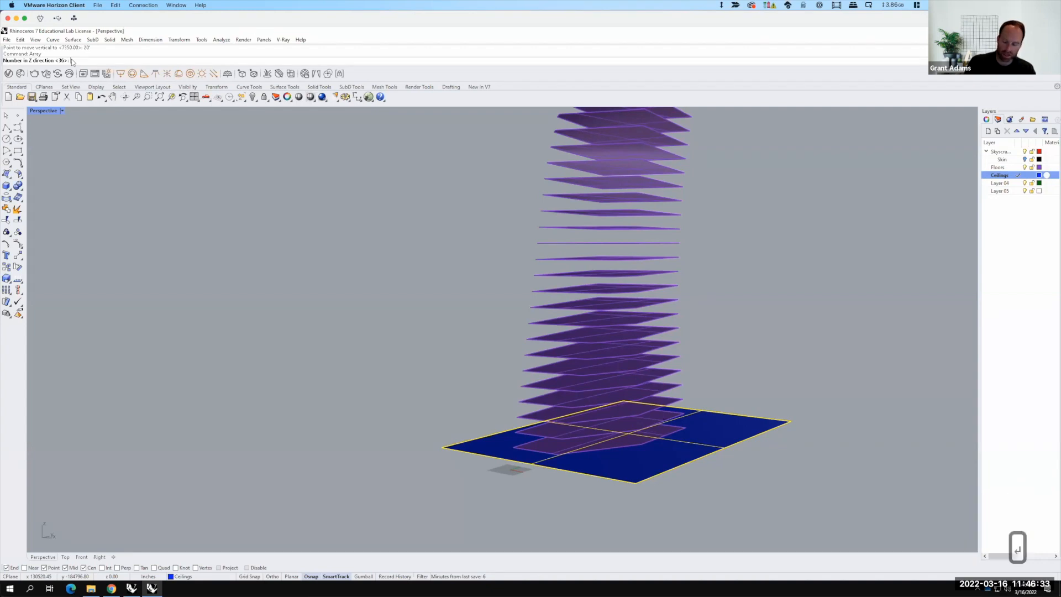
pyautogui.press('Return')
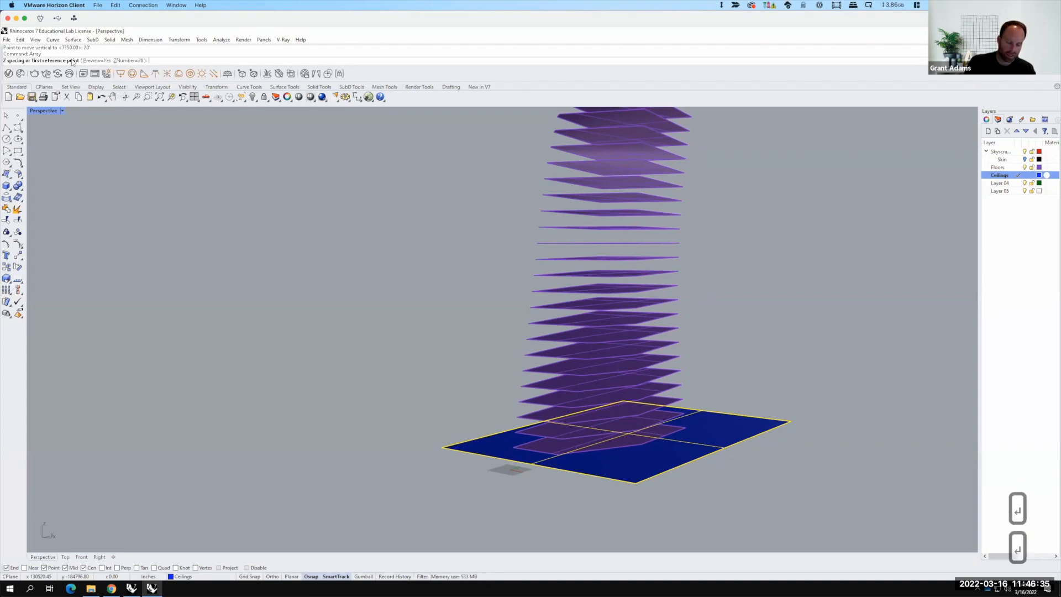
pyautogui.write('16')
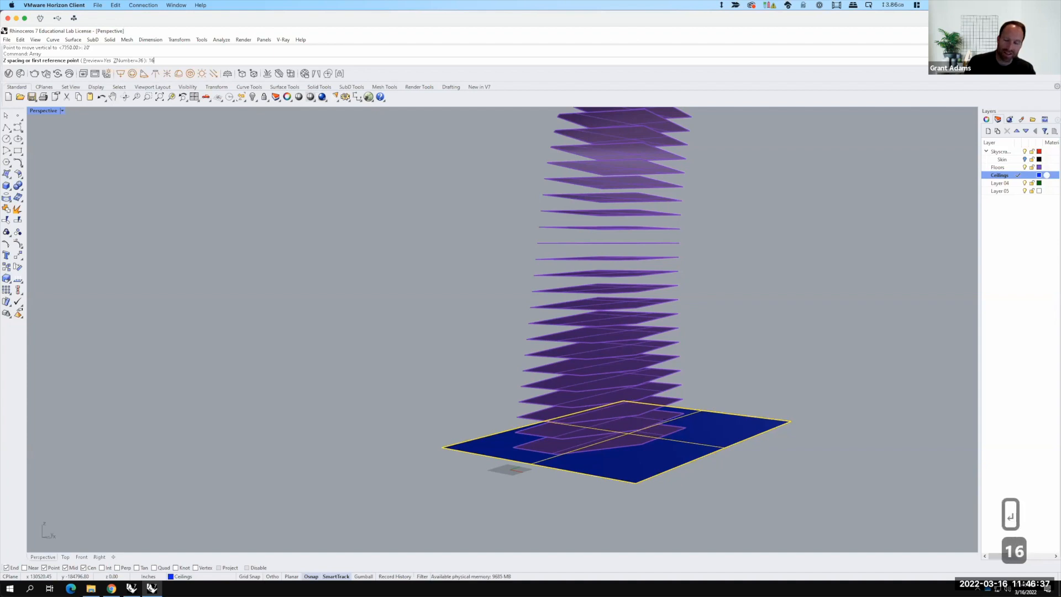
pyautogui.write("'")
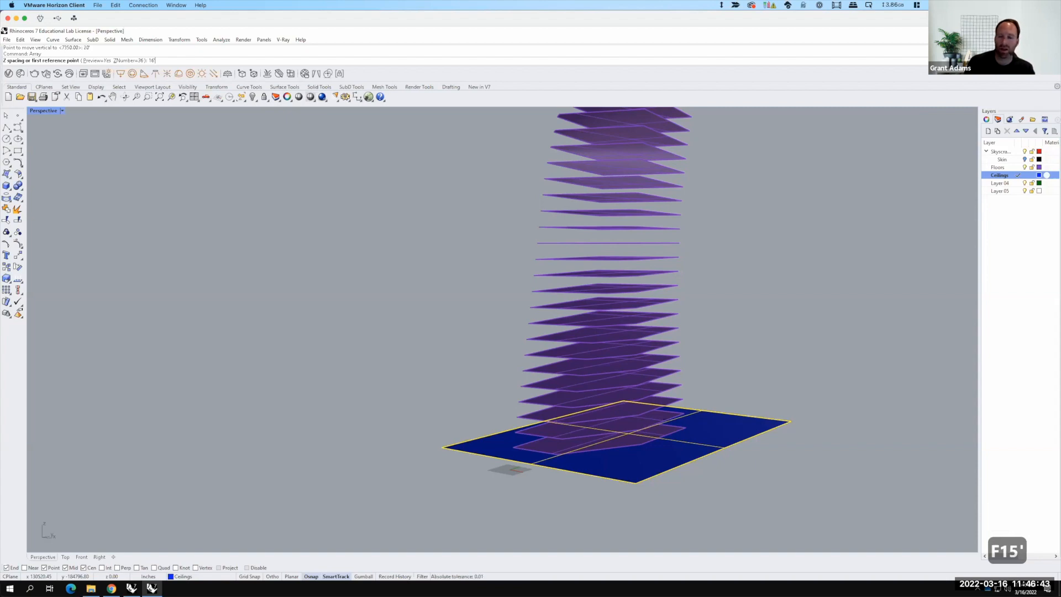
pyautogui.press('Return')
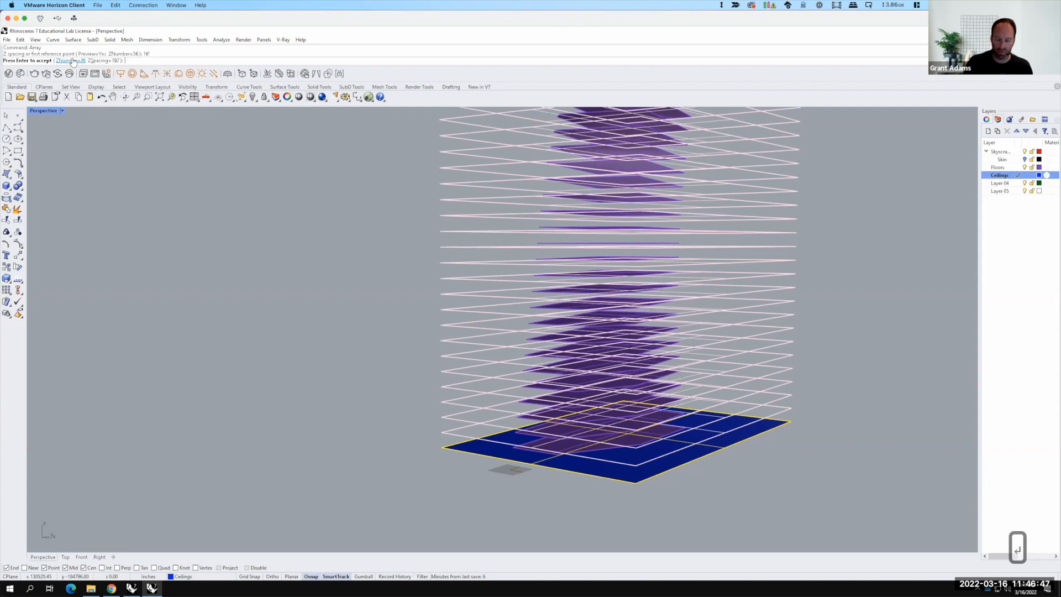
pyautogui.press('Return')
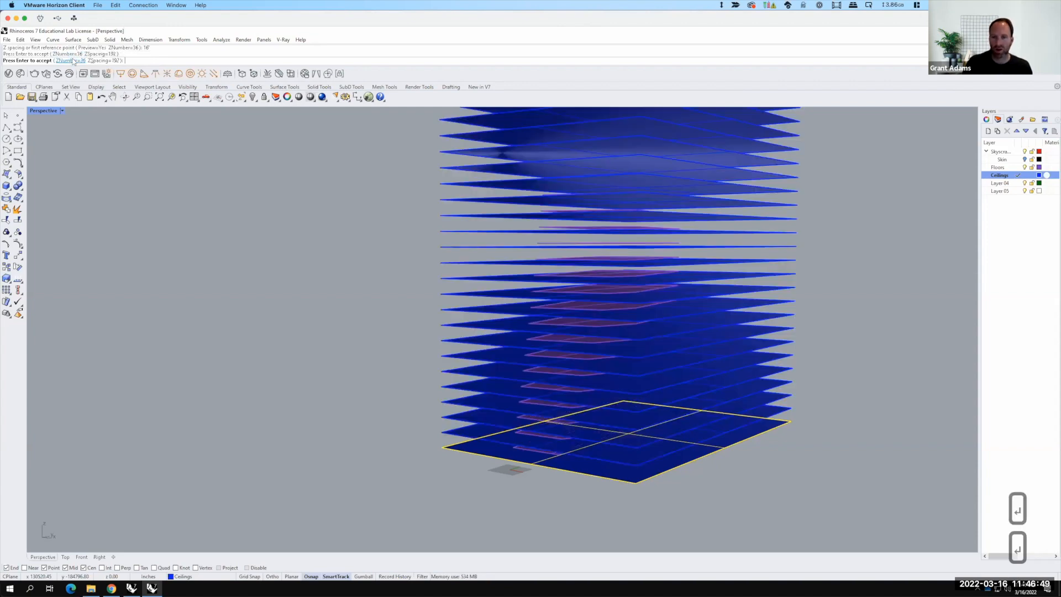
# Step: Turn the Skin layer back on
pyautogui.scroll(-8, 323, 337)
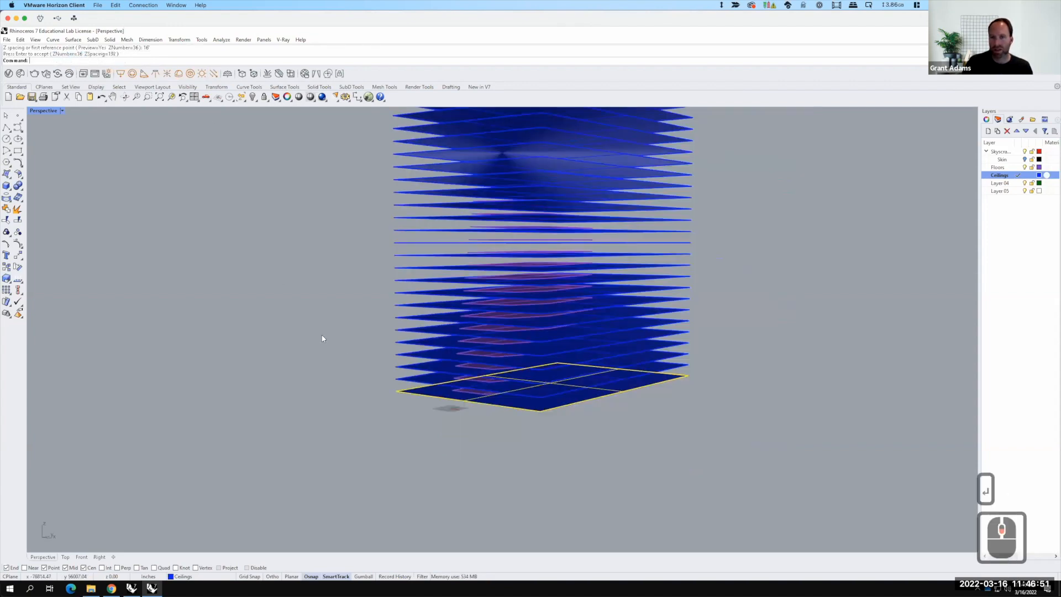
pyautogui.scroll(2, 367, 270)
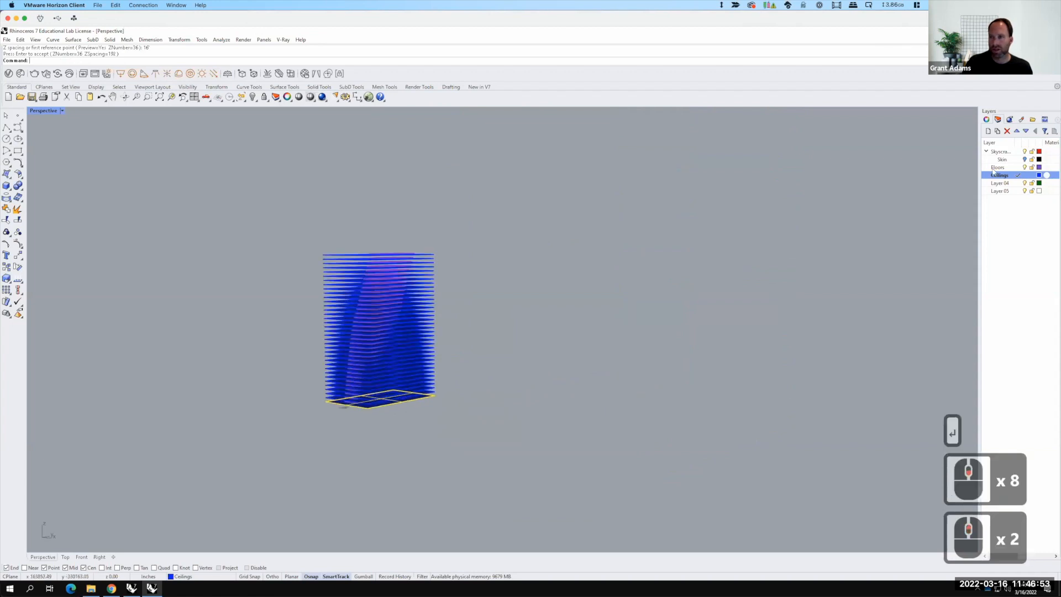
pyautogui.click(1026, 160)
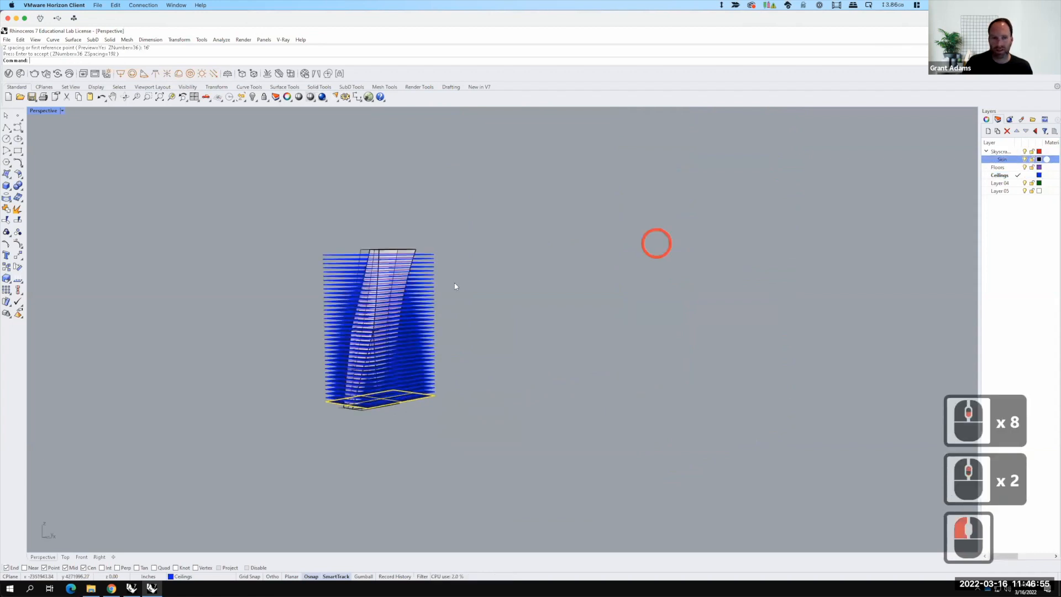
# Step: Trim the arrayed ceiling plates with the tower skin, removing the parts outside the skin
pyautogui.moveTo(488, 301); pyautogui.dragTo(515, 329, button='right')
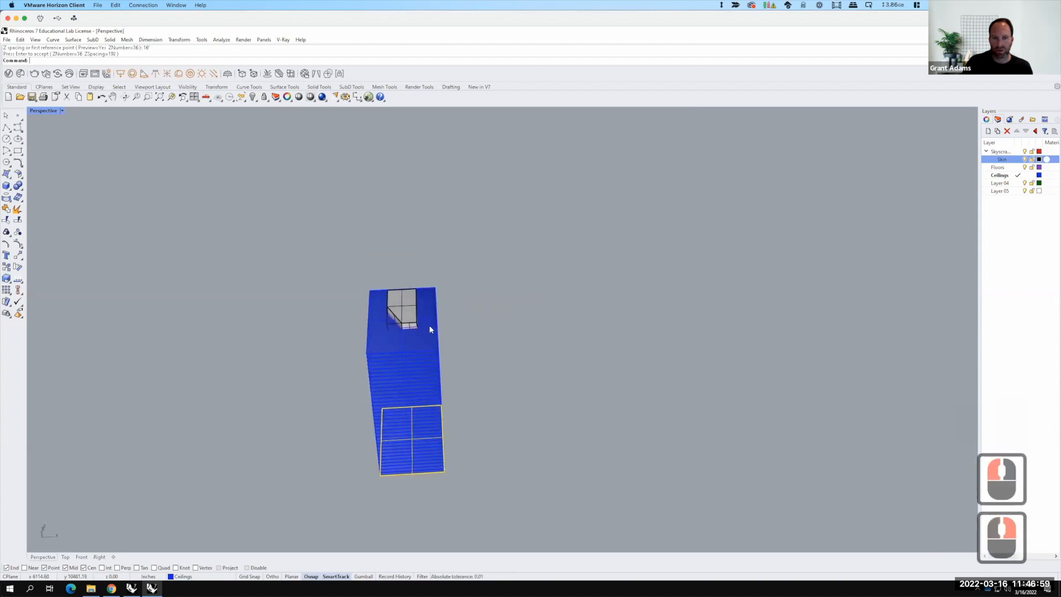
pyautogui.click(523, 313)
pyautogui.click(385, 335)
pyautogui.scroll(4, 412, 309)
pyautogui.click(416, 295)
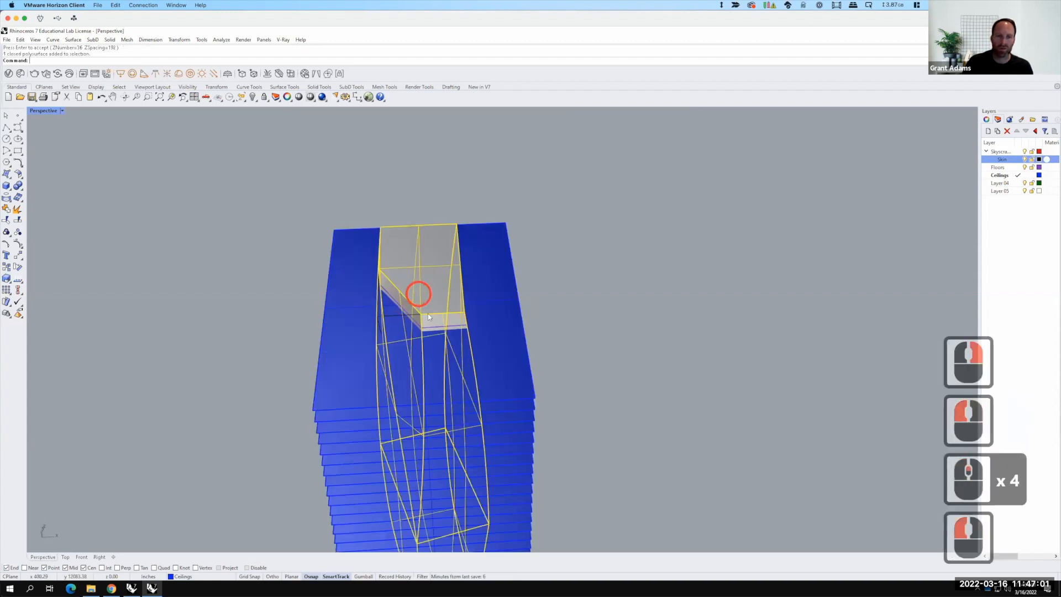
pyautogui.scroll(-2, 559, 336)
pyautogui.moveTo(552, 331); pyautogui.dragTo(553, 335, button='right')
pyautogui.write('trim')
pyautogui.press('Return')
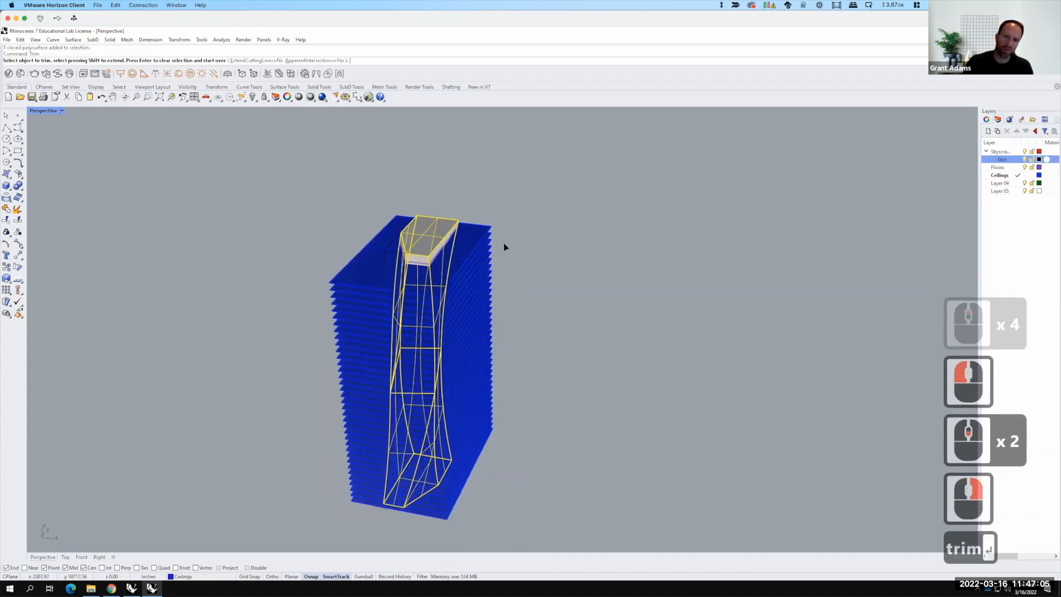
pyautogui.click(489, 287)
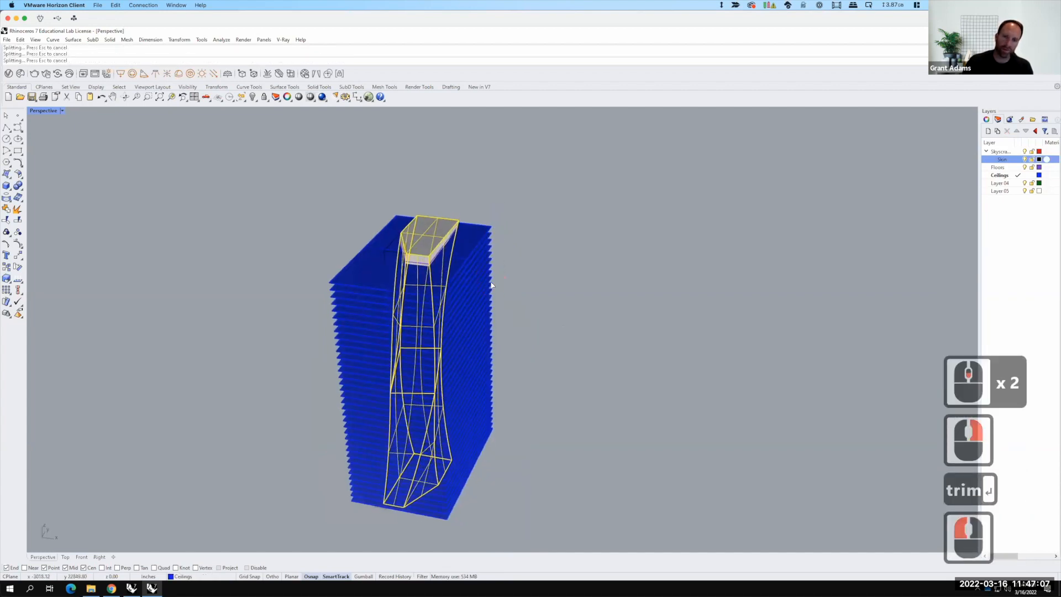
pyautogui.click(482, 321)
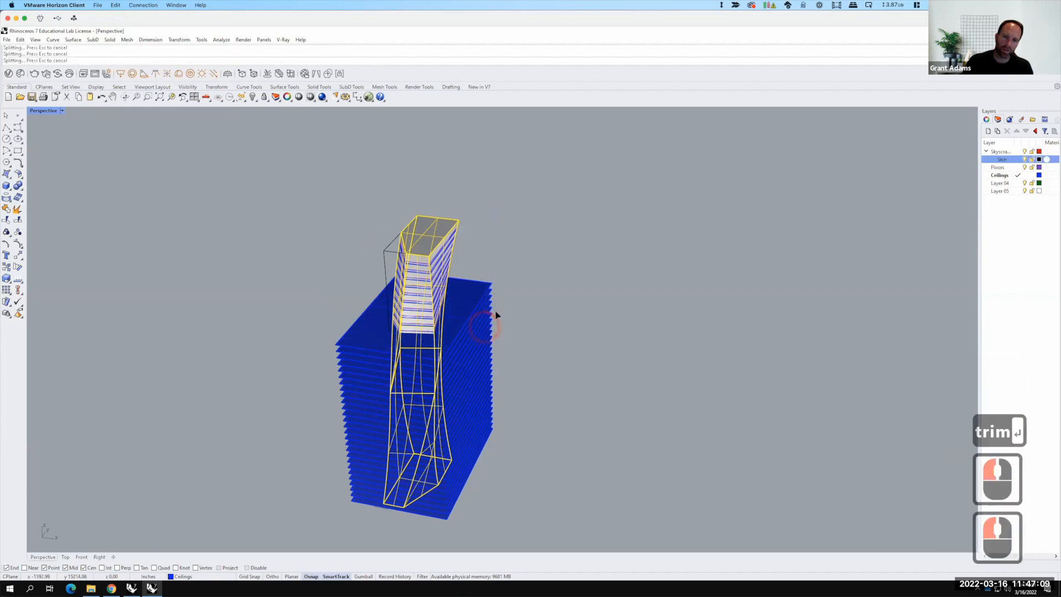
pyautogui.click(486, 363)
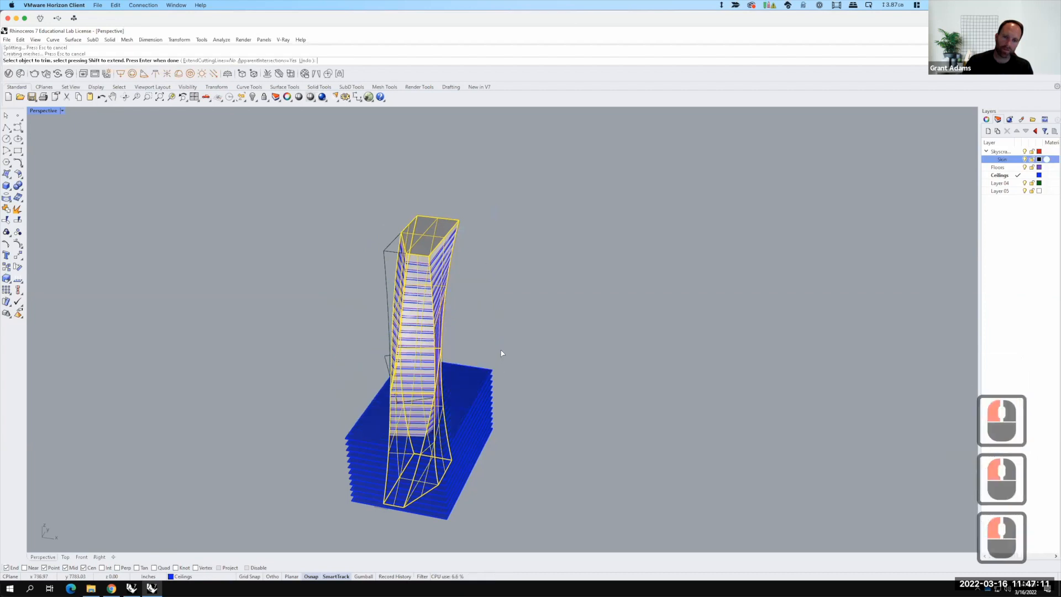
pyautogui.click(488, 410)
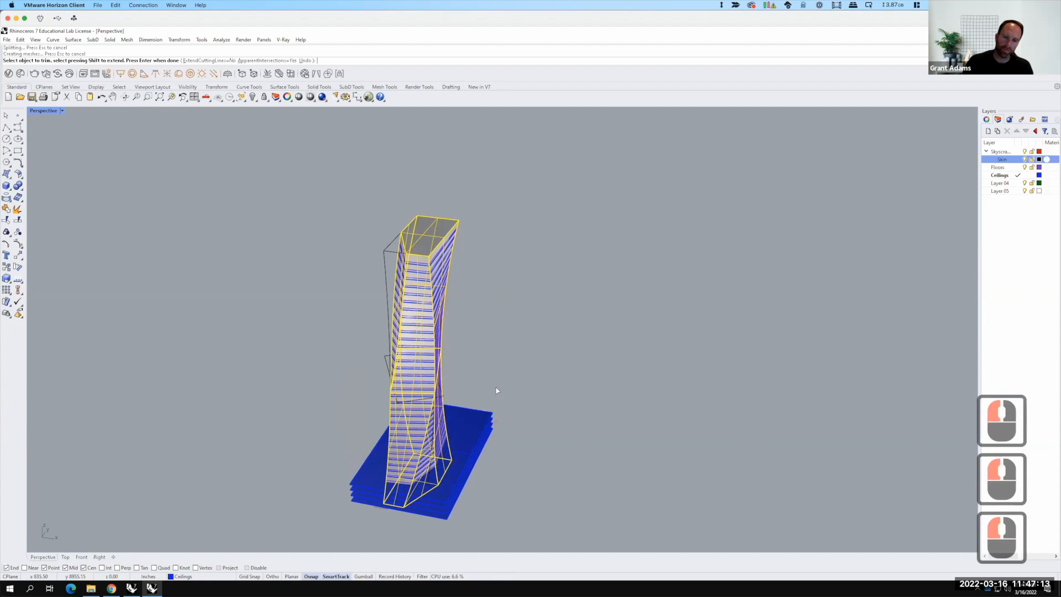
pyautogui.click(485, 430)
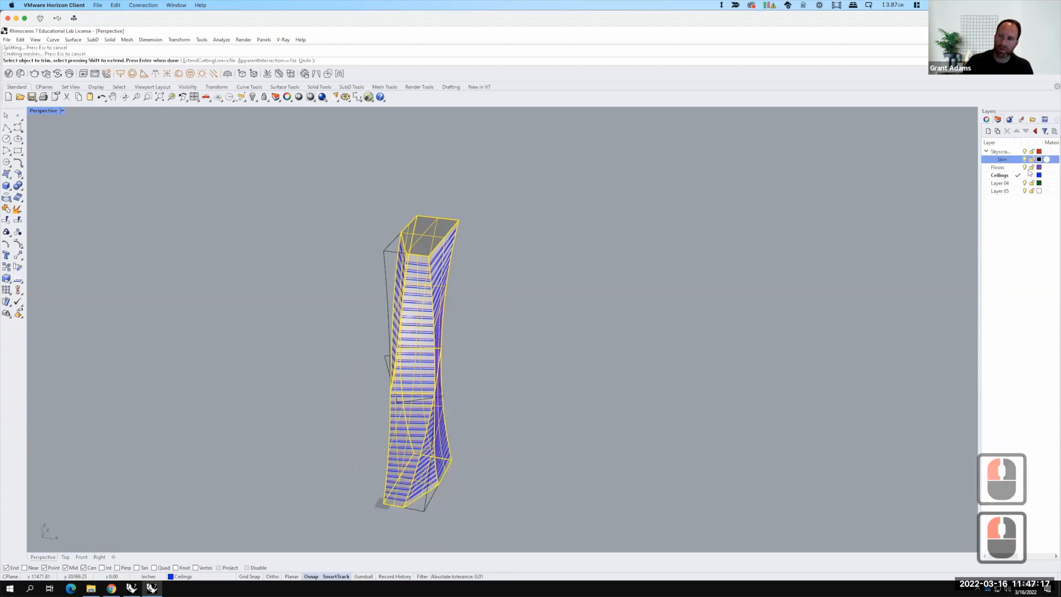
pyautogui.click(677, 256)
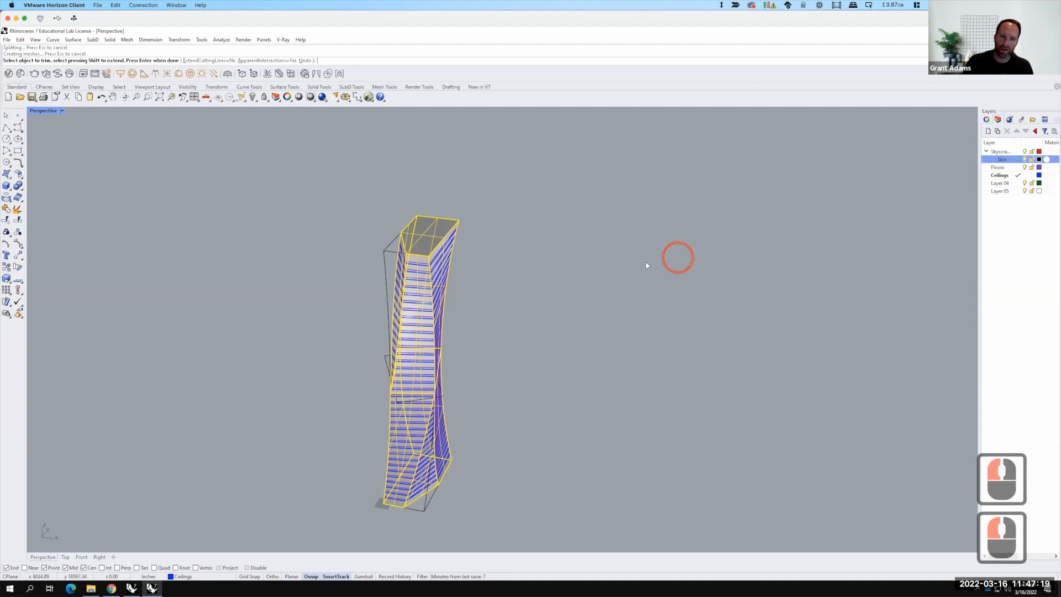
pyautogui.press('Escape')
pyautogui.press('Escape')
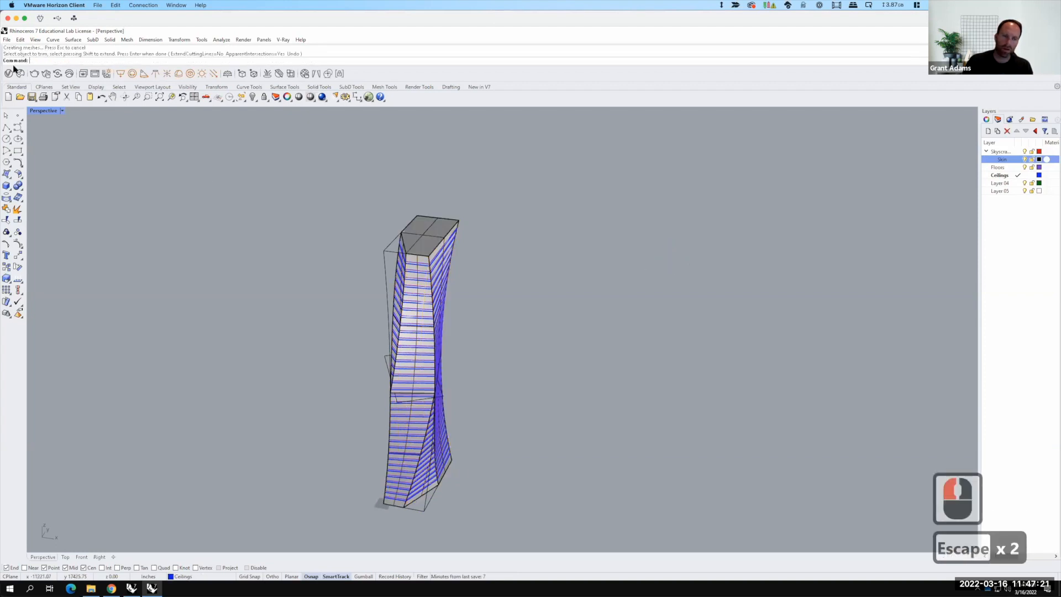
# Step: Save the model as Building_S2022 in the Ex214 - Building a Skyscraper folder
pyautogui.click(6, 40)
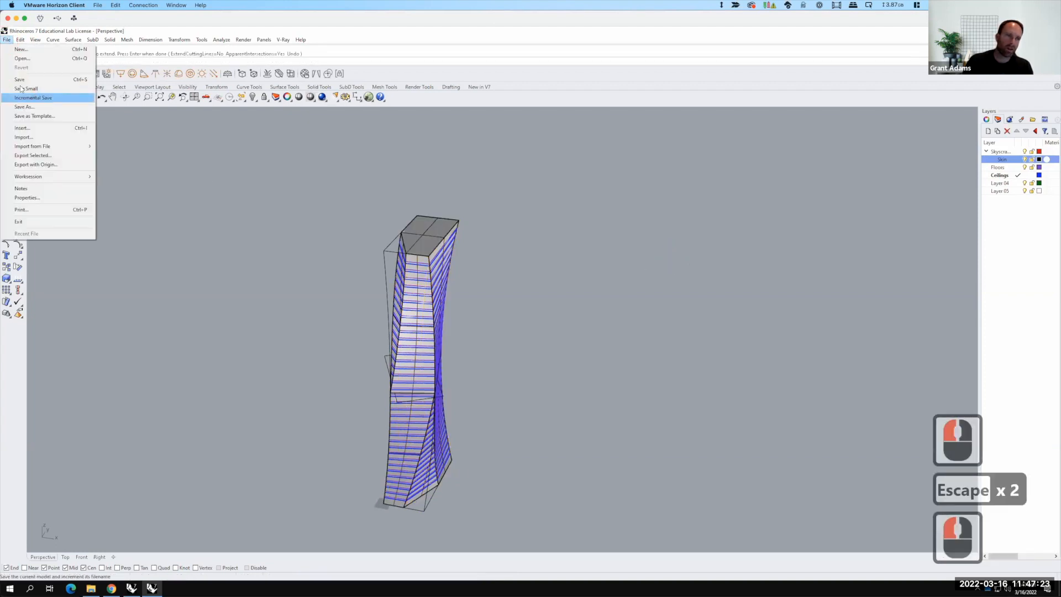
pyautogui.click(20, 79)
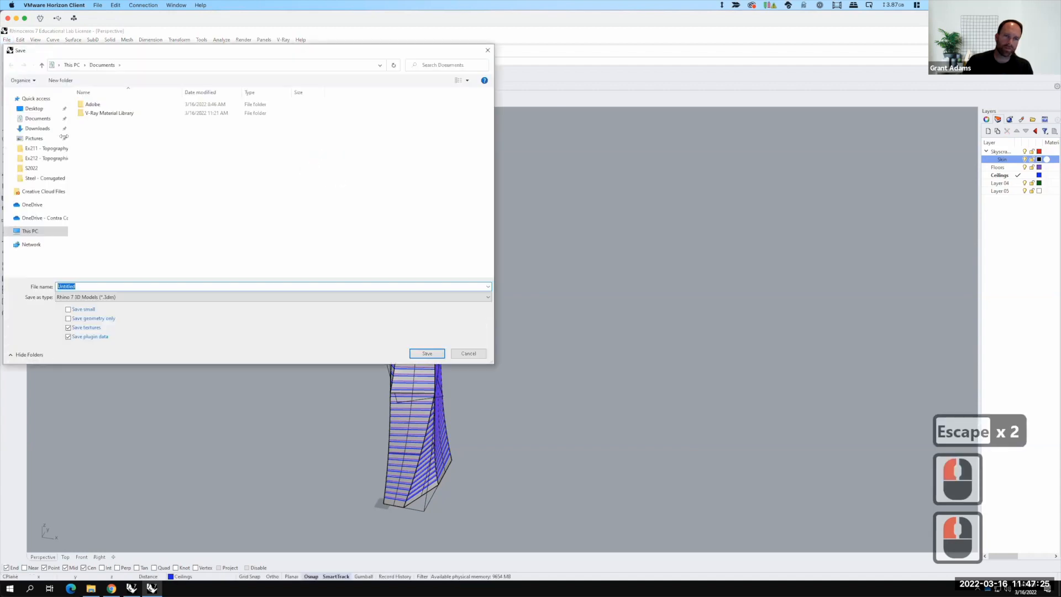
pyautogui.click(49, 159)
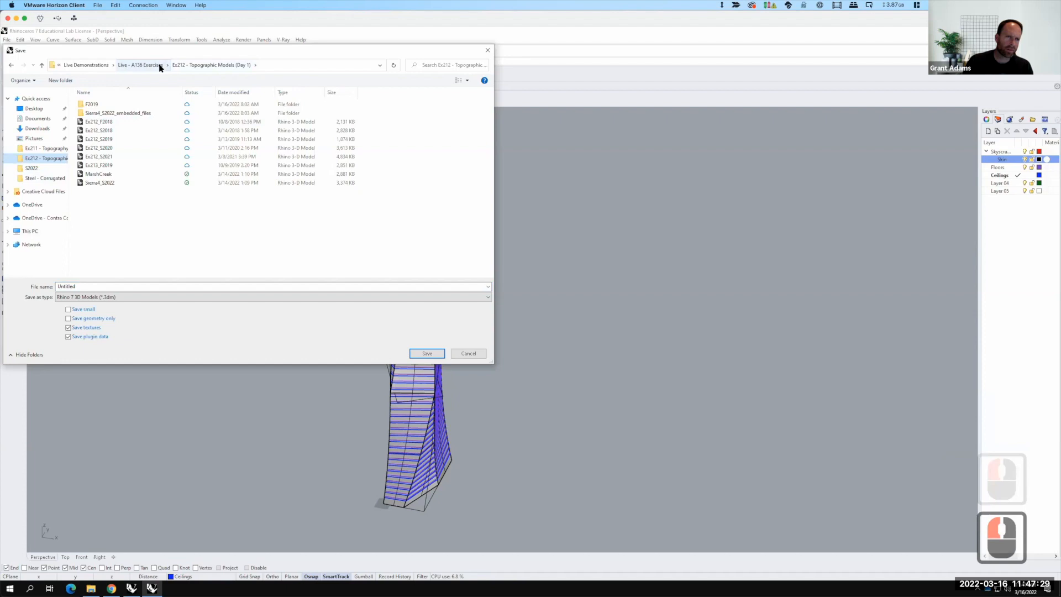
pyautogui.click(161, 67)
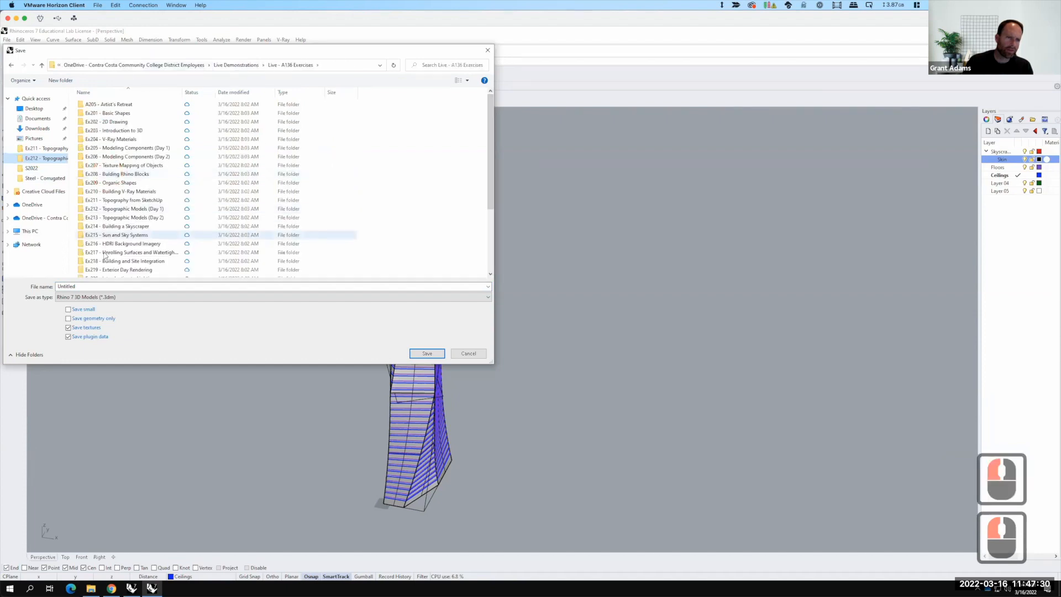
pyautogui.doubleClick(110, 226)
pyautogui.click(87, 291)
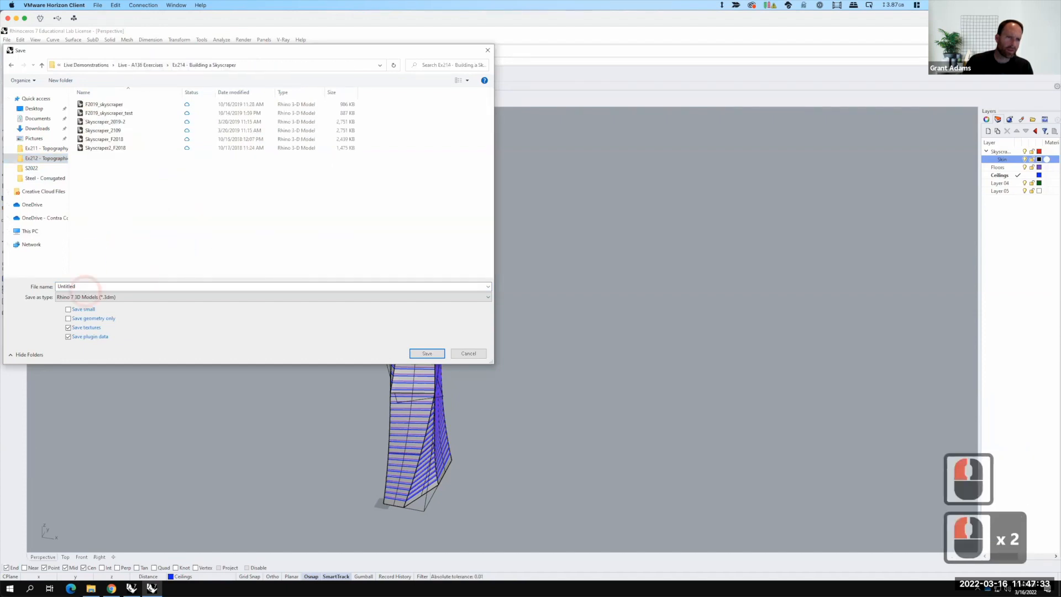
pyautogui.click(39, 286)
pyautogui.write('Building')
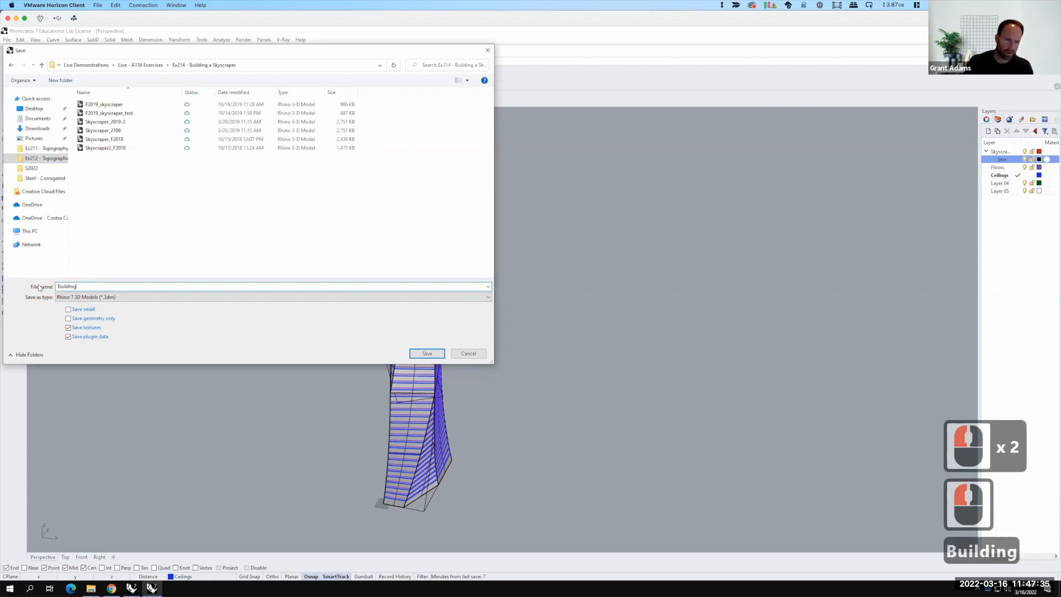
pyautogui.write('_S2022')
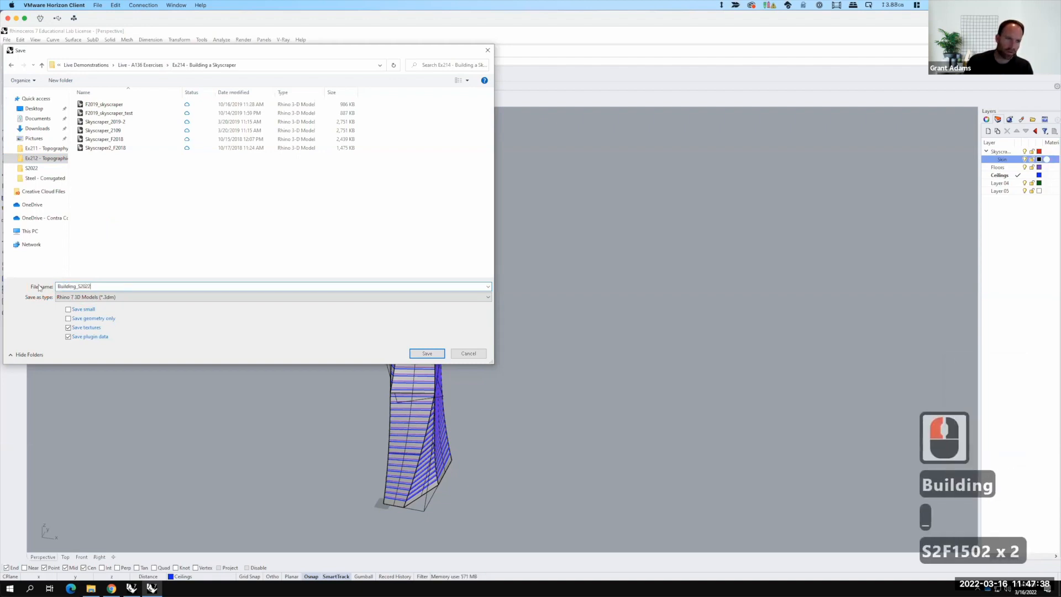
pyautogui.press('Return')
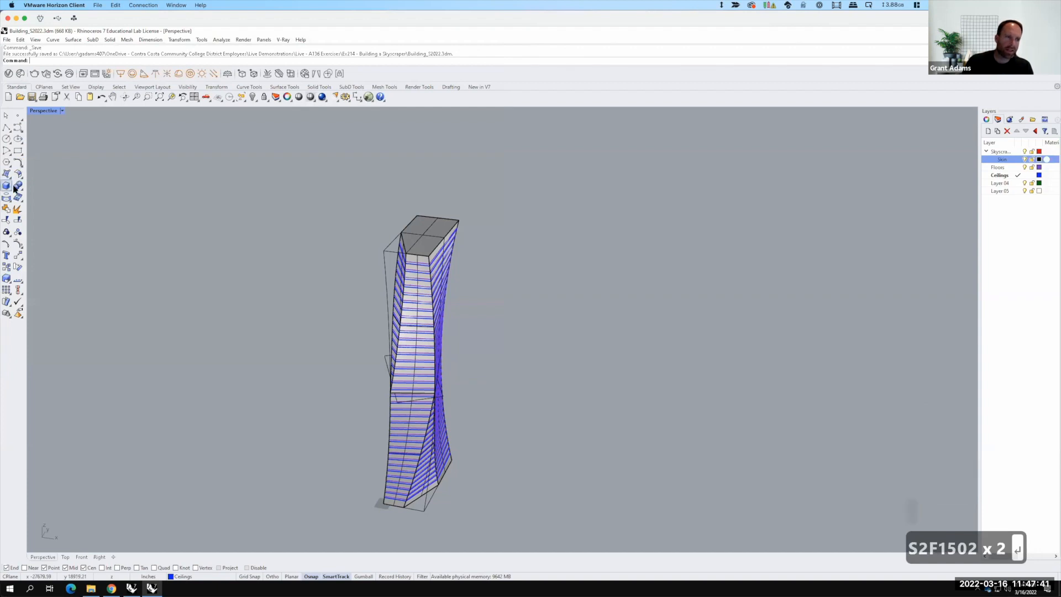
# Step: Draw a 30' by 30' box, 12' tall, on top of the tower in the Top view as the core
pyautogui.click(13, 188)
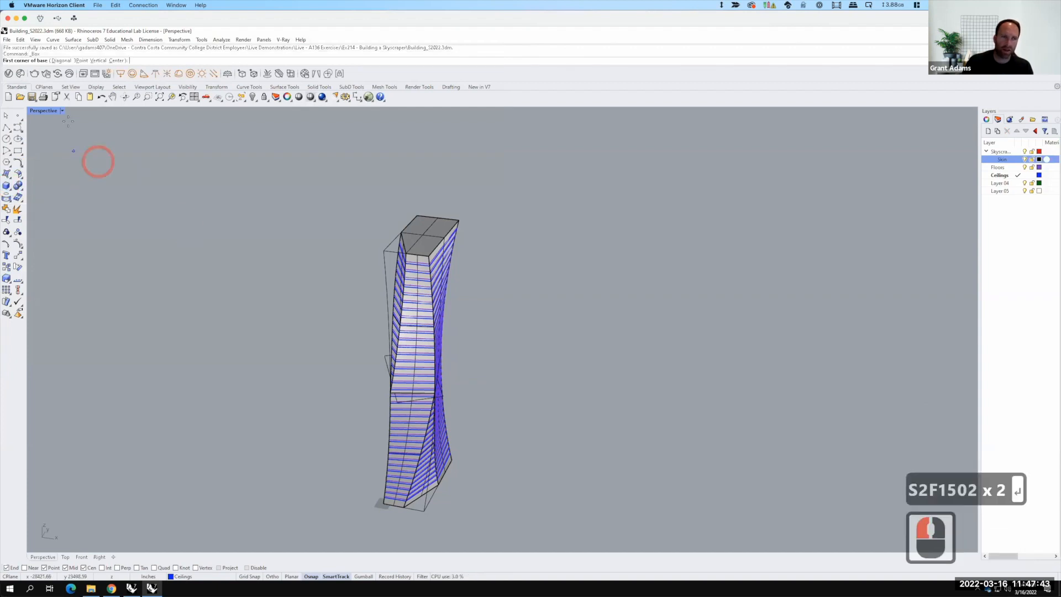
pyautogui.click(52, 111)
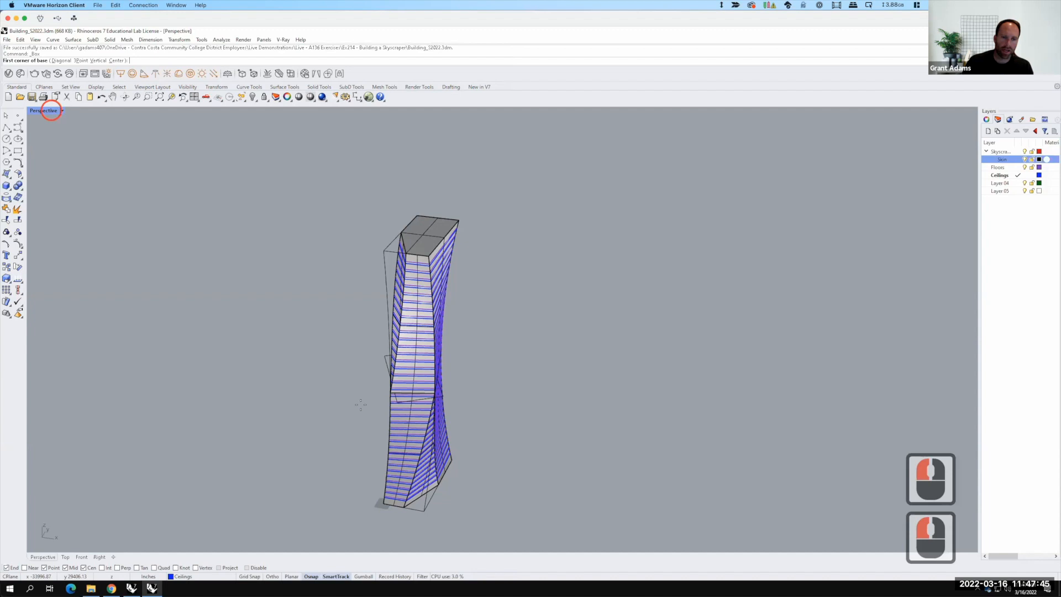
pyautogui.doubleClick(51, 111)
pyautogui.scroll(3, 314, 237)
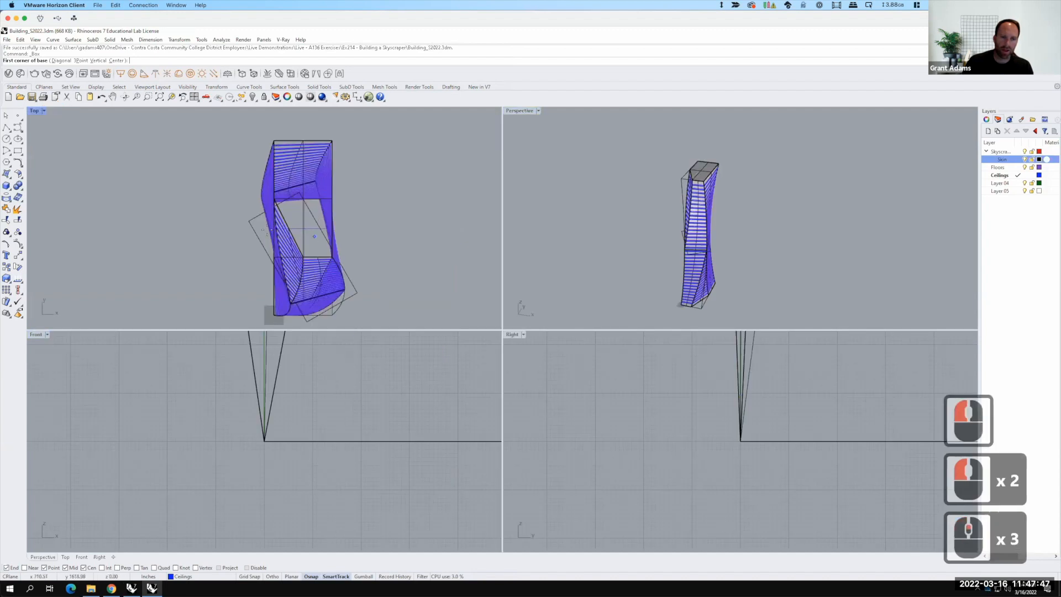
pyautogui.scroll(2, 284, 243)
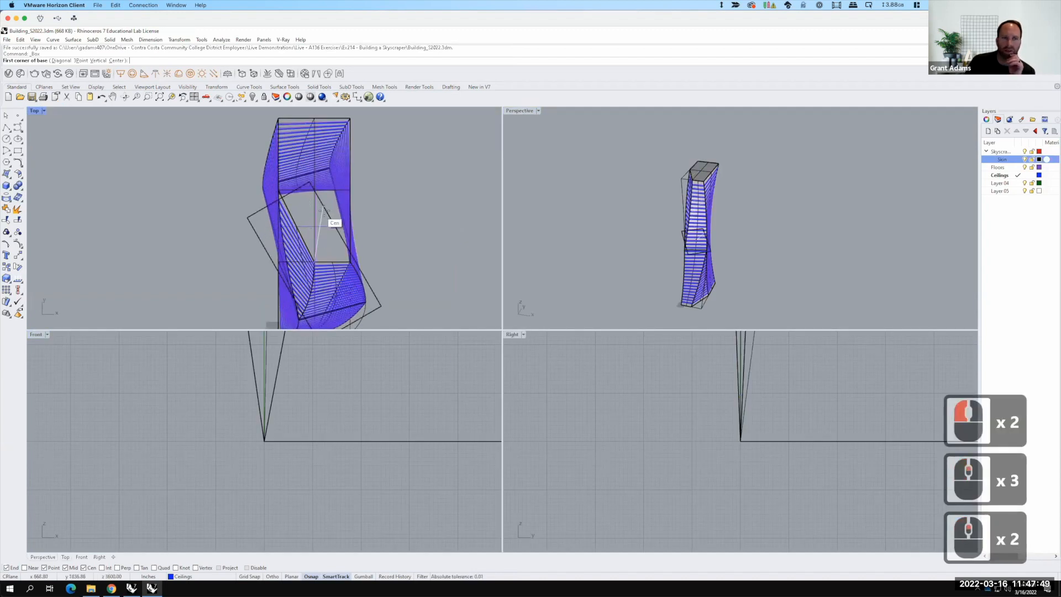
pyautogui.scroll(3, 323, 211)
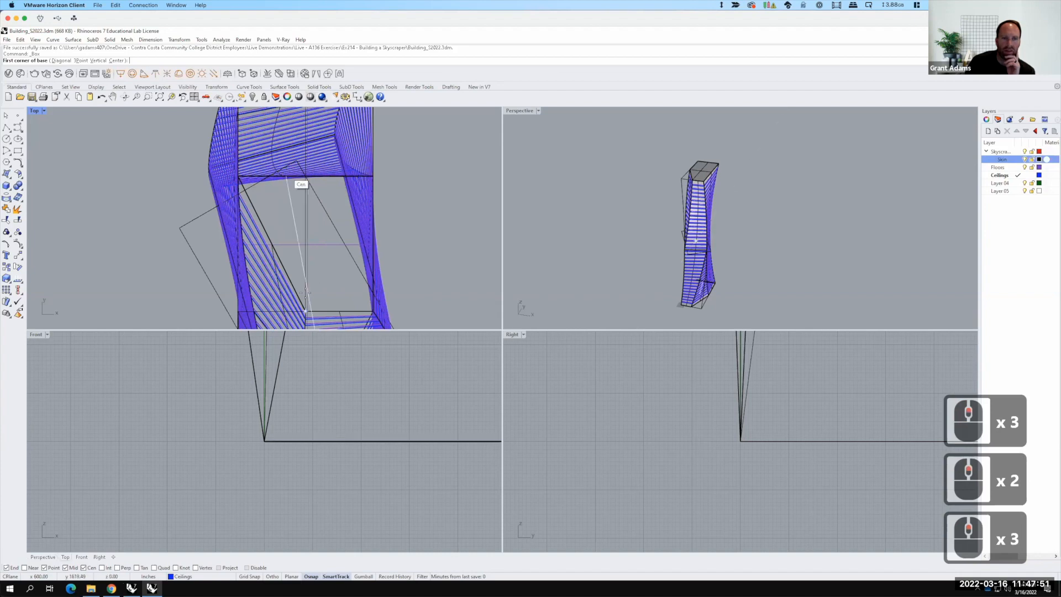
pyautogui.scroll(-2, 315, 213)
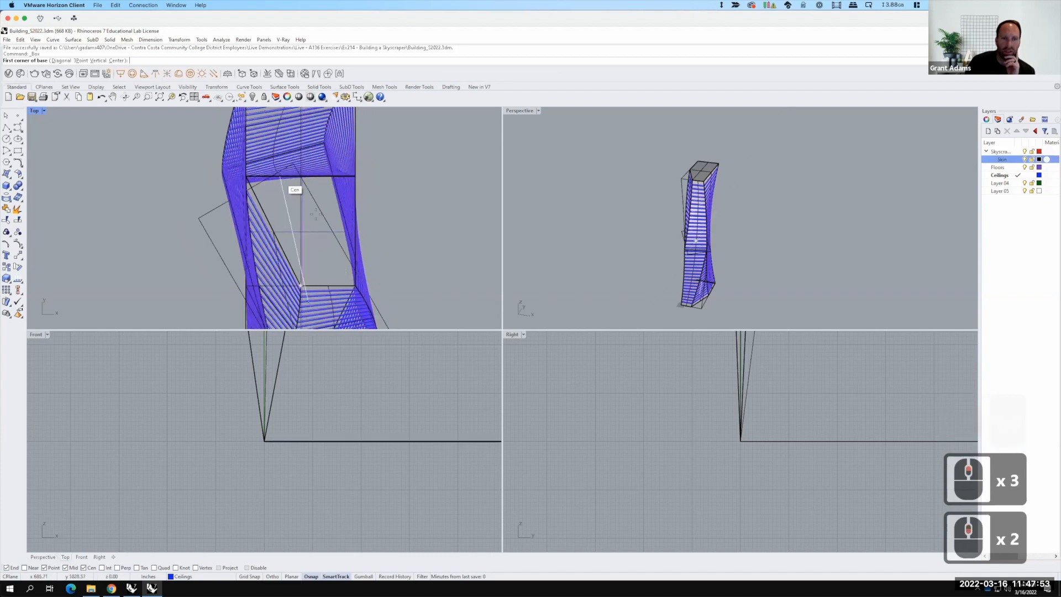
pyautogui.scroll(-2, 350, 237)
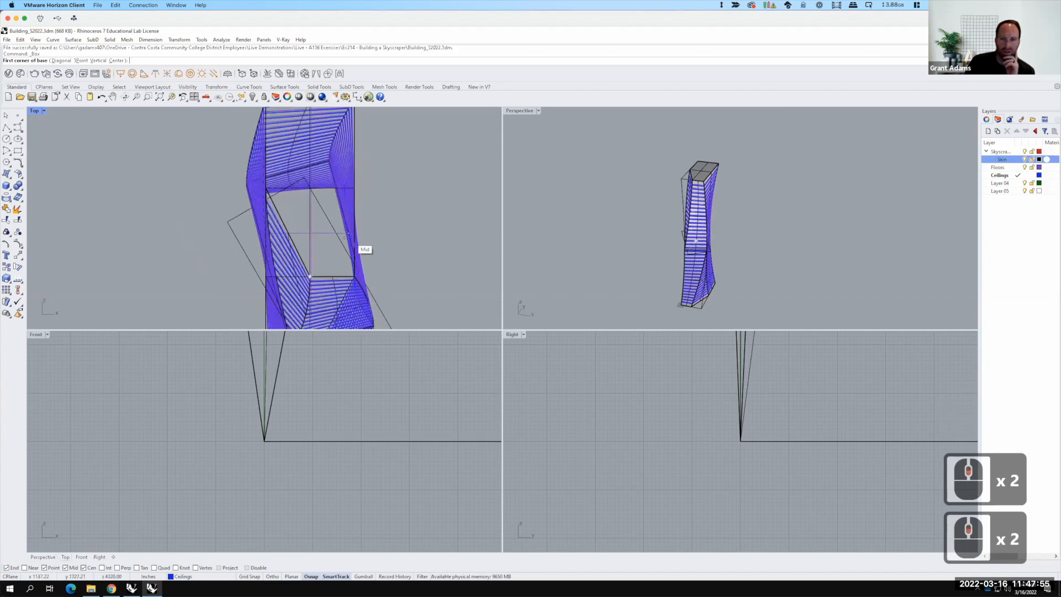
pyautogui.scroll(-4, 347, 236)
pyautogui.scroll(4, 326, 217)
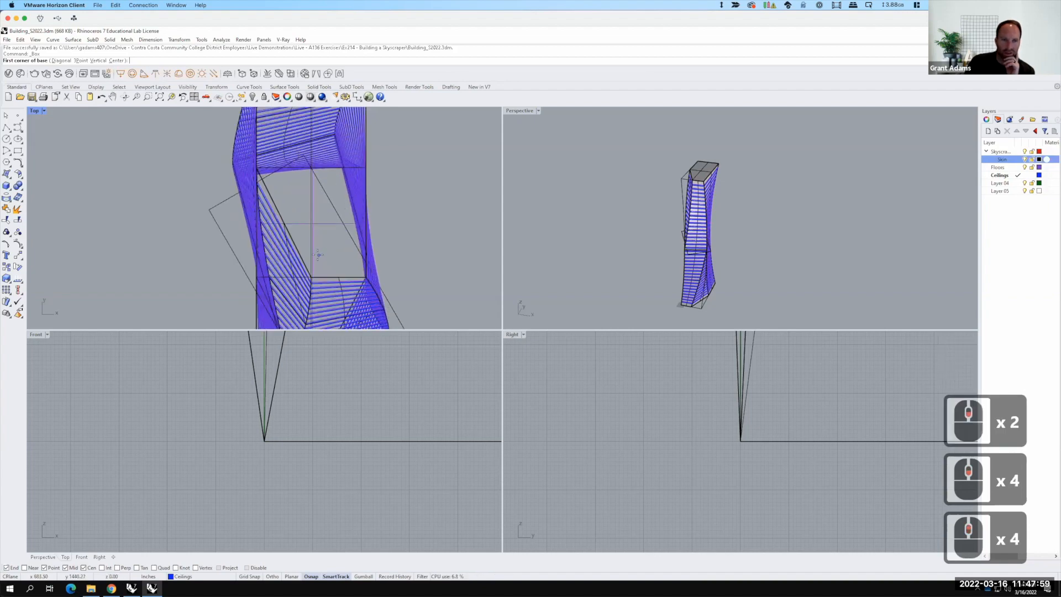
pyautogui.click(319, 255)
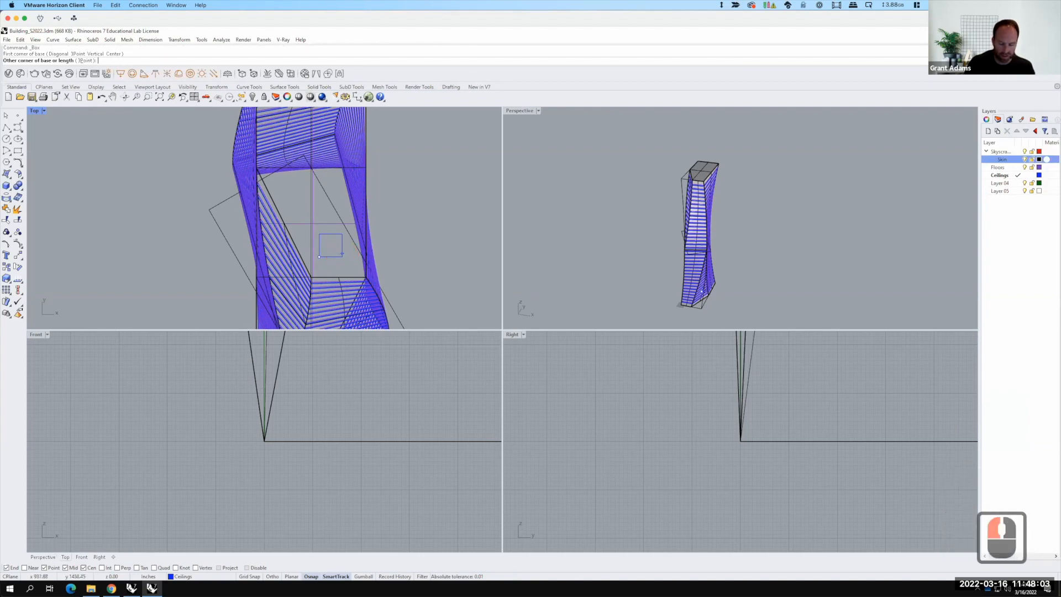
pyautogui.write("@30',30'")
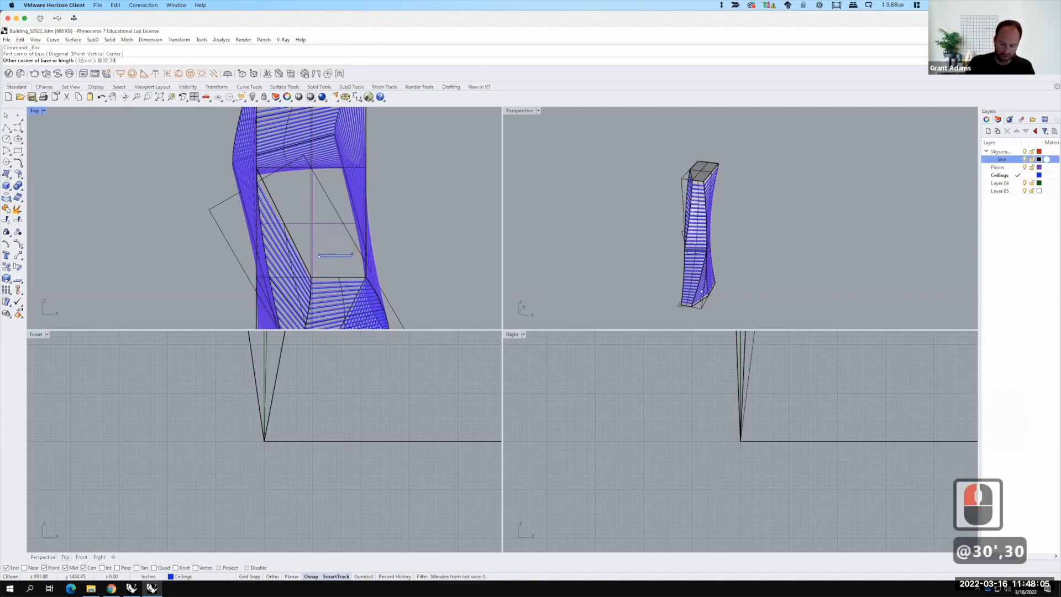
pyautogui.press('Return')
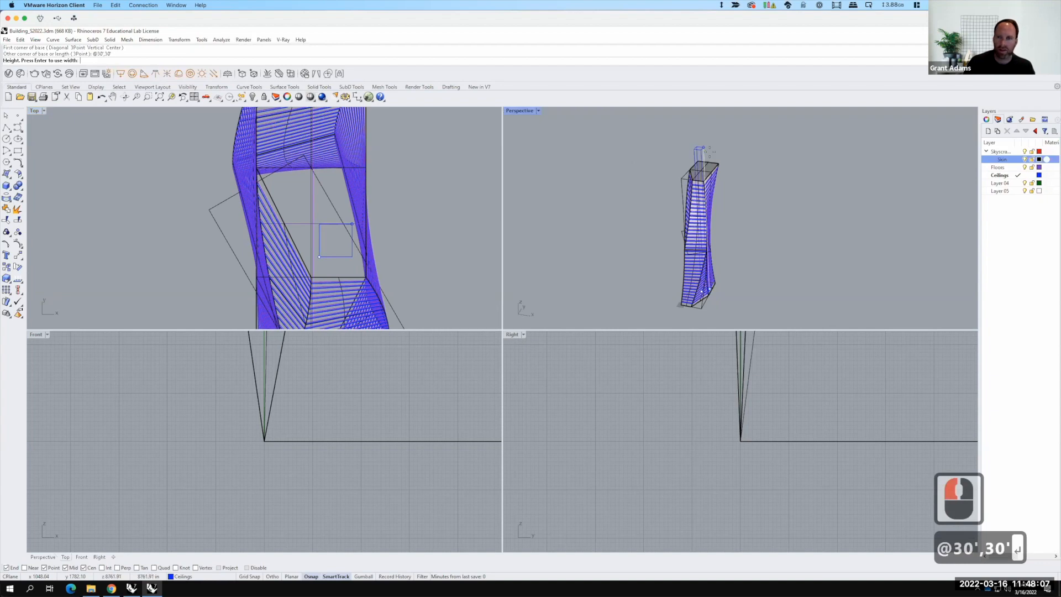
pyautogui.scroll(3, 715, 155)
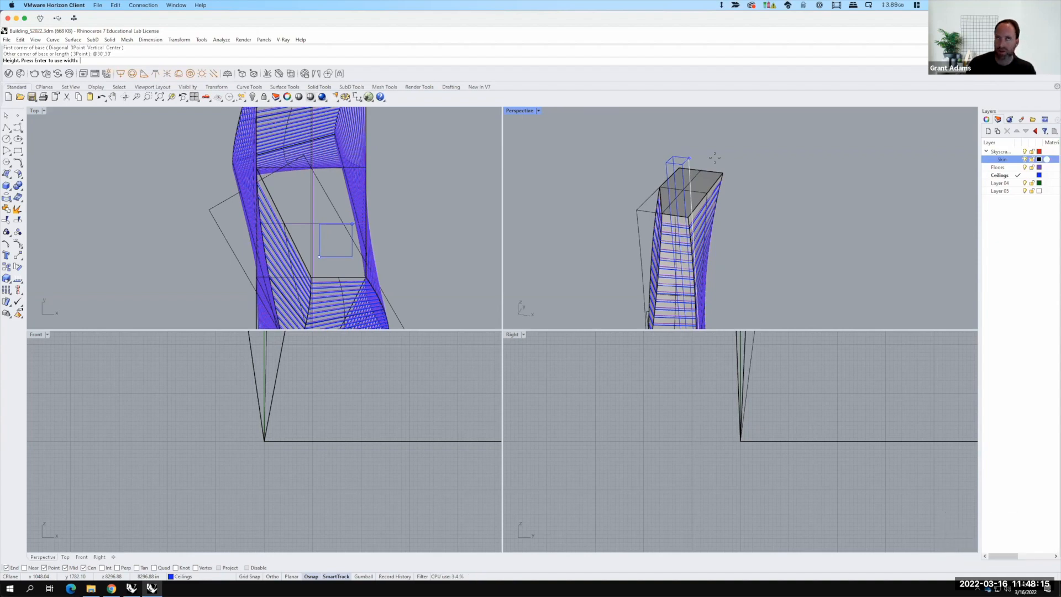
pyautogui.write('6')
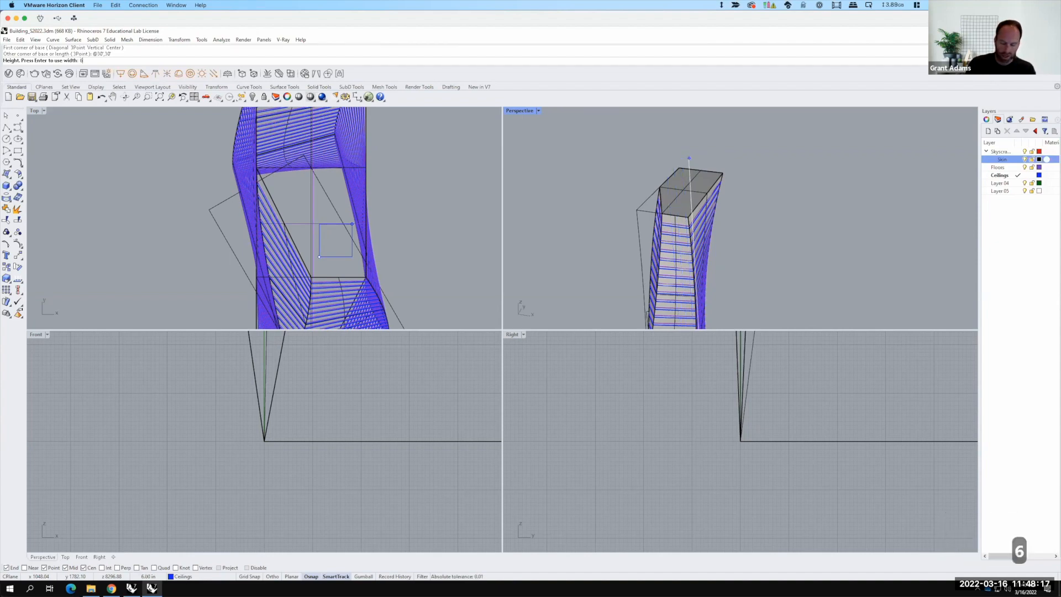
pyautogui.write("12'")
pyautogui.press('Return')
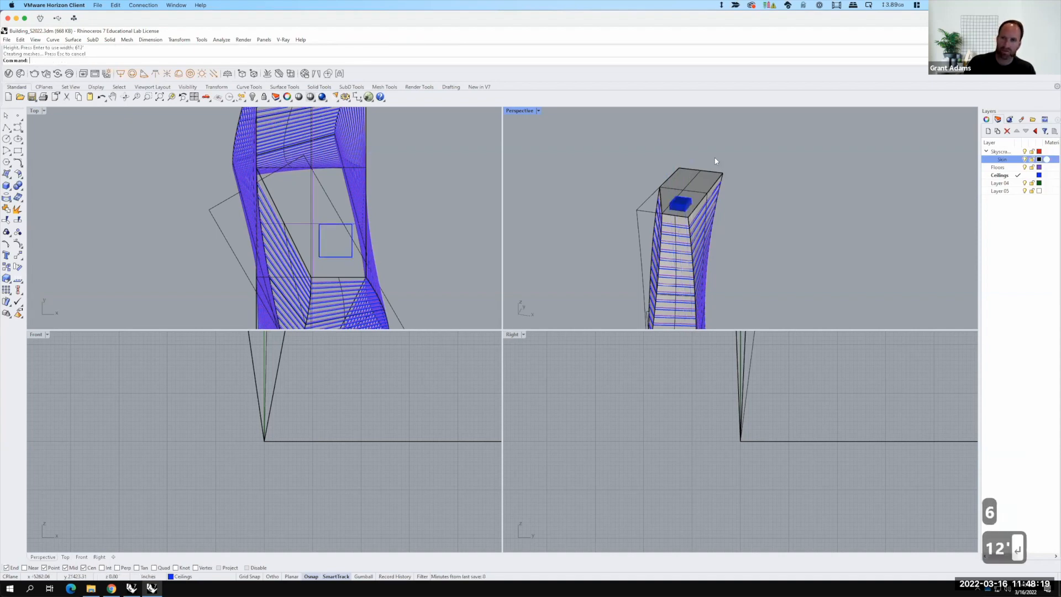
# Step: Select the new box and move it onto Layer 04
pyautogui.scroll(4, 677, 217)
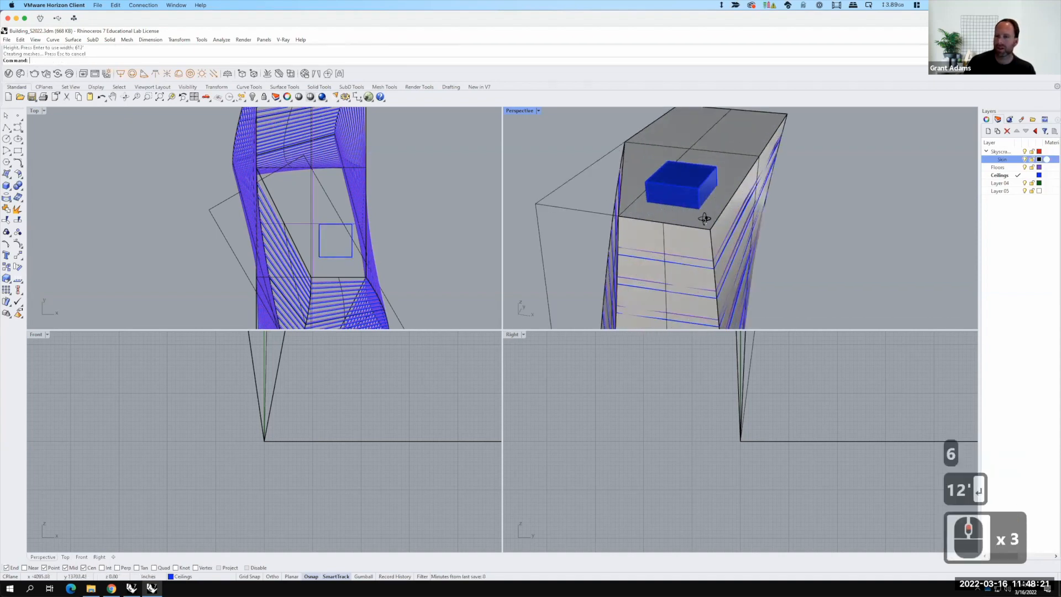
pyautogui.scroll(-3, 695, 210)
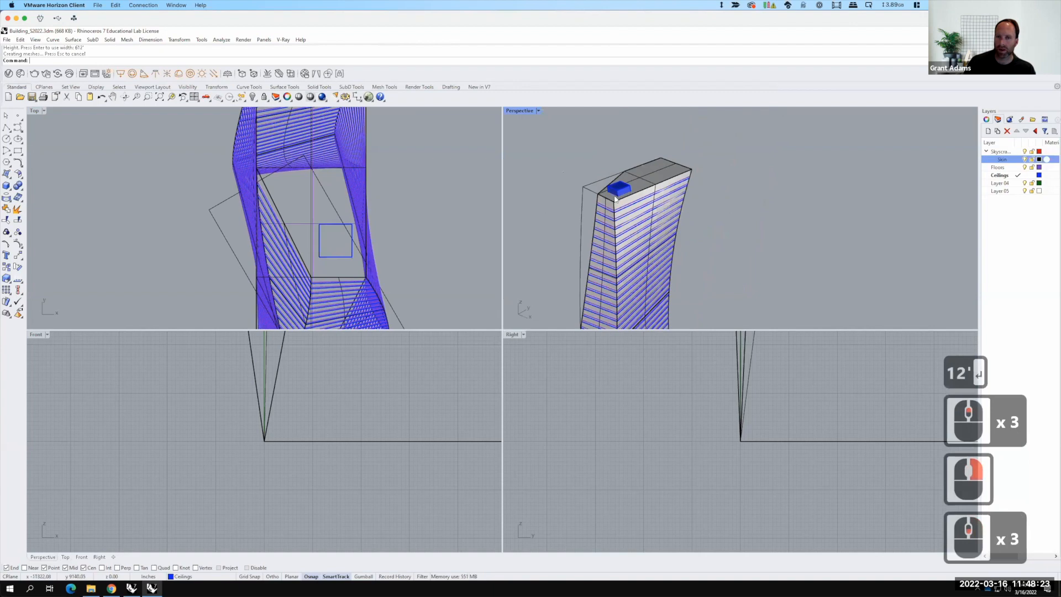
pyautogui.scroll(3, 615, 198)
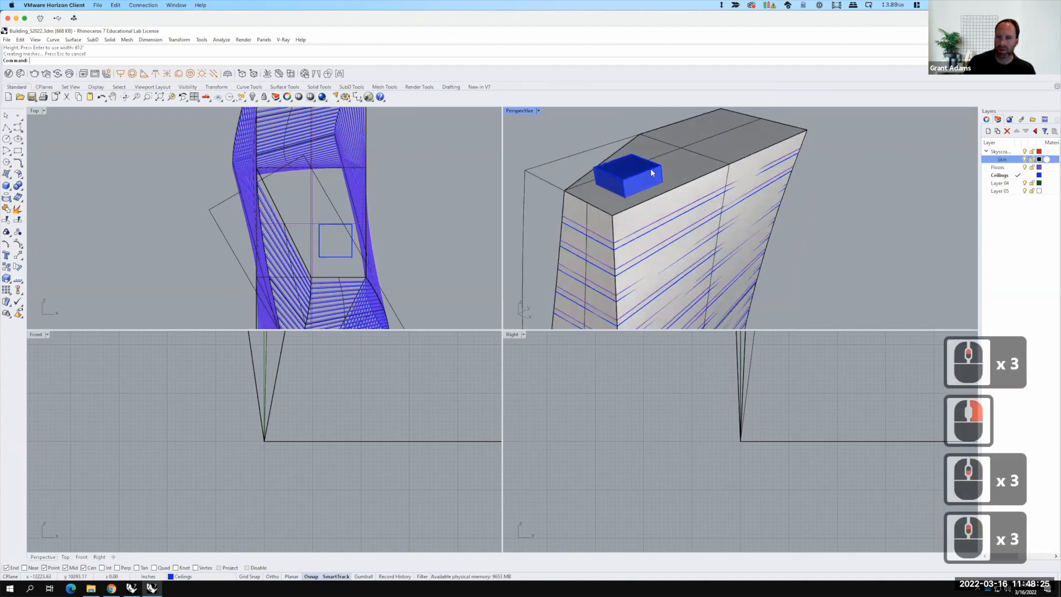
pyautogui.scroll(-3, 651, 172)
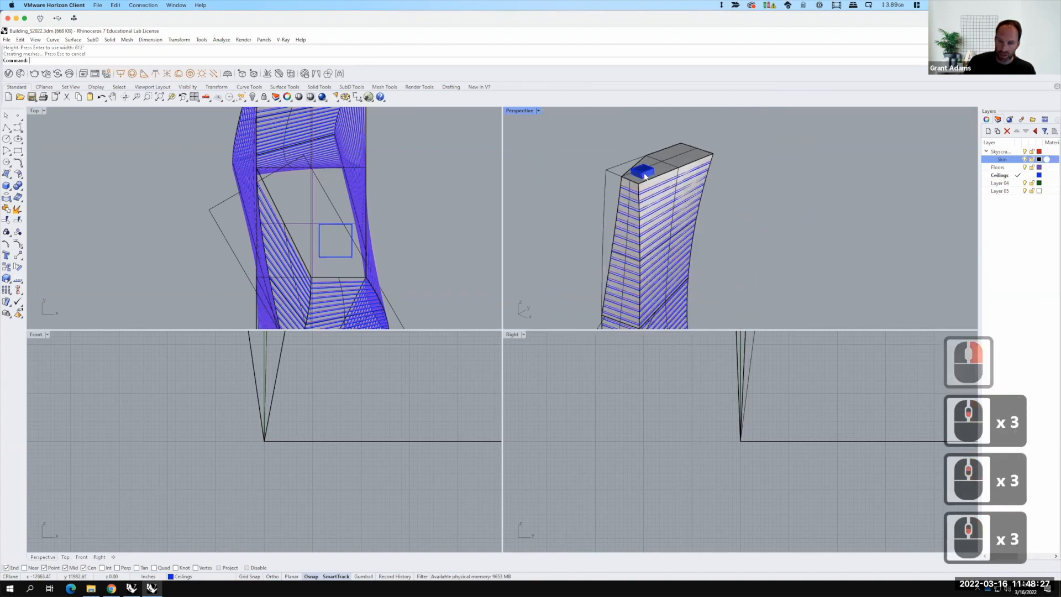
pyautogui.doubleClick(525, 111)
pyautogui.moveTo(587, 236); pyautogui.dragTo(446, 270, button='right')
pyautogui.scroll(-3, 442, 300)
pyautogui.moveTo(395, 347); pyautogui.dragTo(334, 268, button='right')
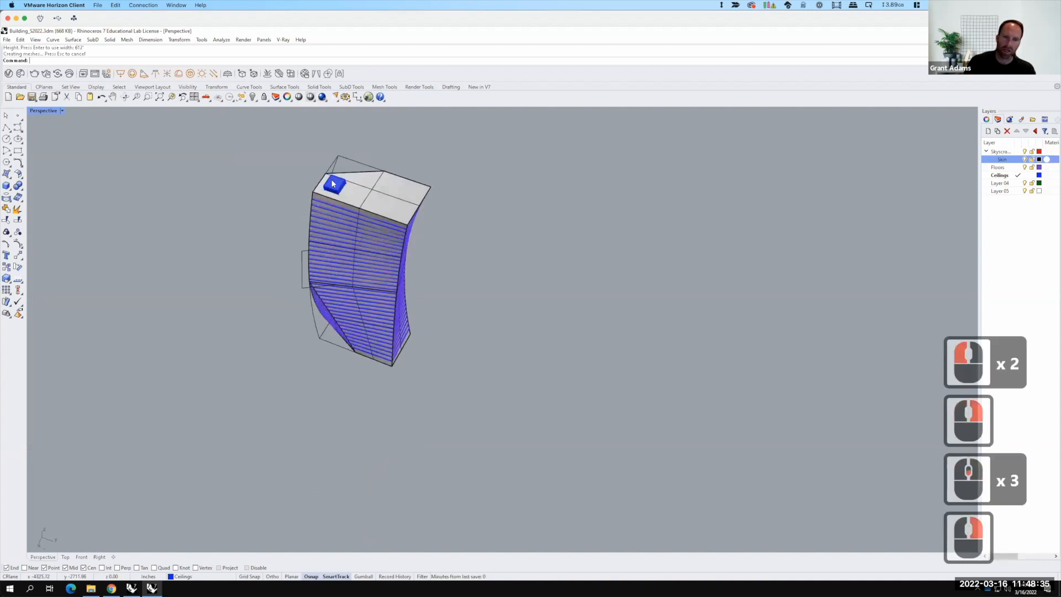
pyautogui.scroll(5, 334, 184)
pyautogui.press('F15')
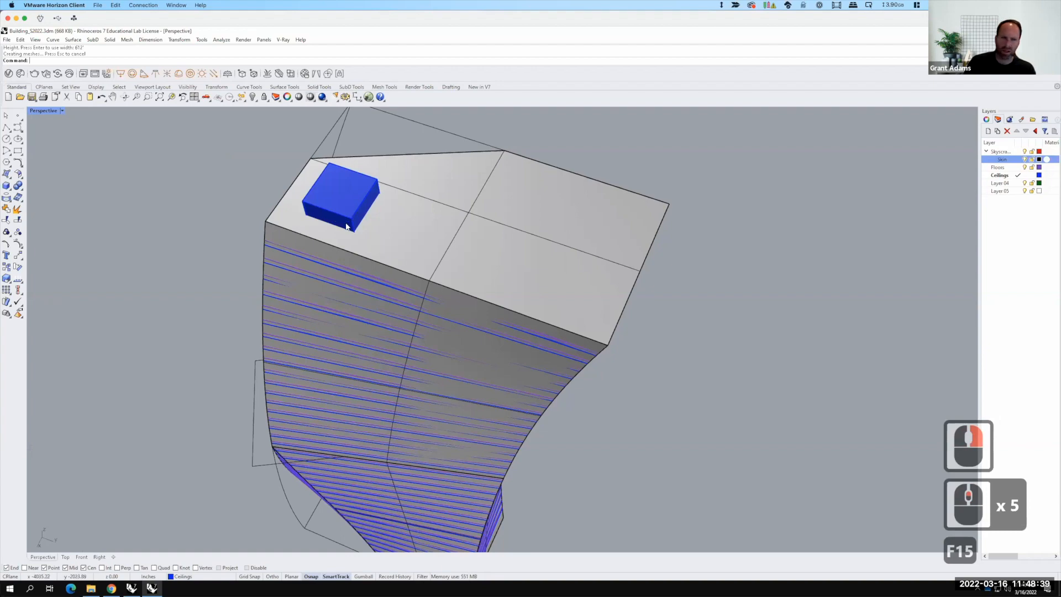
pyautogui.moveTo(395, 213); pyautogui.dragTo(490, 151, button='right')
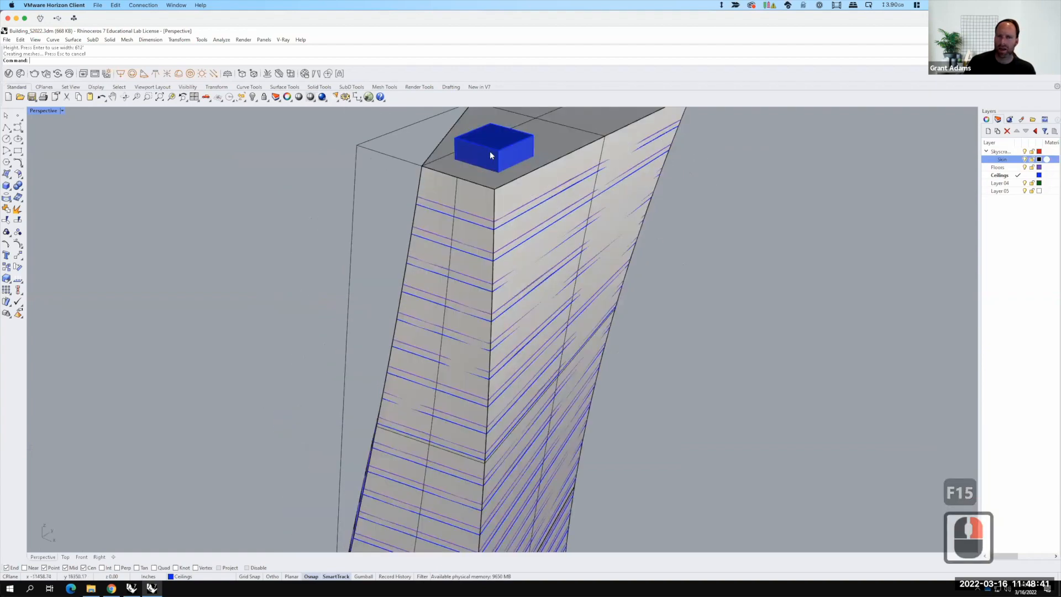
pyautogui.click(489, 144)
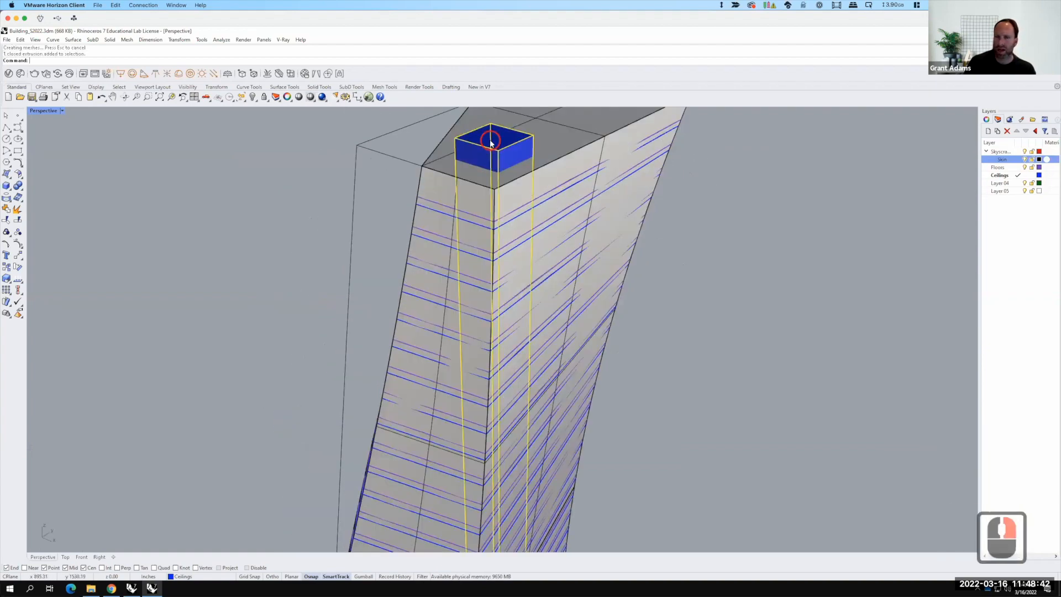
pyautogui.click(1006, 184)
pyautogui.rightClick(1005, 184)
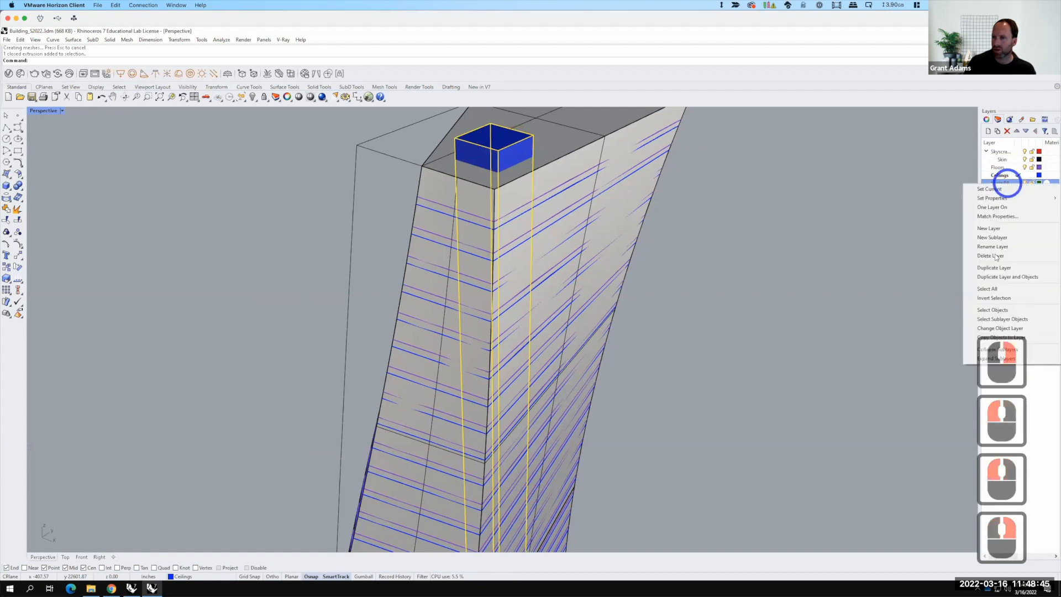
pyautogui.click(995, 328)
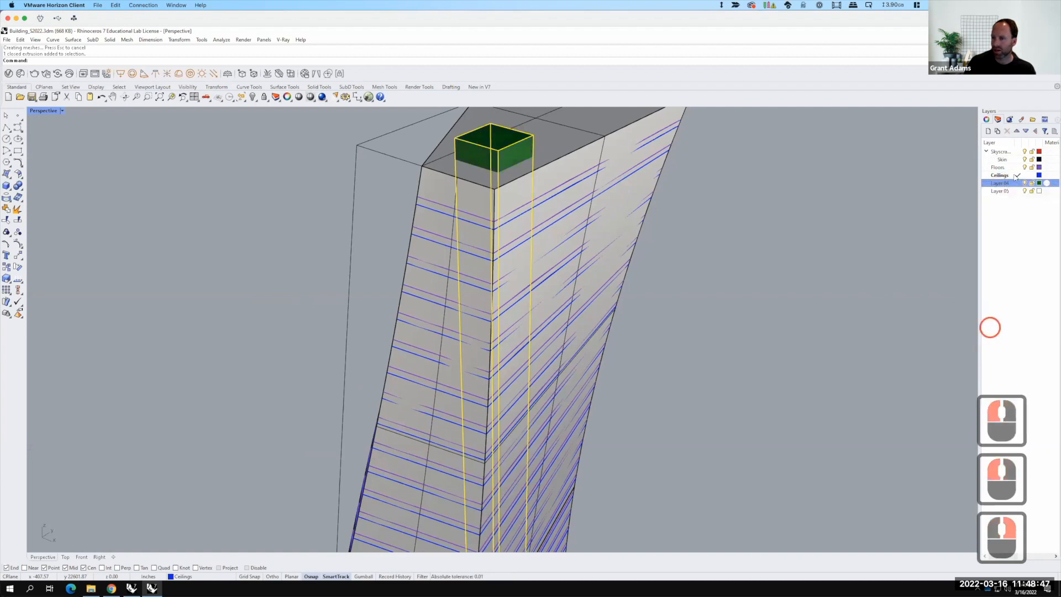
# Step: Make Layer 04 the current layer and rename it Core
pyautogui.click(1018, 184)
pyautogui.click(1019, 183)
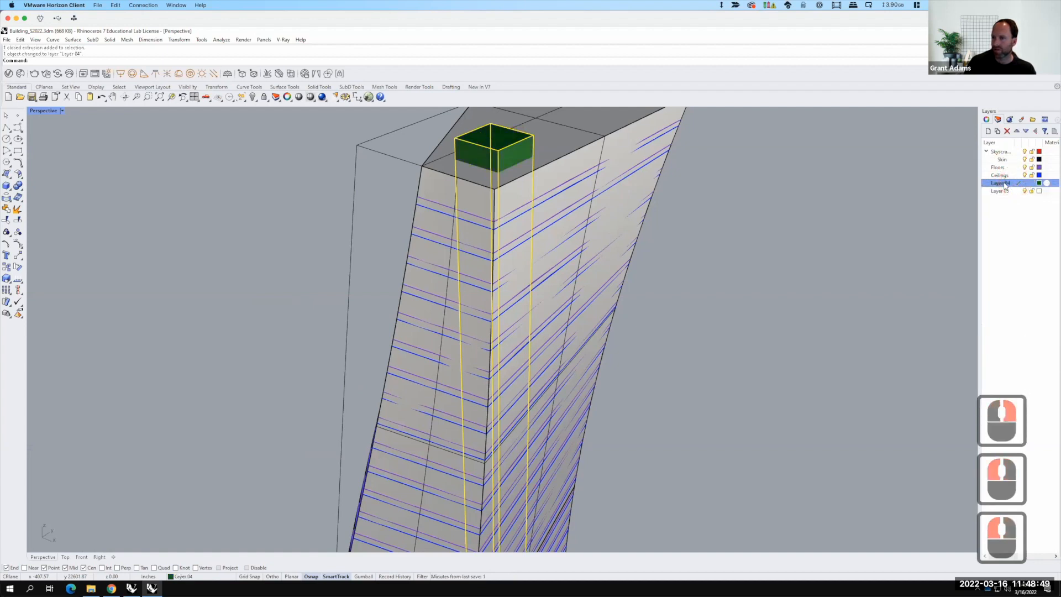
pyautogui.doubleClick(1003, 183)
pyautogui.click(990, 183)
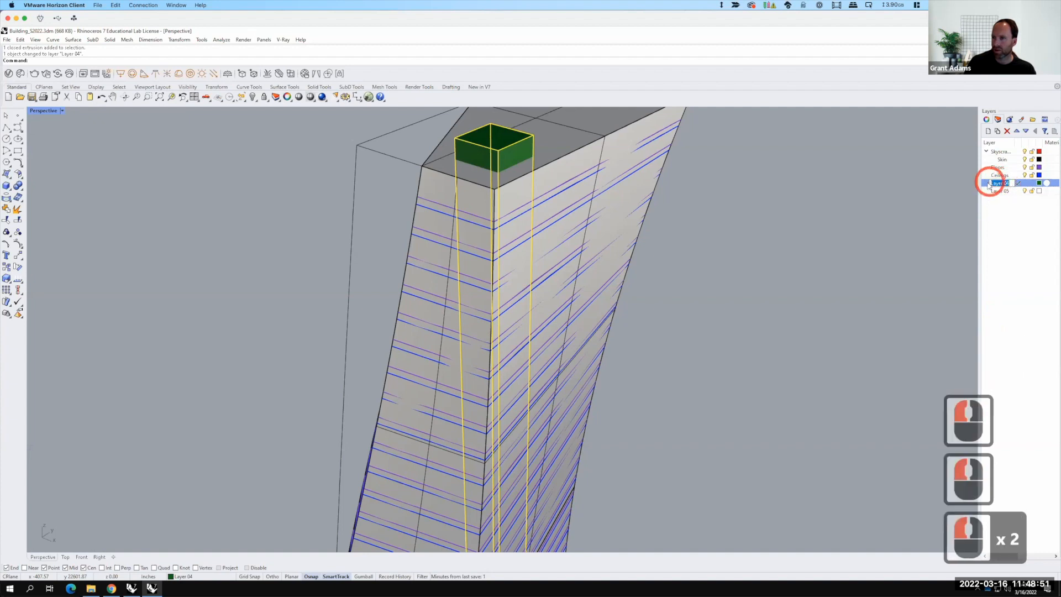
pyautogui.write('Core')
pyautogui.press('Return')
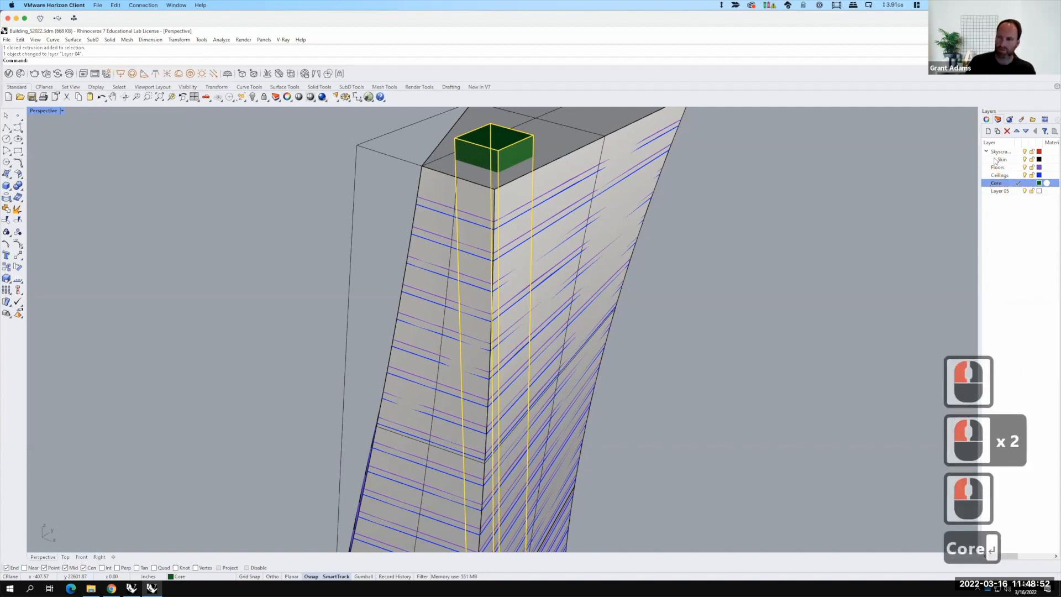
# Step: Delete the unused Layer 05 from the layer list
pyautogui.click(997, 191)
pyautogui.click(1009, 132)
pyautogui.click(822, 191)
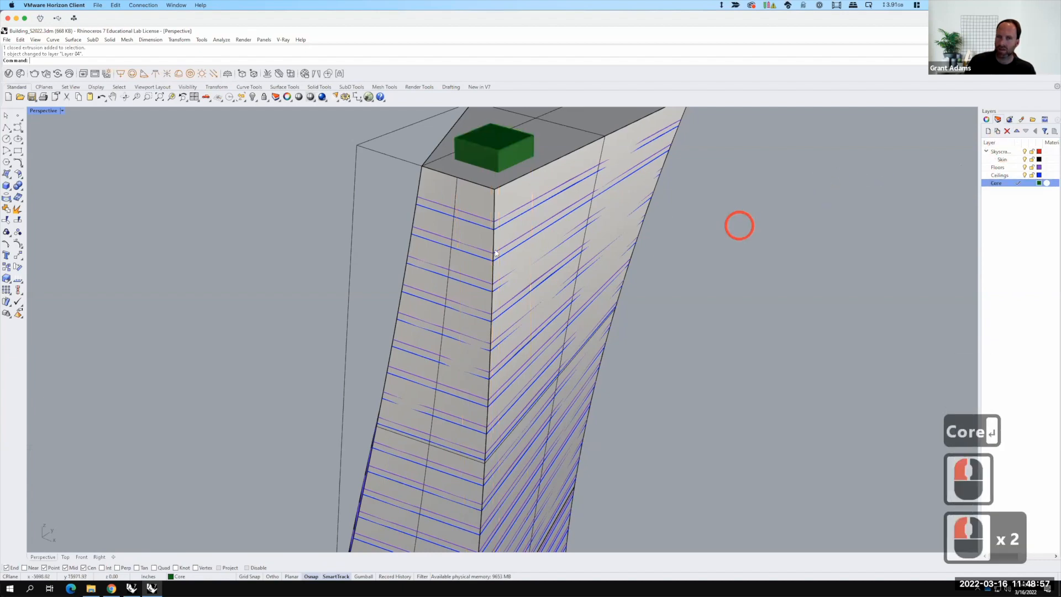
# Step: Open the V-Ray Asset Editor and add the Concrete Ceiling K01 2m material from the Concrete library to the scene
pyautogui.scroll(-7, 396, 315)
pyautogui.moveTo(525, 300); pyautogui.dragTo(525, 291, button='right')
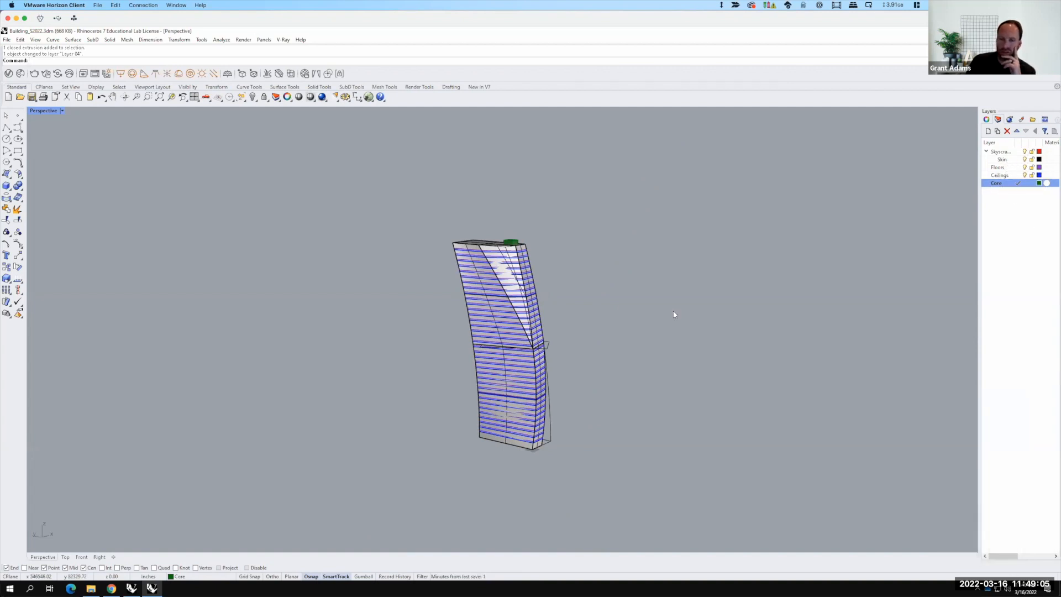
pyautogui.click(657, 306)
pyautogui.click(705, 303)
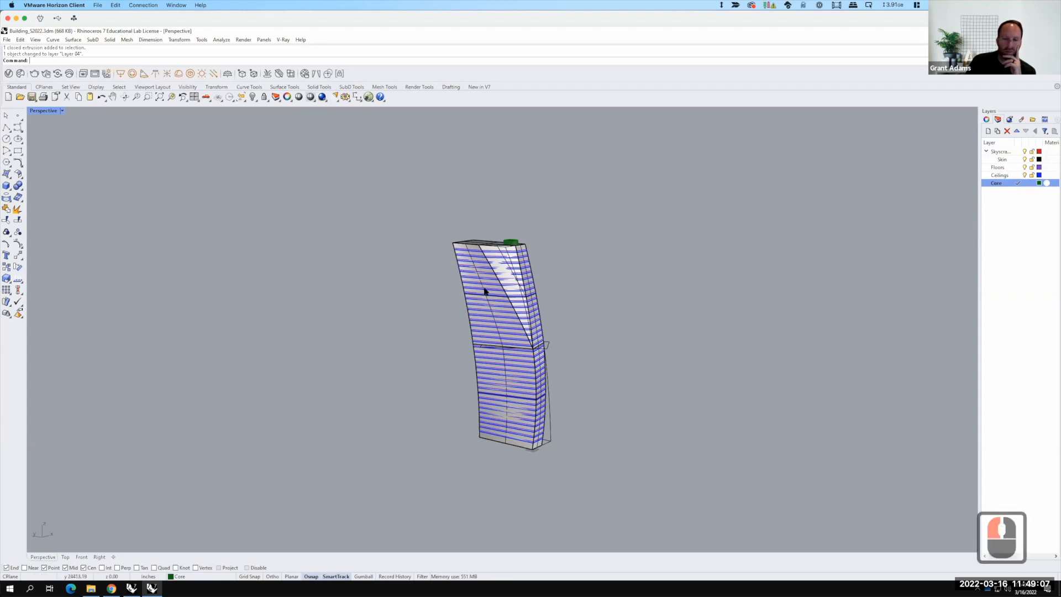
pyautogui.click(8, 74)
pyautogui.click(456, 260)
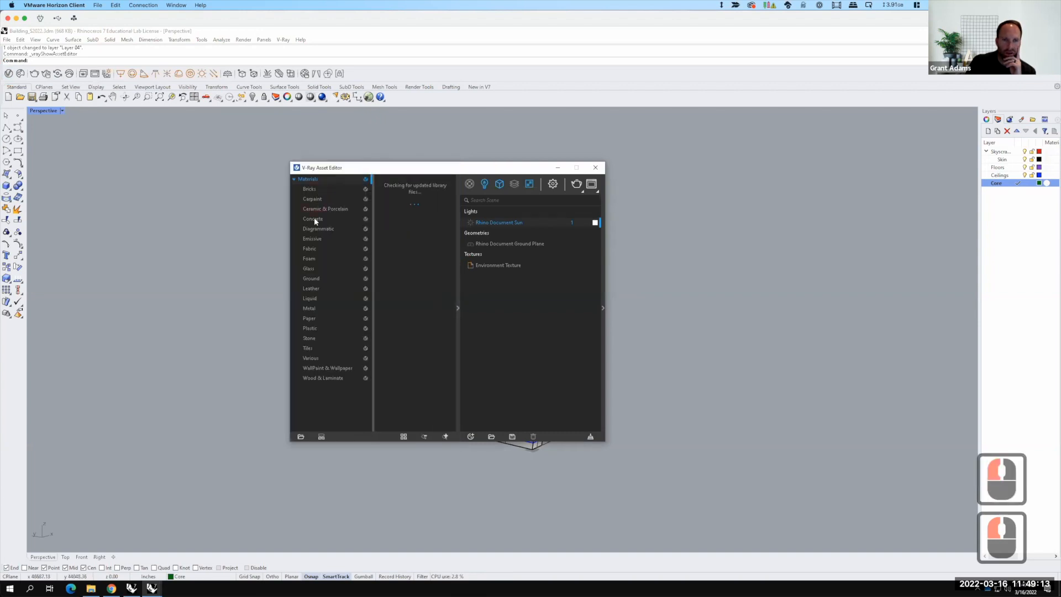
pyautogui.click(314, 217)
pyautogui.click(408, 197)
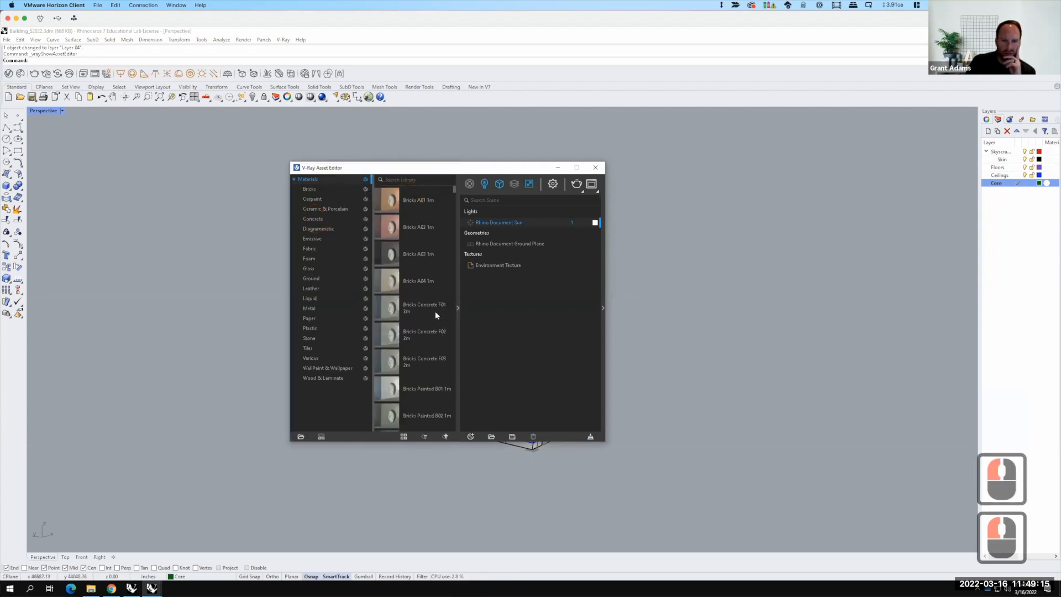
pyautogui.scroll(-3, 443, 292)
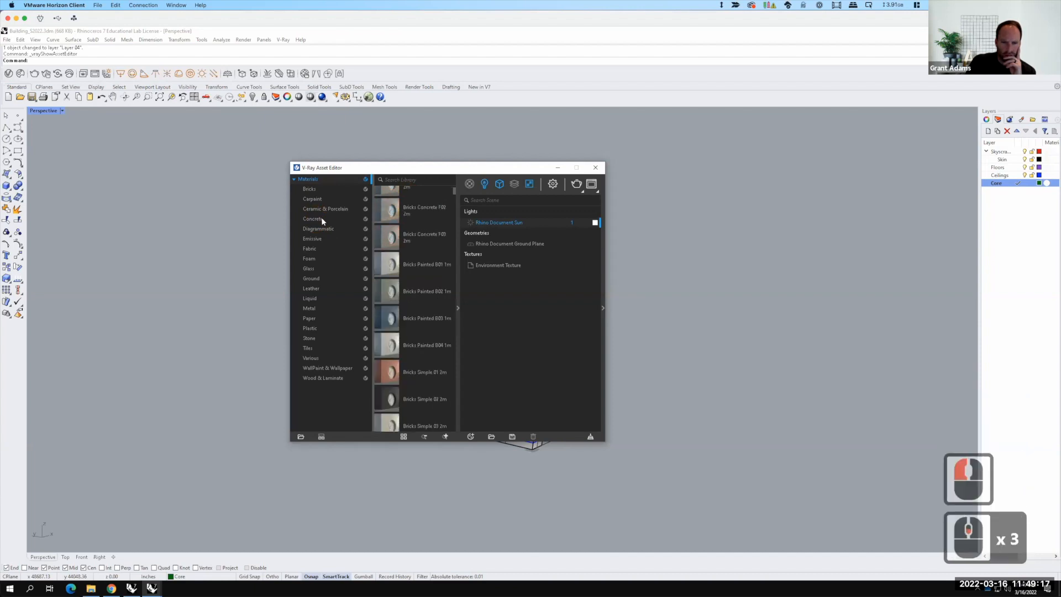
pyautogui.click(319, 219)
pyautogui.click(428, 202)
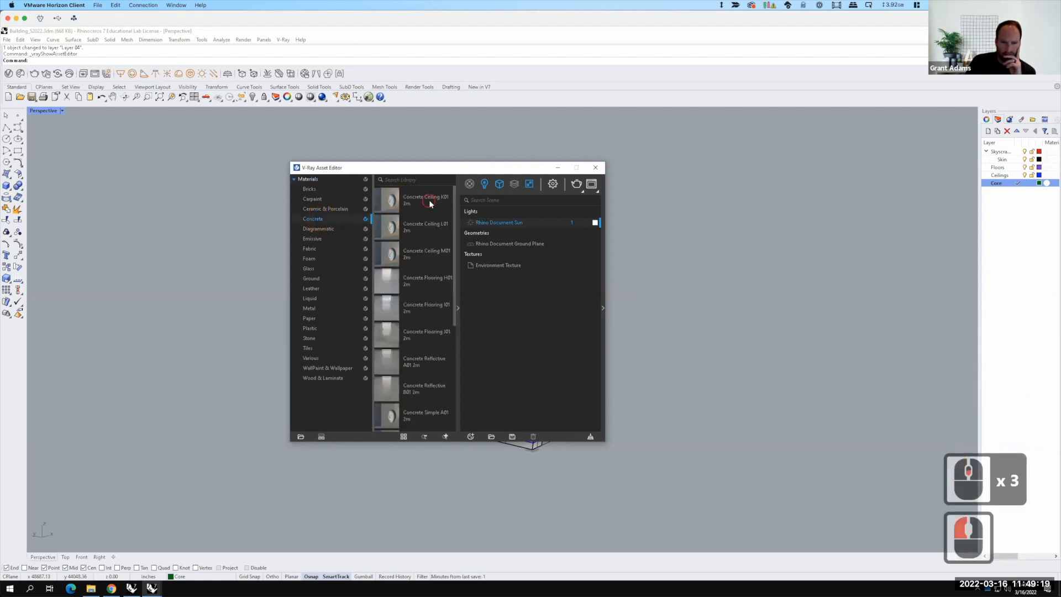
pyautogui.rightClick(427, 200)
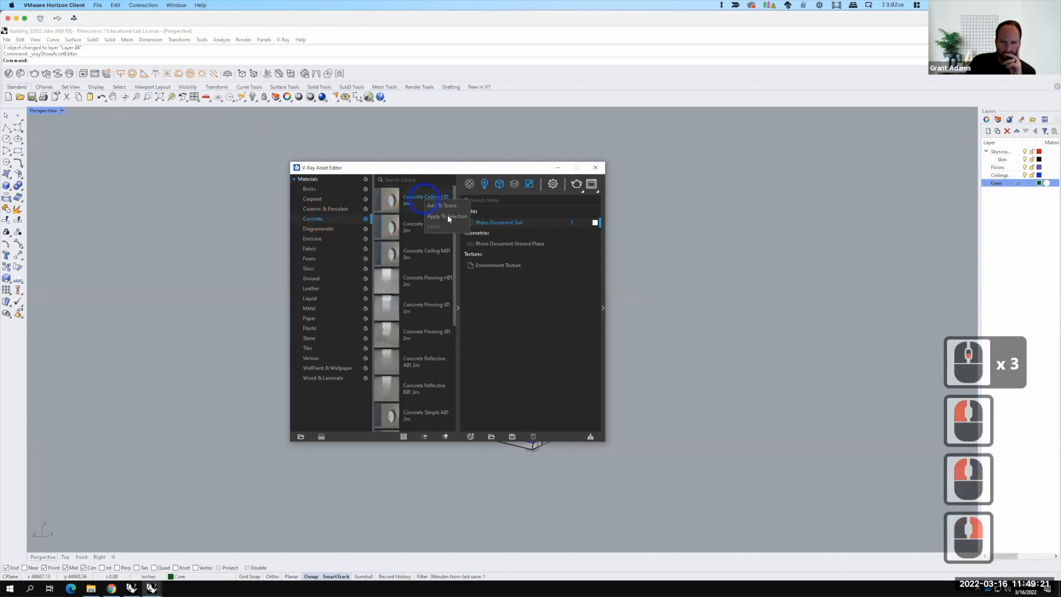
pyautogui.click(448, 207)
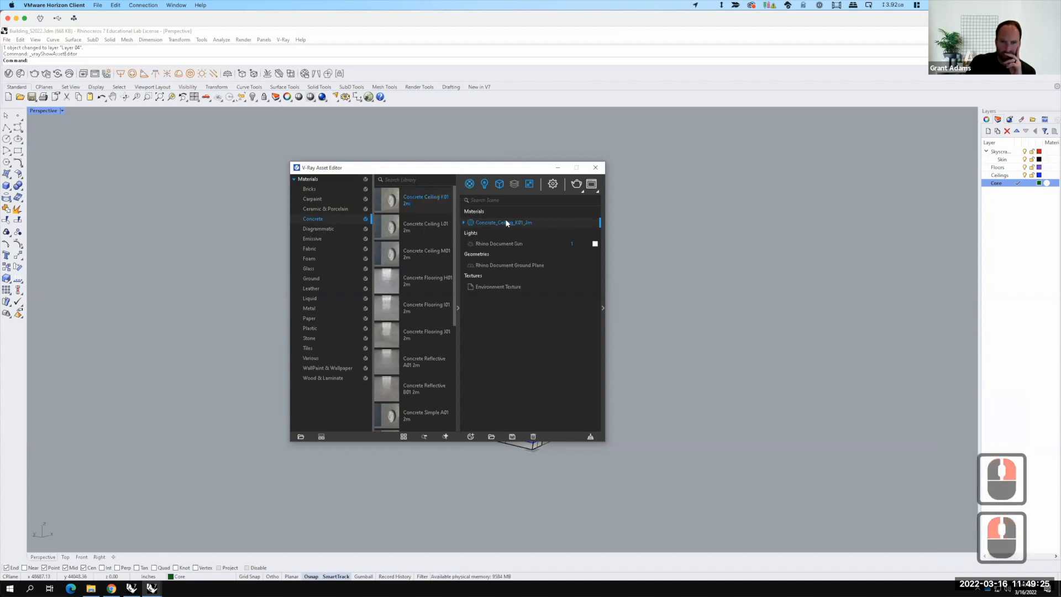
# Step: Apply the Concrete Ceiling K01 material by layer to the Ceilings layer
pyautogui.rightClick(506, 223)
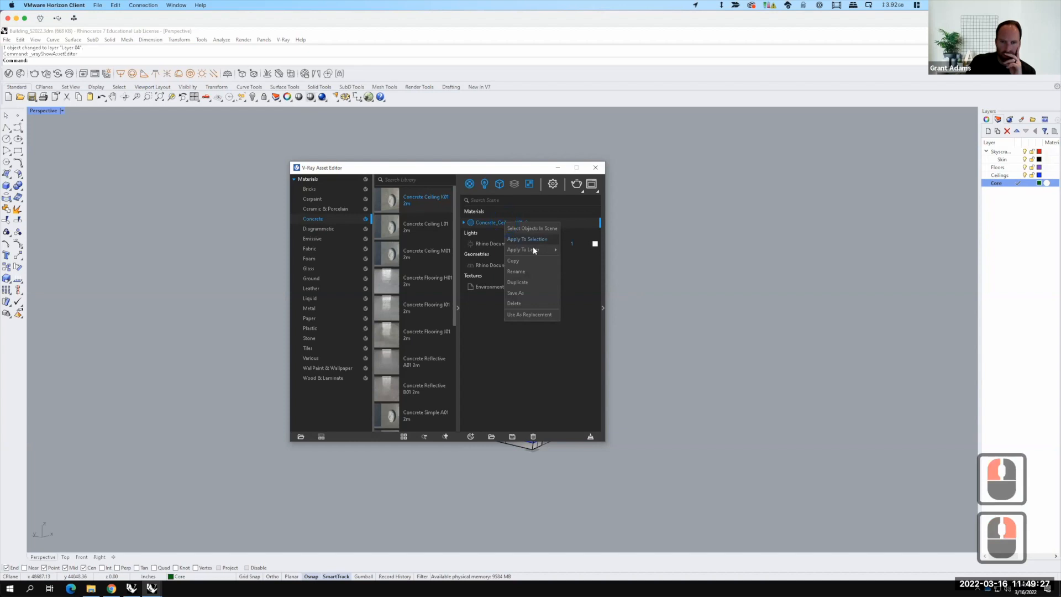
pyautogui.moveTo(534, 250)
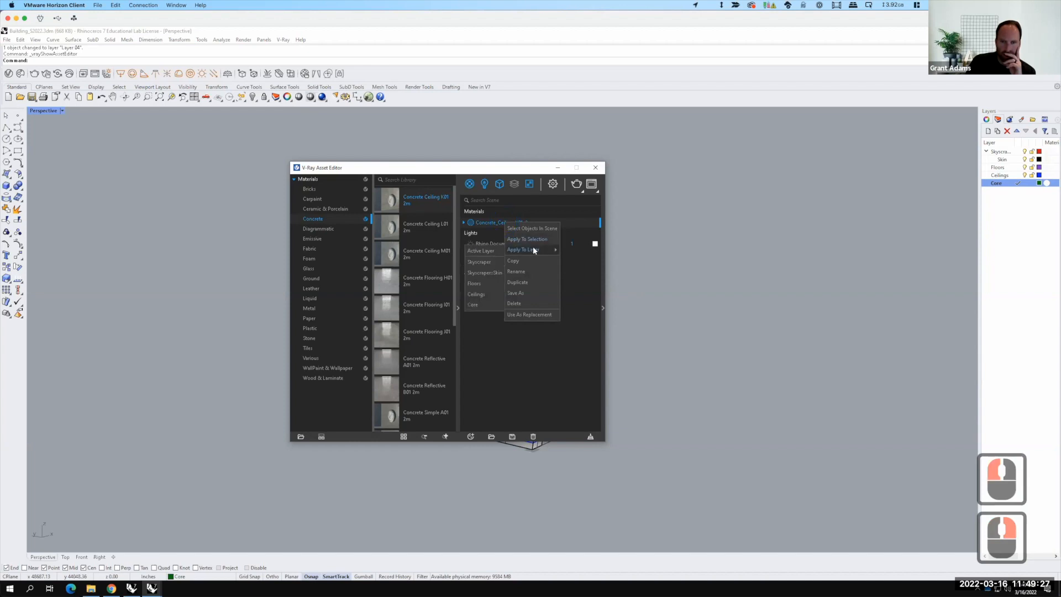
pyautogui.click(489, 294)
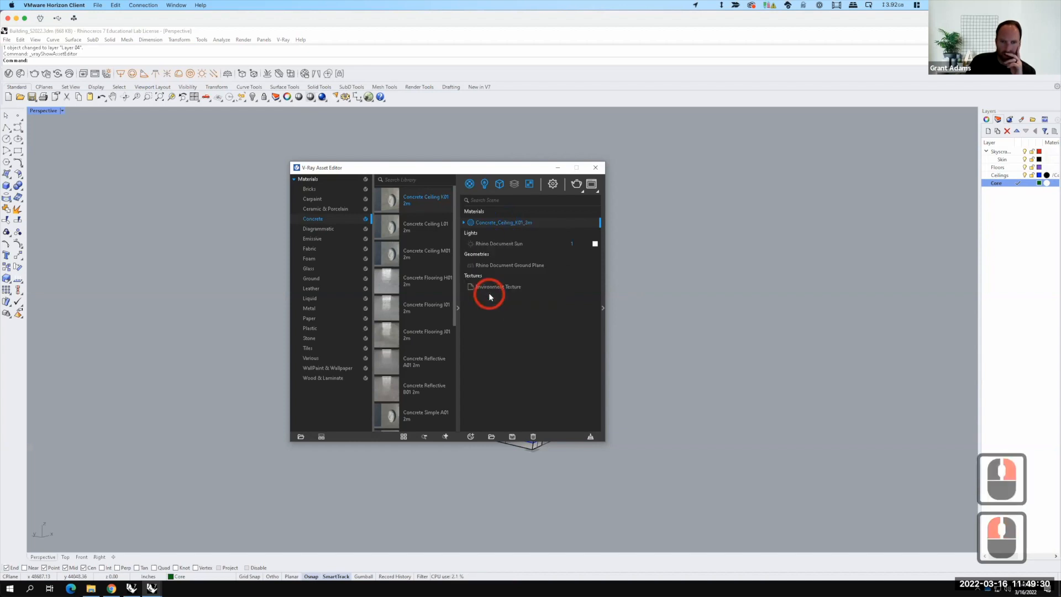
pyautogui.rightClick(514, 224)
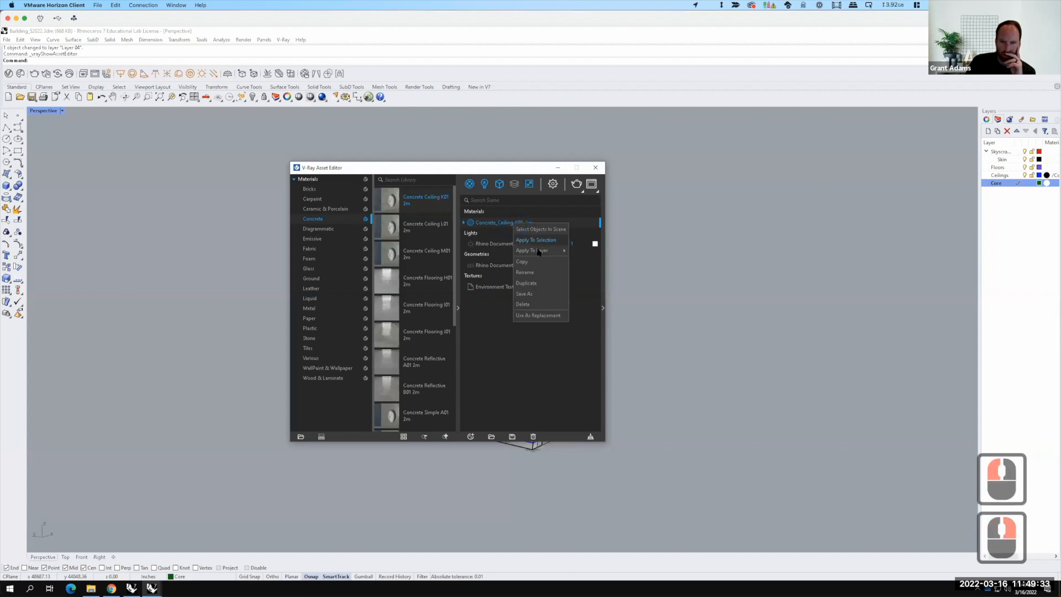
pyautogui.moveTo(534, 250)
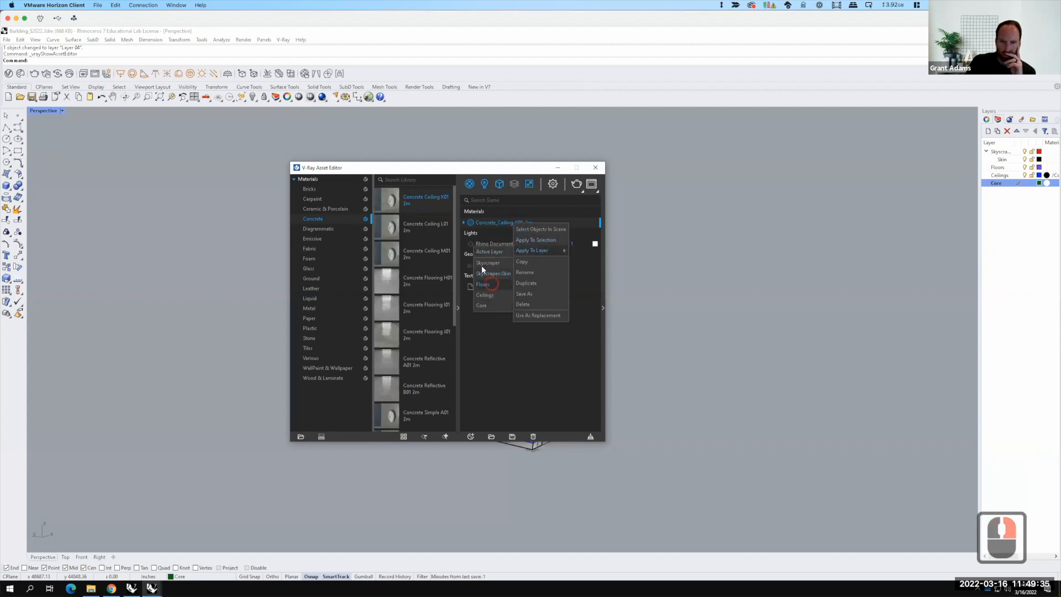
pyautogui.click(483, 265)
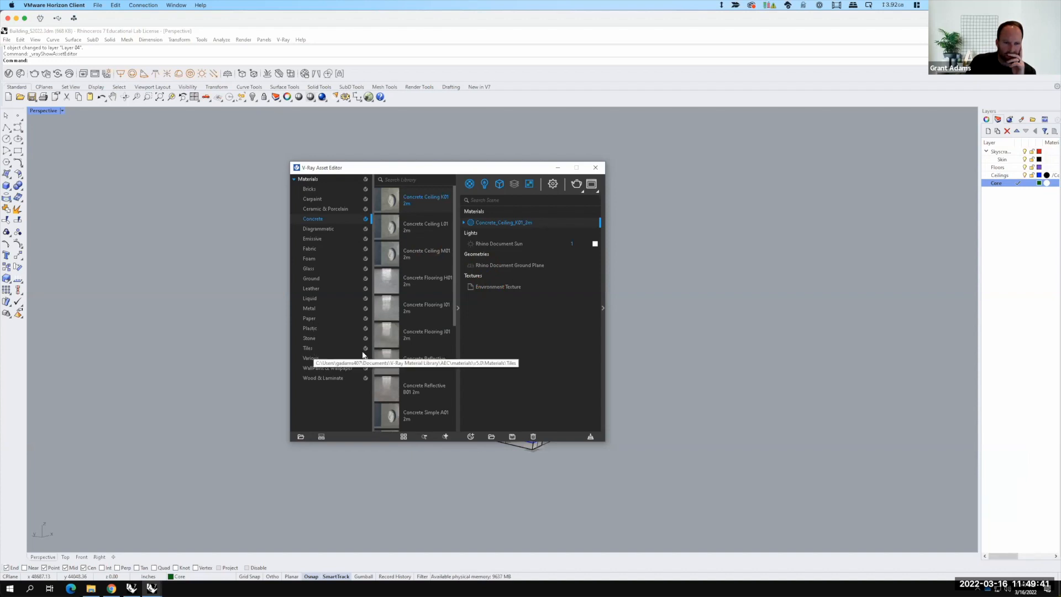
# Step: Add the WallPaint FineGrain 01 White 1m material from the WallPaint & Wallpaper library to the scene
pyautogui.click(312, 318)
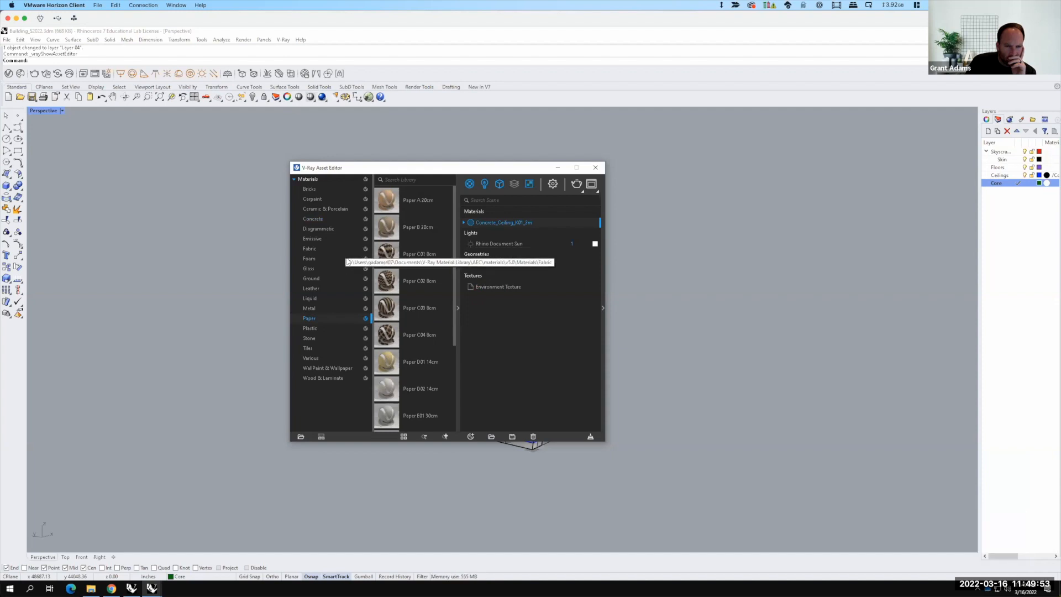
pyautogui.click(337, 367)
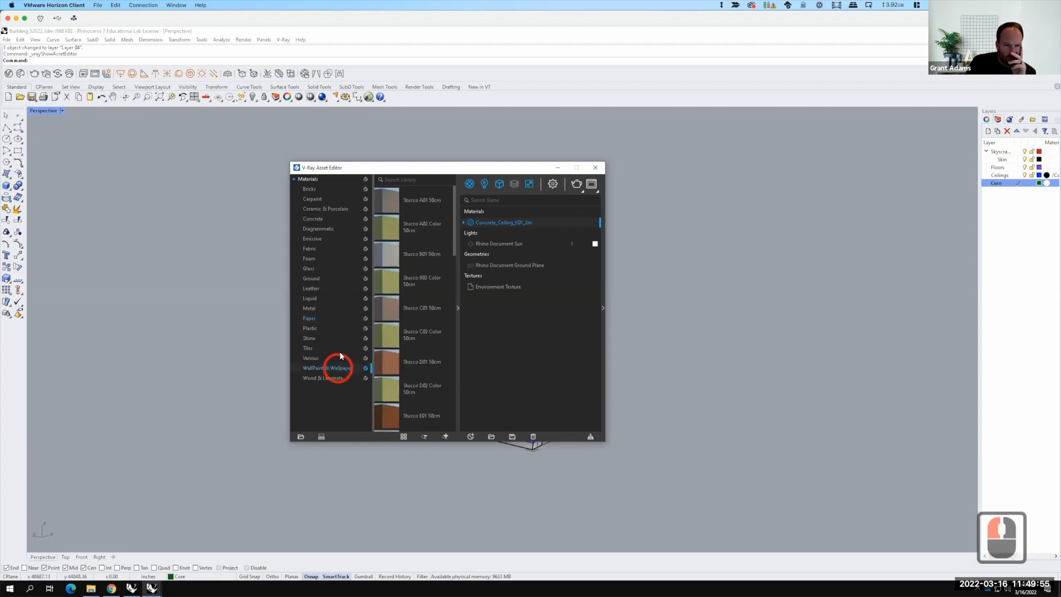
pyautogui.scroll(-5, 403, 233)
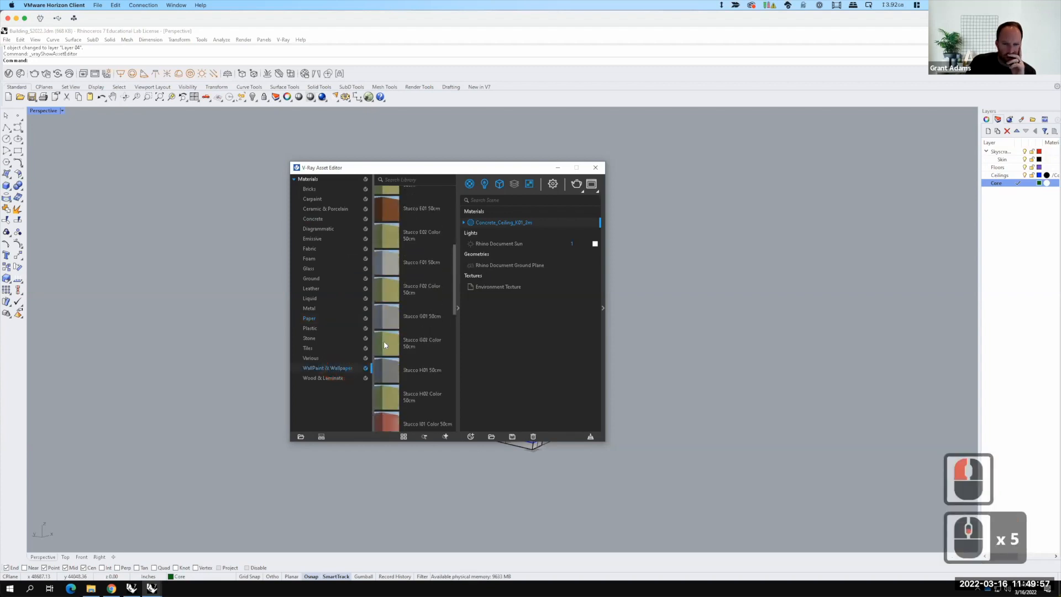
pyautogui.scroll(-9, 387, 320)
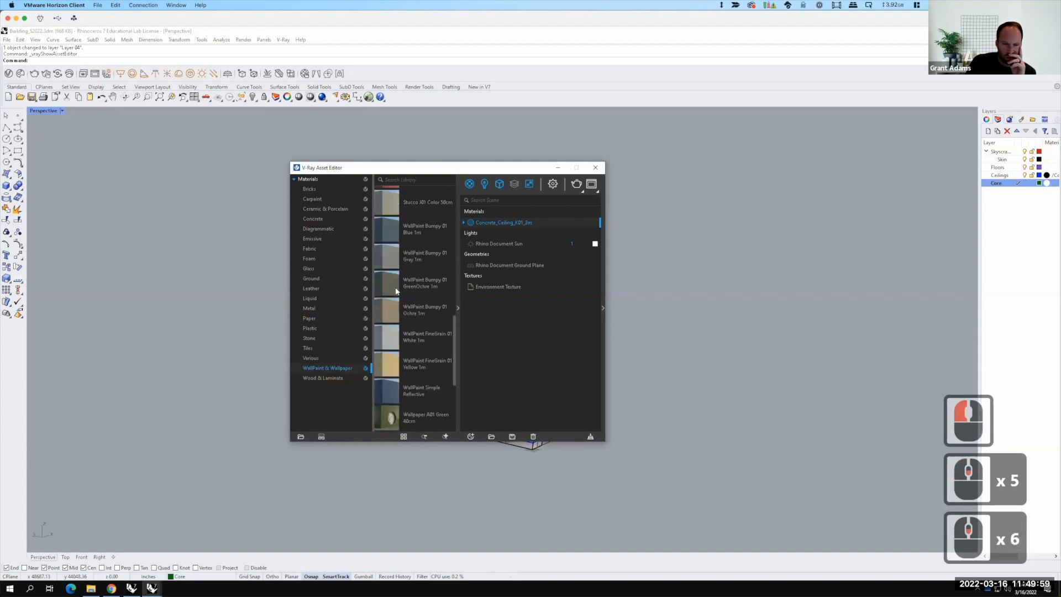
pyautogui.click(387, 217)
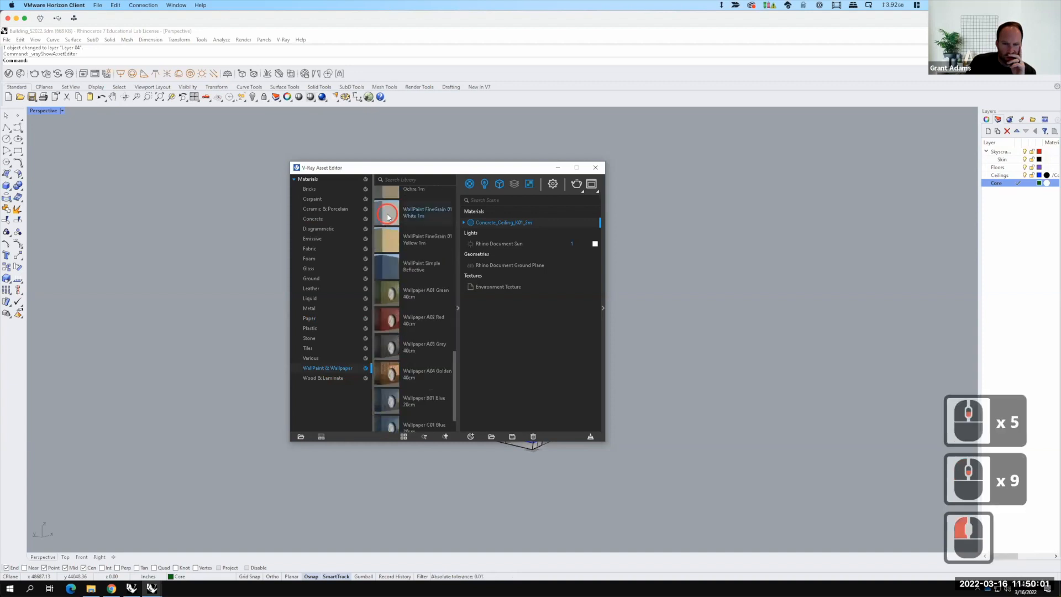
pyautogui.rightClick(388, 215)
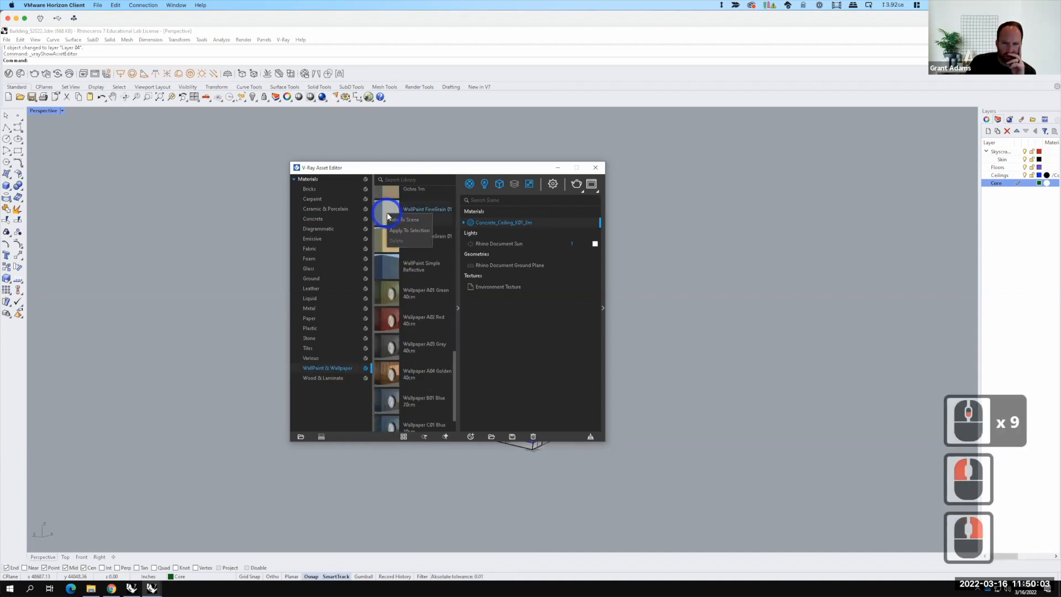
pyautogui.click(412, 220)
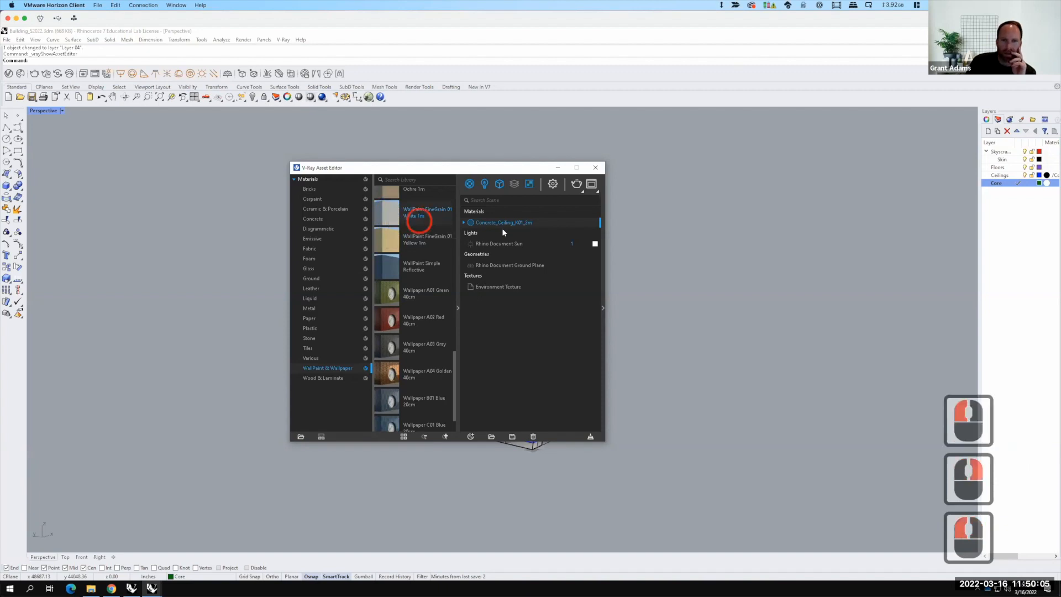
# Step: Apply the WallPaint FineGrain 01 White material by layer to the Ceilings layer
pyautogui.click(502, 232)
pyautogui.rightClick(502, 232)
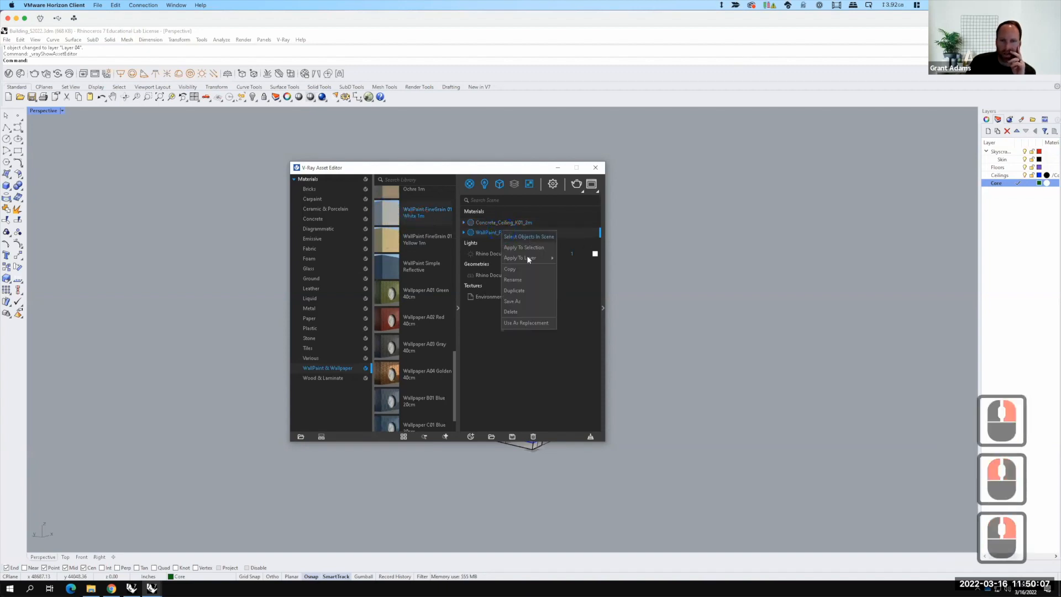
pyautogui.moveTo(528, 259)
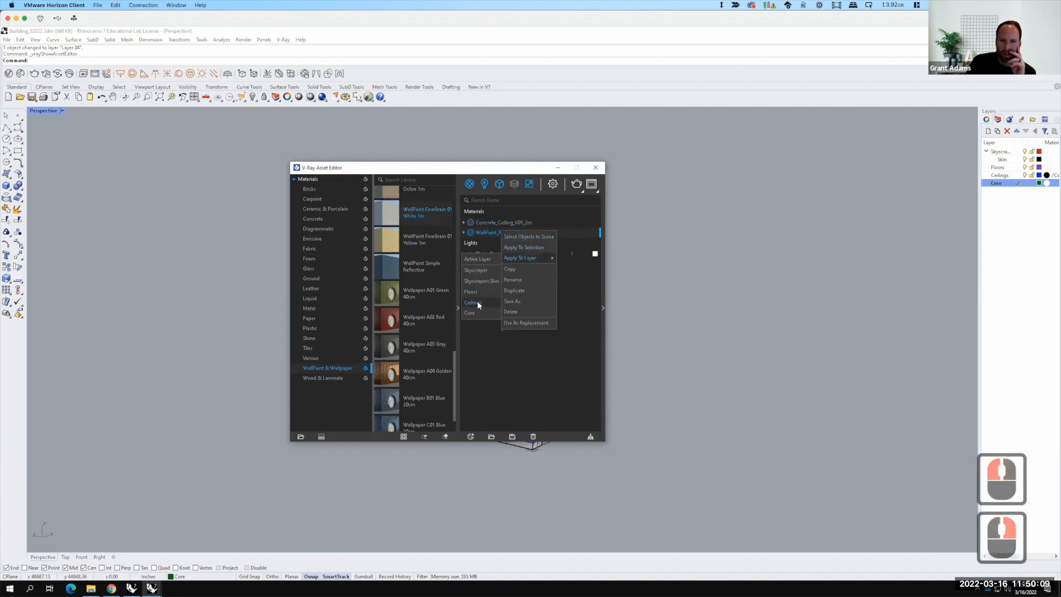
pyautogui.click(473, 302)
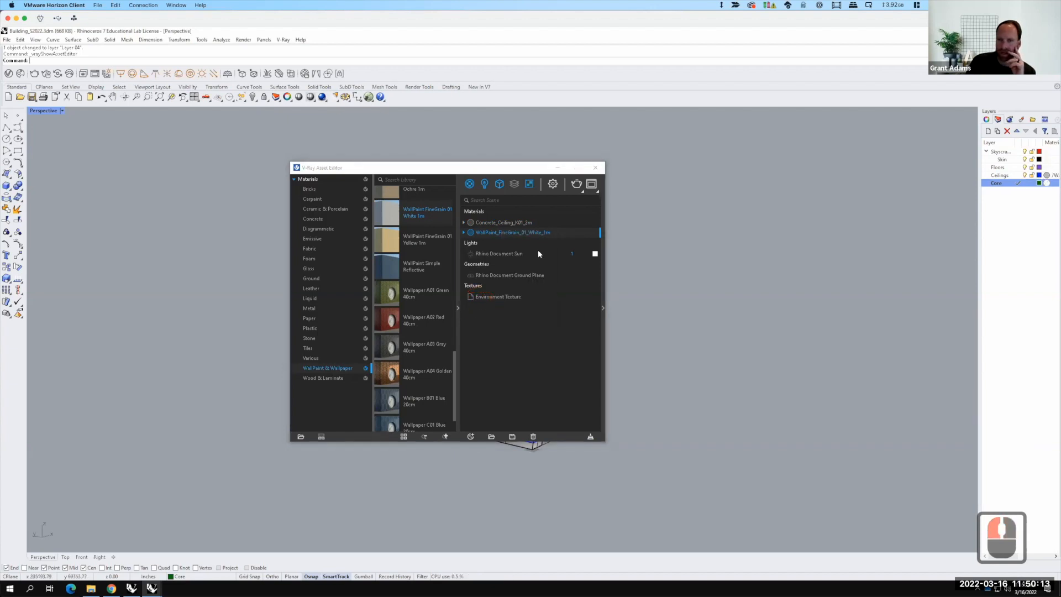
# Step: Add the Concrete Simple G01 4m material from the Concrete library to the scene
pyautogui.click(319, 218)
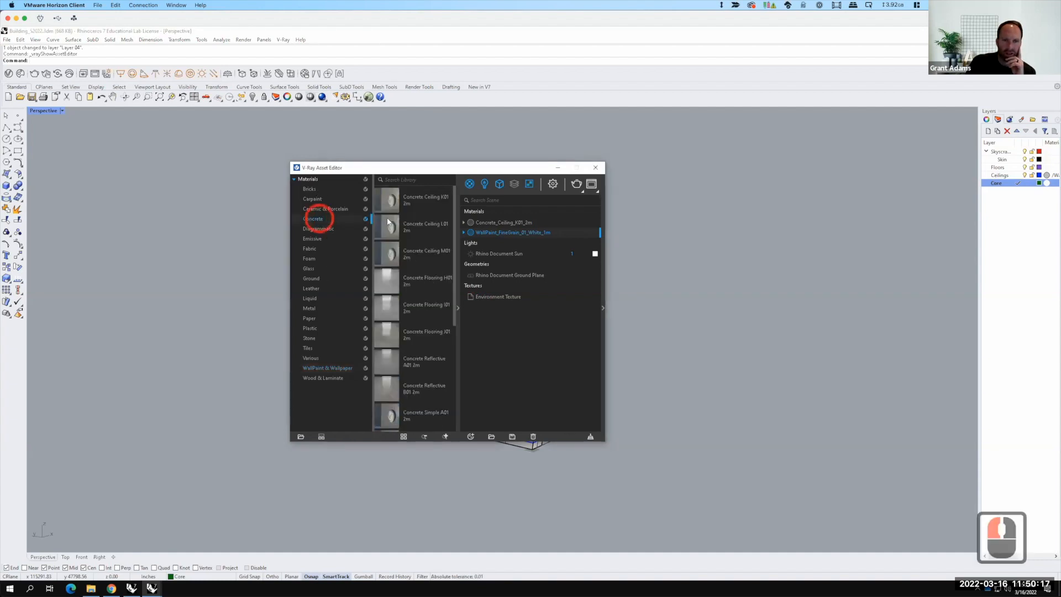
pyautogui.scroll(-1, 417, 237)
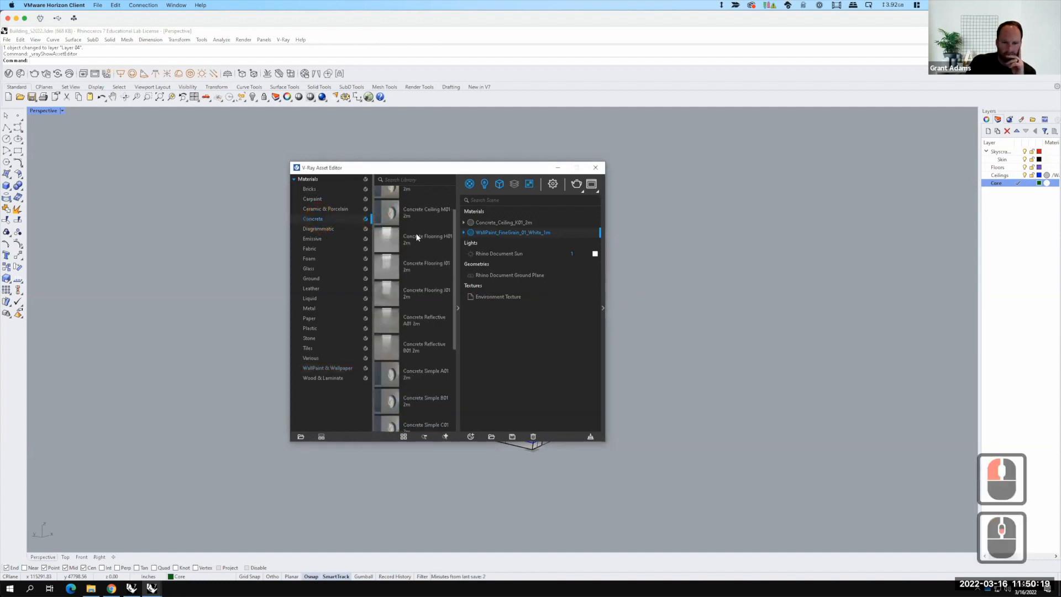
pyautogui.scroll(-2, 416, 233)
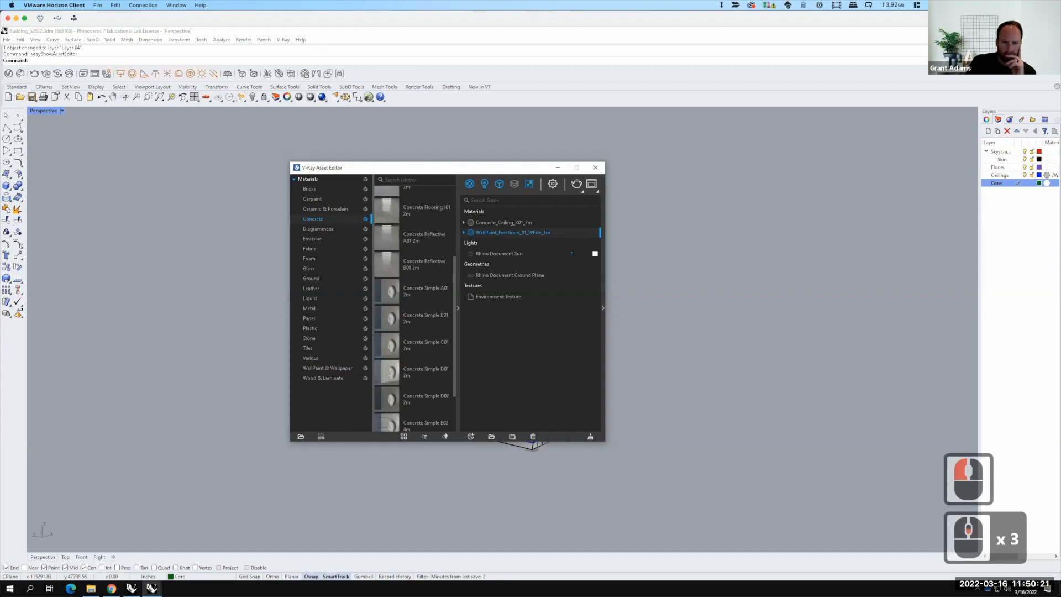
pyautogui.rightClick(386, 398)
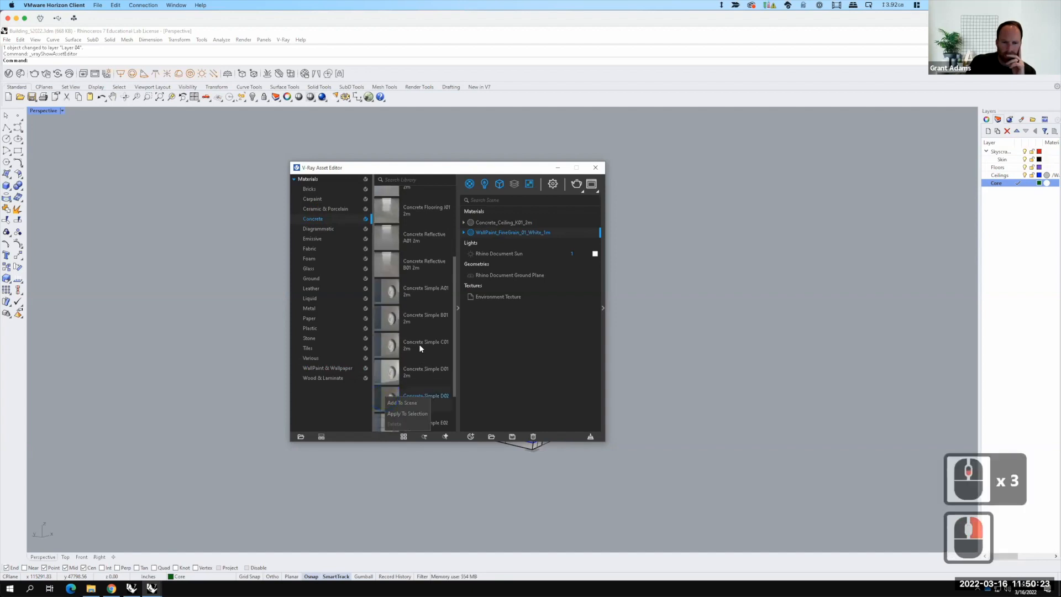
pyautogui.scroll(-2, 426, 353)
pyautogui.rightClick(381, 385)
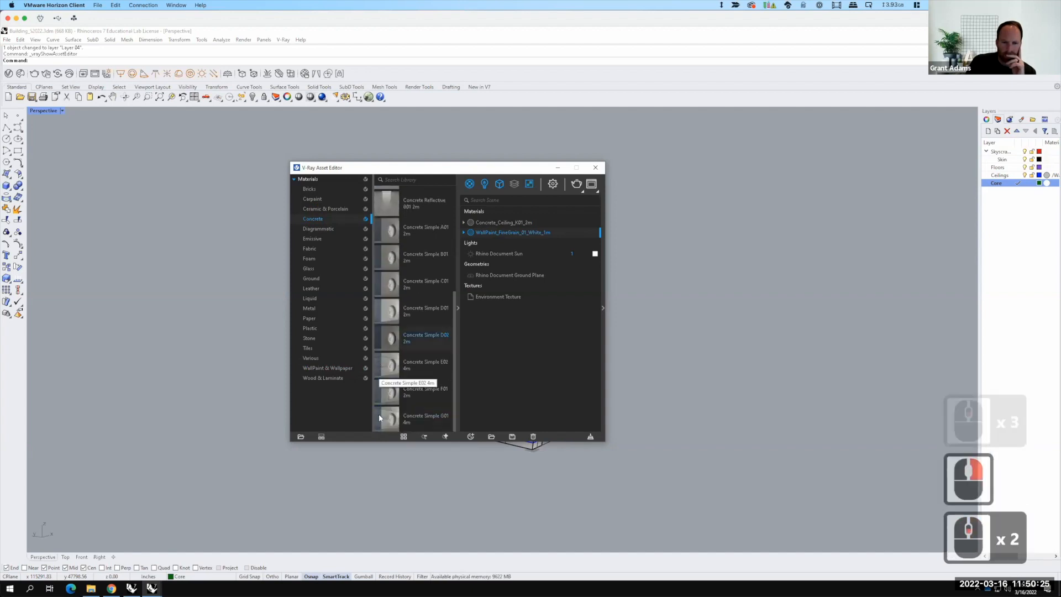
pyautogui.click(404, 393)
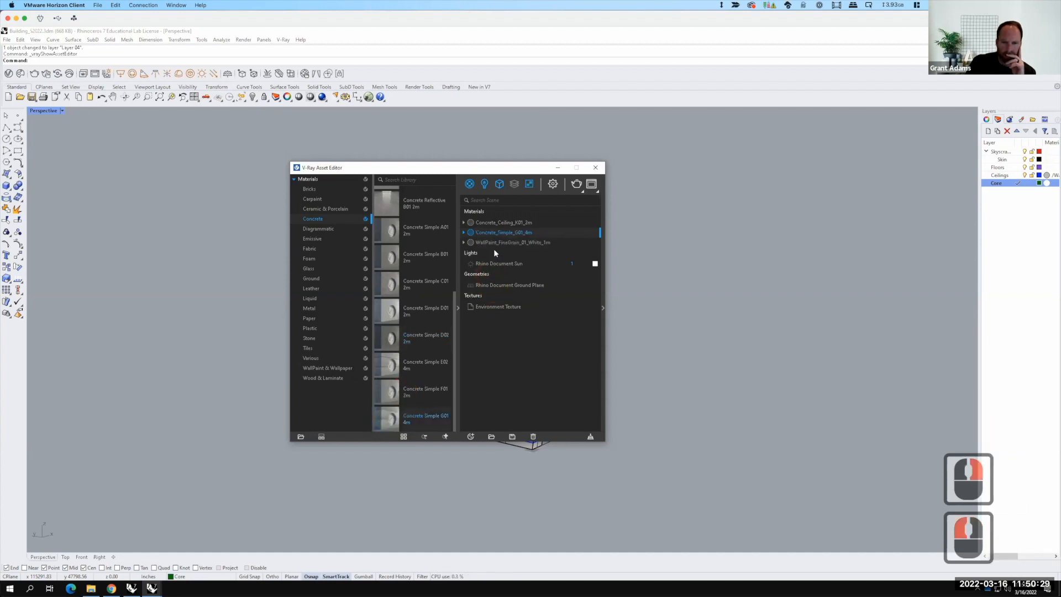
# Step: Apply the Concrete Simple G01 material by layer to the Core layer and close the Asset Editor
pyautogui.rightClick(498, 231)
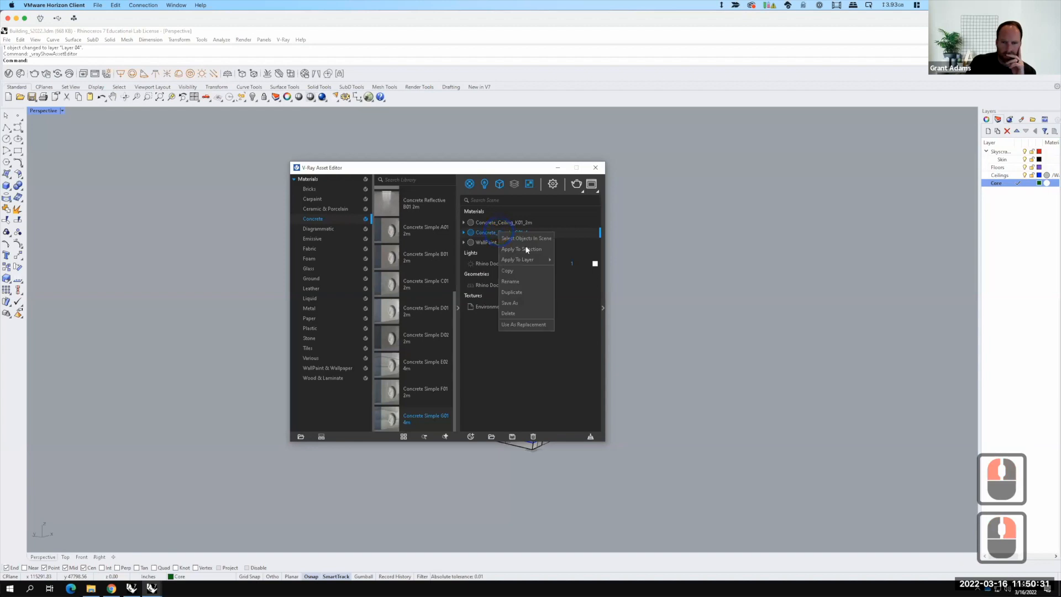
pyautogui.moveTo(525, 259)
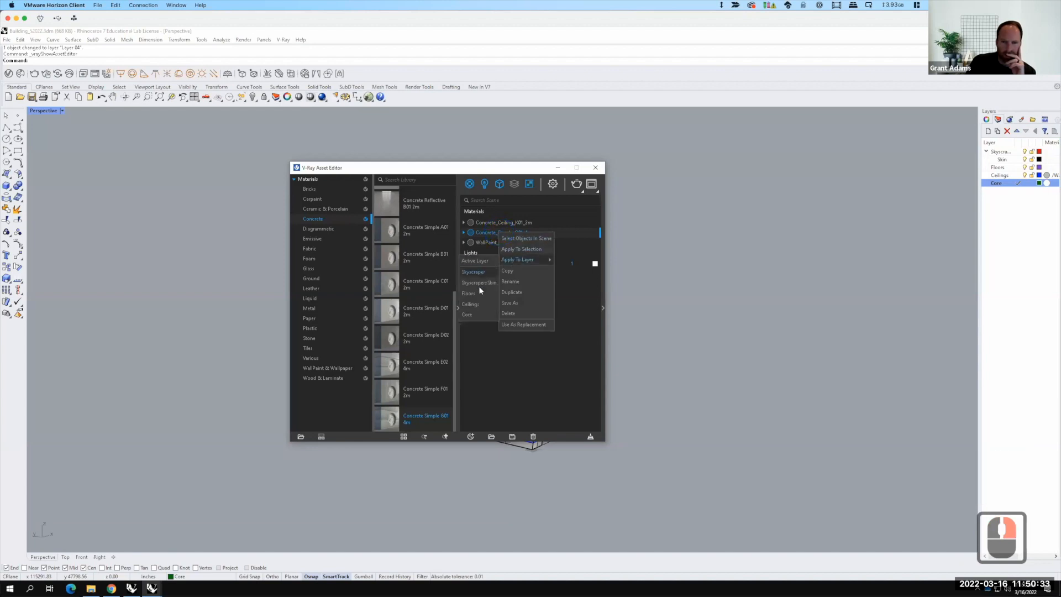
pyautogui.click(479, 304)
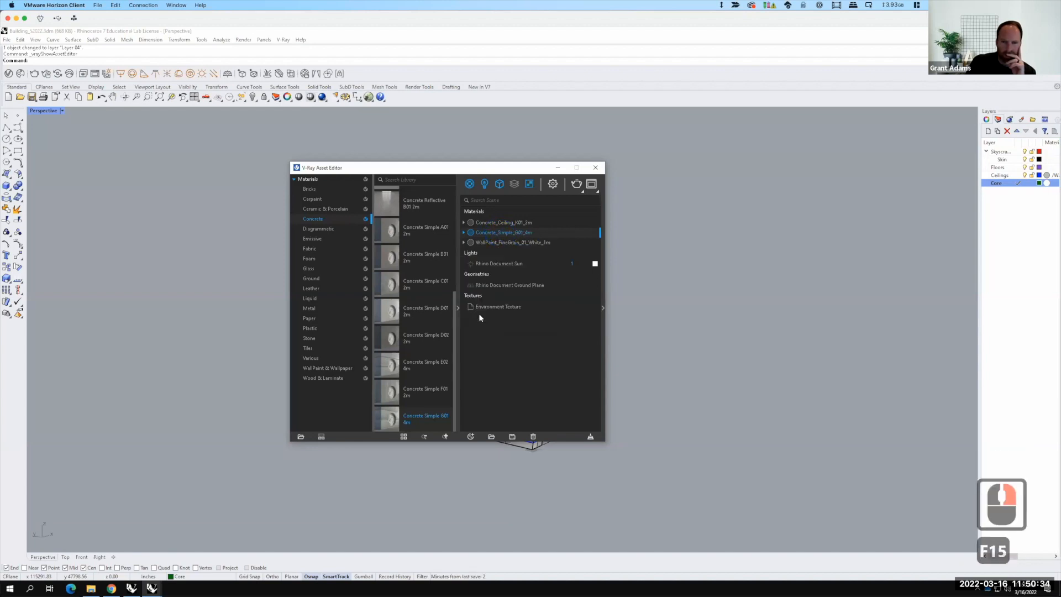
pyautogui.rightClick(487, 234)
pyautogui.moveTo(514, 260)
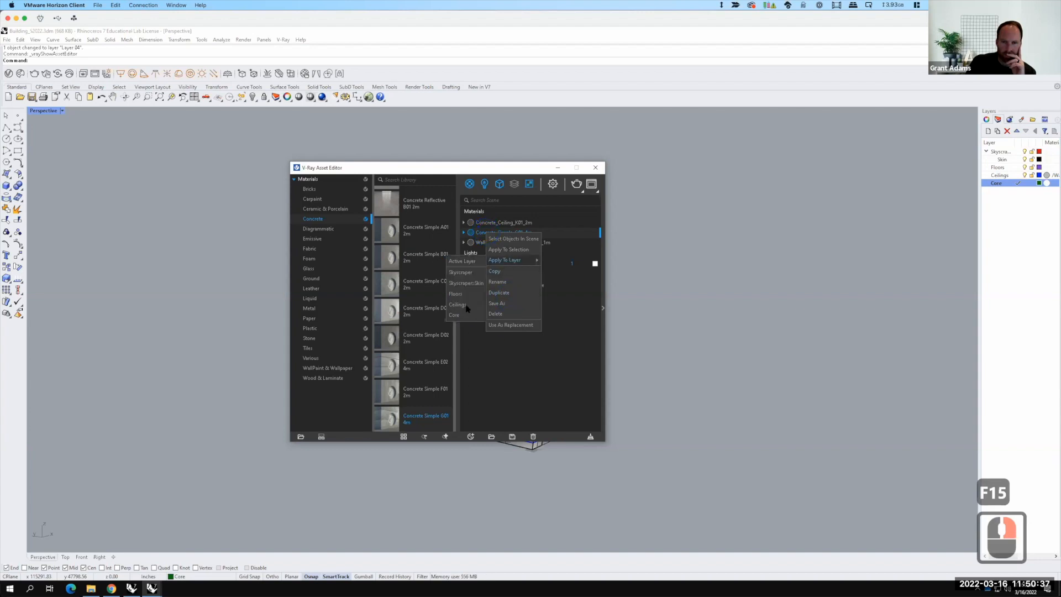
pyautogui.click(465, 315)
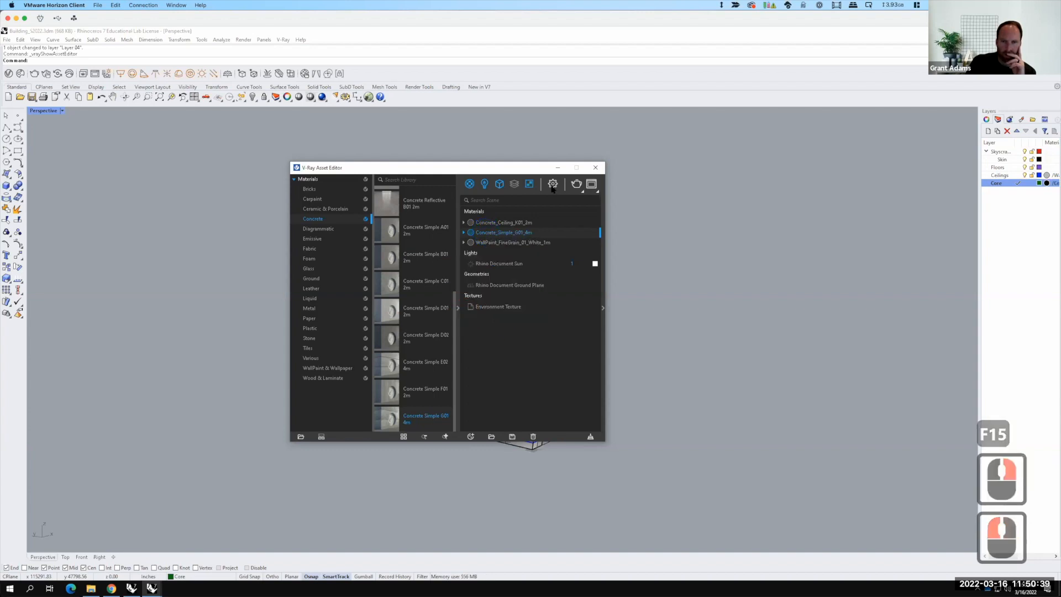
pyautogui.click(597, 168)
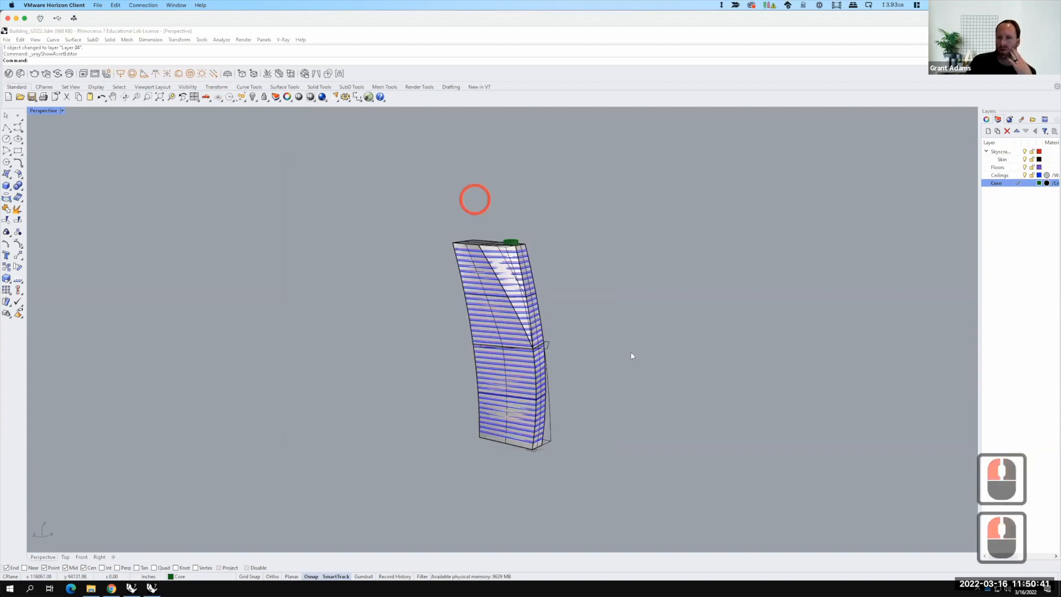
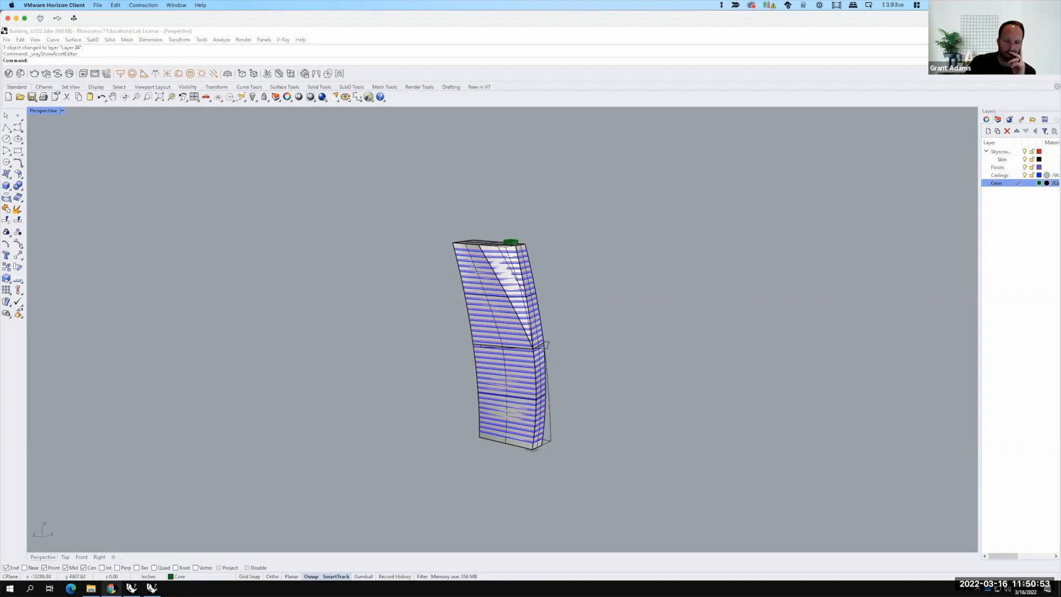
# Step: Try to download the Light Skyscraper Glass file from the assignment page's links
pyautogui.click(112, 588)
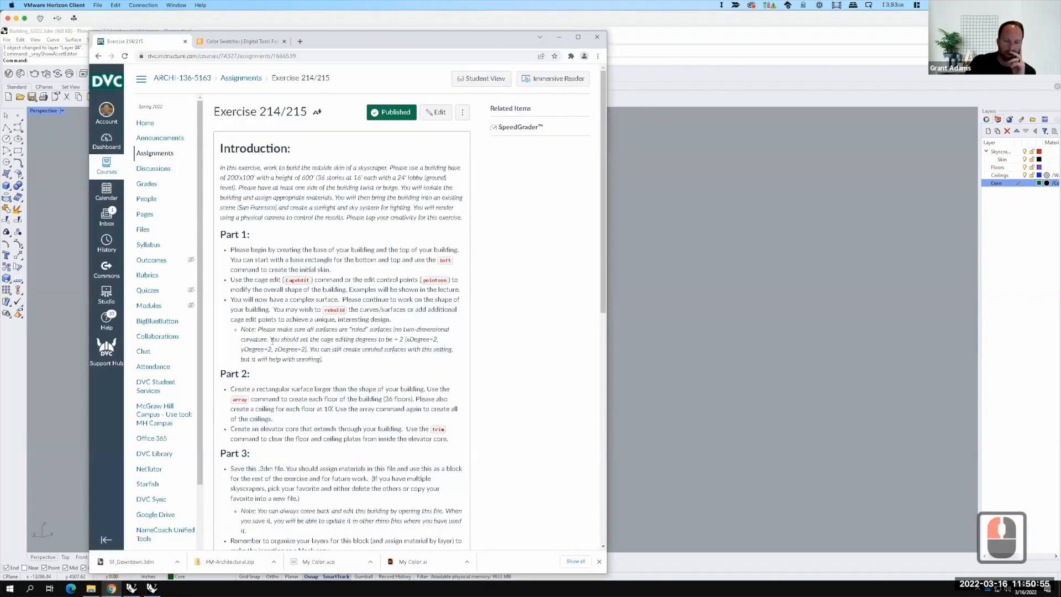
pyautogui.scroll(-2, 272, 343)
pyautogui.scroll(-10, 273, 343)
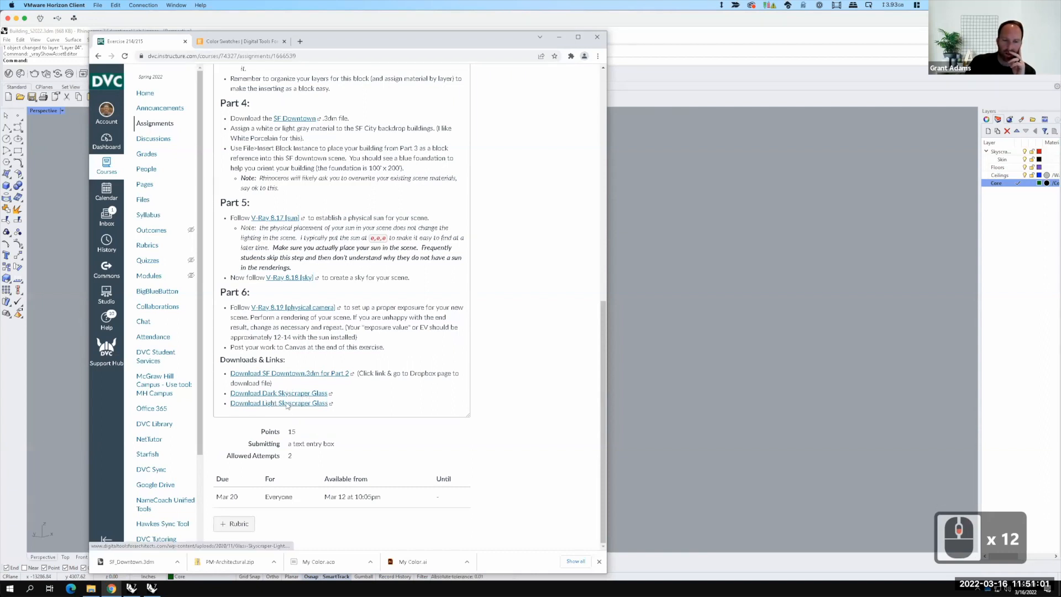
pyautogui.click(287, 406)
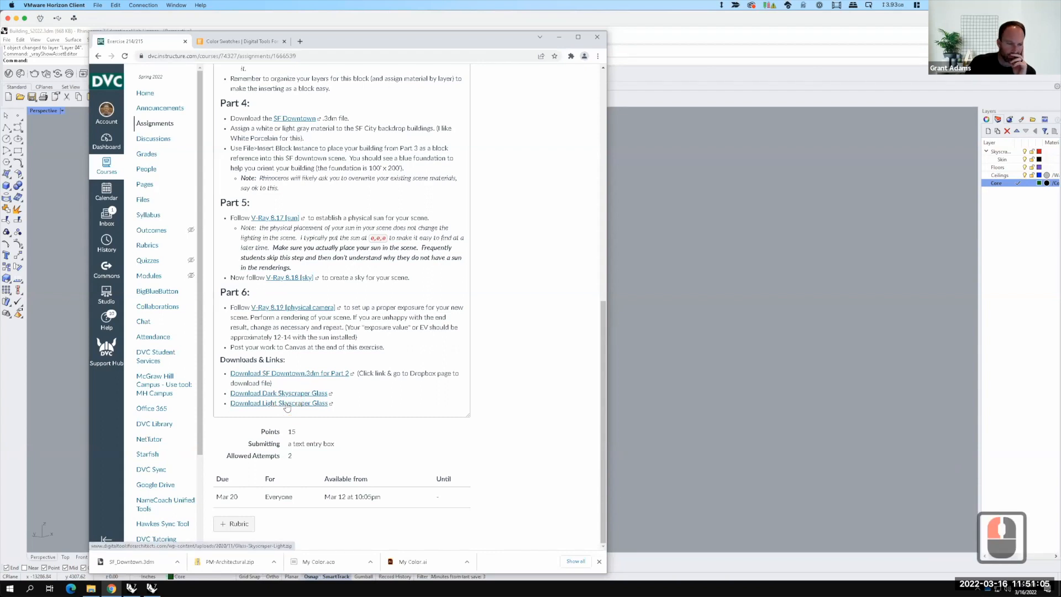
pyautogui.rightClick(286, 407)
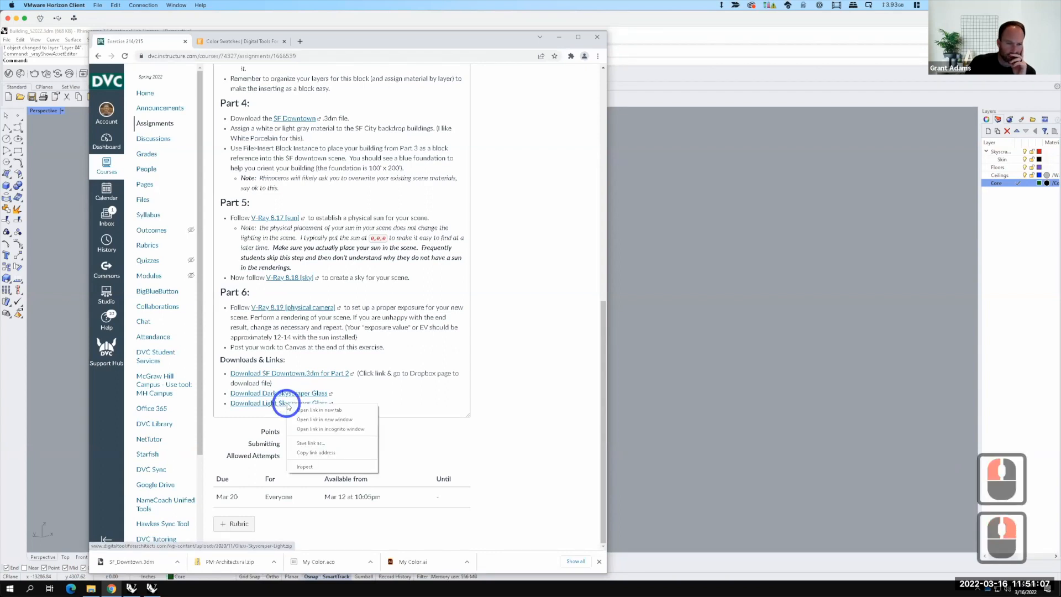
pyautogui.click(330, 444)
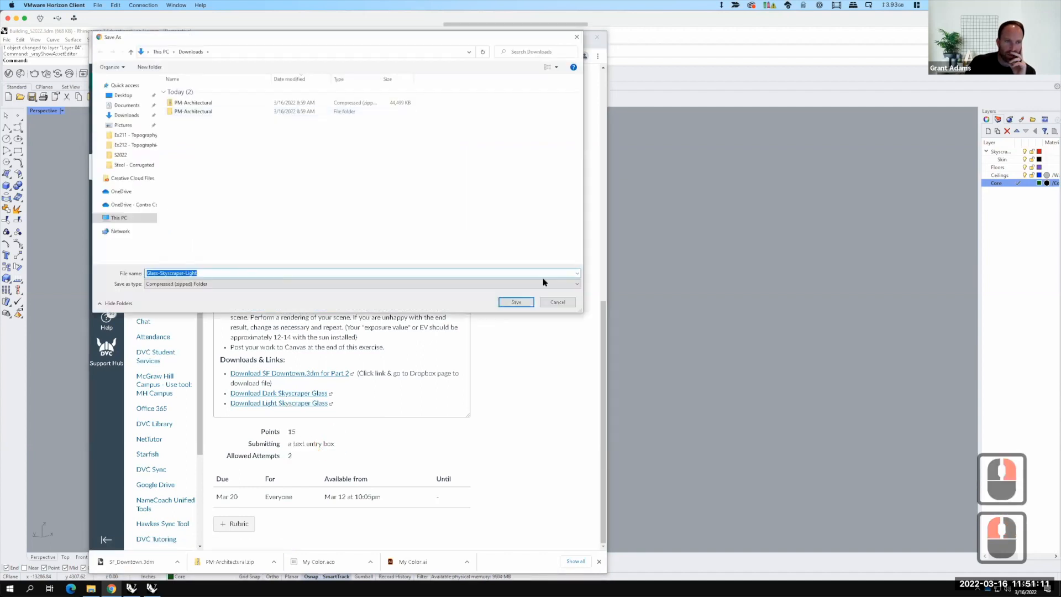
pyautogui.click(516, 301)
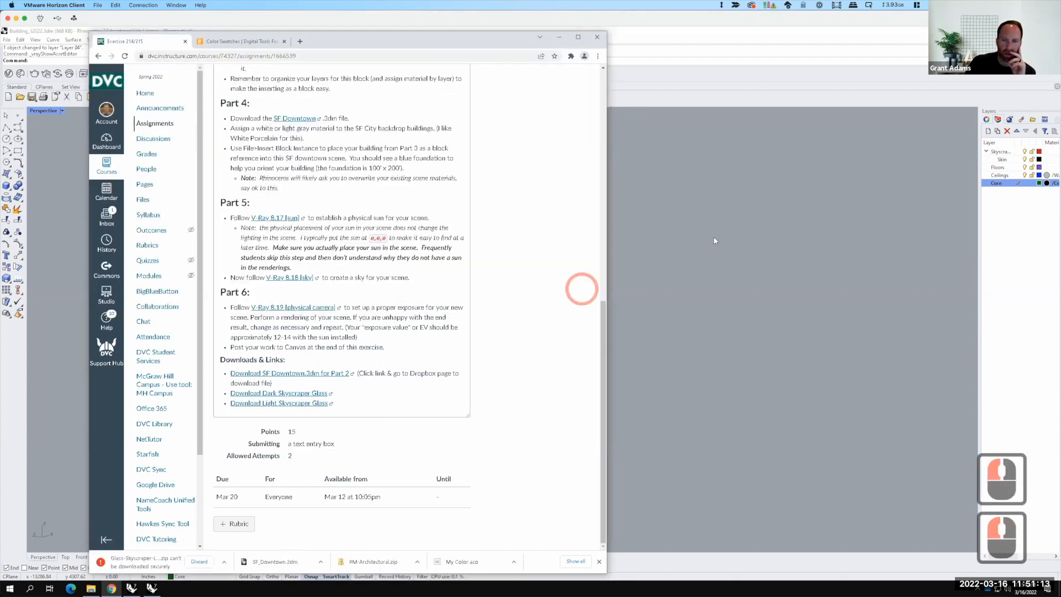
# Step: Import the Glass - Skyscraper - Light material file from the V-Ray Materials Glass folder into the Asset Editor
pyautogui.click(627, 235)
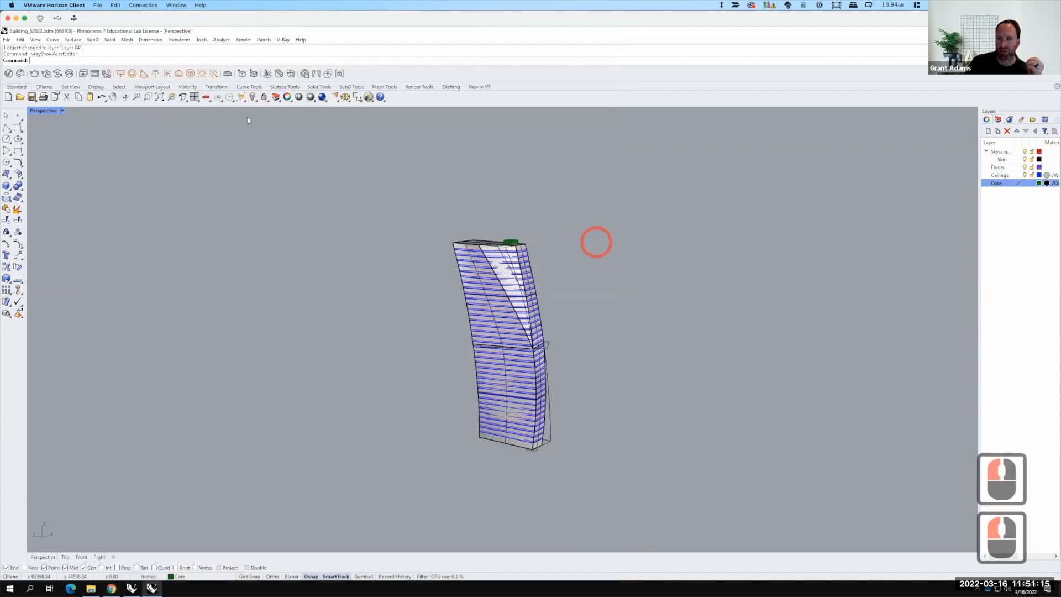
pyautogui.click(11, 75)
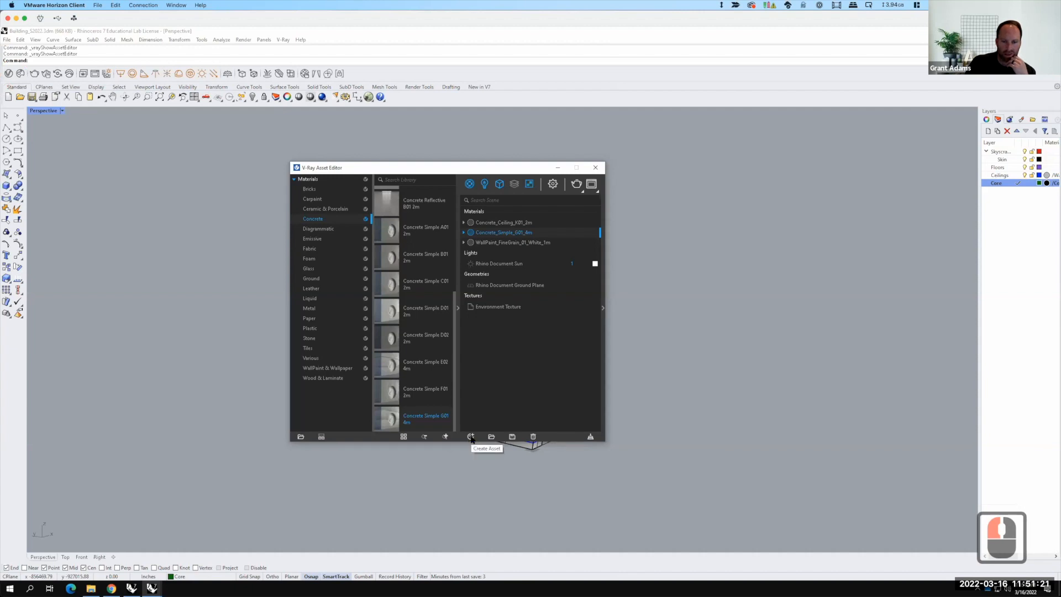
pyautogui.click(493, 438)
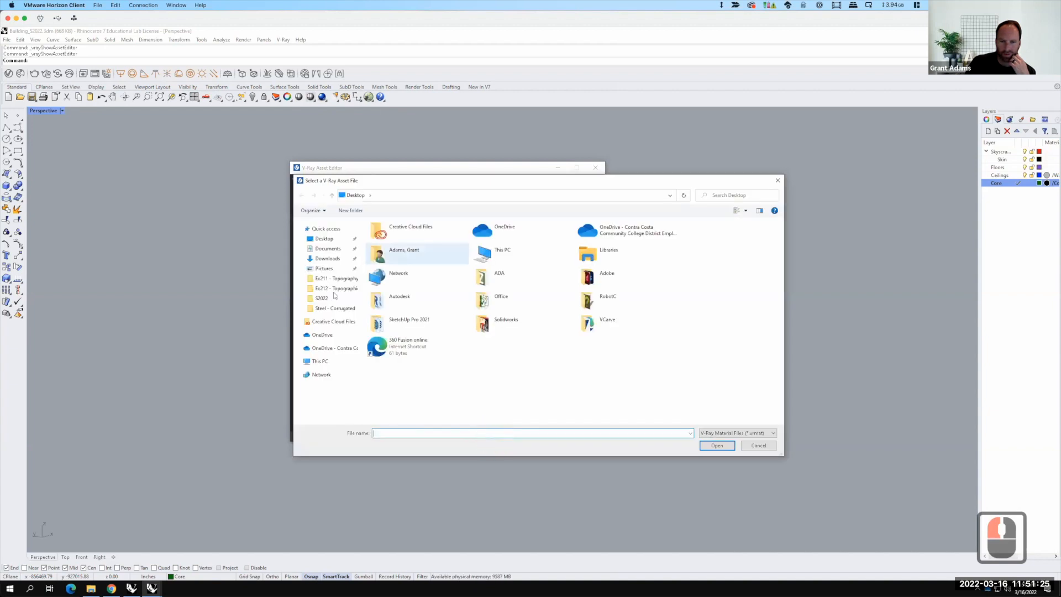
pyautogui.click(334, 347)
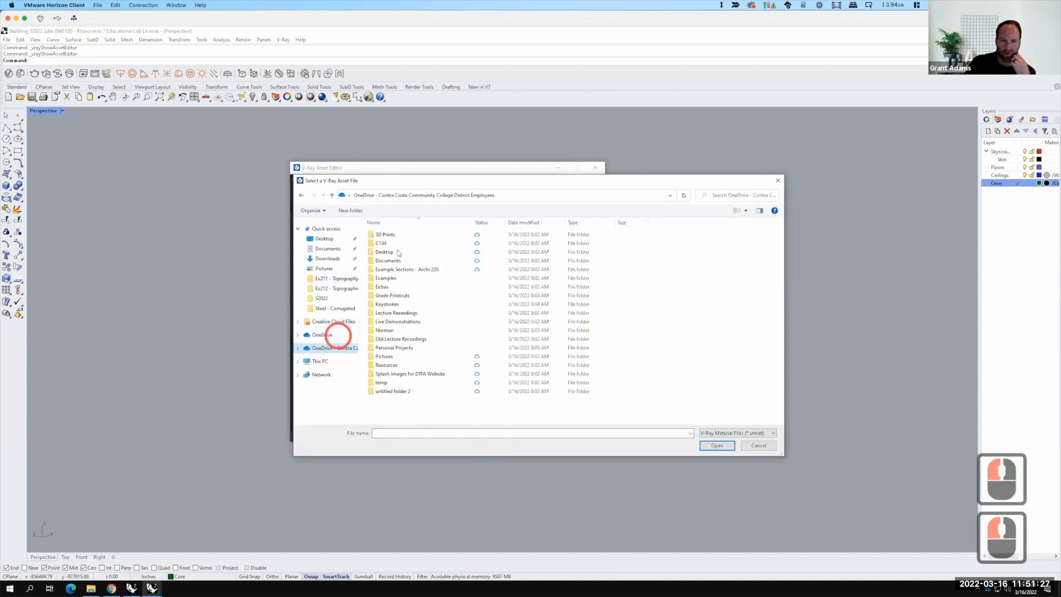
pyautogui.doubleClick(386, 365)
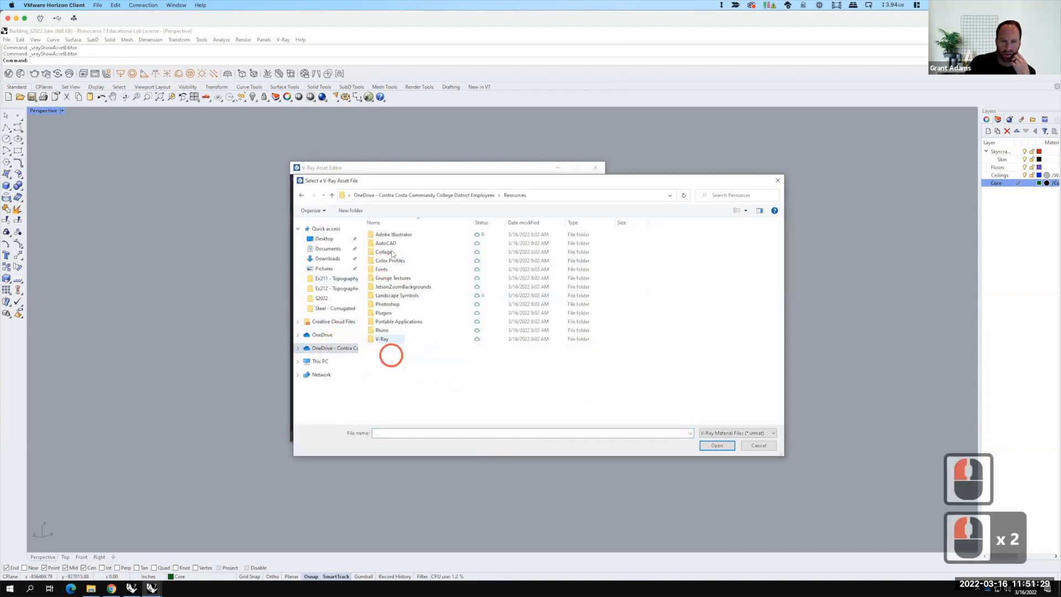
pyautogui.doubleClick(382, 340)
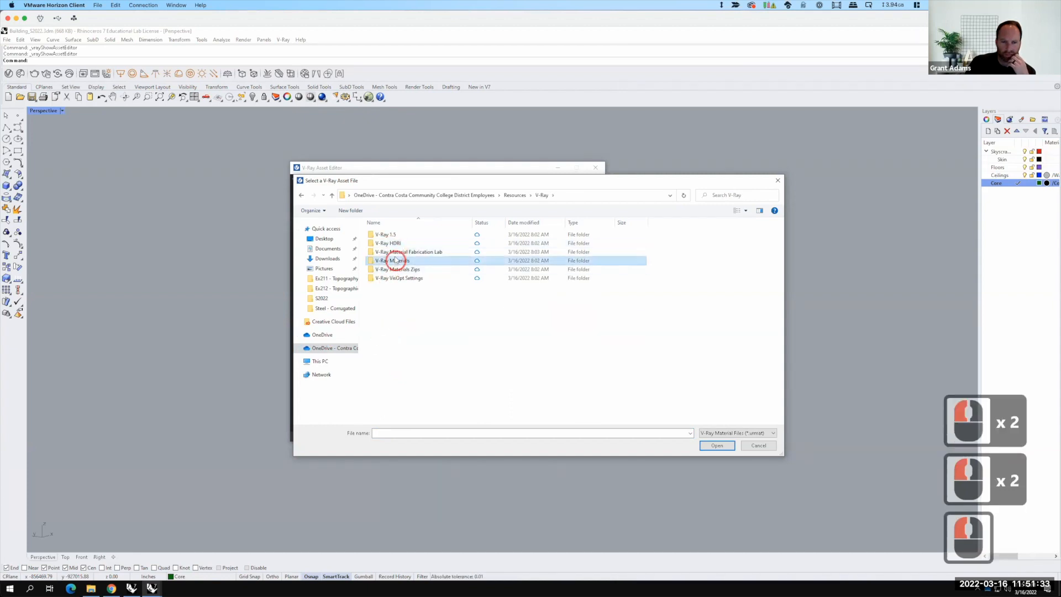
pyautogui.doubleClick(393, 260)
pyautogui.doubleClick(385, 280)
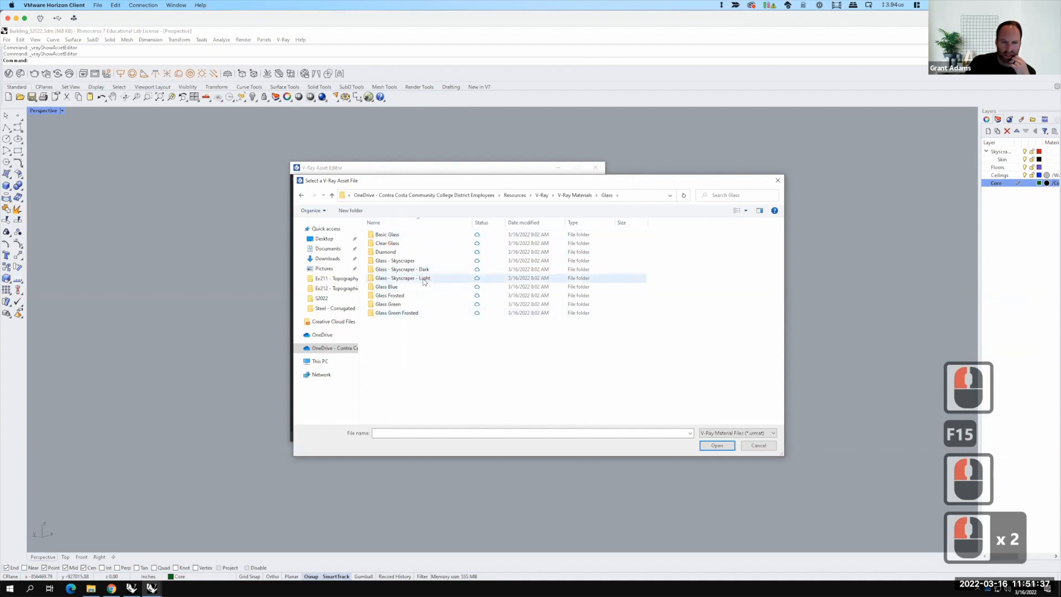
pyautogui.doubleClick(424, 280)
pyautogui.click(436, 235)
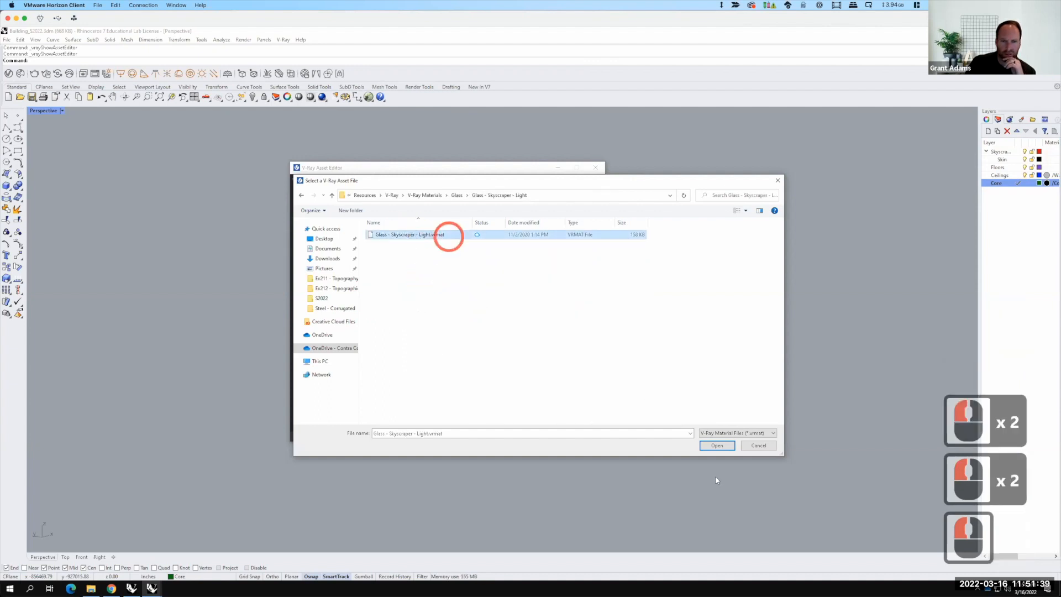
pyautogui.click(717, 446)
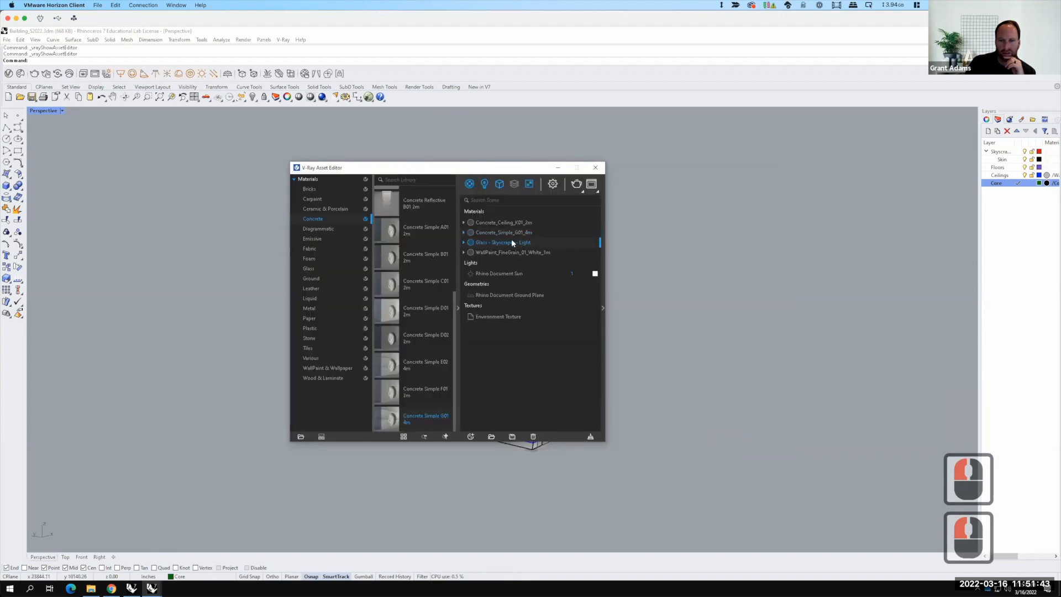
# Step: Apply the Glass - Skyscraper - Light material by layer to the Skyscraper Skin layer
pyautogui.rightClick(512, 243)
pyautogui.moveTo(540, 270)
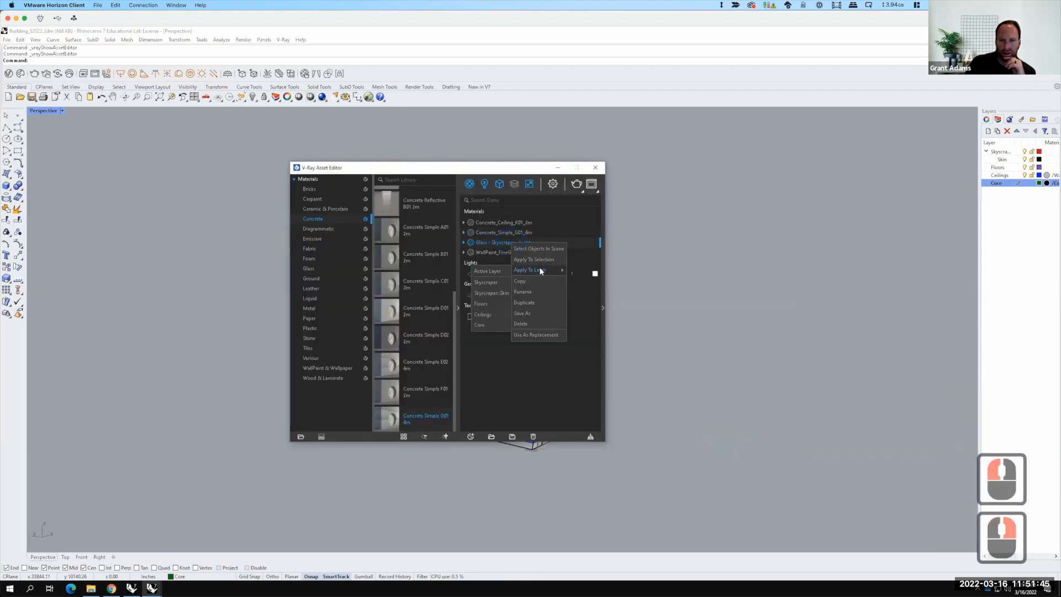
pyautogui.click(501, 294)
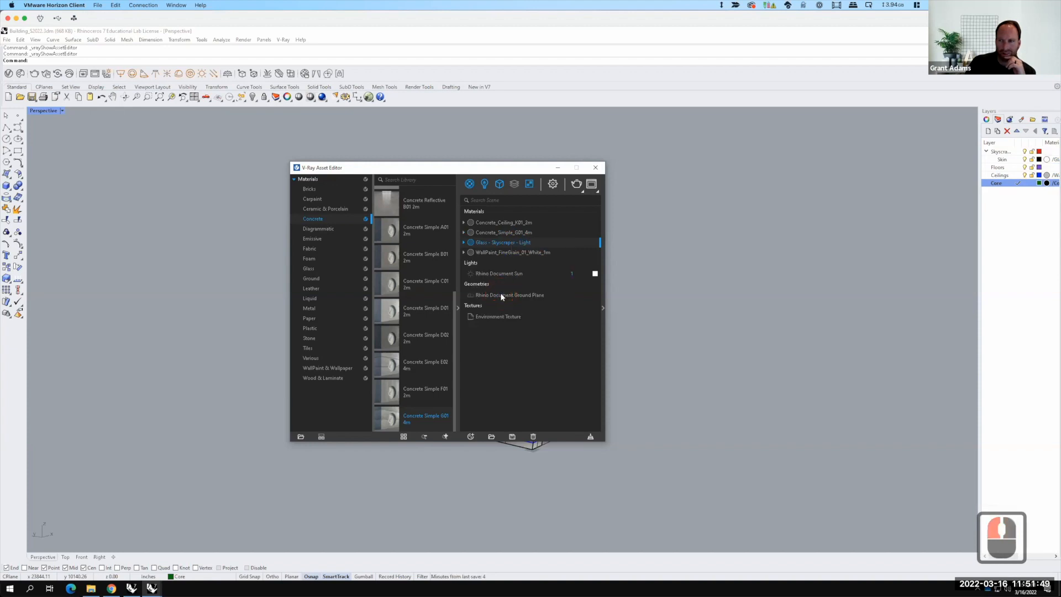
pyautogui.click(998, 167)
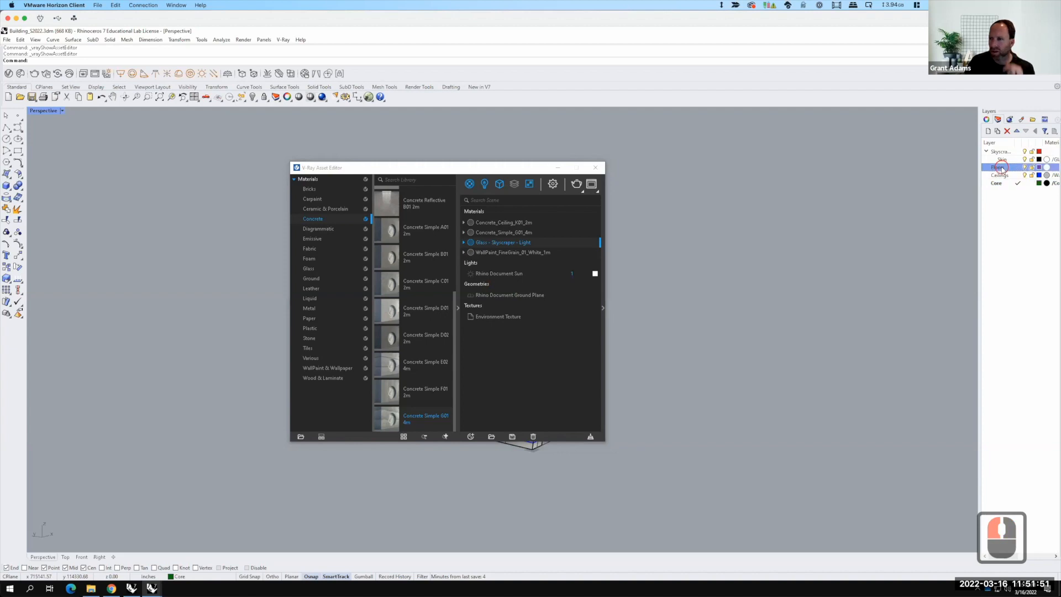
pyautogui.keyDown('shift'); pyautogui.click(1003, 182); pyautogui.keyUp('shift')
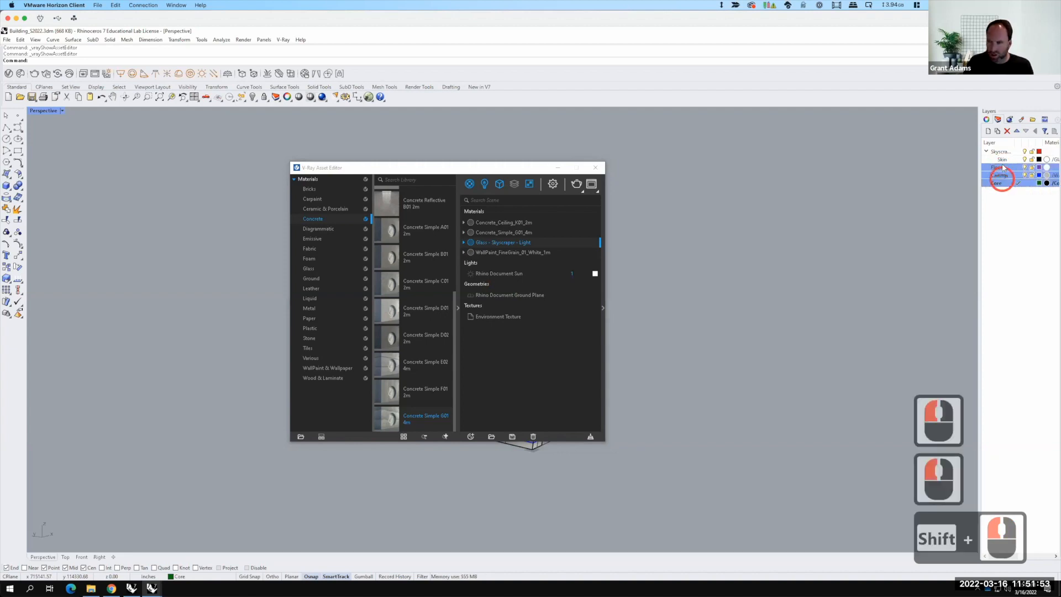
pyautogui.keyDown('shift'); pyautogui.click(1002, 152); pyautogui.keyUp('shift')
pyautogui.moveTo(1003, 152); pyautogui.dragTo(1003, 151)
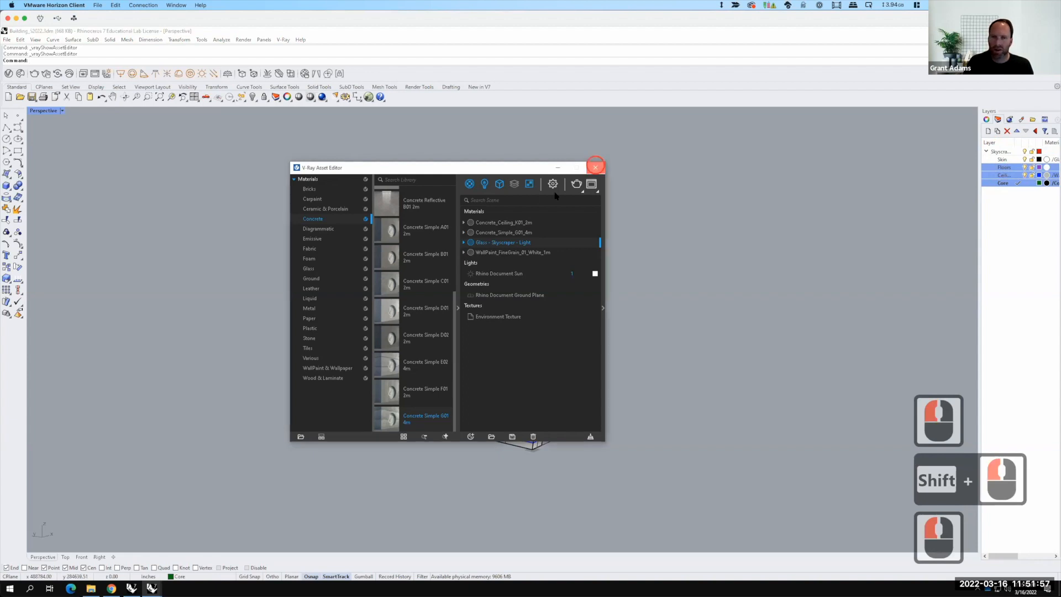
# Step: Close the Asset Editor and save the building model
pyautogui.click(596, 167)
pyautogui.click(542, 210)
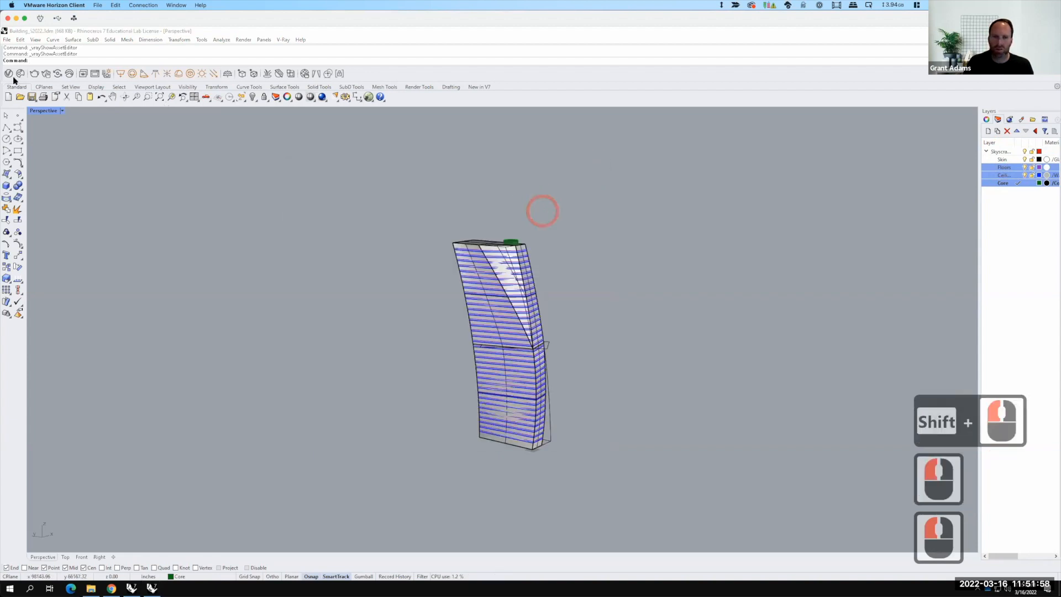
pyautogui.click(8, 40)
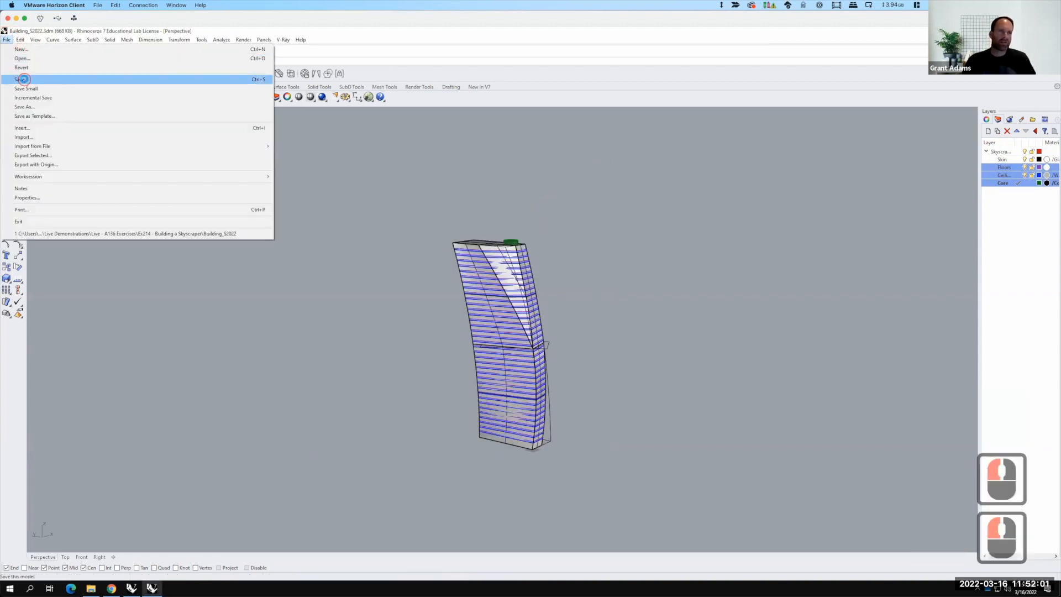
pyautogui.click(22, 79)
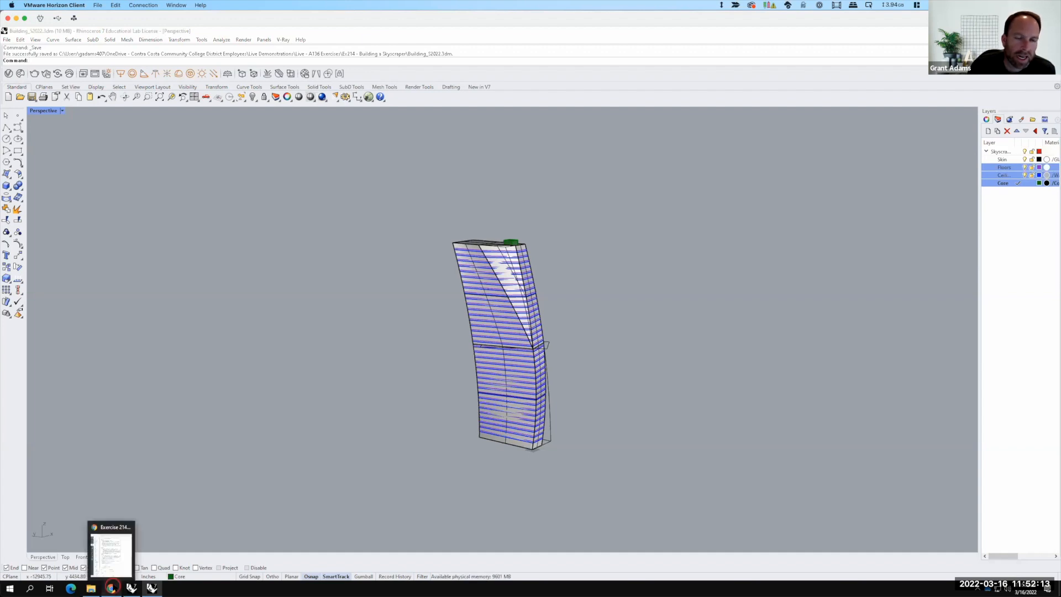
# Step: Download SF_Downtown.3dm from the assignment's Dropbox link and open it, accepting the V-Ray upgrade notice
pyautogui.click(111, 588)
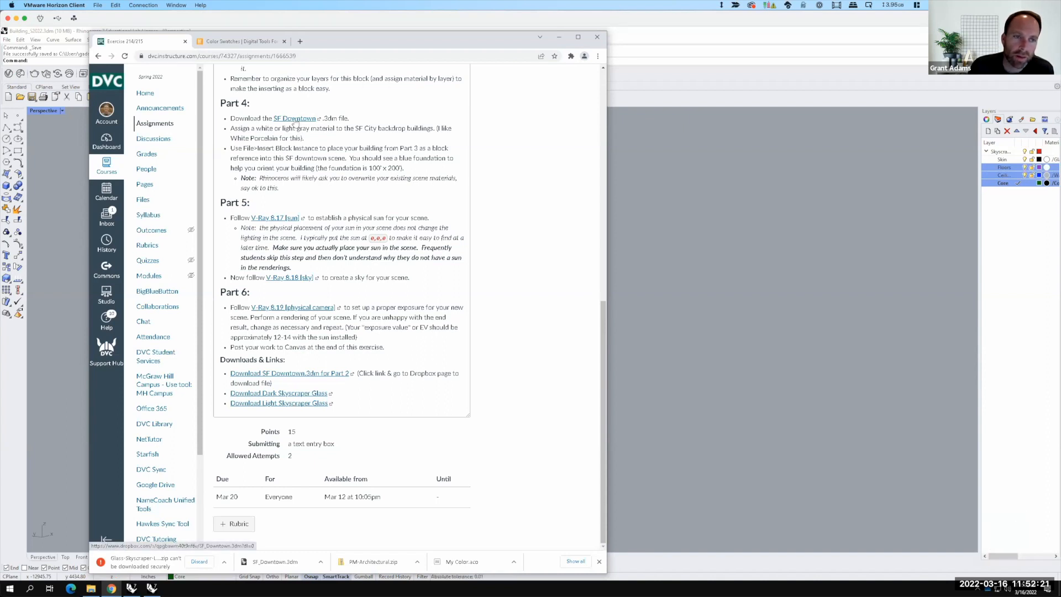
pyautogui.click(296, 122)
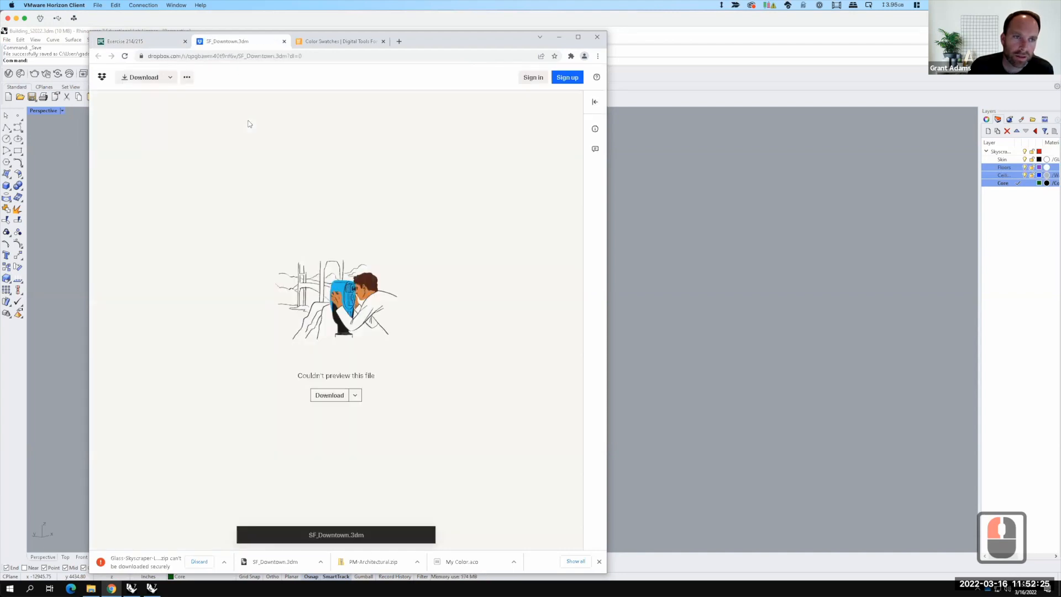
pyautogui.click(326, 391)
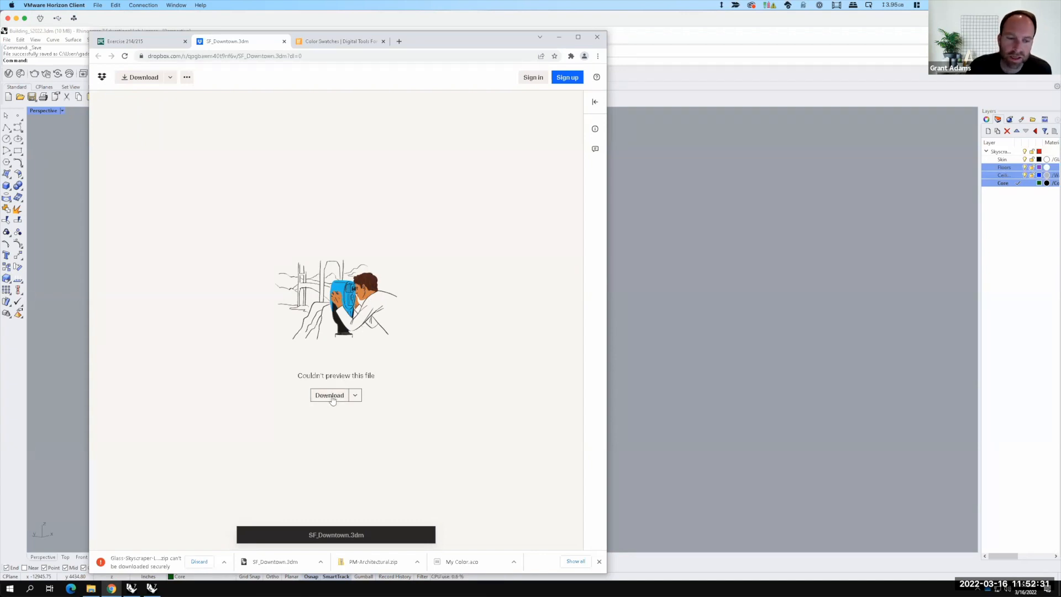
pyautogui.press('F15')
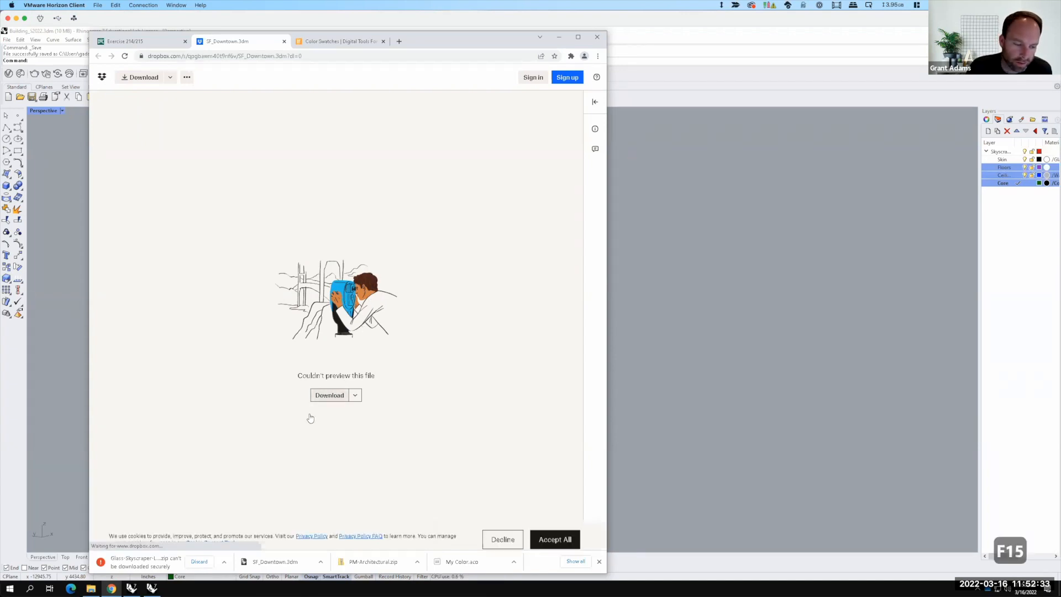
pyautogui.click(283, 563)
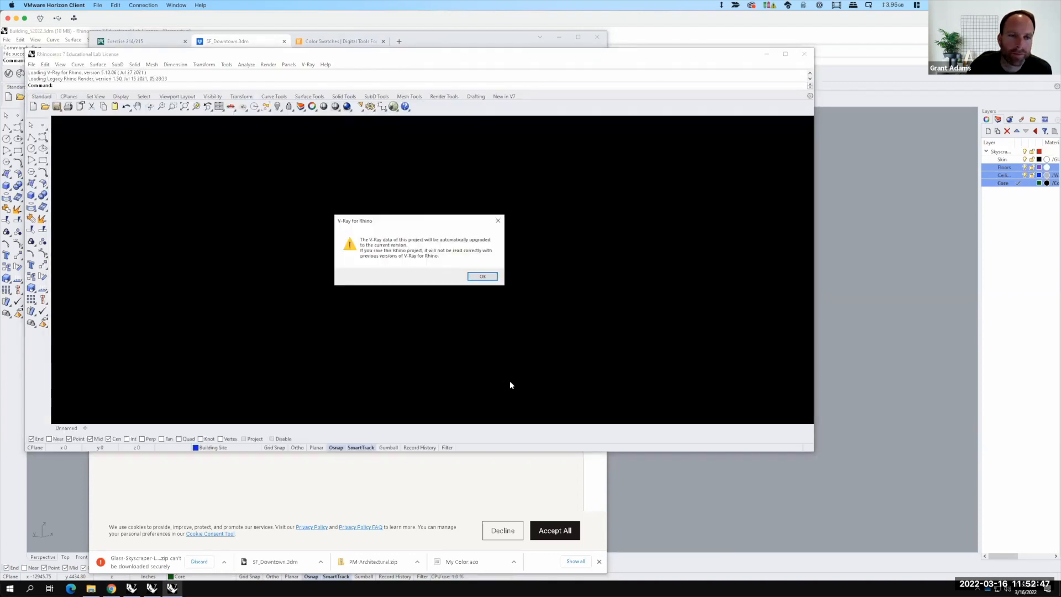
pyautogui.click(476, 275)
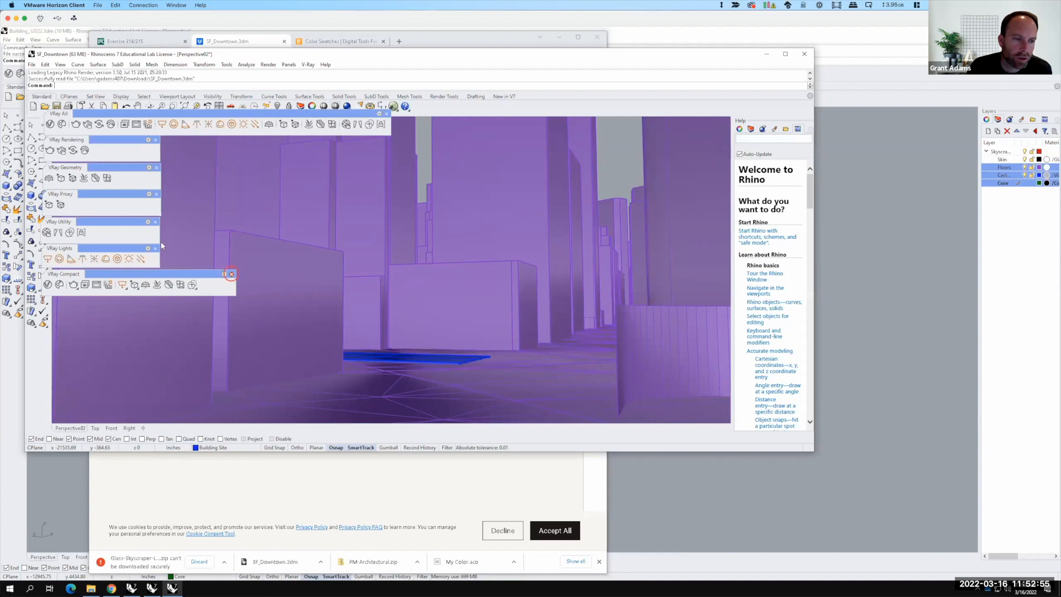
# Step: Close the floating V-Ray toolbars and maximize the SF_Downtown window
pyautogui.click(232, 274)
pyautogui.click(155, 248)
pyautogui.click(155, 222)
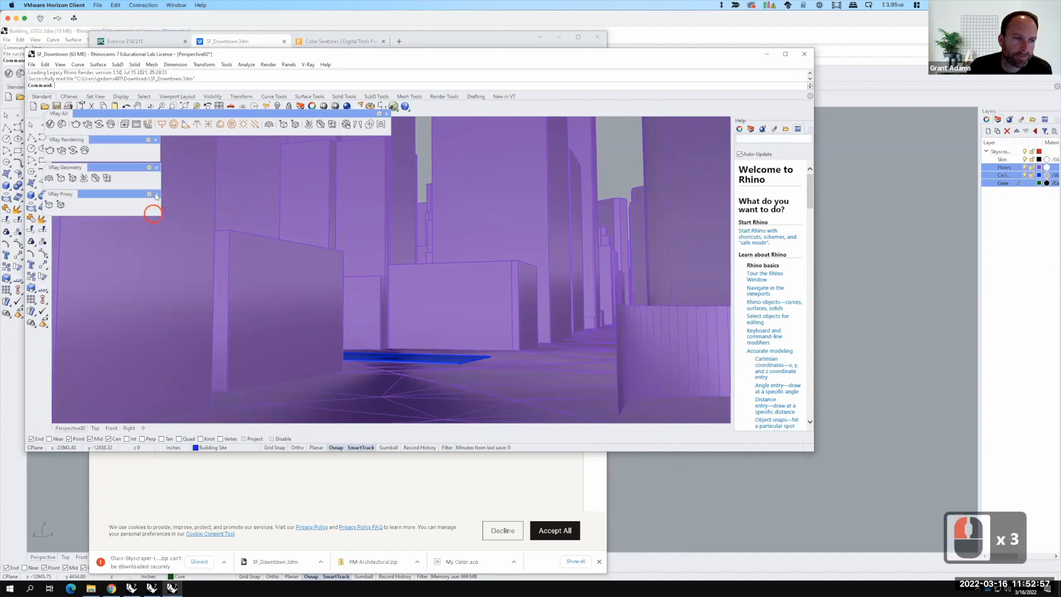
pyautogui.click(157, 194)
pyautogui.click(157, 167)
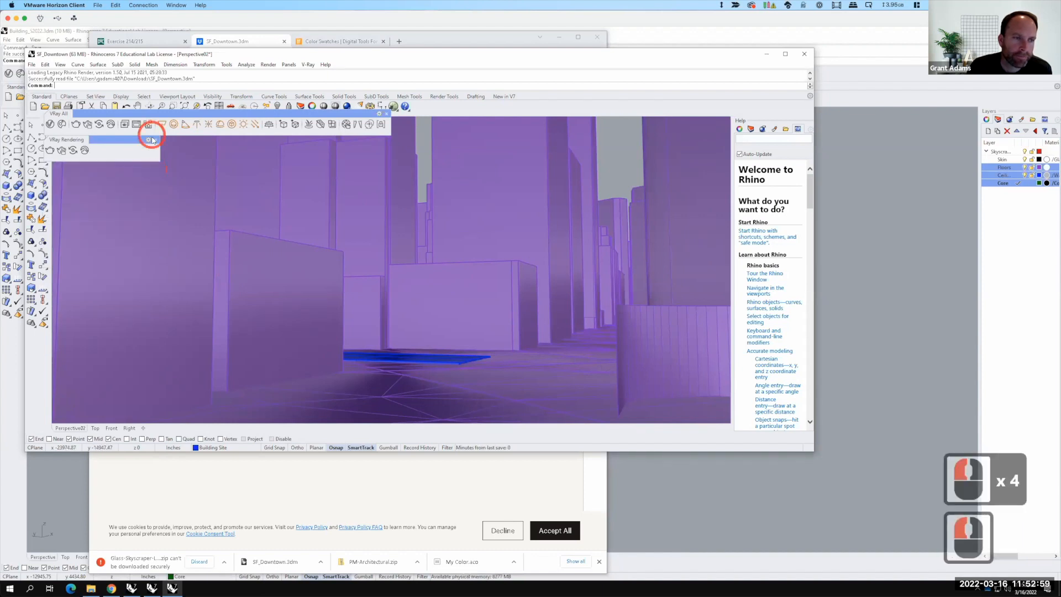
pyautogui.click(152, 139)
pyautogui.moveTo(180, 110); pyautogui.dragTo(181, 98)
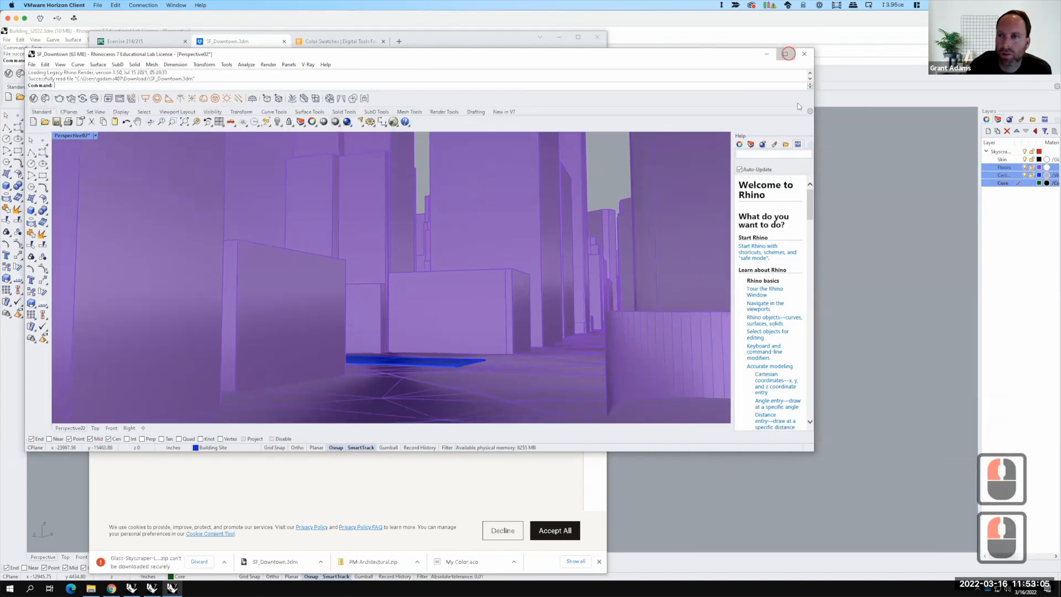
pyautogui.click(788, 54)
# Step: Examine the downtown city scene around the blue building site
pyautogui.scroll(-4, 519, 318)
pyautogui.moveTo(517, 286); pyautogui.dragTo(520, 361, button='right')
pyautogui.scroll(-20, 520, 359)
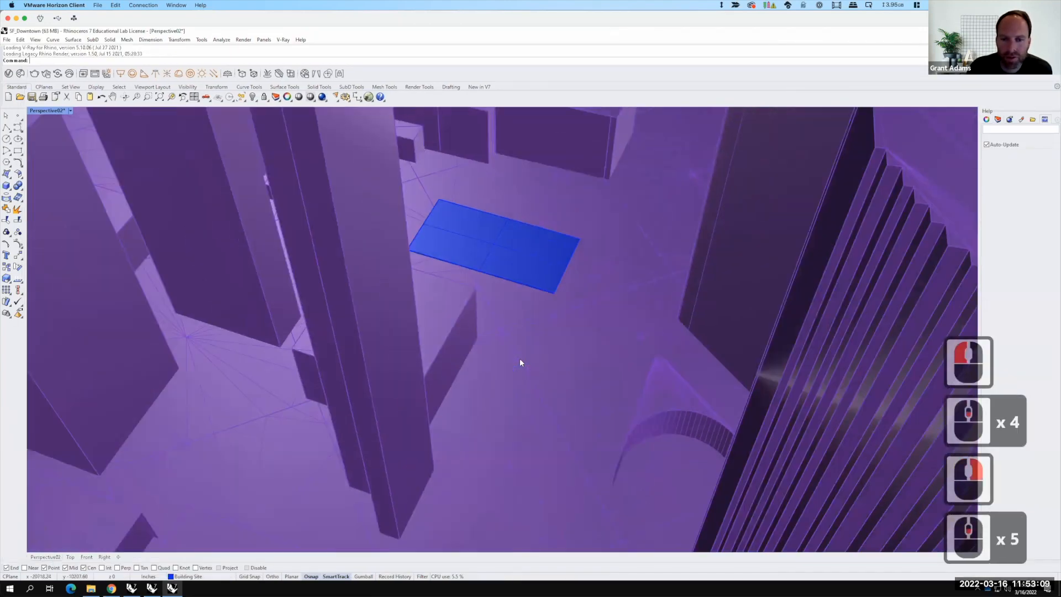
pyautogui.scroll(-5, 468, 320)
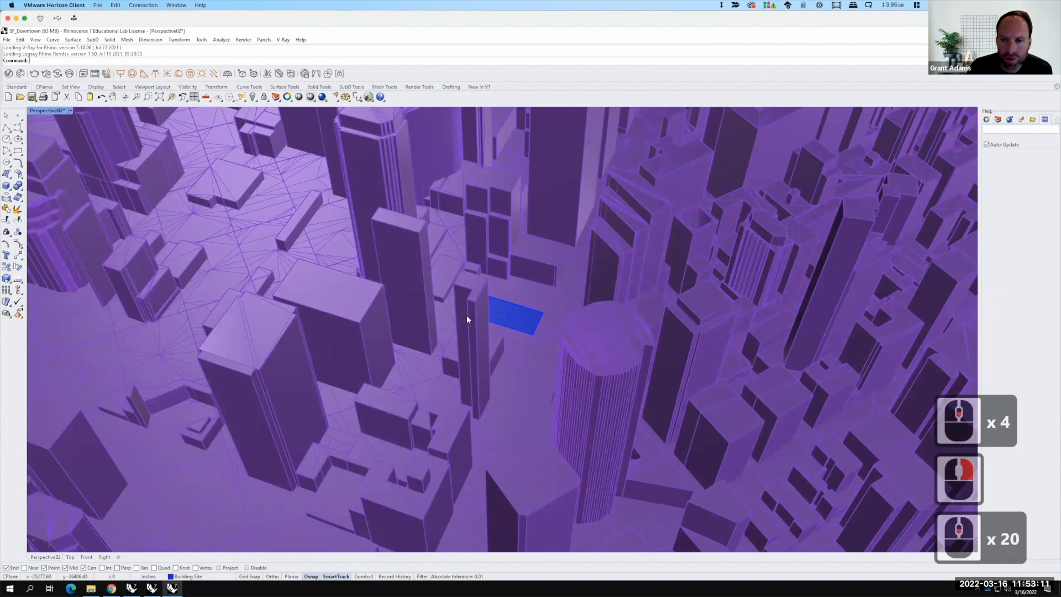
pyautogui.scroll(-4, 469, 321)
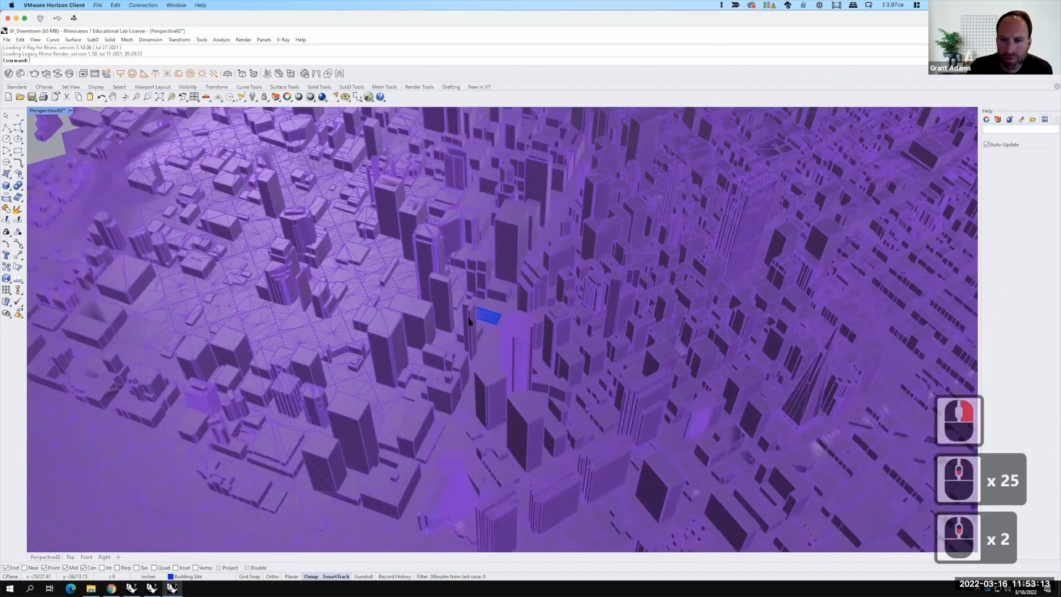
# Step: Zoom in on the blue building site and switch the side panel to the Layers list
pyautogui.scroll(-4, 469, 319)
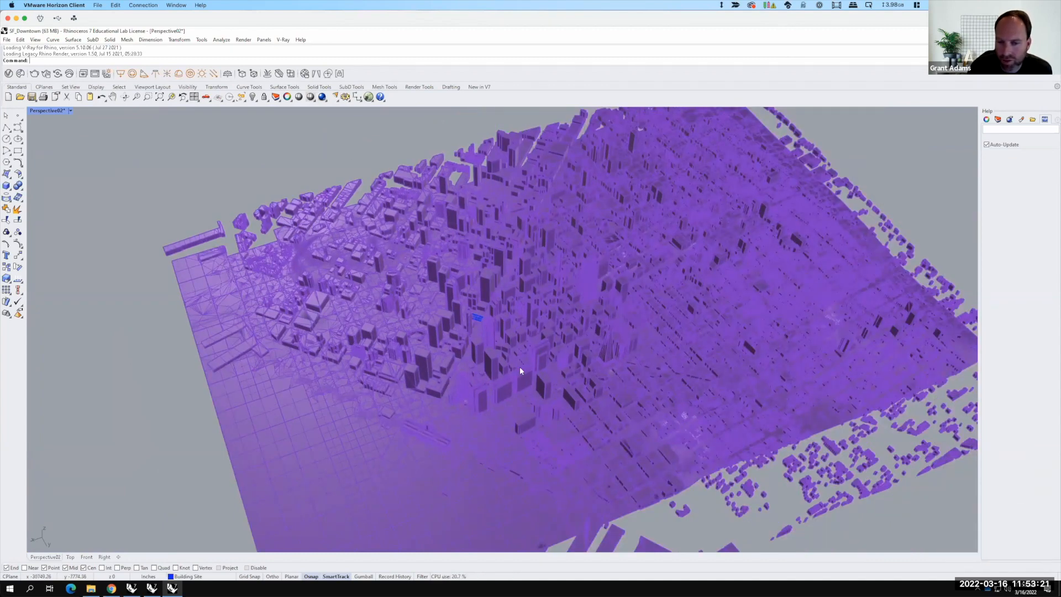
pyautogui.scroll(2, 479, 316)
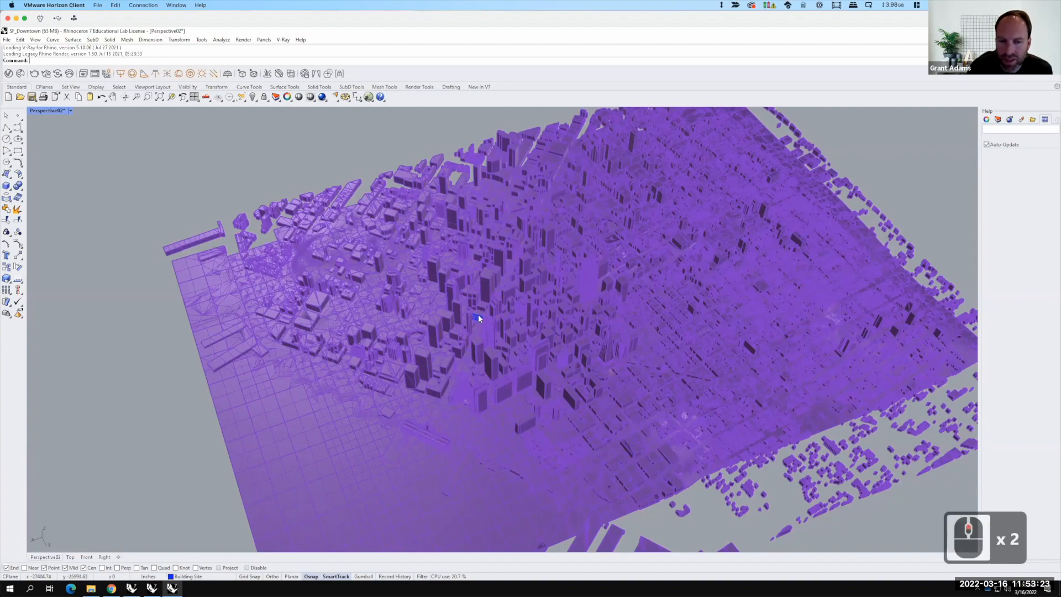
pyautogui.scroll(14, 479, 318)
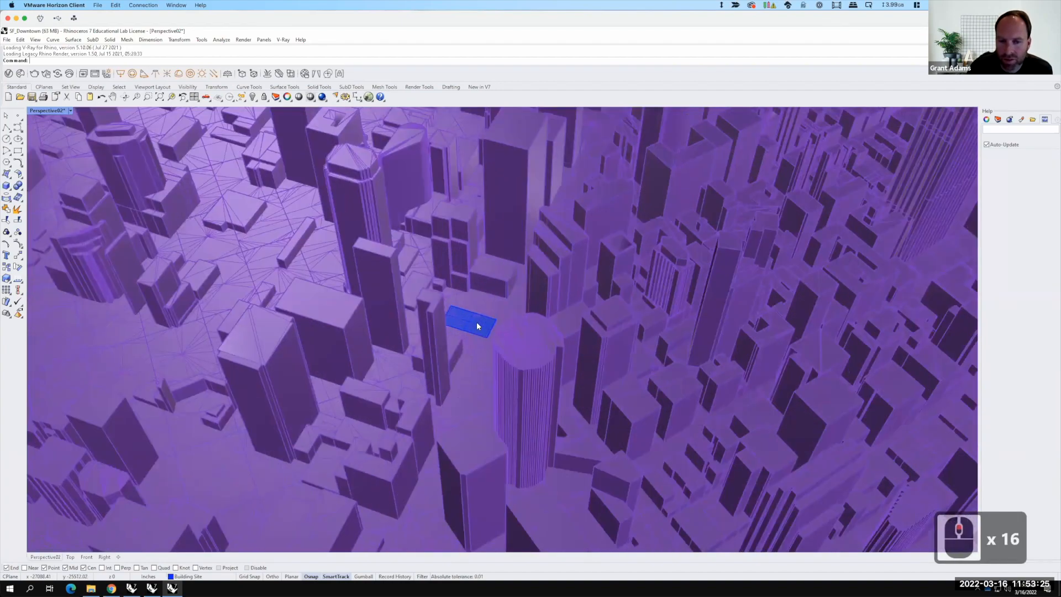
pyautogui.scroll(10, 478, 325)
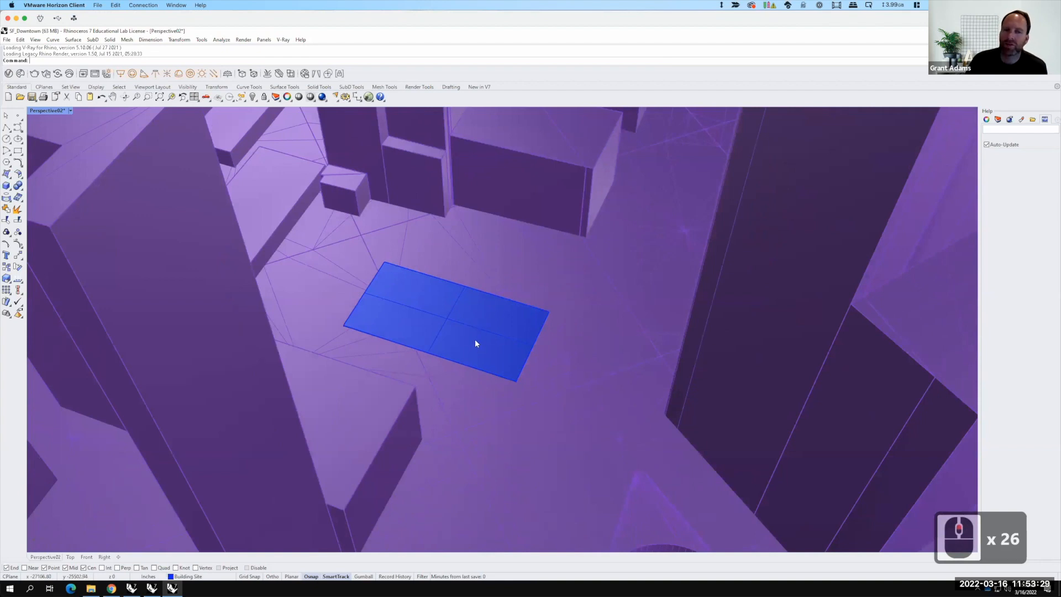
pyautogui.press('F15')
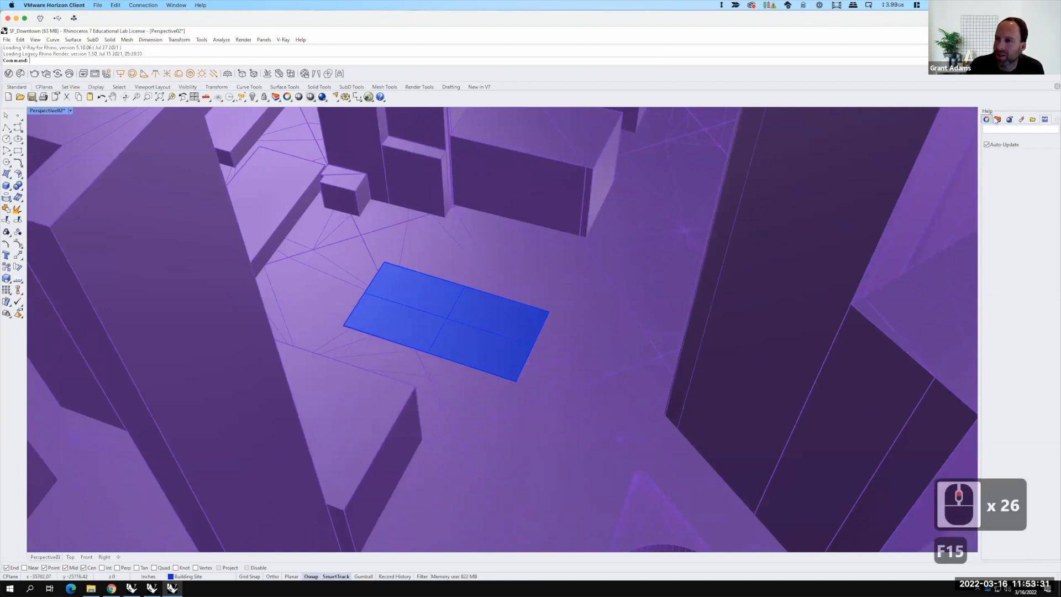
pyautogui.click(987, 120)
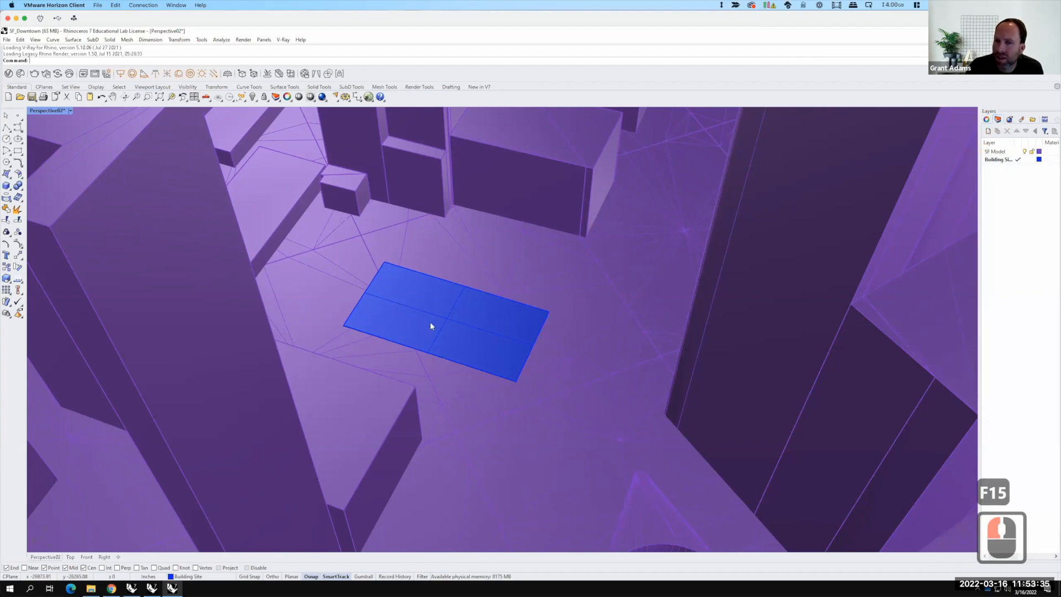
# Step: Hide the SF Model layer so only the building site remains visible
pyautogui.scroll(-5, 431, 326)
pyautogui.moveTo(525, 417); pyautogui.dragTo(504, 365, button='right')
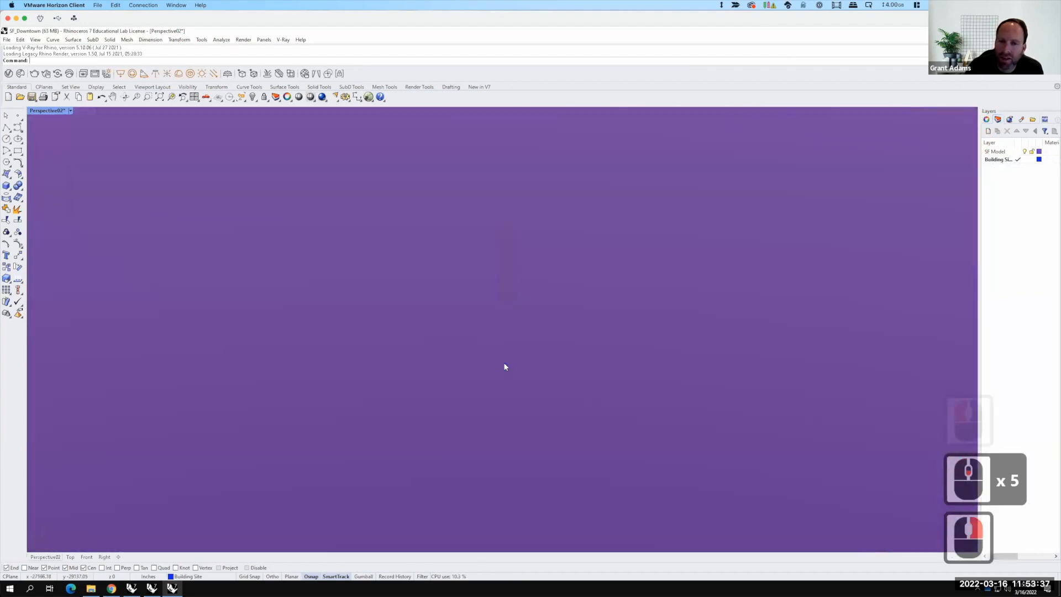
pyautogui.scroll(-5, 505, 366)
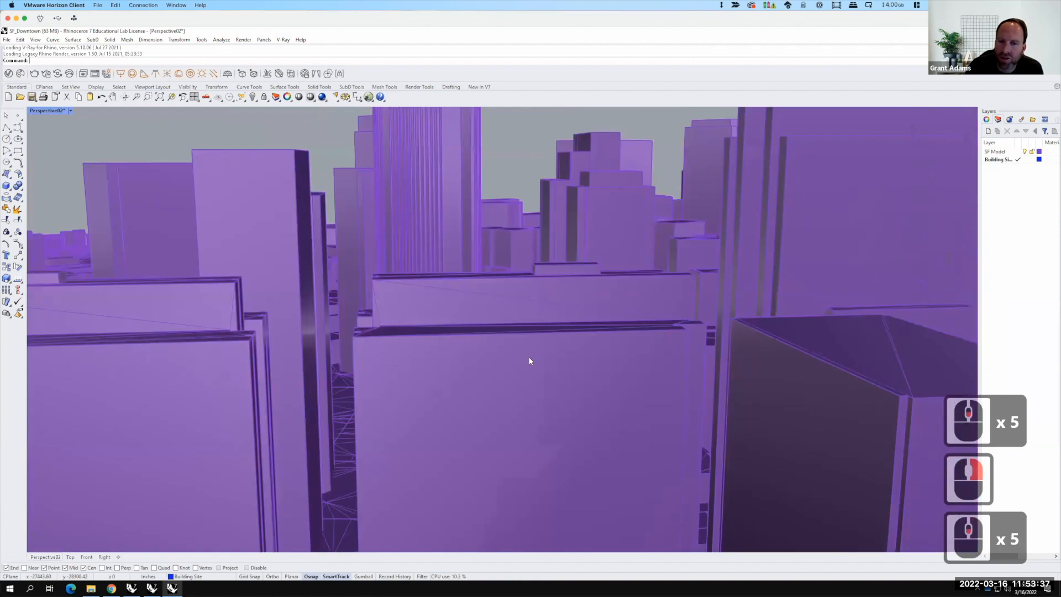
pyautogui.click(1026, 152)
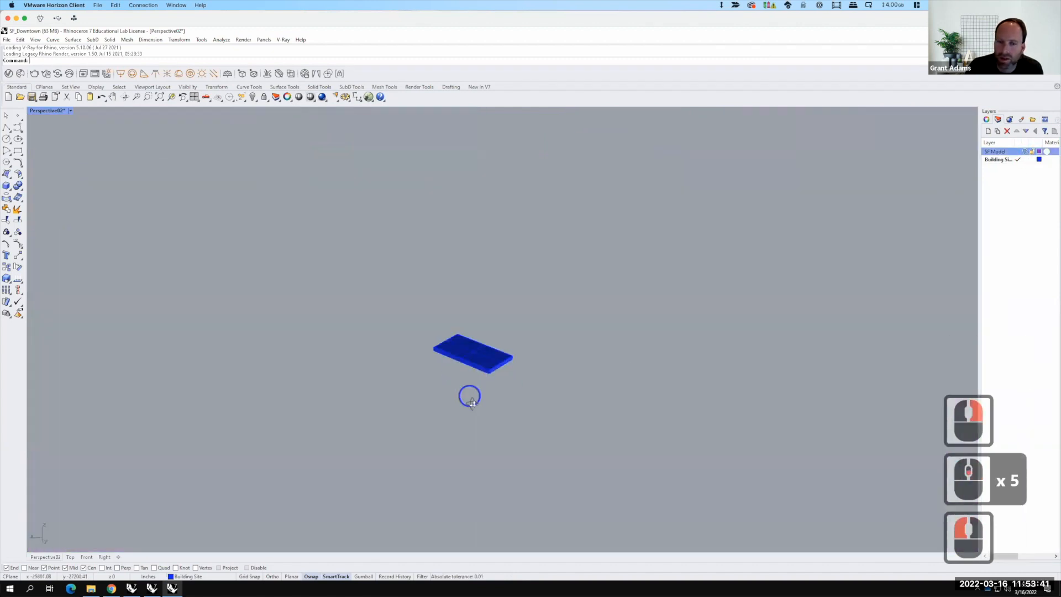
pyautogui.moveTo(450, 349); pyautogui.dragTo(527, 369, button='right')
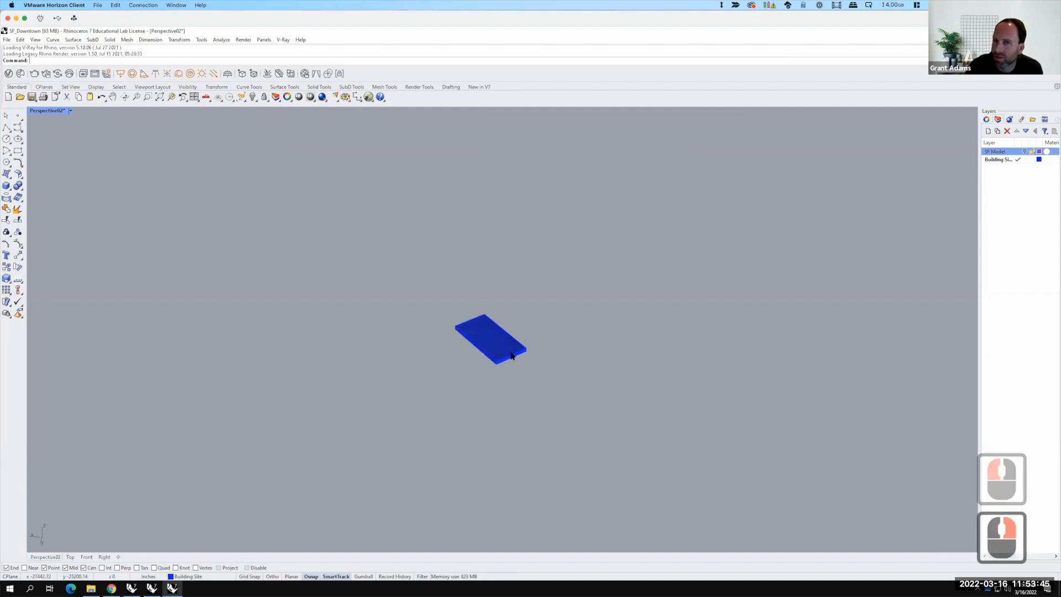
# Step: Save the scene as SF_Downtown_S2022 in the Ex214 - Building a Skyscraper folder on OneDrive
pyautogui.click(20, 40)
pyautogui.moveTo(7, 39)
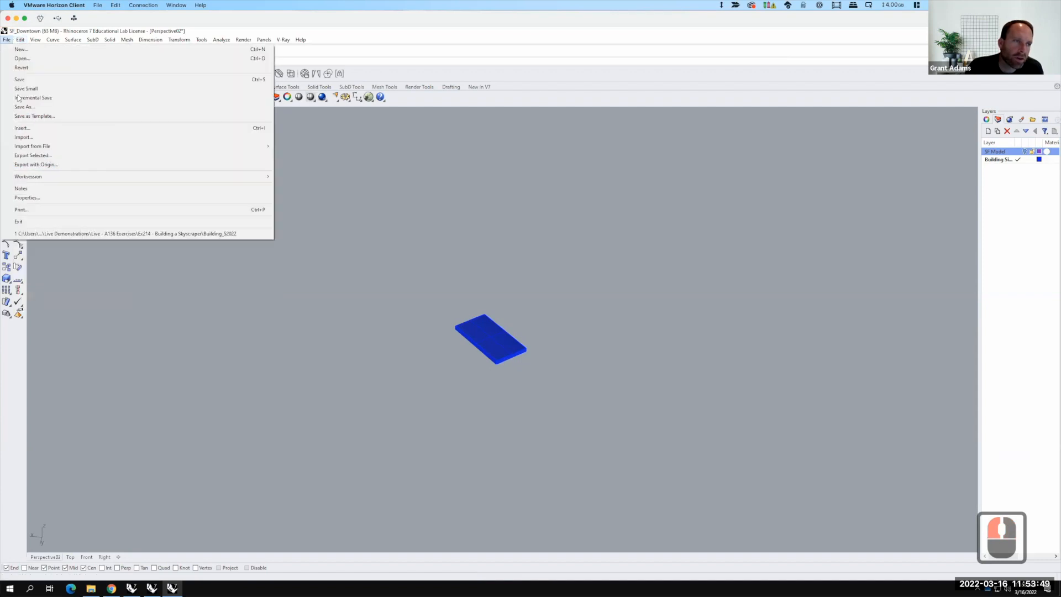
pyautogui.click(25, 107)
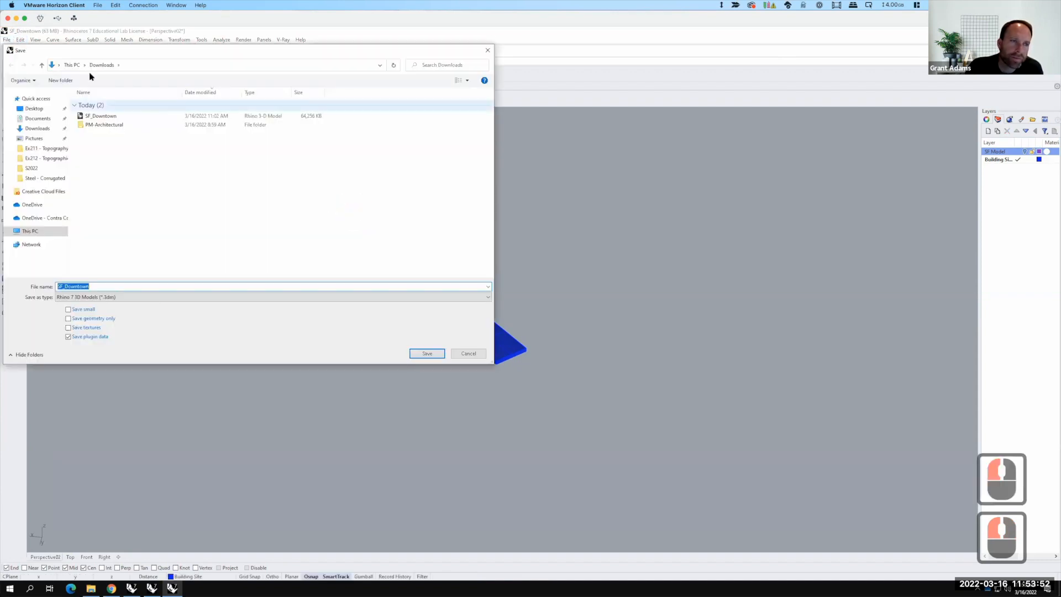
pyautogui.click(43, 217)
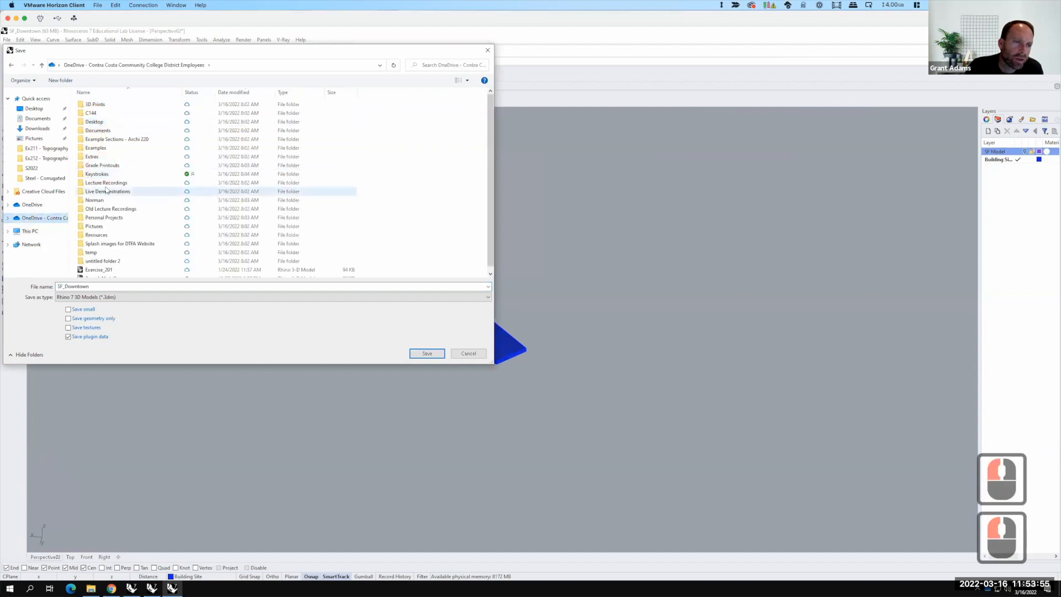
pyautogui.doubleClick(108, 192)
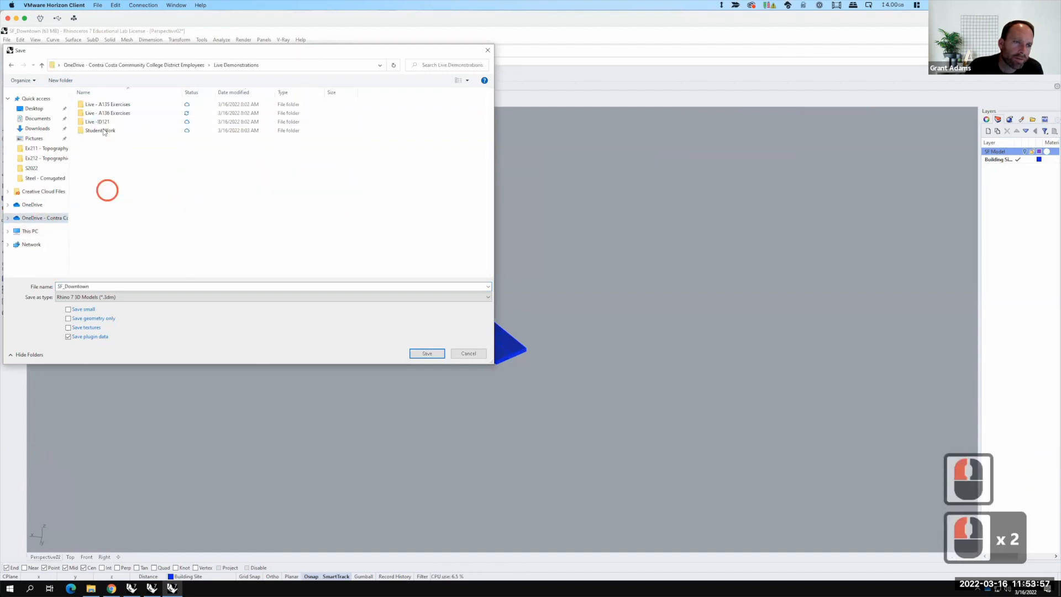
pyautogui.doubleClick(105, 114)
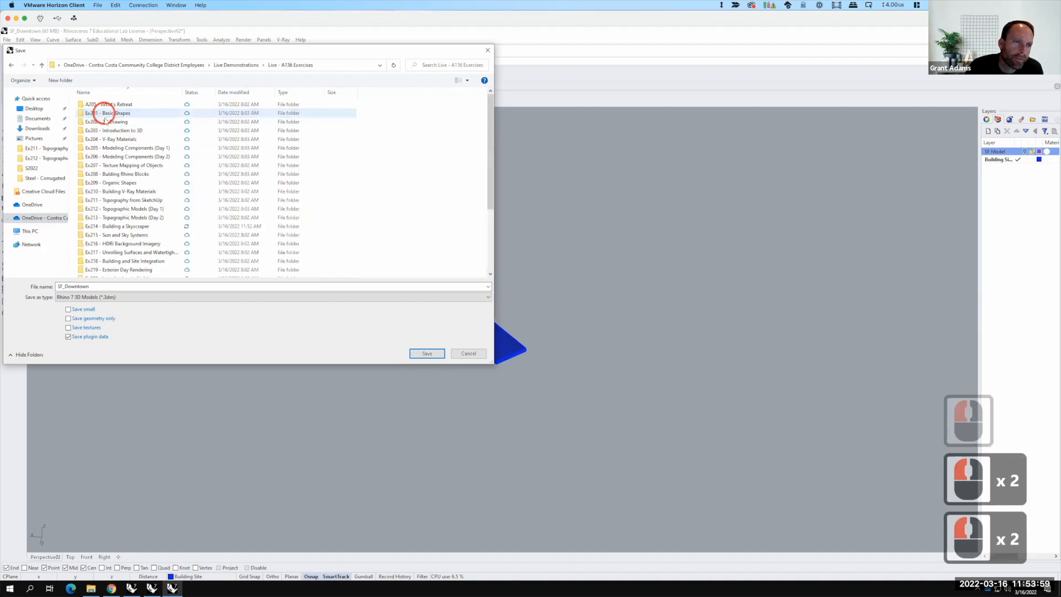
pyautogui.doubleClick(132, 226)
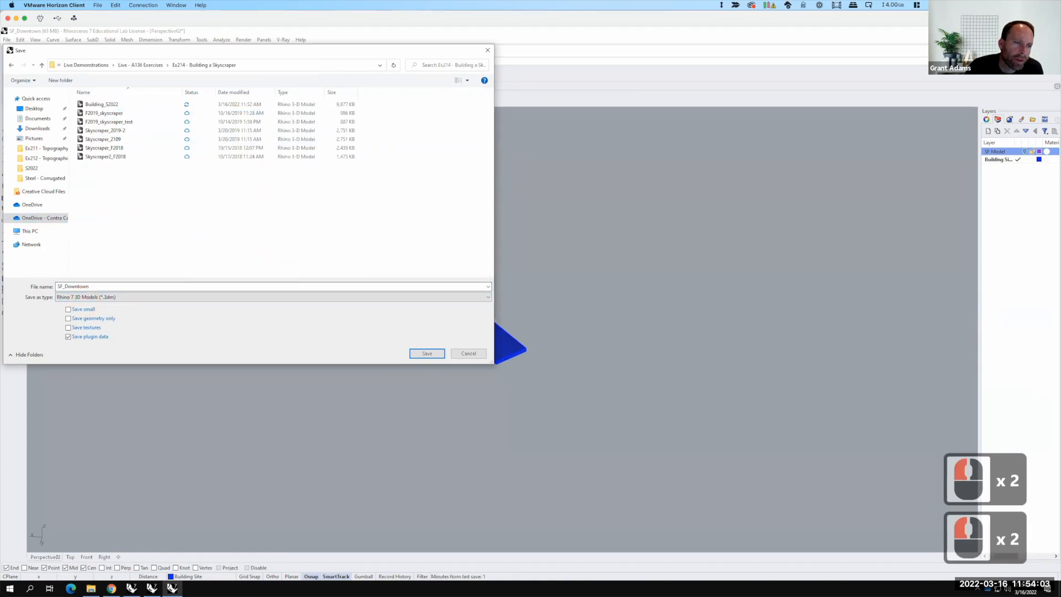
pyautogui.doubleClick(112, 288)
pyautogui.write('_S')
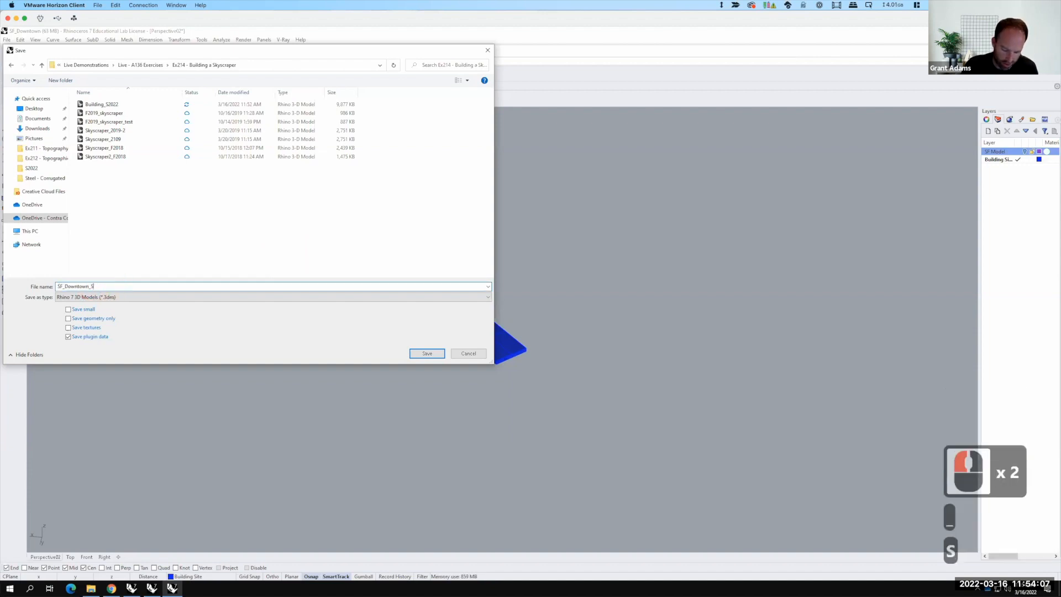
pyautogui.write('2022')
pyautogui.press('Return')
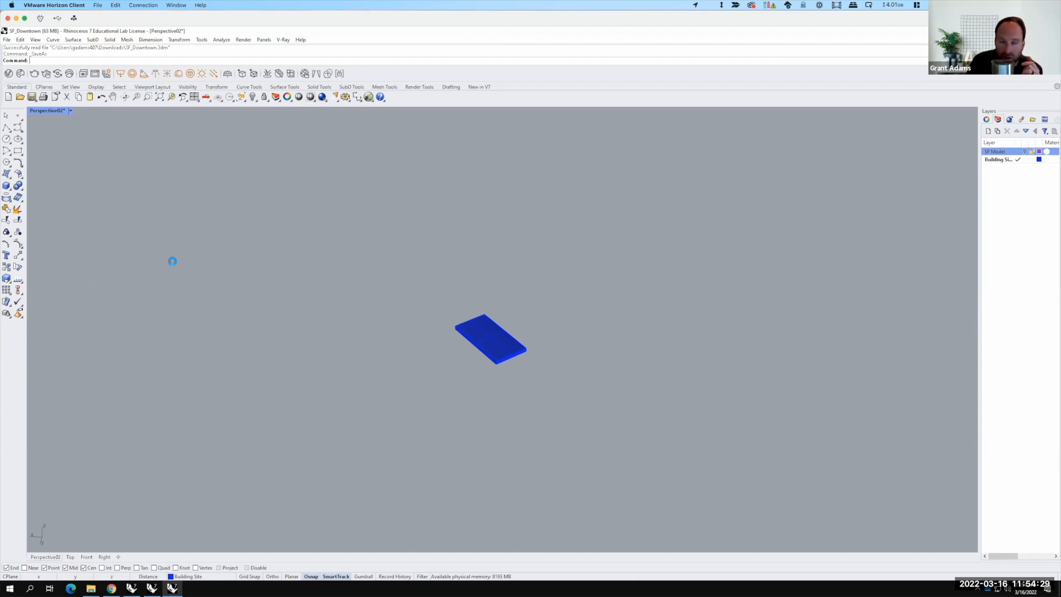
# Step: Start inserting a block instance from the file Building_S2022 in the Ex214 folder
pyautogui.press('F15')
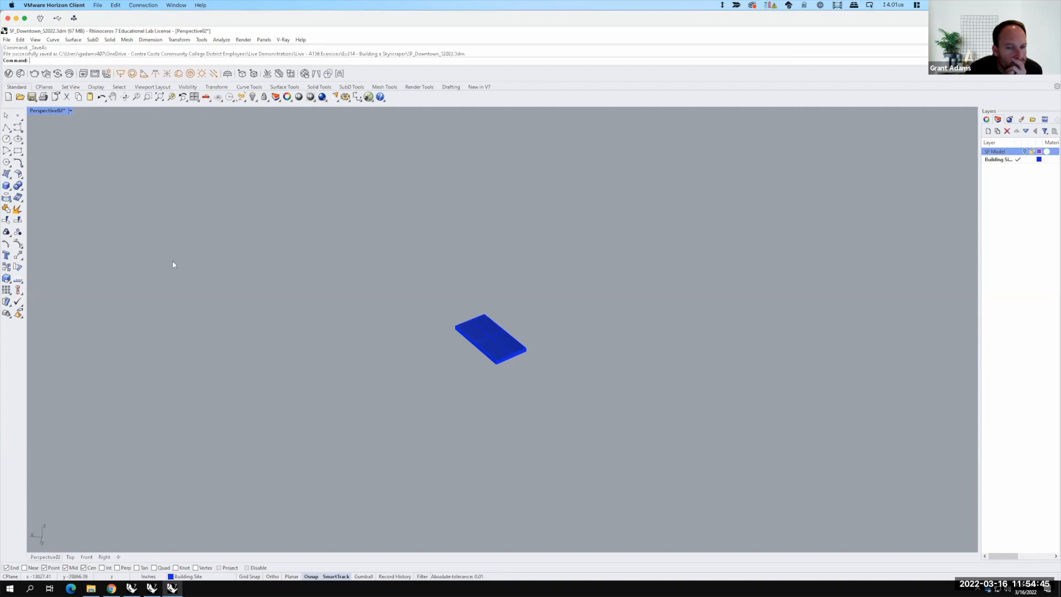
pyautogui.click(20, 40)
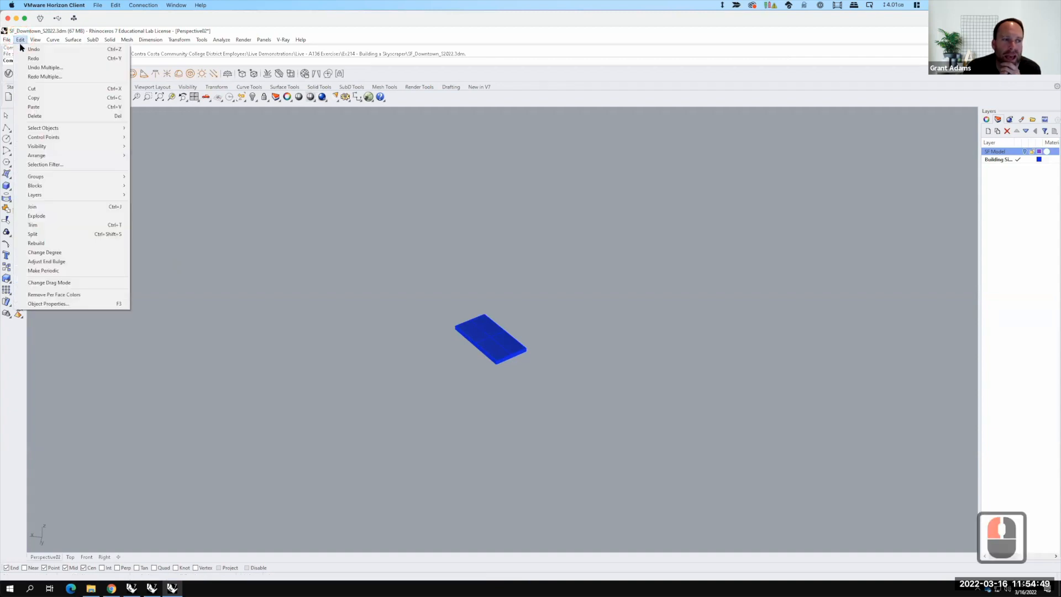
pyautogui.moveTo(55, 186)
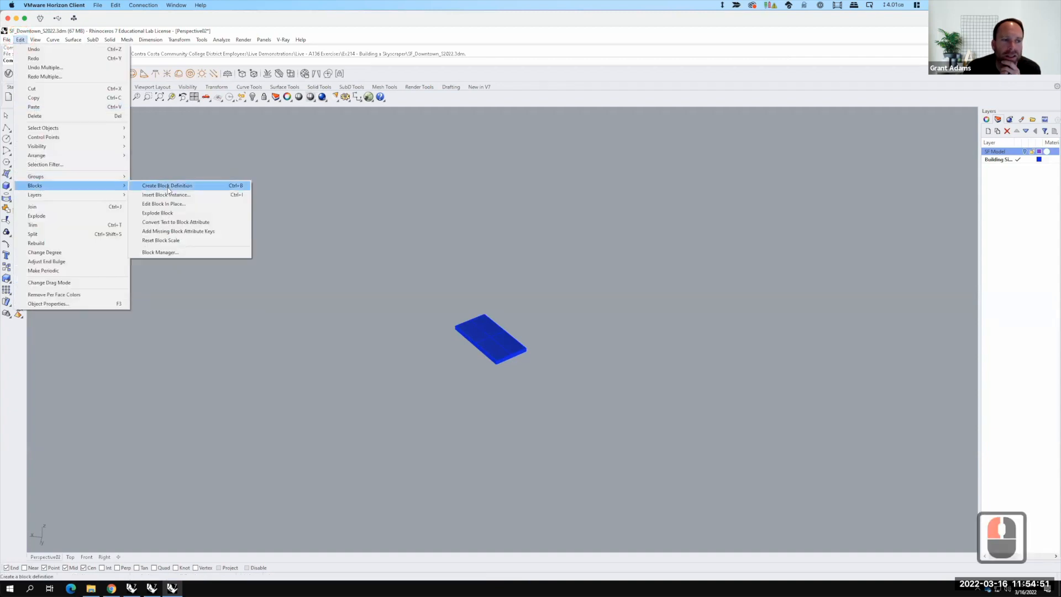
pyautogui.click(169, 197)
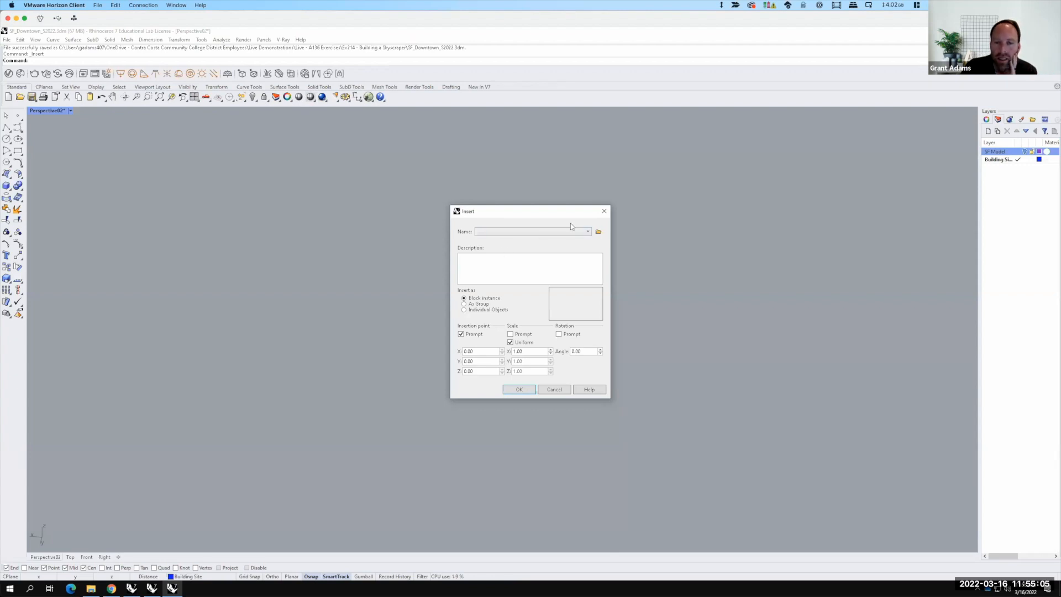
pyautogui.click(599, 232)
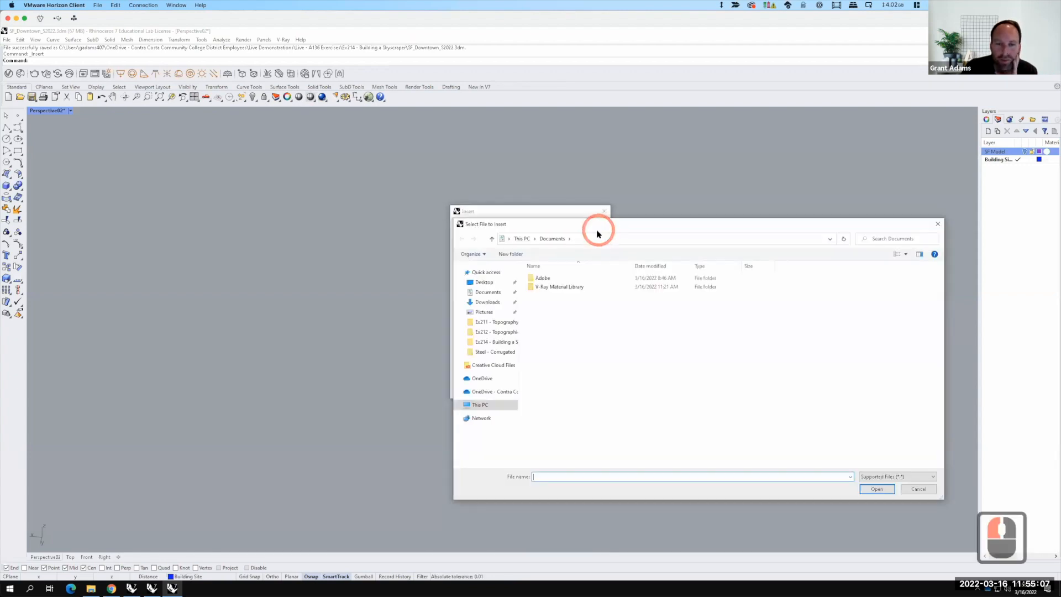
pyautogui.click(495, 341)
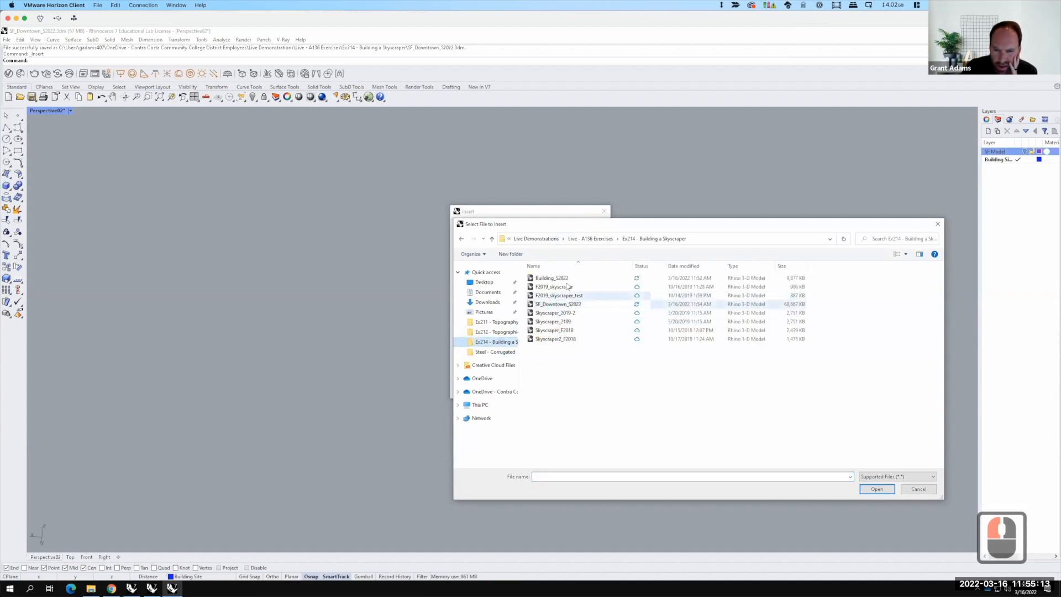
pyautogui.click(569, 277)
pyautogui.click(879, 488)
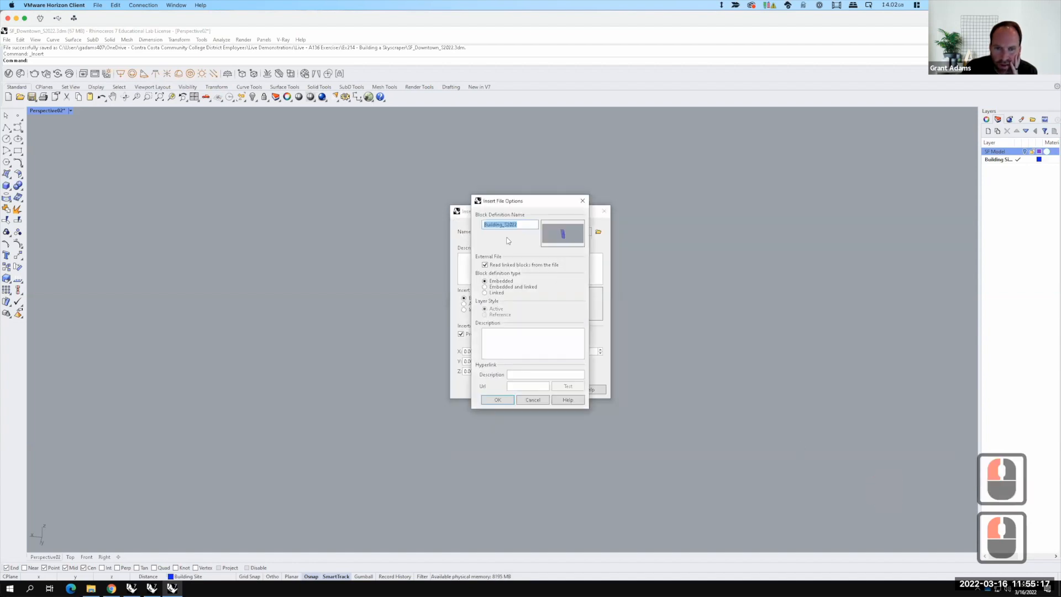
# Step: Set the block definition type to Linked with Reference layer style and confirm the insert
pyautogui.click(499, 293)
pyautogui.click(496, 317)
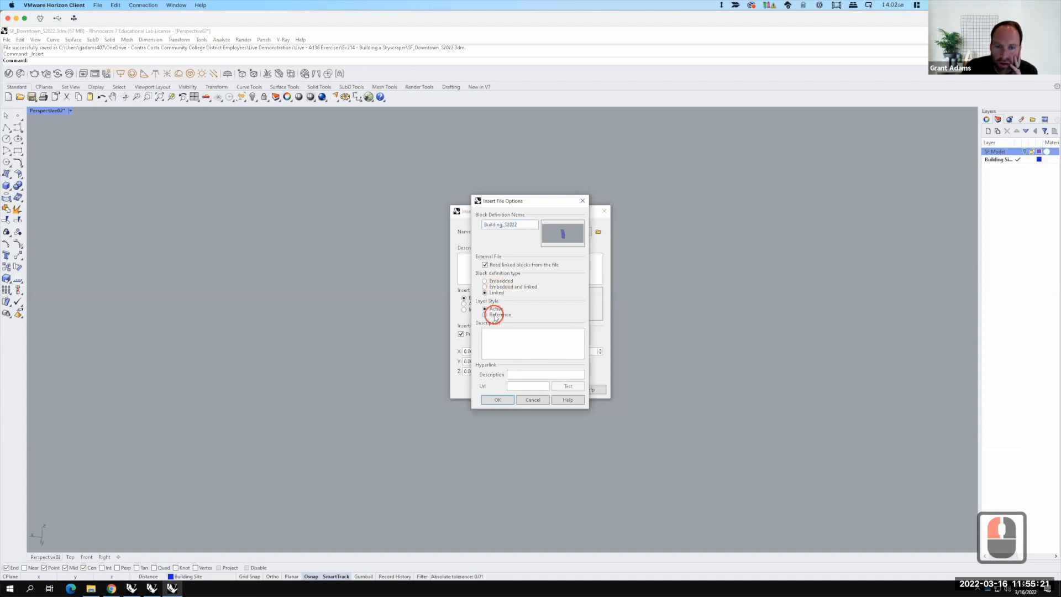
pyautogui.click(492, 401)
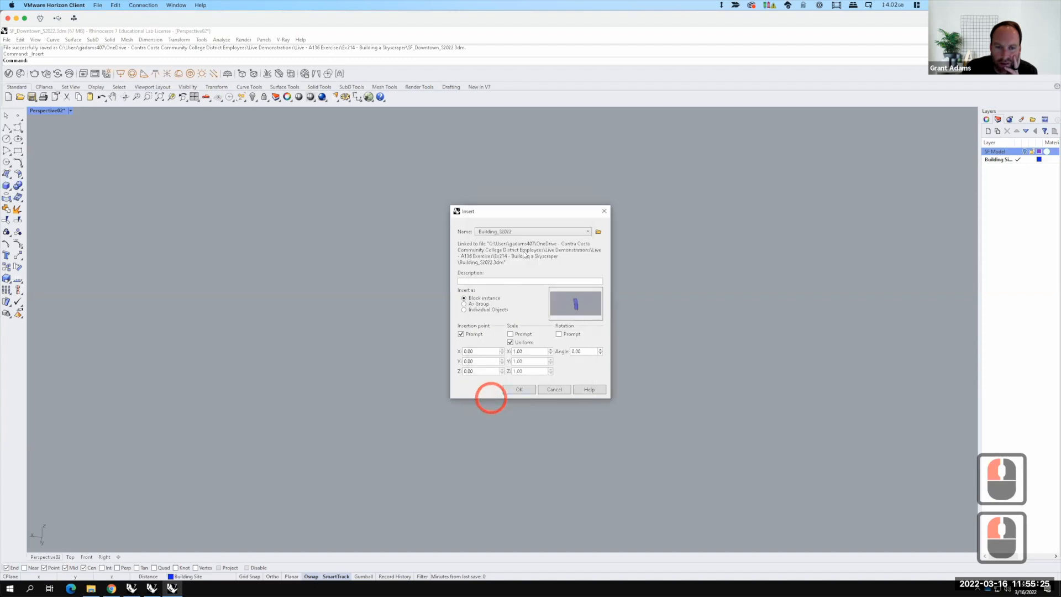
pyautogui.click(520, 390)
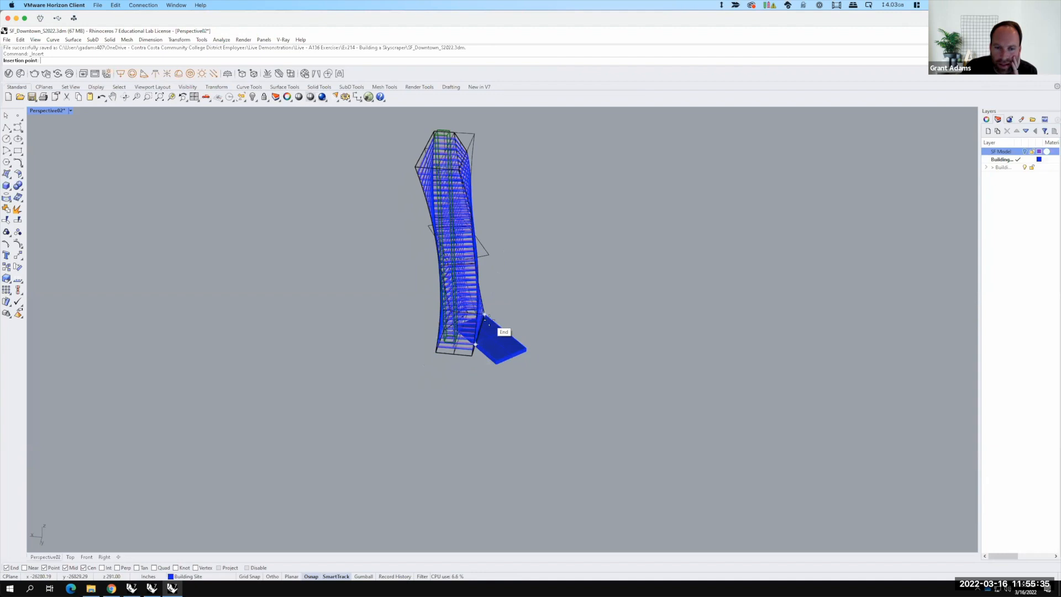
# Step: Place the building block's insertion point at the corner of the building site
pyautogui.scroll(2, 488, 324)
pyautogui.scroll(-3, 489, 332)
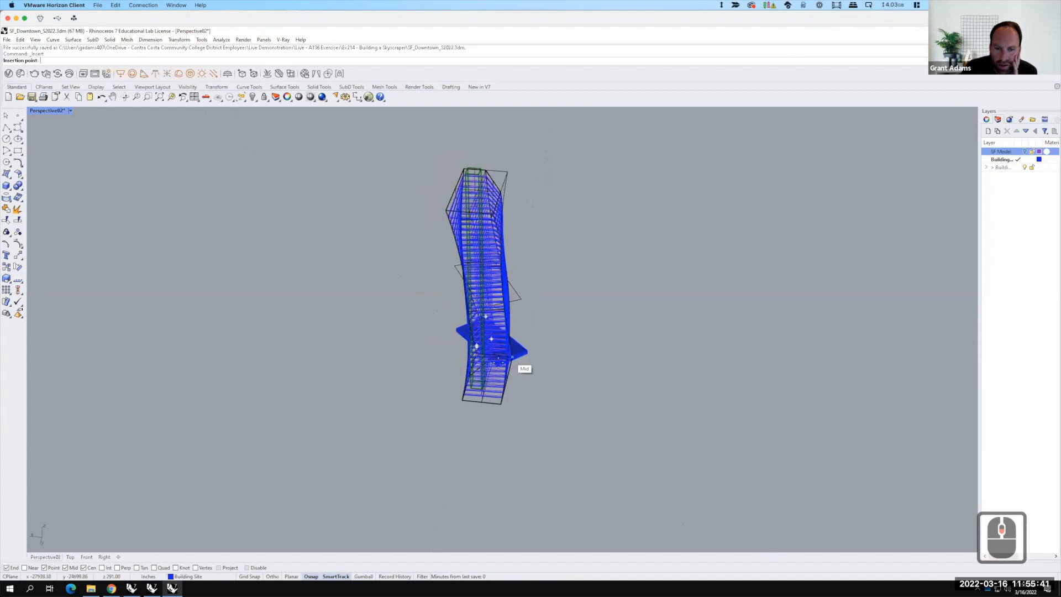
pyautogui.scroll(10, 513, 358)
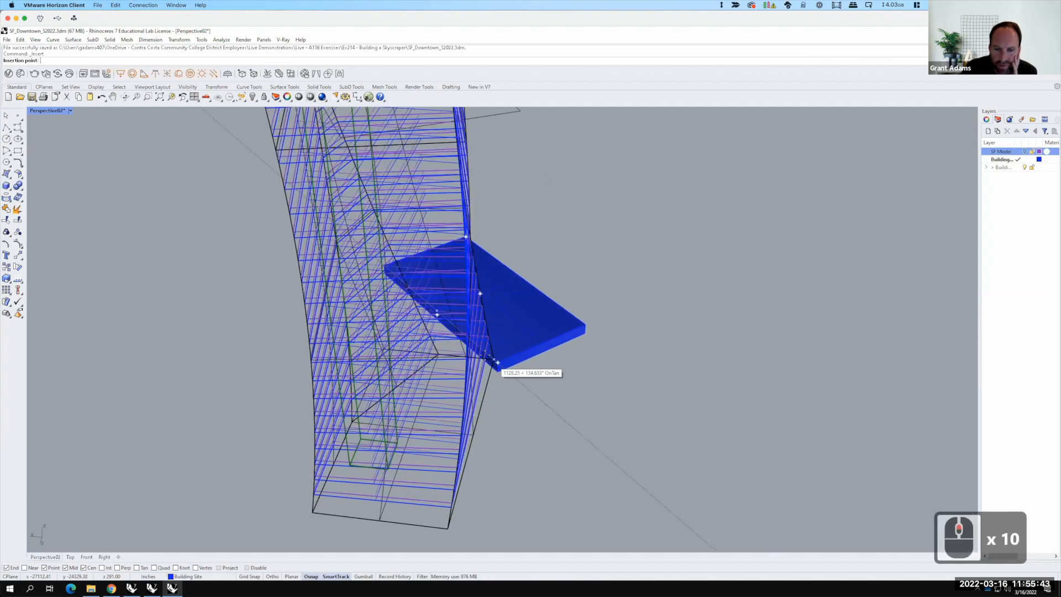
pyautogui.scroll(5, 498, 363)
pyautogui.click(504, 365)
# Step: Rotate the building block about the building site corner so its base edge aligns with the site's edge
pyautogui.scroll(-12, 493, 296)
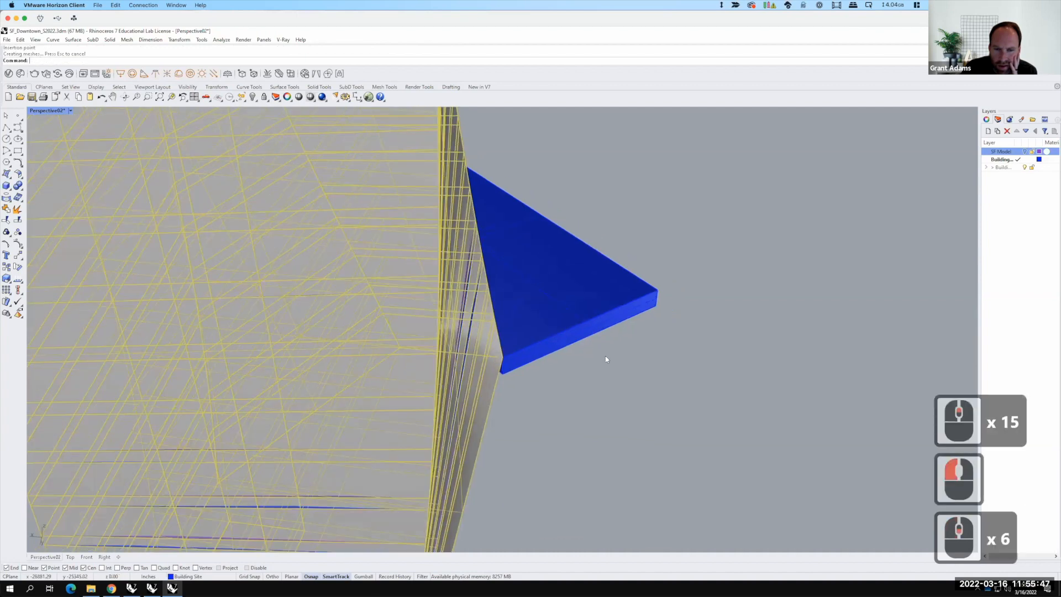
pyautogui.moveTo(550, 363); pyautogui.dragTo(514, 372, button='right')
pyautogui.scroll(-6, 557, 349)
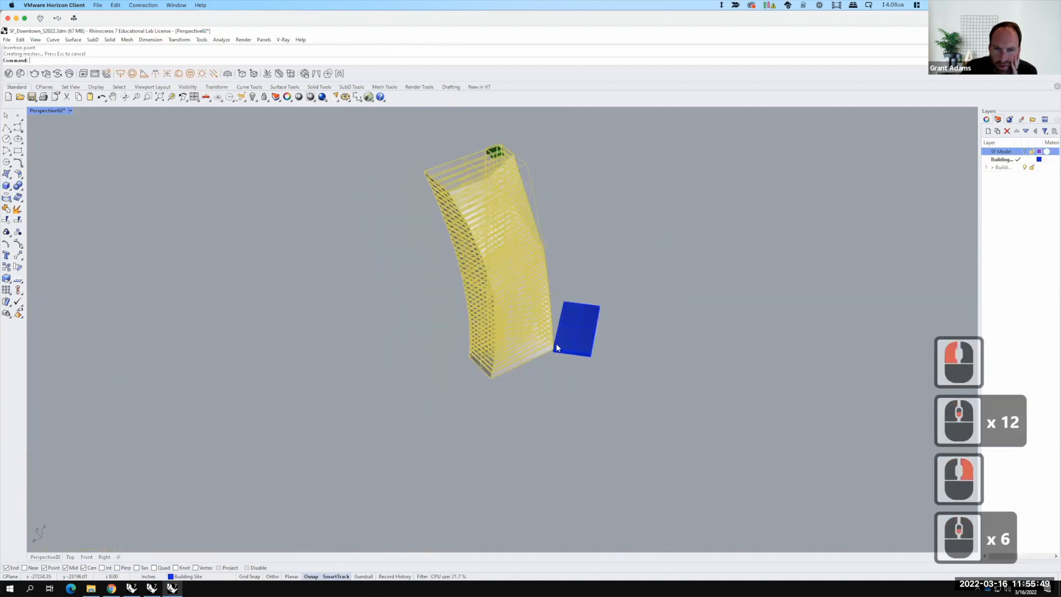
pyautogui.scroll(2, 551, 354)
pyautogui.scroll(4, 552, 357)
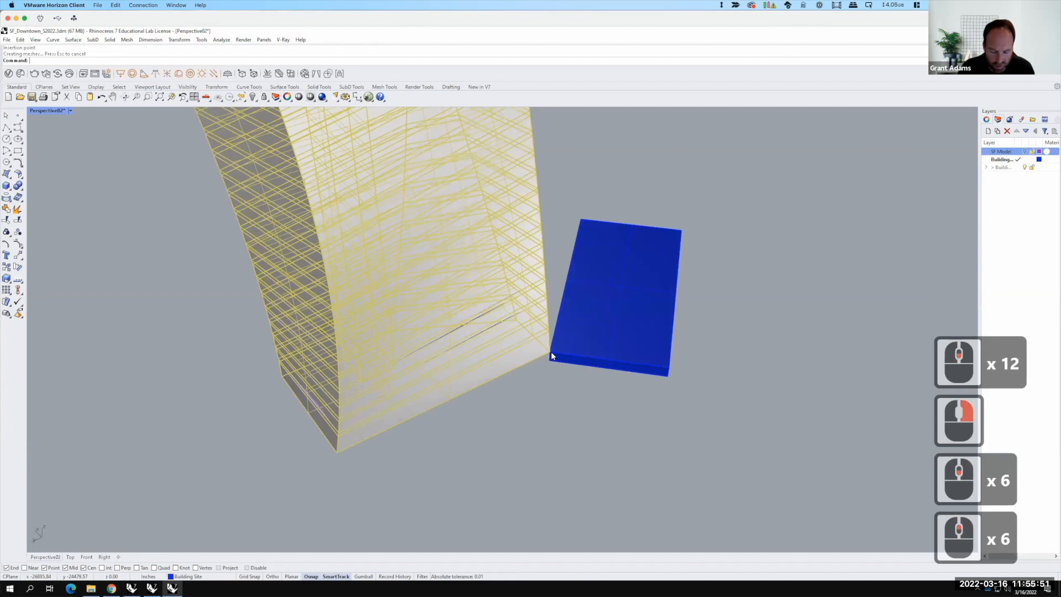
pyautogui.write('rot')
pyautogui.press('Return')
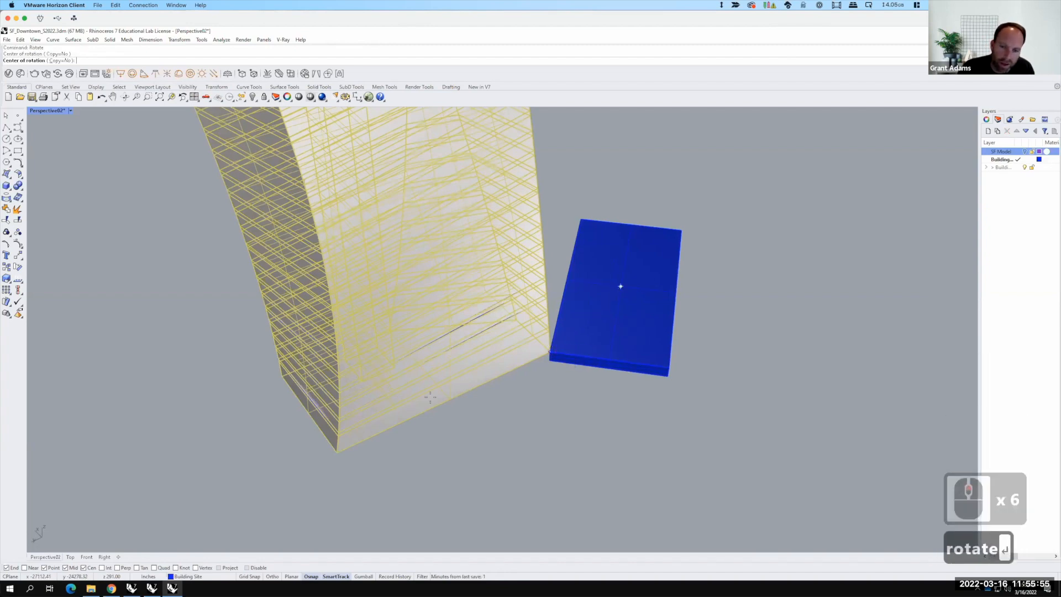
pyautogui.click(553, 352)
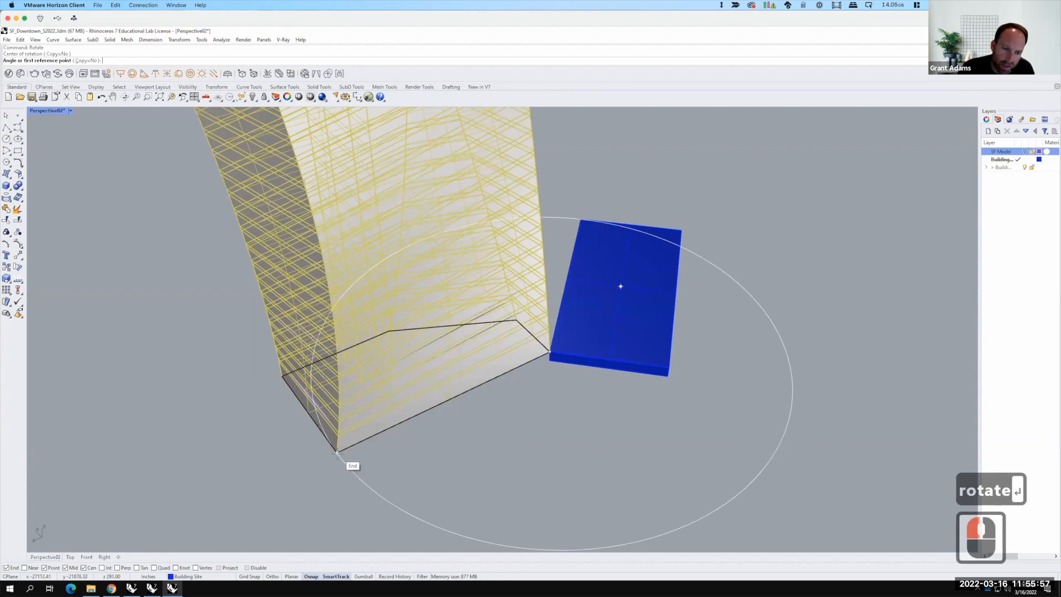
pyautogui.click(336, 452)
pyautogui.moveTo(562, 396); pyautogui.dragTo(669, 354, button='right')
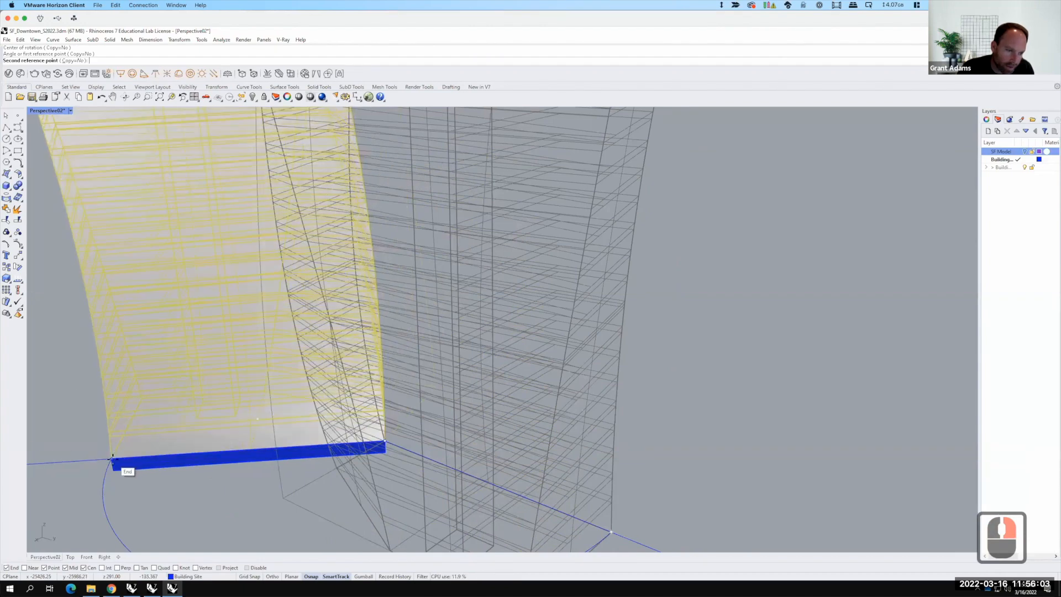
pyautogui.click(114, 455)
pyautogui.click(236, 426)
# Step: Turn on the SF Model layer to show the downtown city around the building
pyautogui.scroll(-5, 576, 440)
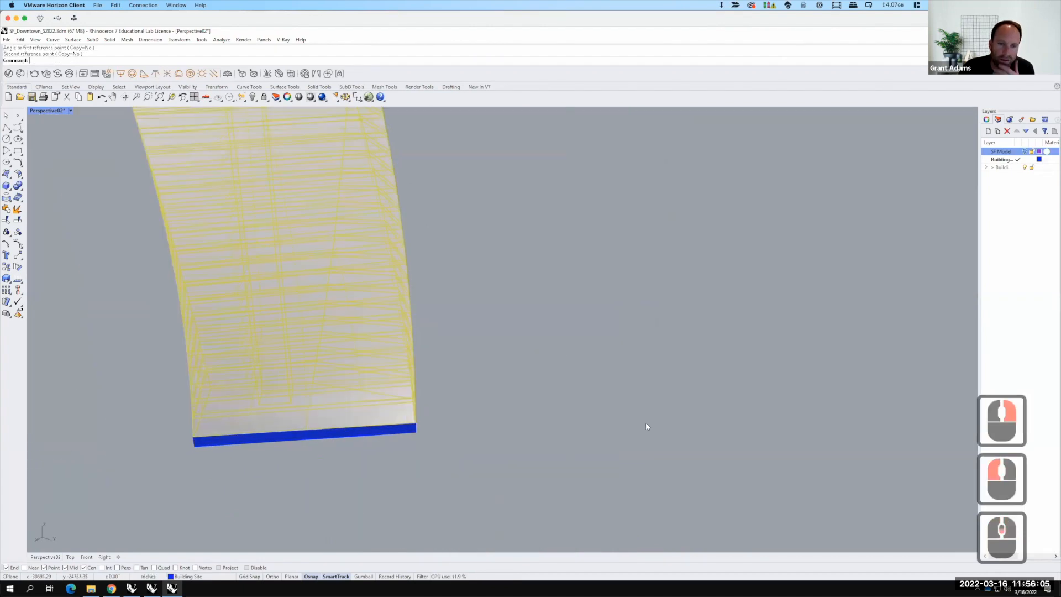
pyautogui.moveTo(543, 451); pyautogui.dragTo(540, 450, button='right')
pyautogui.scroll(-5, 540, 450)
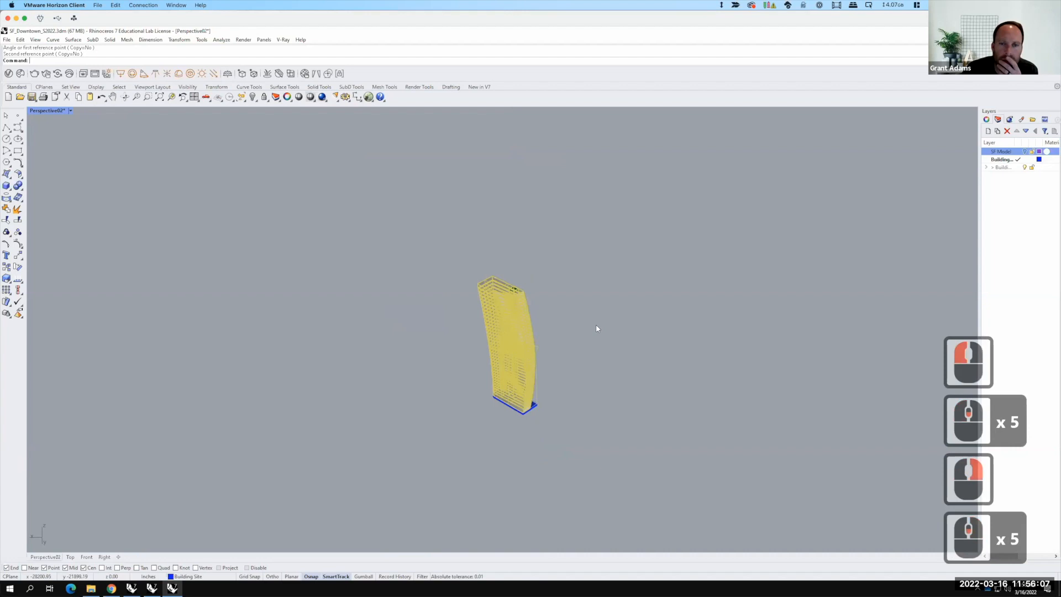
pyautogui.click(612, 303)
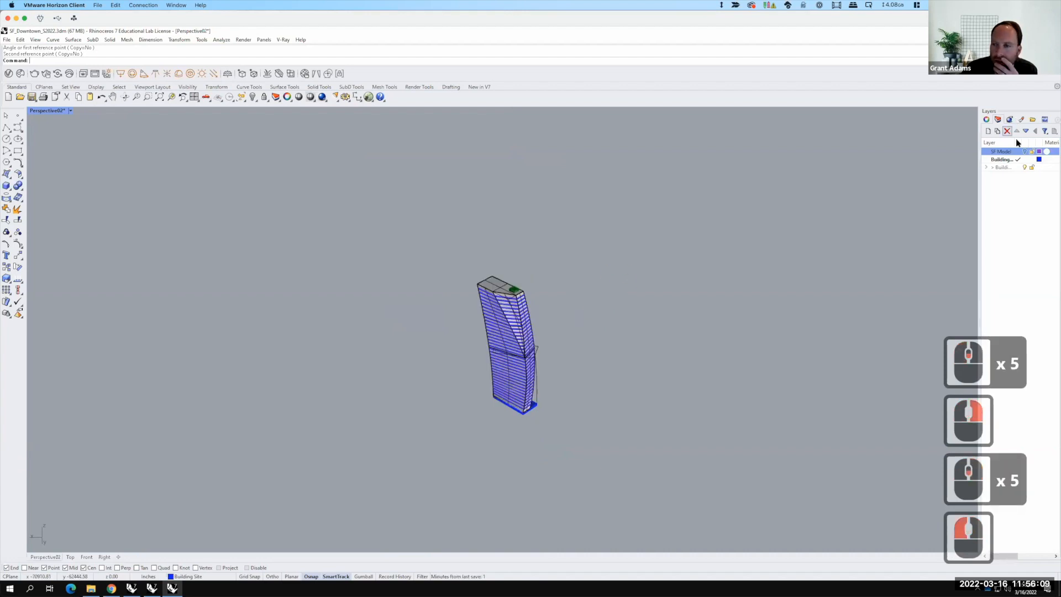
pyautogui.click(1026, 152)
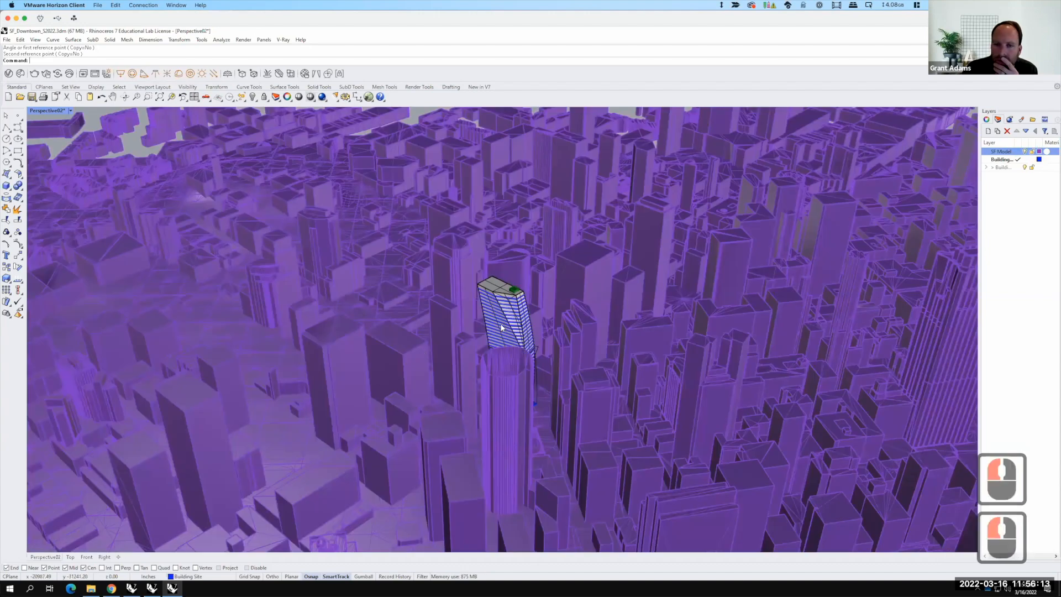
# Step: Open the Sun Angle Calculator and set the location to San Francisco, CA, USA
pyautogui.scroll(3, 519, 364)
pyautogui.scroll(-1, 578, 419)
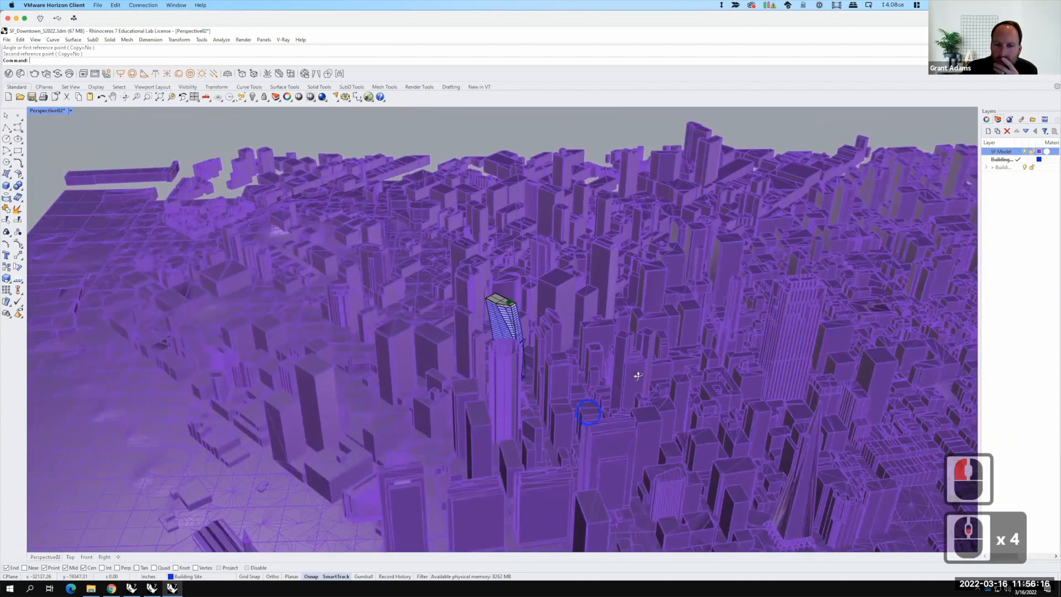
pyautogui.moveTo(638, 376)
pyautogui.mouseDown(button='right')
pyautogui.moveTo(665, 388)
pyautogui.moveTo(568, 412)
pyautogui.moveTo(598, 376)
pyautogui.moveTo(243, 159)
pyautogui.moveTo(230, 163)
pyautogui.mouseUp(button='right')
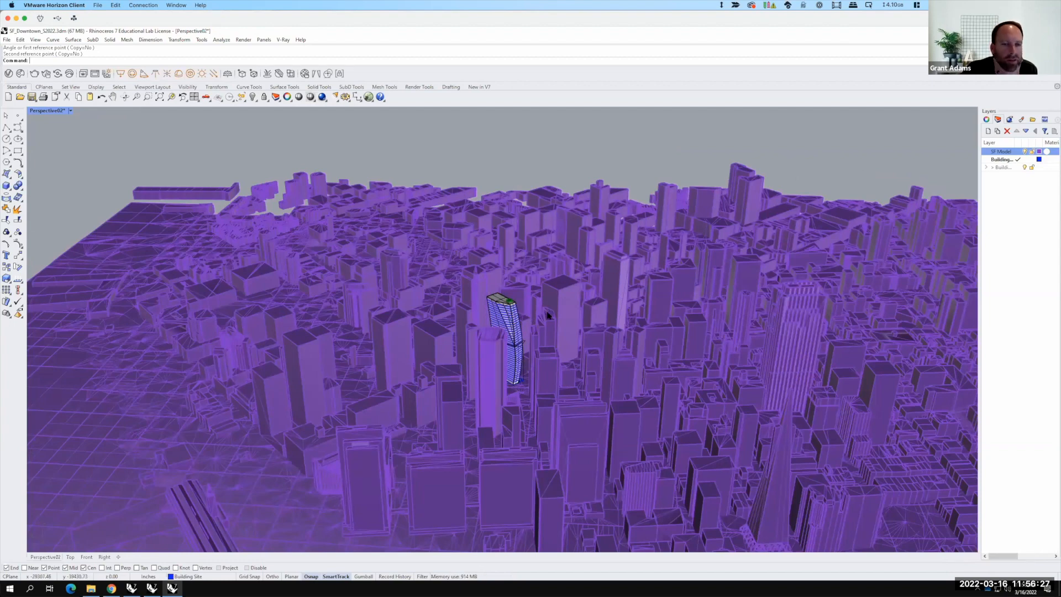
pyautogui.press('F15')
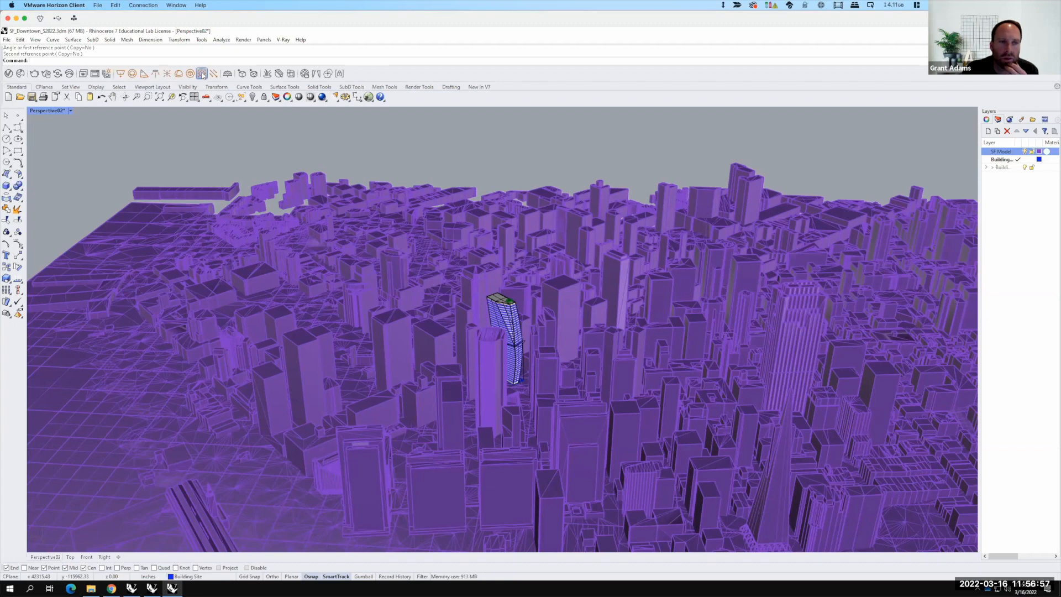
pyautogui.click(202, 74)
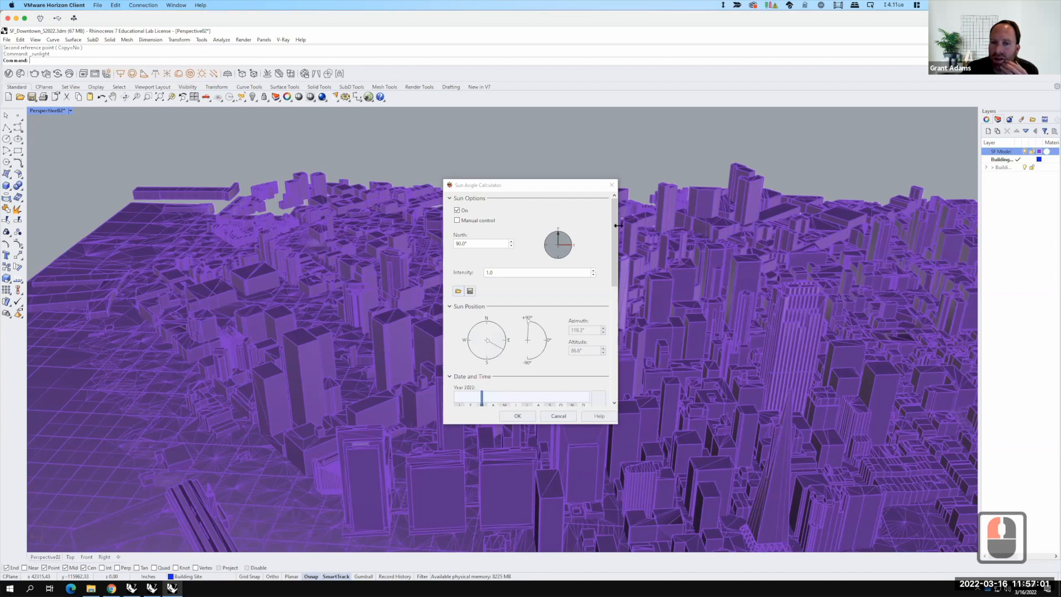
pyautogui.moveTo(616, 229); pyautogui.dragTo(619, 348)
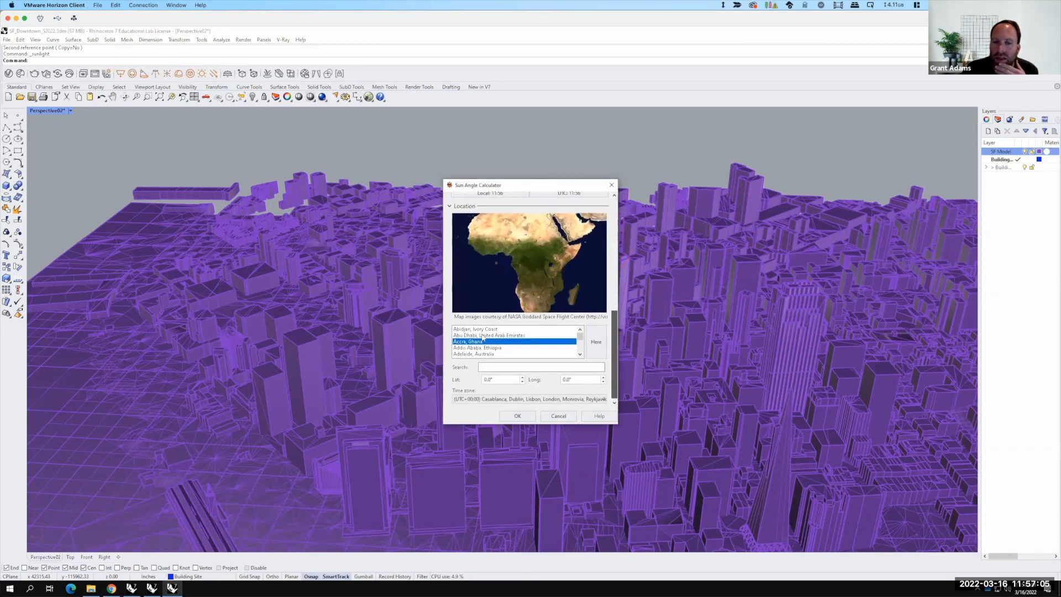
pyautogui.click(484, 368)
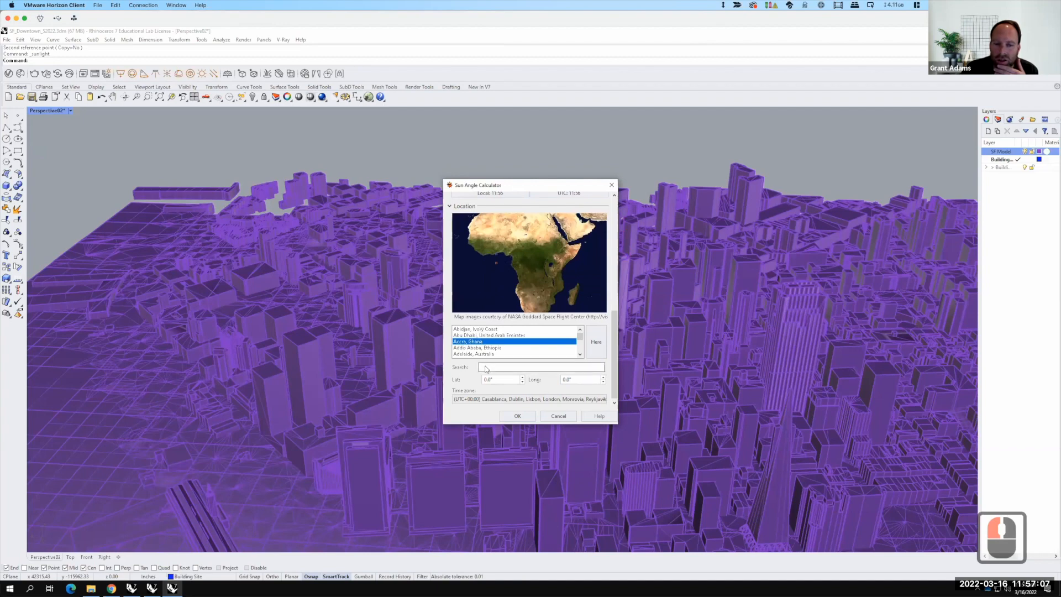
pyautogui.click(484, 369)
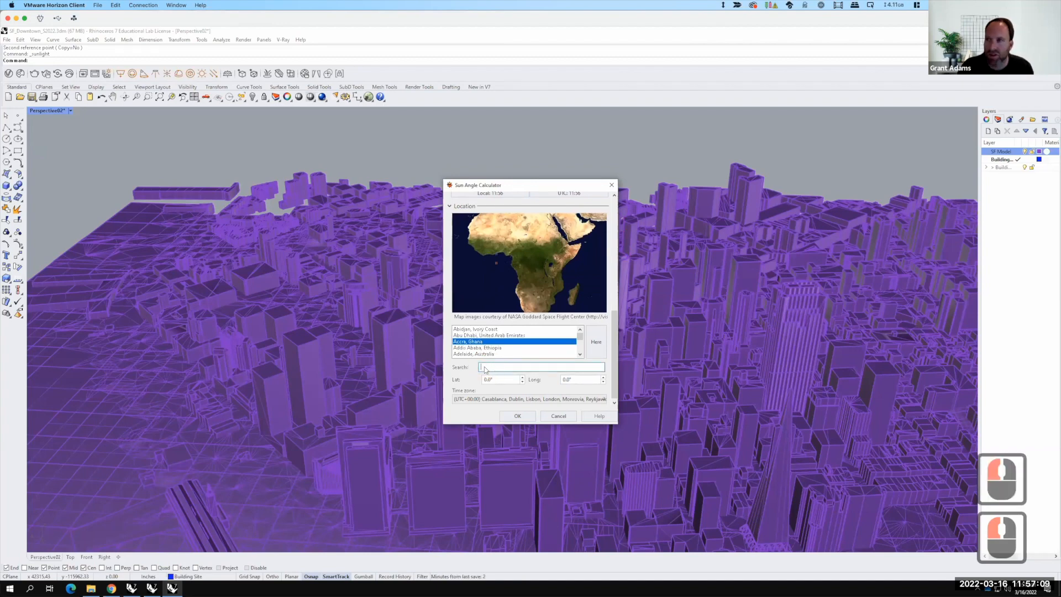
pyautogui.write('San Fran')
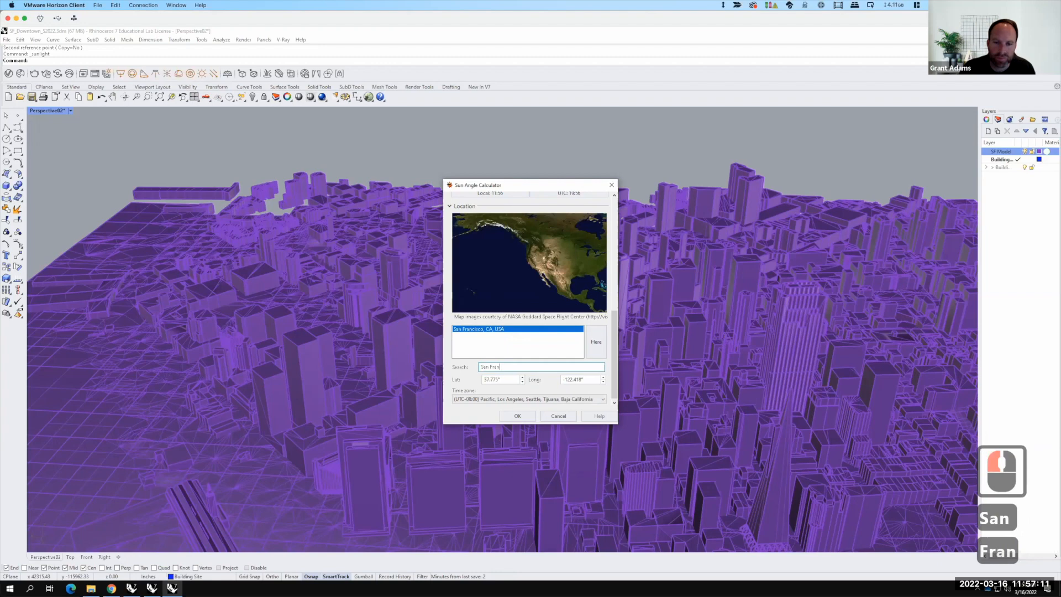
pyautogui.click(475, 334)
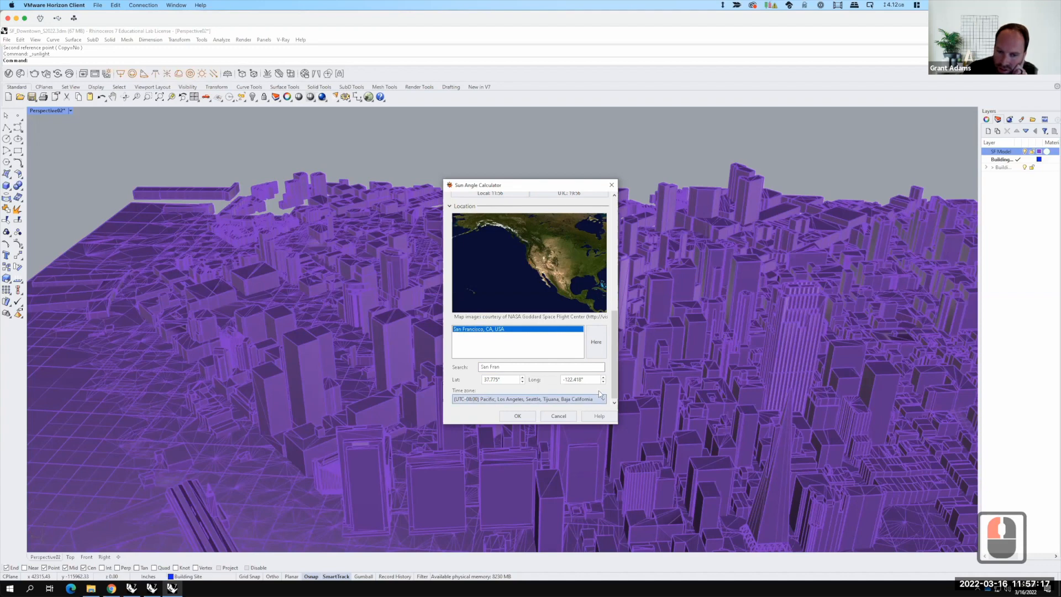
# Step: Enable daylight saving, set the sun time to about 8:32 AM and confirm the sun settings
pyautogui.moveTo(617, 338); pyautogui.dragTo(615, 300)
pyautogui.moveTo(483, 250)
pyautogui.mouseDown()
pyautogui.moveTo(549, 248)
pyautogui.moveTo(506, 250)
pyautogui.mouseUp()
pyautogui.moveTo(484, 254); pyautogui.dragTo(494, 255)
pyautogui.press('F15')
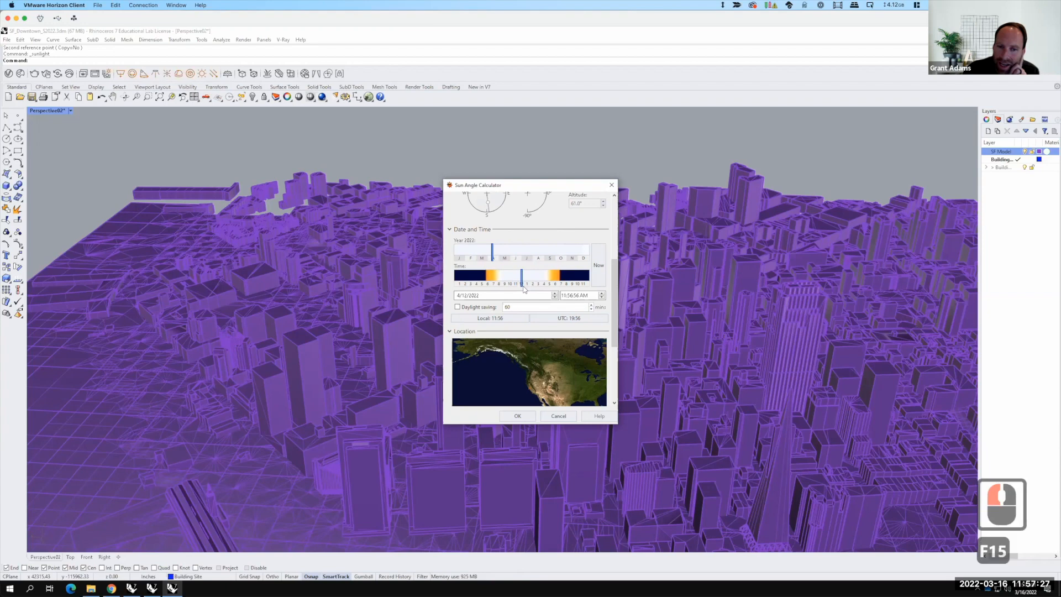
pyautogui.moveTo(520, 281)
pyautogui.mouseDown()
pyautogui.moveTo(501, 281)
pyautogui.moveTo(556, 280)
pyautogui.moveTo(499, 283)
pyautogui.mouseUp()
pyautogui.click(457, 307)
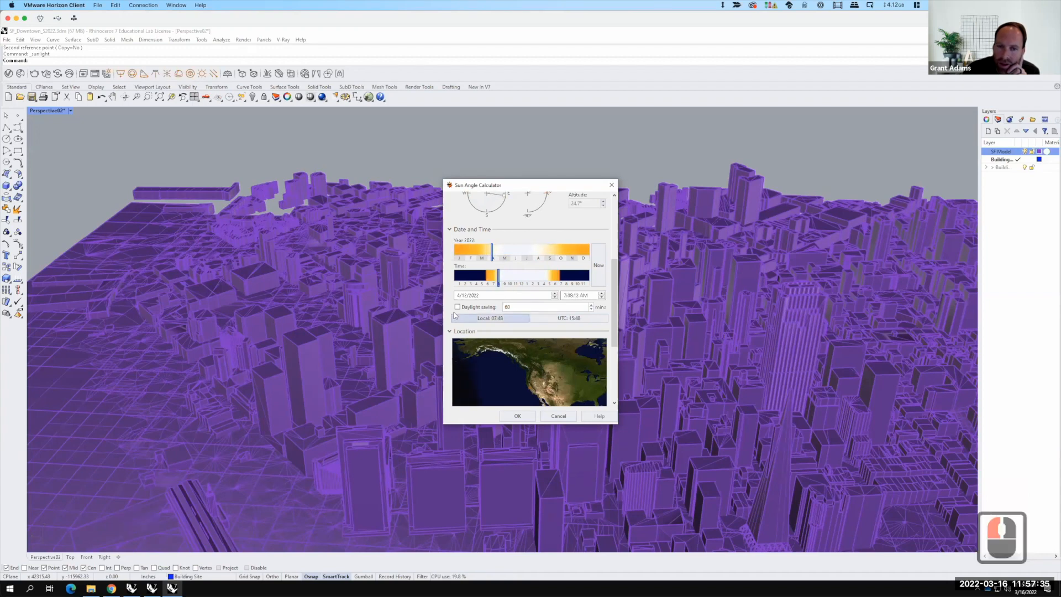
pyautogui.click(457, 308)
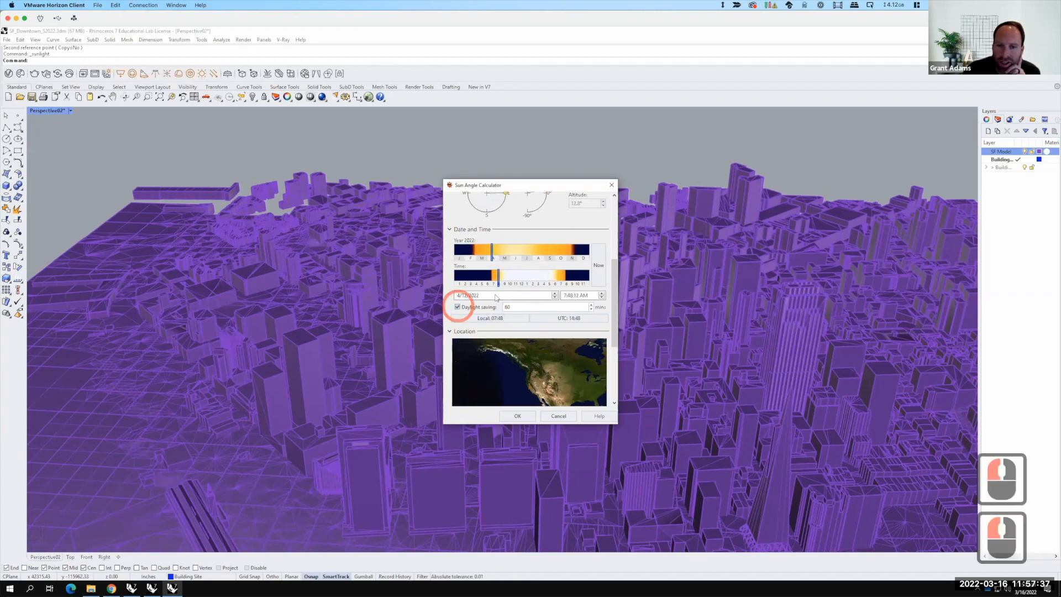
pyautogui.moveTo(499, 282); pyautogui.dragTo(502, 282)
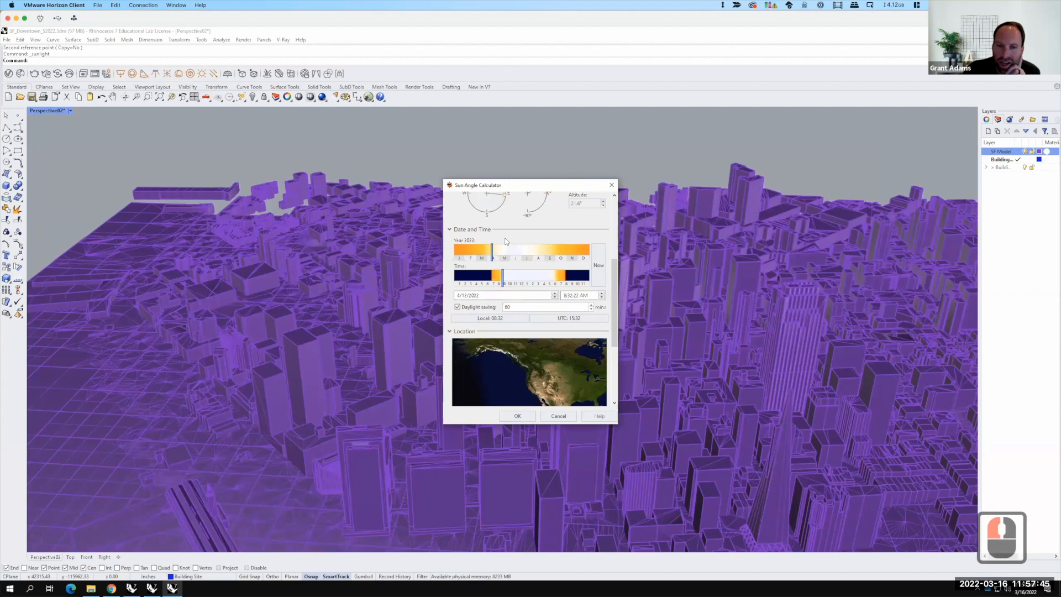
pyautogui.click(518, 416)
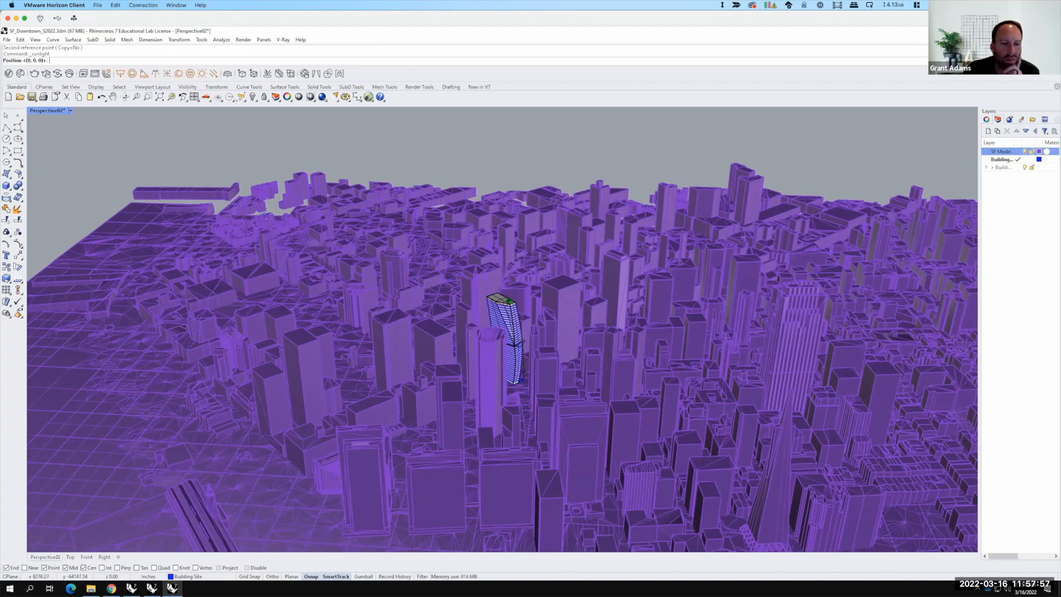
# Step: Create a new layer named Environment with a sublayer named Sun
pyautogui.scroll(3, 496, 301)
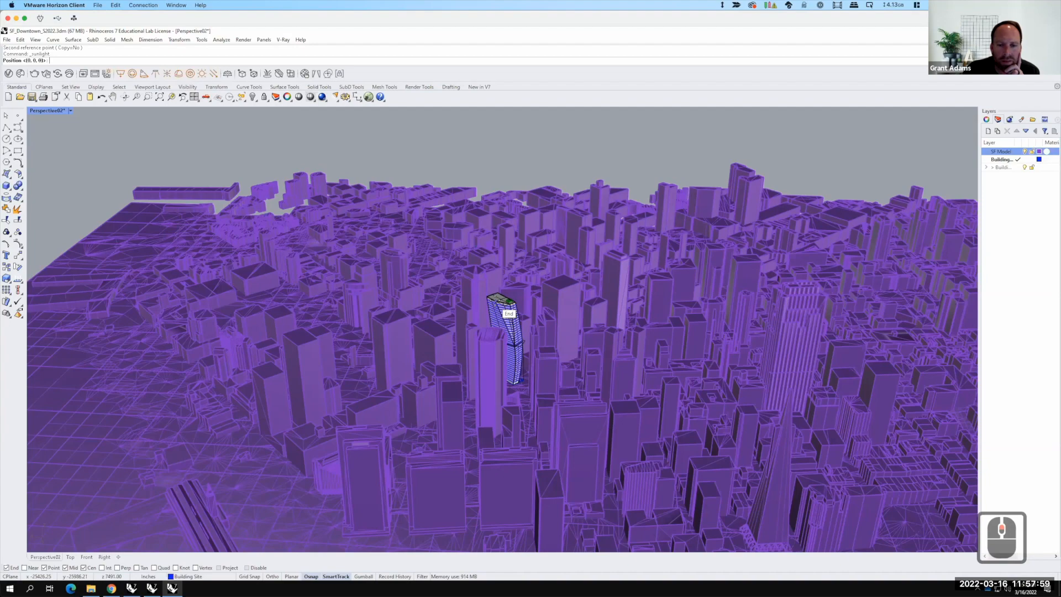
pyautogui.scroll(3, 489, 293)
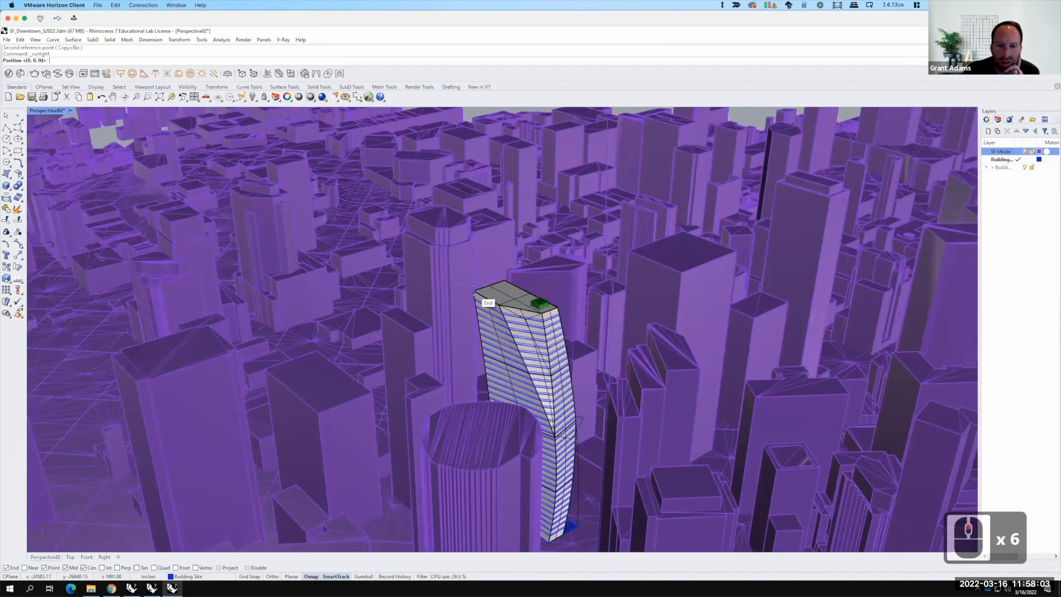
pyautogui.click(471, 290)
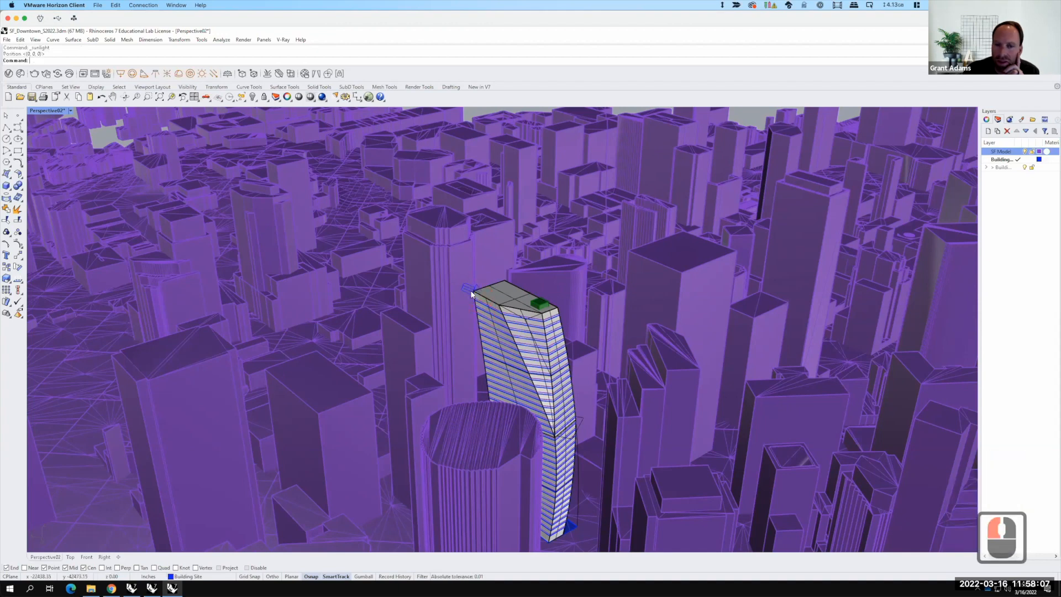
pyautogui.click(989, 132)
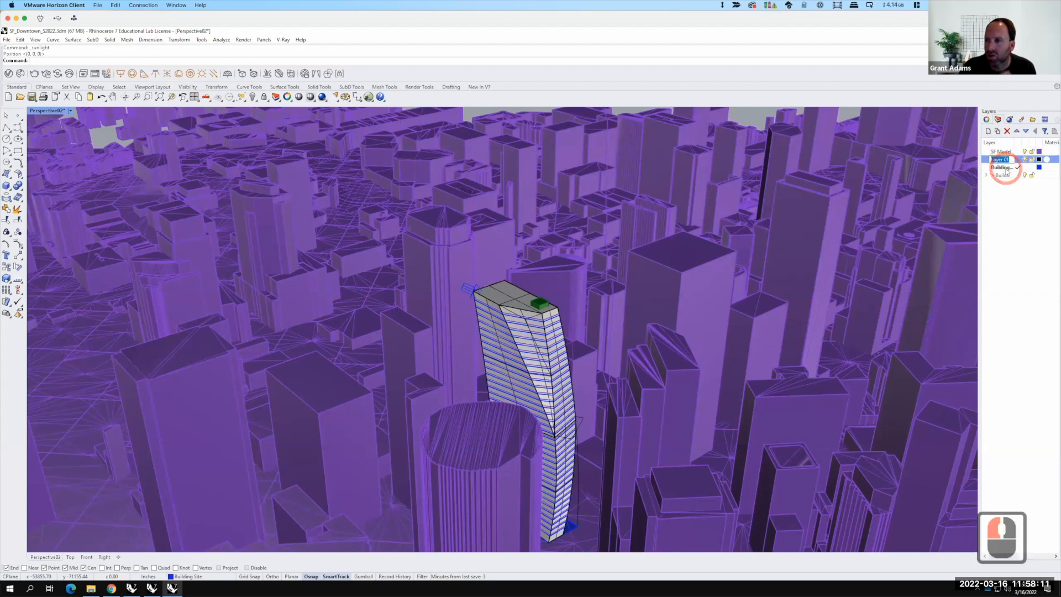
pyautogui.write('Sun')
pyautogui.press('BackSpace')
pyautogui.press('BackSpace')
pyautogui.press('BackSpace')
pyautogui.press('BackSpace')
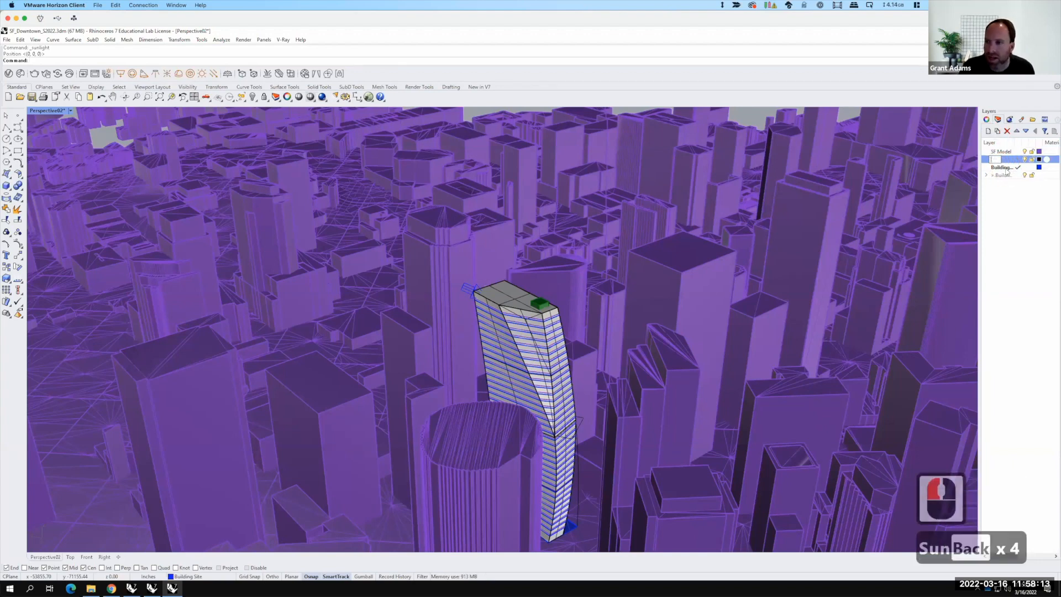
pyautogui.write('Env')
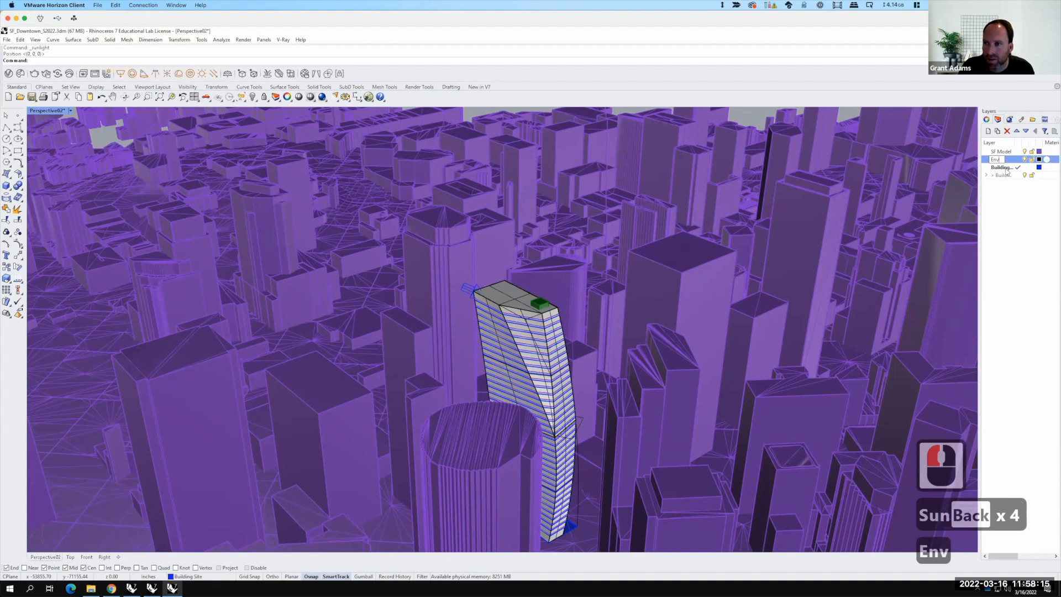
pyautogui.write('ironment')
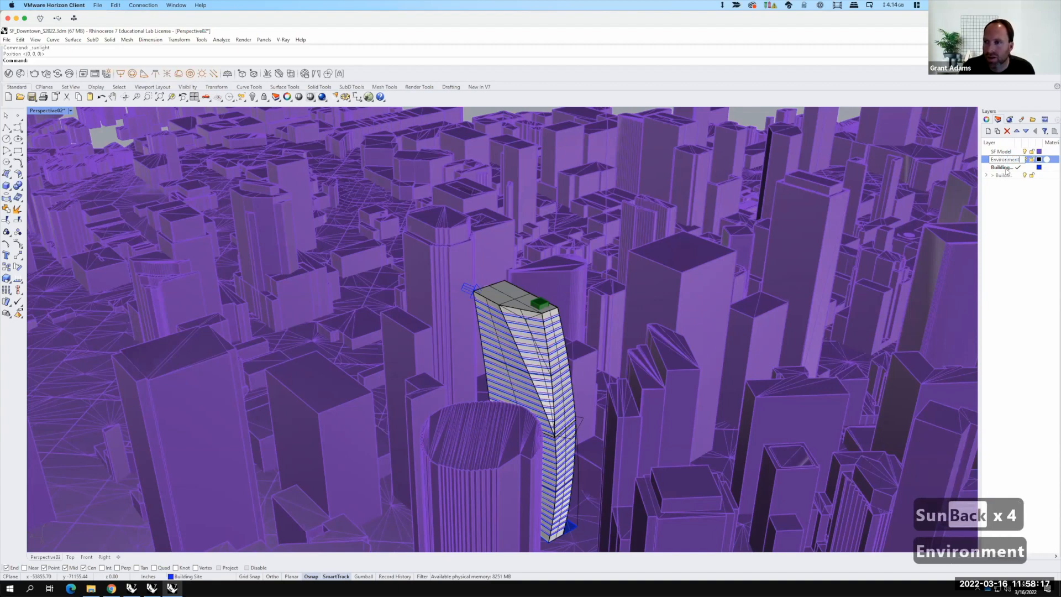
pyautogui.click(997, 131)
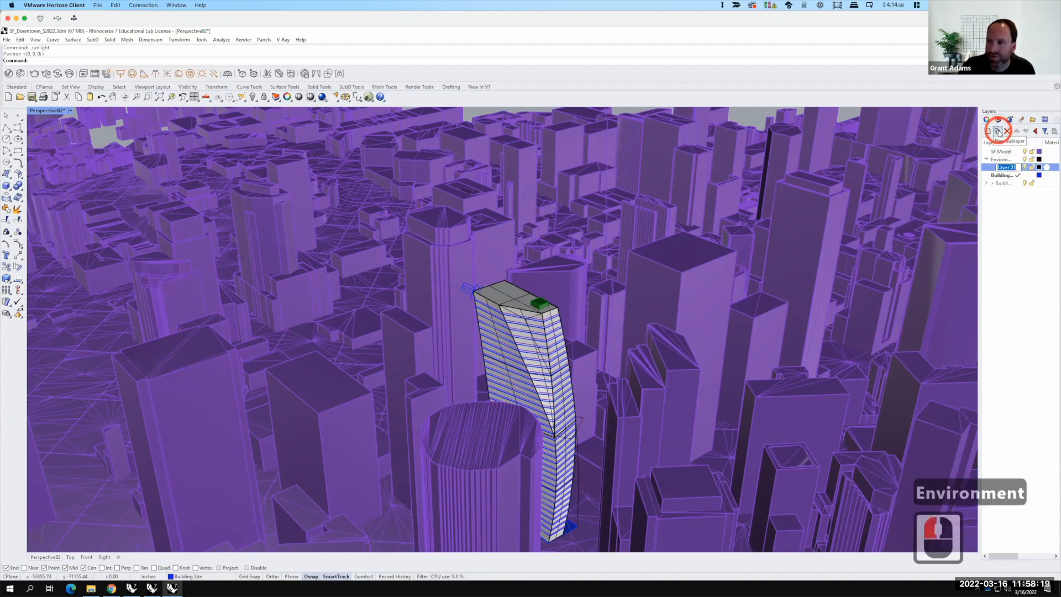
pyautogui.write('Sun')
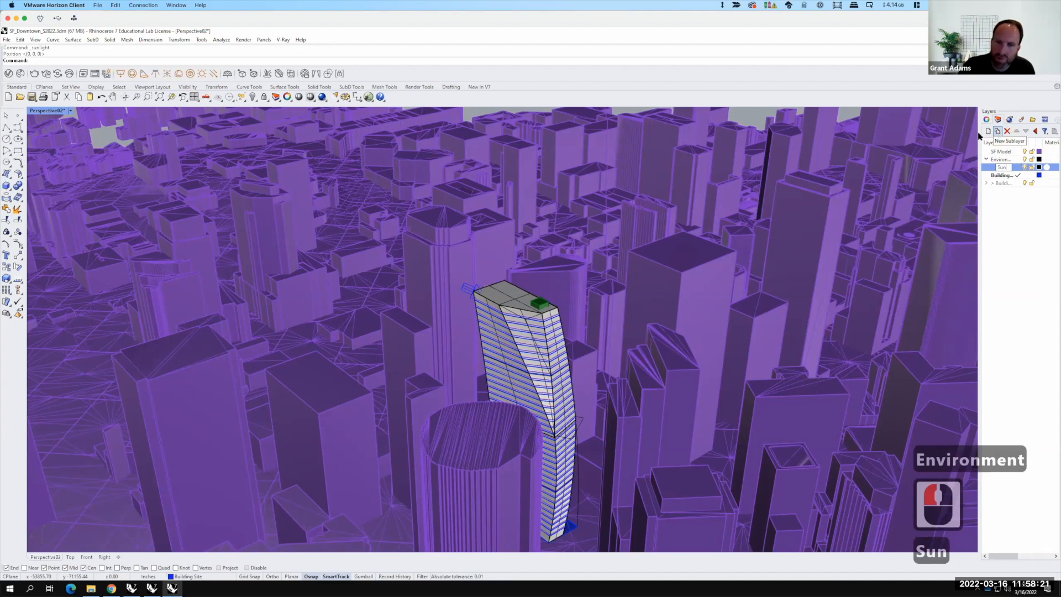
# Step: Move the sun light object onto the Sun layer and deselect it
pyautogui.click(465, 288)
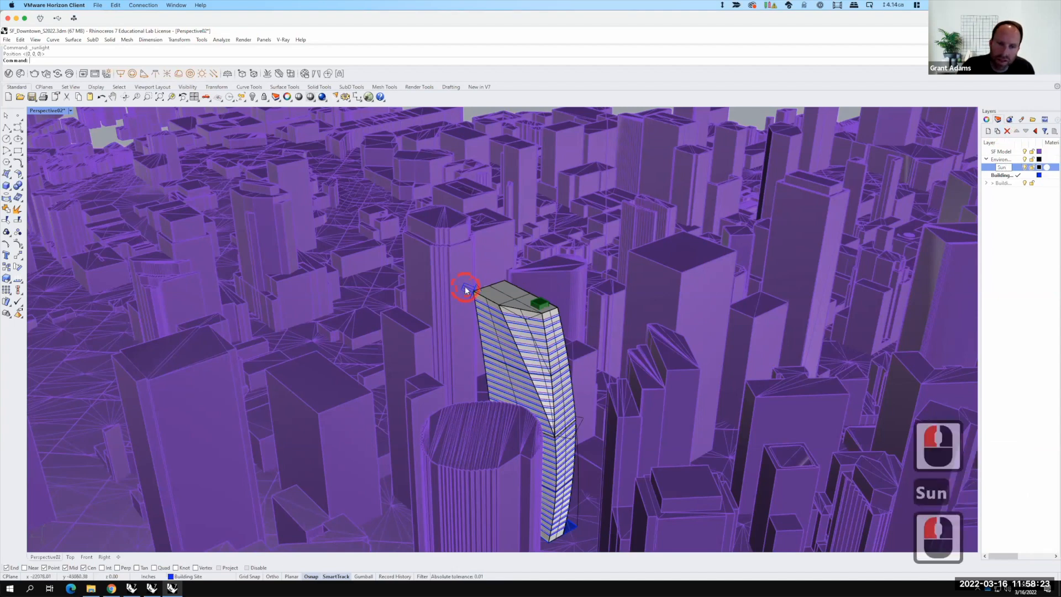
pyautogui.rightClick(1003, 167)
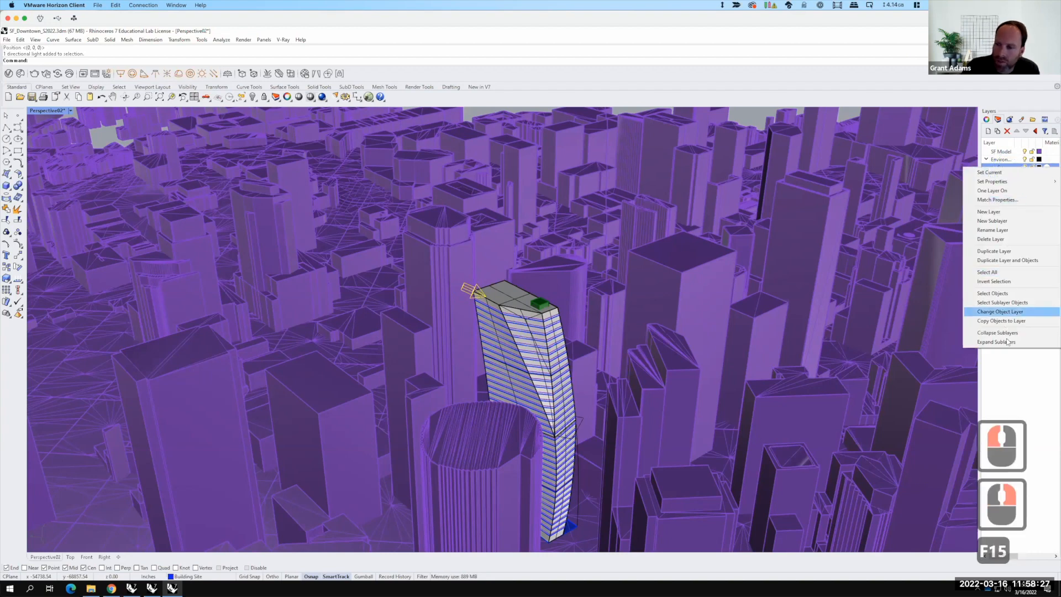
pyautogui.click(1003, 313)
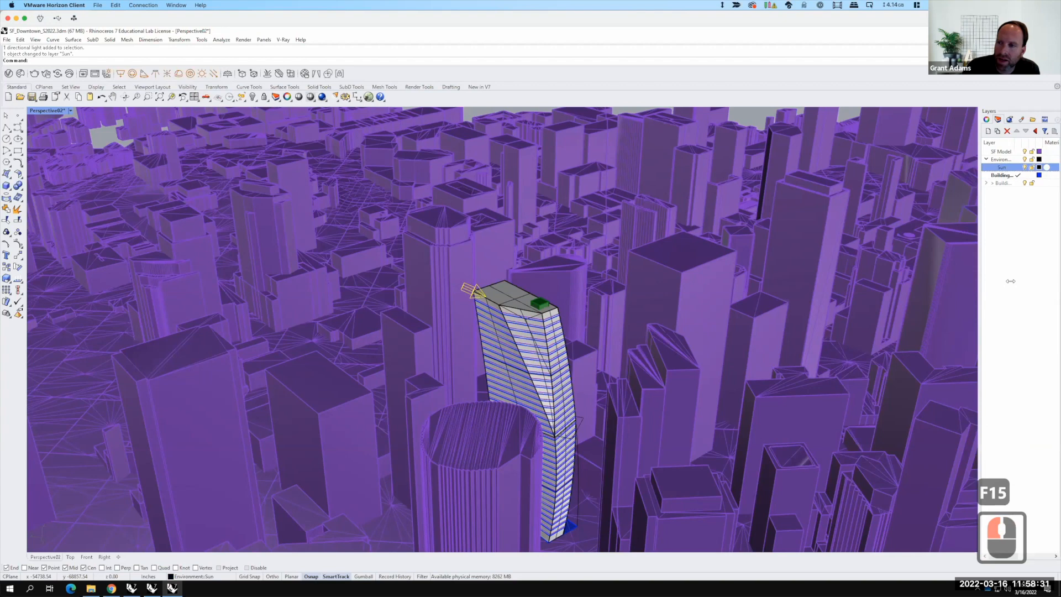
pyautogui.click(756, 119)
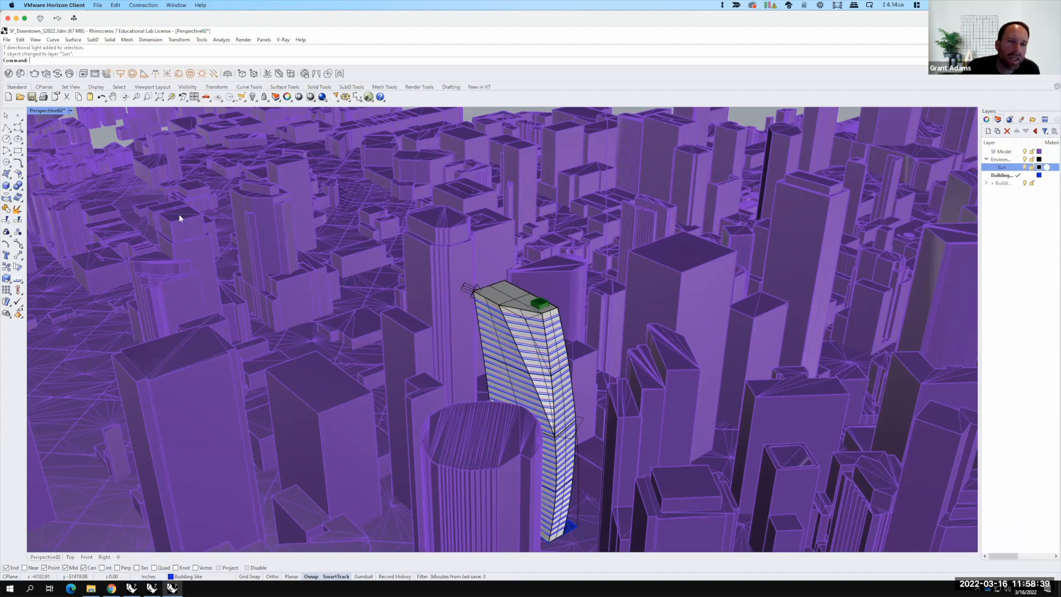
# Step: Open the V-Ray Asset Editor and review the render settings, including Global Illumination
pyautogui.click(9, 73)
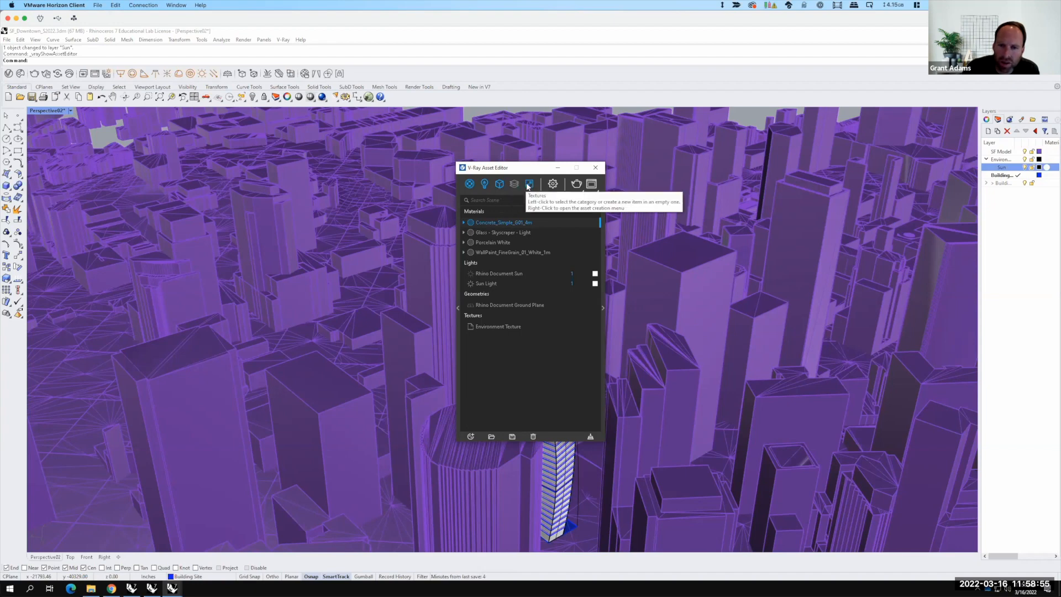
pyautogui.click(551, 186)
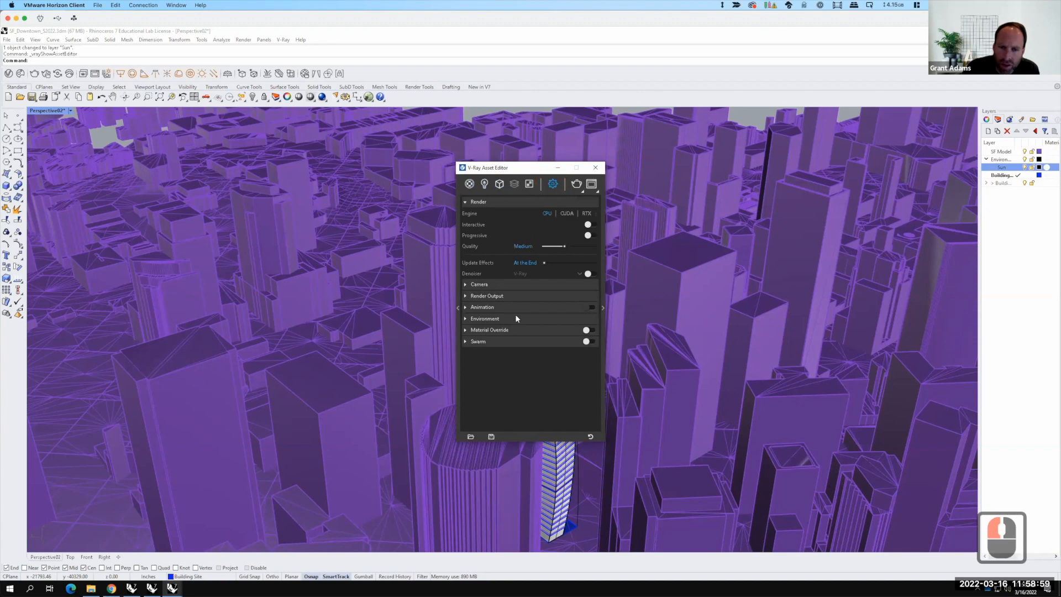
pyautogui.click(604, 305)
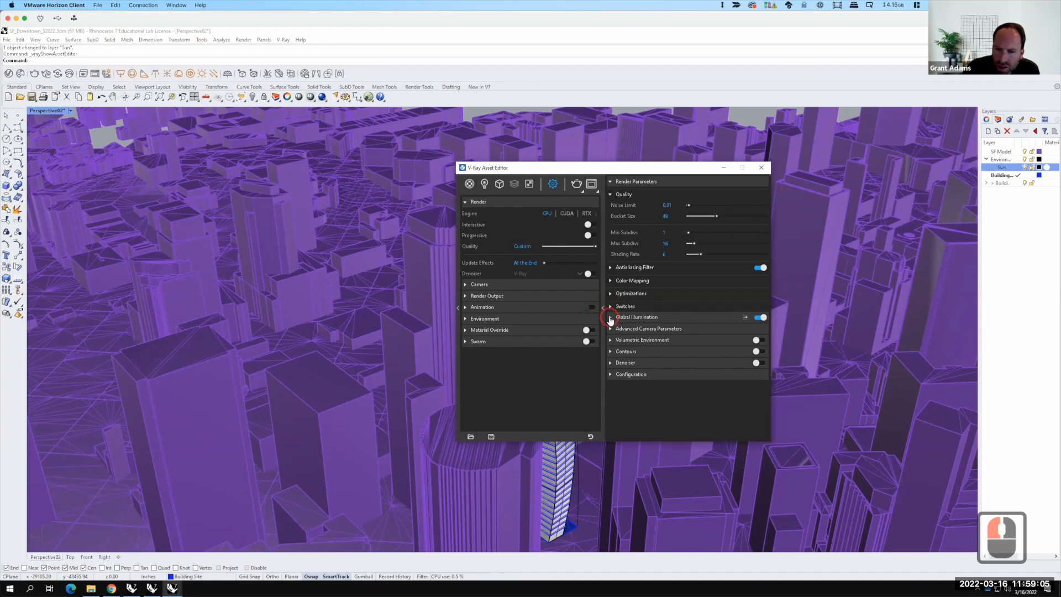
pyautogui.click(610, 319)
pyautogui.scroll(-1, 656, 314)
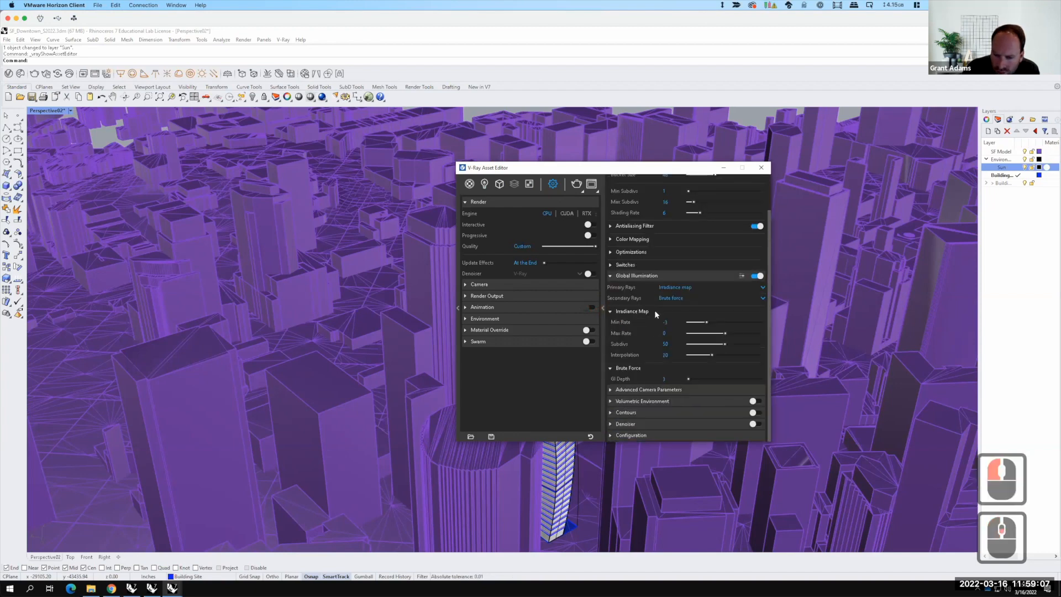
pyautogui.scroll(-2, 656, 314)
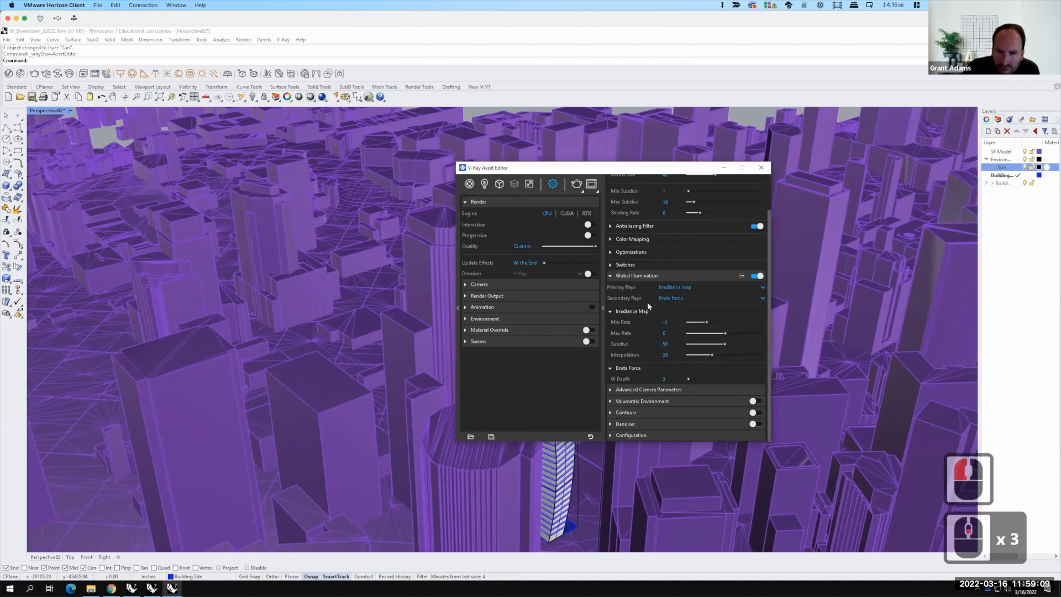
# Step: Inspect the Sun Light's parameters, sky model and options in the lights list
pyautogui.click(484, 184)
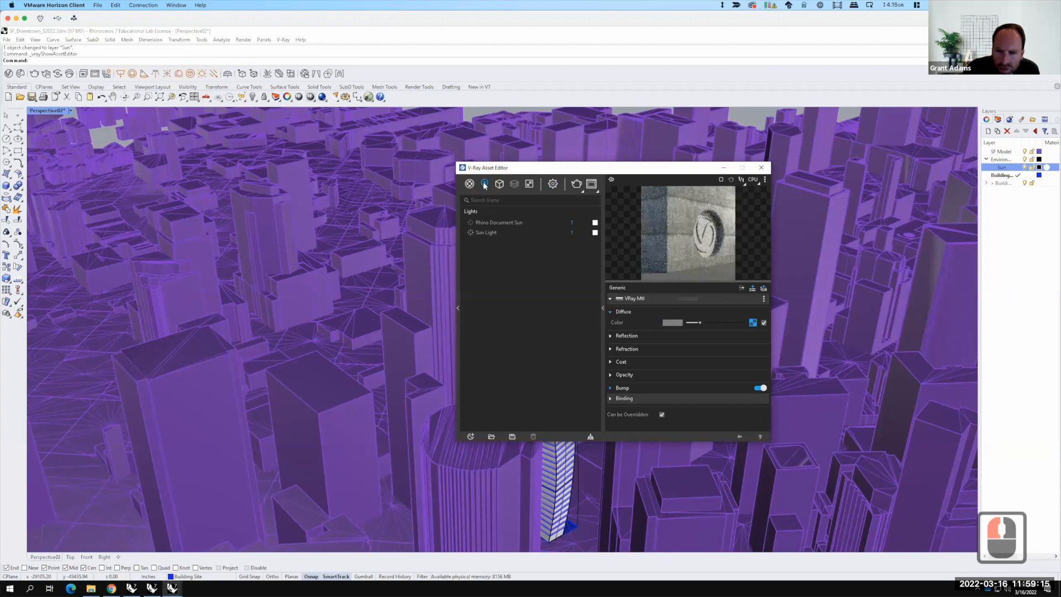
pyautogui.click(490, 222)
pyautogui.click(489, 232)
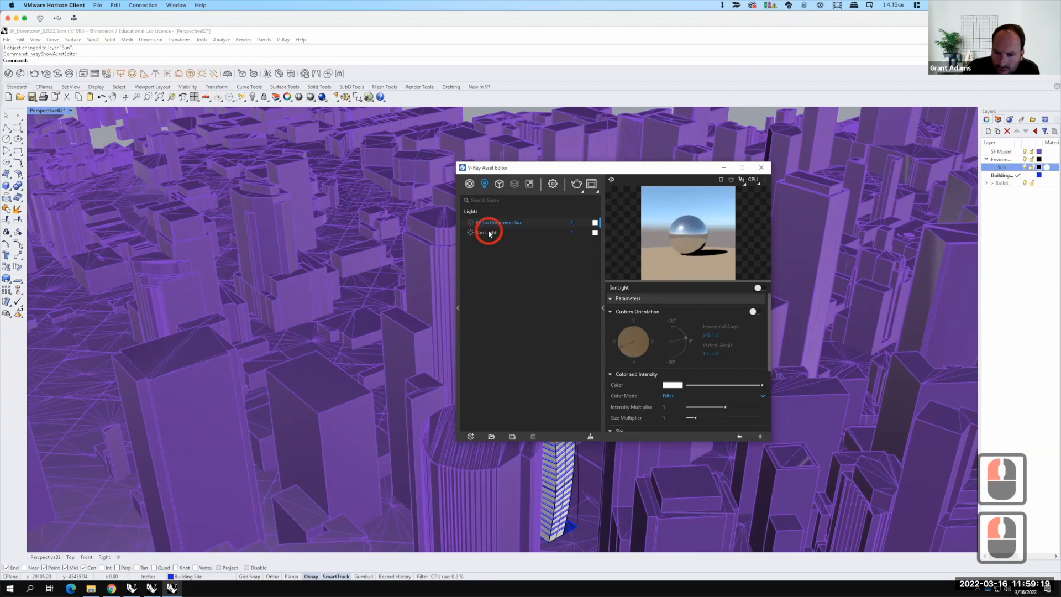
pyautogui.scroll(-3, 627, 338)
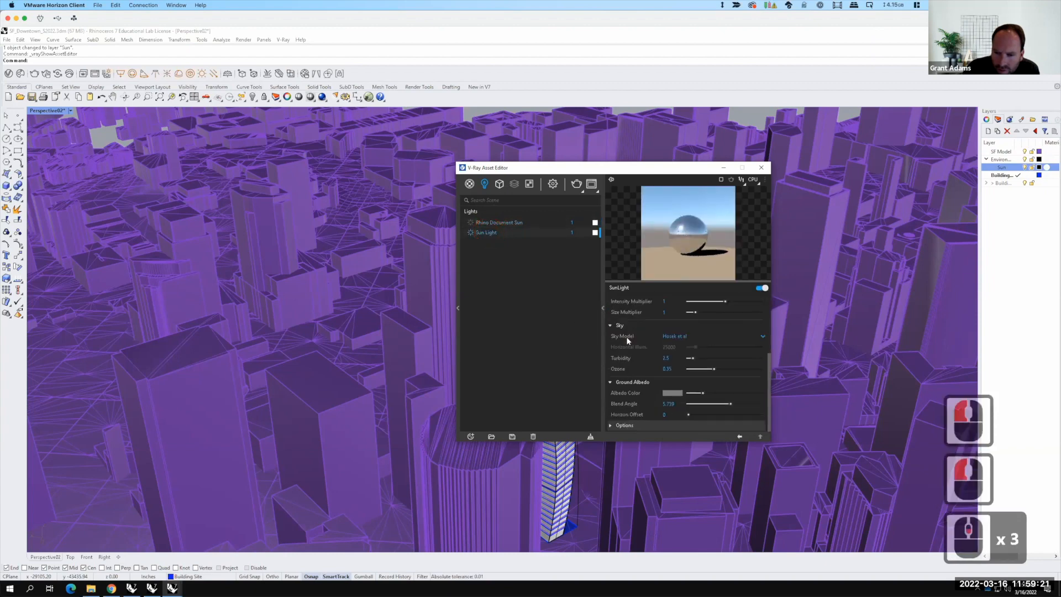
pyautogui.scroll(-1, 628, 340)
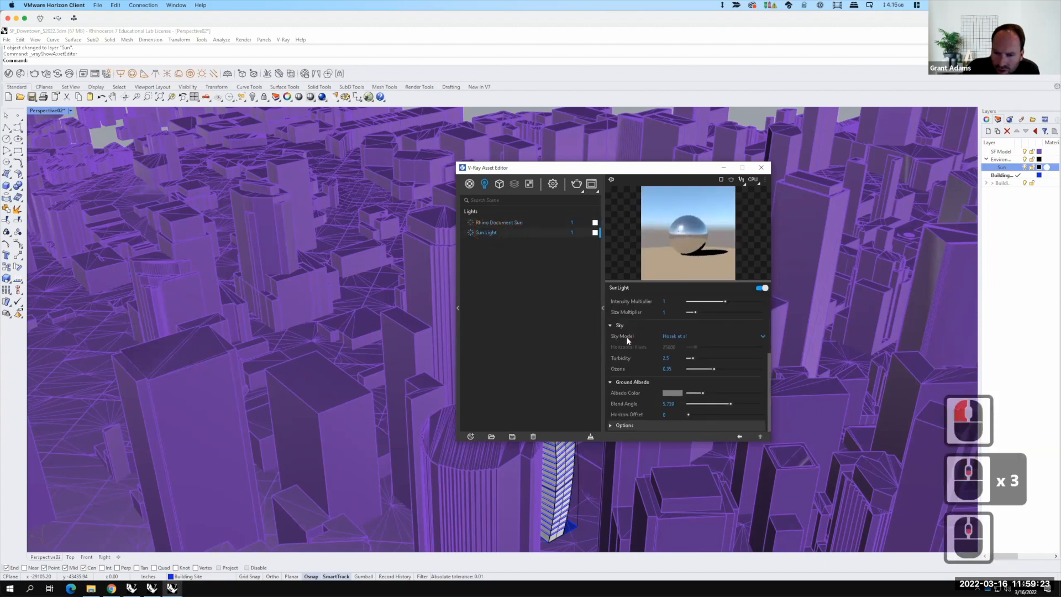
pyautogui.click(761, 336)
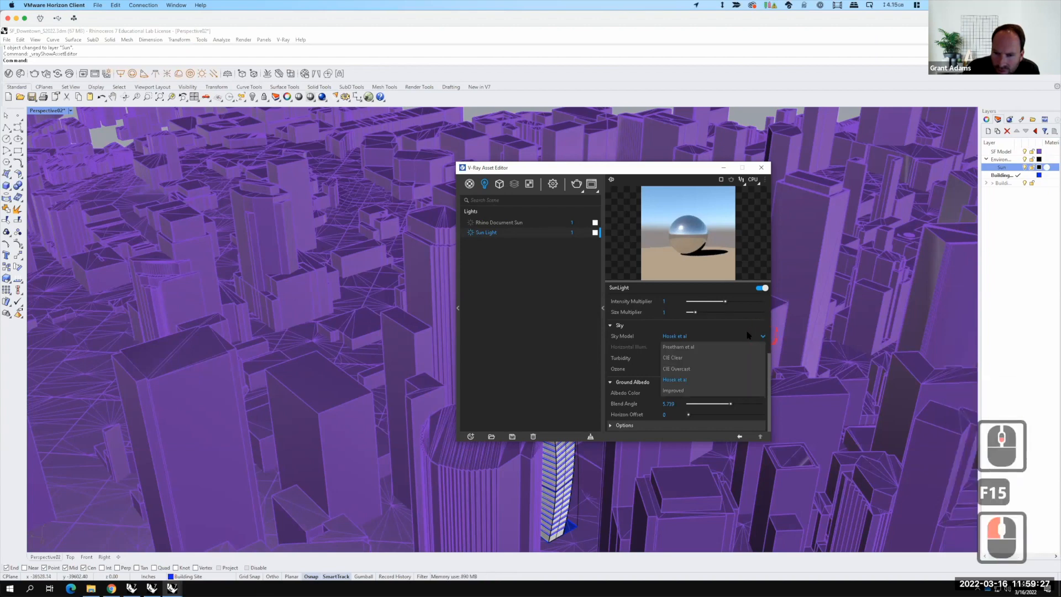
pyautogui.click(749, 336)
pyautogui.scroll(-2, 631, 350)
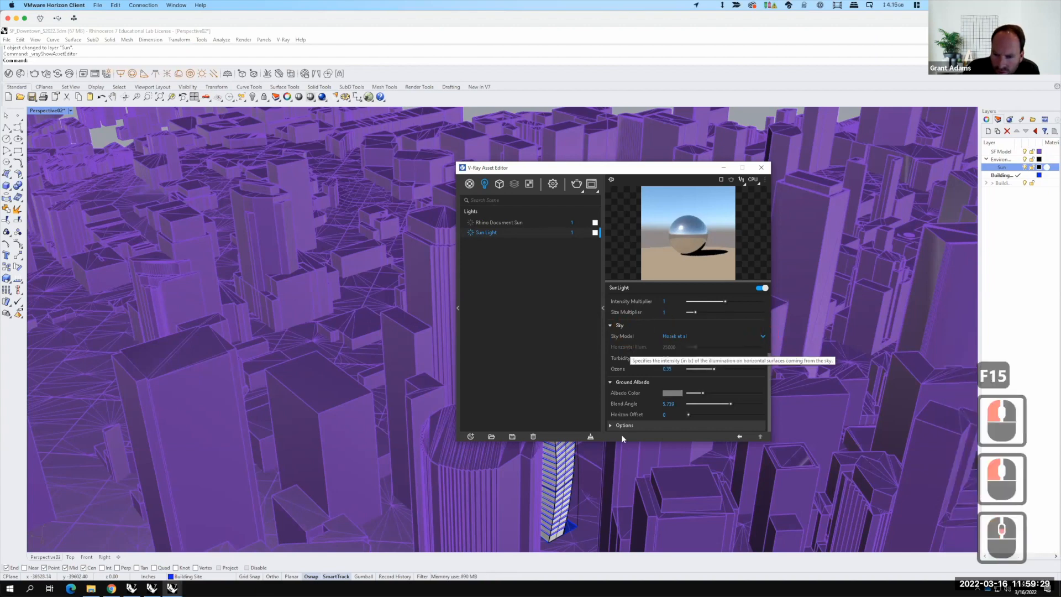
pyautogui.click(611, 426)
pyautogui.scroll(-3, 616, 367)
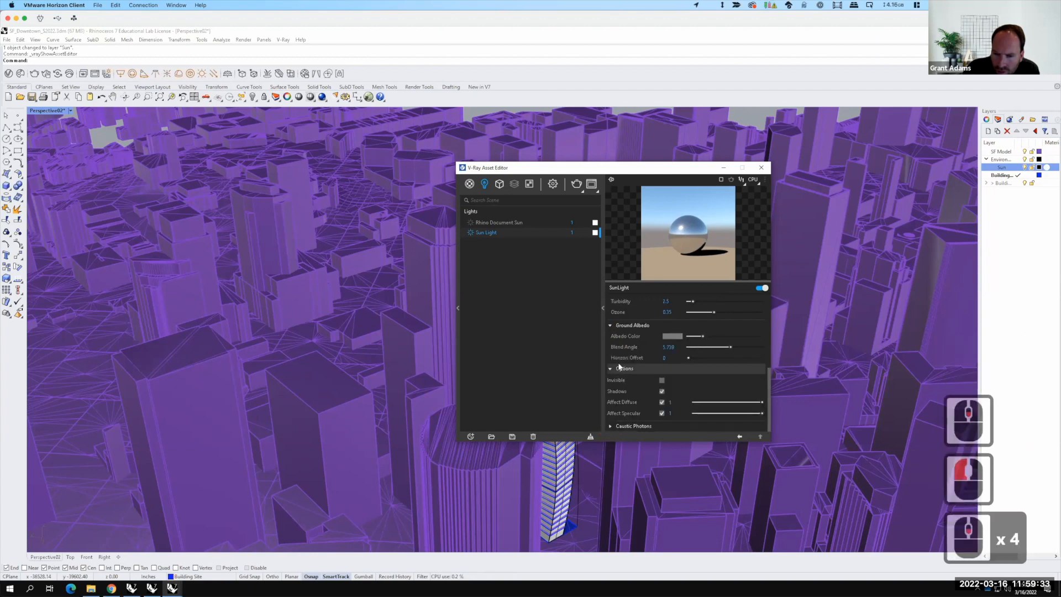
pyautogui.scroll(7, 619, 364)
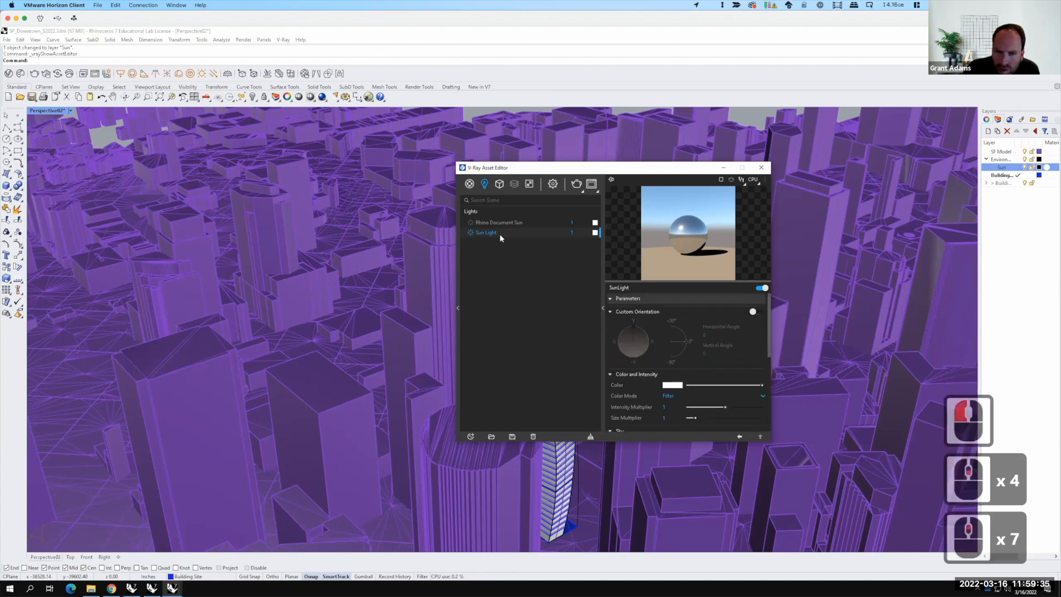
# Step: Browse the geometry, render element and texture categories of the asset editor
pyautogui.click(500, 185)
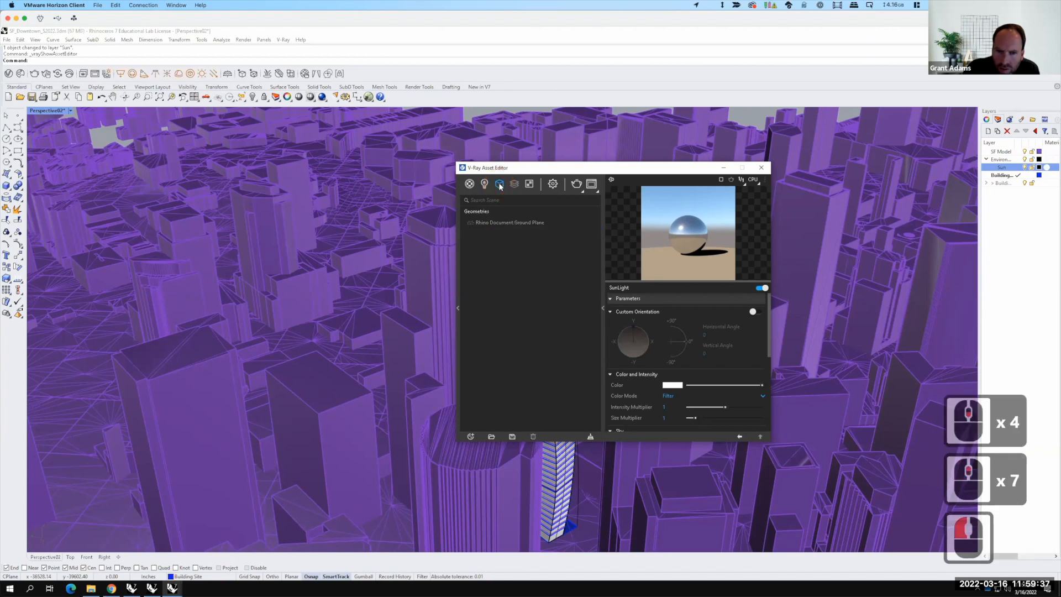
pyautogui.click(470, 437)
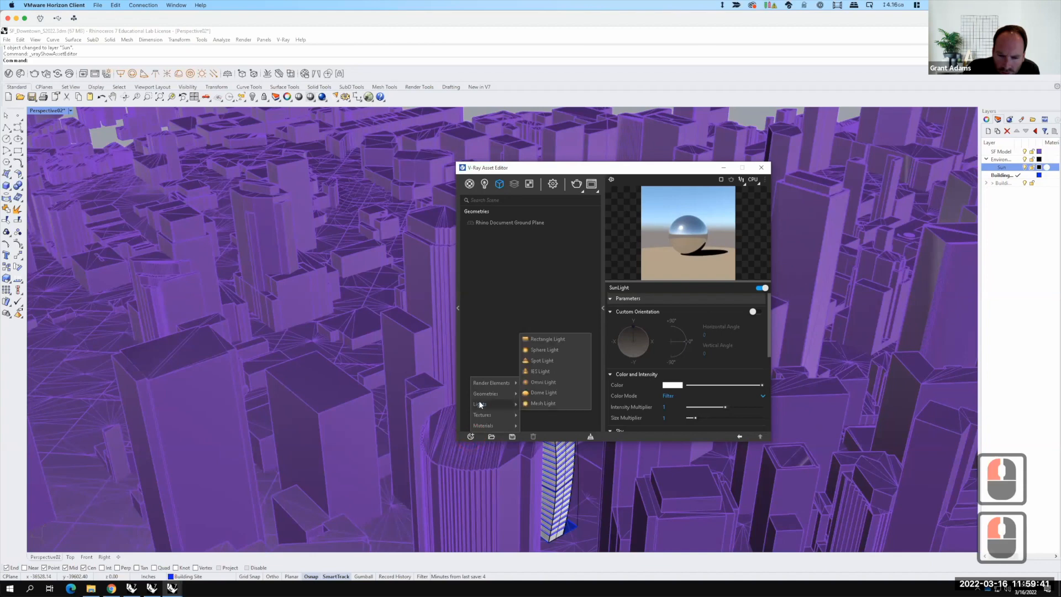
pyautogui.moveTo(481, 387)
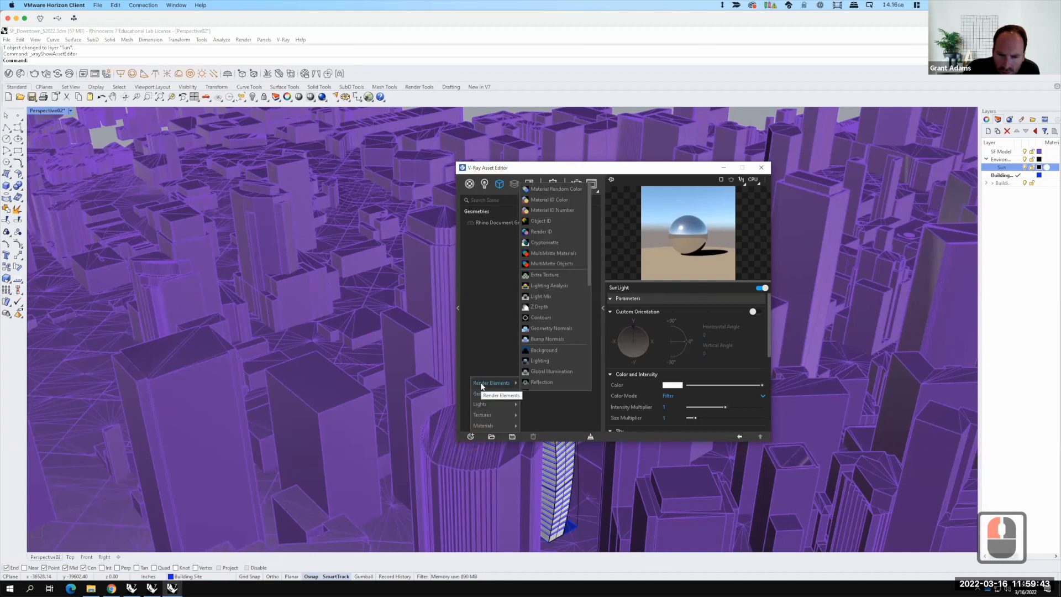
pyautogui.click(490, 314)
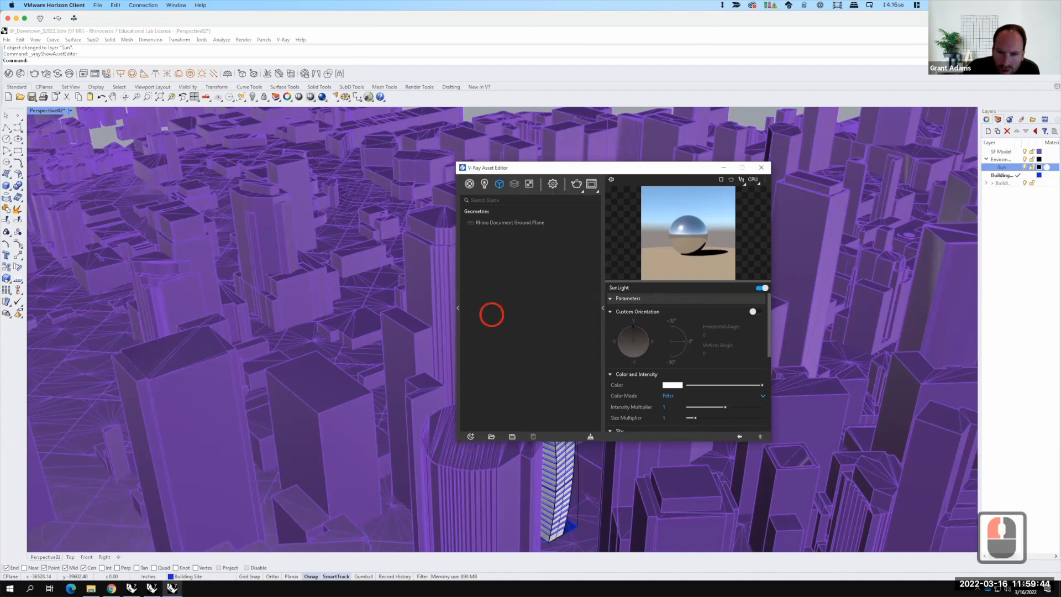
pyautogui.click(515, 184)
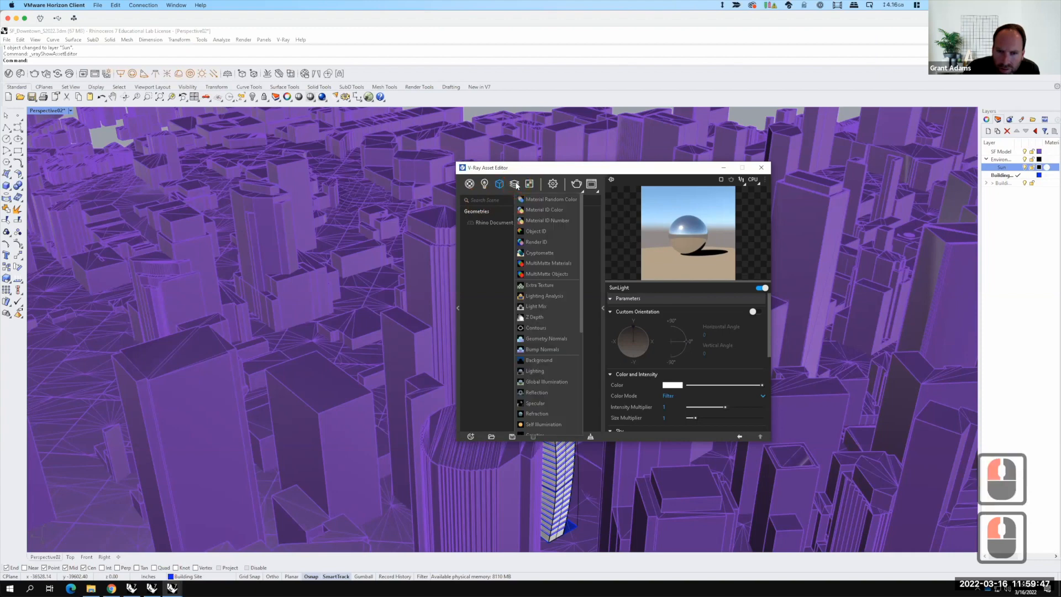
pyautogui.click(529, 185)
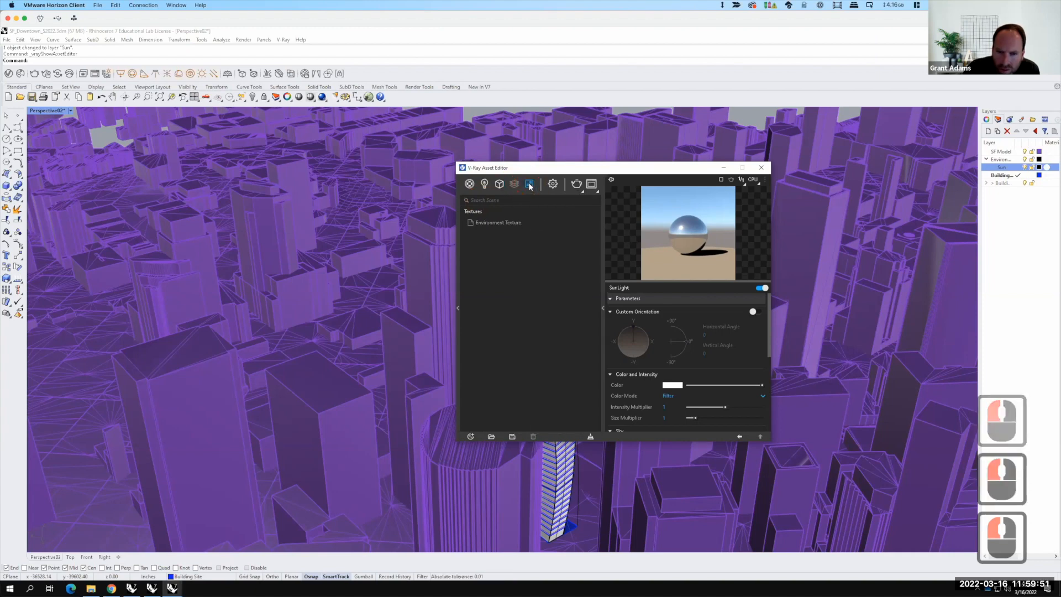
# Step: Clear the environment background texture slot and assign a new Sky texture to it
pyautogui.click(553, 184)
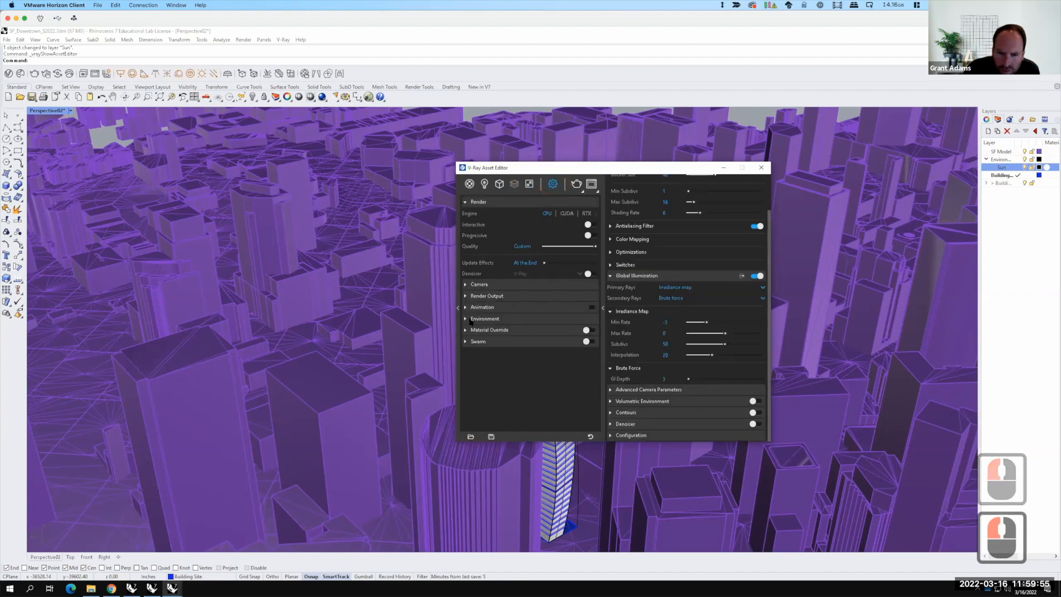
pyautogui.click(464, 319)
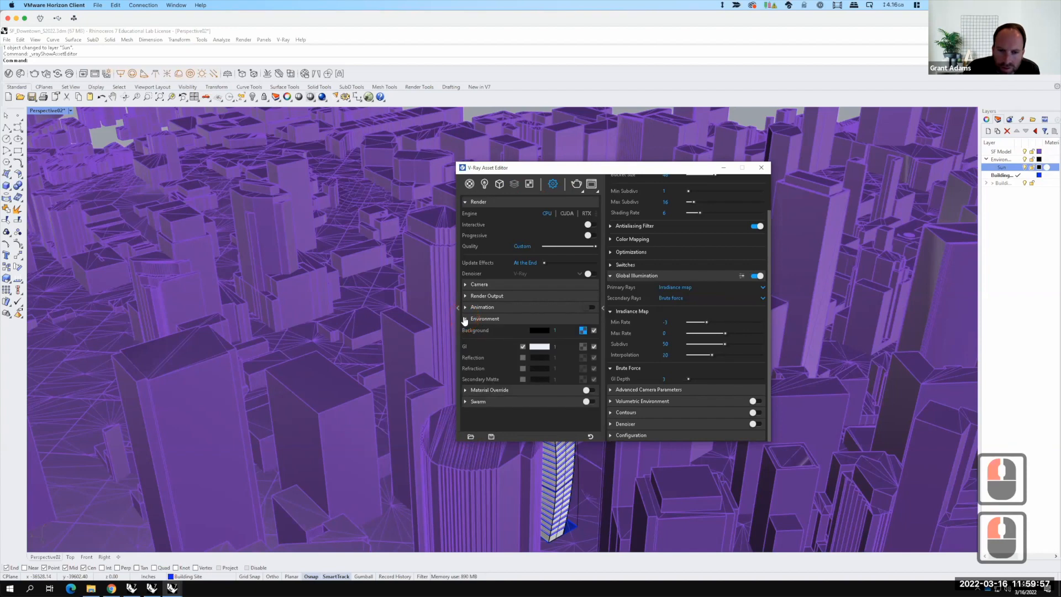
pyautogui.click(603, 308)
pyautogui.click(555, 186)
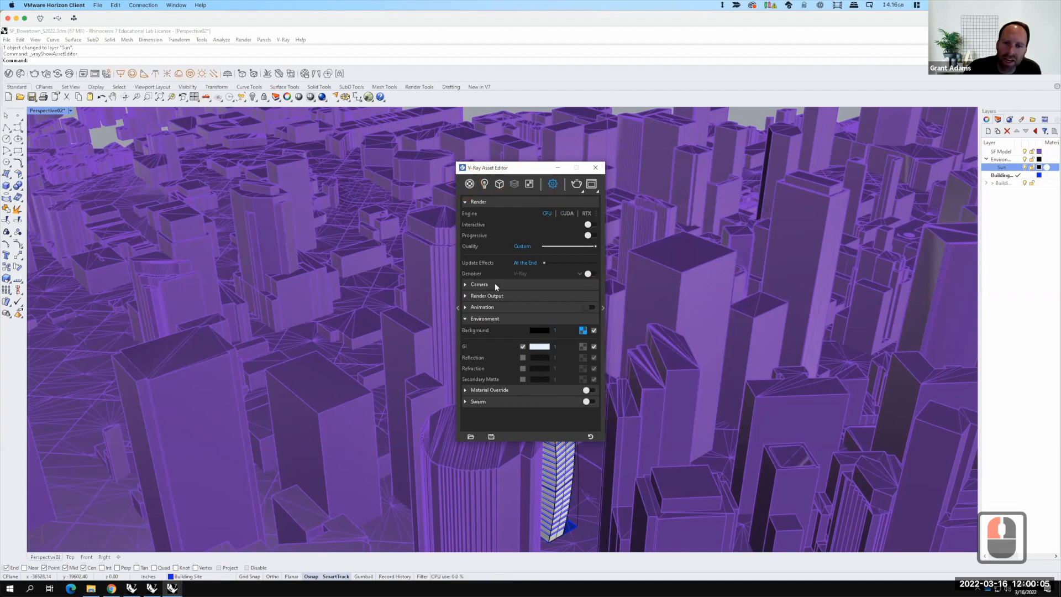
pyautogui.click(467, 319)
pyautogui.click(481, 202)
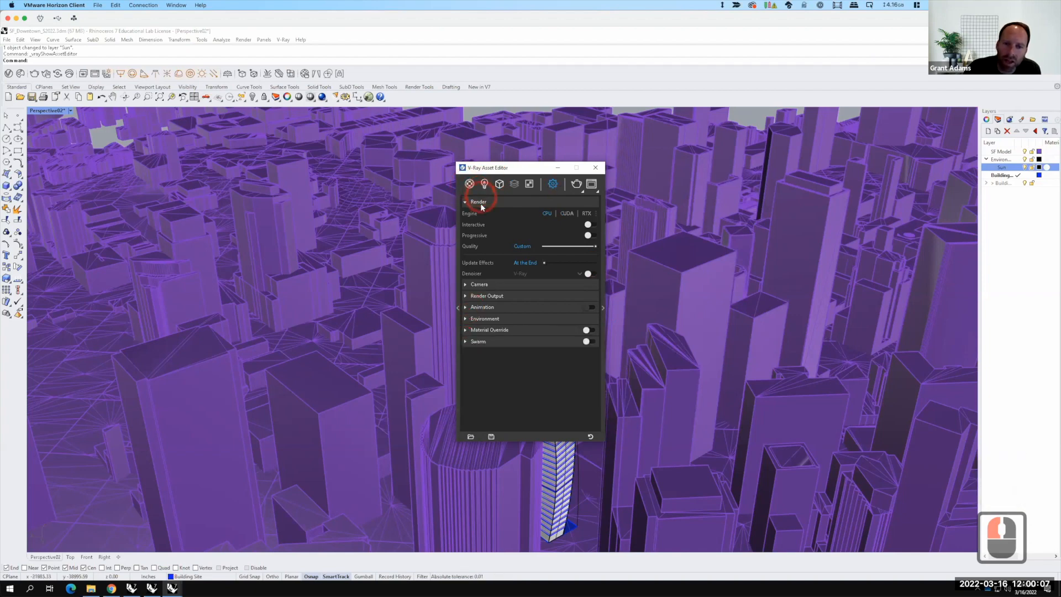
pyautogui.click(466, 320)
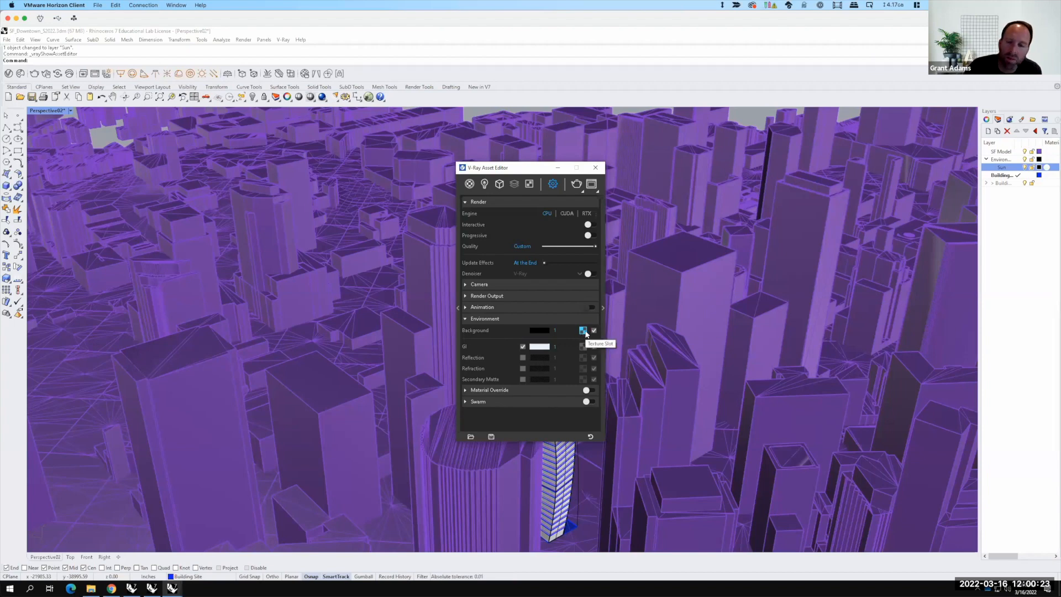
pyautogui.press('F15')
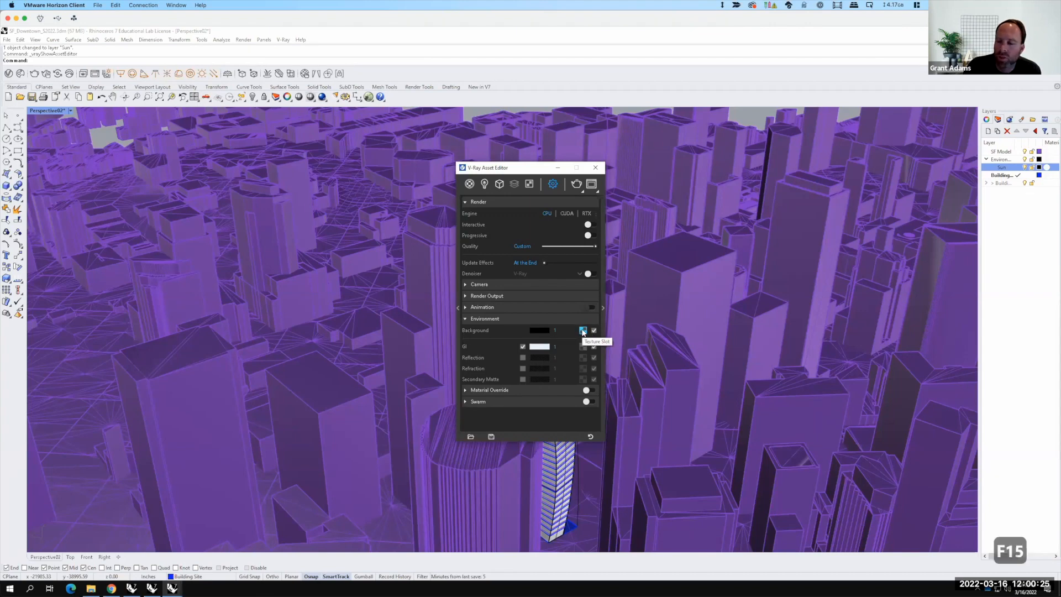
pyautogui.rightClick(583, 331)
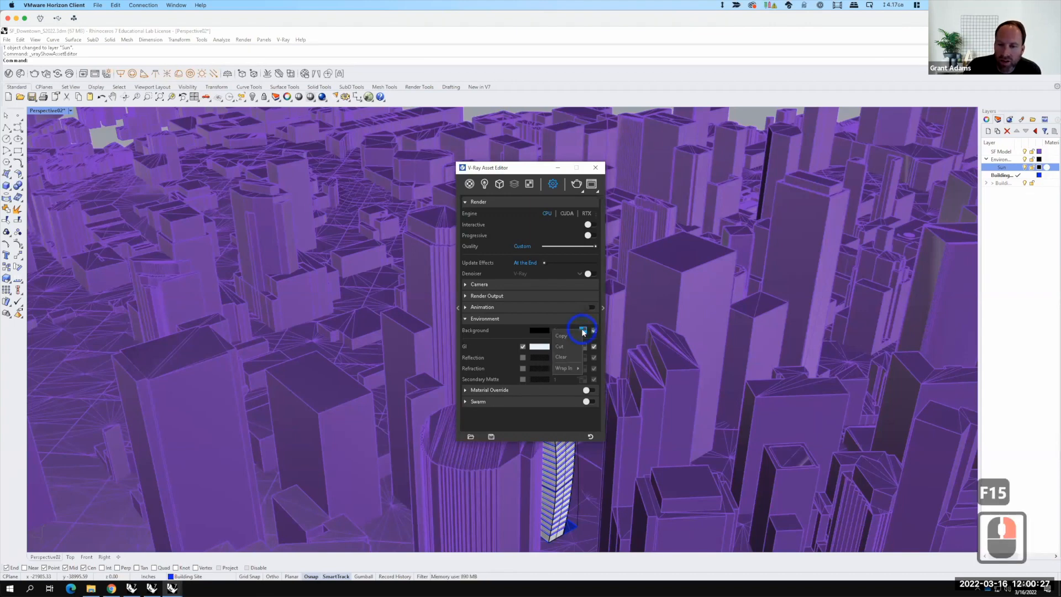
pyautogui.click(570, 357)
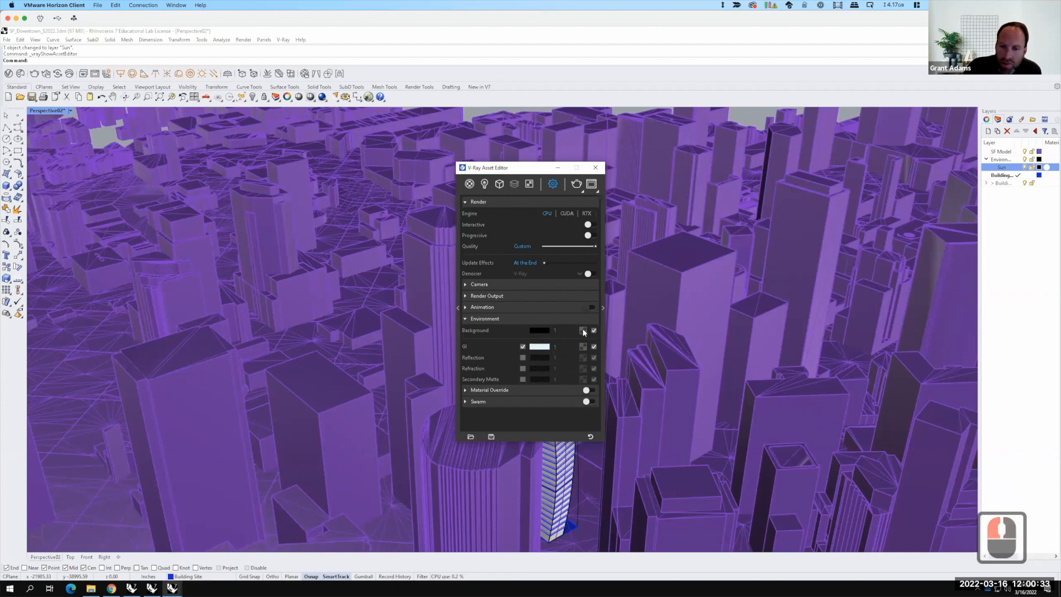
pyautogui.click(583, 331)
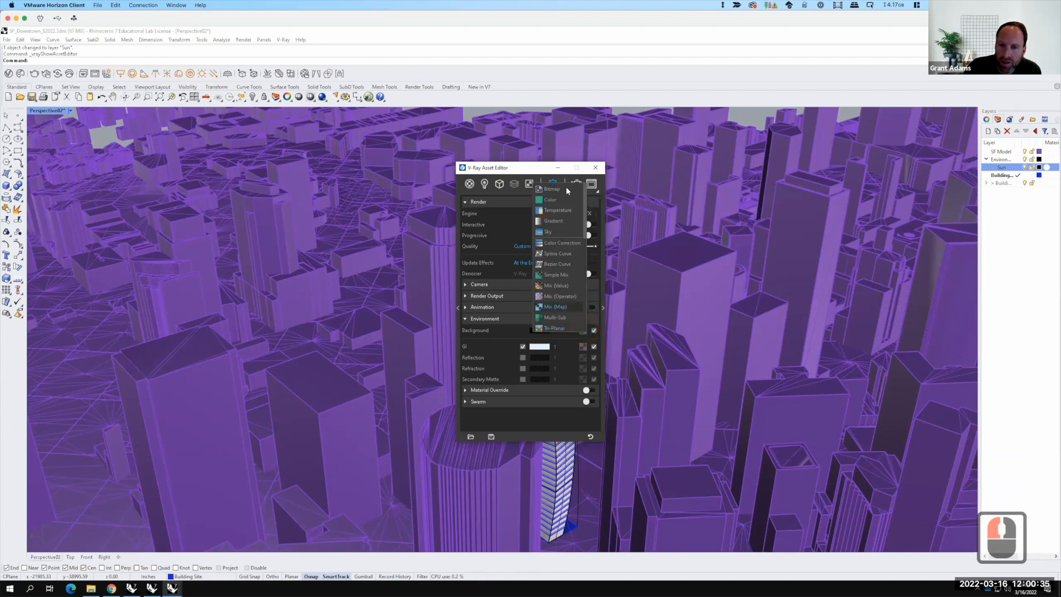
pyautogui.click(557, 232)
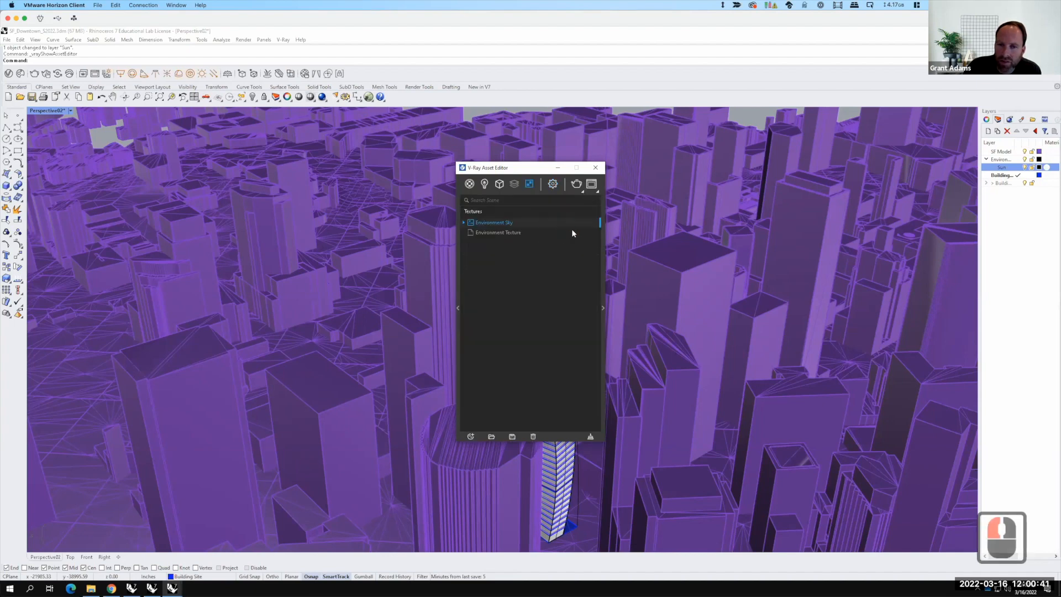
# Step: Set the Environment Sky texture's sun to Sun Light and review its sky and ground albedo parameters before closing the editor
pyautogui.click(603, 310)
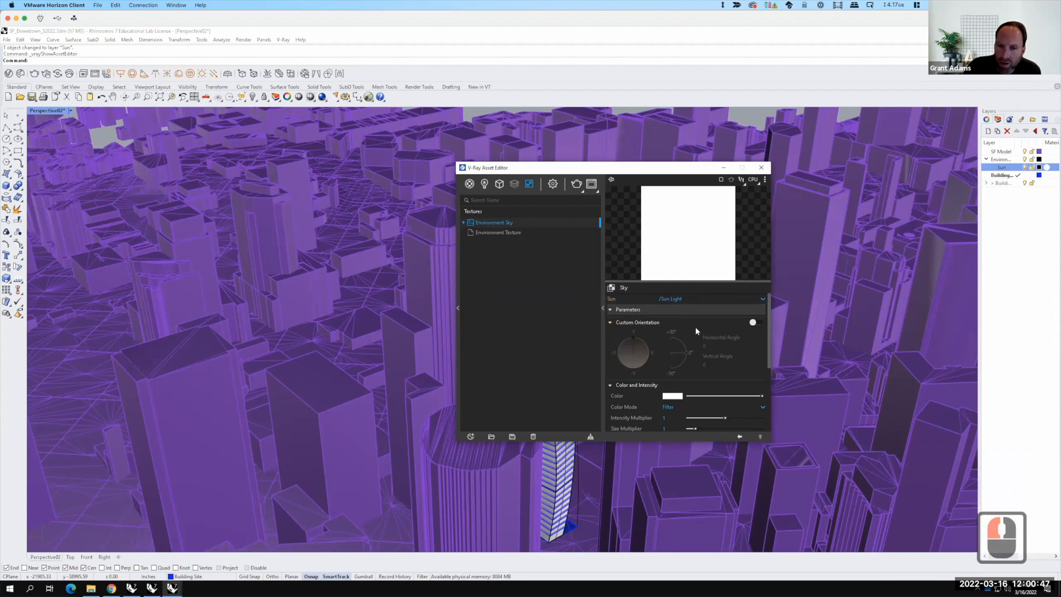
pyautogui.click(764, 299)
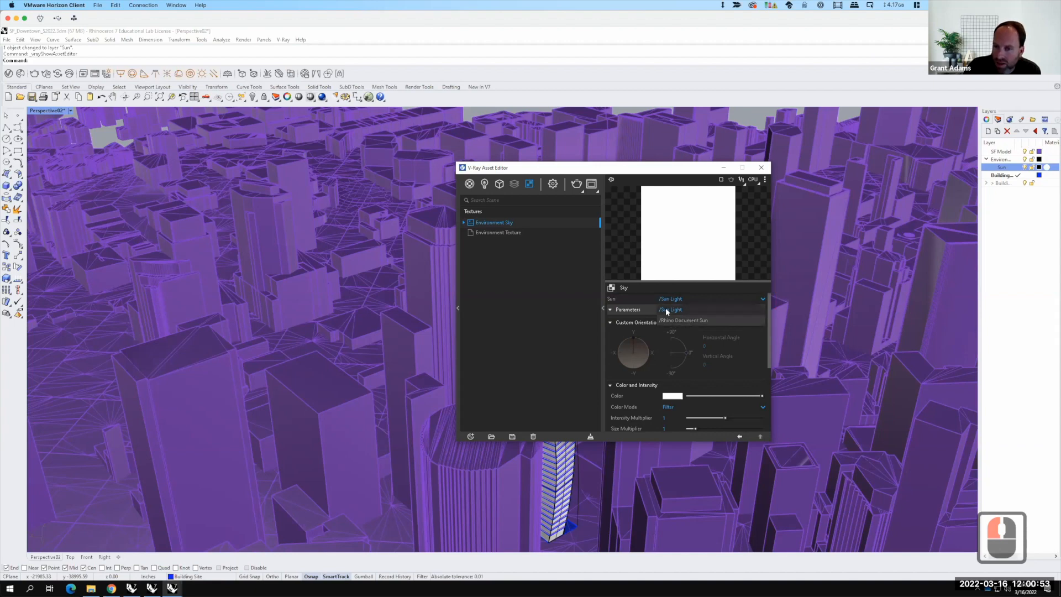
pyautogui.click(680, 311)
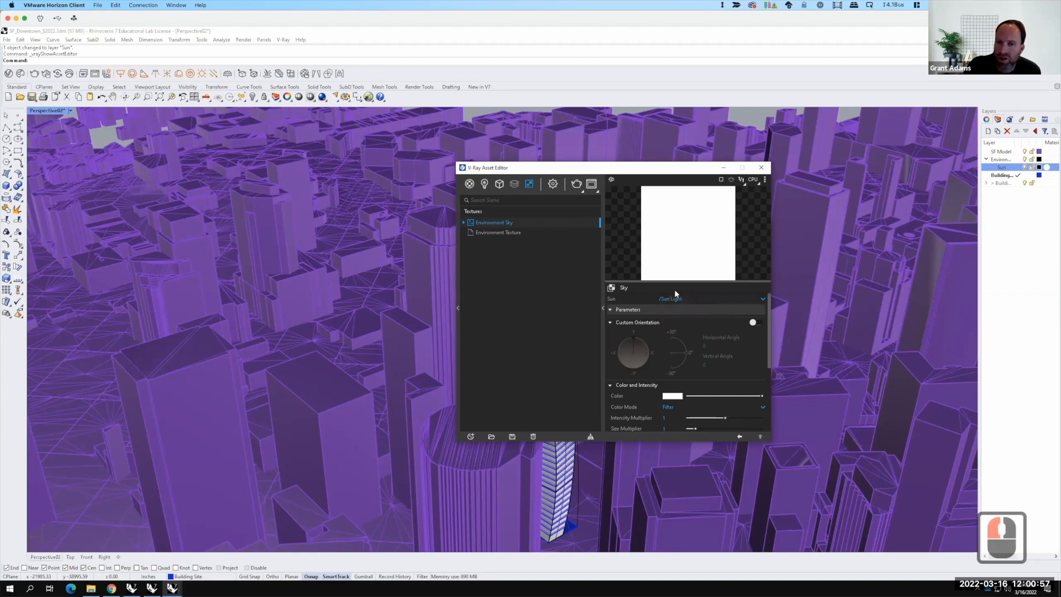
pyautogui.scroll(-4, 708, 377)
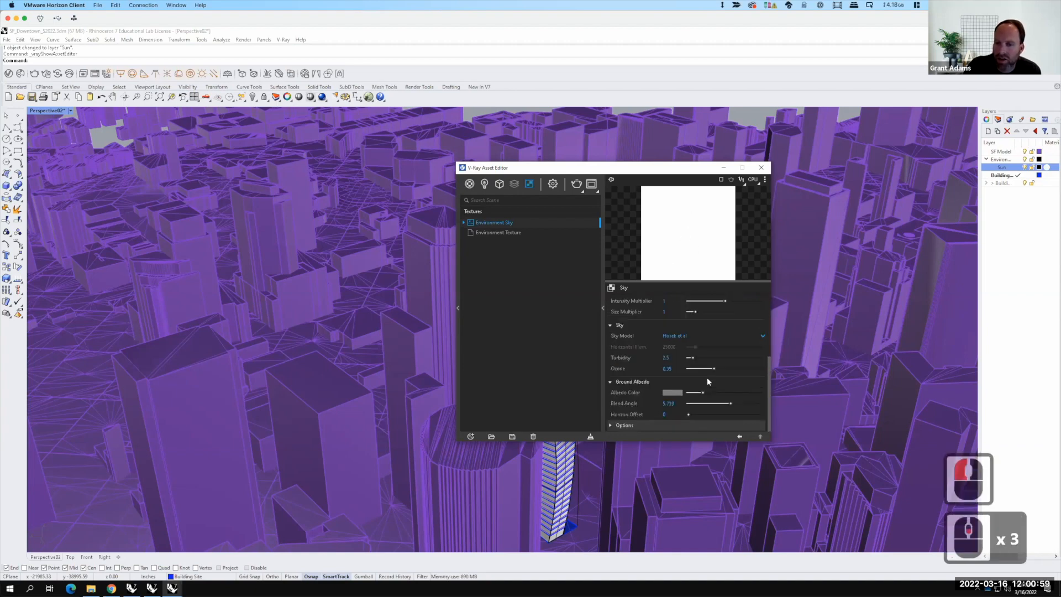
pyautogui.scroll(-2, 654, 400)
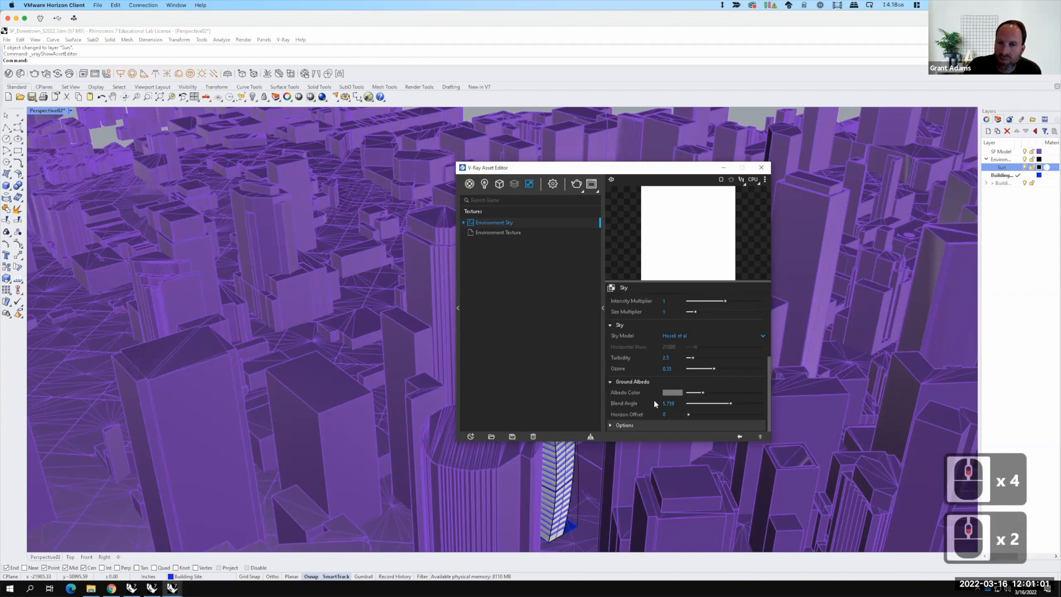
pyautogui.scroll(6, 652, 395)
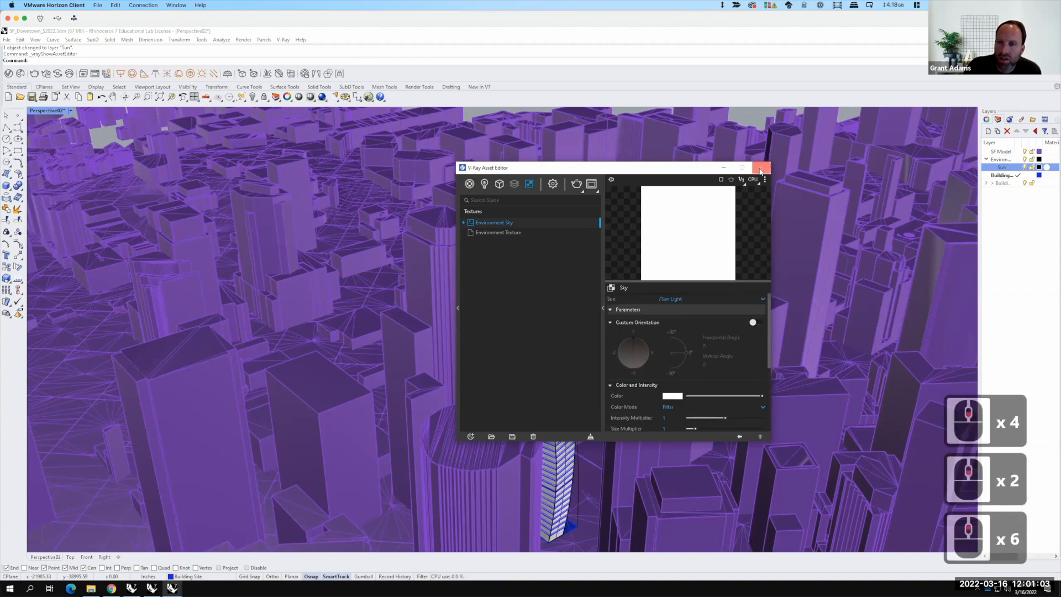
pyautogui.click(761, 168)
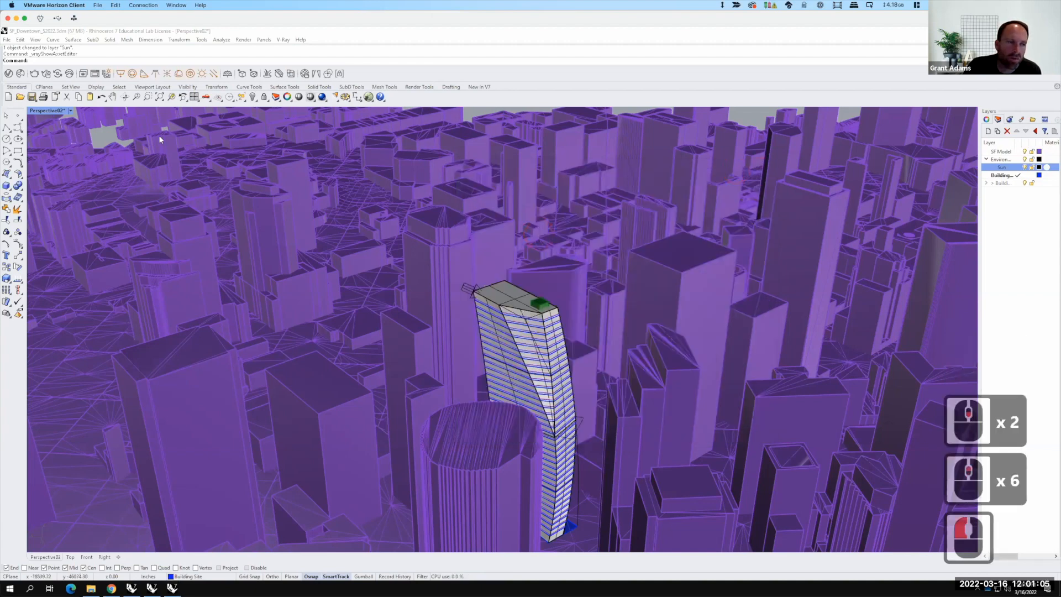
# Step: Restore the named view Perspective01 in the viewport, and switch to the named view Perspective02
pyautogui.click(70, 111)
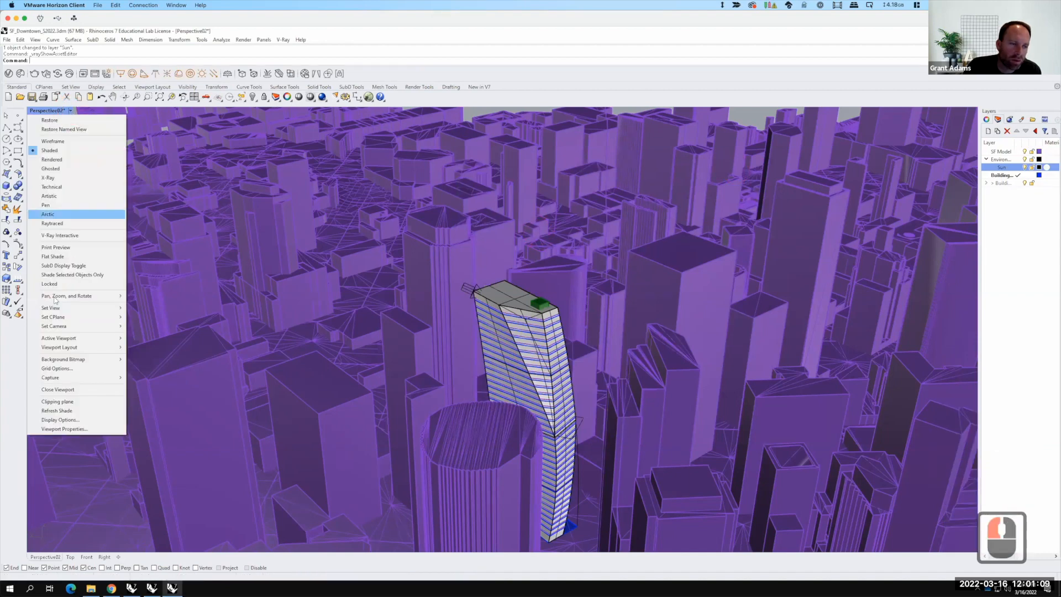
pyautogui.moveTo(77, 308)
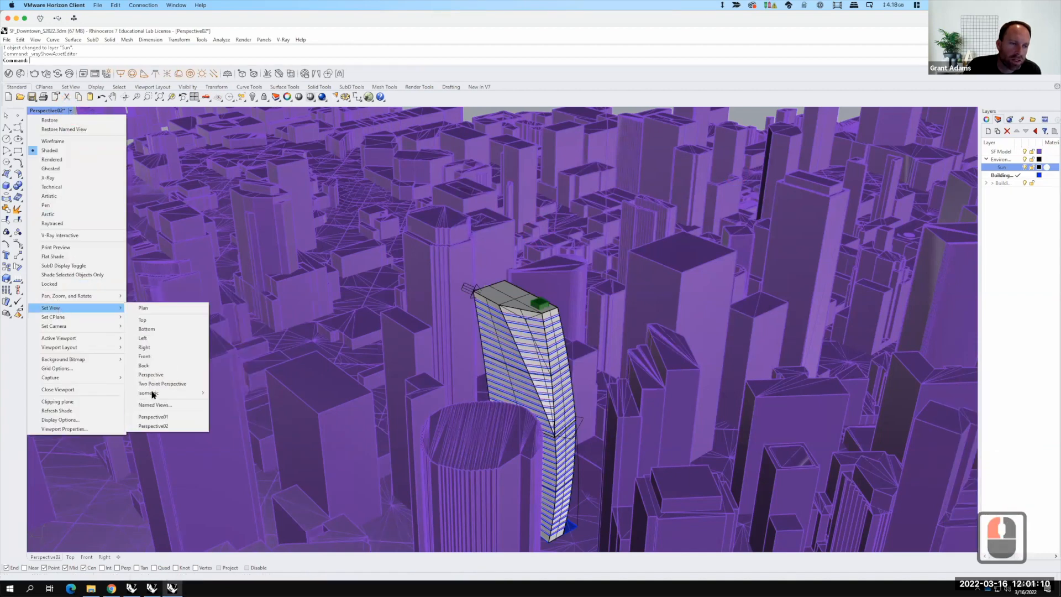
pyautogui.click(166, 418)
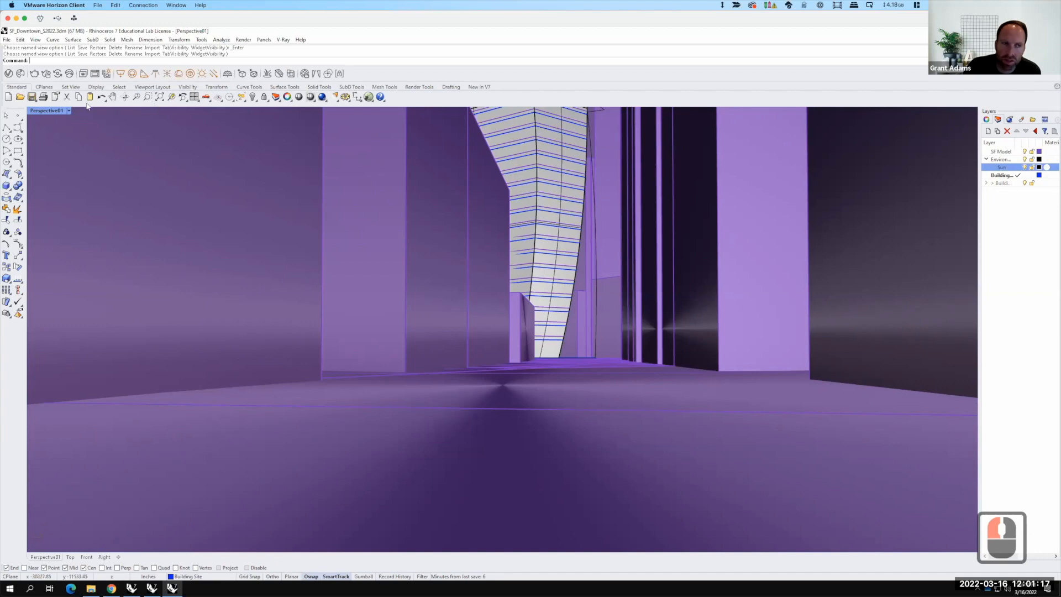
pyautogui.click(69, 110)
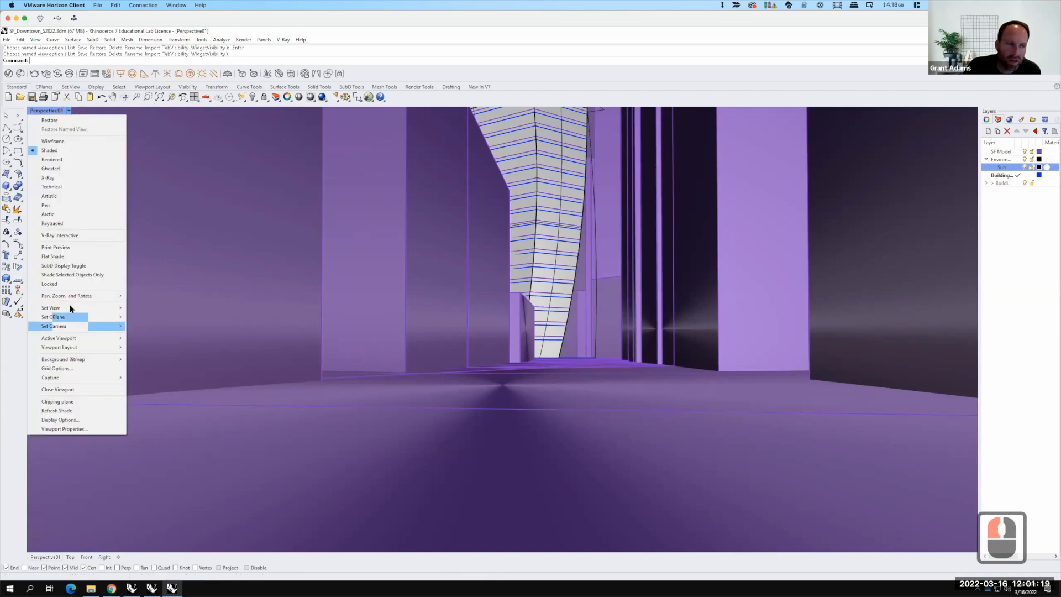
pyautogui.moveTo(68, 308)
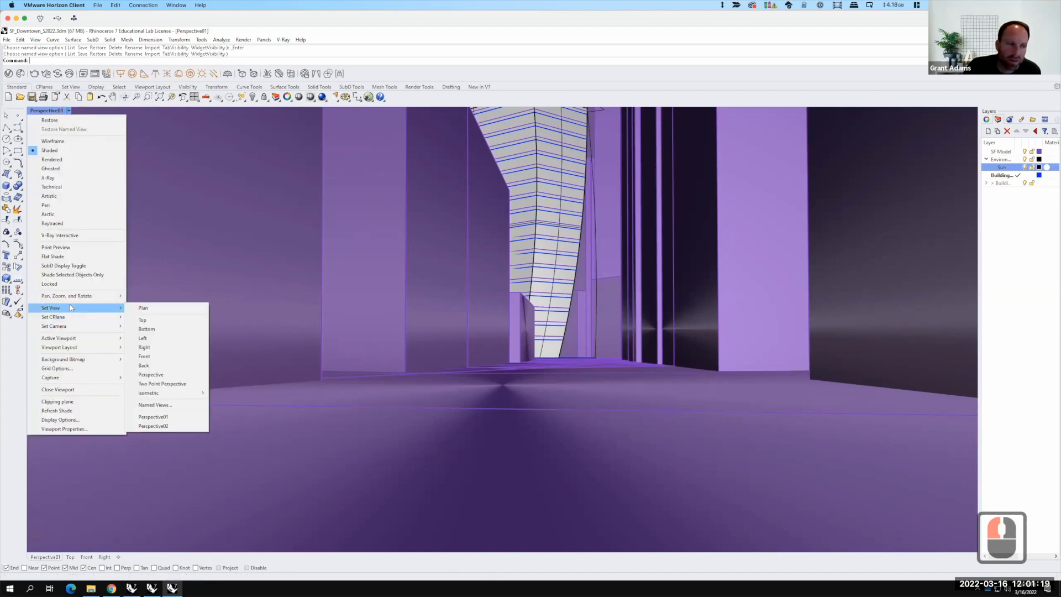
pyautogui.click(166, 427)
pyautogui.press('F15')
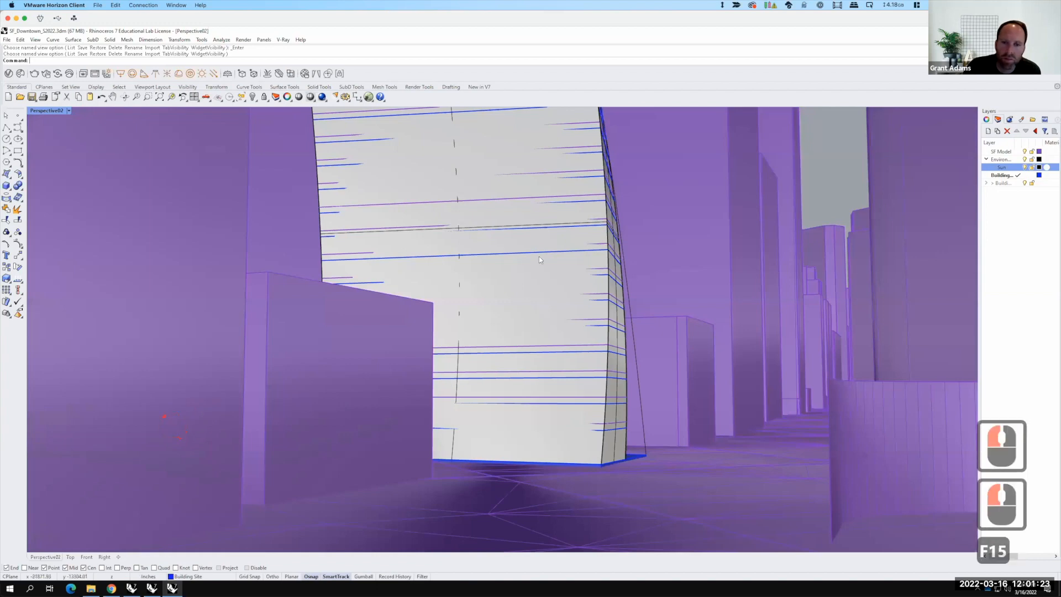
# Step: Render the Perspective02 view with V-Ray and enlarge and reposition the frame buffer window
pyautogui.click(69, 110)
pyautogui.click(69, 111)
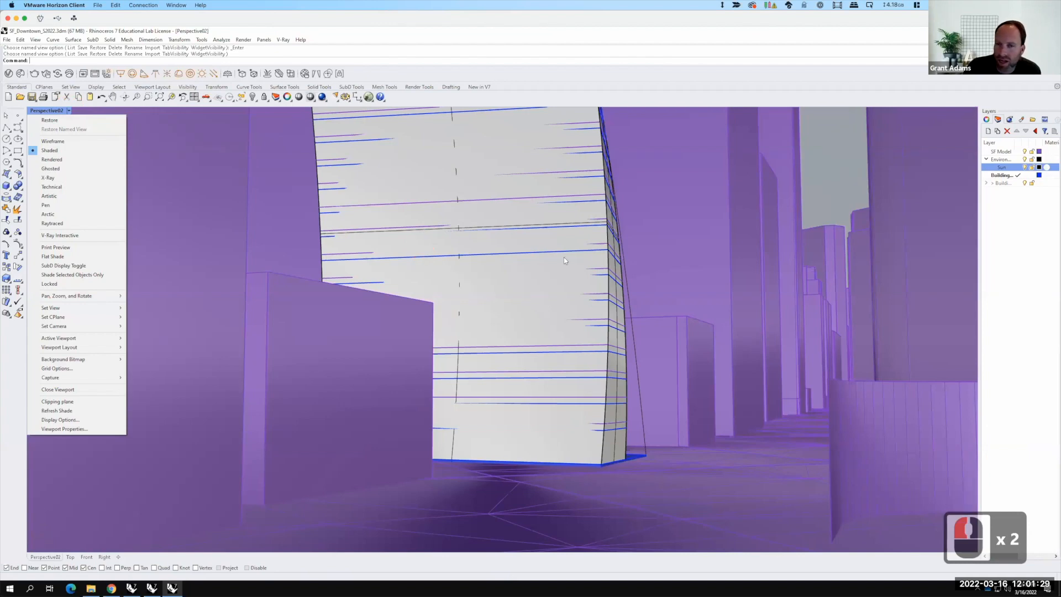
pyautogui.click(68, 110)
pyautogui.click(69, 110)
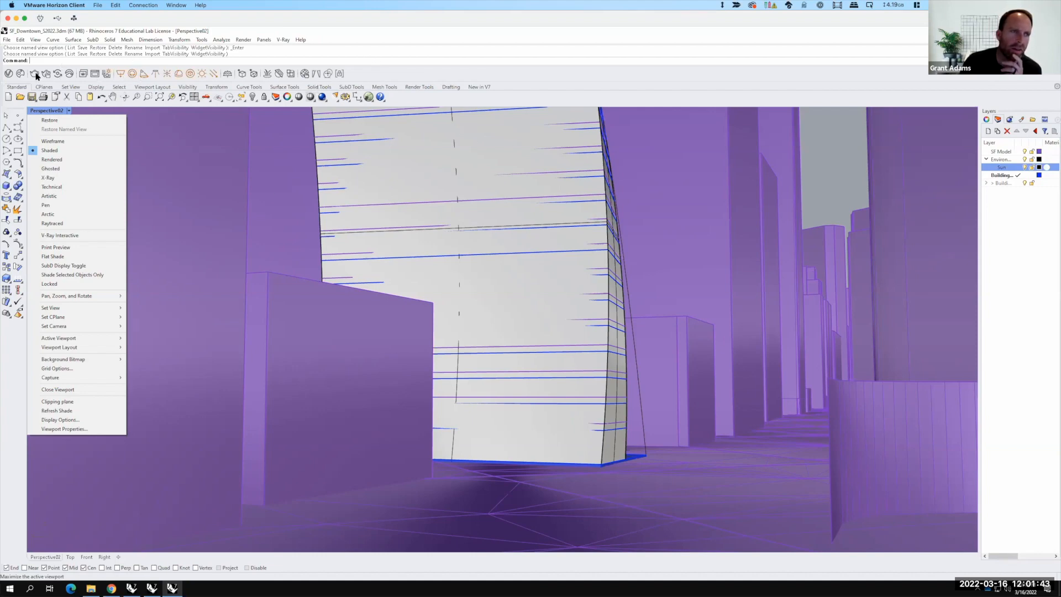
pyautogui.click(35, 74)
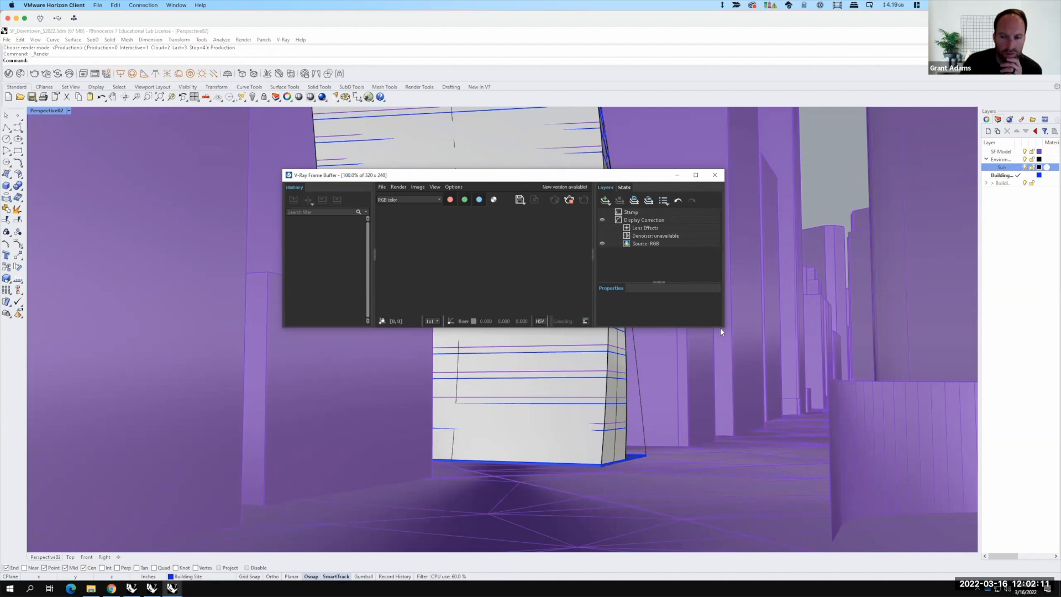
pyautogui.moveTo(724, 327); pyautogui.dragTo(801, 525)
pyautogui.moveTo(593, 171); pyautogui.dragTo(518, 157)
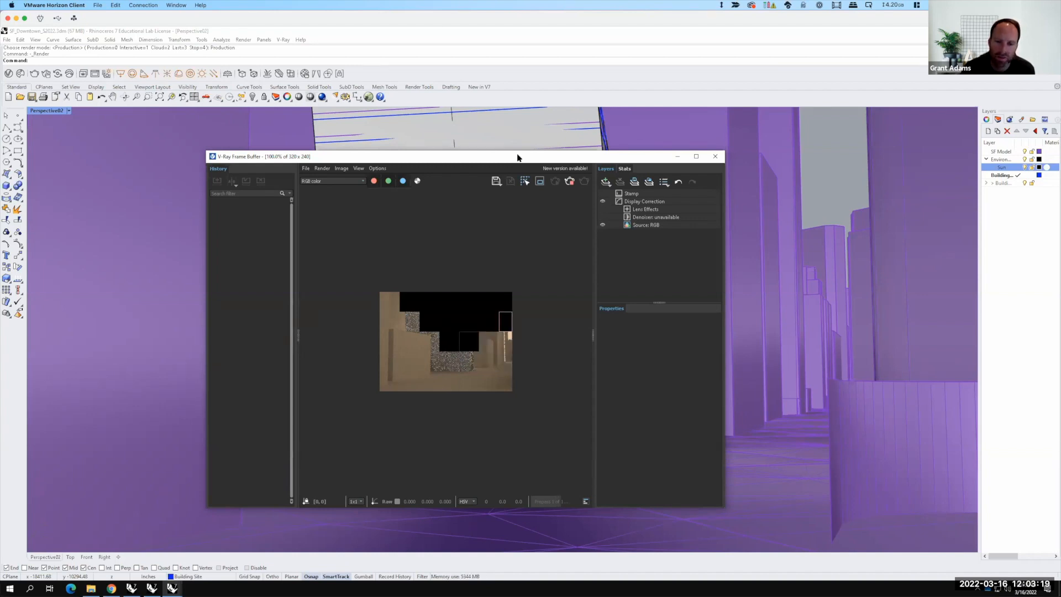
# Step: Stop the running render in the frame buffer
pyautogui.press('F15')
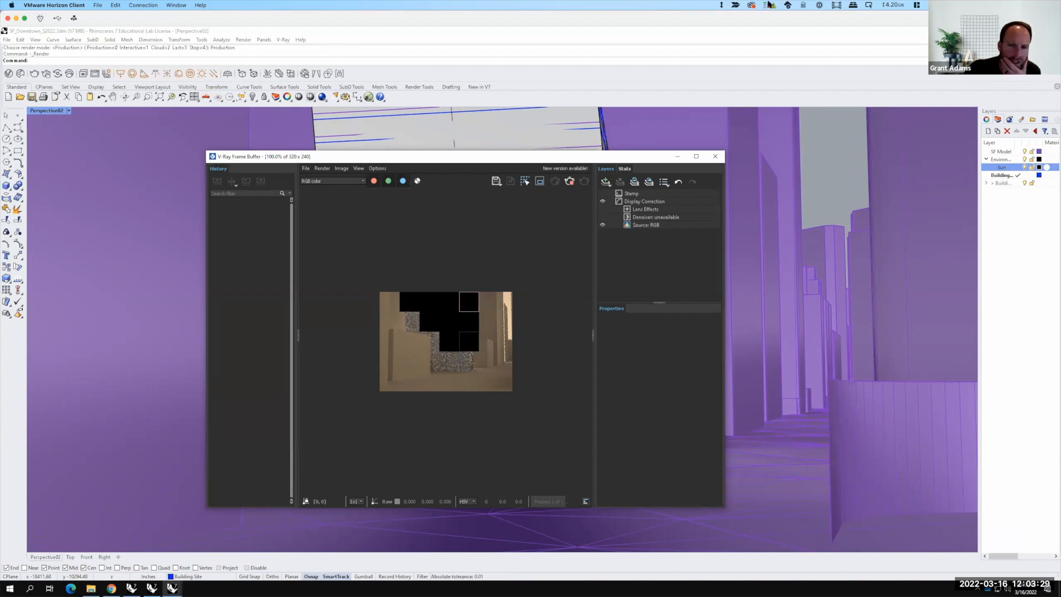
pyautogui.click(570, 181)
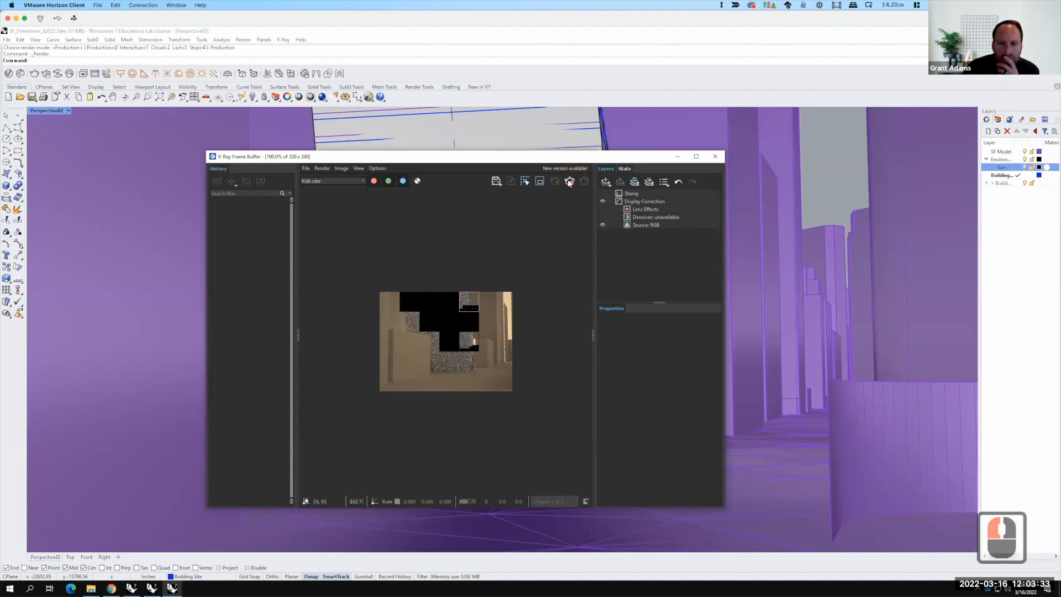
pyautogui.click(569, 181)
# Step: In the asset editor's Render Output settings, set the aspect ratio to Match Viewport
pyautogui.click(20, 73)
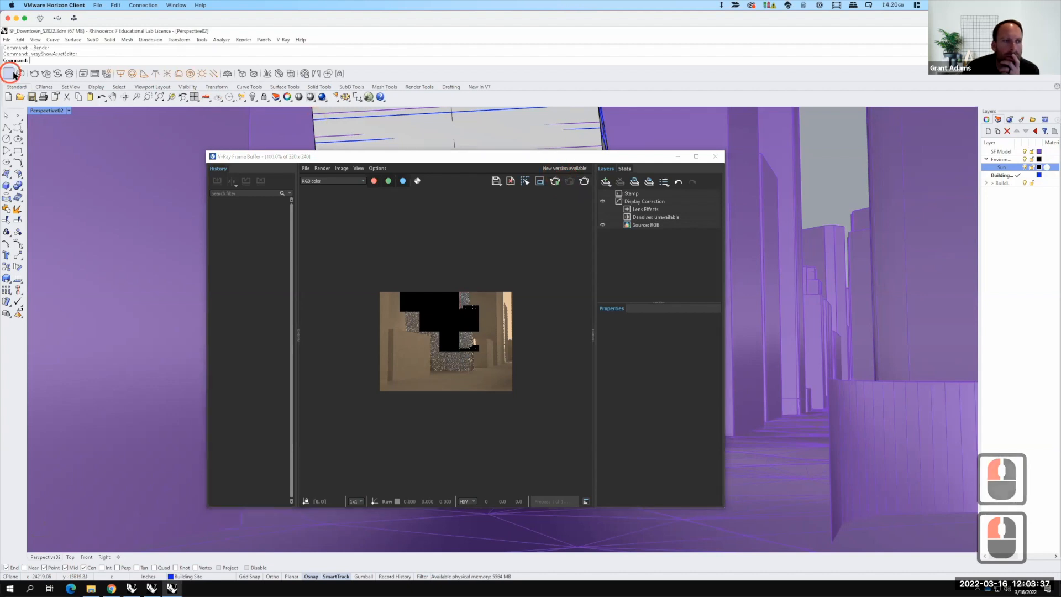
pyautogui.click(552, 184)
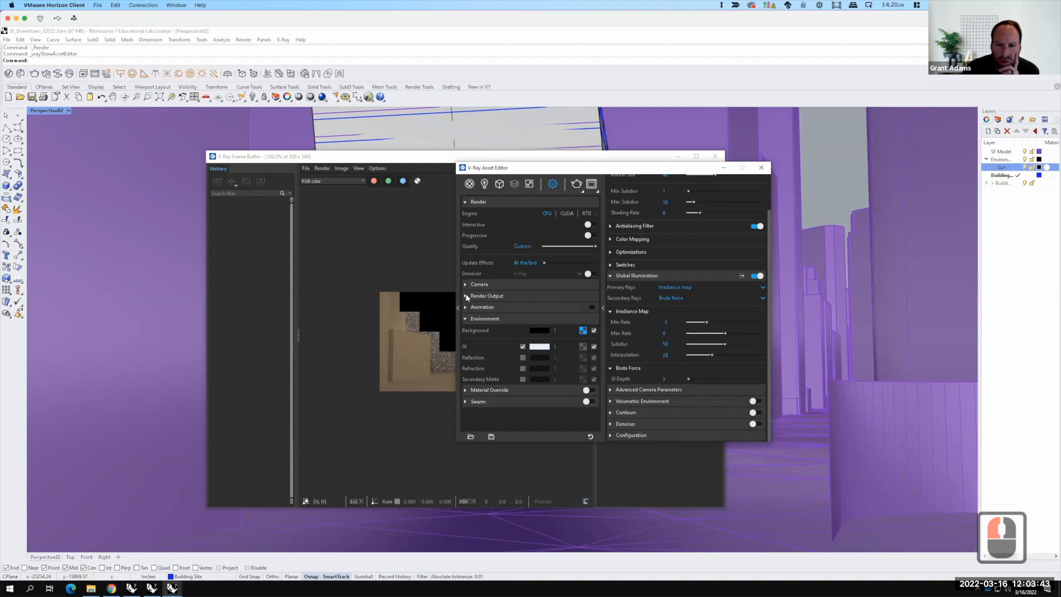
pyautogui.click(466, 297)
pyautogui.click(531, 328)
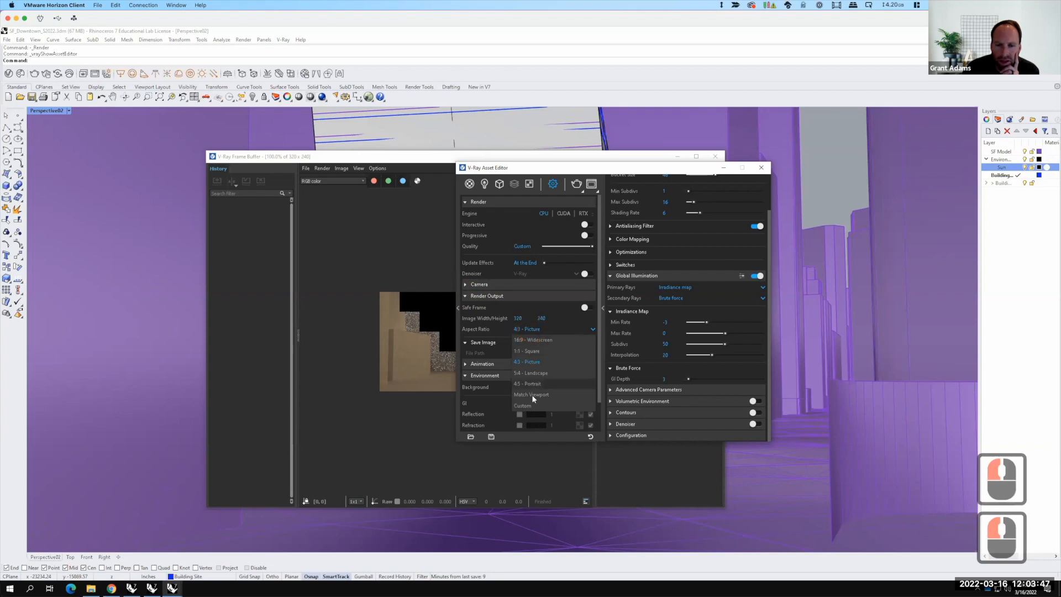
pyautogui.click(531, 394)
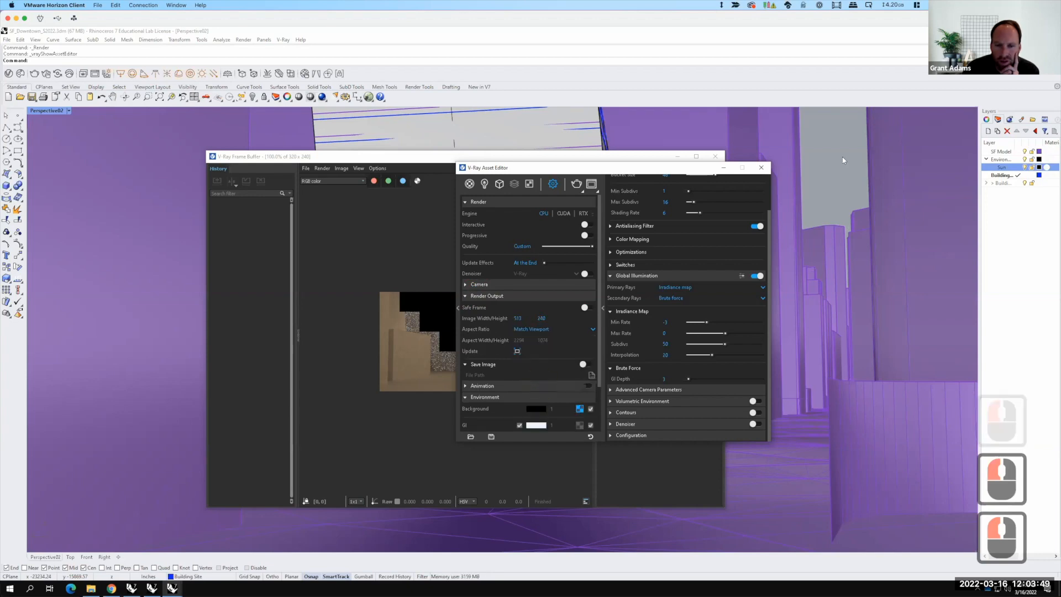
# Step: Start a new render and widen the frame buffer window to fit the wider image
pyautogui.click(579, 185)
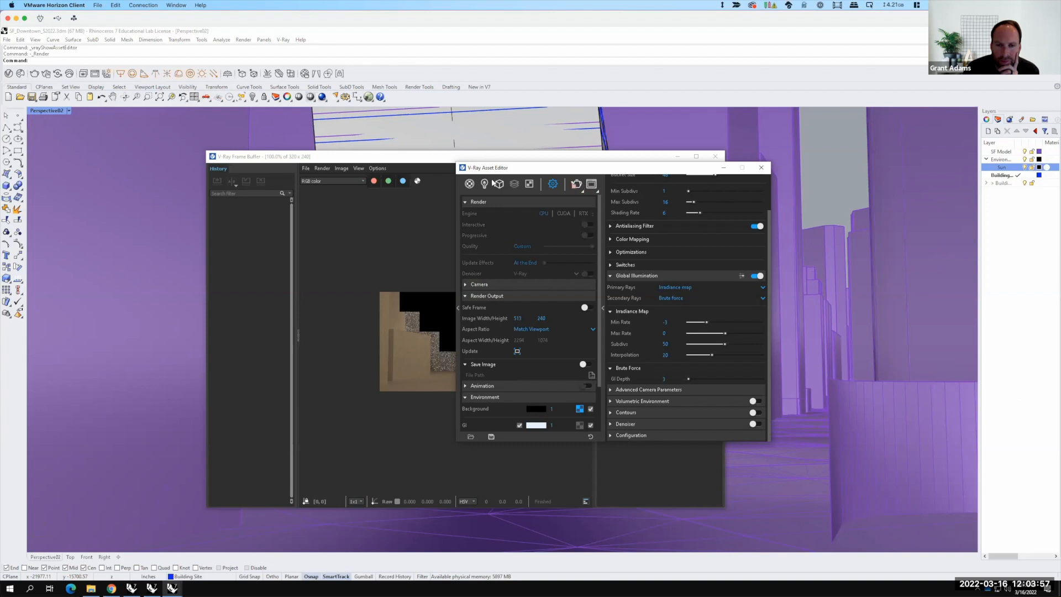
pyautogui.click(429, 158)
pyautogui.moveTo(509, 167); pyautogui.dragTo(724, 170)
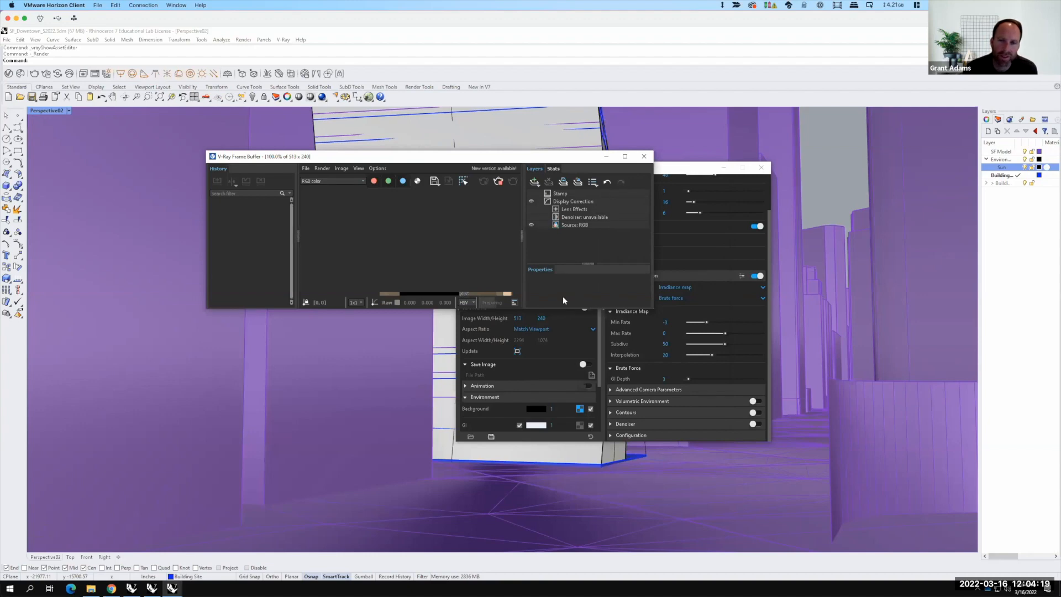
pyautogui.press('F15')
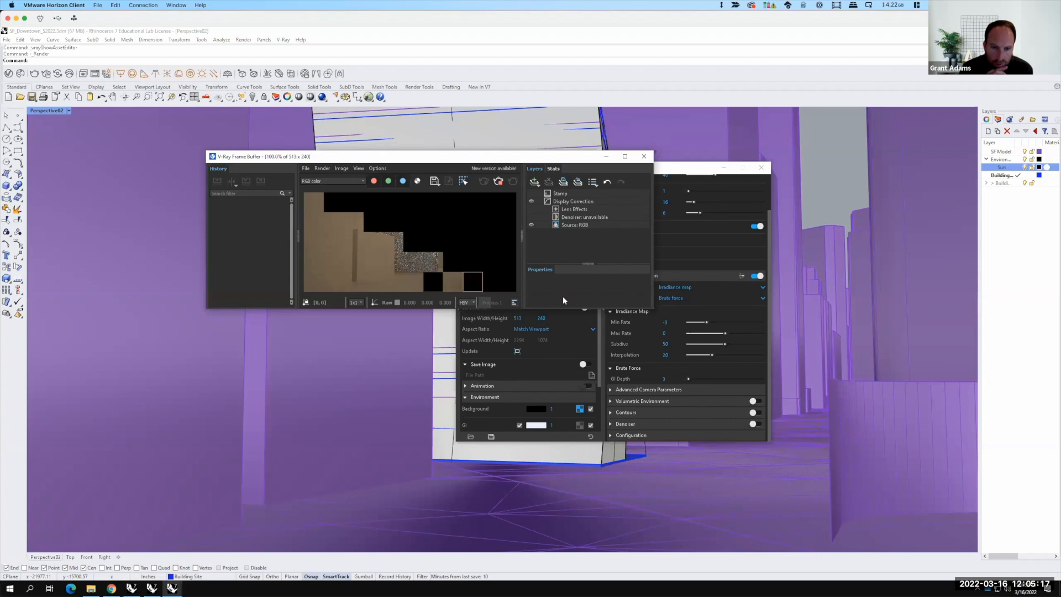
pyautogui.press('F15')
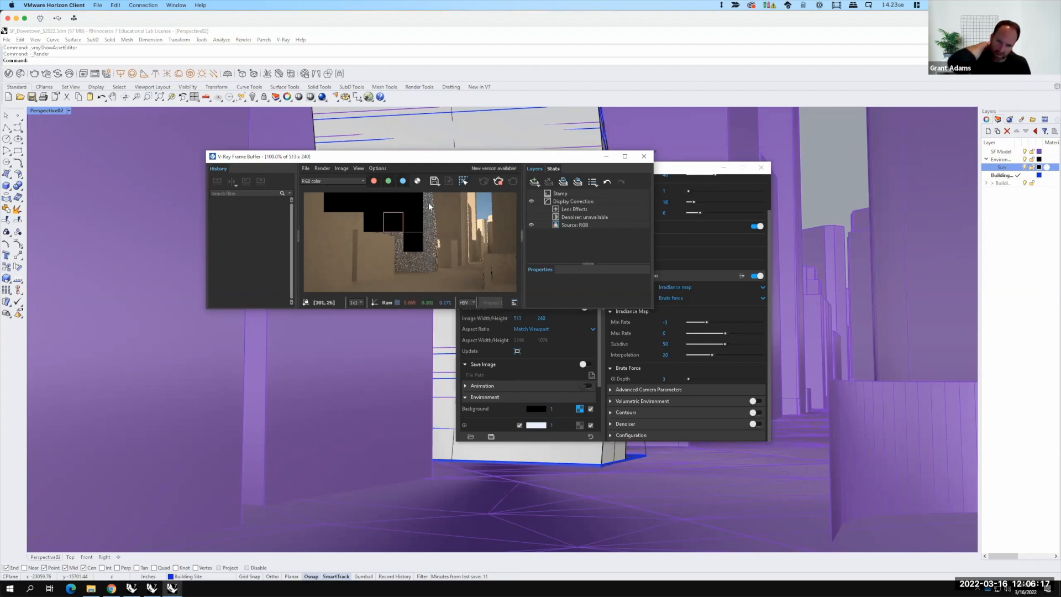
pyautogui.press('F15')
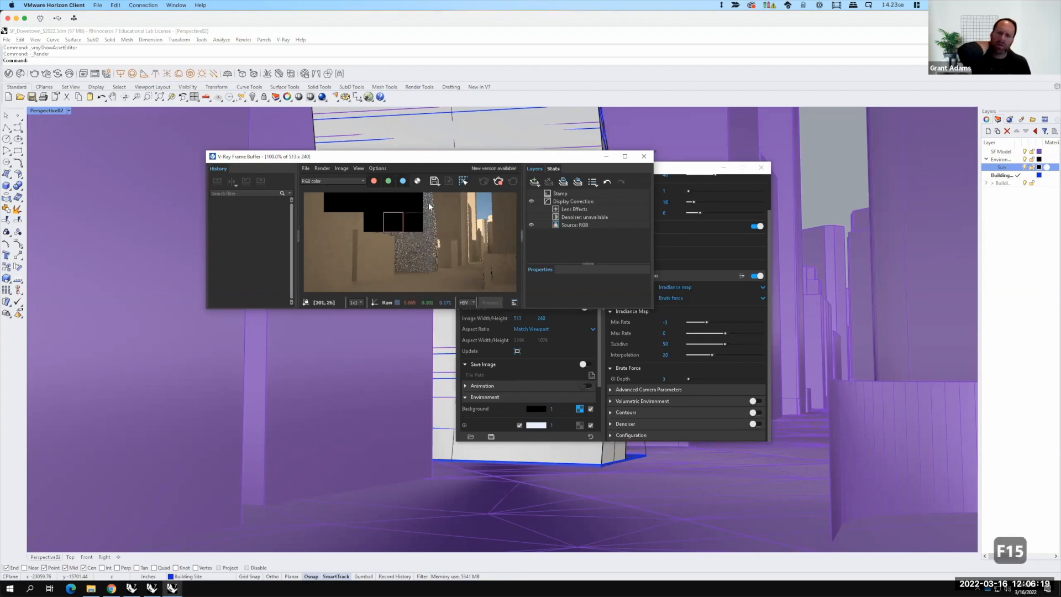